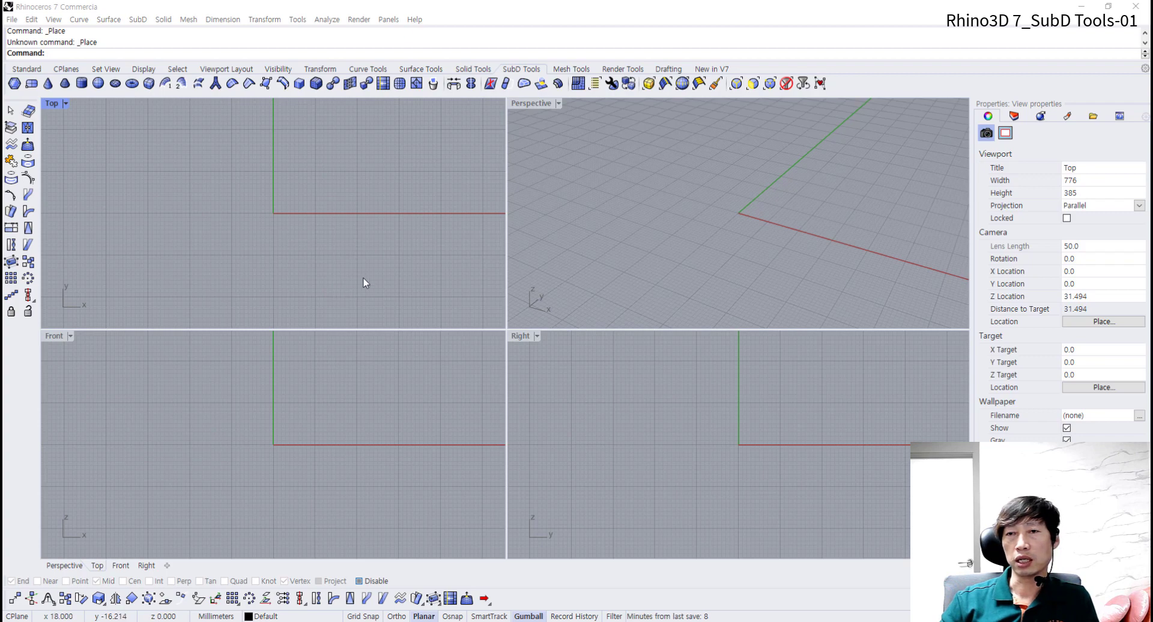
# - Detach the SubD tool collection of the New in V7 set as a floating toolbar over the Perspective viewport
pyautogui.click(519, 71)
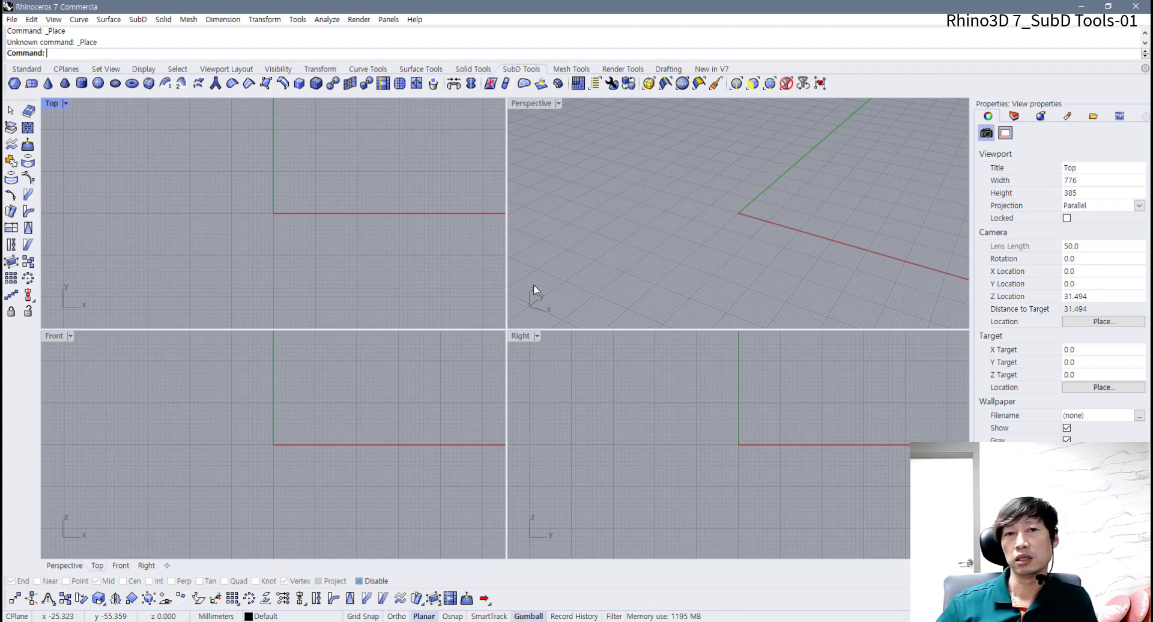
pyautogui.click(715, 71)
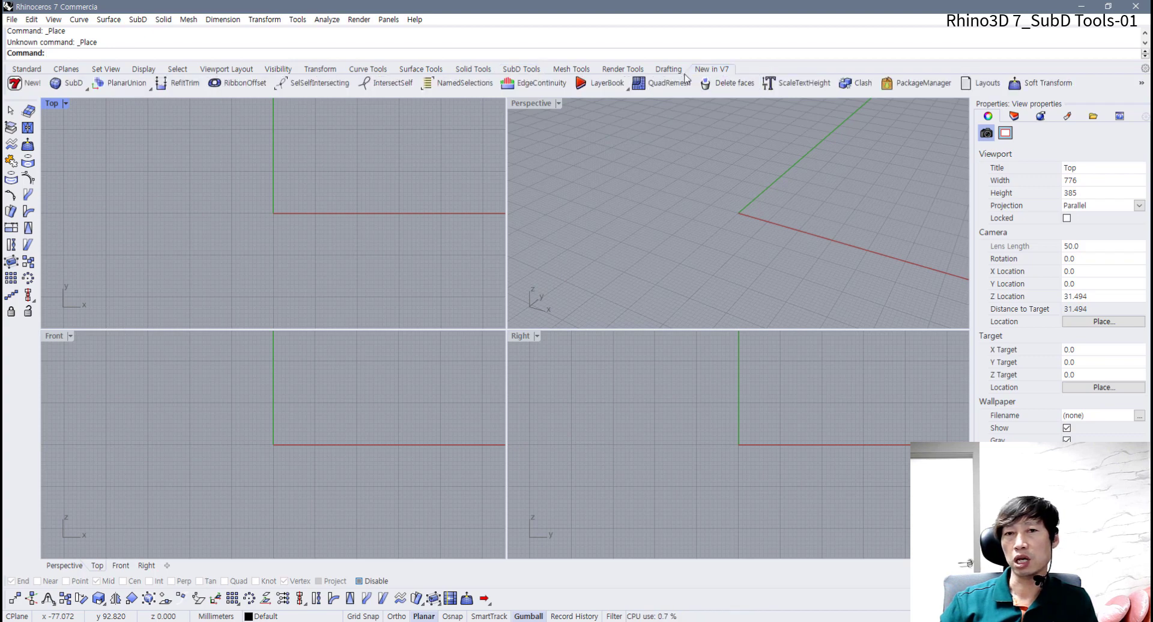
pyautogui.click(75, 85)
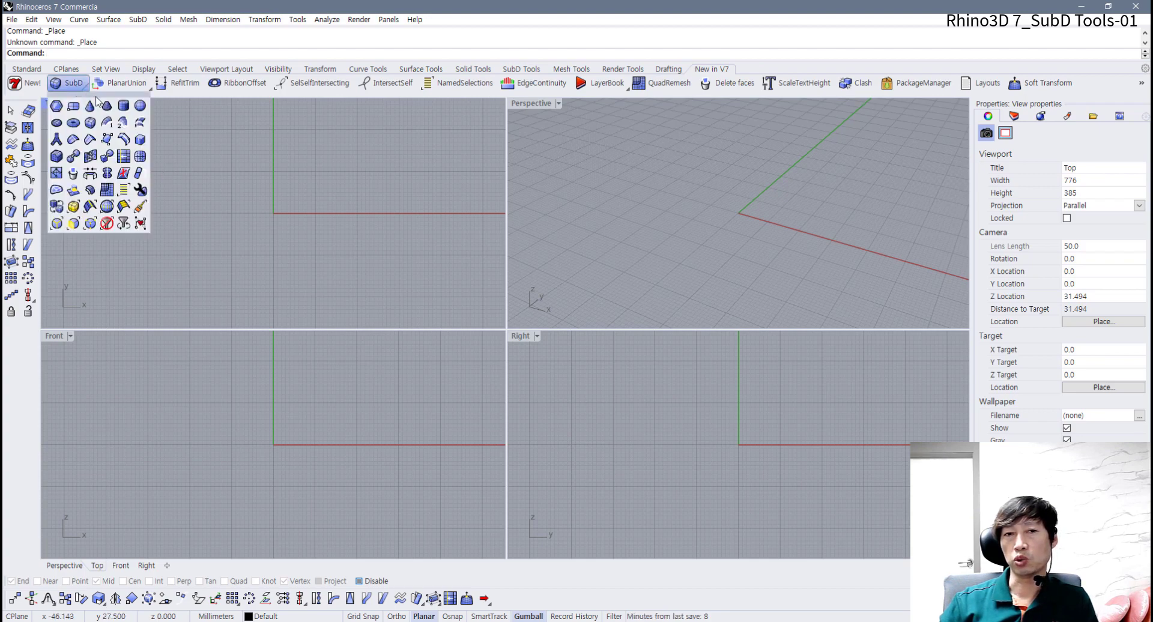
pyautogui.moveTo(99, 98); pyautogui.dragTo(744, 145)
pyautogui.click(571, 167)
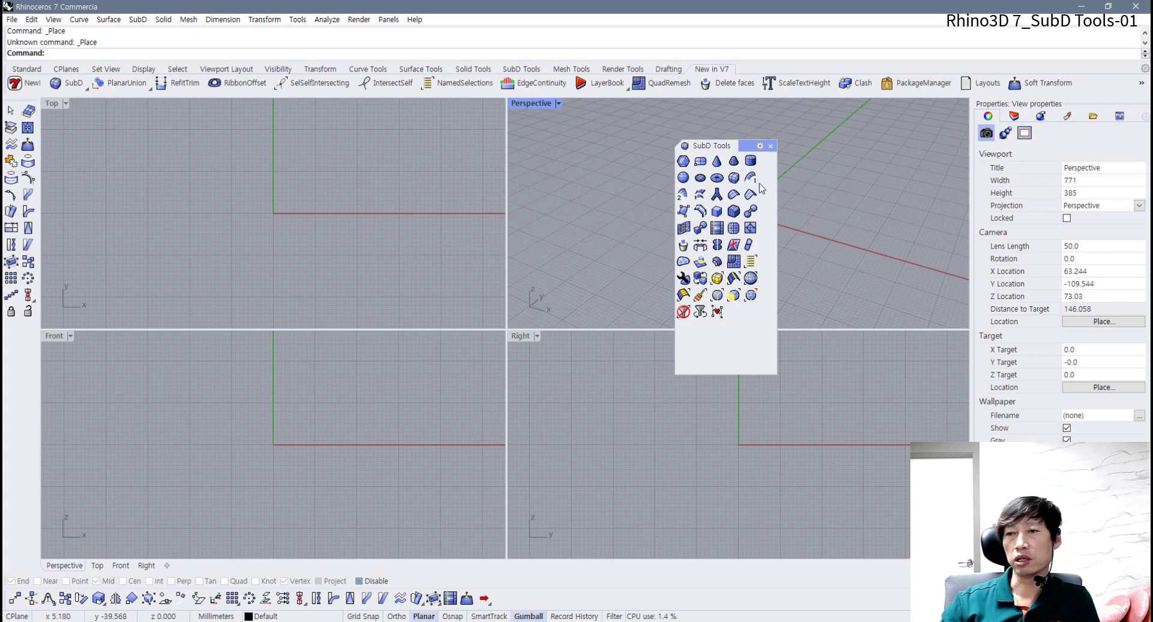
pyautogui.moveTo(748, 146); pyautogui.dragTo(723, 143)
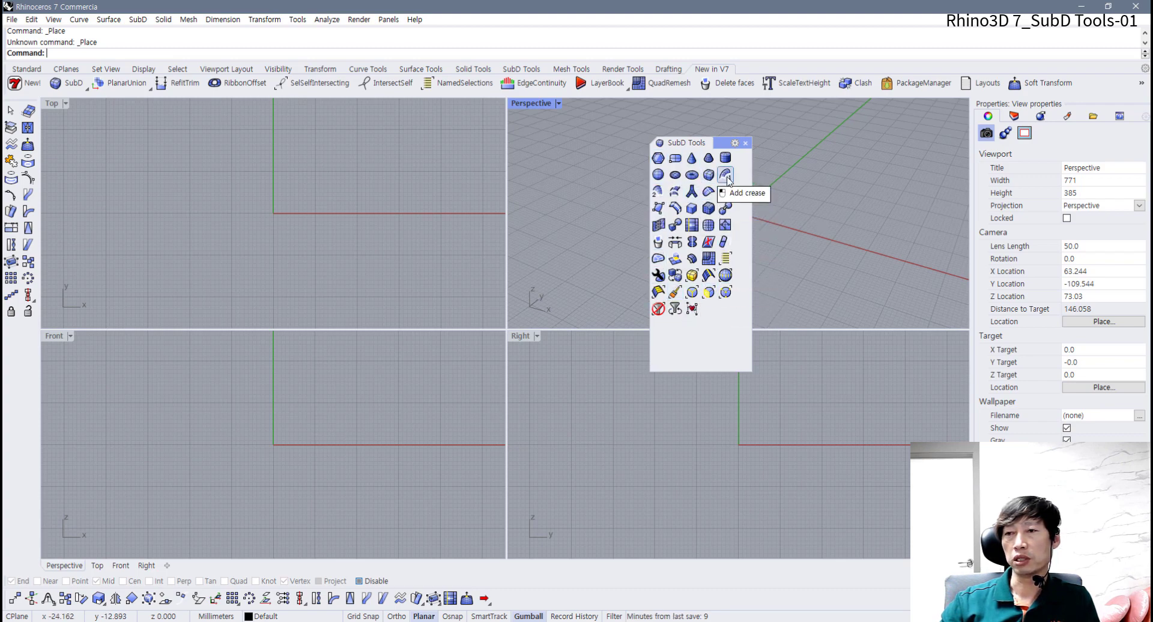
# - Set the button appearance of the floating SubD Tools toolbar to both image and text
pyautogui.click(735, 143)
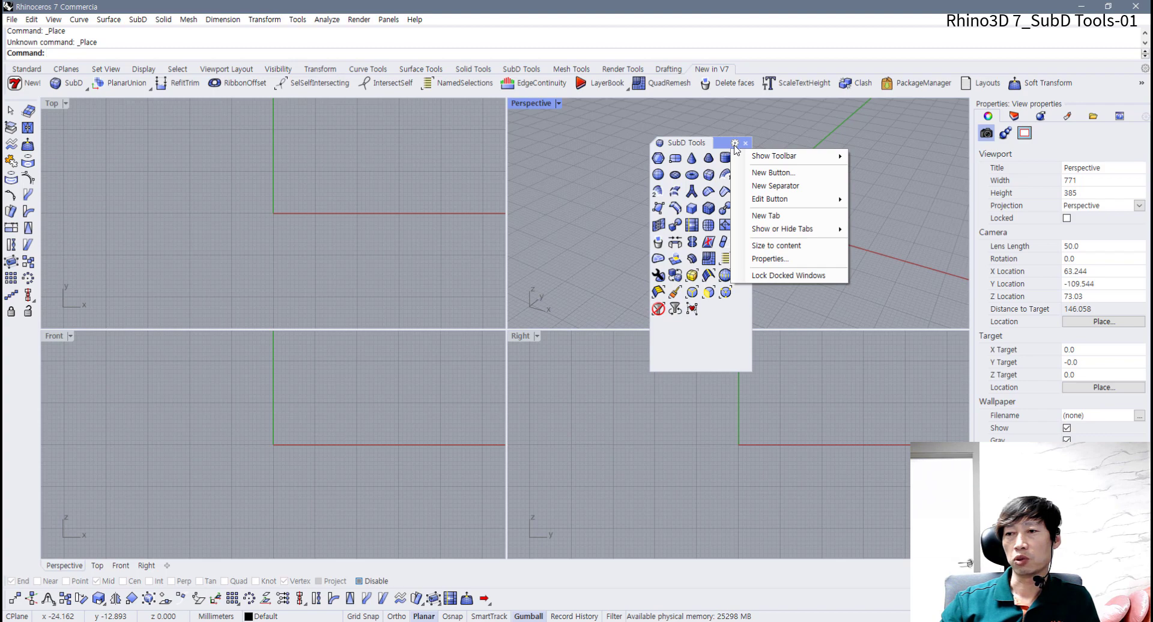
pyautogui.click(779, 259)
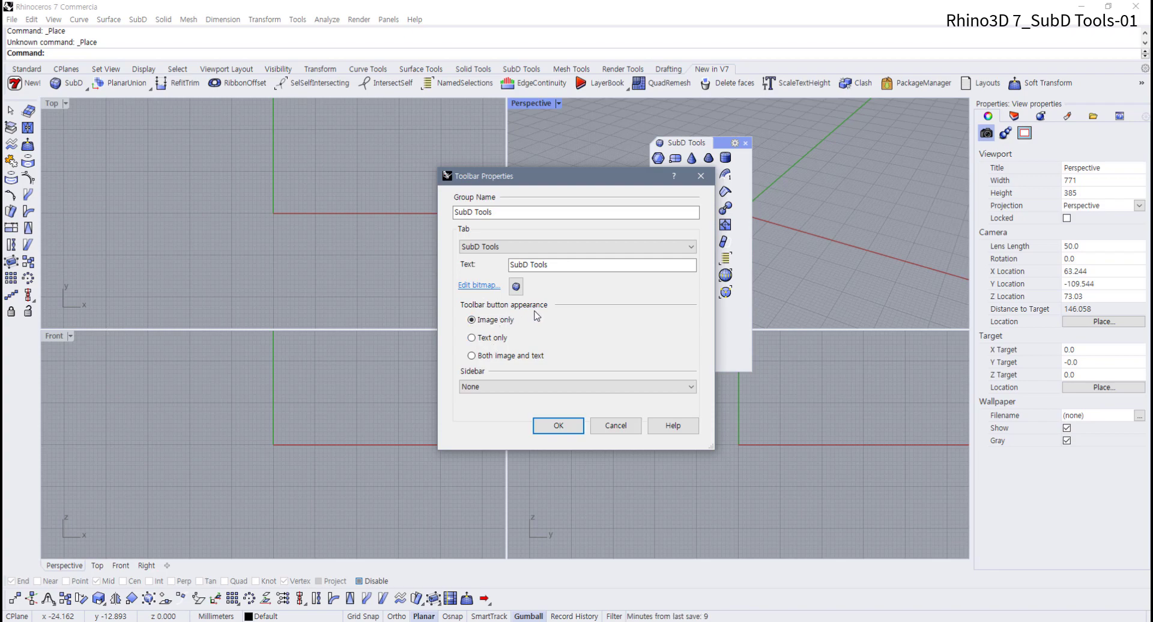
pyautogui.click(473, 358)
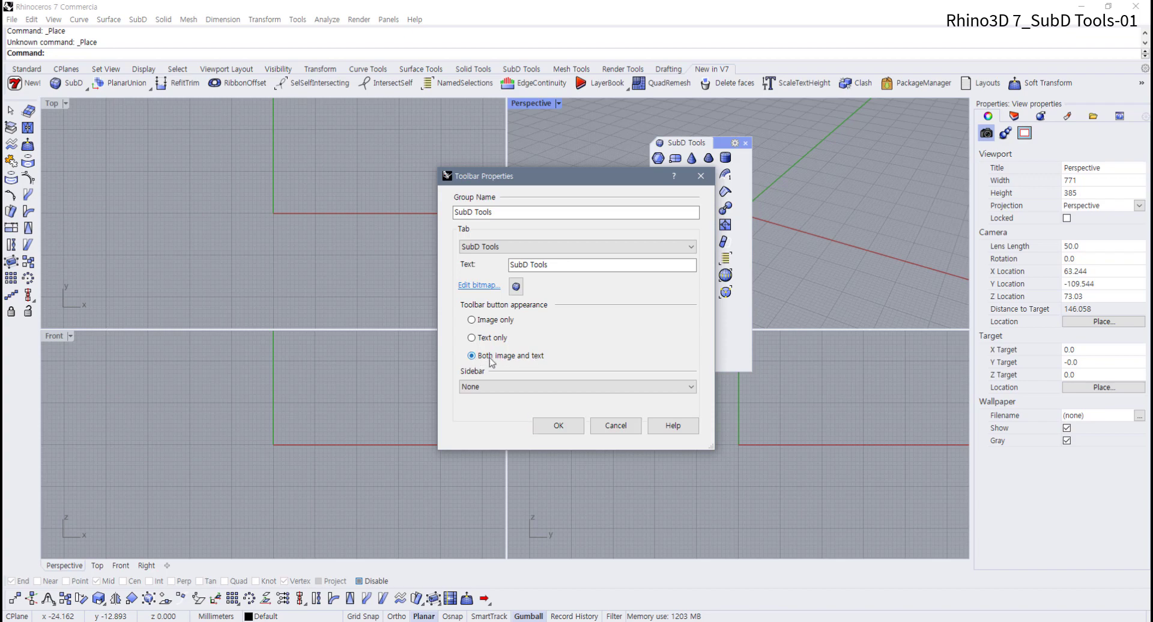
pyautogui.click(562, 428)
# - Enlarge the floating SubD Tools toolbar until all of its labelled tools fit inside it
pyautogui.moveTo(751, 371); pyautogui.dragTo(794, 539)
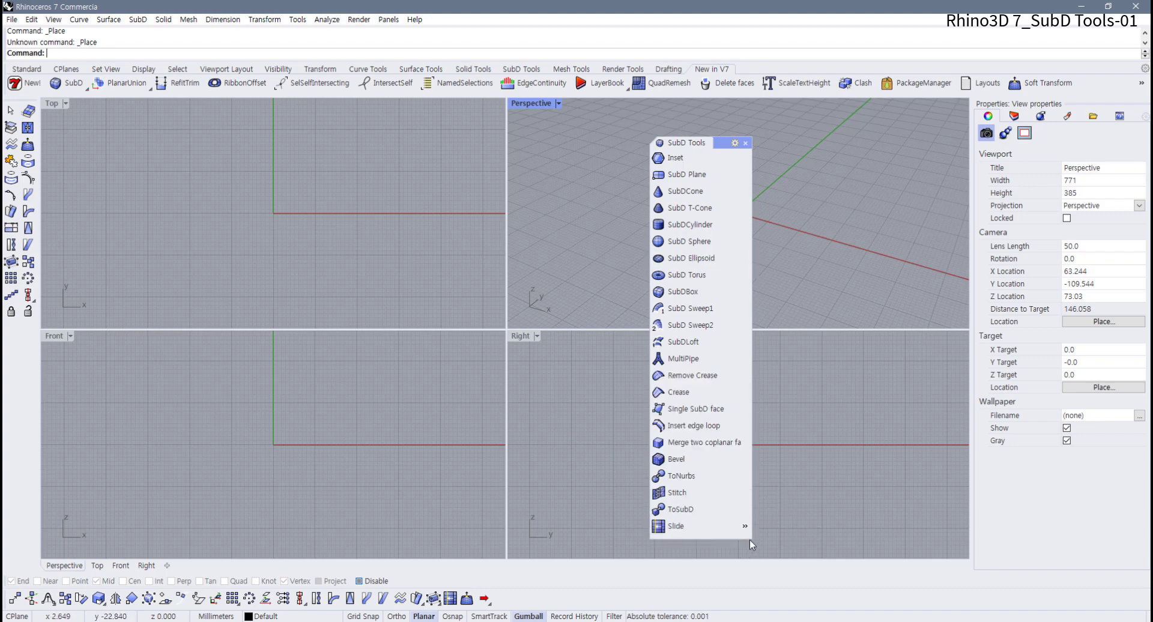
pyautogui.moveTo(750, 540); pyautogui.dragTo(776, 540)
pyautogui.moveTo(752, 303); pyautogui.dragTo(855, 302)
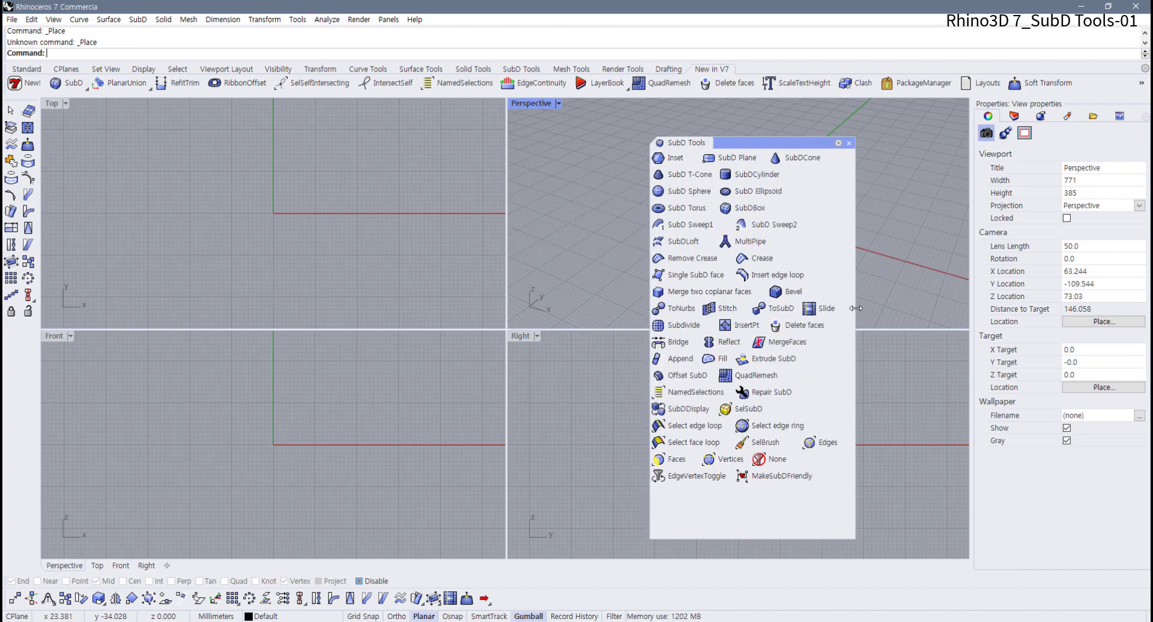
pyautogui.moveTo(829, 539); pyautogui.dragTo(829, 505)
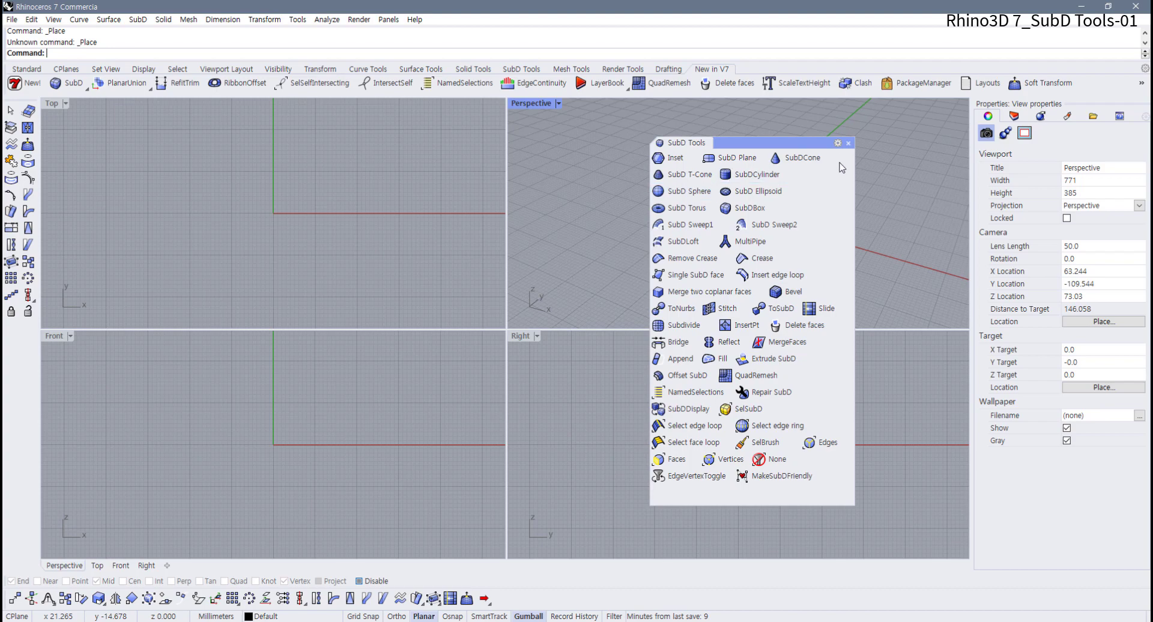
# - Set the SubD Tools toolbar's button appearance back to image only and resize it to a compact, wide block
pyautogui.click(838, 143)
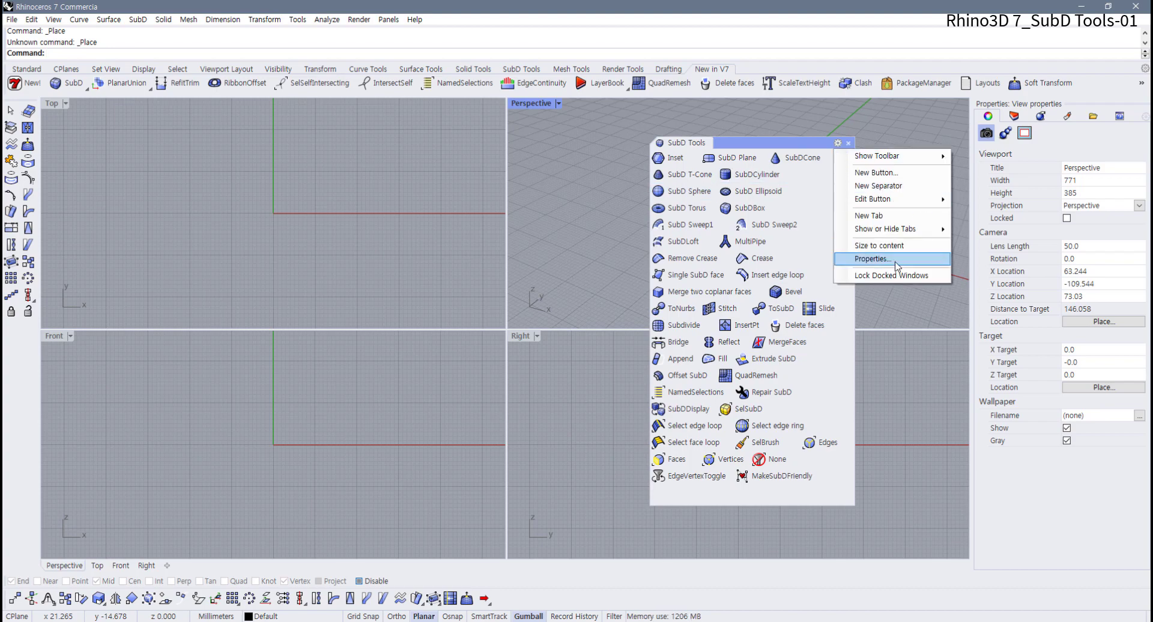
pyautogui.click(897, 260)
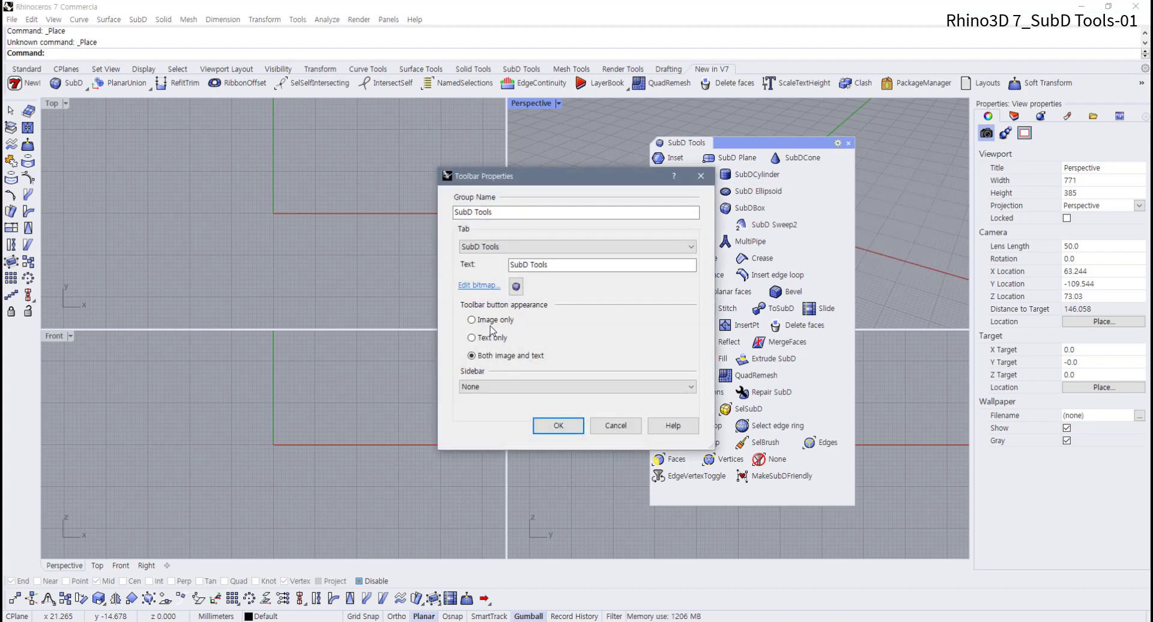
pyautogui.click(565, 427)
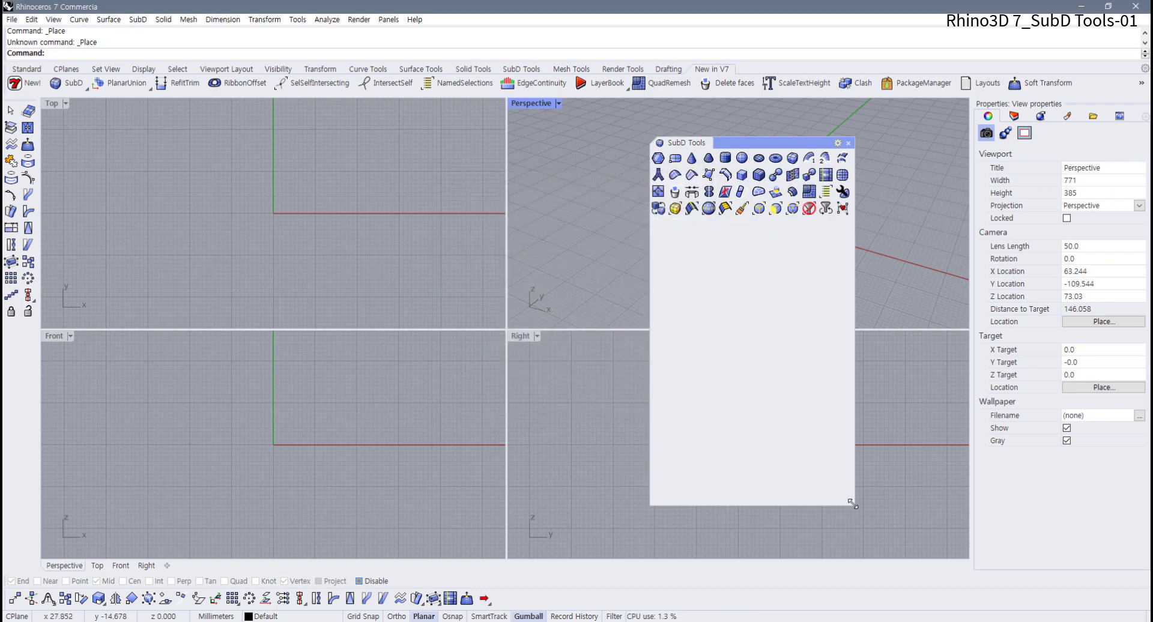
pyautogui.moveTo(854, 505); pyautogui.dragTo(912, 245)
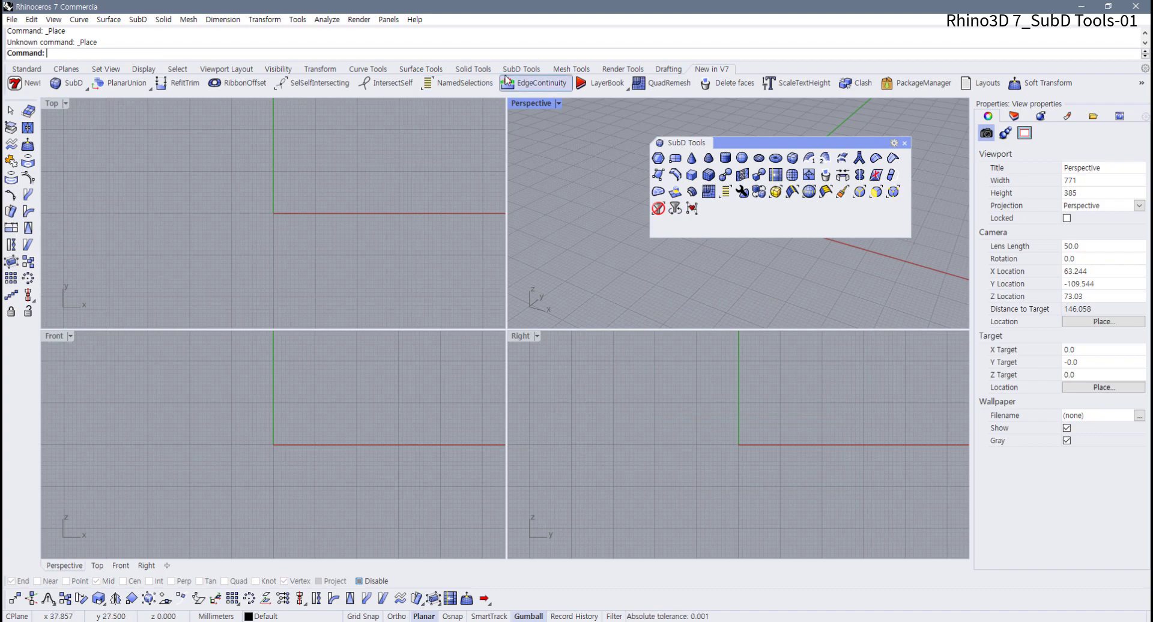
pyautogui.click(520, 69)
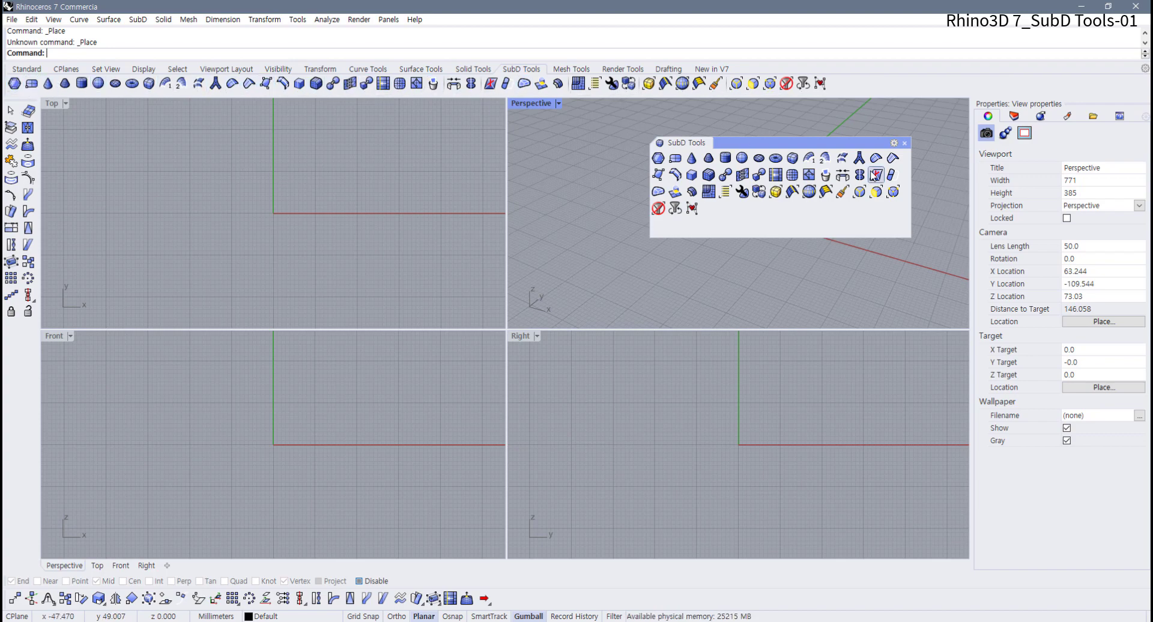
pyautogui.click(26, 69)
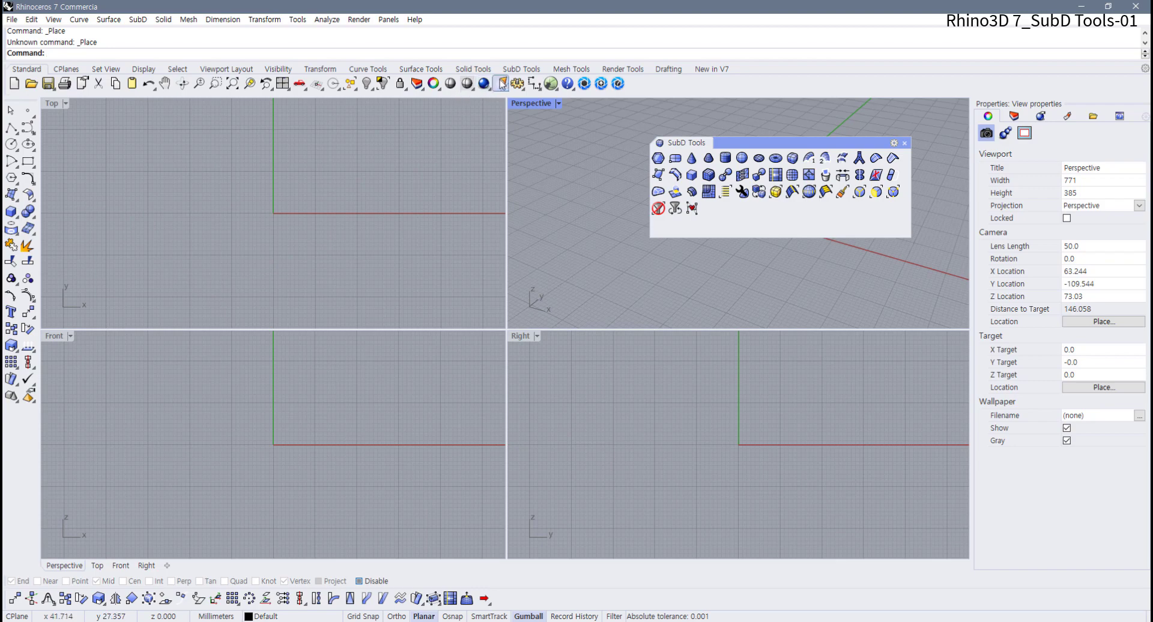
pyautogui.click(522, 69)
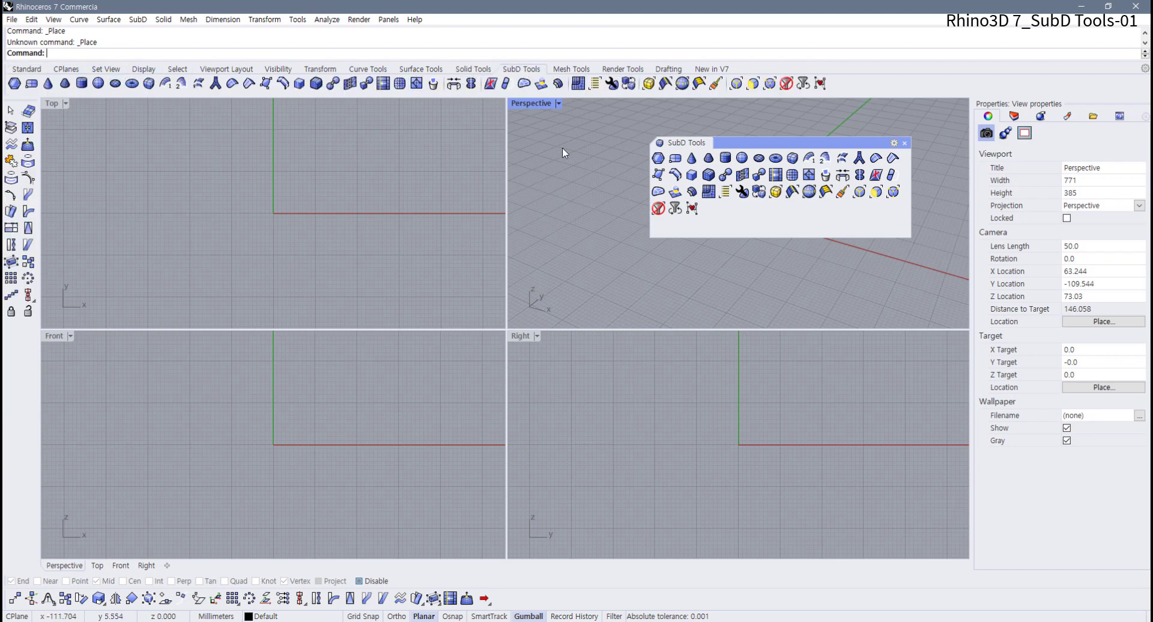
# - Dock the SubD Tools toolbar beside the Properties panel, and float it over the Perspective viewport again
pyautogui.moveTo(773, 140); pyautogui.dragTo(1058, 120)
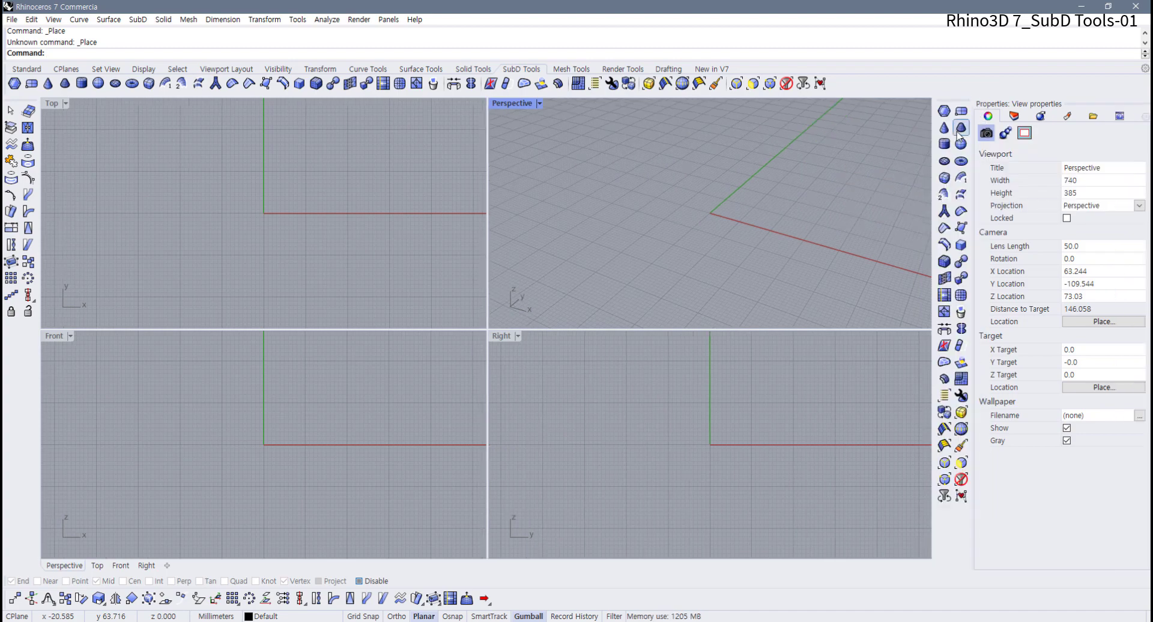
pyautogui.moveTo(957, 99); pyautogui.dragTo(647, 148)
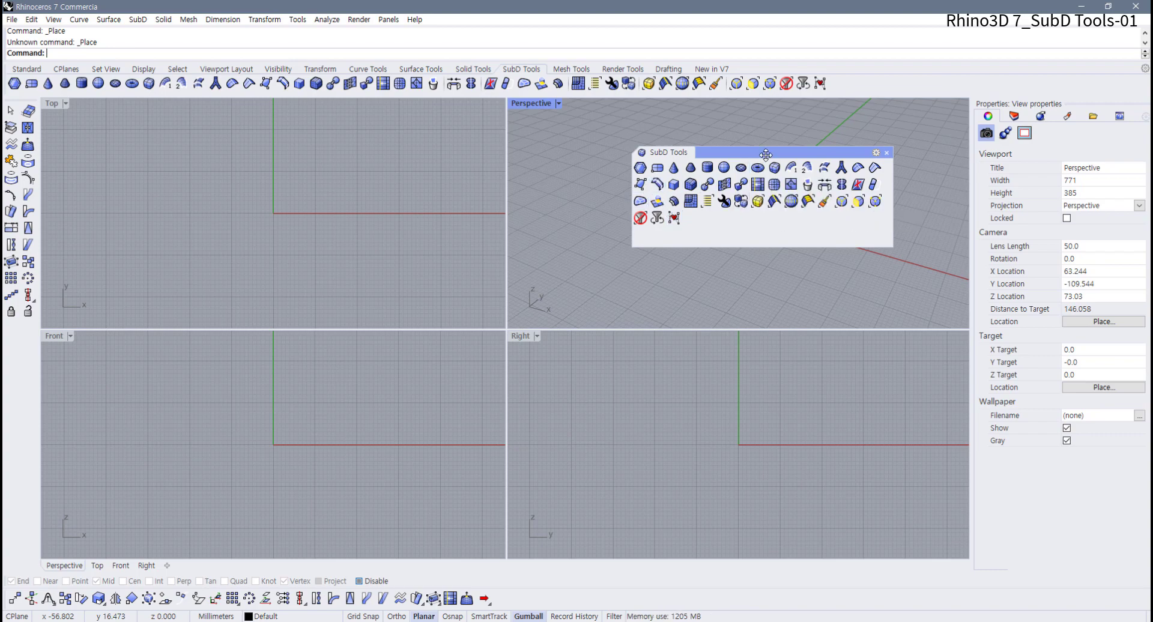
pyautogui.moveTo(766, 155); pyautogui.dragTo(803, 143)
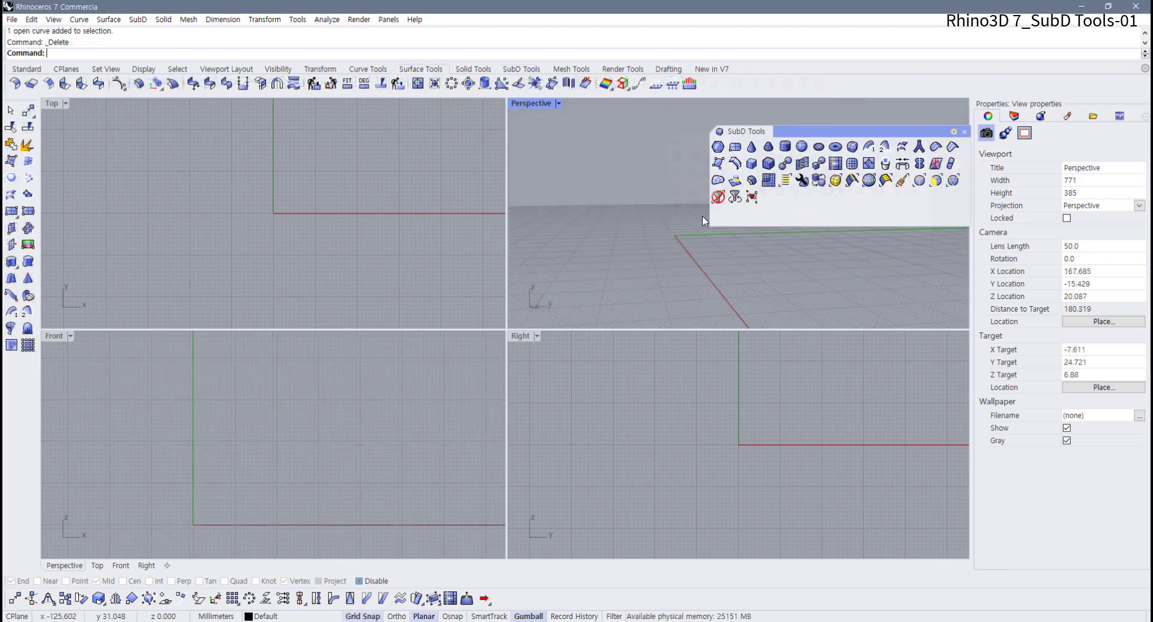
# - Maximize the Front viewport with the axis origin near its lower corner, leaving room for a profile curve
pyautogui.moveTo(304, 467); pyautogui.dragTo(338, 433, button='right')
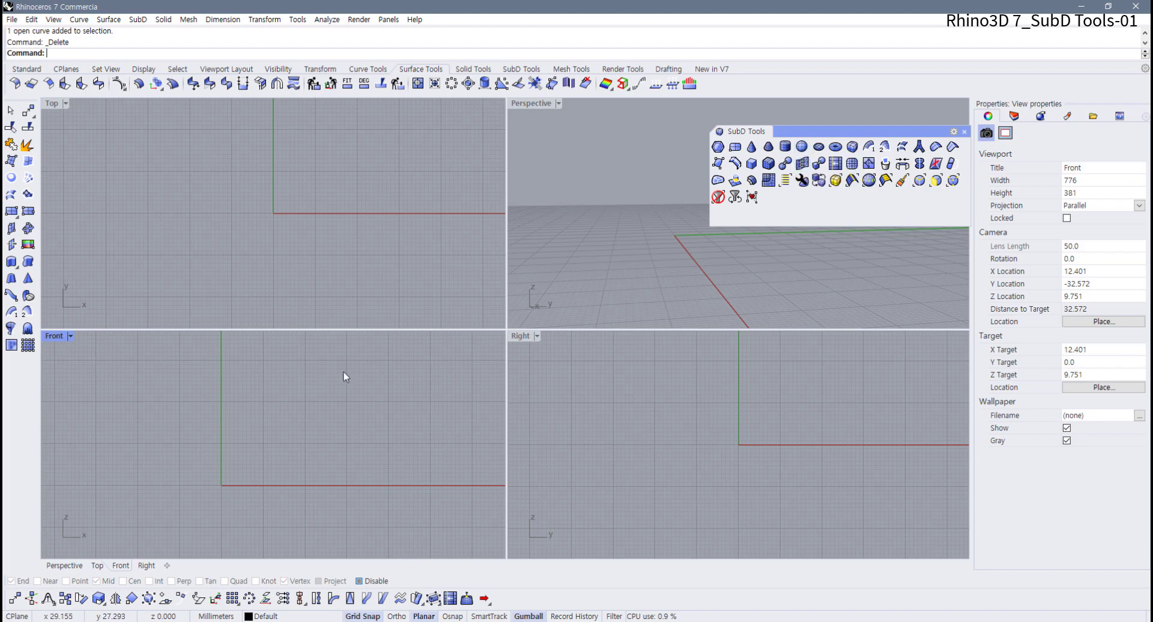
pyautogui.doubleClick(53, 336)
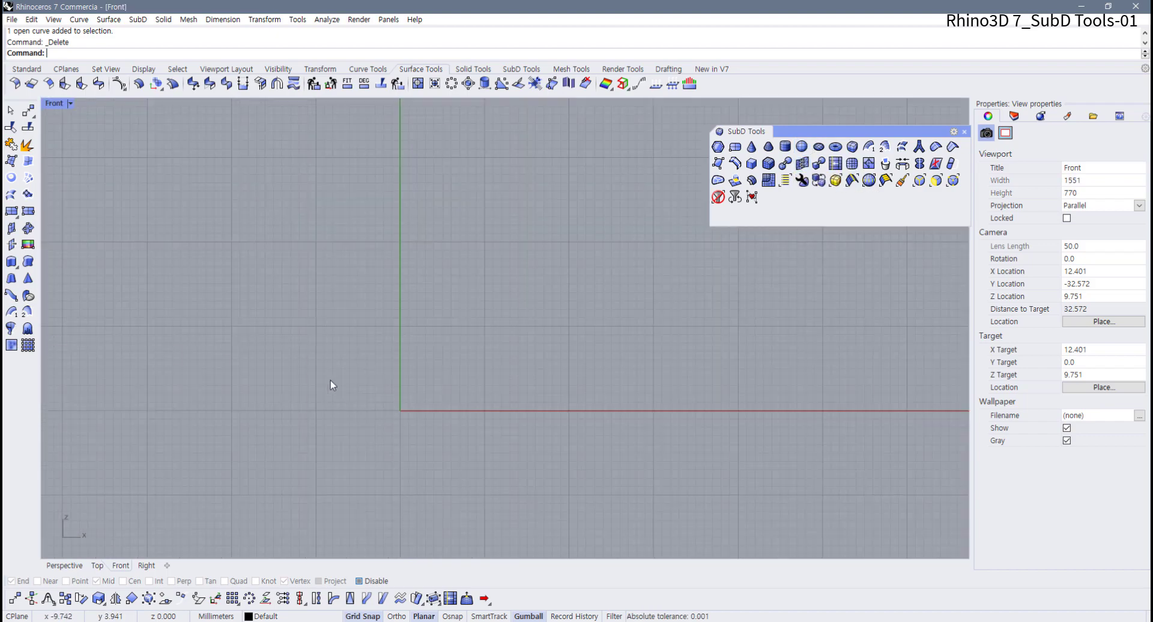
pyautogui.moveTo(331, 380); pyautogui.dragTo(299, 436, button='right')
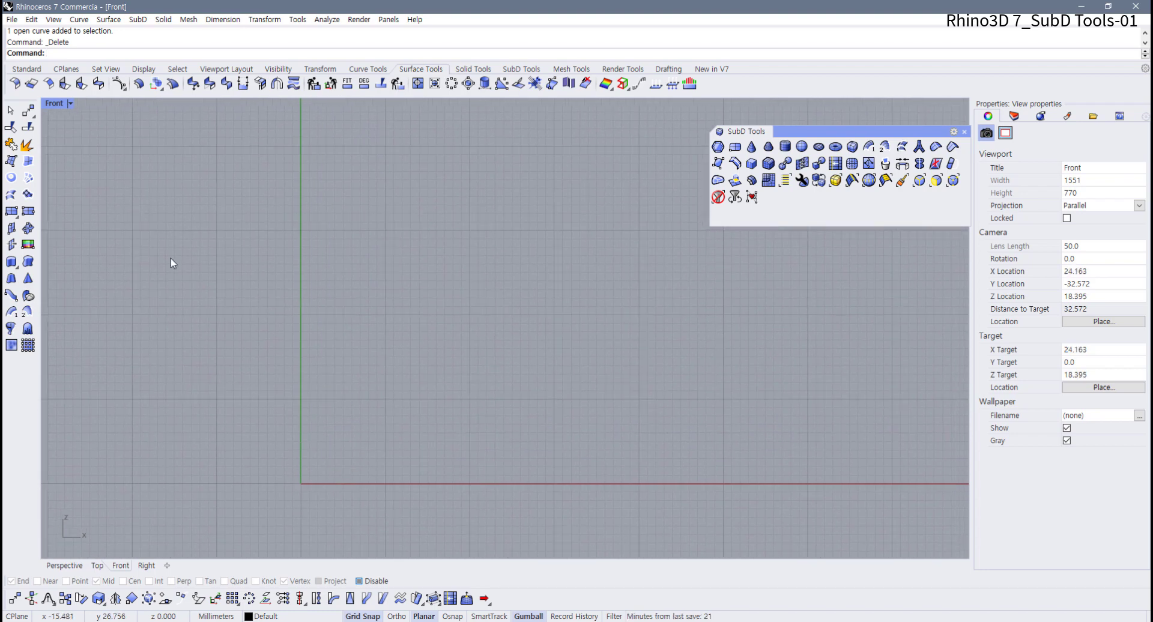
# - Start a degree 3 control point curve on the vertical axis at 16 mm height and draw a bowl's inner wall up to 52 mm
pyautogui.click(26, 69)
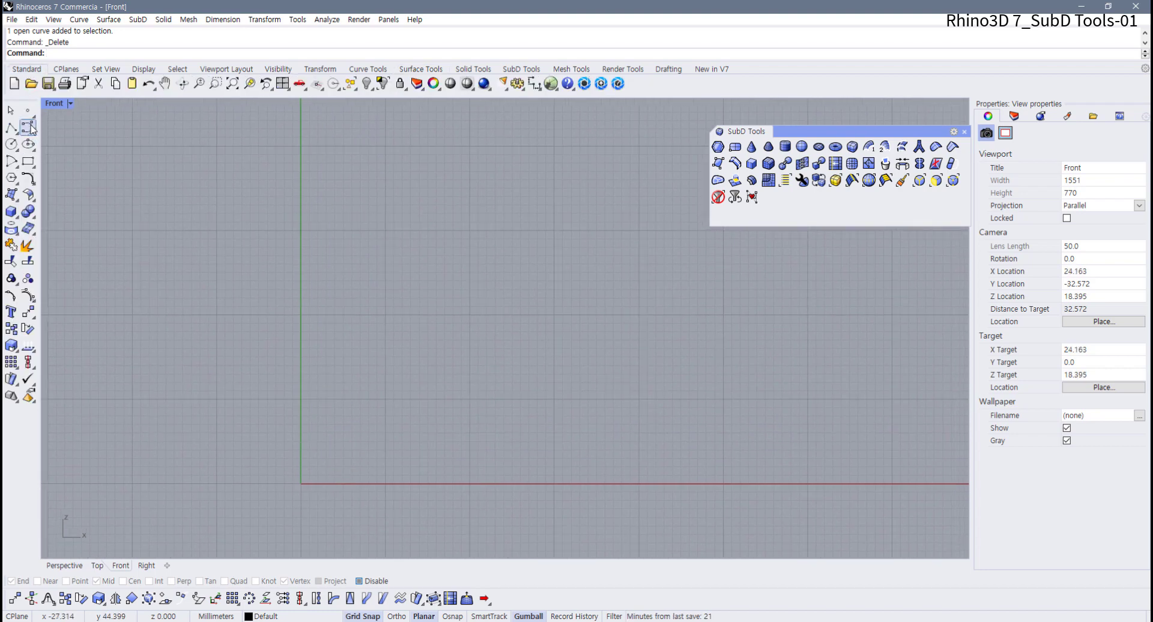
pyautogui.click(29, 129)
pyautogui.scroll(-2, 386, 204)
pyautogui.moveTo(386, 204); pyautogui.dragTo(299, 250, button='right')
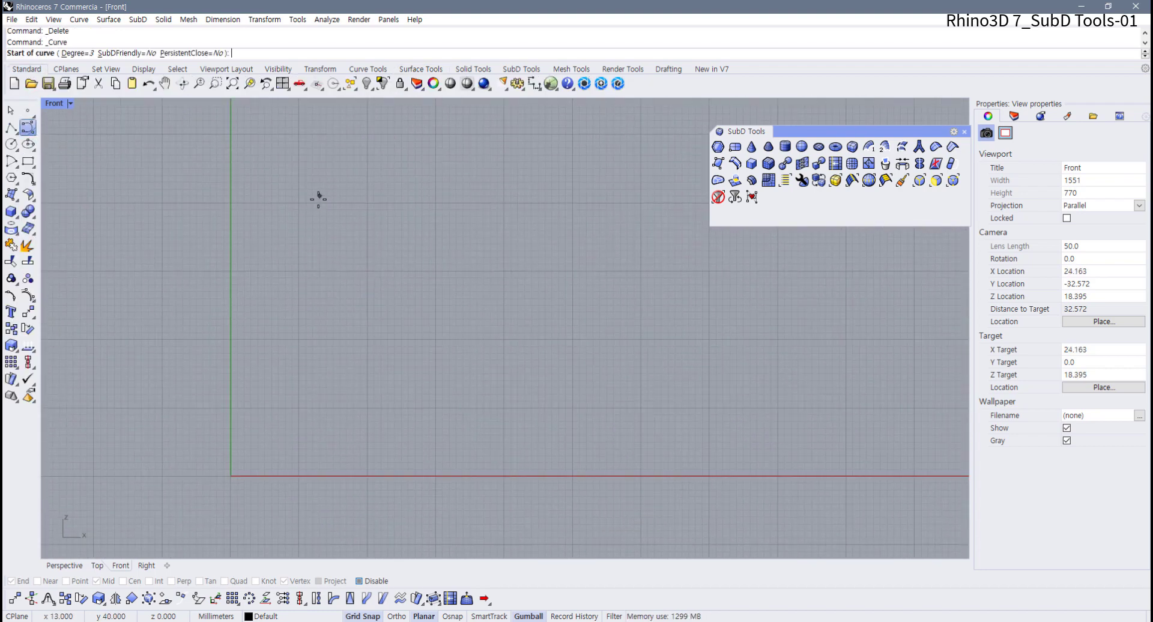
pyautogui.moveTo(305, 182); pyautogui.dragTo(314, 200, button='right')
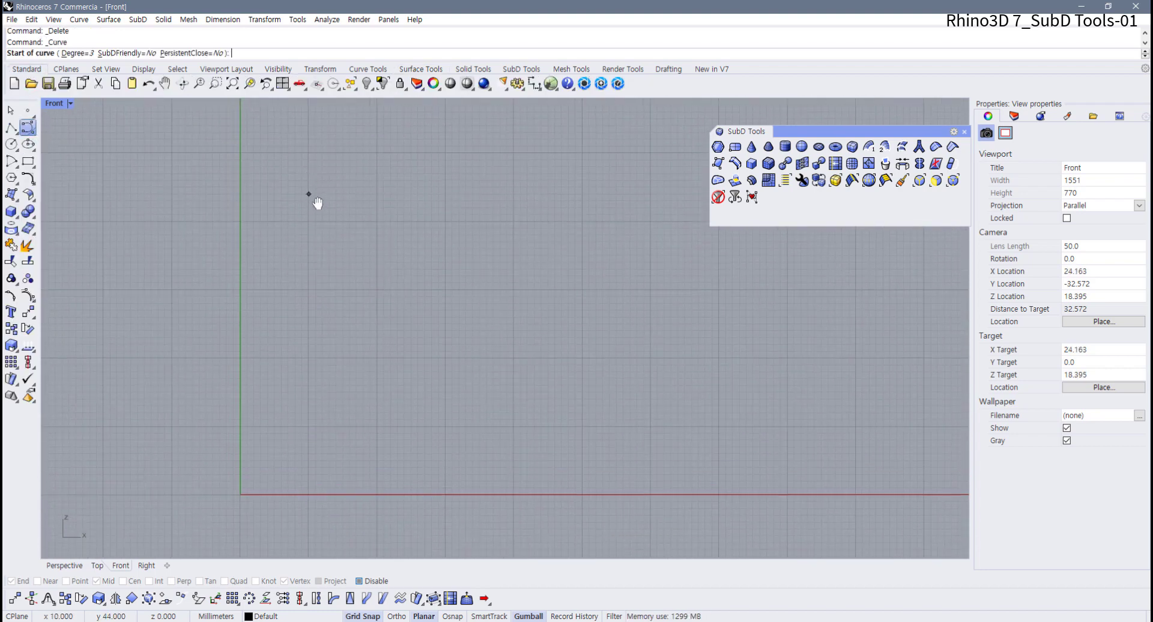
pyautogui.click(240, 385)
pyautogui.click(362, 385)
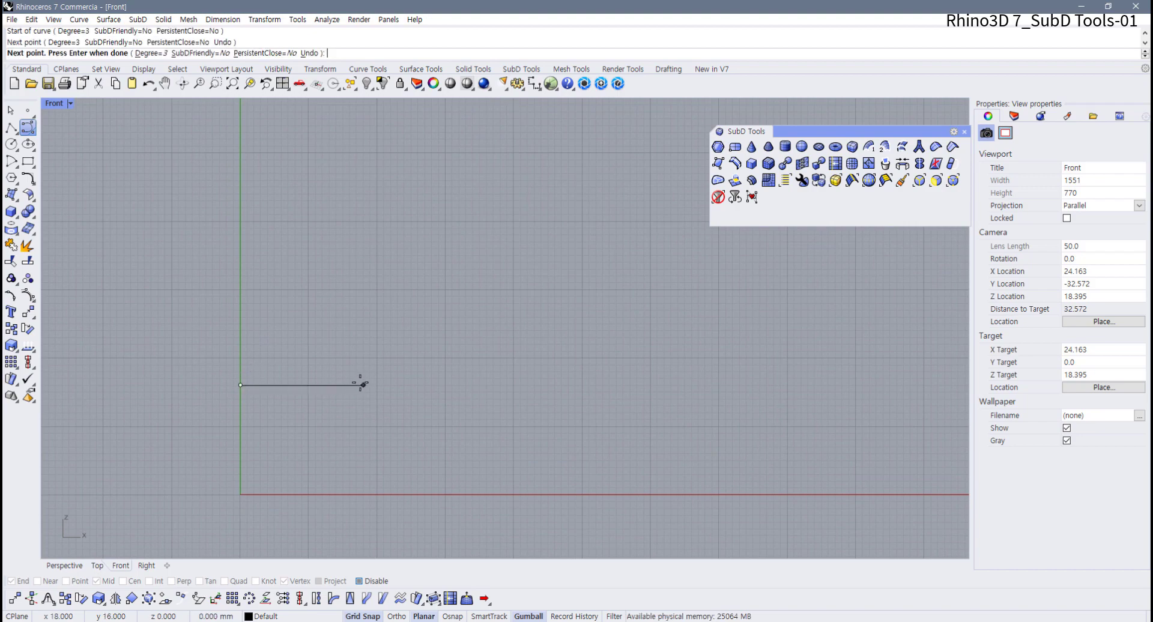
pyautogui.click(411, 379)
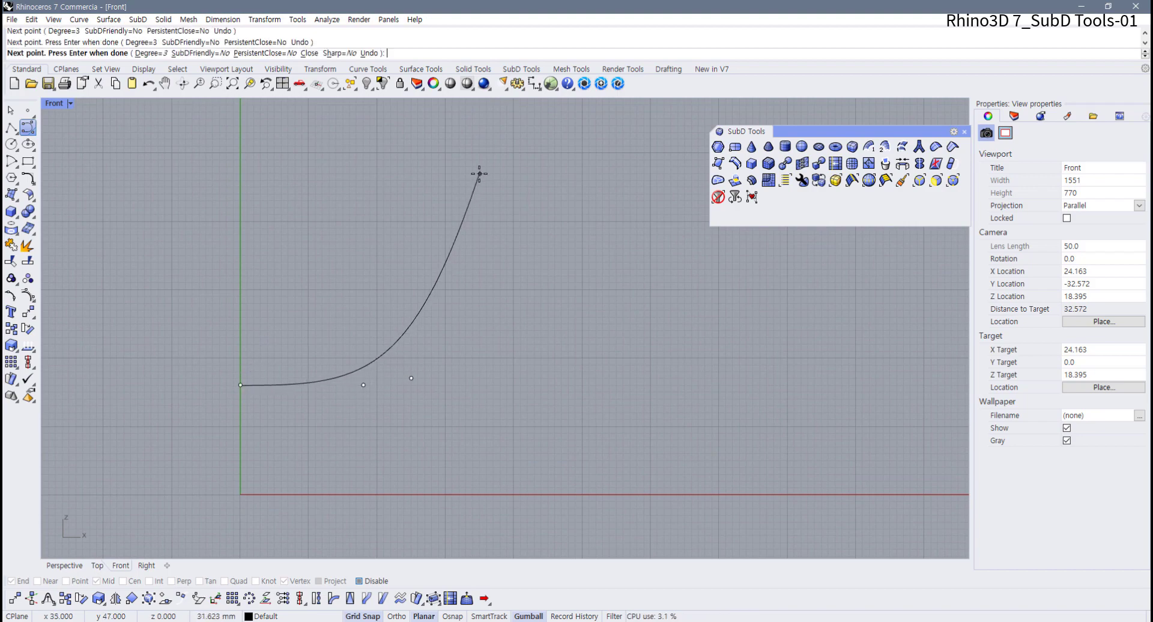
pyautogui.click(459, 244)
pyautogui.scroll(2, 502, 117)
pyautogui.click(482, 143)
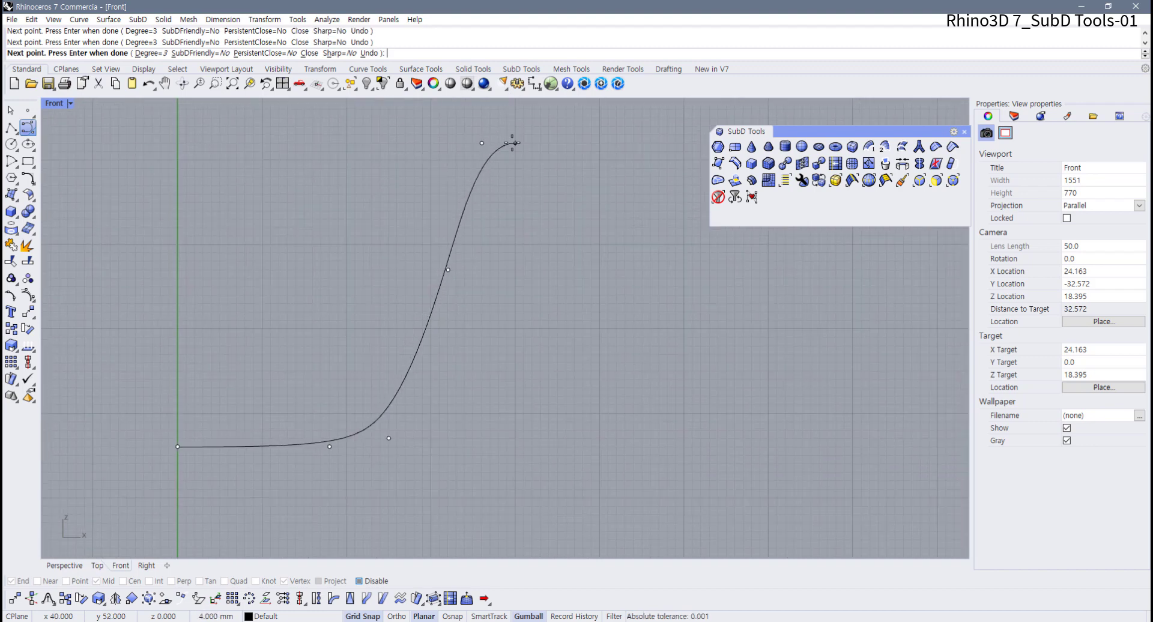
# - Continue the curve over the rim and down the bowl's outer wall to a height of about 13 mm
pyautogui.click(506, 169)
pyautogui.click(473, 270)
pyautogui.moveTo(460, 348); pyautogui.dragTo(451, 275, button='right')
pyautogui.click(405, 348)
pyautogui.click(388, 398)
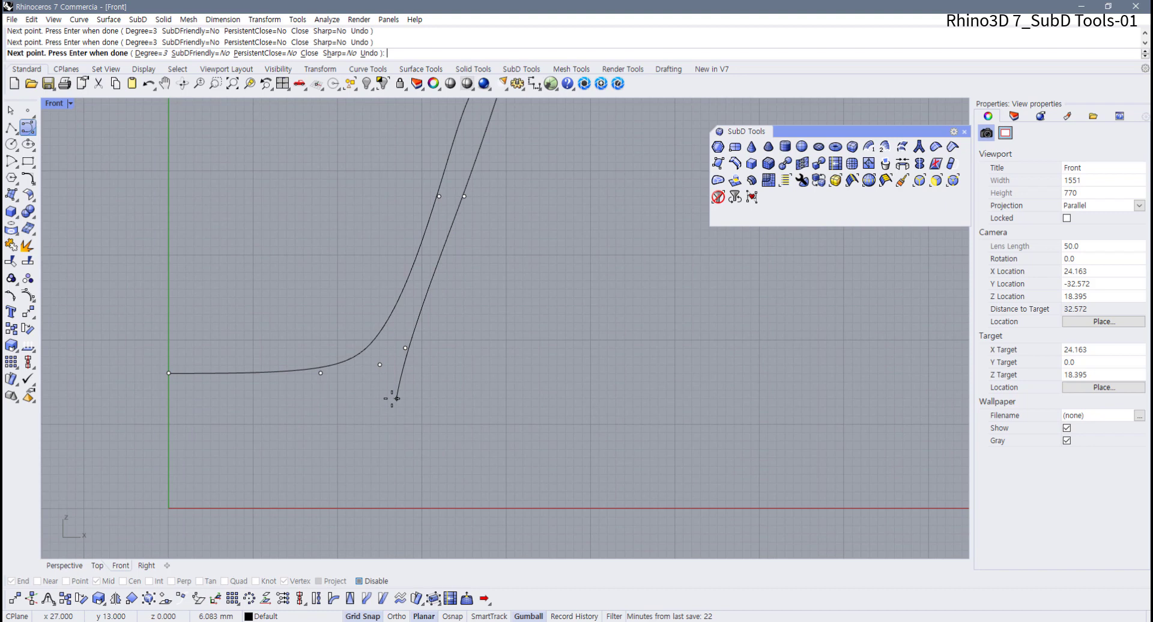
# - Shape the bowl's rounded foot and underside with further control points, and end the curve on the vertical axis at 11 mm height
pyautogui.click(362, 407)
pyautogui.click(389, 457)
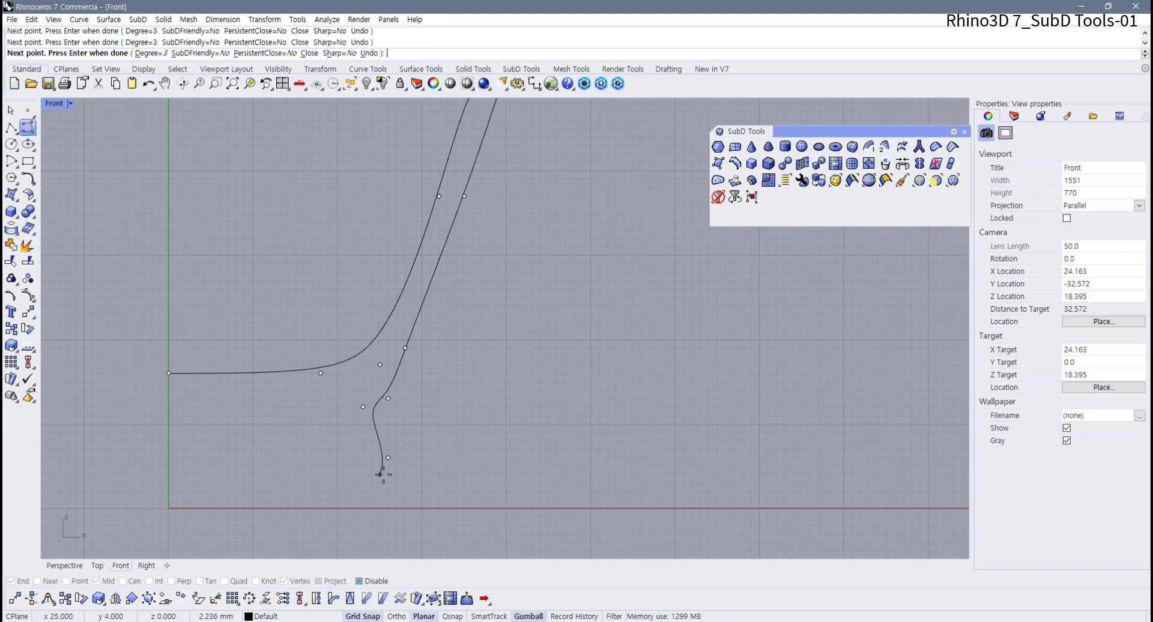
pyautogui.click(379, 475)
pyautogui.click(363, 474)
pyautogui.click(346, 449)
pyautogui.click(321, 415)
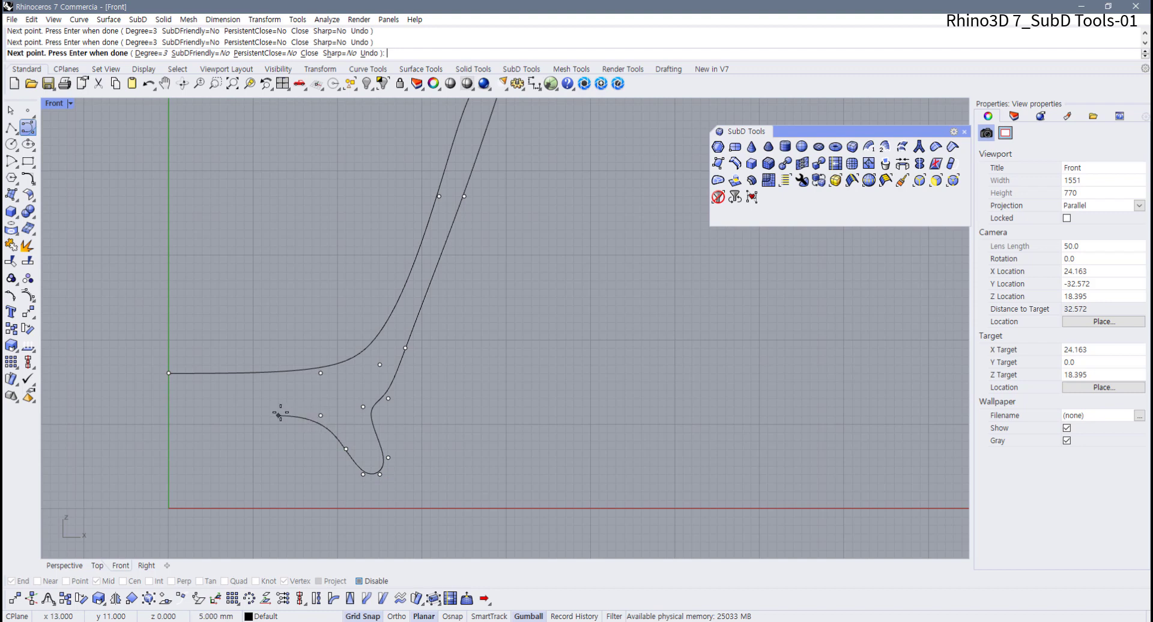
pyautogui.click(168, 416)
pyautogui.press('Return')
# - Move the profile curve straight down by about 4 mm so its foot rests on the horizontal axis
pyautogui.click(378, 408)
pyautogui.moveTo(379, 407); pyautogui.dragTo(383, 442)
pyautogui.click(442, 445)
pyautogui.moveTo(302, 425); pyautogui.dragTo(351, 423, button='right')
pyautogui.scroll(2, 351, 424)
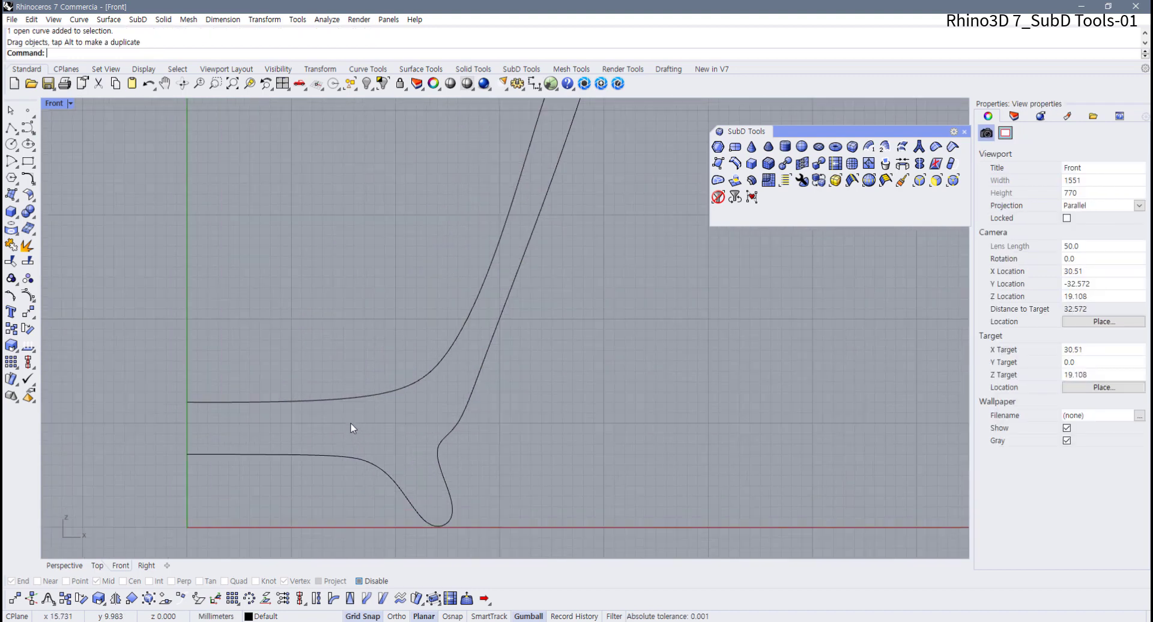
# - Examine the control points at both axis ends of the bowl profile curve, checking that each end segment runs horizontally
pyautogui.click(305, 401)
pyautogui.scroll(2, 304, 391)
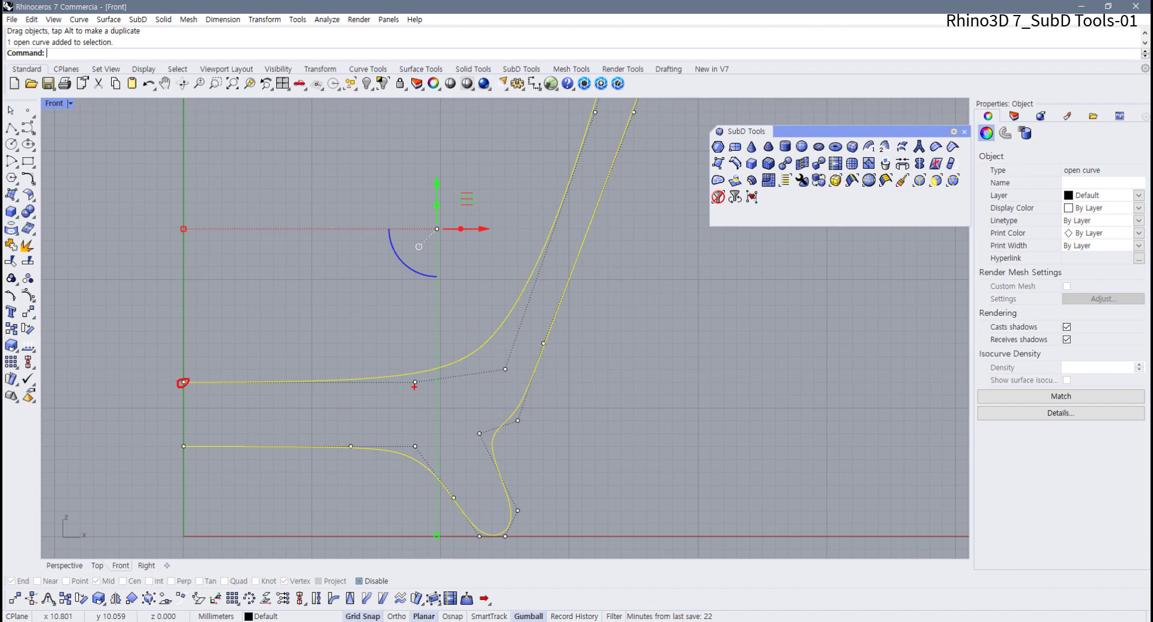
pyautogui.moveTo(184, 382); pyautogui.dragTo(415, 381)
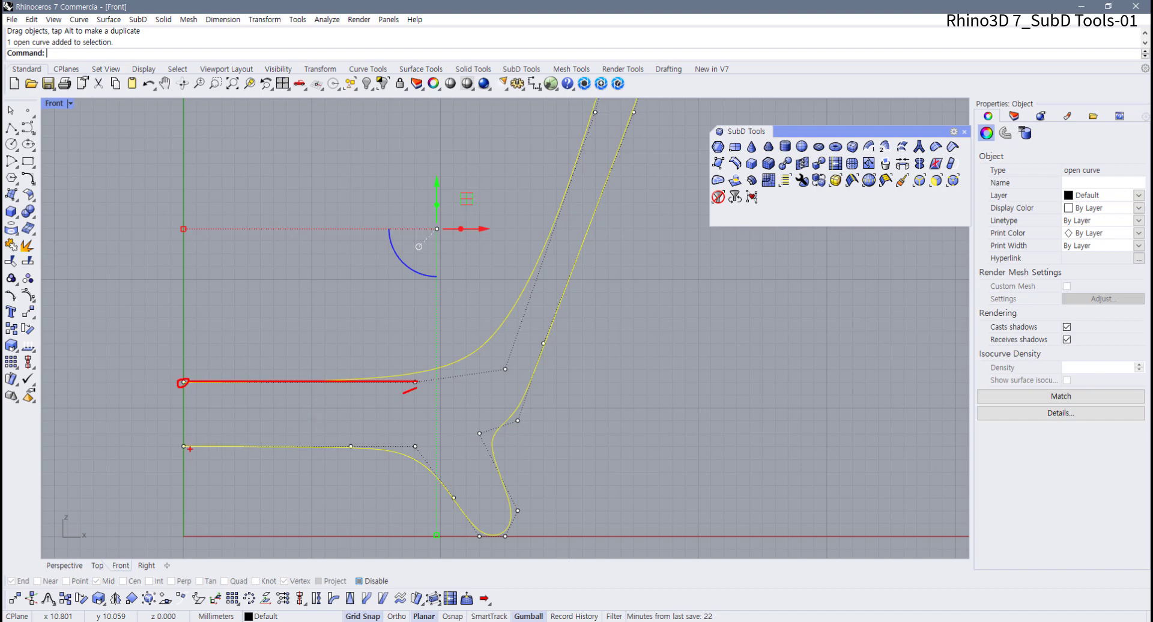
pyautogui.moveTo(198, 448); pyautogui.dragTo(350, 450)
pyautogui.press('Escape')
pyautogui.scroll(-5, 434, 355)
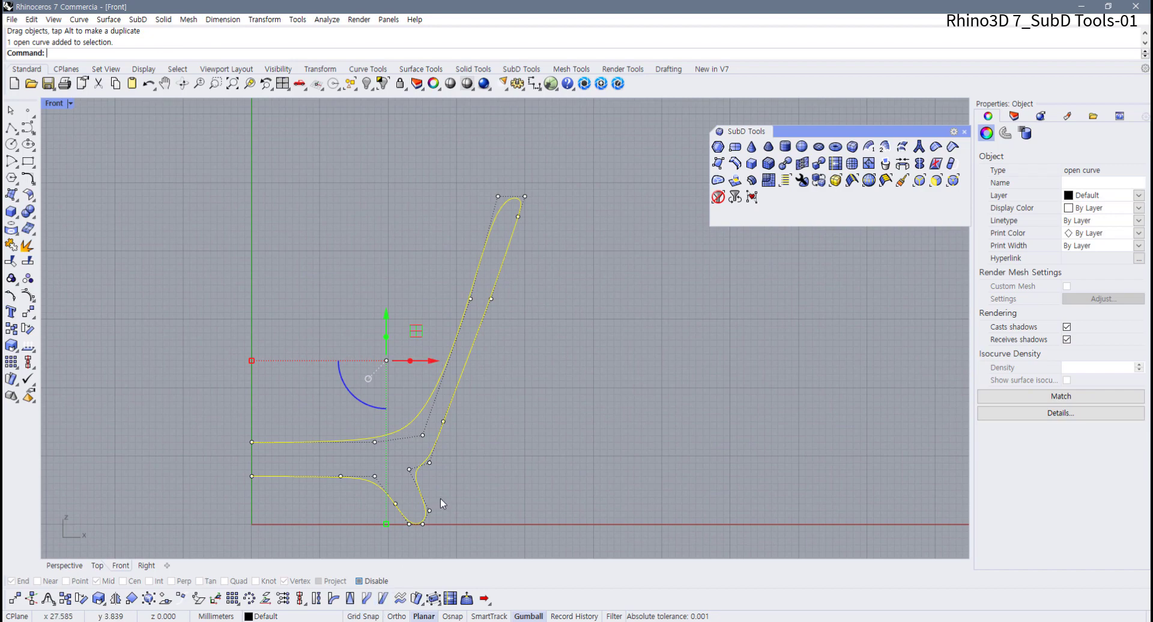
# - Move the inner wall's lower bend control point slightly toward the axis and its mid-wall control point slightly upward
pyautogui.press('Escape')
pyautogui.click(414, 421)
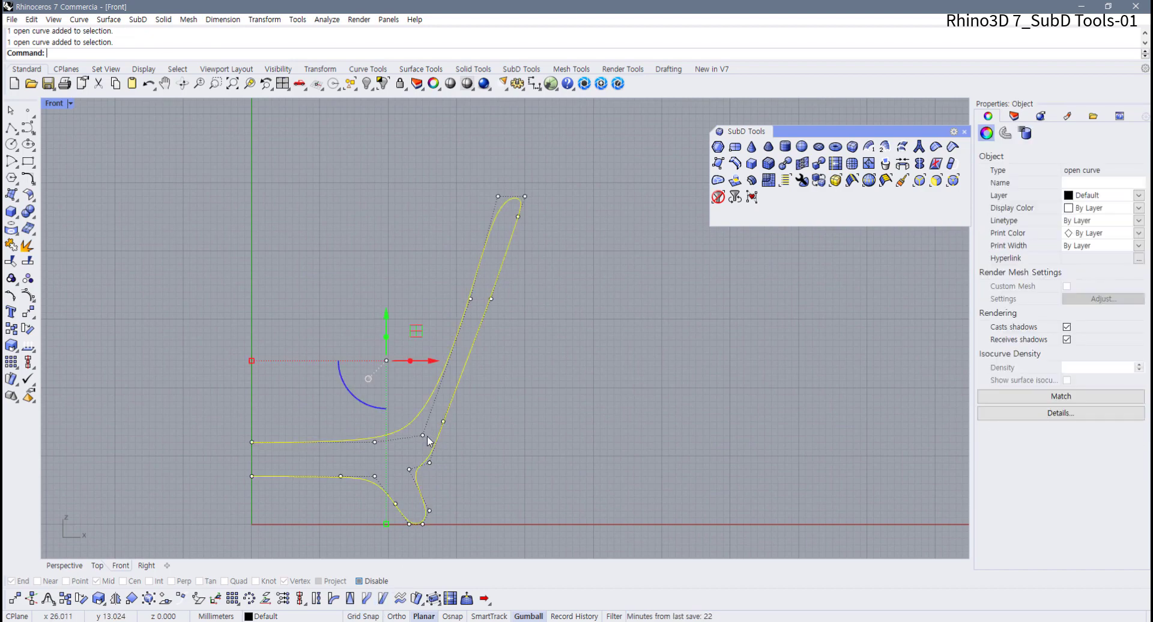
pyautogui.click(422, 435)
pyautogui.moveTo(422, 435); pyautogui.dragTo(418, 432)
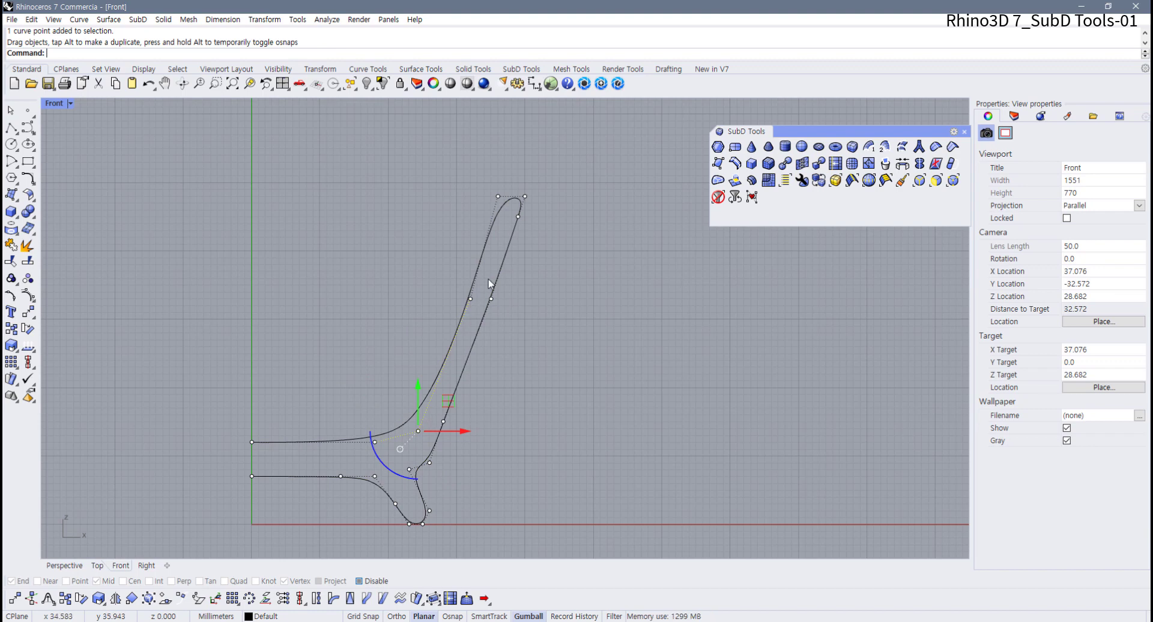
pyautogui.click(470, 299)
pyautogui.moveTo(470, 300); pyautogui.dragTo(468, 290)
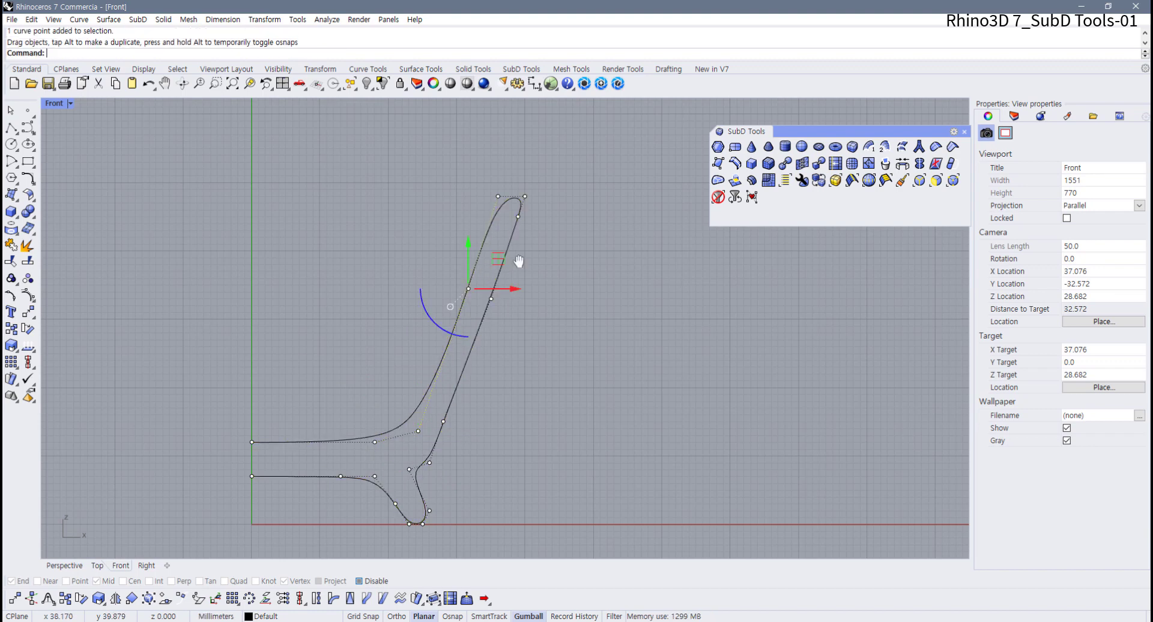
# - Narrow the bowl's rim by moving its outermost top control point about 1 mm toward the axis
pyautogui.moveTo(520, 199); pyautogui.dragTo(489, 239, button='right')
pyautogui.scroll(4, 488, 239)
pyautogui.click(493, 236)
pyautogui.moveTo(492, 236); pyautogui.dragTo(486, 238)
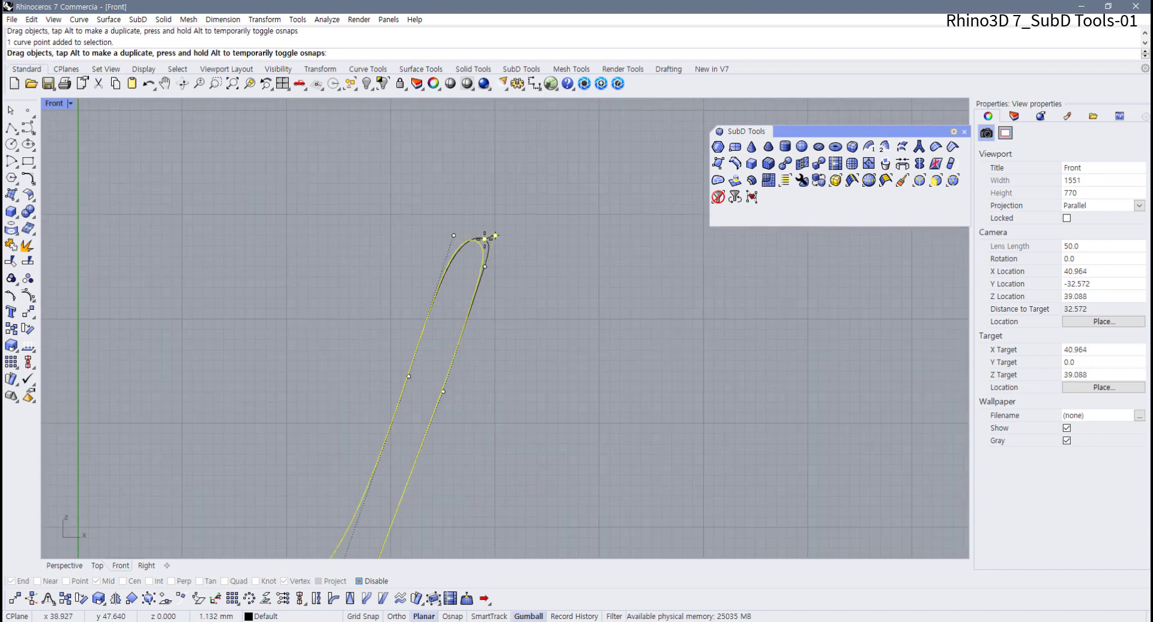
pyautogui.click(534, 304)
pyautogui.scroll(-5, 535, 304)
pyautogui.scroll(2, 493, 361)
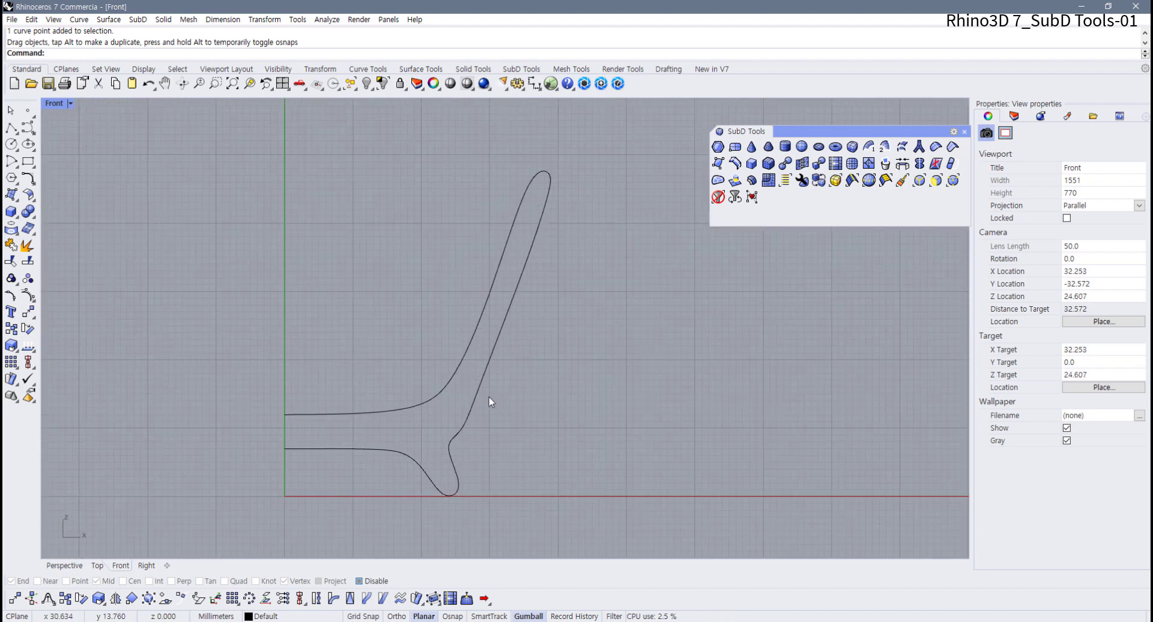
# - Select and deselect the profile curve to inspect how its control points display on selection
pyautogui.click(478, 392)
pyautogui.click(513, 385)
pyautogui.click(492, 355)
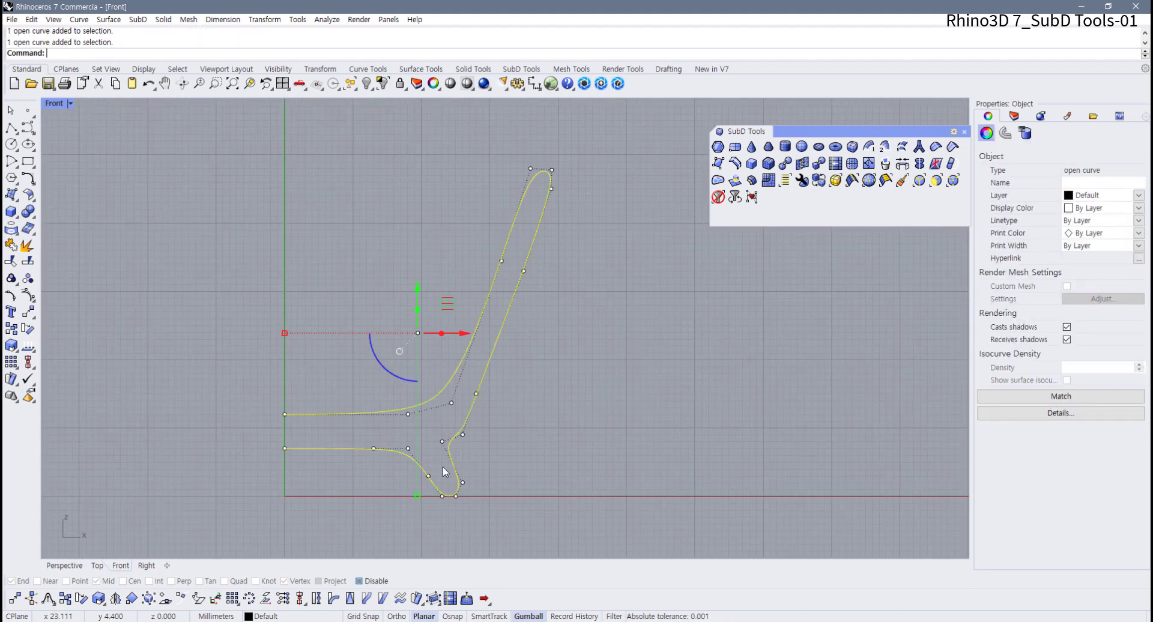
pyautogui.scroll(2, 450, 459)
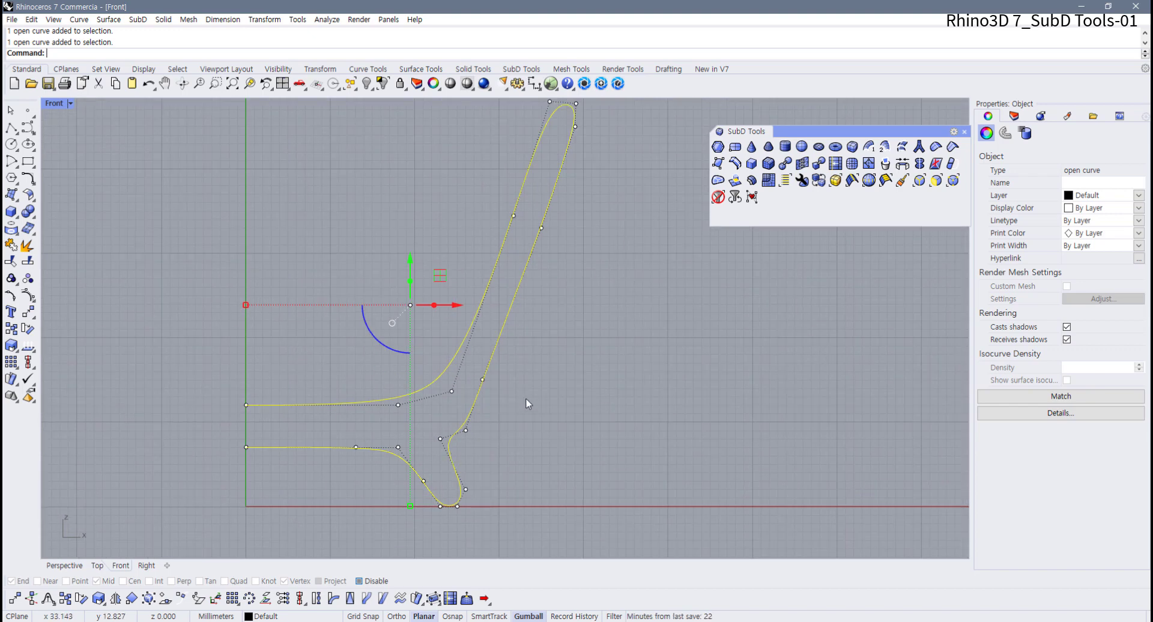
pyautogui.click(528, 301)
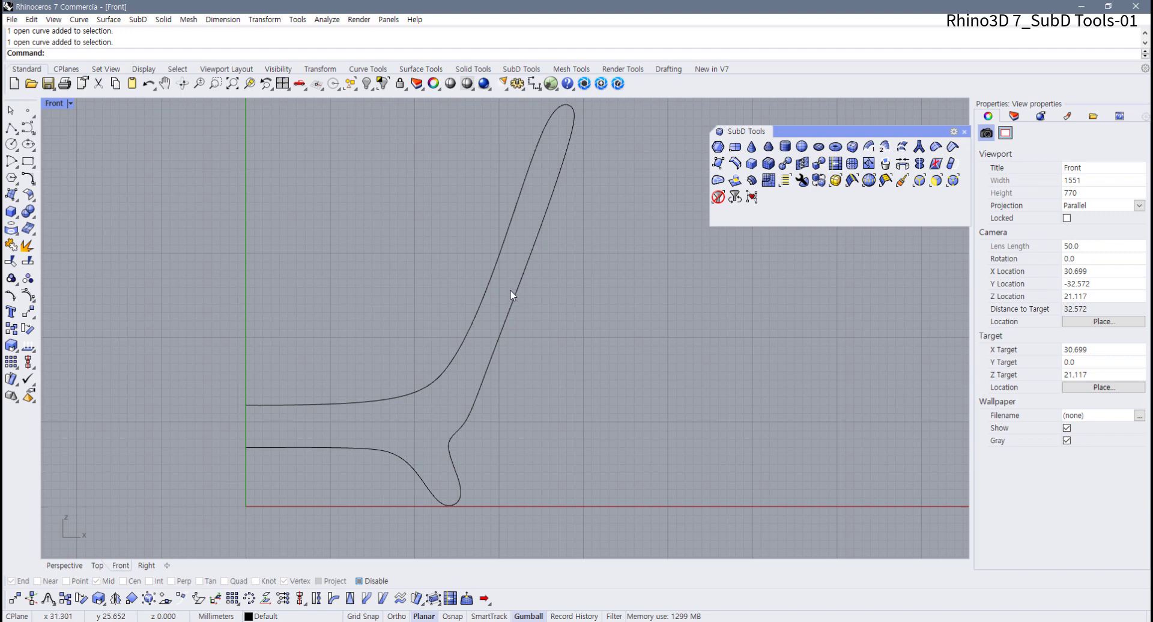
pyautogui.click(517, 297)
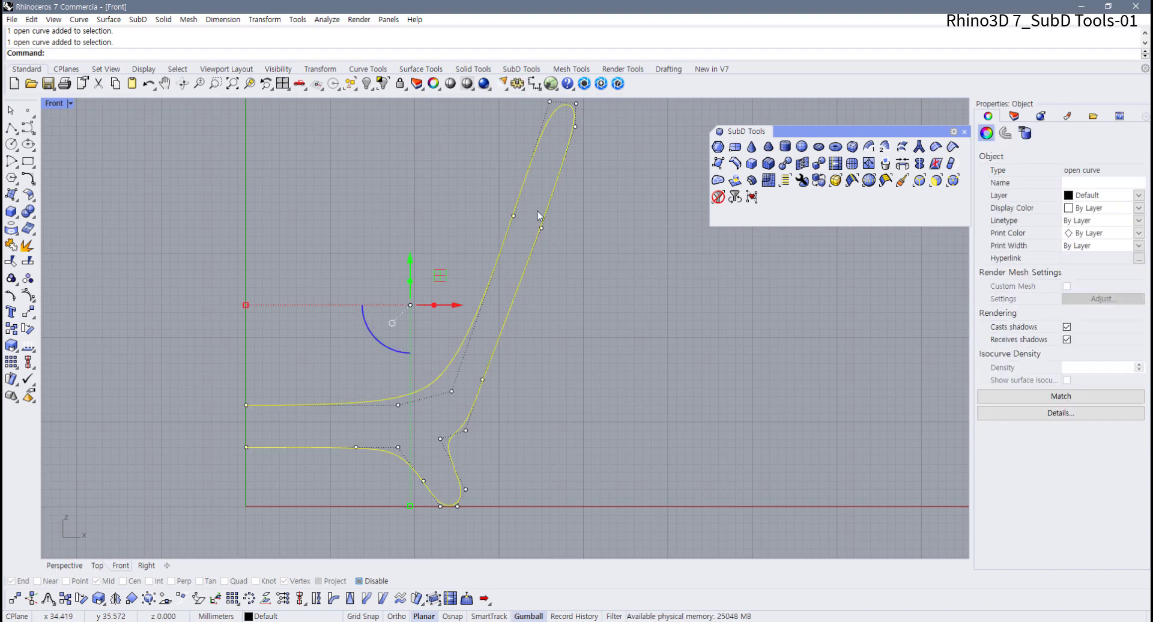
# - Disable the mouse option "Turn on control points when selecting a curve, light or annotation" and apply it
pyautogui.click(517, 84)
pyautogui.moveTo(713, 143); pyautogui.dragTo(382, 128)
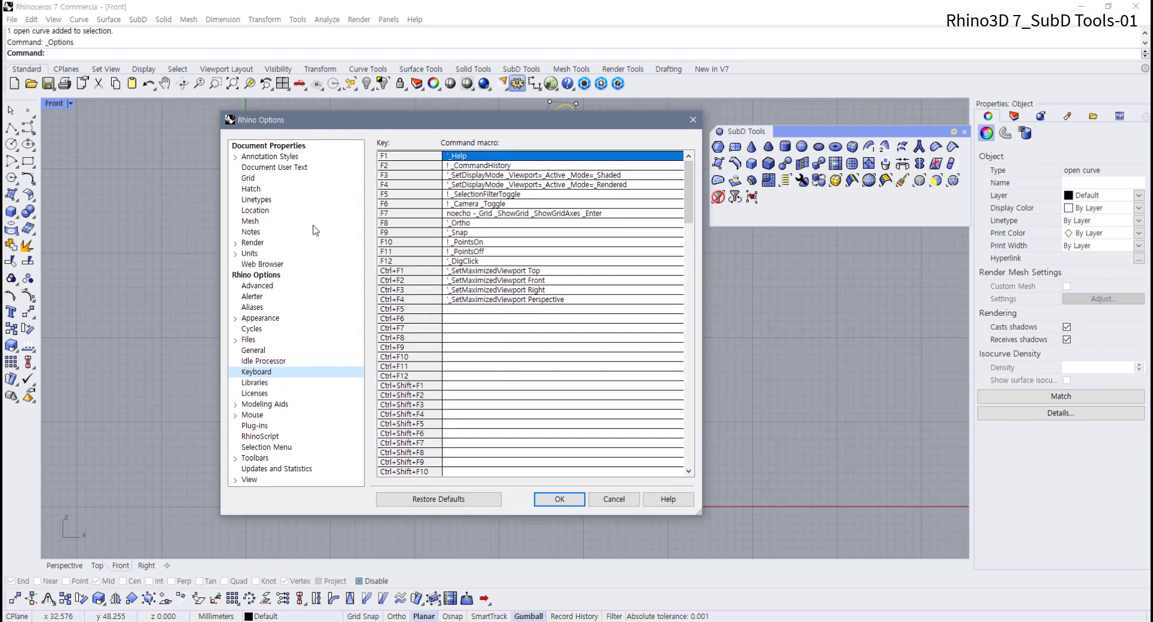
pyautogui.click(249, 480)
pyautogui.click(253, 415)
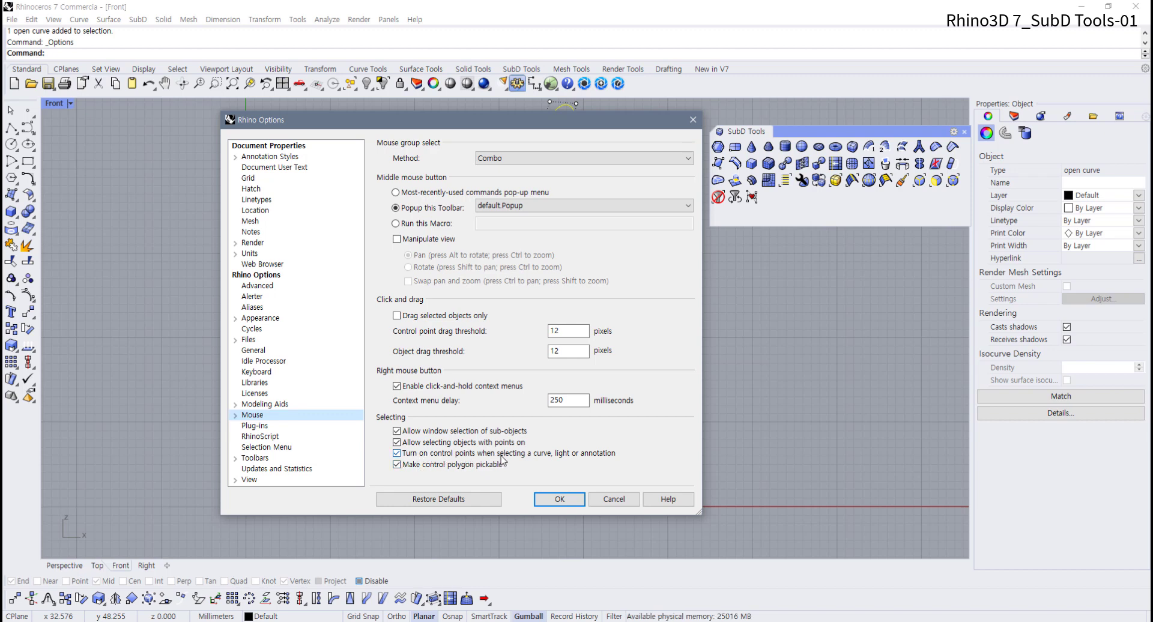
pyautogui.click(397, 454)
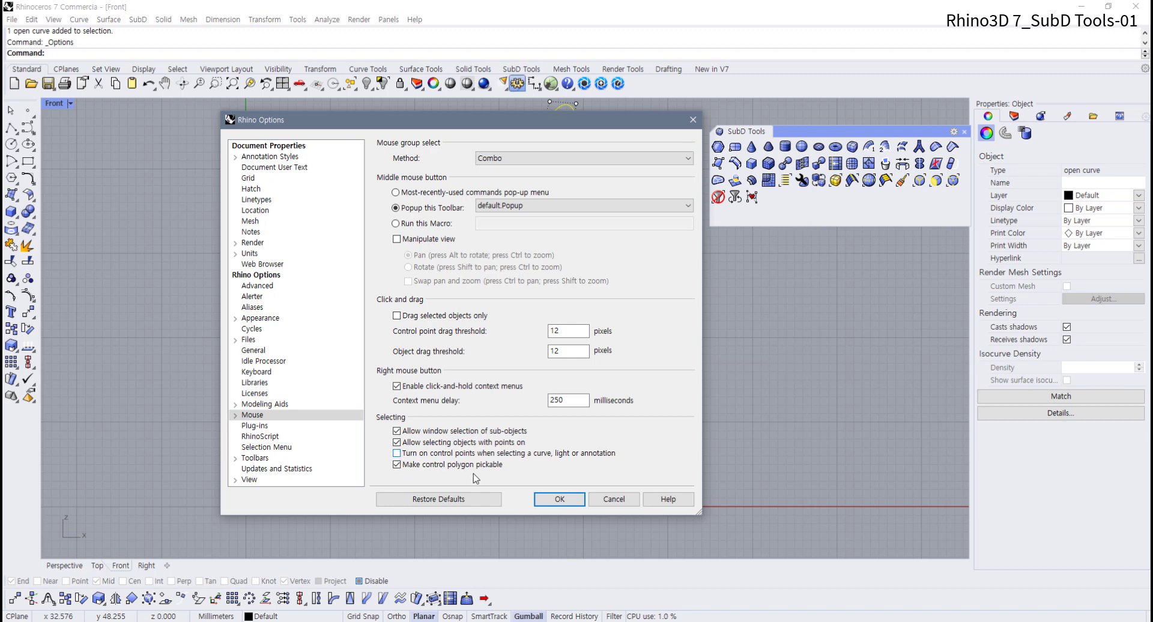
pyautogui.click(560, 499)
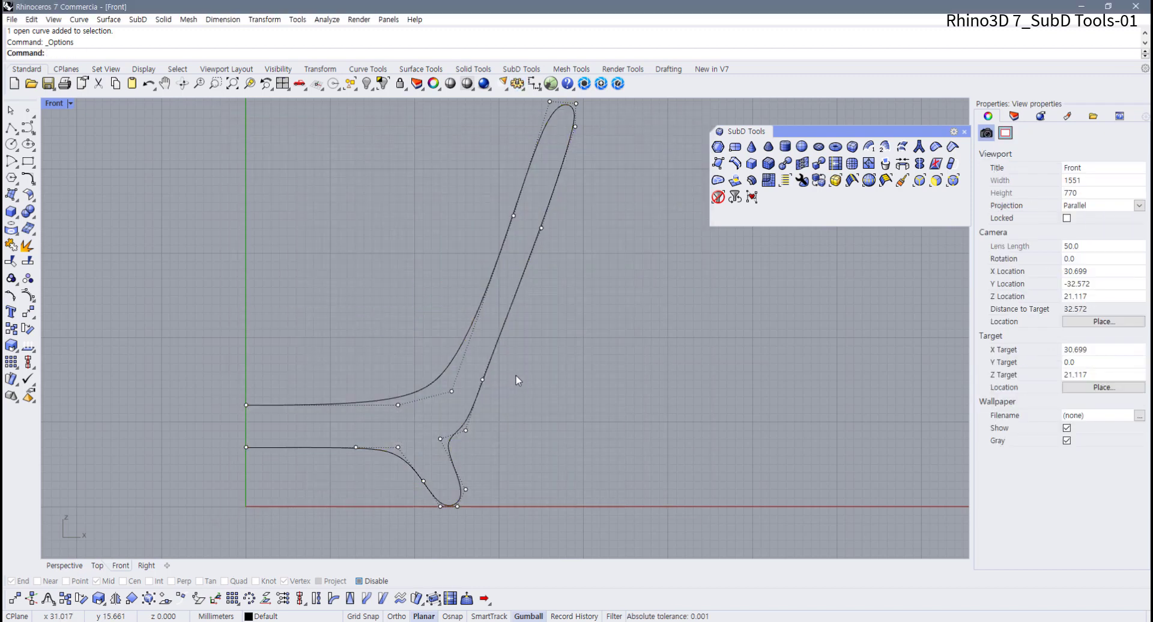
# - Hide the profile curve's control points and reselect the curve to check the changed selection behaviour
pyautogui.press('F11')
pyautogui.click(484, 351)
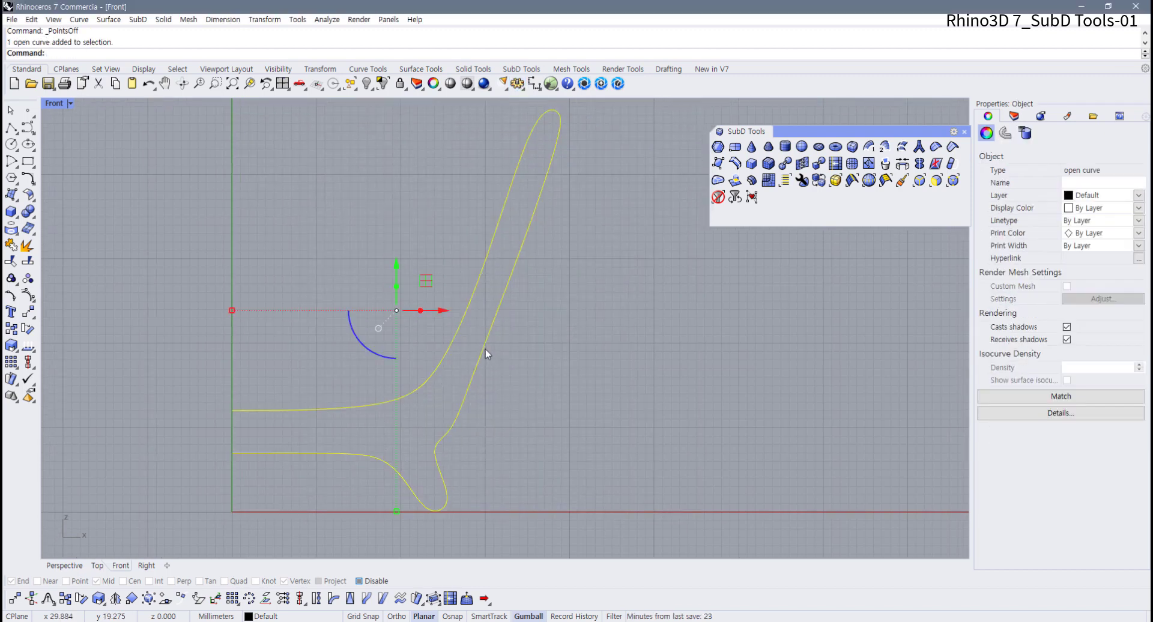
pyautogui.click(497, 352)
pyautogui.click(485, 348)
pyautogui.click(490, 358)
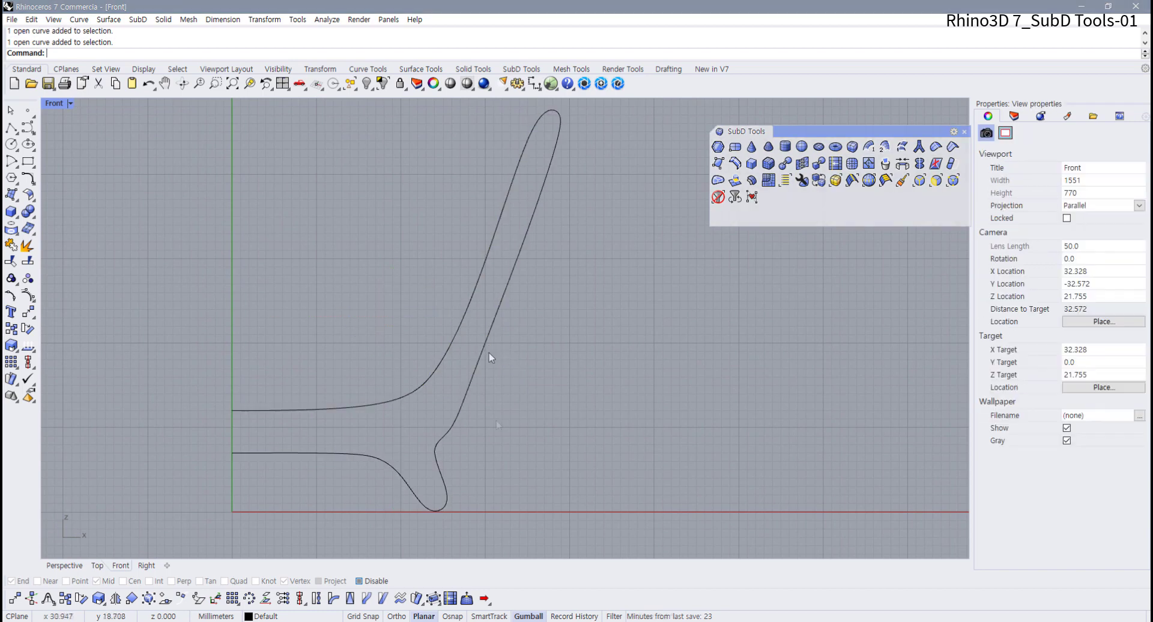
pyautogui.click(479, 370)
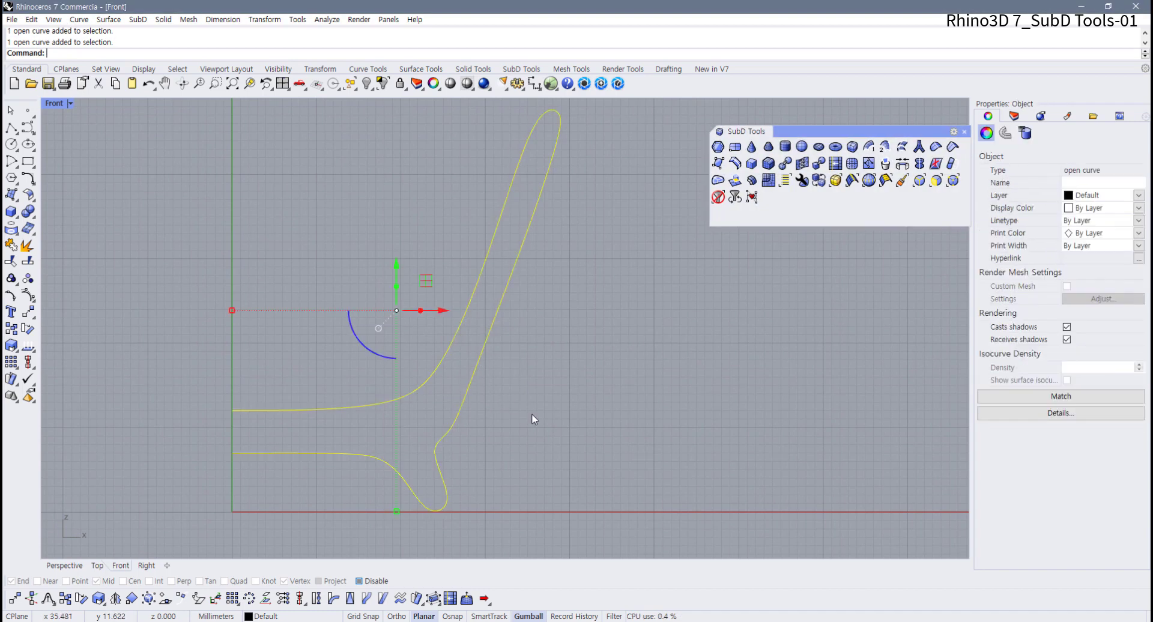
# - Demonstrate PointsOn and PointsOff on the profile curve, first with it preselected and again by picking it at the prompt
pyautogui.press('F10')
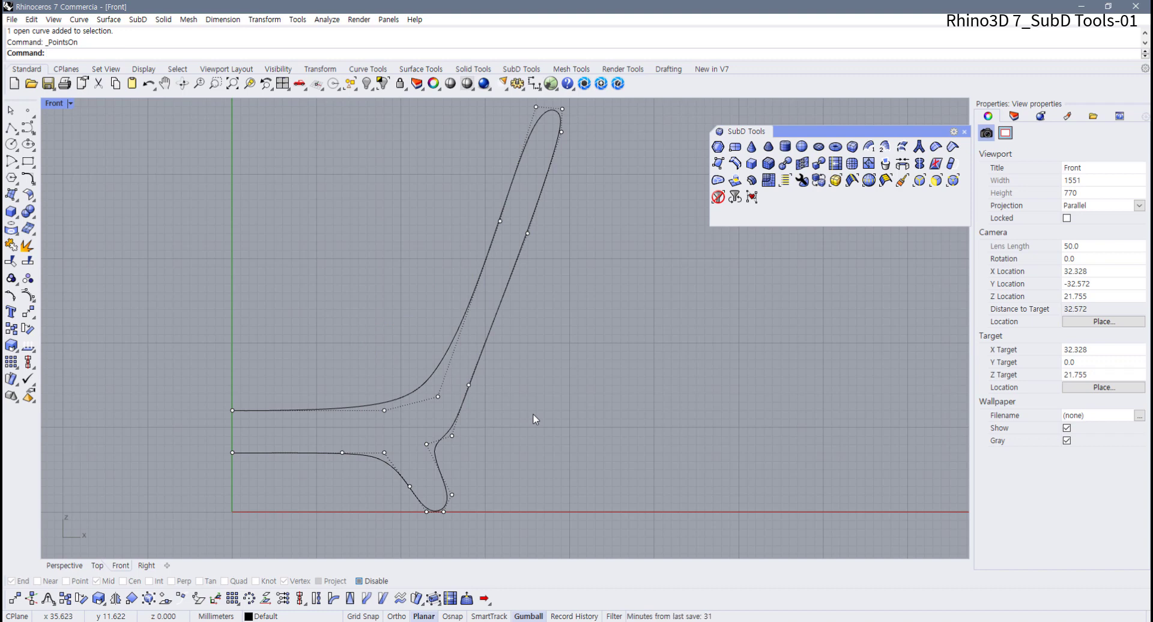
pyautogui.press('F11')
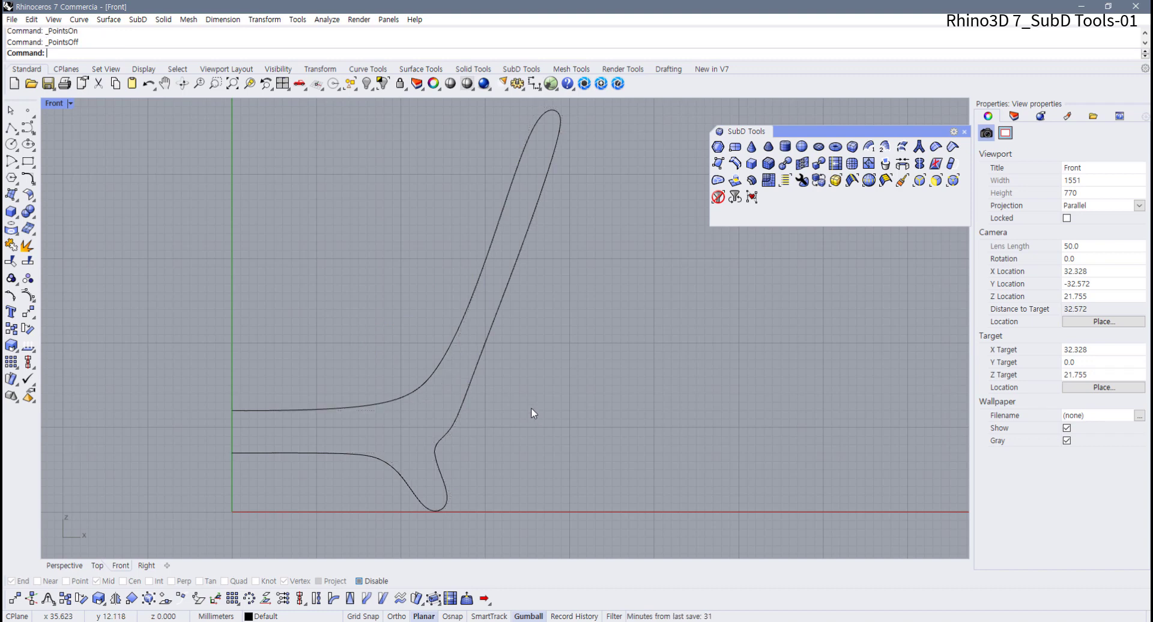
pyautogui.click(481, 357)
pyautogui.click(517, 379)
pyautogui.press('F10')
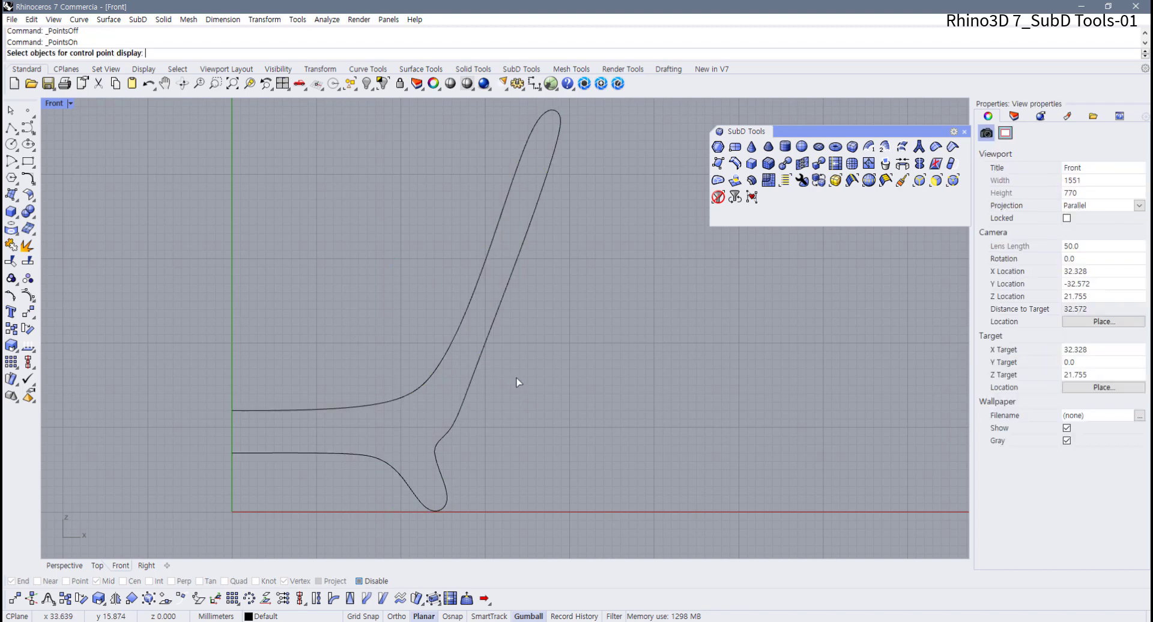
pyautogui.click(483, 358)
pyautogui.rightClick(512, 364)
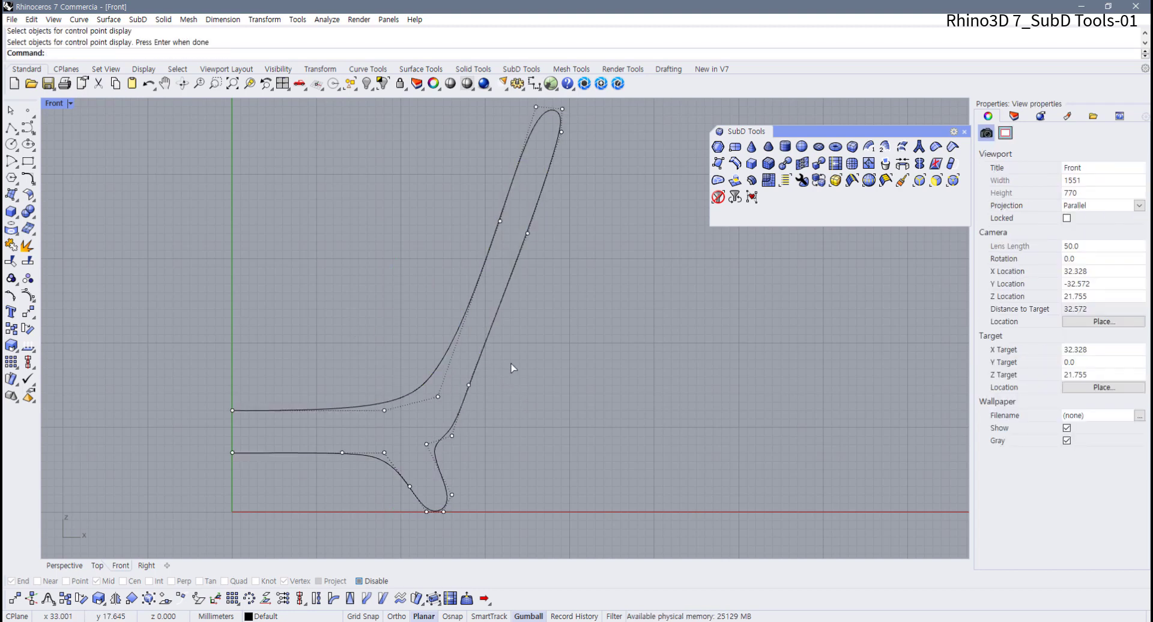
pyautogui.press('F11')
# - Review the mouse selection option for automatic control points, leave it disabled, and close the options
pyautogui.click(517, 84)
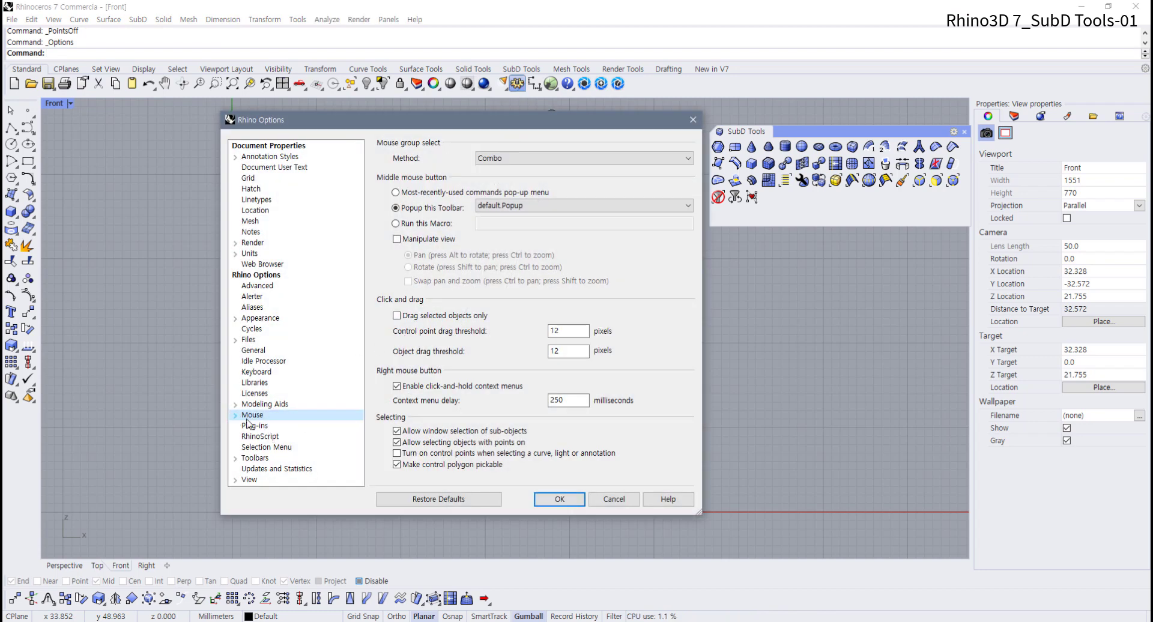
pyautogui.click(402, 456)
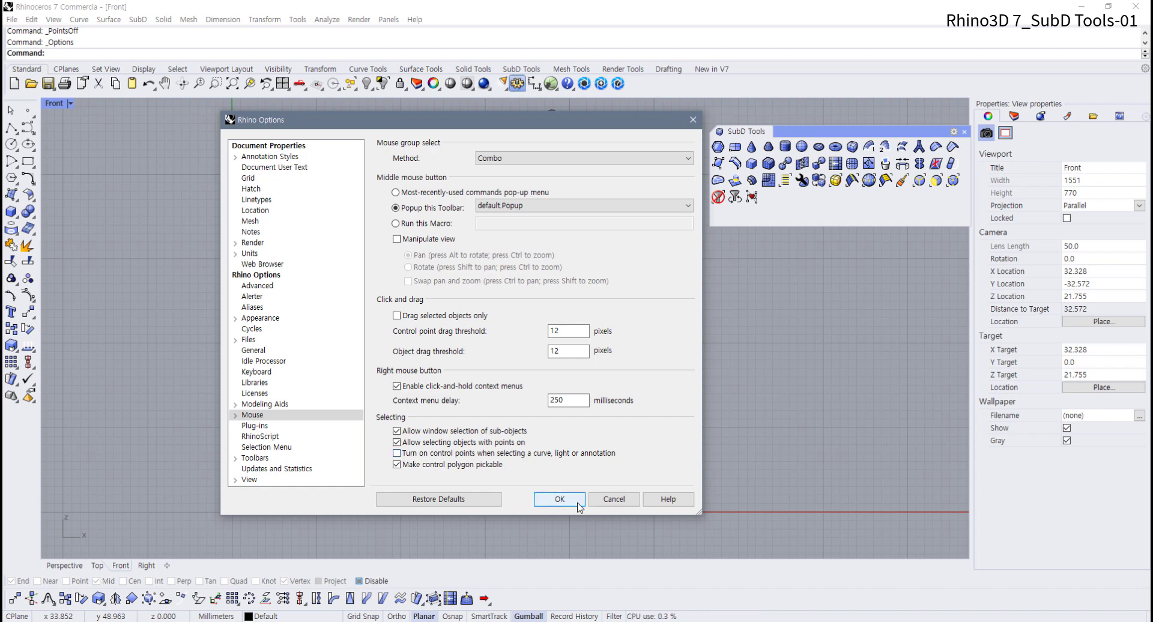
pyautogui.click(559, 499)
# - Turn on Grid Snap and revolve the profile curve 360° about the vertical axis, starting the axis at 12 mm height
pyautogui.moveTo(557, 473); pyautogui.dragTo(406, 370)
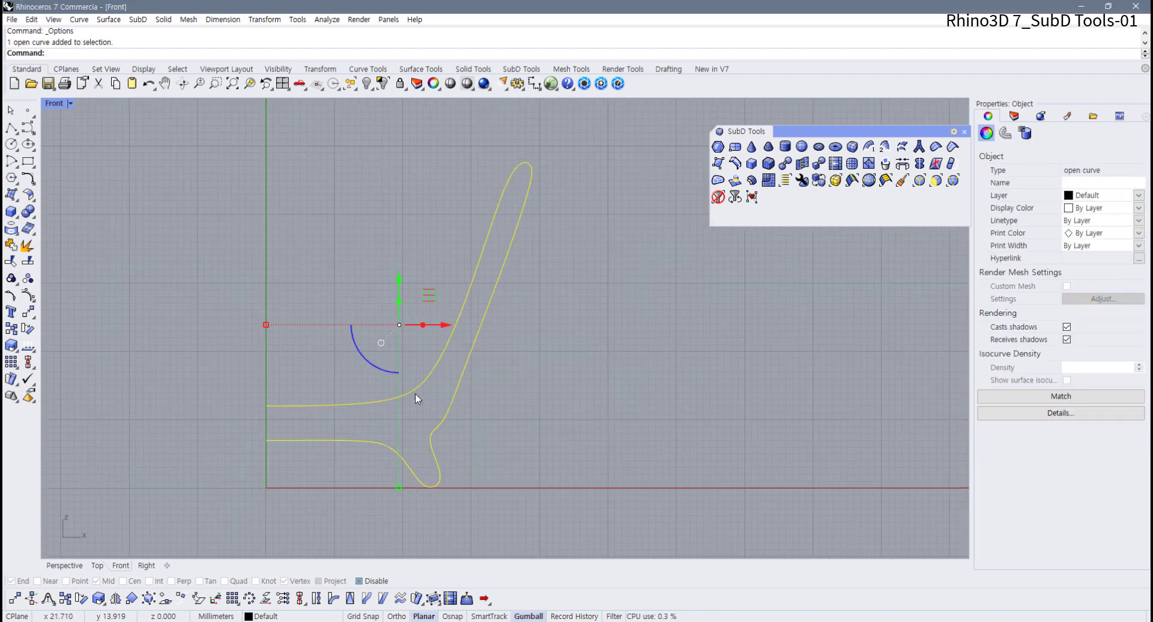
pyautogui.click(557, 416)
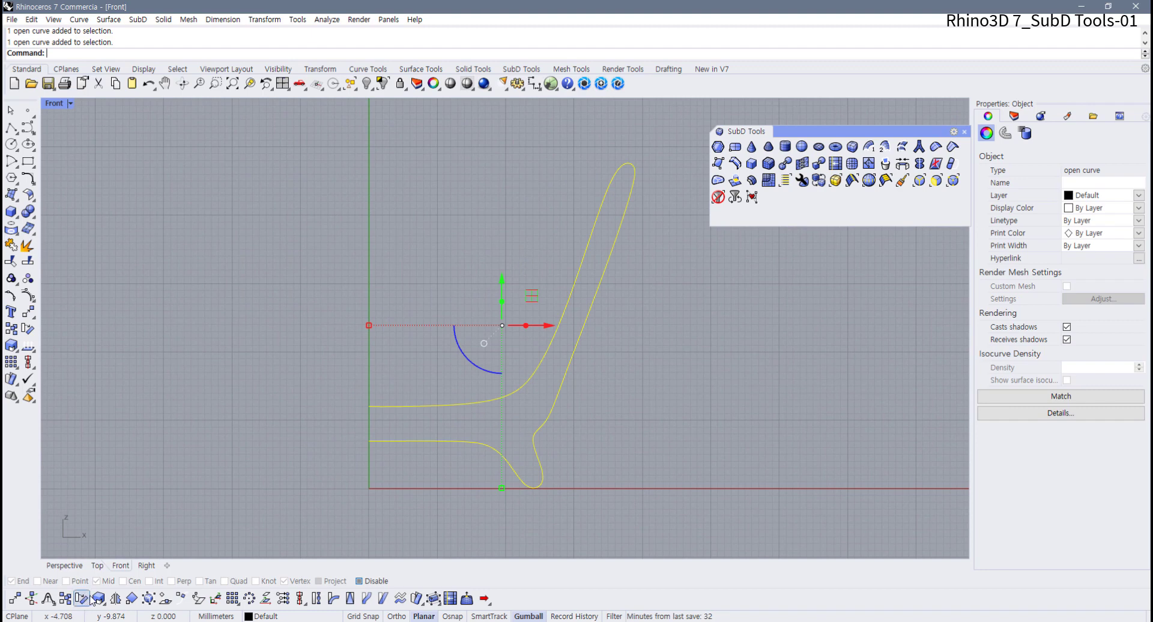
pyautogui.click(361, 617)
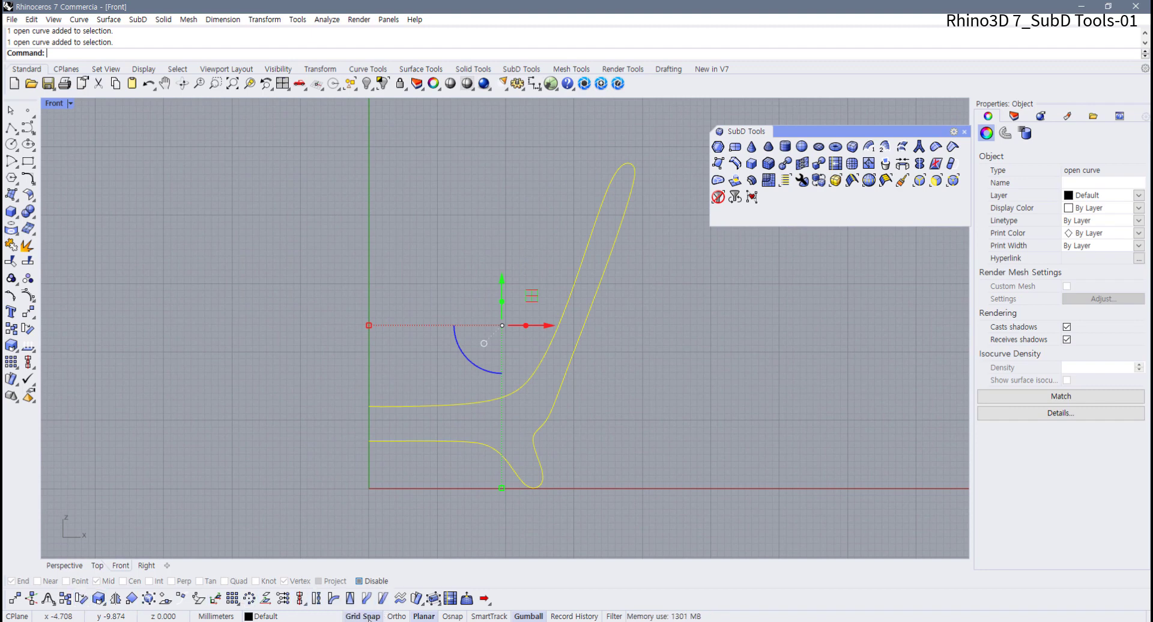
pyautogui.click(420, 69)
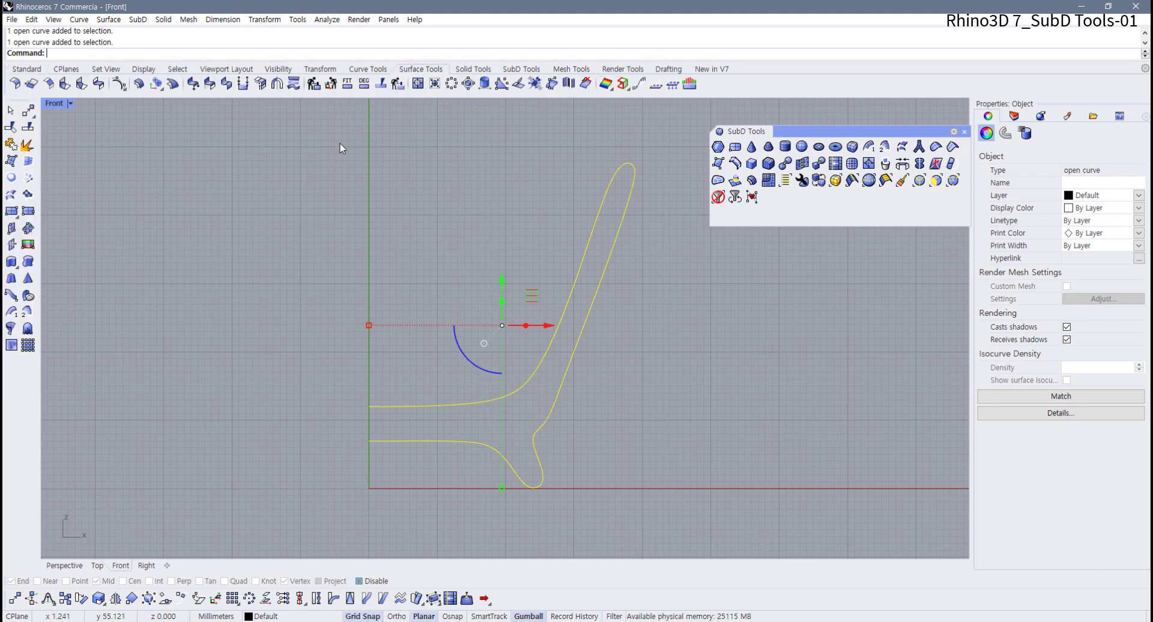
pyautogui.click(10, 329)
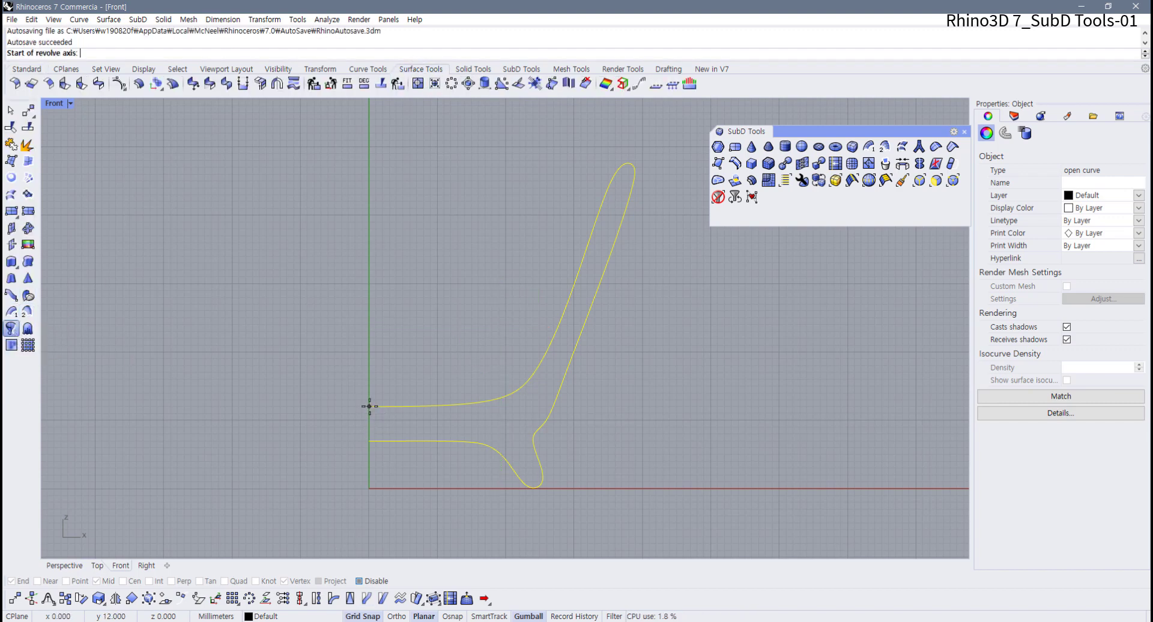
pyautogui.click(370, 406)
pyautogui.click(370, 347)
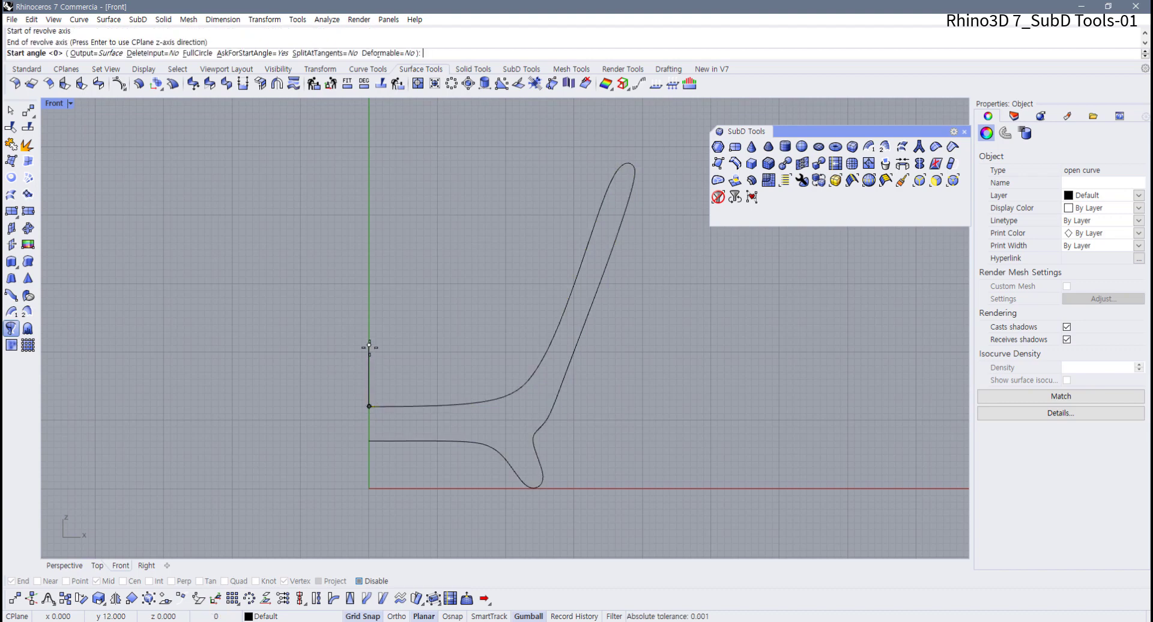
pyautogui.press('Return')
pyautogui.press('Return')
pyautogui.press('Escape')
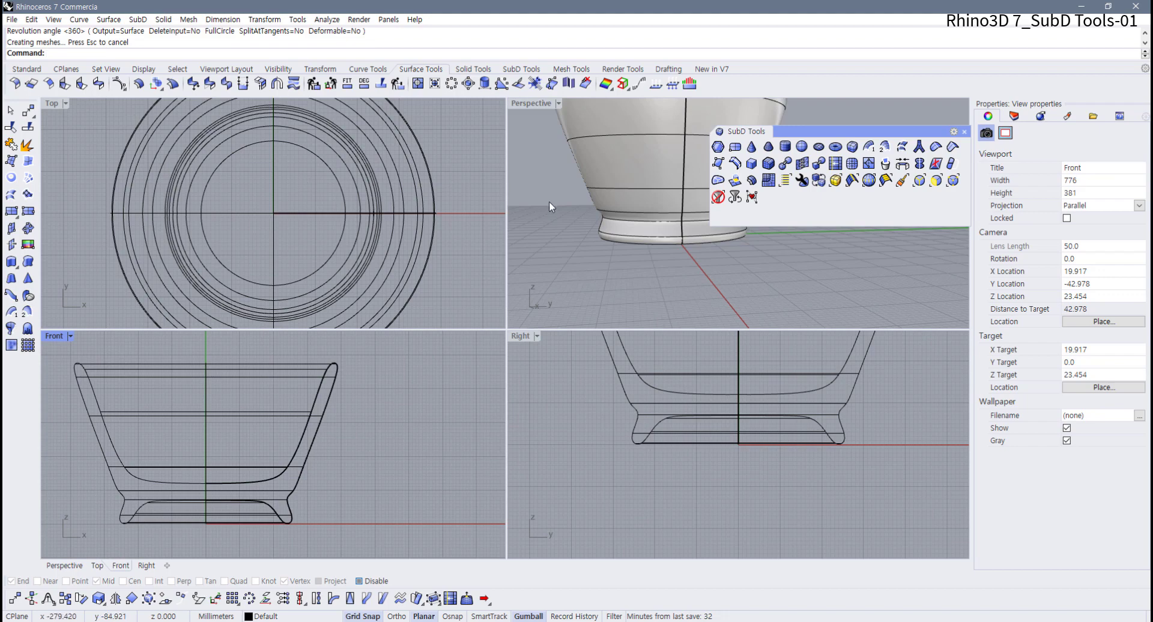
# - Maximize the Perspective viewport, select the profile curve on the bowl and delete it
pyautogui.scroll(-5, 549, 201)
pyautogui.doubleClick(534, 104)
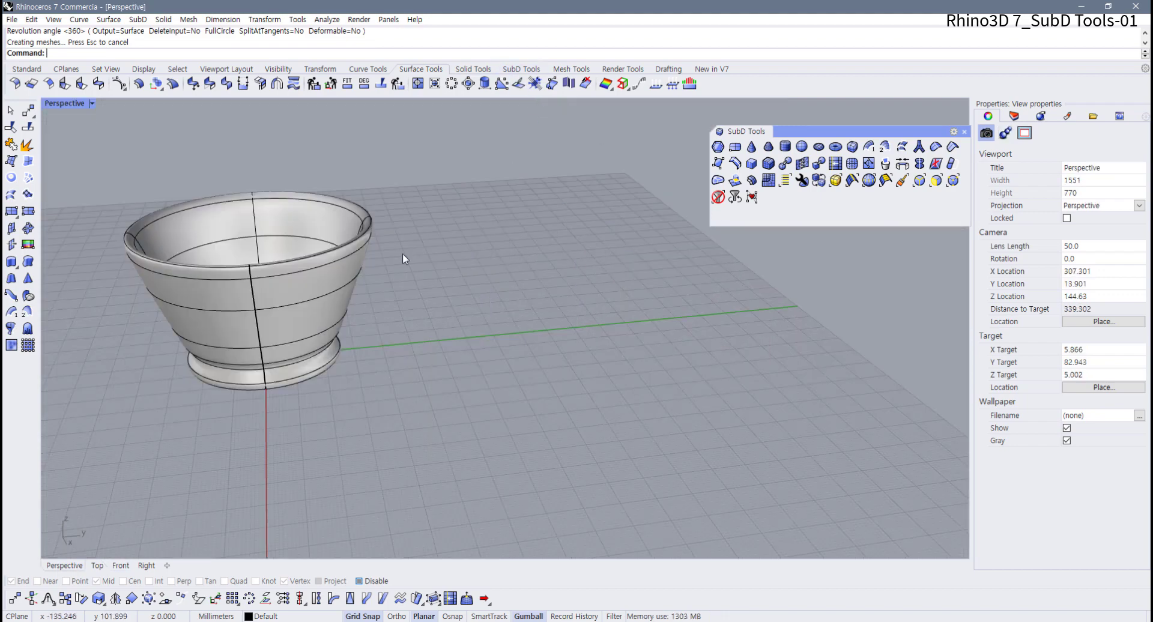
pyautogui.moveTo(403, 254)
pyautogui.mouseDown(button='right')
pyautogui.moveTo(387, 309)
pyautogui.moveTo(430, 287)
pyautogui.mouseUp(button='right')
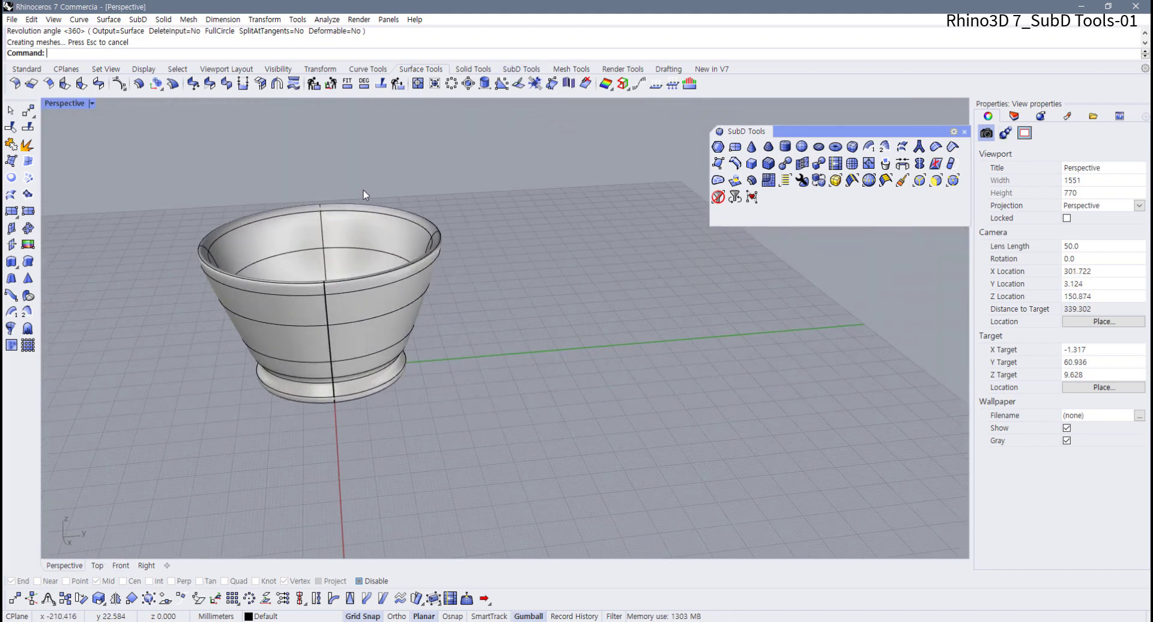
pyautogui.moveTo(361, 182); pyautogui.dragTo(476, 409)
pyautogui.moveTo(274, 164); pyautogui.dragTo(451, 362)
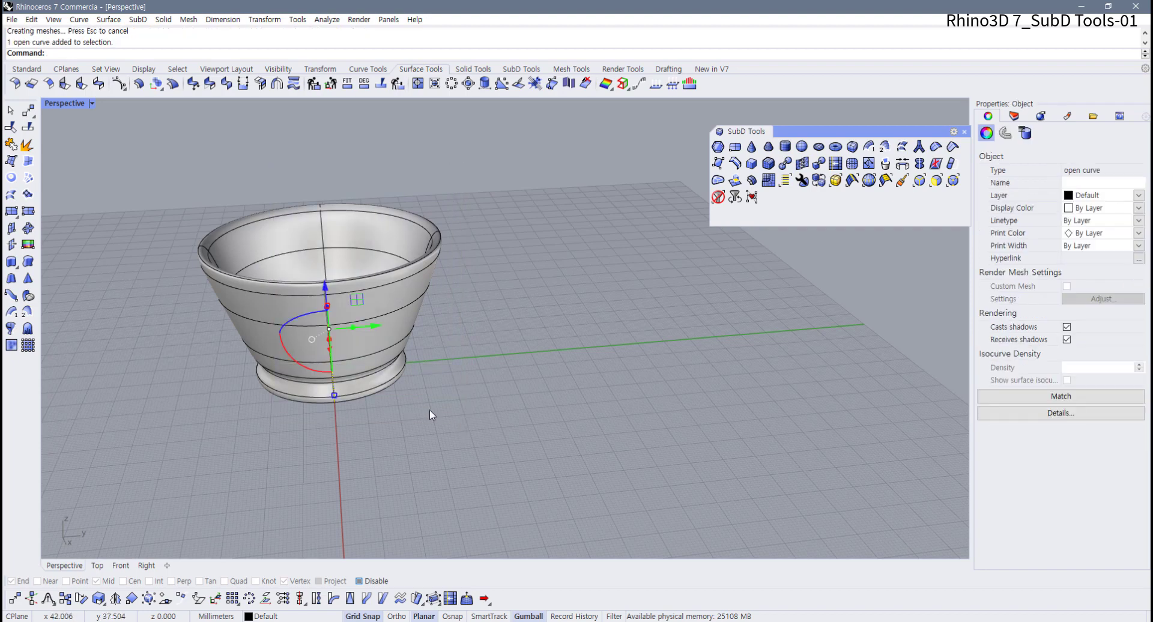
pyautogui.moveTo(430, 409); pyautogui.dragTo(559, 361, button='right')
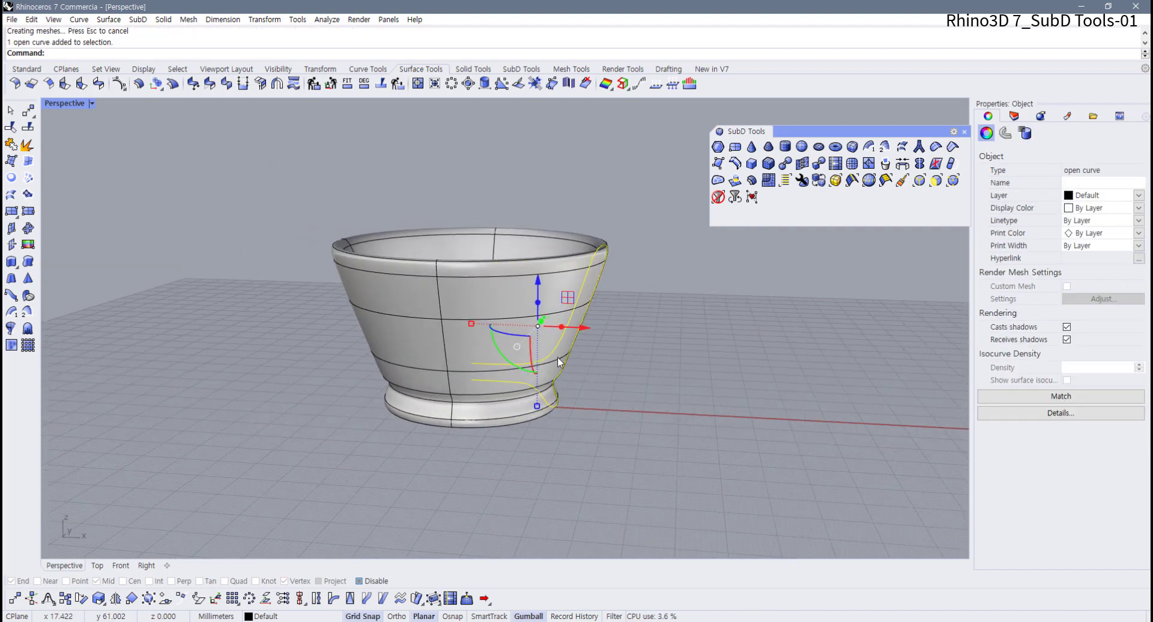
pyautogui.press('Delete')
# - Convert the revolved bowl surface with ToSubD, setting DeleteInput to No to keep the original surface
pyautogui.click(555, 356)
pyautogui.keyDown('shift'); pyautogui.moveTo(555, 356); pyautogui.dragTo(492, 374, button='right'); pyautogui.keyUp('shift')
pyautogui.click(587, 347)
pyautogui.click(391, 352)
pyautogui.scroll(6, 391, 352)
pyautogui.moveTo(409, 360); pyautogui.dragTo(437, 349, button='right')
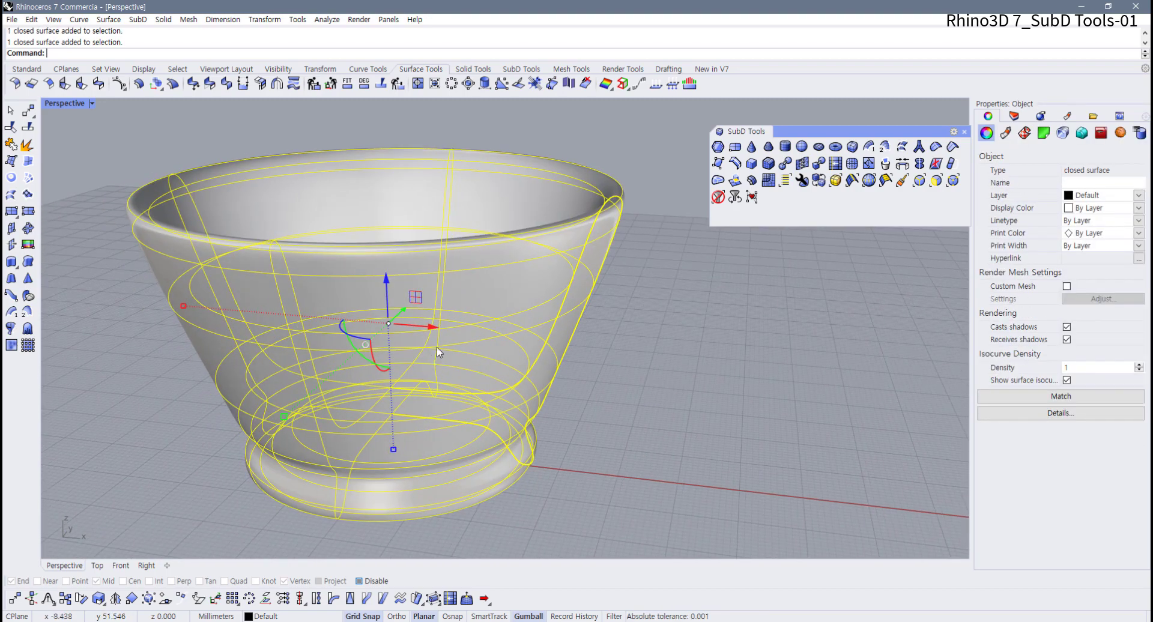
pyautogui.scroll(-4, 433, 347)
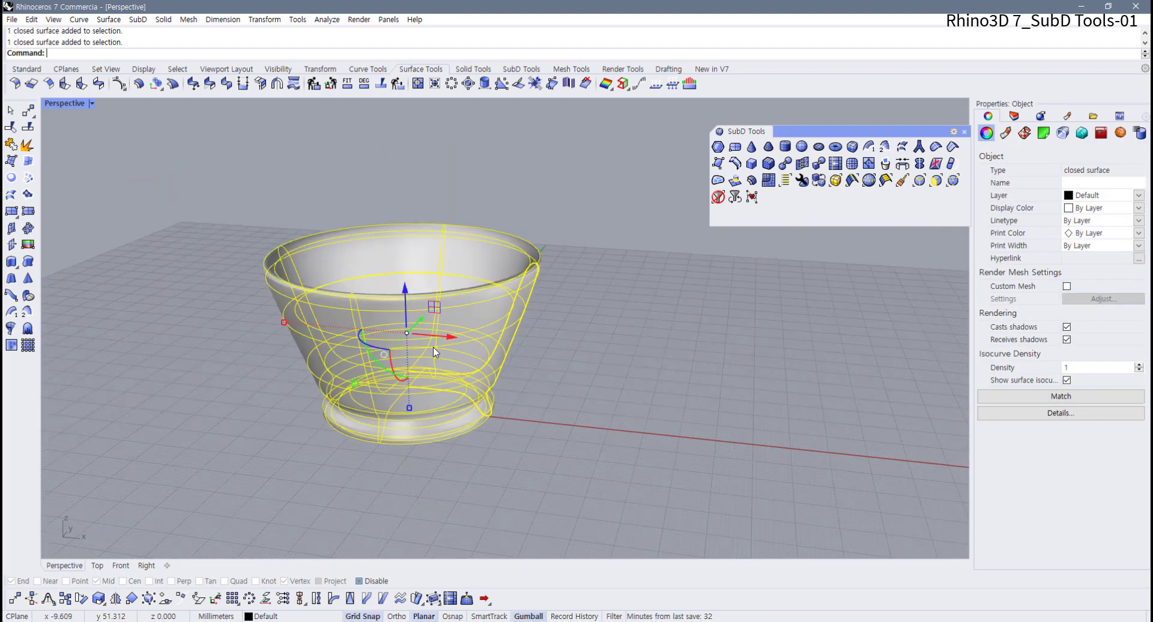
pyautogui.moveTo(433, 347); pyautogui.dragTo(461, 359, button='right')
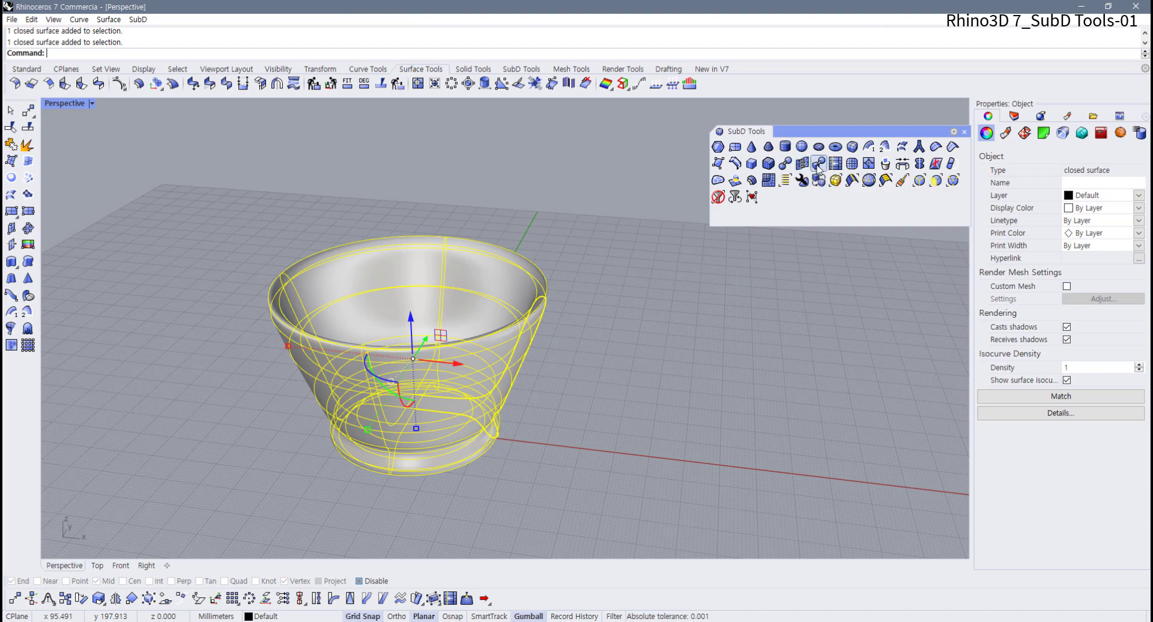
pyautogui.click(817, 165)
pyautogui.moveTo(549, 261); pyautogui.dragTo(466, 233, button='right')
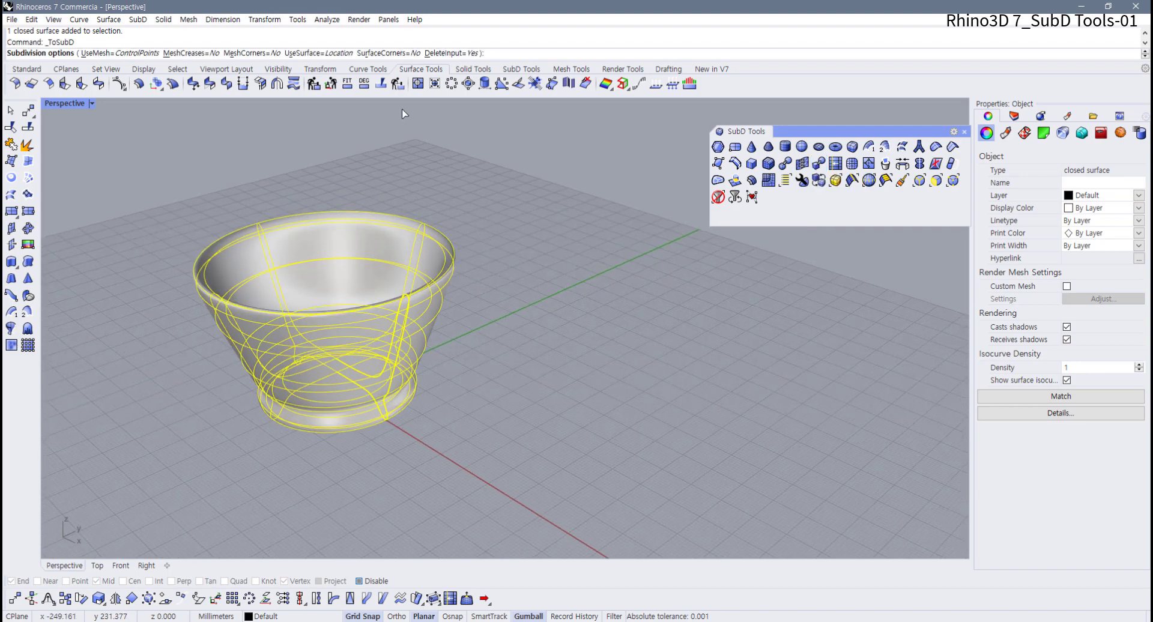
pyautogui.click(447, 54)
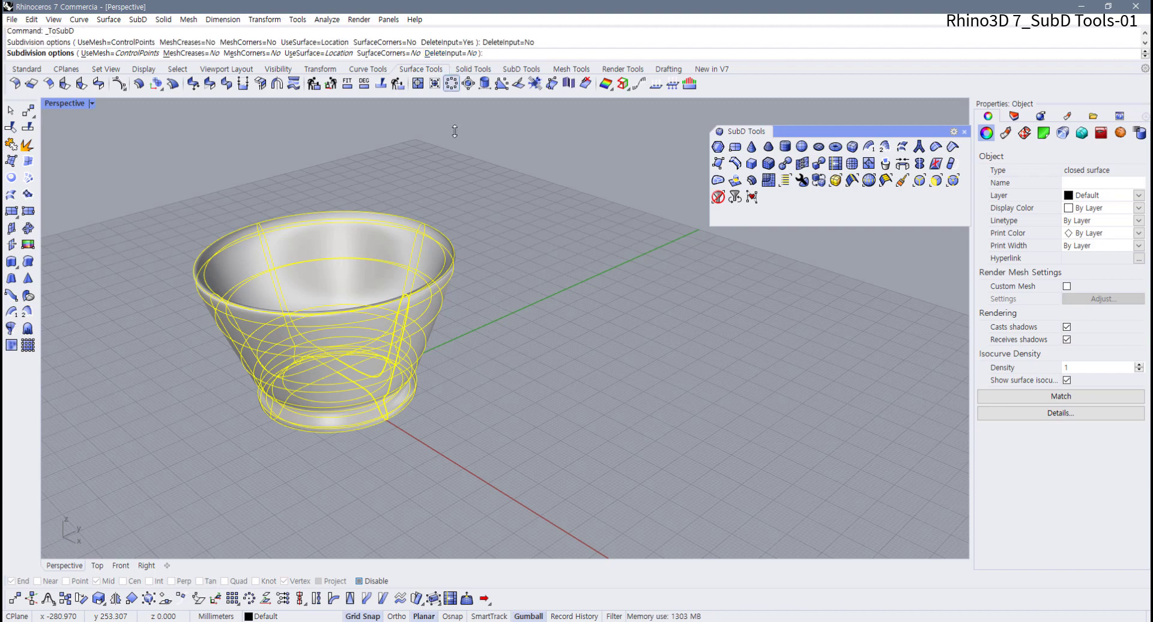
pyautogui.press('Return')
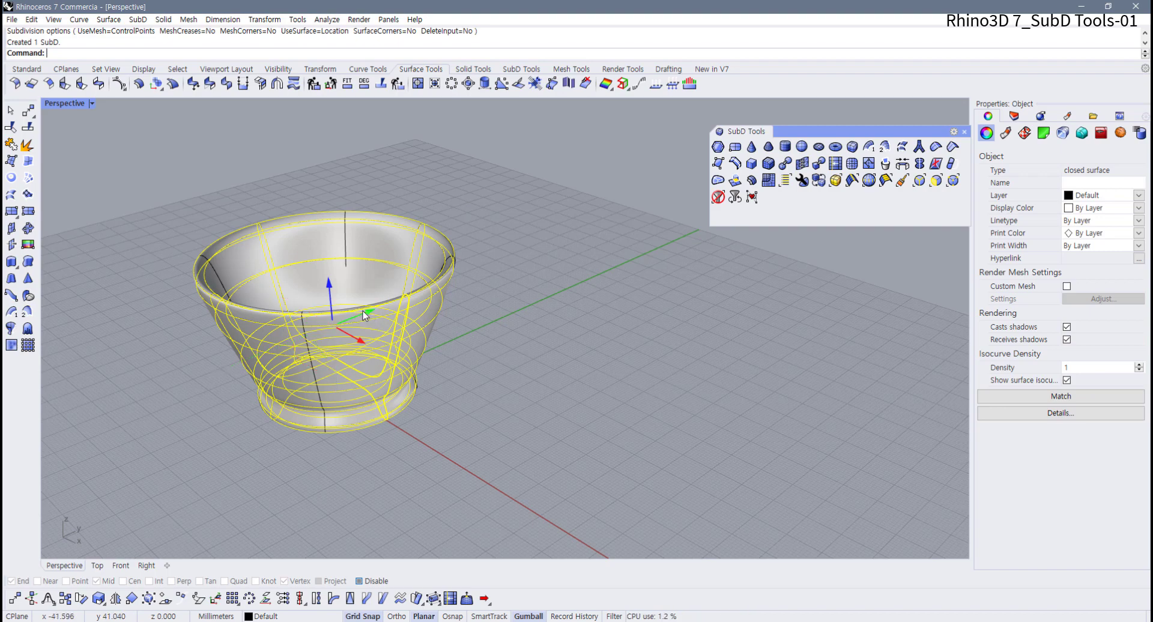
# - Move the original surface bowl along the Y axis beside the SubD bowl and deselect it
pyautogui.moveTo(365, 312); pyautogui.dragTo(627, 224)
pyautogui.moveTo(662, 265); pyautogui.dragTo(573, 276, button='right')
pyautogui.click(478, 314)
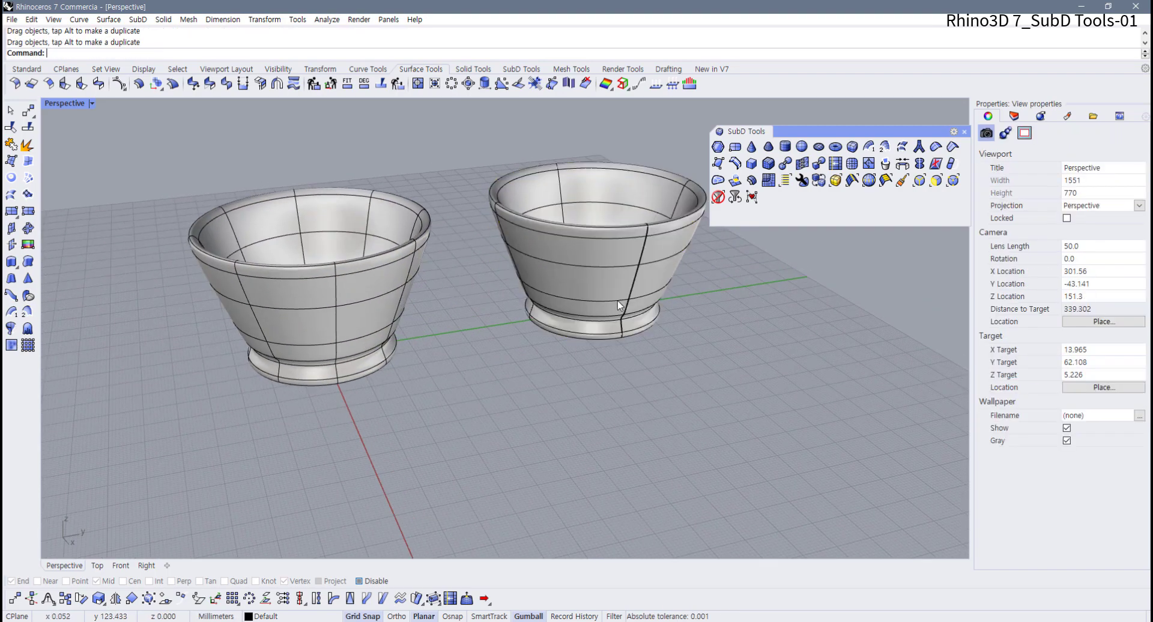
pyautogui.keyDown('shift'); pyautogui.moveTo(477, 314); pyautogui.dragTo(442, 458, button='right'); pyautogui.keyUp('shift')
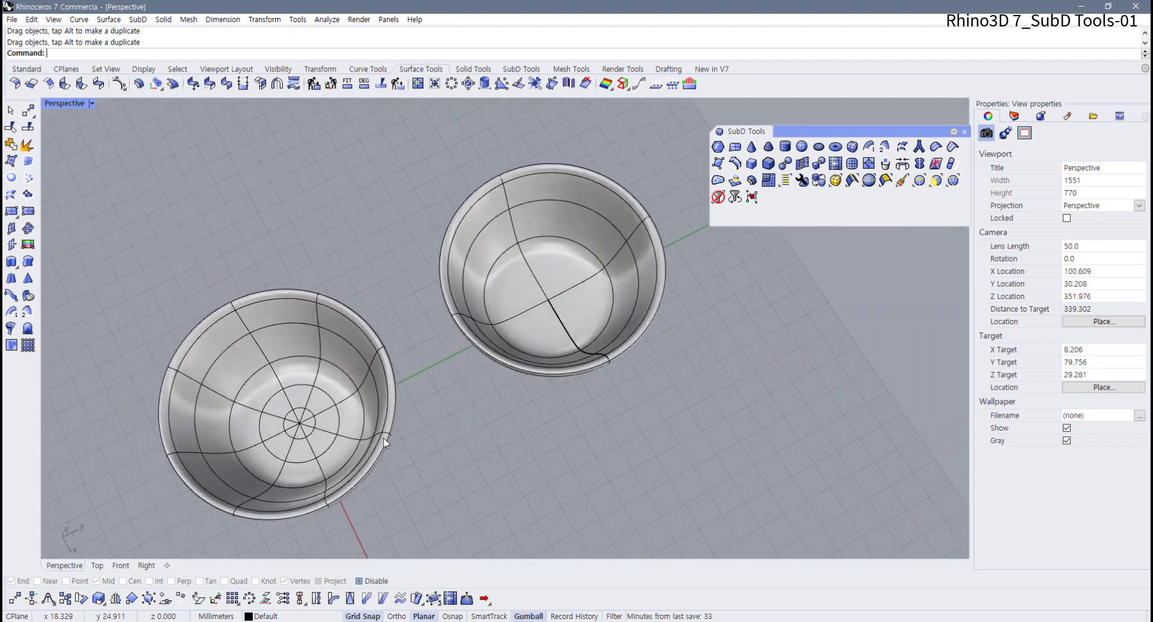
pyautogui.click(370, 428)
# - Toggle the SubD display between smooth and flat, first by shortcut and again with the Toggle SubD display command
pyautogui.moveTo(370, 428); pyautogui.dragTo(446, 392, button='right')
pyautogui.click(466, 442)
pyautogui.press('Tab')
pyautogui.press('Tab')
pyautogui.press('Tab')
pyautogui.press('Tab')
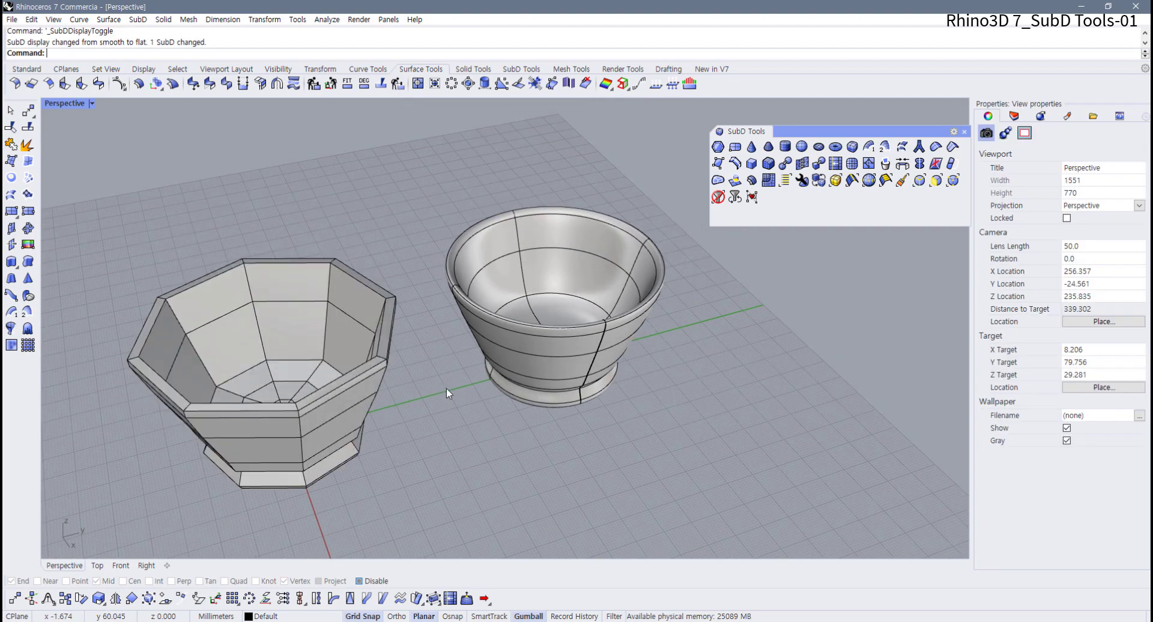
pyautogui.keyDown('shift'); pyautogui.moveTo(445, 391); pyautogui.dragTo(482, 385, button='right'); pyautogui.keyUp('shift')
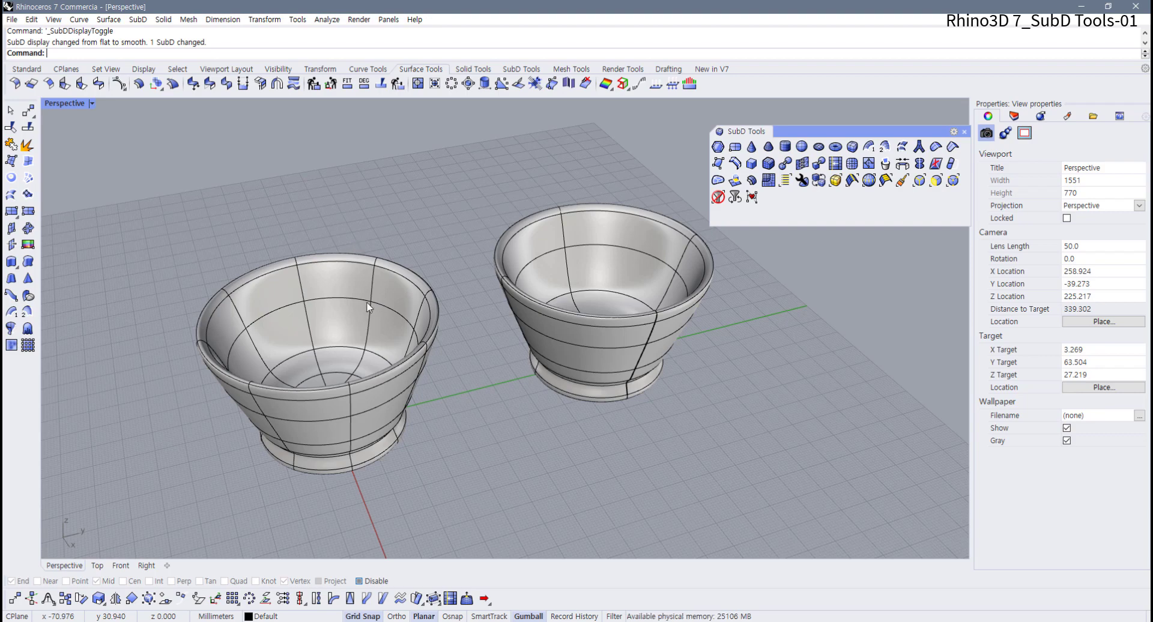
pyautogui.moveTo(369, 307); pyautogui.dragTo(364, 300, button='right')
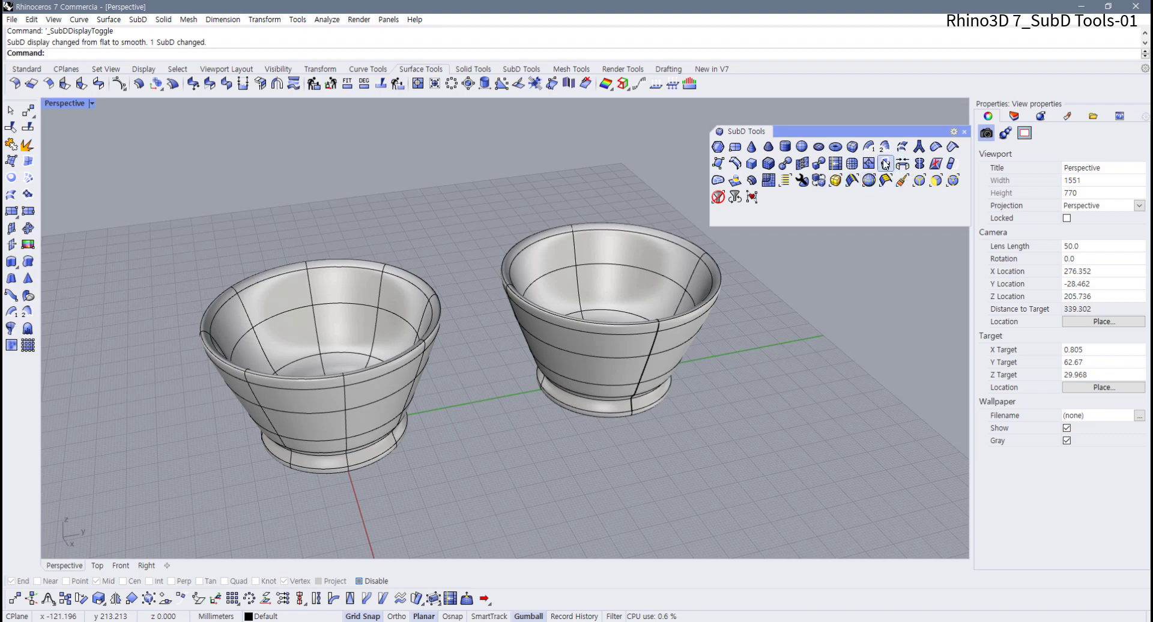
pyautogui.click(820, 180)
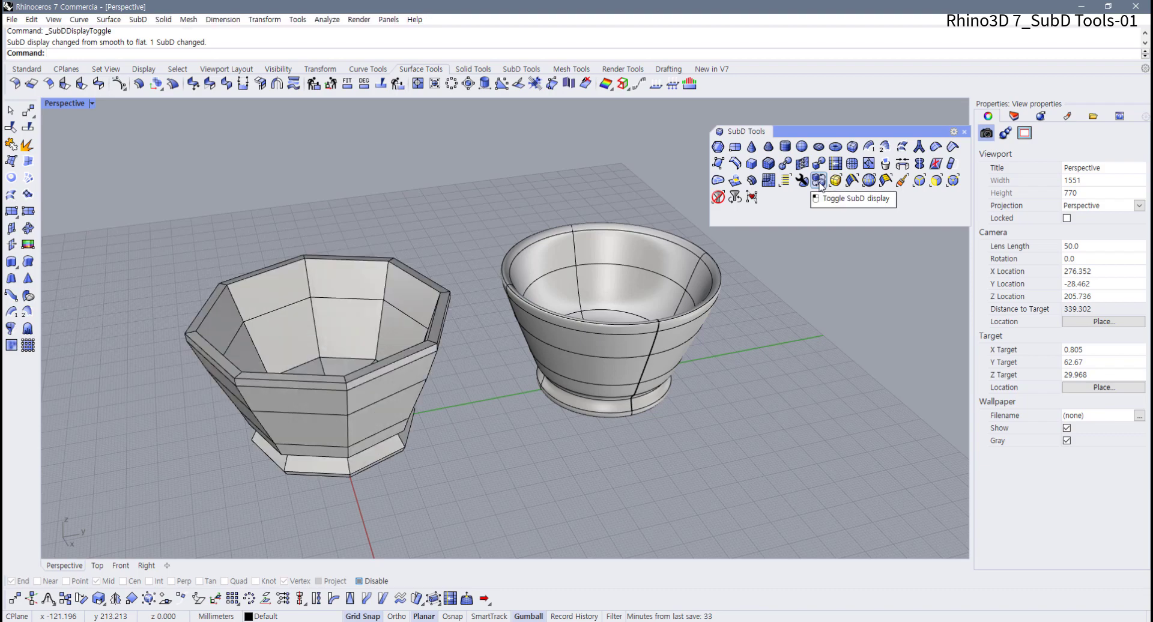
pyautogui.click(820, 180)
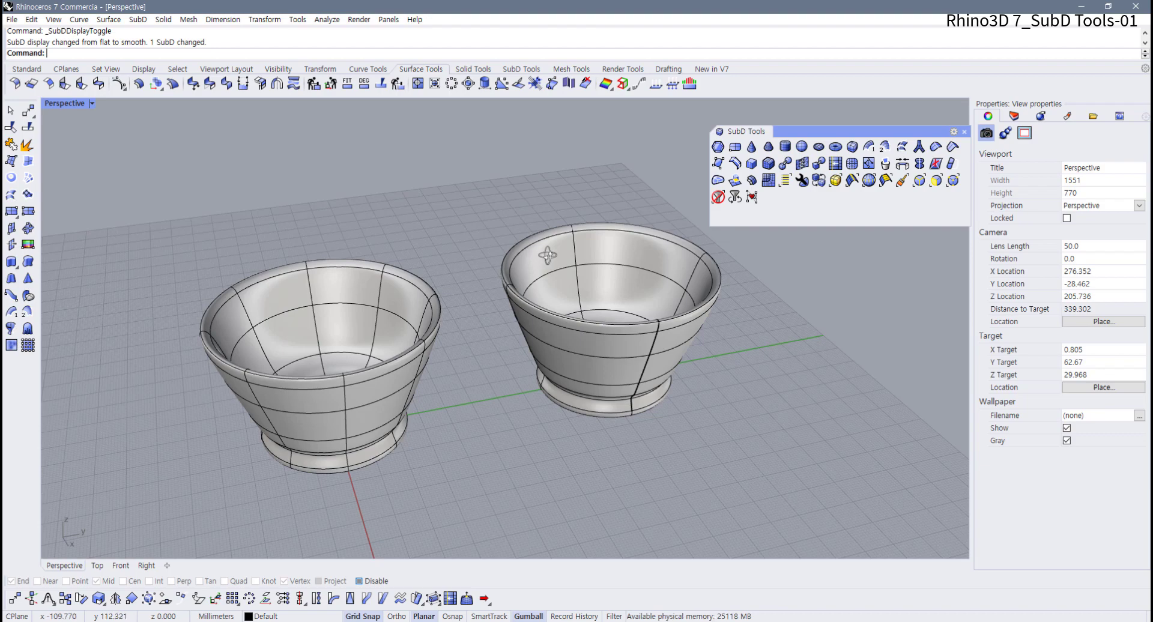
# - Compare the SubD bowl's flat and smooth displays, toggling with nothing selected and with the bowl selected, ending in smooth
pyautogui.moveTo(544, 254); pyautogui.dragTo(567, 260, button='right')
pyautogui.press('Tab')
pyautogui.press('Tab')
pyautogui.press('Tab')
pyautogui.press('Tab')
pyautogui.press('Tab')
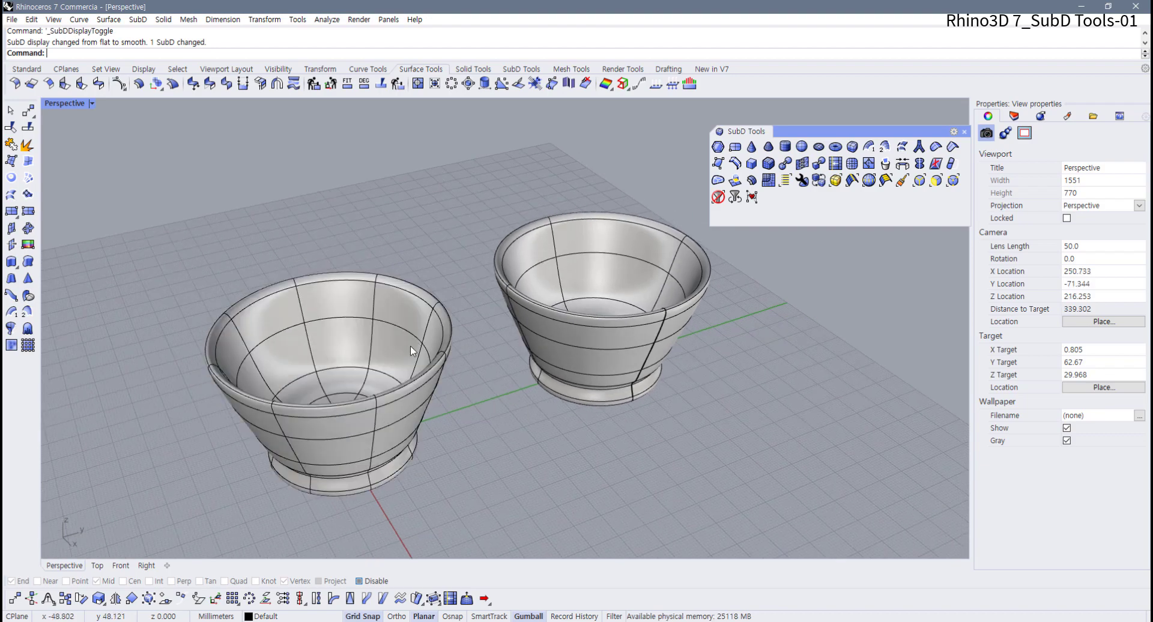
pyautogui.moveTo(405, 347); pyautogui.dragTo(496, 317, button='right')
pyautogui.press('Tab')
pyautogui.press('Tab')
pyautogui.click(349, 319)
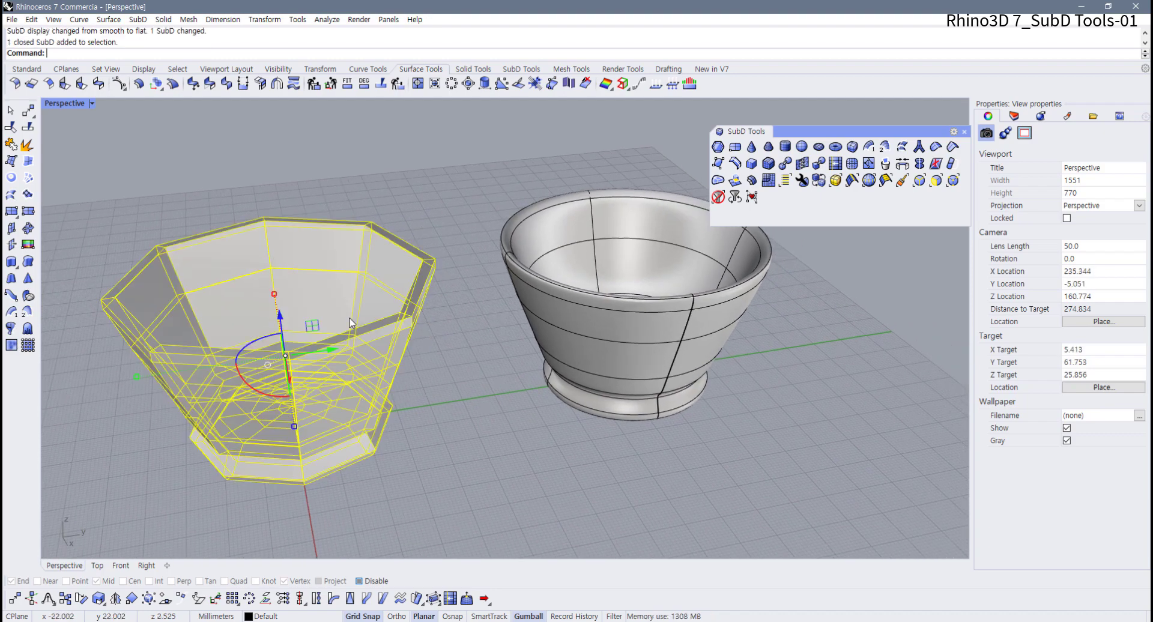
pyautogui.press('Tab')
pyautogui.press('Tab')
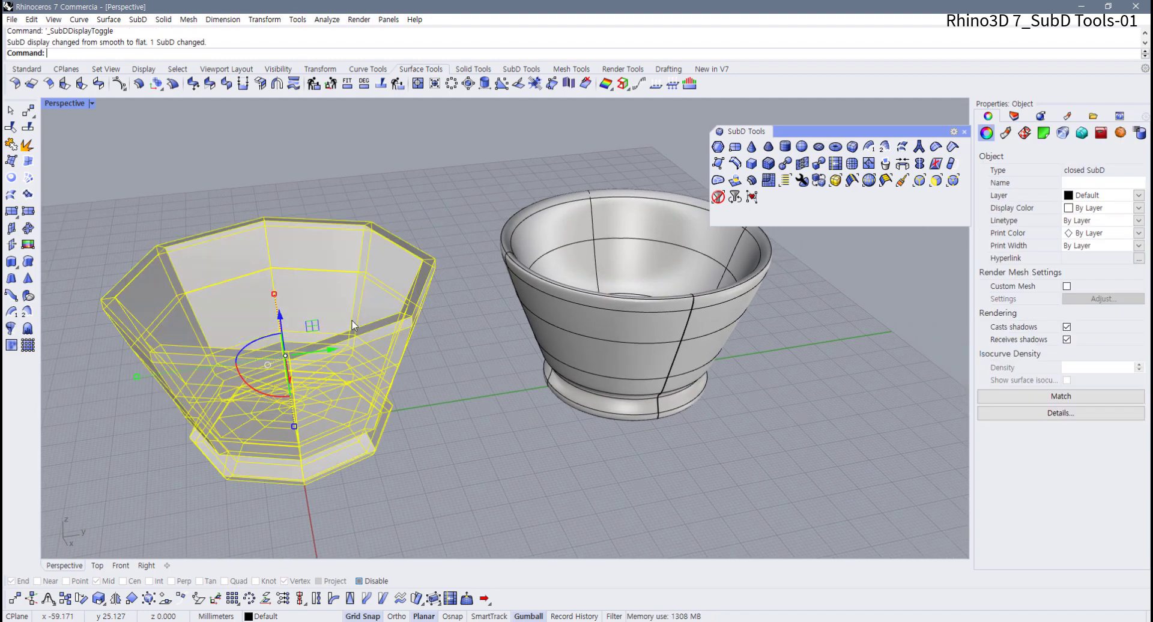
pyautogui.press('Tab')
# - Select the original surface bowl, move it farther from the SubD bowl along the Y axis, and deselect it
pyautogui.moveTo(423, 344)
pyautogui.mouseDown(button='right')
pyautogui.moveTo(414, 267)
pyautogui.moveTo(426, 341)
pyautogui.mouseUp(button='right')
pyautogui.click(614, 353)
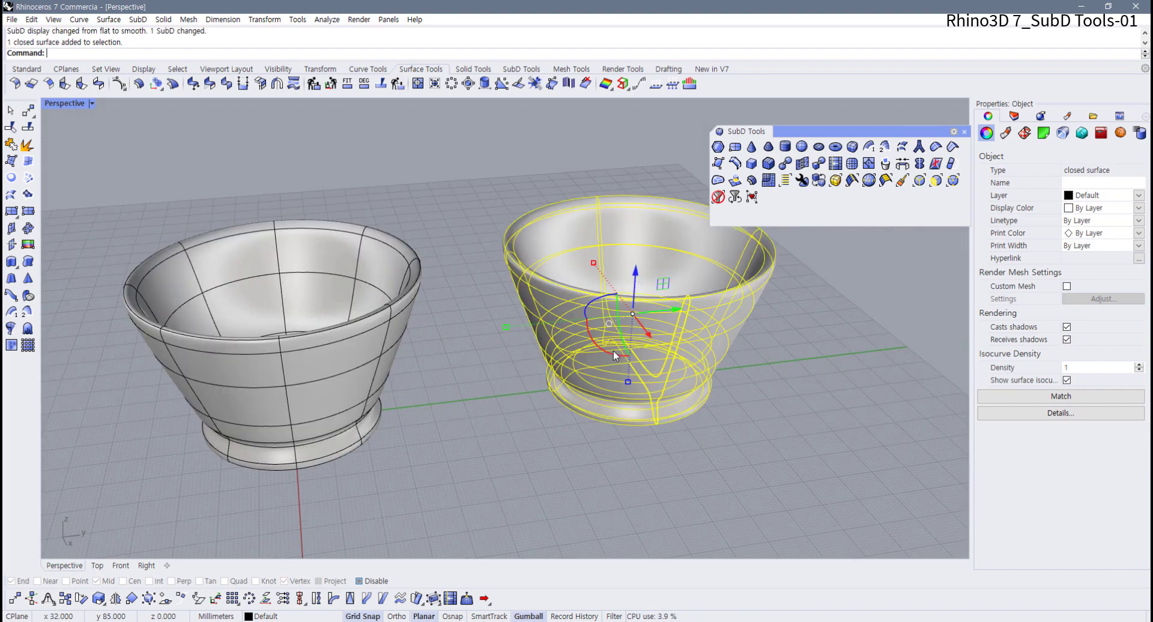
pyautogui.scroll(-2, 586, 362)
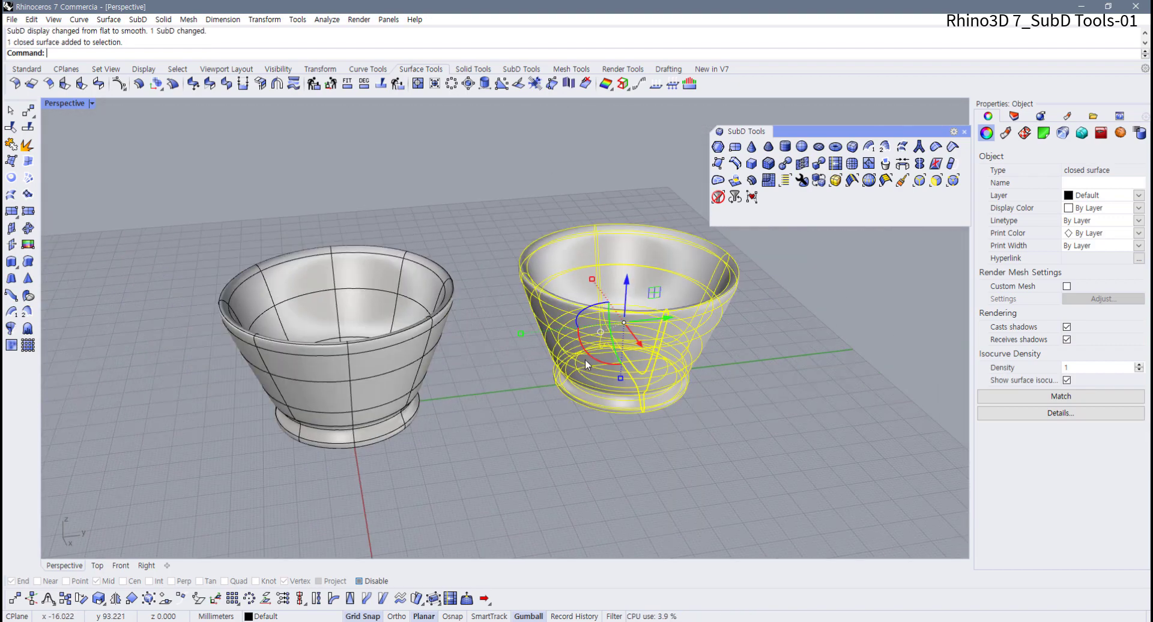
pyautogui.moveTo(665, 323); pyautogui.dragTo(877, 316)
pyautogui.click(579, 373)
# - Select the SubD bowl and turn on its control points
pyautogui.click(383, 381)
pyautogui.scroll(4, 418, 347)
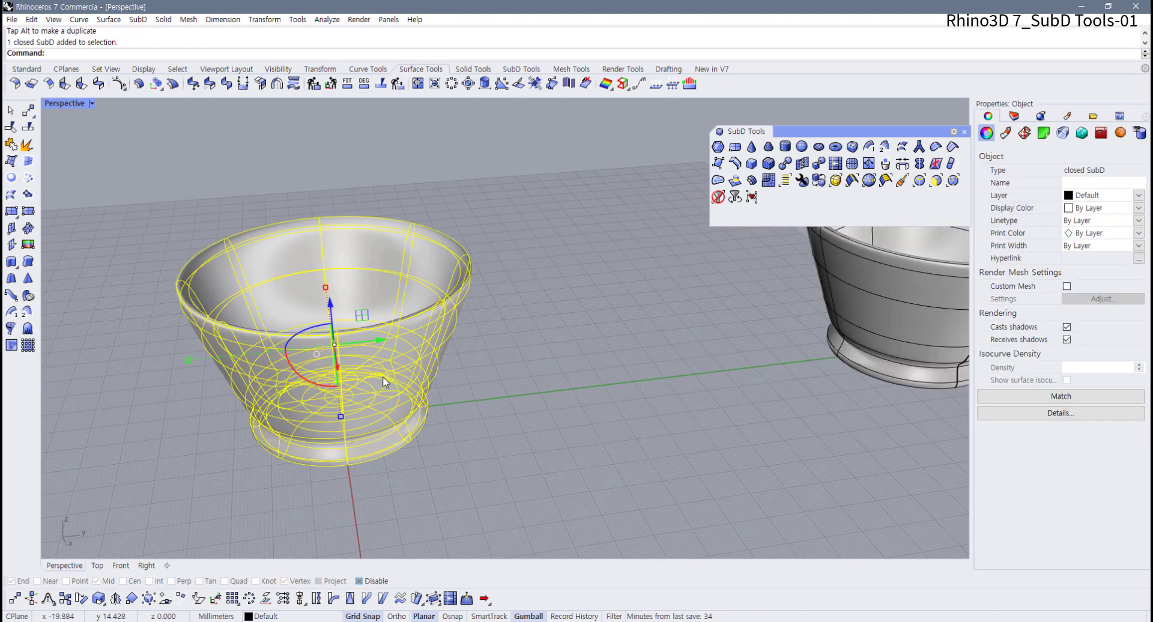
pyautogui.keyDown('shift'); pyautogui.moveTo(439, 349); pyautogui.dragTo(478, 350, button='right'); pyautogui.keyUp('shift')
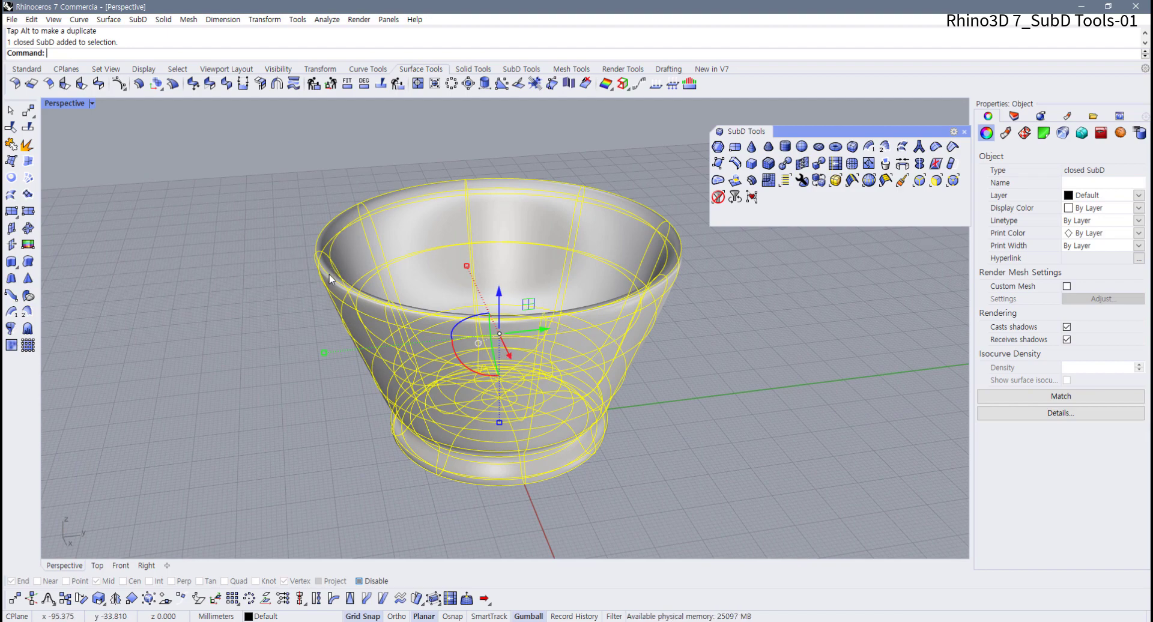
pyautogui.moveTo(522, 299); pyautogui.dragTo(518, 327, button='right')
pyautogui.scroll(-4, 518, 326)
pyautogui.press('F10')
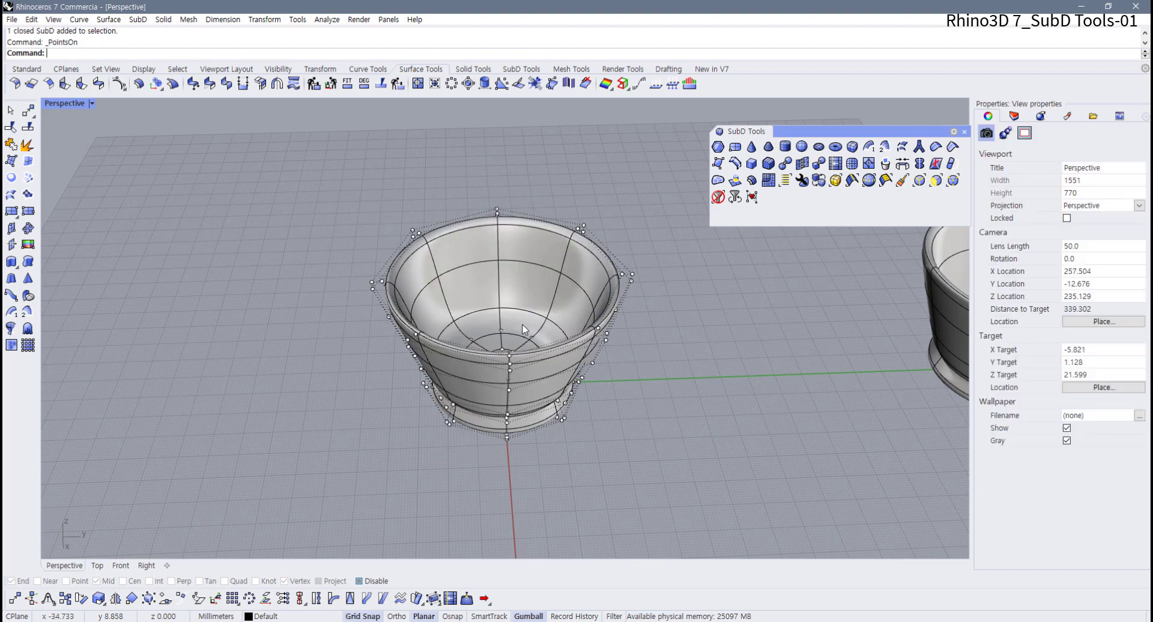
pyautogui.moveTo(654, 315); pyautogui.dragTo(636, 394, button='right')
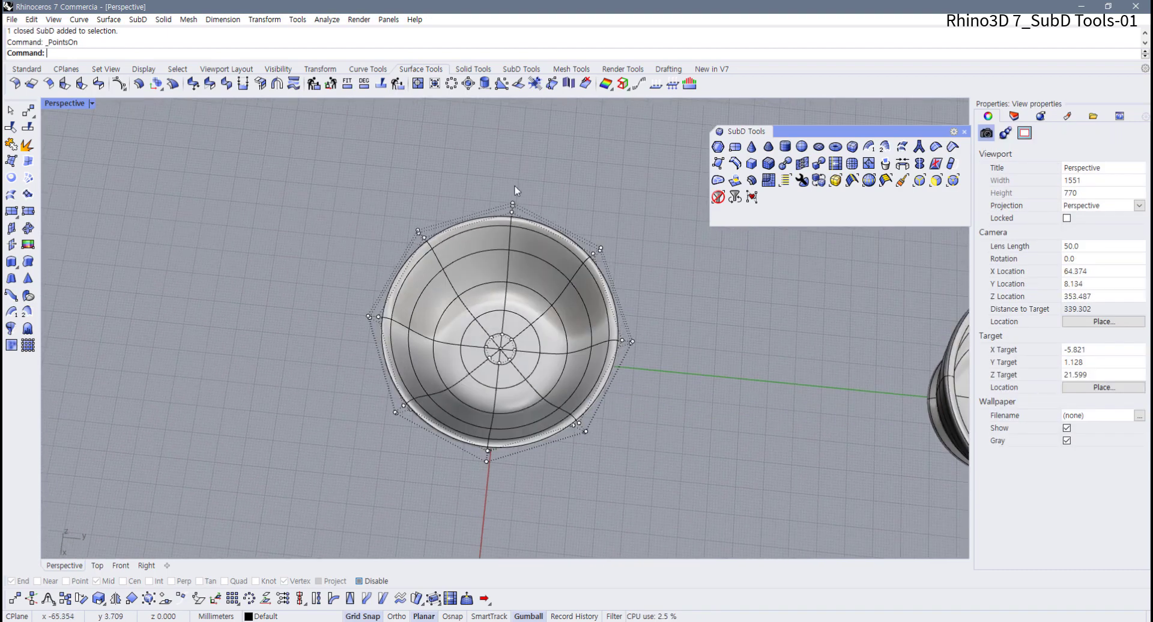
# - Try moving a group of rim control points on the SubD bowl, undo the move, and hide the points
pyautogui.moveTo(500, 186); pyautogui.dragTo(653, 297)
pyautogui.moveTo(653, 297); pyautogui.dragTo(637, 273, button='right')
pyautogui.hotkey('ctrl', 'z')
pyautogui.moveTo(516, 322); pyautogui.dragTo(538, 323, button='right')
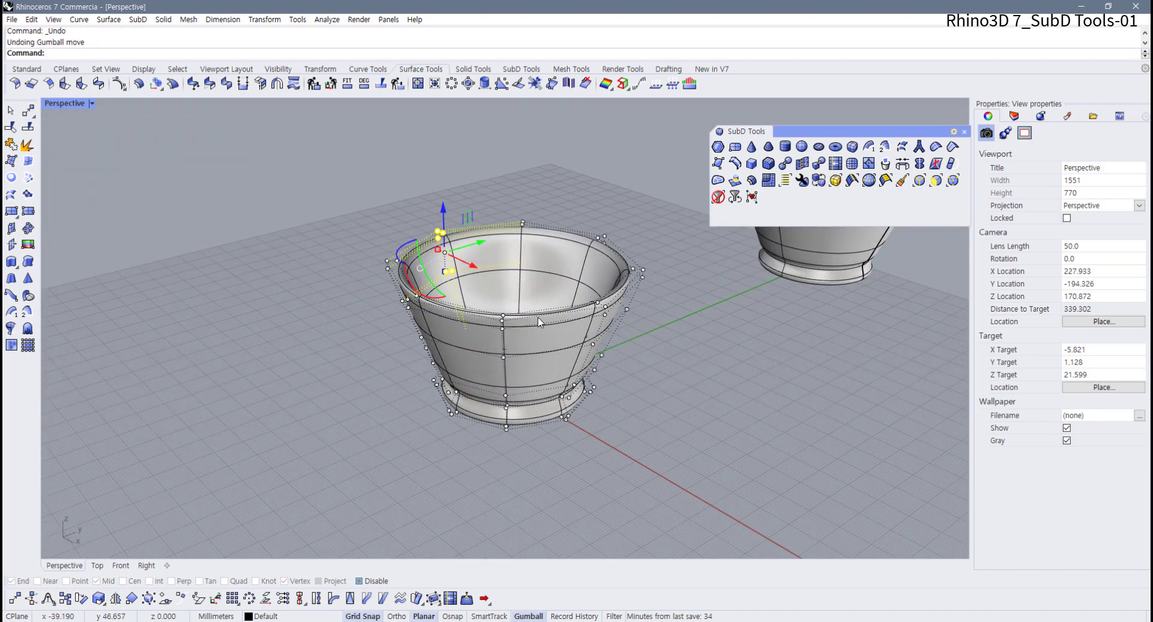
pyautogui.press('F11')
# - Examine the SubD bowl's outer wall and outline one four-sided face below the rim with its corner vertices and edges
pyautogui.scroll(3, 465, 345)
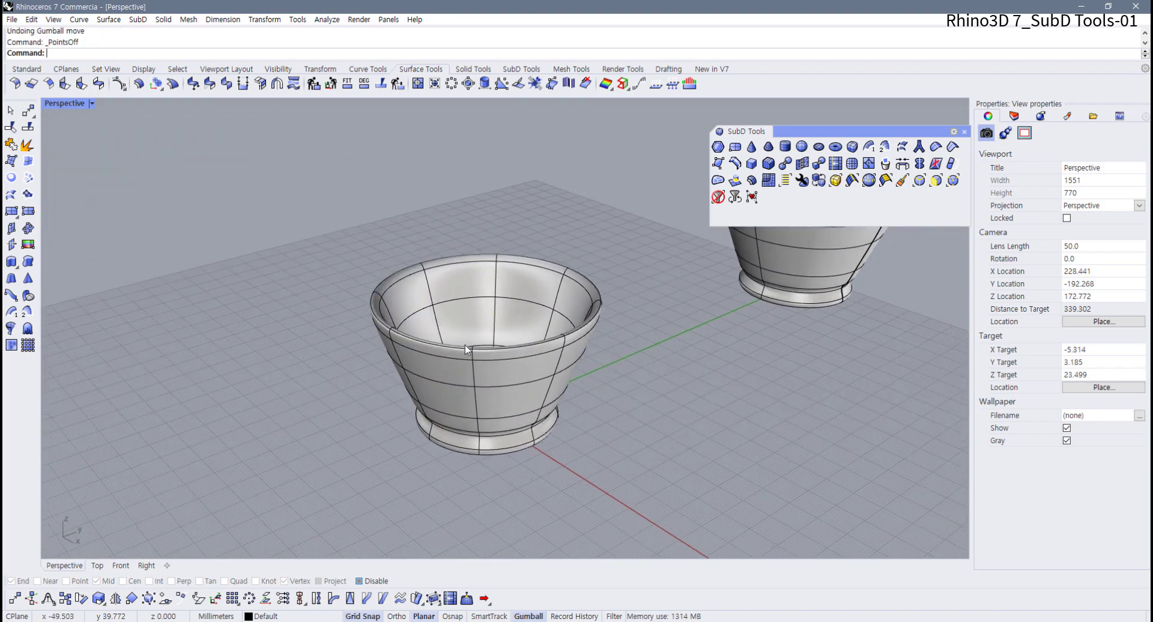
pyautogui.moveTo(402, 343)
pyautogui.mouseDown(button='right')
pyautogui.moveTo(373, 342)
pyautogui.moveTo(398, 341)
pyautogui.mouseUp(button='right')
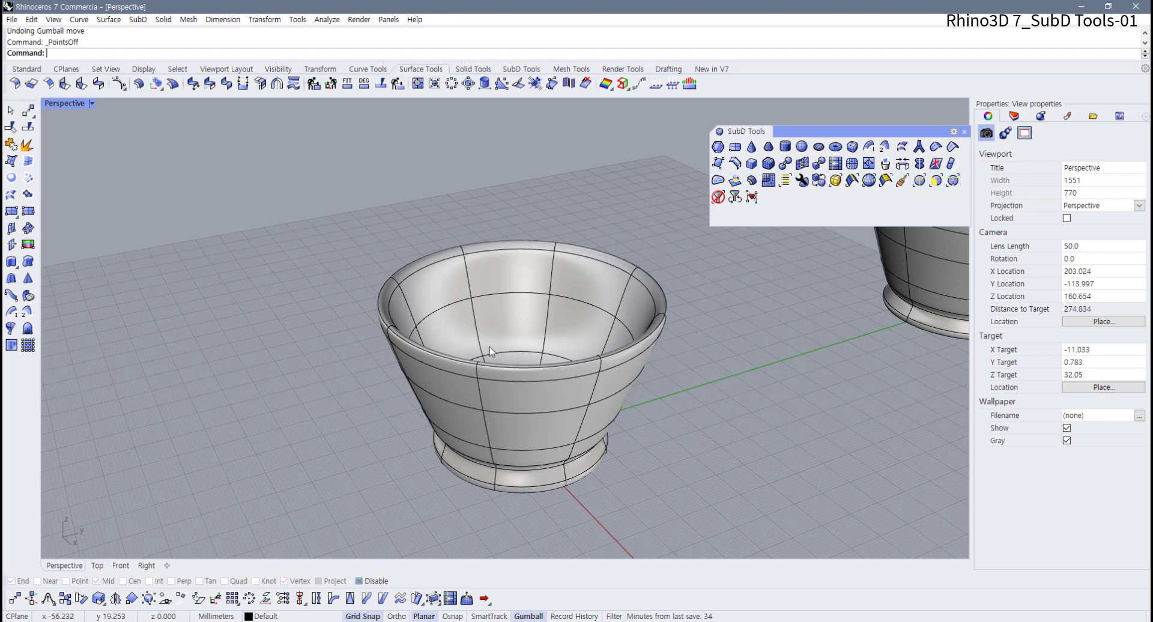
pyautogui.moveTo(489, 347); pyautogui.dragTo(453, 299, button='right')
pyautogui.scroll(4, 419, 326)
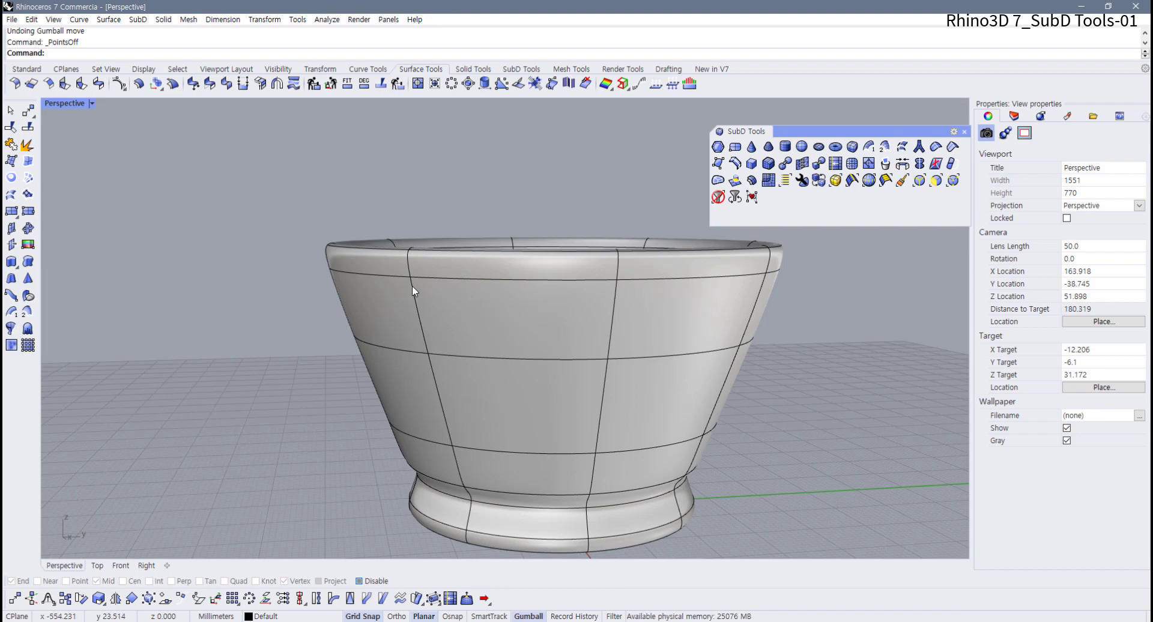
pyautogui.moveTo(412, 276); pyautogui.dragTo(420, 275, button='right')
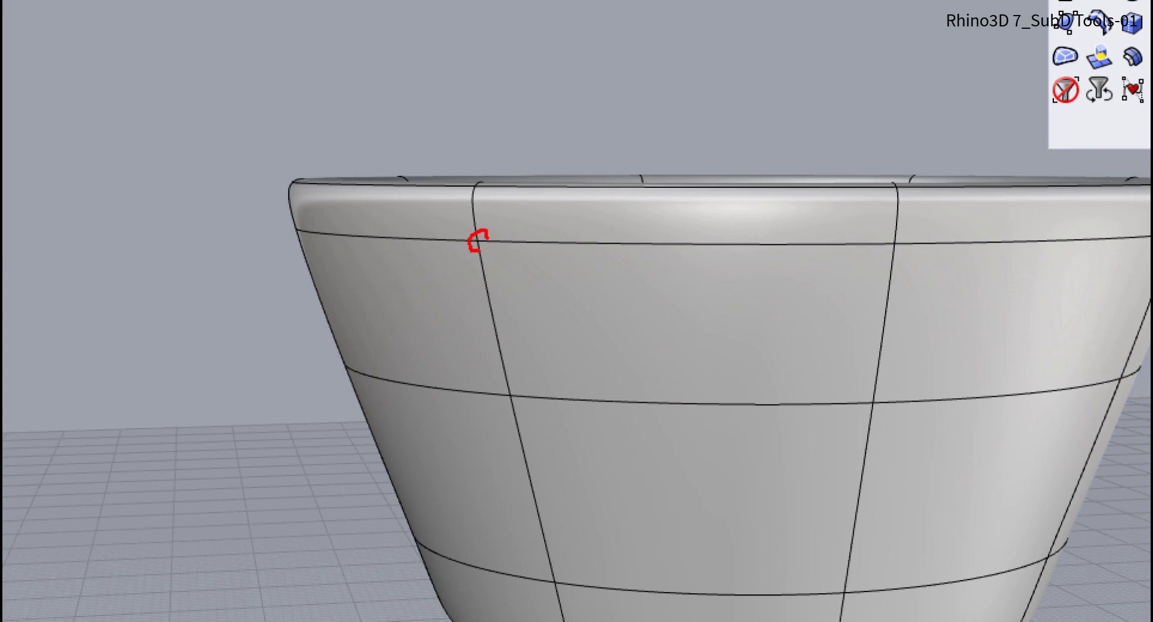
pyautogui.moveTo(591, 245)
pyautogui.mouseDown()
pyautogui.moveTo(898, 258)
pyautogui.moveTo(504, 241)
pyautogui.moveTo(489, 355)
pyautogui.moveTo(675, 413)
pyautogui.moveTo(832, 403)
pyautogui.moveTo(899, 204)
pyautogui.moveTo(850, 413)
pyautogui.moveTo(451, 336)
pyautogui.moveTo(511, 243)
pyautogui.moveTo(800, 262)
pyautogui.mouseUp()
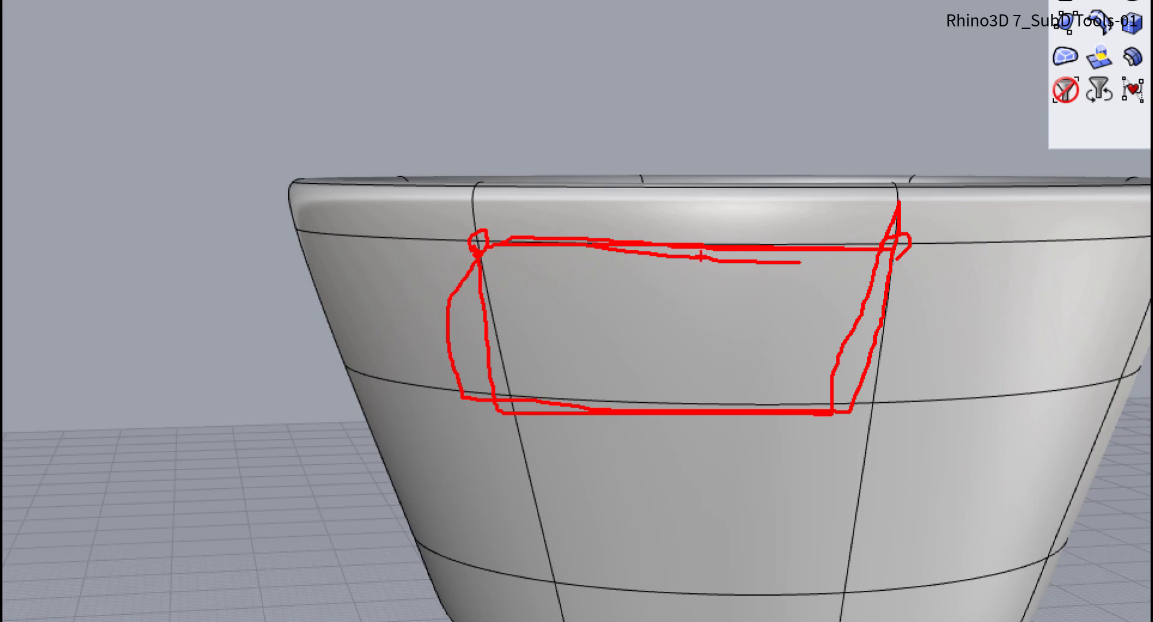
pyautogui.press('Escape')
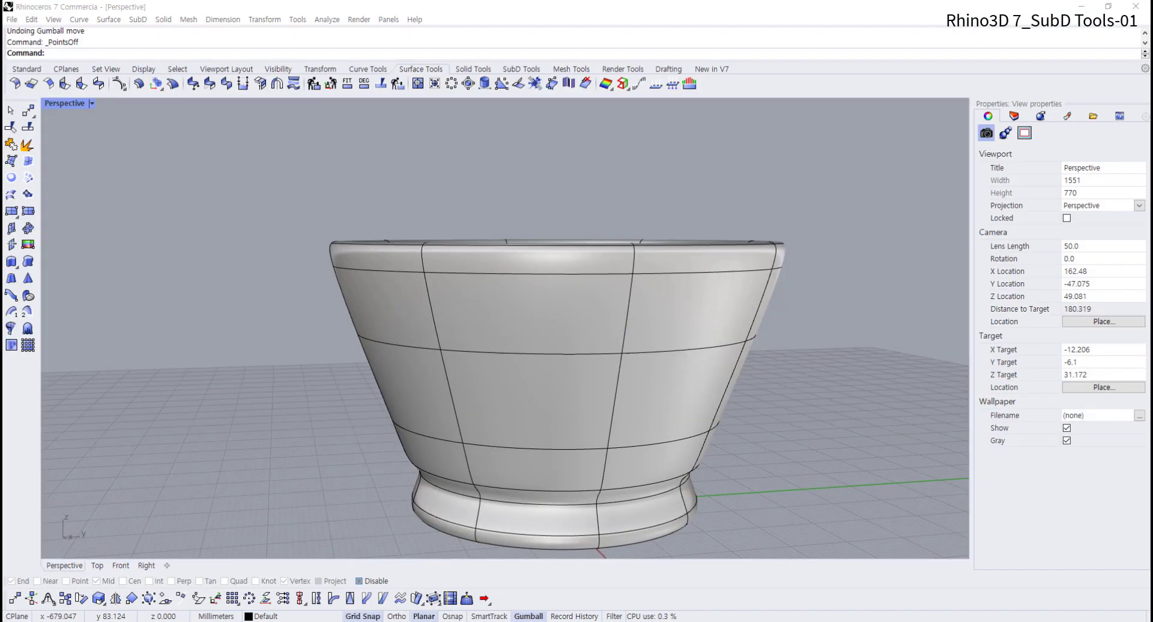
# - Examine the outer wall of the original surface bowl up close to compare its isocurves with the SubD edges
pyautogui.scroll(-5, 553, 351)
pyautogui.keyDown('shift'); pyautogui.moveTo(552, 350); pyautogui.dragTo(479, 360, button='right'); pyautogui.keyUp('shift')
pyautogui.scroll(-2, 479, 360)
pyautogui.keyDown('shift'); pyautogui.moveTo(581, 352); pyautogui.dragTo(381, 360, button='right'); pyautogui.keyUp('shift')
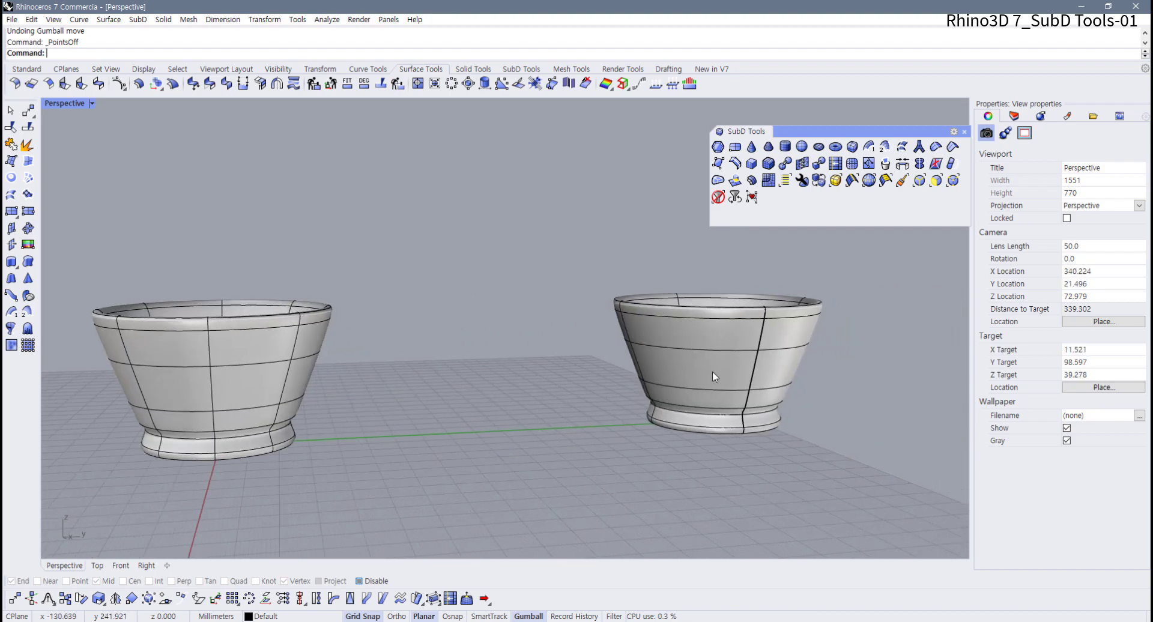
pyautogui.scroll(6, 713, 369)
pyautogui.keyDown('shift'); pyautogui.moveTo(734, 355); pyautogui.dragTo(479, 341, button='right'); pyautogui.keyUp('shift')
pyautogui.scroll(4, 592, 361)
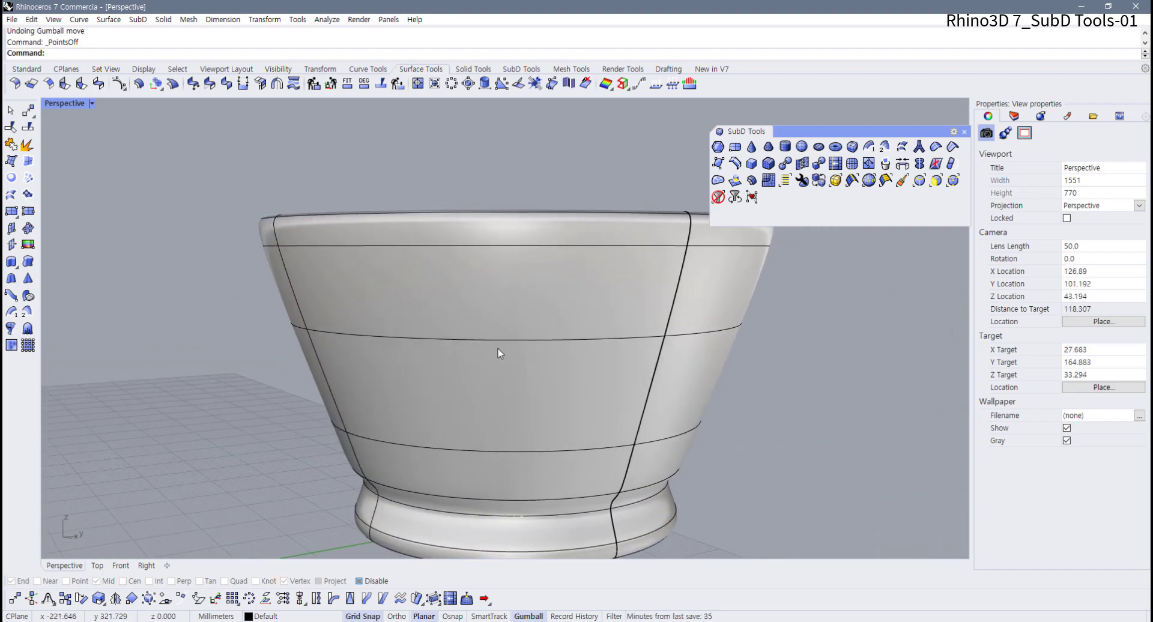
# - Try selecting a vertex just below the SubD bowl's rim and moving it outward, then undo the move
pyautogui.scroll(-6, 498, 349)
pyautogui.keyDown('shift'); pyautogui.moveTo(282, 370); pyautogui.dragTo(666, 366, button='right'); pyautogui.keyUp('shift')
pyautogui.keyDown('shift'); pyautogui.moveTo(295, 424); pyautogui.dragTo(476, 319, button='right'); pyautogui.keyUp('shift')
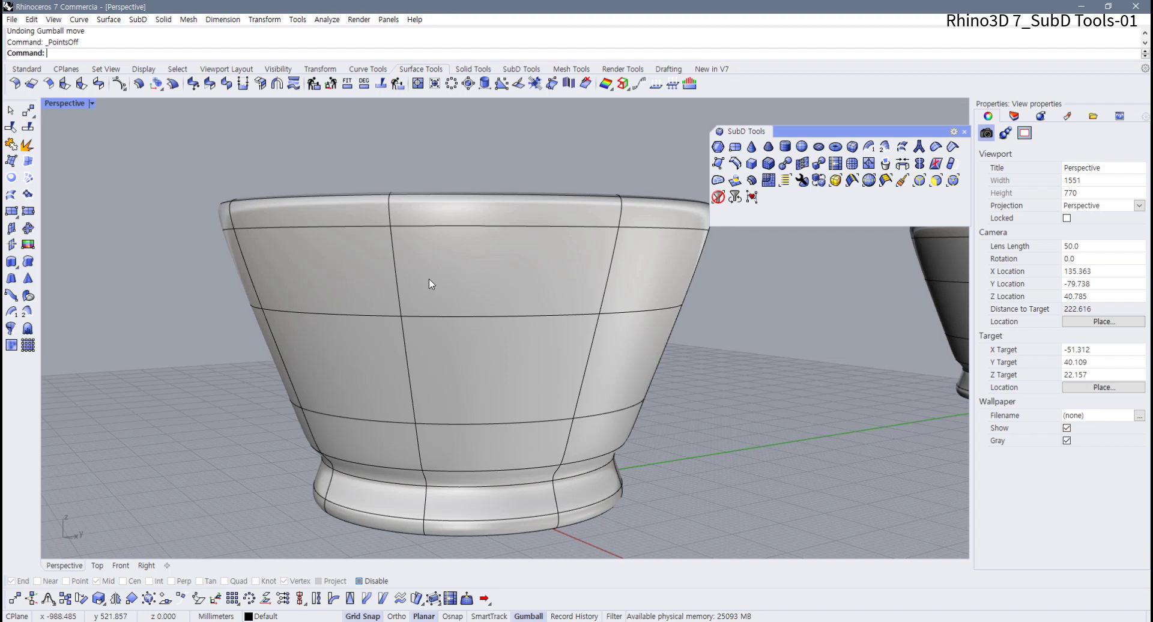
pyautogui.keyDown('ctrl'); pyautogui.keyDown('shift'); pyautogui.click(390, 227); pyautogui.keyUp('shift'); pyautogui.keyUp('ctrl')
pyautogui.moveTo(431, 247); pyautogui.dragTo(261, 373, button='right')
pyautogui.click(262, 372)
pyautogui.press('Escape')
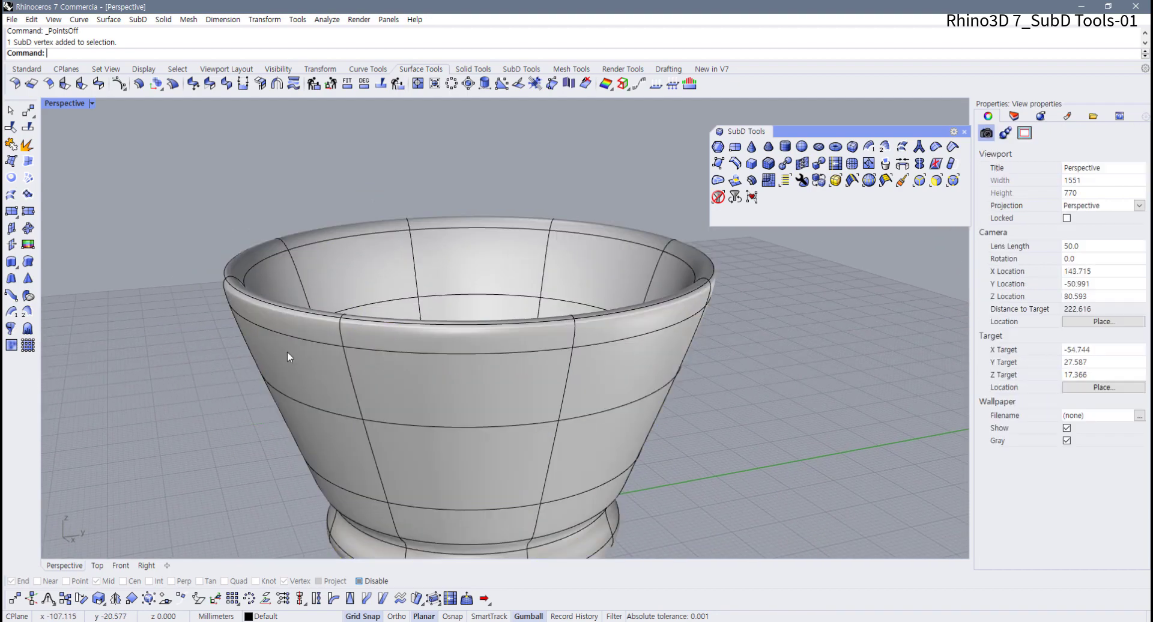
pyautogui.keyDown('ctrl'); pyautogui.keyDown('shift'); pyautogui.click(343, 348); pyautogui.keyUp('shift'); pyautogui.keyUp('ctrl')
pyautogui.moveTo(364, 356); pyautogui.dragTo(300, 376)
pyautogui.hotkey('ctrl', 'z')
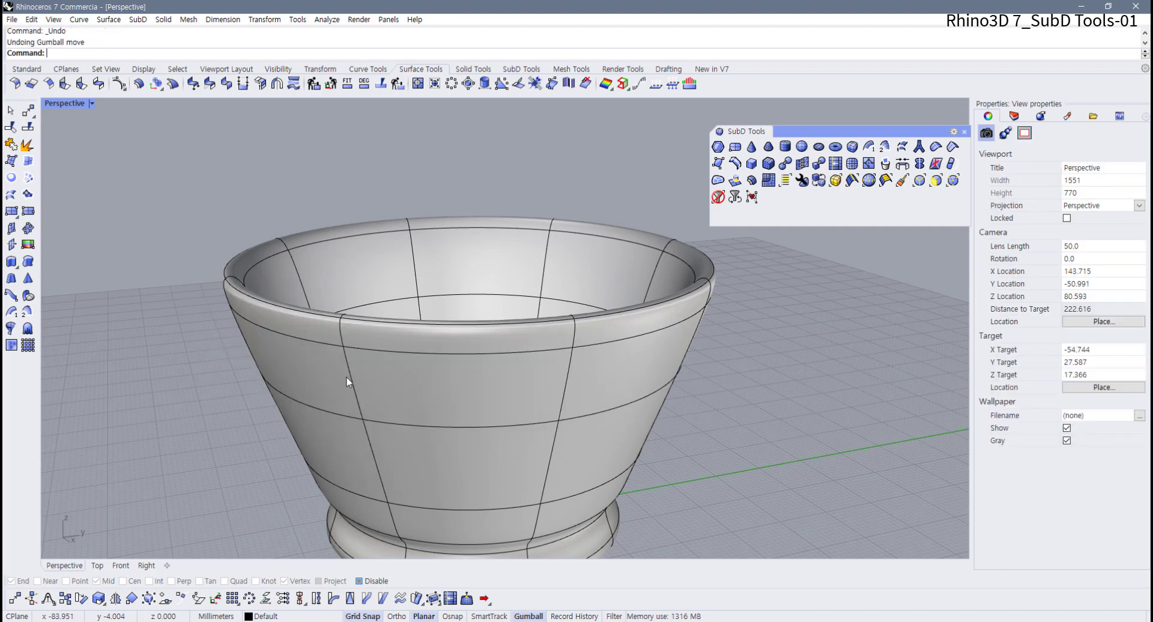
# - Select a single horizontal edge below the rim of the SubD bowl's outer wall, then clear the selection
pyautogui.moveTo(343, 380); pyautogui.dragTo(446, 301, button='right')
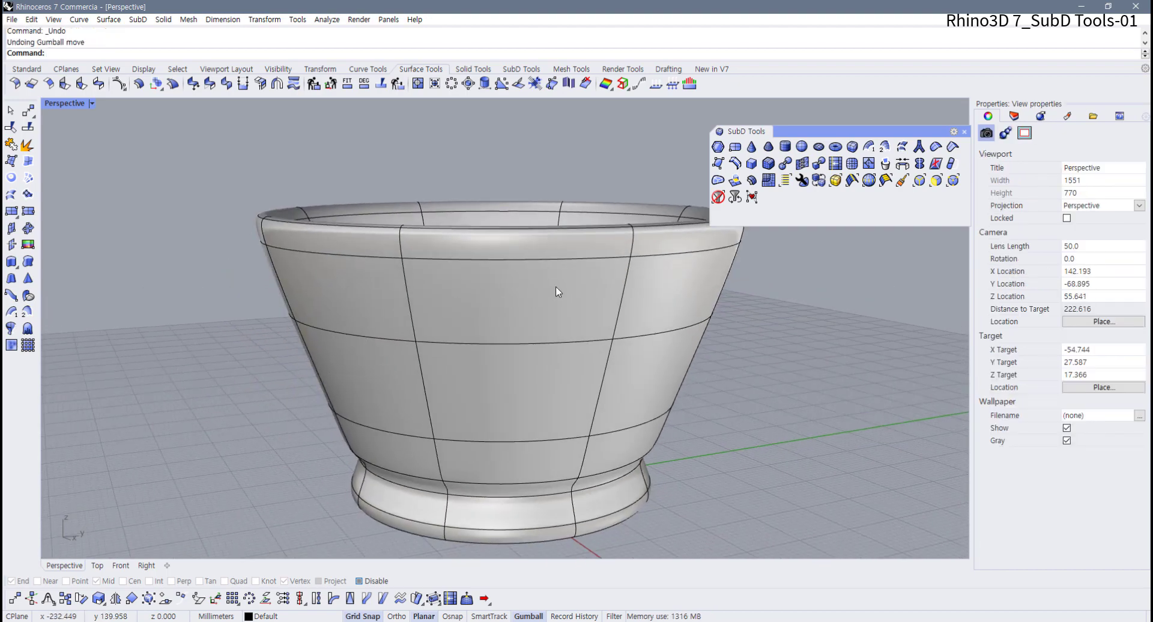
pyautogui.keyDown('ctrl'); pyautogui.keyDown('shift'); pyautogui.click(522, 261); pyautogui.keyUp('shift'); pyautogui.keyUp('ctrl')
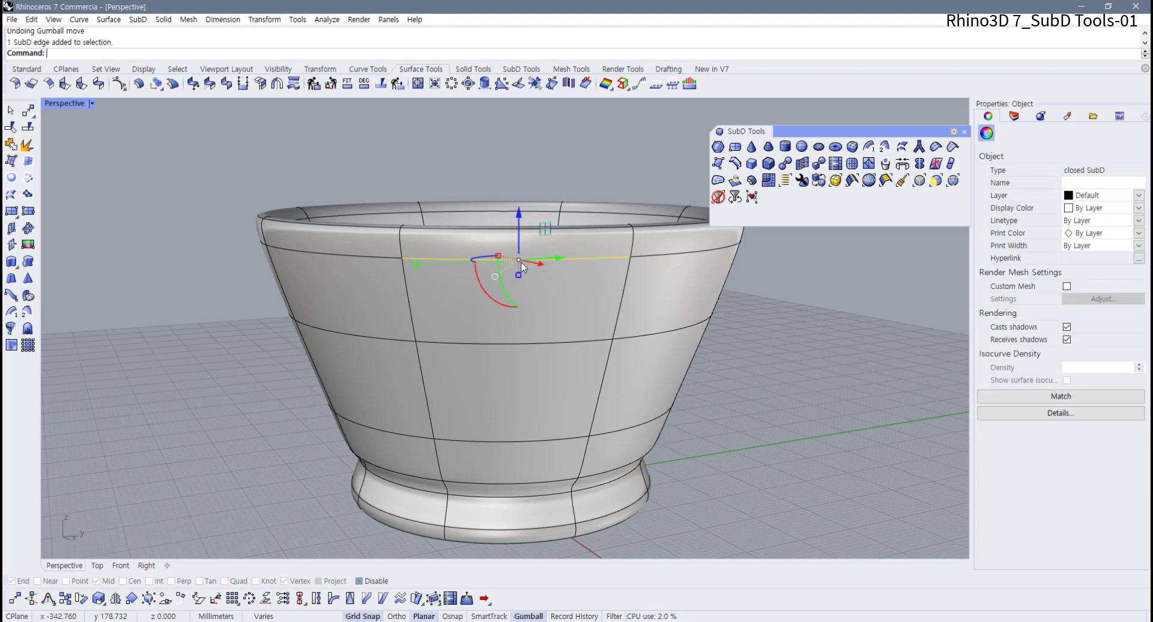
pyautogui.press('Escape')
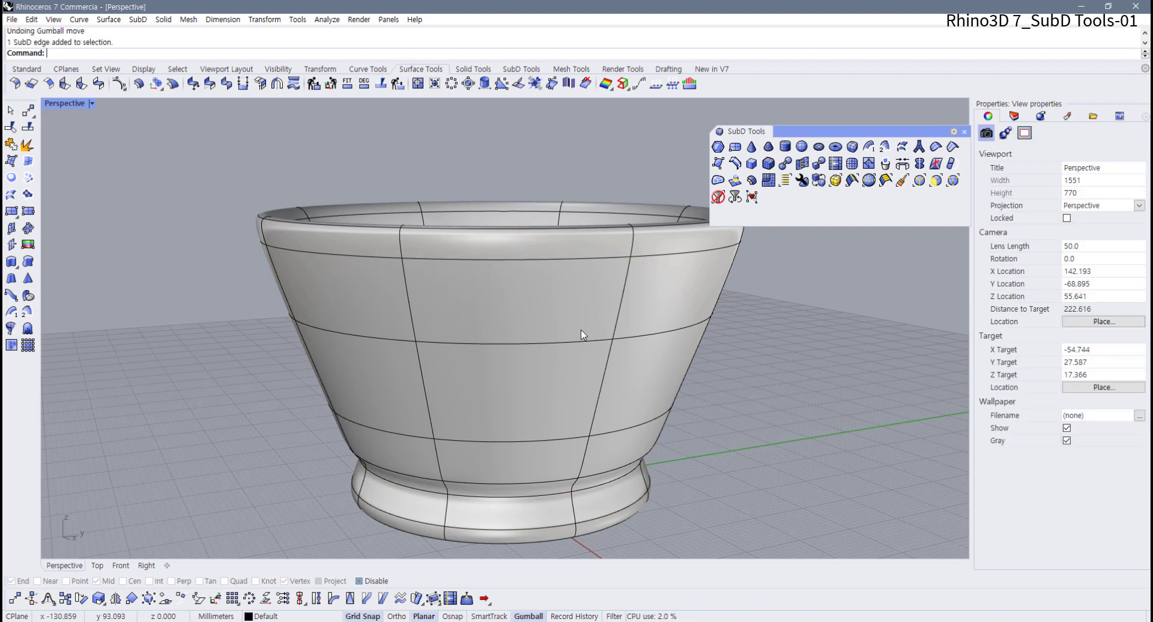
# - Select one face in the band below the SubD bowl's rim, extend the selection along that face band, then clear it
pyautogui.keyDown('ctrl'); pyautogui.keyDown('shift'); pyautogui.click(518, 297); pyautogui.keyUp('shift'); pyautogui.keyUp('ctrl')
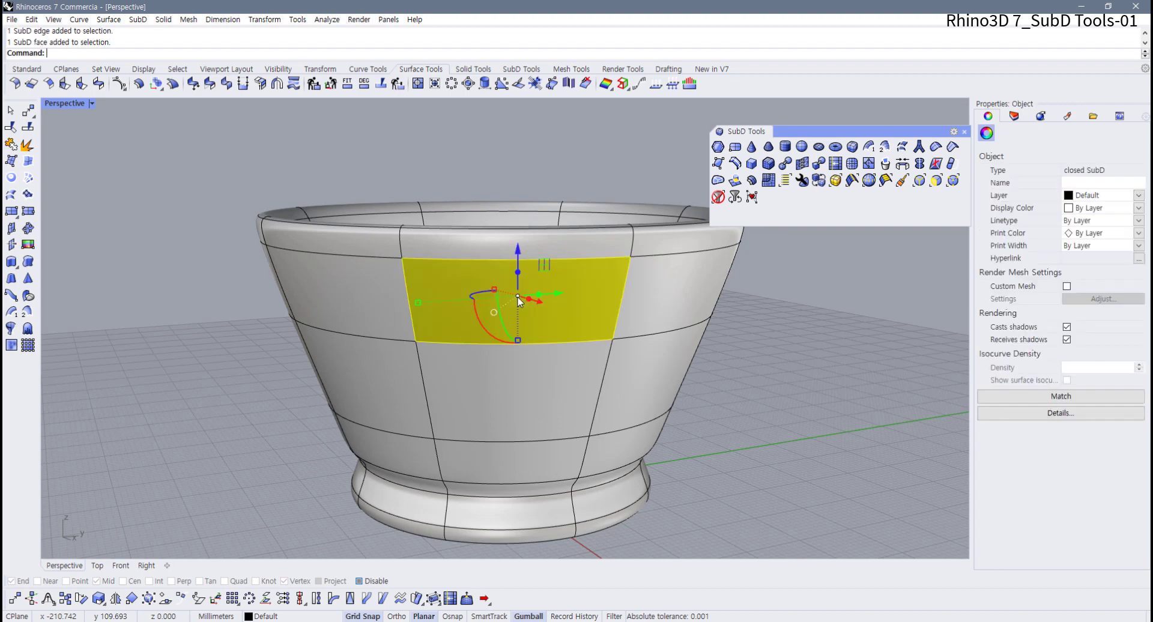
pyautogui.moveTo(718, 355); pyautogui.dragTo(558, 323, button='right')
pyautogui.scroll(3, 481, 330)
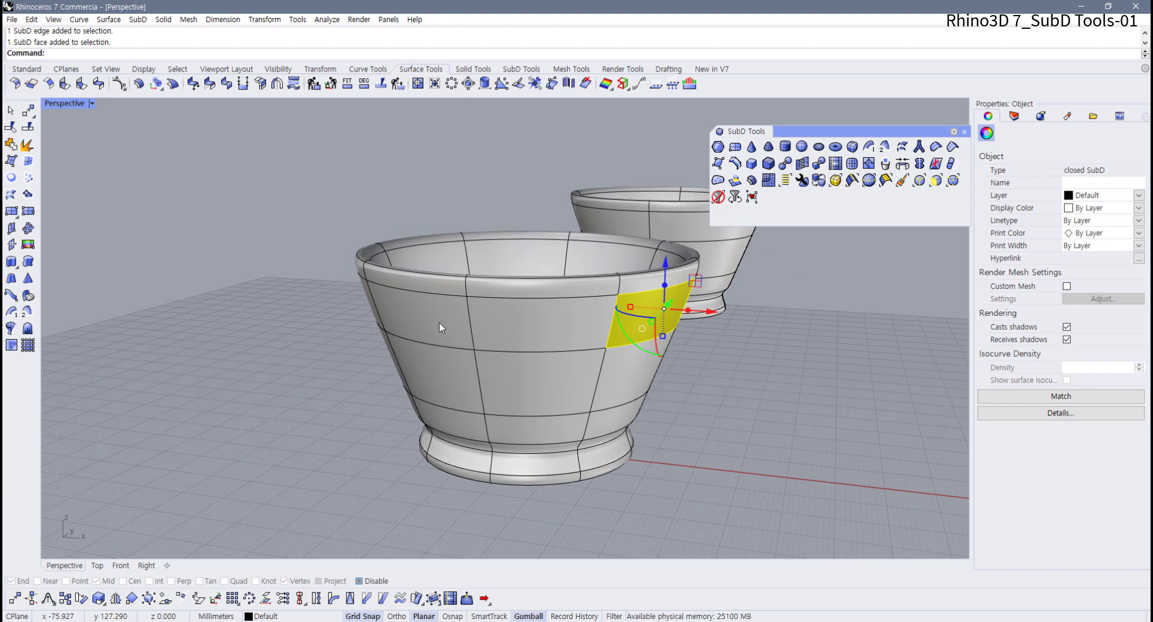
pyautogui.keyDown('ctrl'); pyautogui.keyDown('shift'); pyautogui.doubleClick(481, 328); pyautogui.keyUp('shift'); pyautogui.keyUp('ctrl')
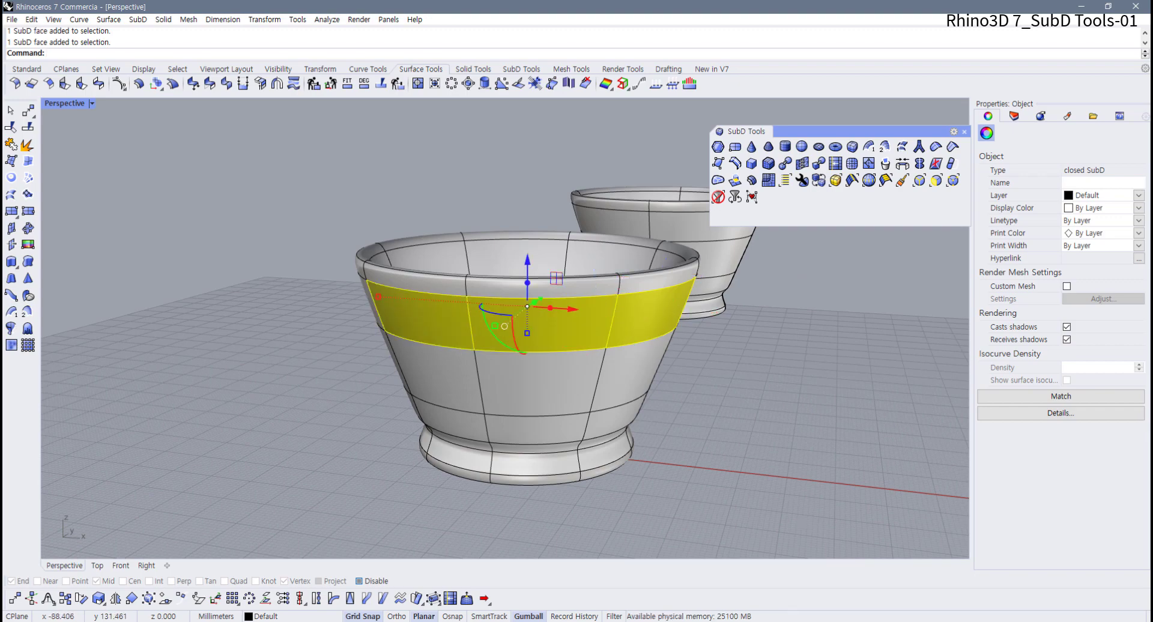
pyautogui.scroll(-5, 428, 321)
pyautogui.click(557, 380)
# - Select separate faces in the band below the SubD bowl's rim, add the faces between them, then clear the selection
pyautogui.moveTo(557, 380); pyautogui.dragTo(556, 432, button='right')
pyautogui.scroll(2, 531, 358)
pyautogui.moveTo(533, 388); pyautogui.dragTo(506, 337, button='right')
pyautogui.scroll(2, 483, 381)
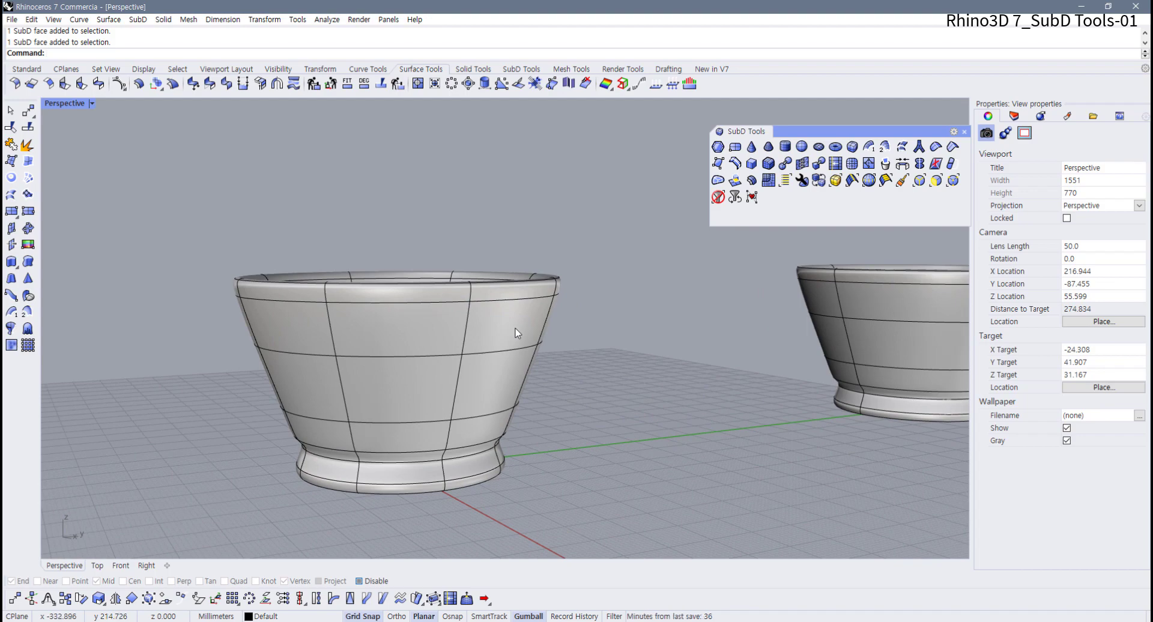
pyautogui.keyDown('ctrl'); pyautogui.keyDown('shift'); pyautogui.click(515, 329); pyautogui.keyUp('shift'); pyautogui.keyUp('ctrl')
pyautogui.moveTo(515, 329); pyautogui.dragTo(448, 362, button='right')
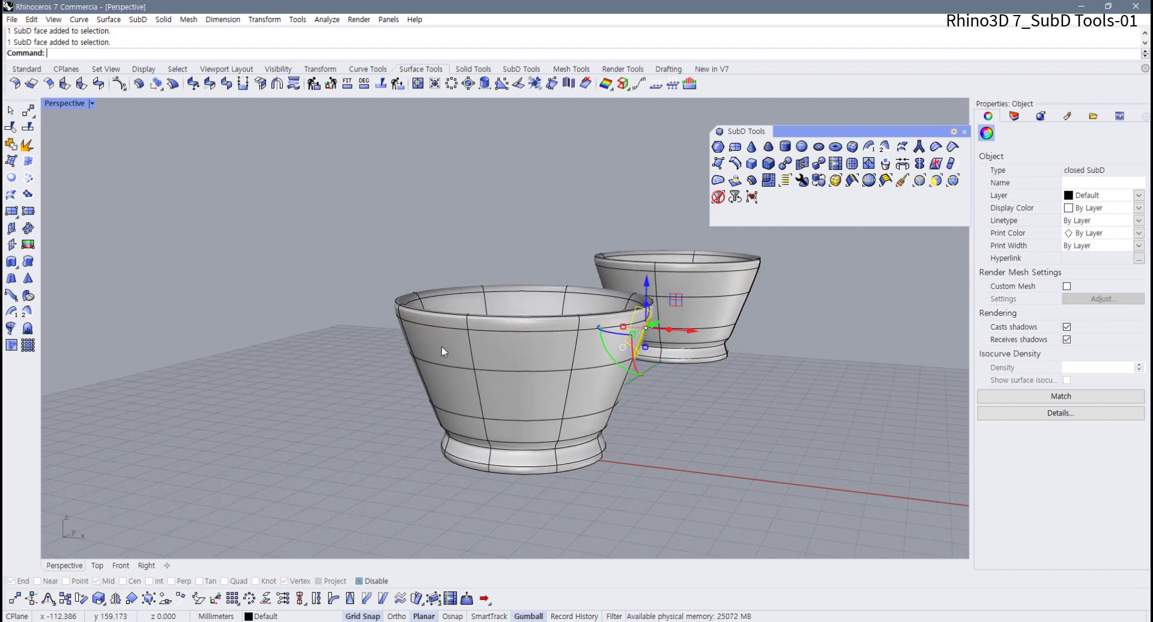
pyautogui.keyDown('ctrl'); pyautogui.keyDown('shift'); pyautogui.click(442, 346); pyautogui.keyUp('shift'); pyautogui.keyUp('ctrl')
pyautogui.moveTo(449, 353); pyautogui.dragTo(496, 357, button='right')
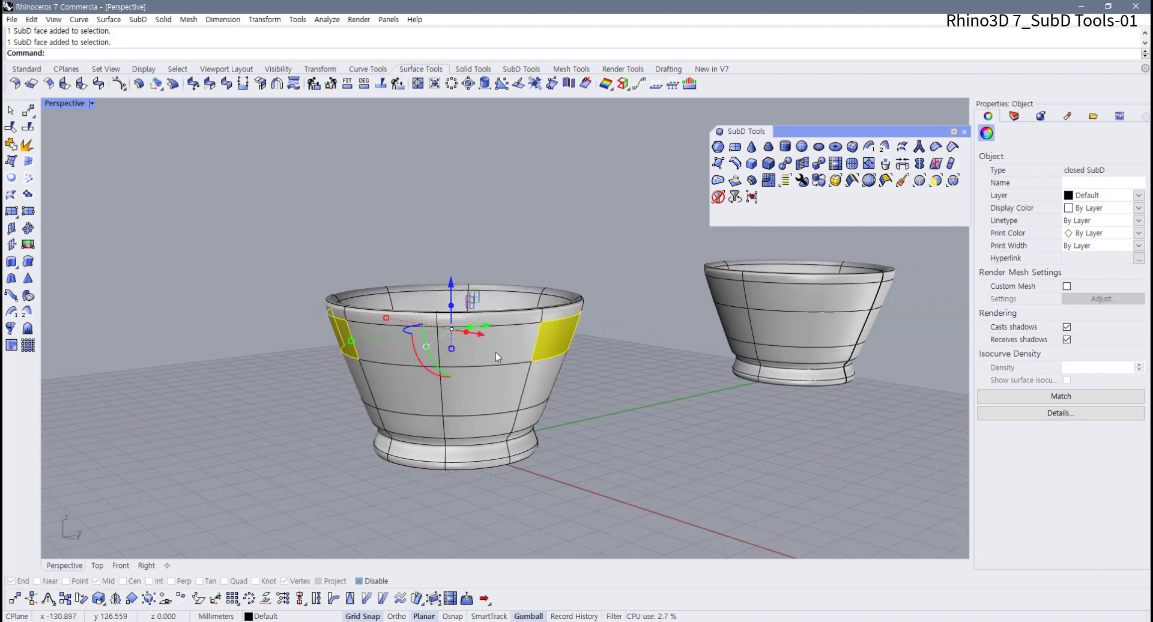
pyautogui.keyDown('ctrl'); pyautogui.keyDown('shift'); pyautogui.doubleClick(495, 352); pyautogui.keyUp('shift'); pyautogui.keyUp('ctrl')
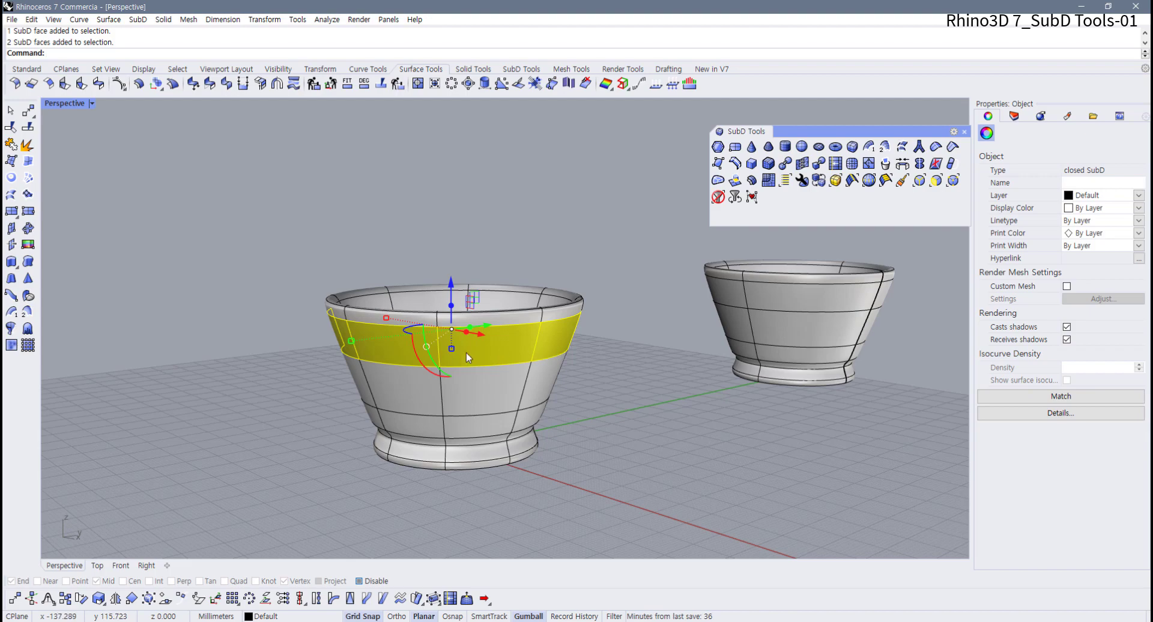
pyautogui.scroll(2, 406, 341)
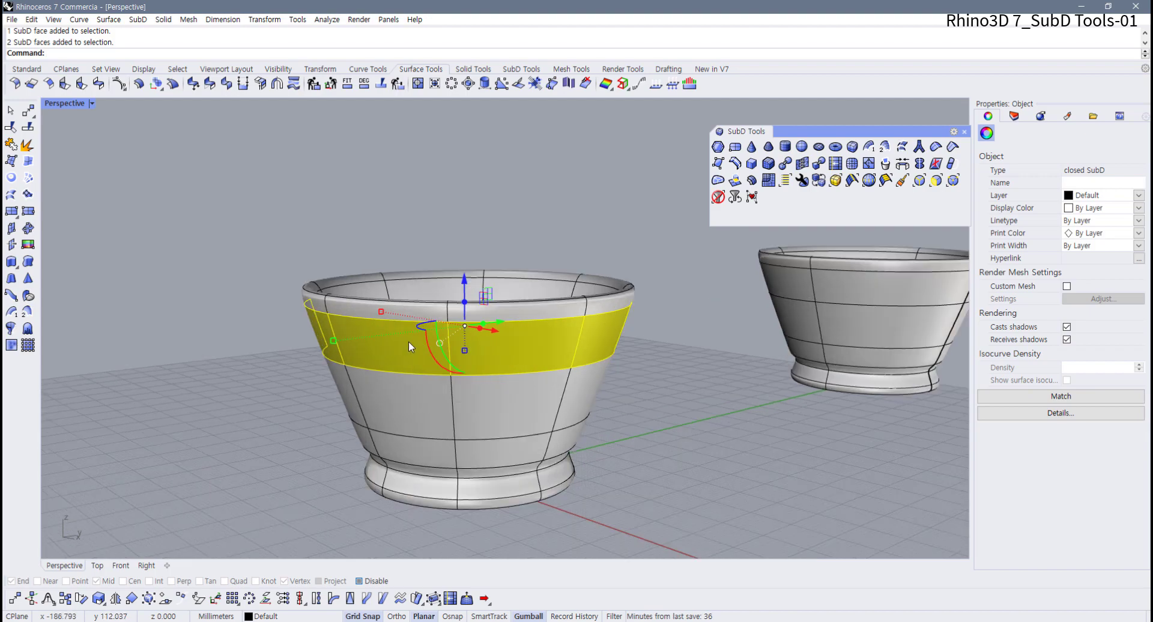
pyautogui.moveTo(412, 342); pyautogui.dragTo(549, 347, button='right')
pyautogui.click(548, 430)
pyautogui.scroll(2, 474, 373)
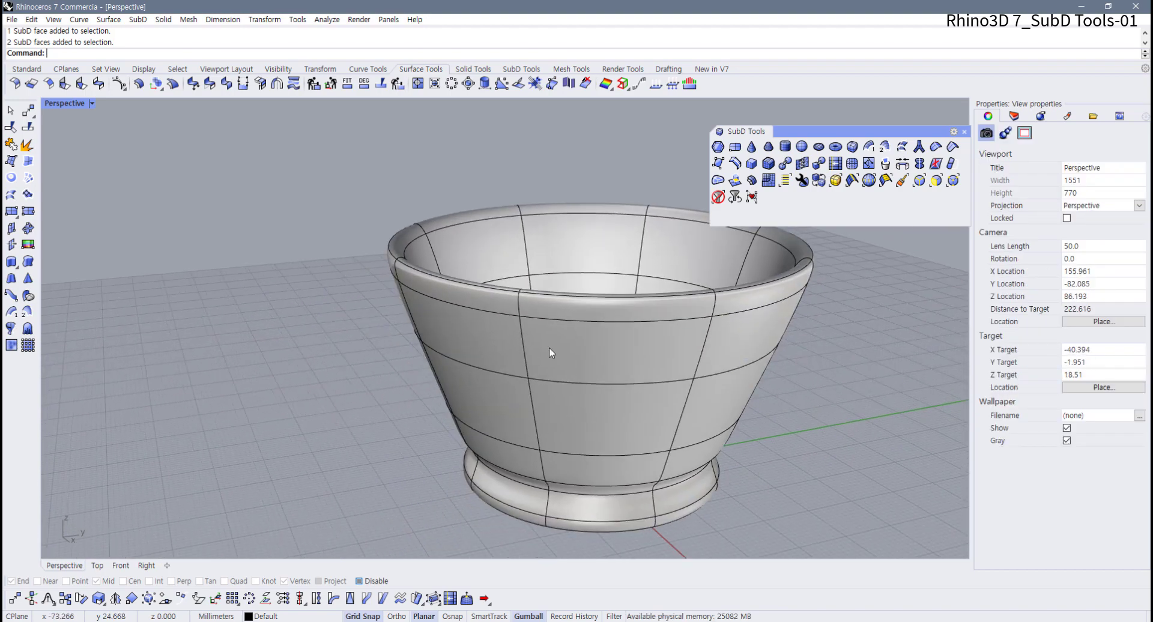
pyautogui.moveTo(408, 319); pyautogui.dragTo(467, 329, button='right')
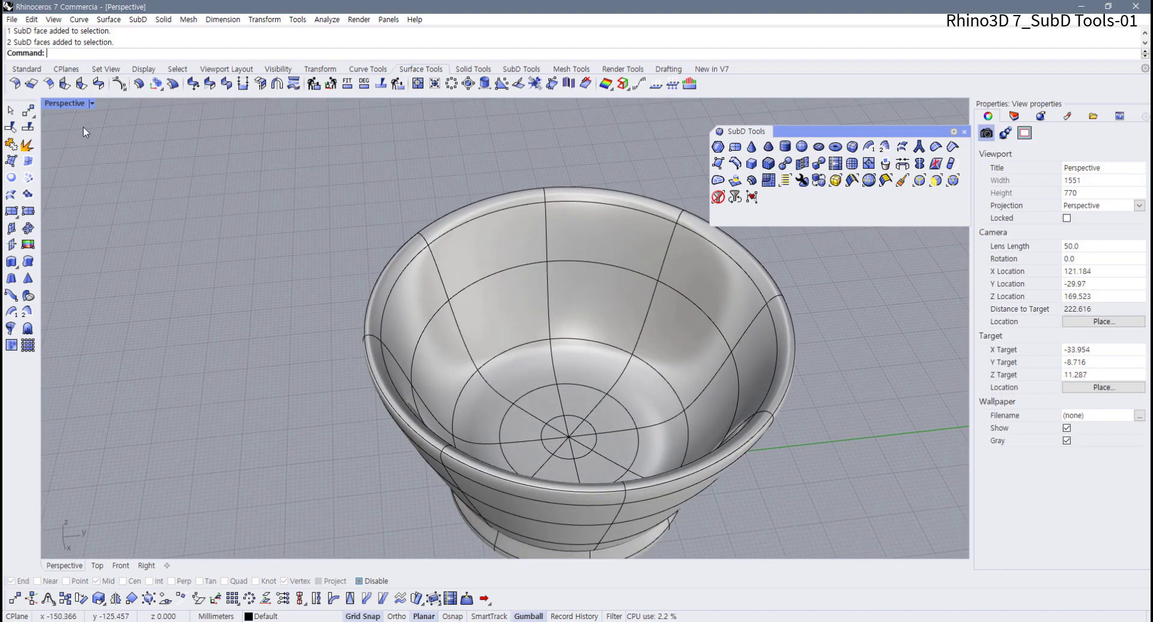
# - Window-select the edges and vertices at the SubD bowl's negative-X rim in the Top view, inspect them in Perspective, and clear the selection
pyautogui.doubleClick(67, 104)
pyautogui.scroll(-2, 138, 244)
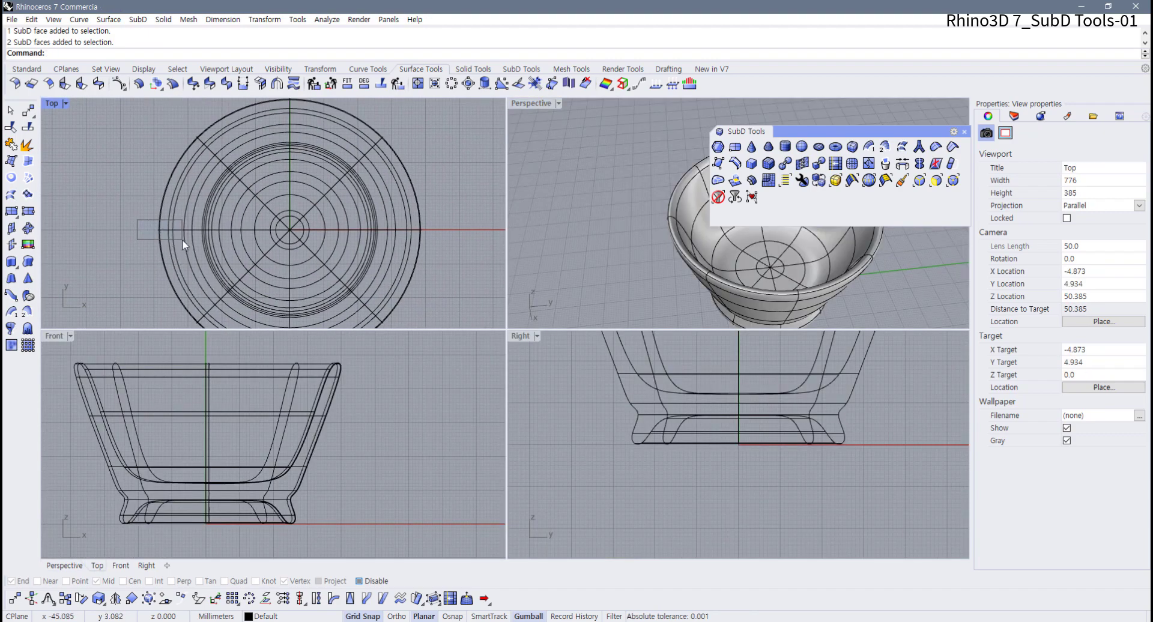
pyautogui.moveTo(186, 243); pyautogui.dragTo(187, 246)
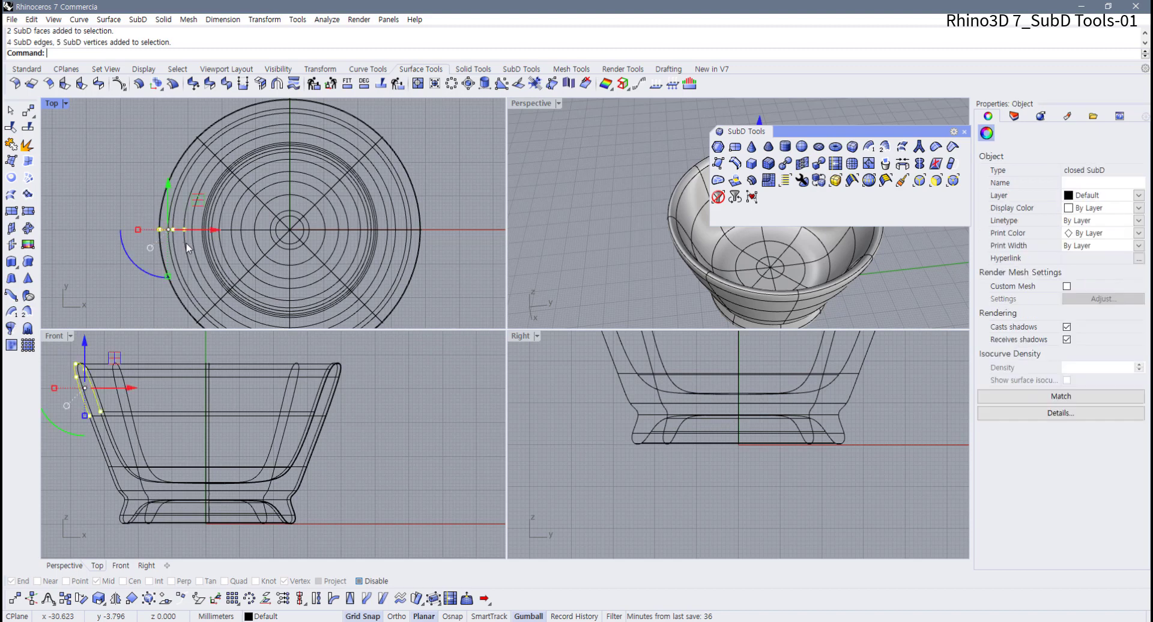
pyautogui.keyDown('shift'); pyautogui.moveTo(544, 267); pyautogui.dragTo(575, 246, button='right'); pyautogui.keyUp('shift')
pyautogui.scroll(8, 575, 247)
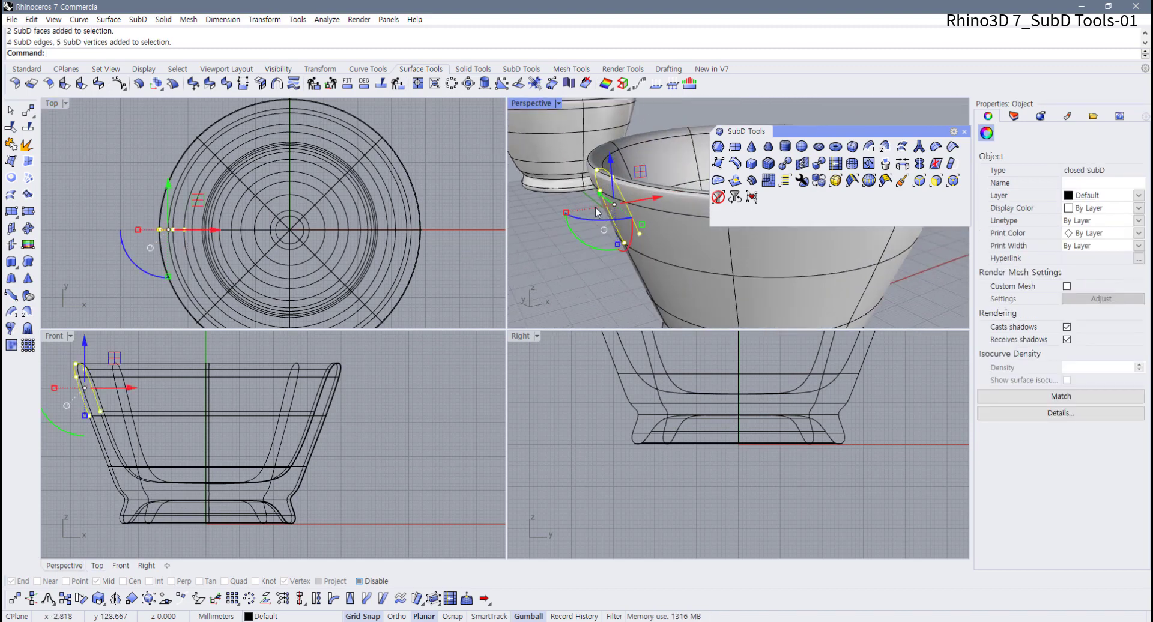
pyautogui.doubleClick(532, 104)
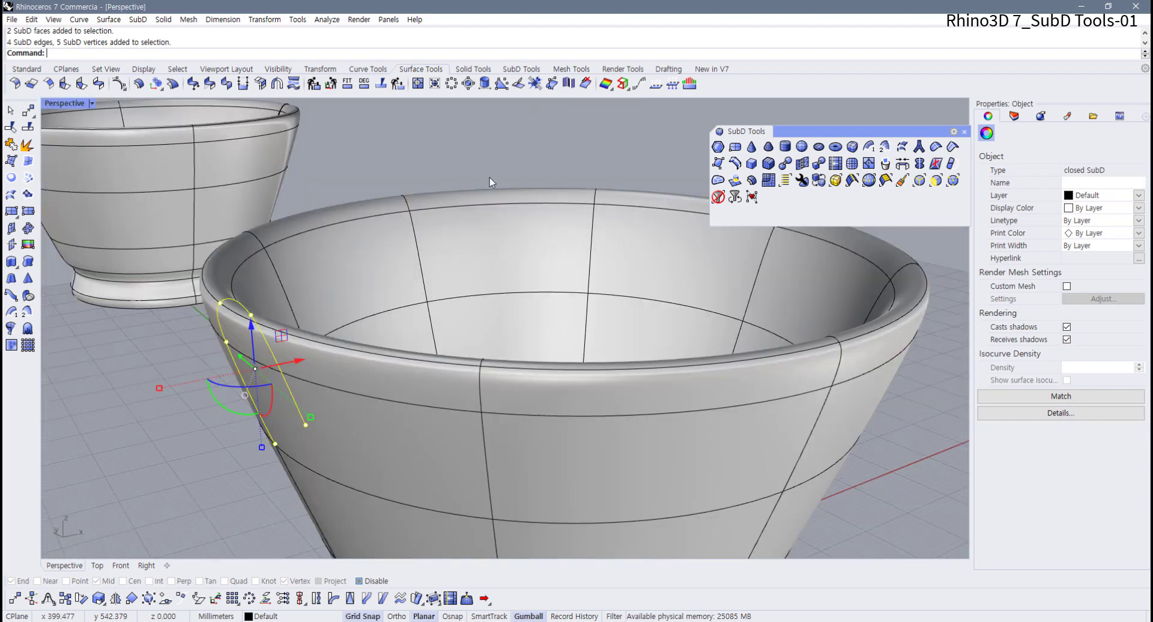
pyautogui.moveTo(489, 178); pyautogui.dragTo(315, 338, button='right')
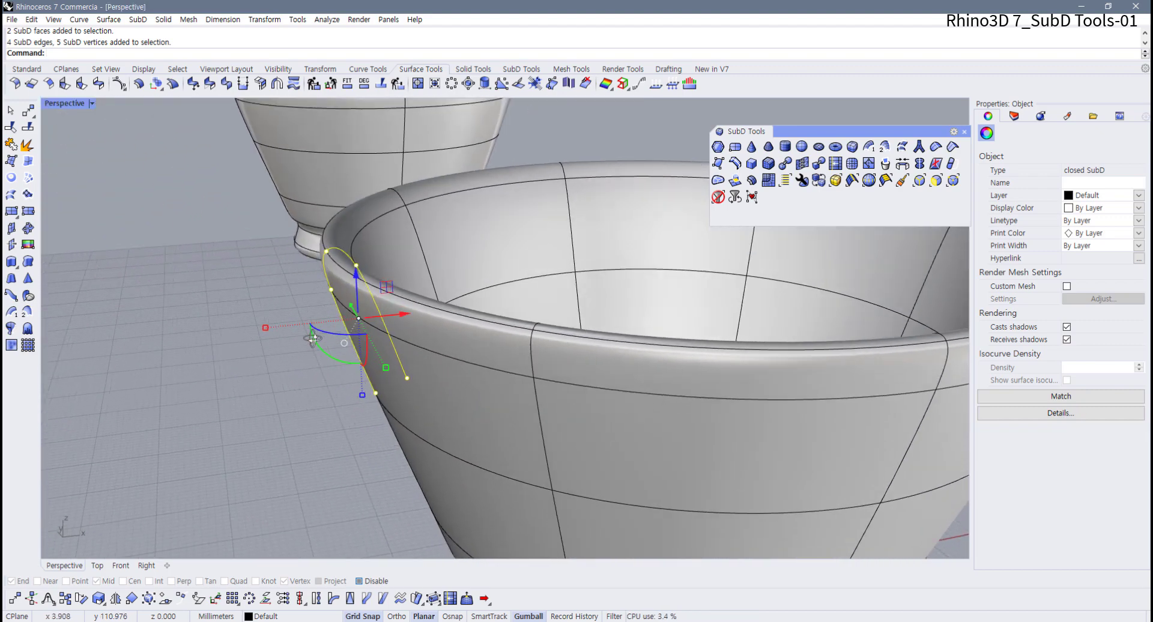
pyautogui.click(279, 365)
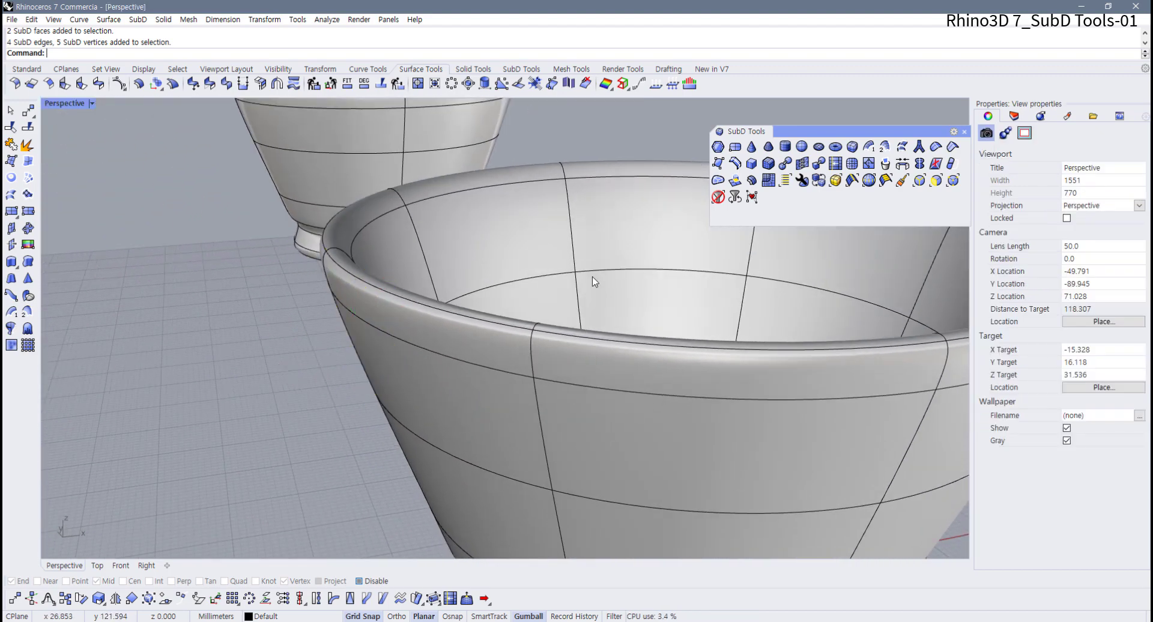
# - Limit selection to vertices with the vertex selection filter and window-select the vertices at the SubD bowl's negative-X rim in the Top view
pyautogui.click(953, 181)
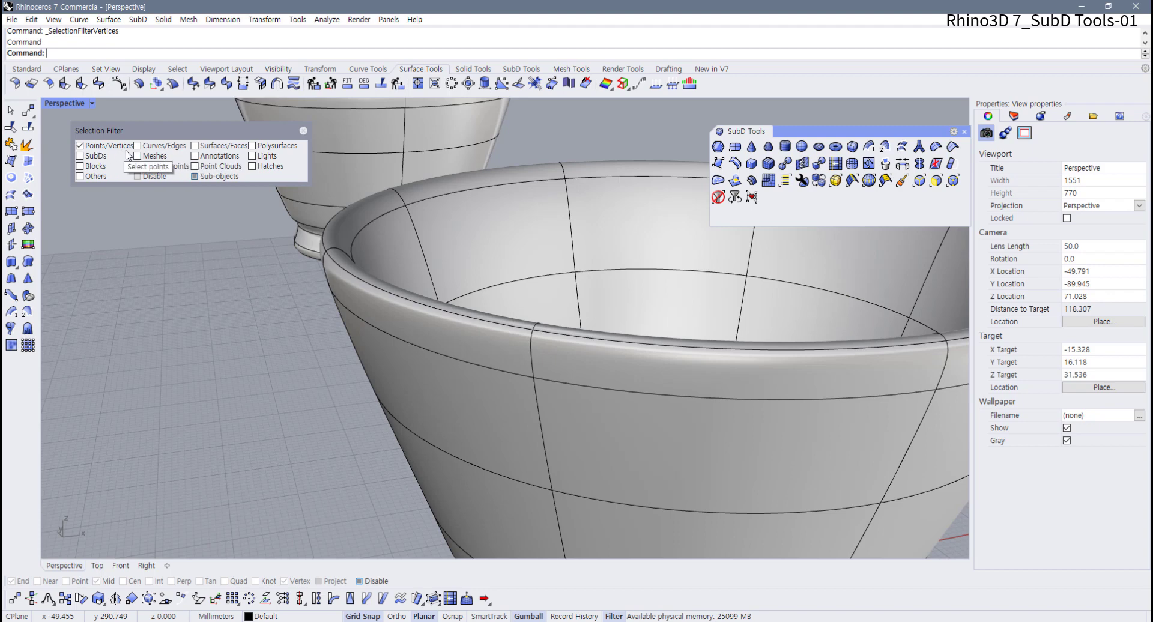
pyautogui.doubleClick(64, 104)
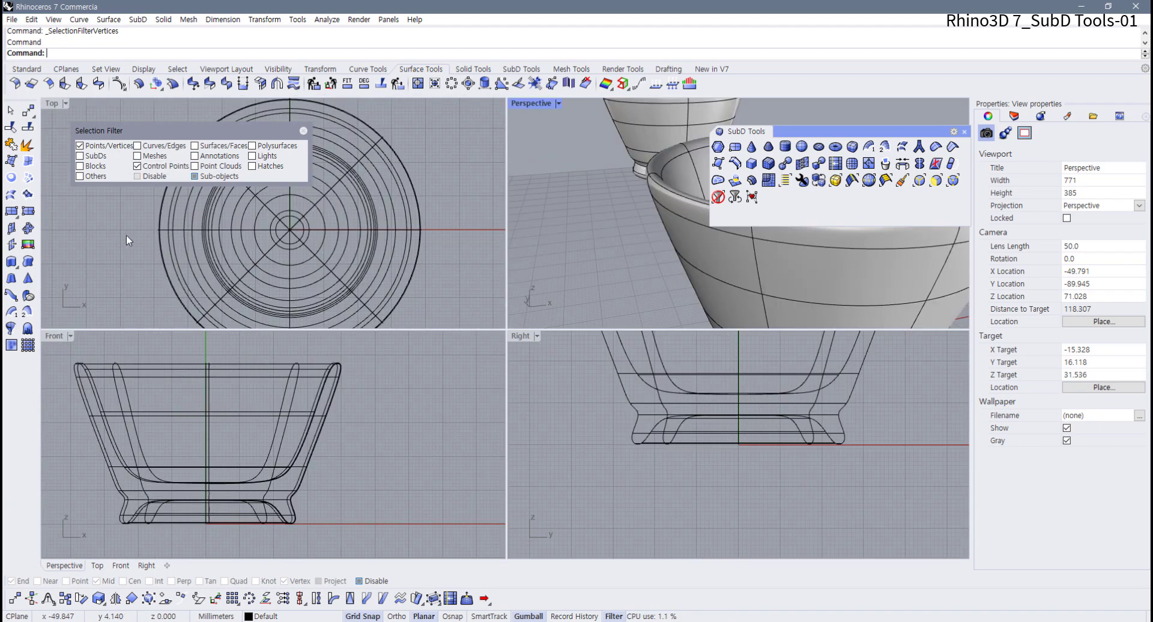
pyautogui.click(174, 247)
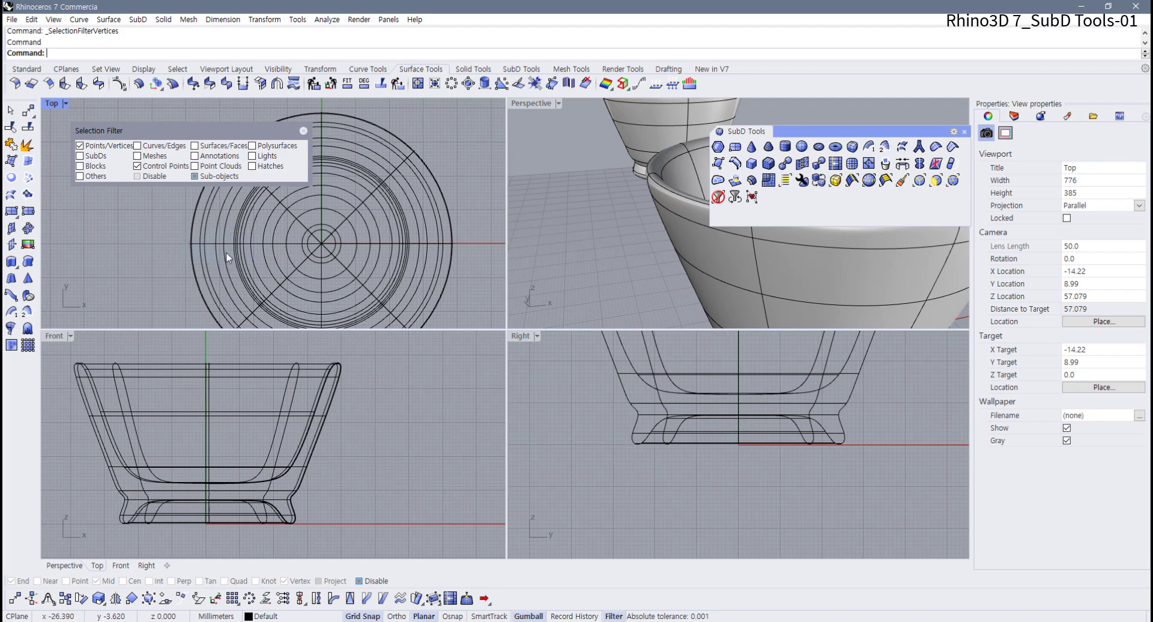
pyautogui.moveTo(222, 254); pyautogui.dragTo(168, 234)
pyautogui.click(160, 229)
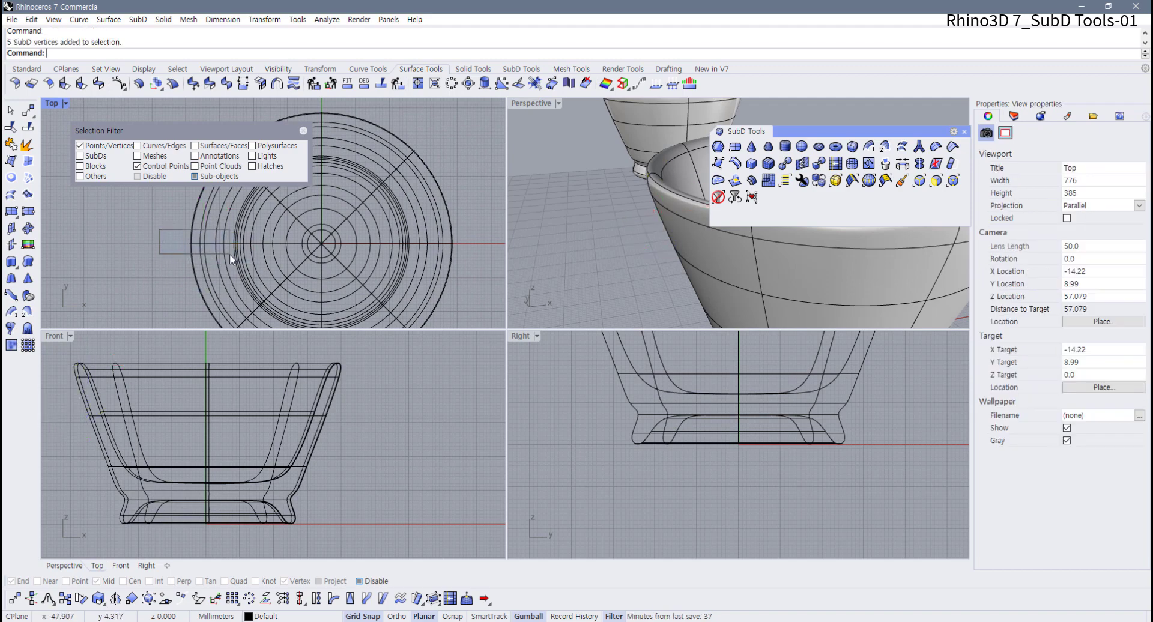
pyautogui.moveTo(230, 254); pyautogui.dragTo(152, 233)
pyautogui.click(162, 226)
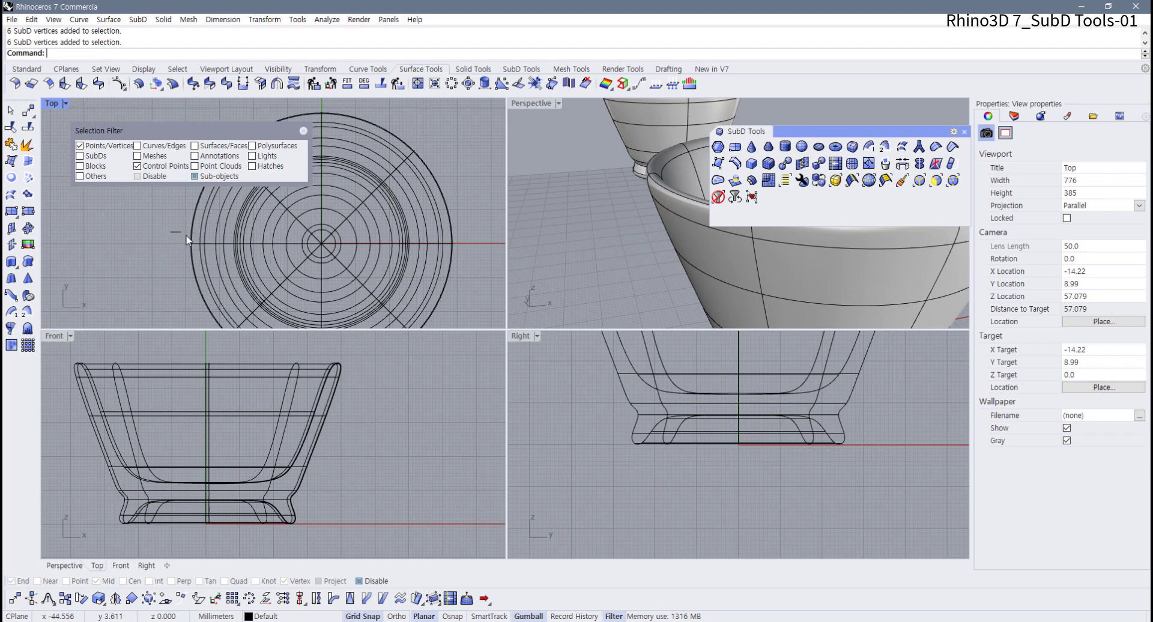
pyautogui.moveTo(187, 240); pyautogui.dragTo(218, 261)
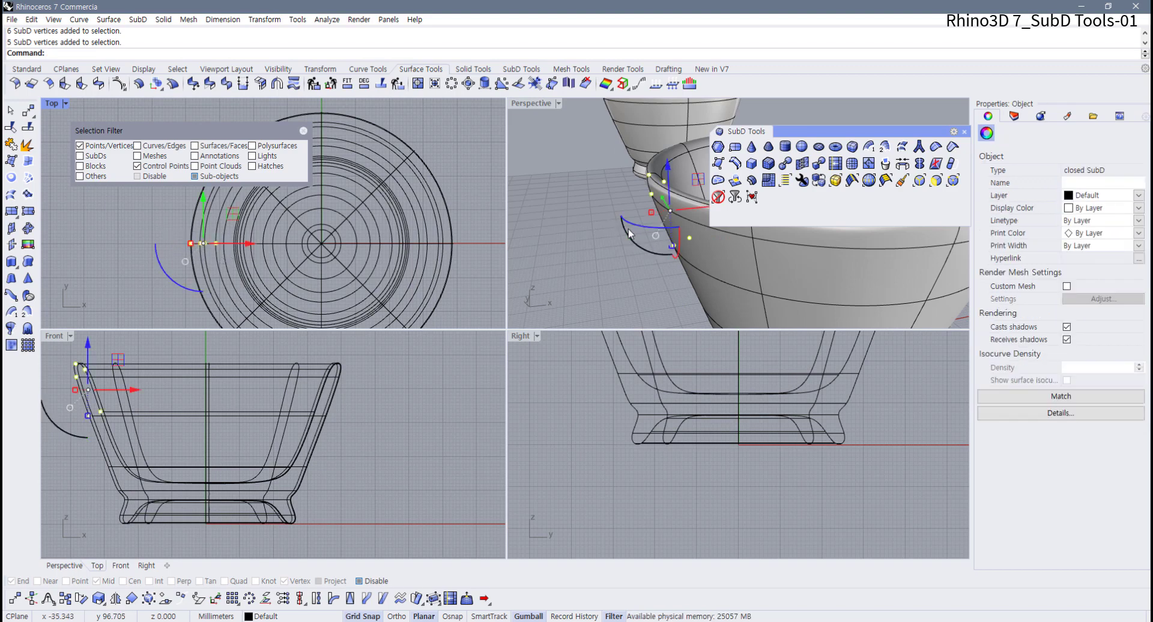
# - Try moving the selected rim vertices of the SubD bowl in the Perspective view, then undo the moves
pyautogui.moveTo(623, 232)
pyautogui.mouseDown(button='right')
pyautogui.moveTo(607, 227)
pyautogui.moveTo(625, 240)
pyautogui.mouseUp(button='right')
pyautogui.moveTo(672, 214); pyautogui.dragTo(615, 189)
pyautogui.press('Escape')
pyautogui.moveTo(615, 188); pyautogui.dragTo(628, 213, button='right')
pyautogui.scroll(-3, 631, 223)
pyautogui.hotkey('ctrl', 'z')
pyautogui.hotkey('ctrl', 'z')
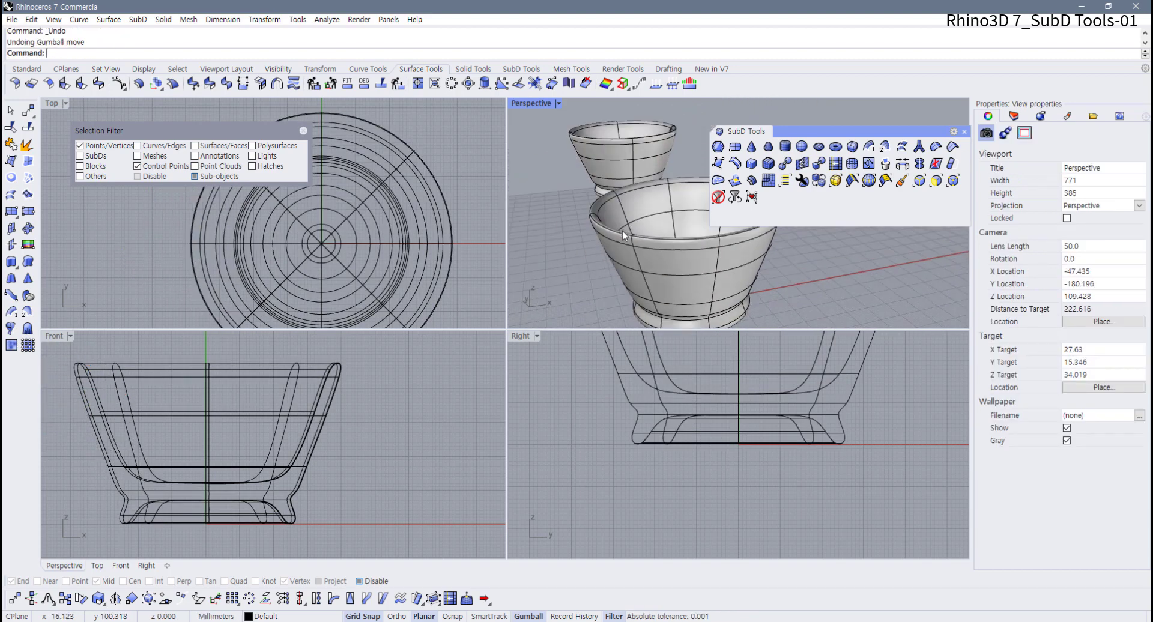
# - Turn off the selection filter, window-select edges, vertices and faces along the SubD bowl's negative-X side, then clear the selection
pyautogui.click(303, 130)
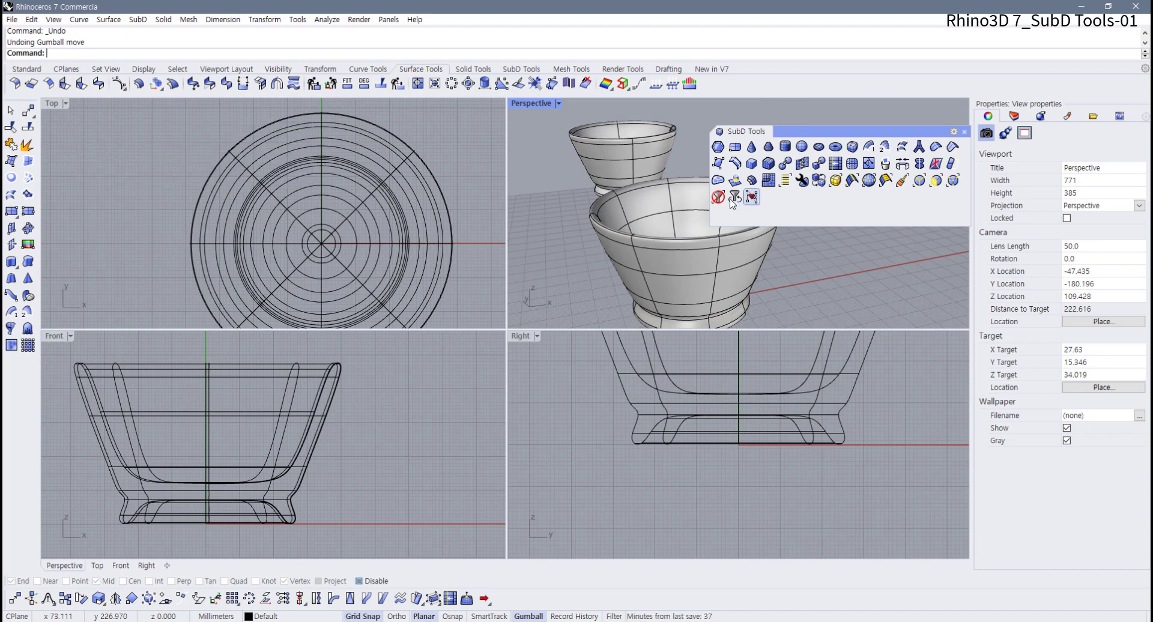
pyautogui.moveTo(148, 225); pyautogui.dragTo(239, 267)
pyautogui.moveTo(561, 240); pyautogui.dragTo(573, 305, button='right')
pyautogui.keyDown('shift'); pyautogui.moveTo(685, 263); pyautogui.dragTo(685, 262); pyautogui.keyUp('shift')
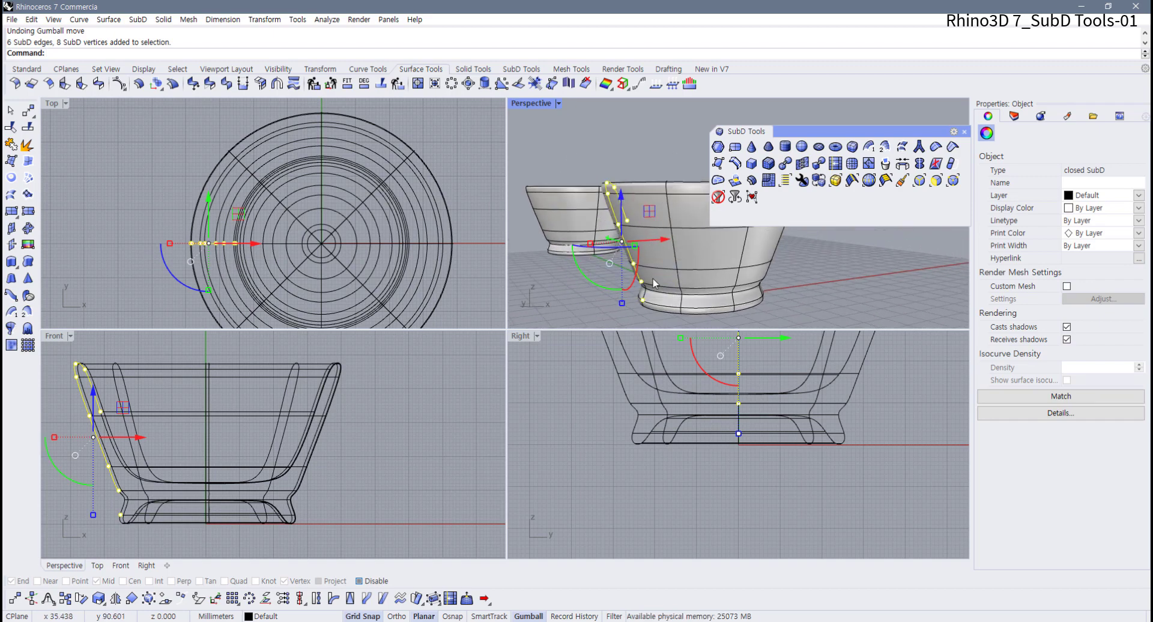
pyautogui.keyDown('ctrl'); pyautogui.keyDown('shift'); pyautogui.moveTo(586, 291); pyautogui.dragTo(680, 263); pyautogui.keyUp('shift'); pyautogui.keyUp('ctrl')
pyautogui.click(588, 280)
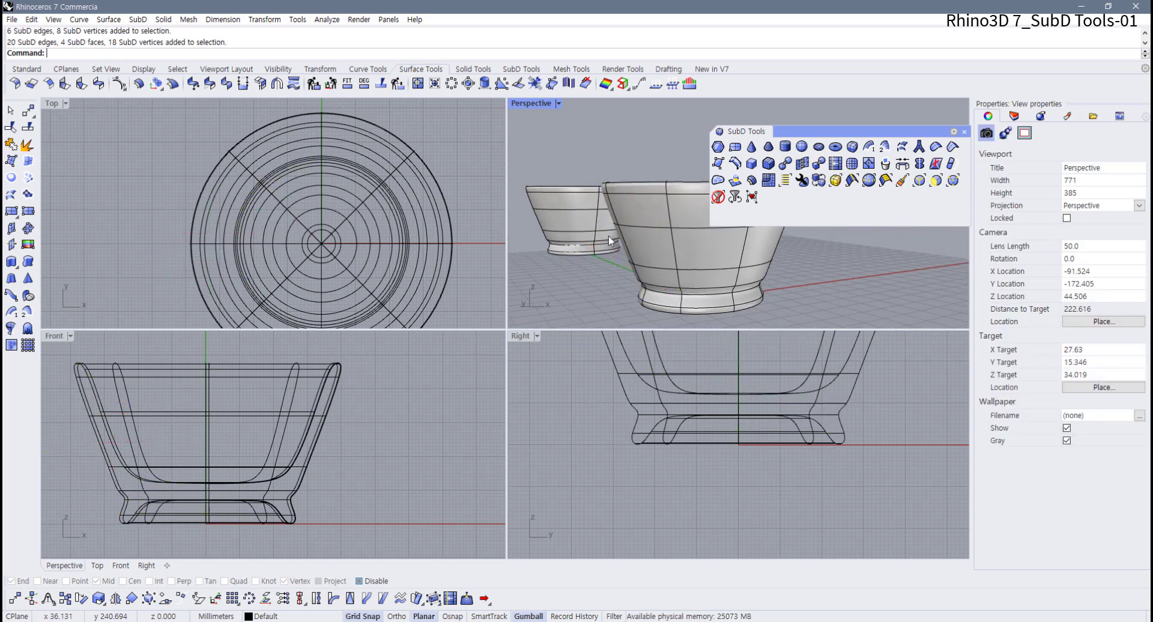
# - Try window-selecting the edges and vertices on the SubD bowl's negative-X side and moving them outward in the Top view, then undo the move
pyautogui.moveTo(577, 204); pyautogui.dragTo(462, 229, button='right')
pyautogui.keyDown('ctrl'); pyautogui.keyDown('shift'); pyautogui.moveTo(121, 222); pyautogui.dragTo(247, 264); pyautogui.keyUp('shift'); pyautogui.keyUp('ctrl')
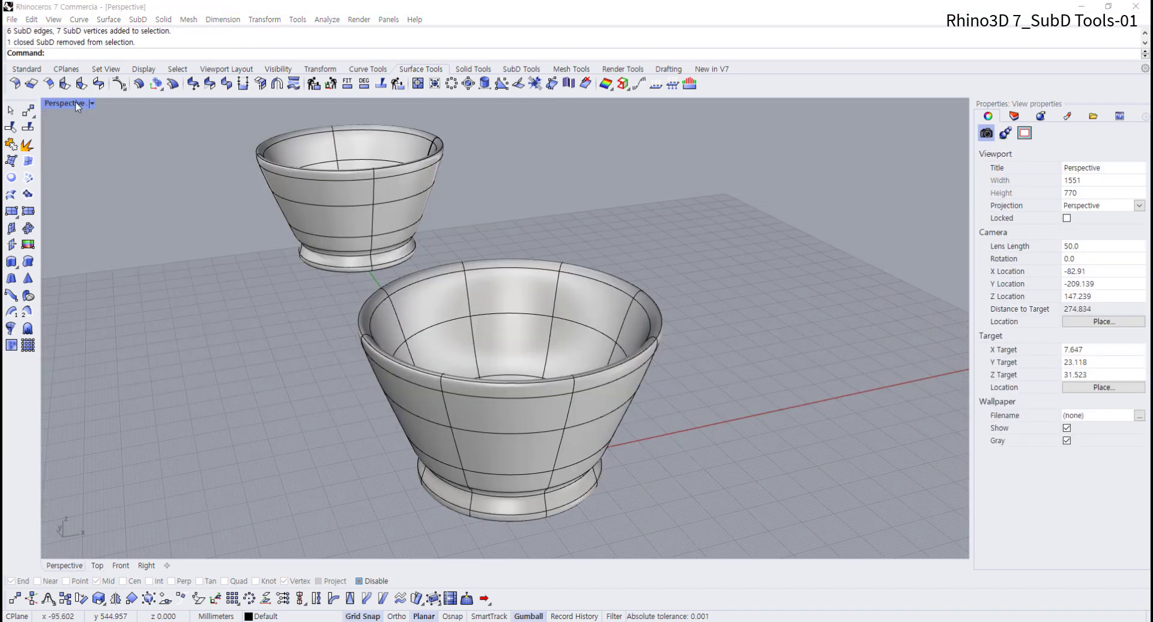
pyautogui.doubleClick(77, 106)
pyautogui.keyDown('ctrl'); pyautogui.keyDown('shift'); pyautogui.moveTo(164, 220); pyautogui.dragTo(229, 256); pyautogui.keyUp('shift'); pyautogui.keyUp('ctrl')
pyautogui.moveTo(211, 257); pyautogui.dragTo(226, 249, button='right')
pyautogui.moveTo(251, 244); pyautogui.dragTo(222, 253)
pyautogui.click(562, 258)
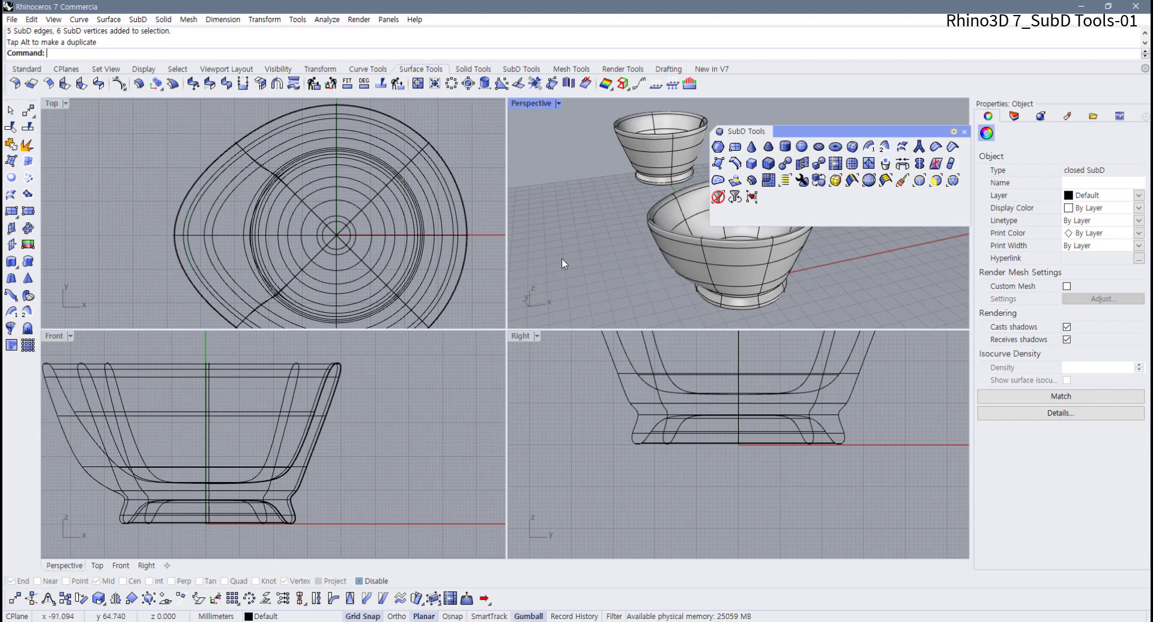
pyautogui.moveTo(561, 257); pyautogui.dragTo(594, 251, button='right')
pyautogui.hotkey('ctrl', 'z')
pyautogui.scroll(2, 593, 251)
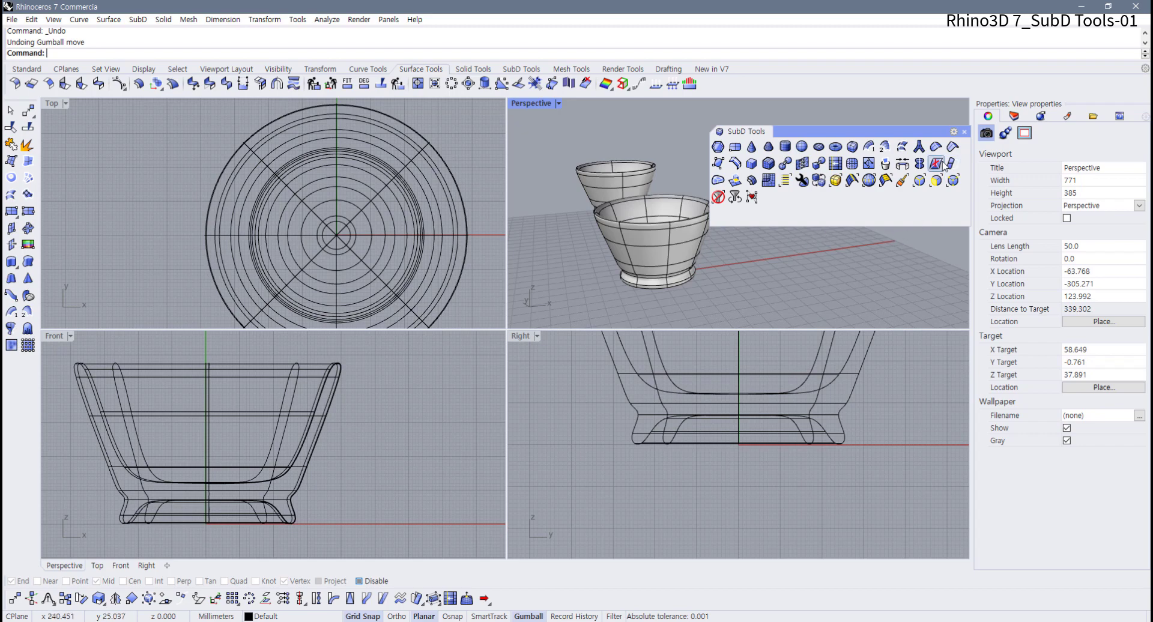
# - Maximize the Perspective viewport and frame the SubD bowl in it
pyautogui.moveTo(727, 258); pyautogui.dragTo(640, 272, button='right')
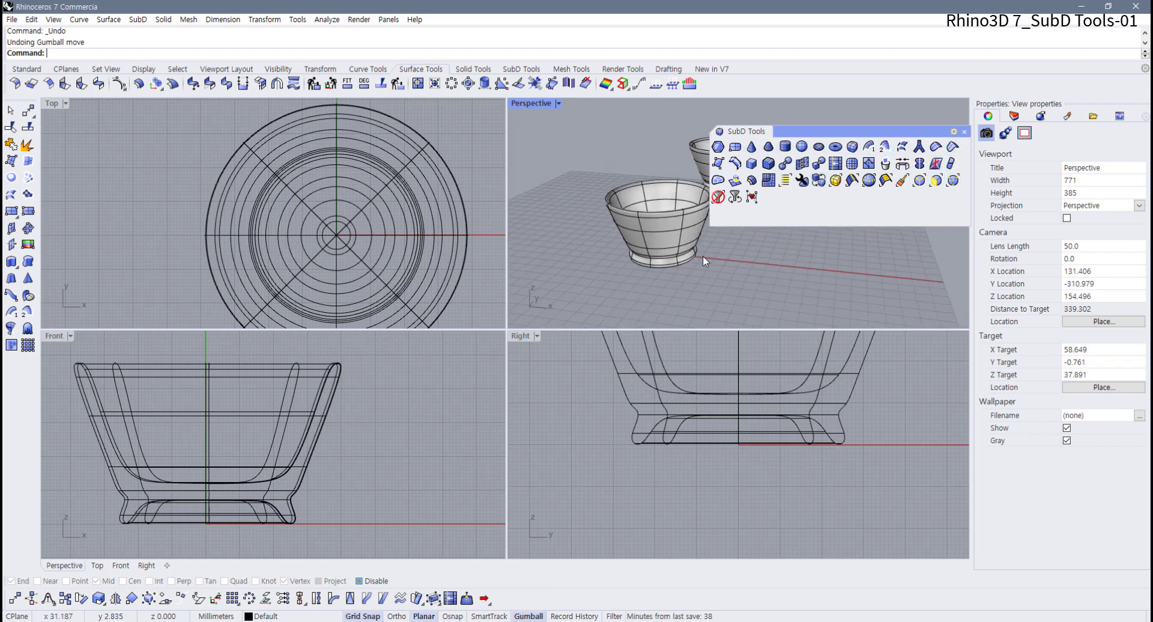
pyautogui.scroll(-2, 662, 257)
pyautogui.keyDown('shift'); pyautogui.moveTo(657, 260); pyautogui.dragTo(610, 277, button='right'); pyautogui.keyUp('shift')
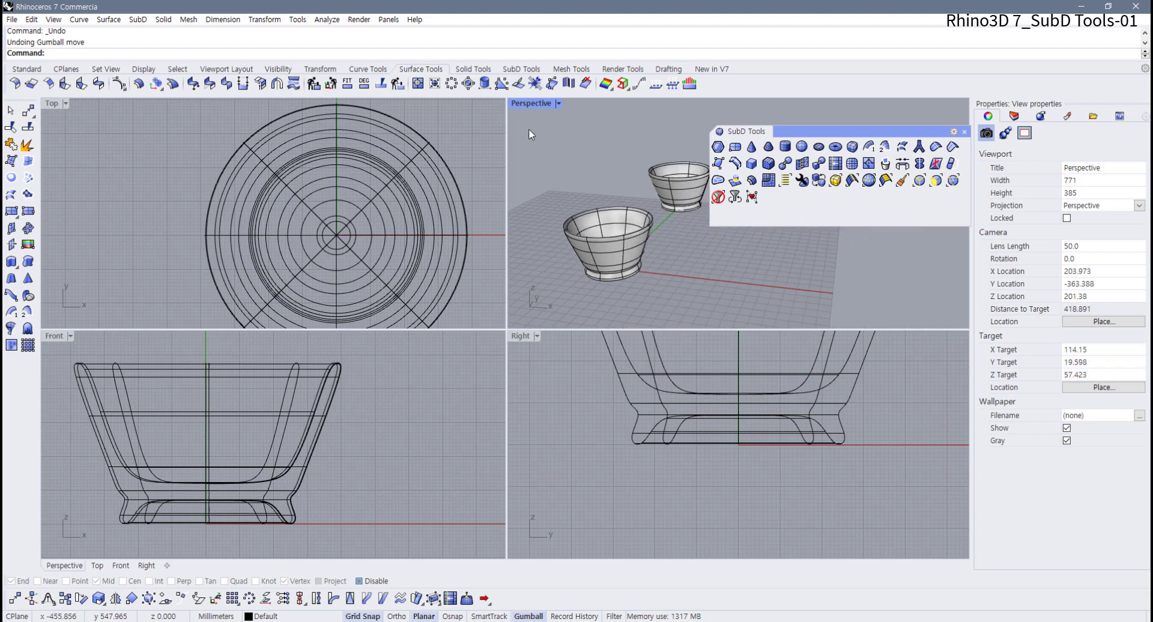
pyautogui.doubleClick(529, 104)
pyautogui.scroll(4, 309, 363)
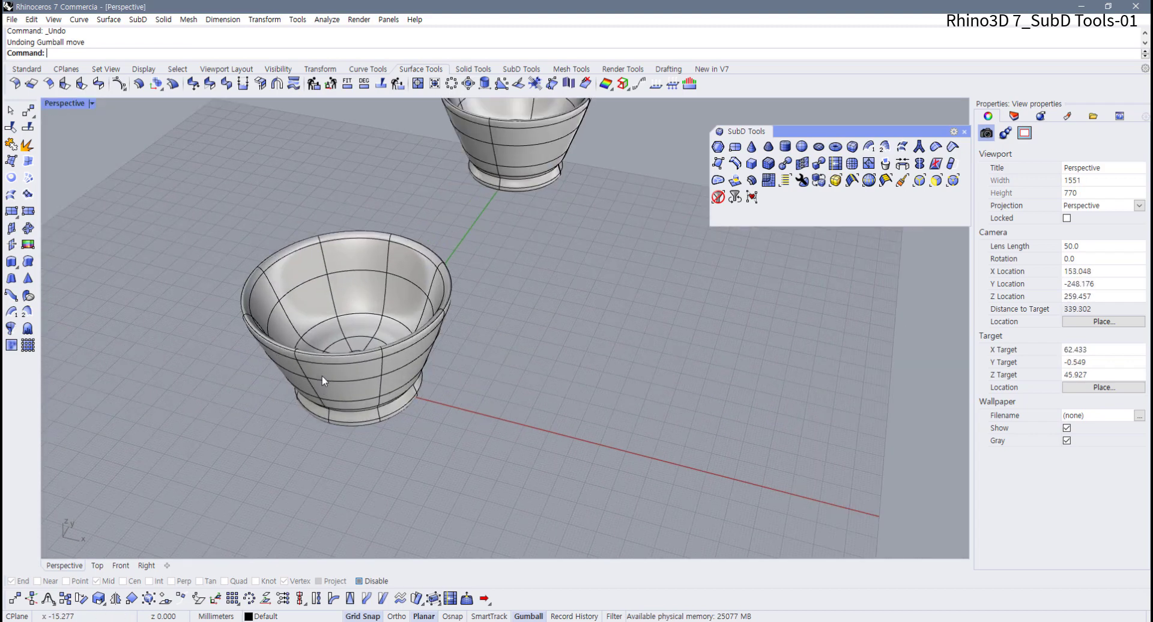
pyautogui.keyDown('shift'); pyautogui.moveTo(322, 376); pyautogui.dragTo(350, 427, button='right'); pyautogui.keyUp('shift')
pyautogui.scroll(4, 351, 427)
pyautogui.keyDown('shift'); pyautogui.moveTo(388, 479); pyautogui.dragTo(439, 457, button='right'); pyautogui.keyUp('shift')
pyautogui.moveTo(438, 456); pyautogui.dragTo(380, 420, button='right')
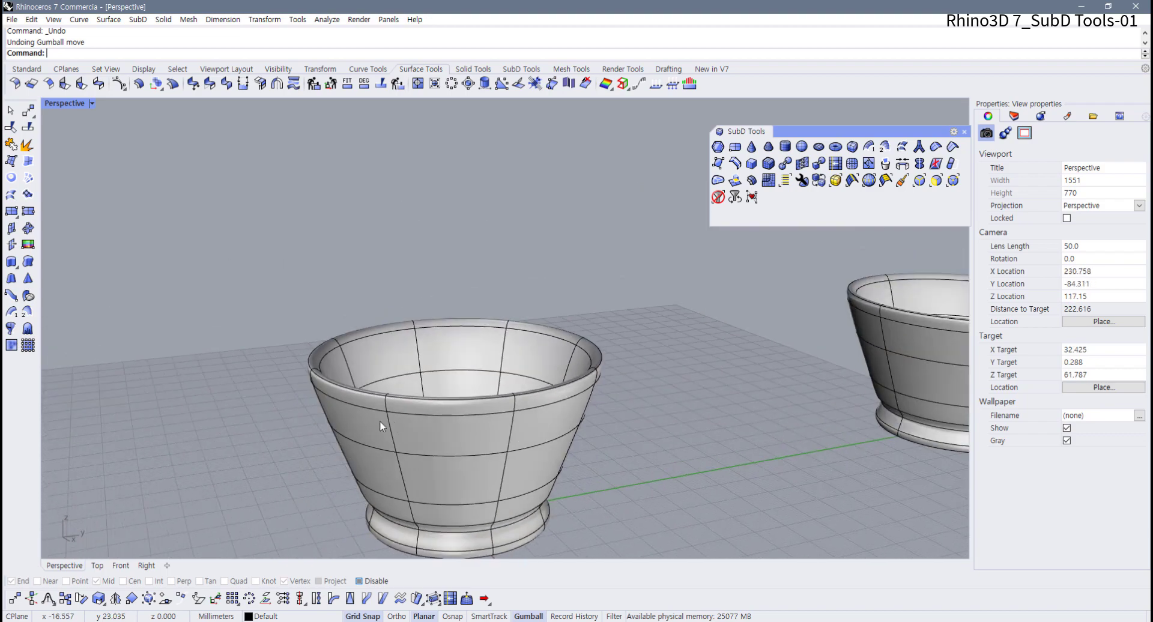
# - Convert the SubD bowl to NURBS with DeleteInputObjects set to No
pyautogui.keyDown('shift'); pyautogui.moveTo(504, 444); pyautogui.dragTo(416, 420, button='right'); pyautogui.keyUp('shift')
pyautogui.click(418, 422)
pyautogui.keyDown('shift'); pyautogui.moveTo(490, 396); pyautogui.dragTo(485, 363, button='right'); pyautogui.keyUp('shift')
pyautogui.keyDown('shift'); pyautogui.moveTo(484, 363); pyautogui.dragTo(543, 369, button='right'); pyautogui.keyUp('shift')
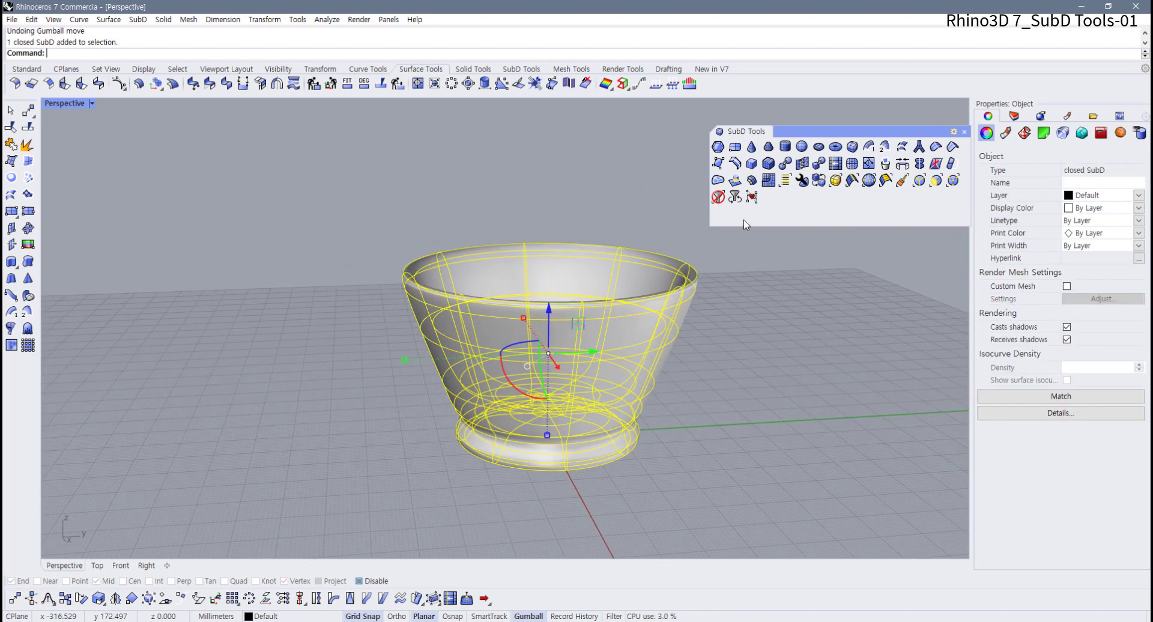
pyautogui.click(785, 164)
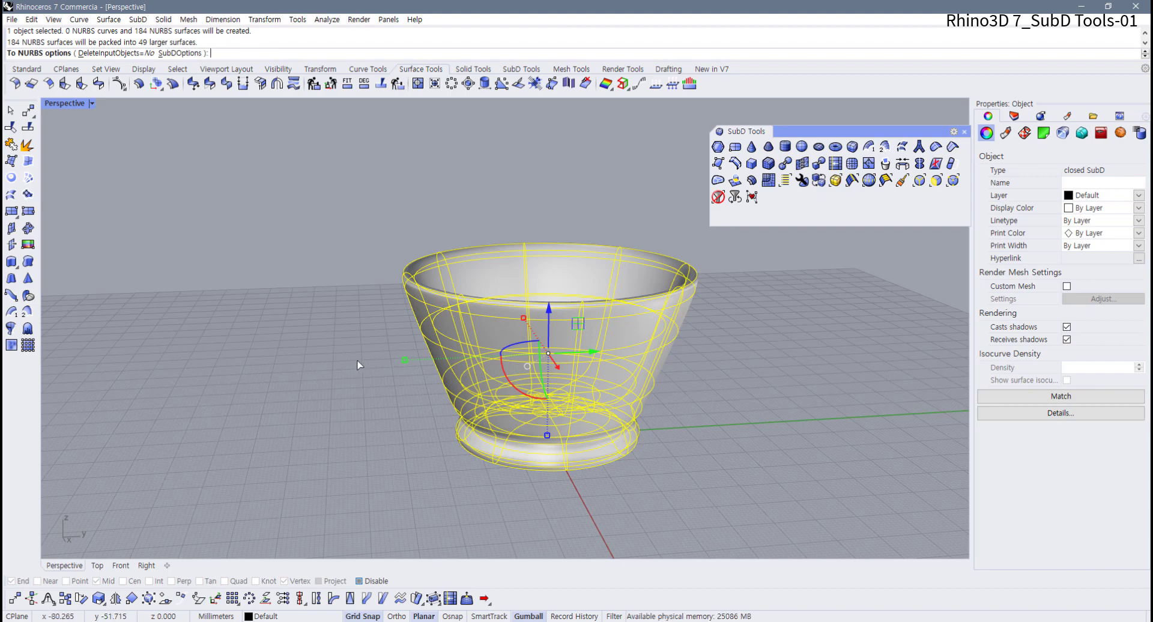
pyautogui.press('Return')
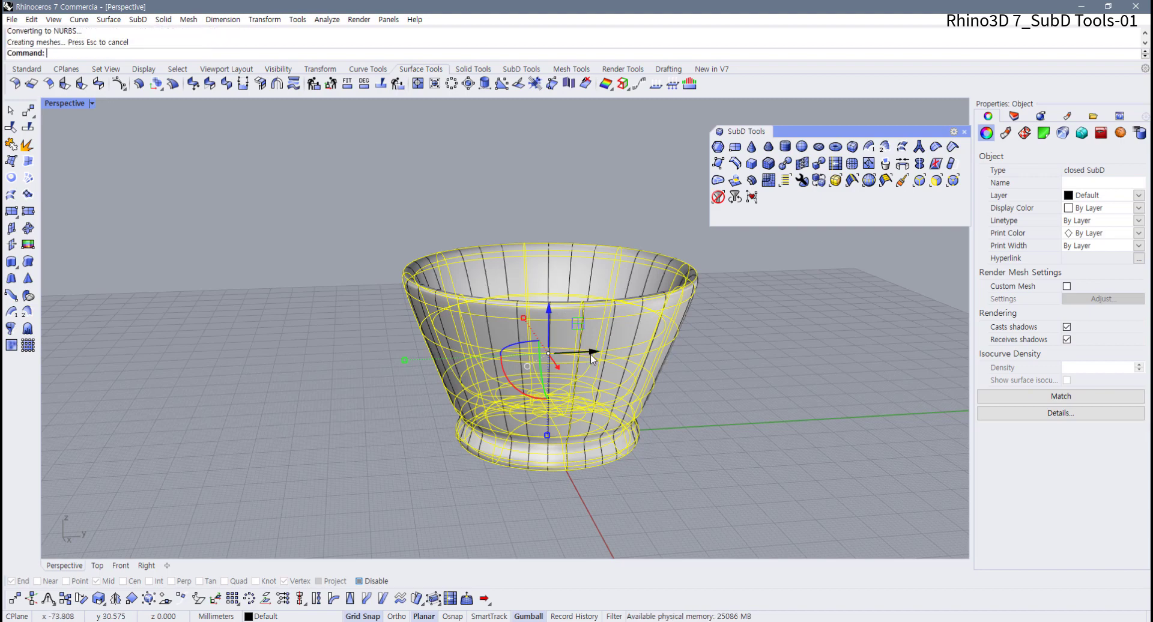
# - Move the SubD bowl along the negative Y axis, clear of its NURBS copy, and deselect it
pyautogui.moveTo(593, 353); pyautogui.dragTo(345, 439)
pyautogui.click(345, 439)
pyautogui.scroll(-2, 363, 441)
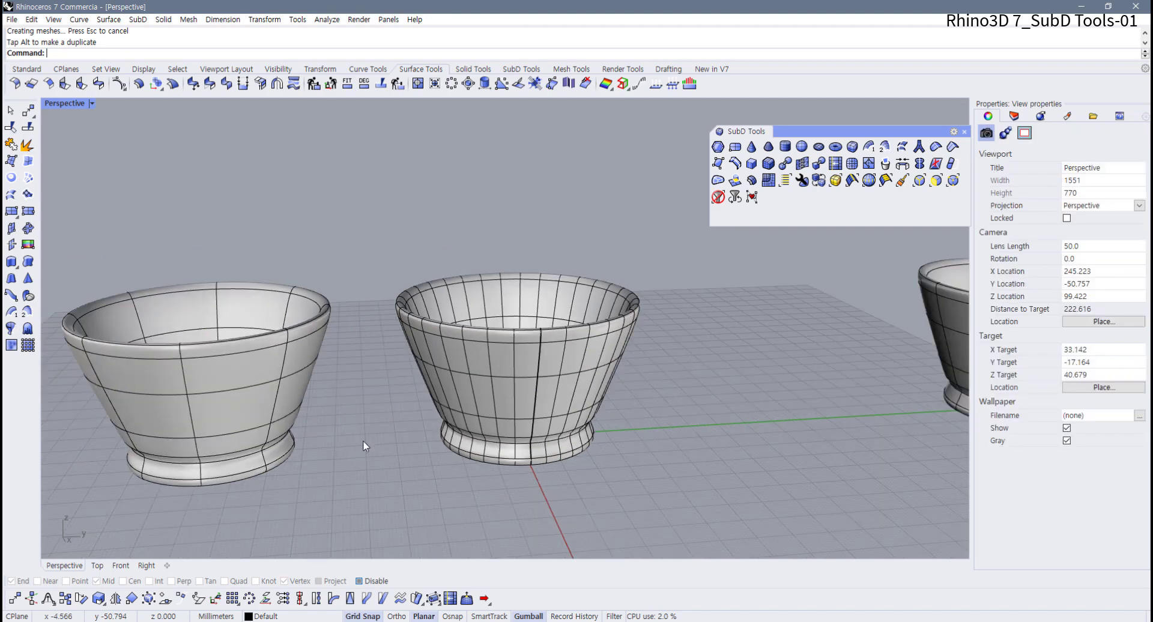
# - Toggle the SubD bowl's display between smooth and flat several times, ending in flat display, to compare it with the NURBS bowl
pyautogui.keyDown('shift'); pyautogui.moveTo(363, 441); pyautogui.dragTo(453, 412, button='right'); pyautogui.keyUp('shift')
pyautogui.press('Tab')
pyautogui.press('Tab')
pyautogui.press('Tab')
pyautogui.press('Tab')
pyautogui.press('Tab')
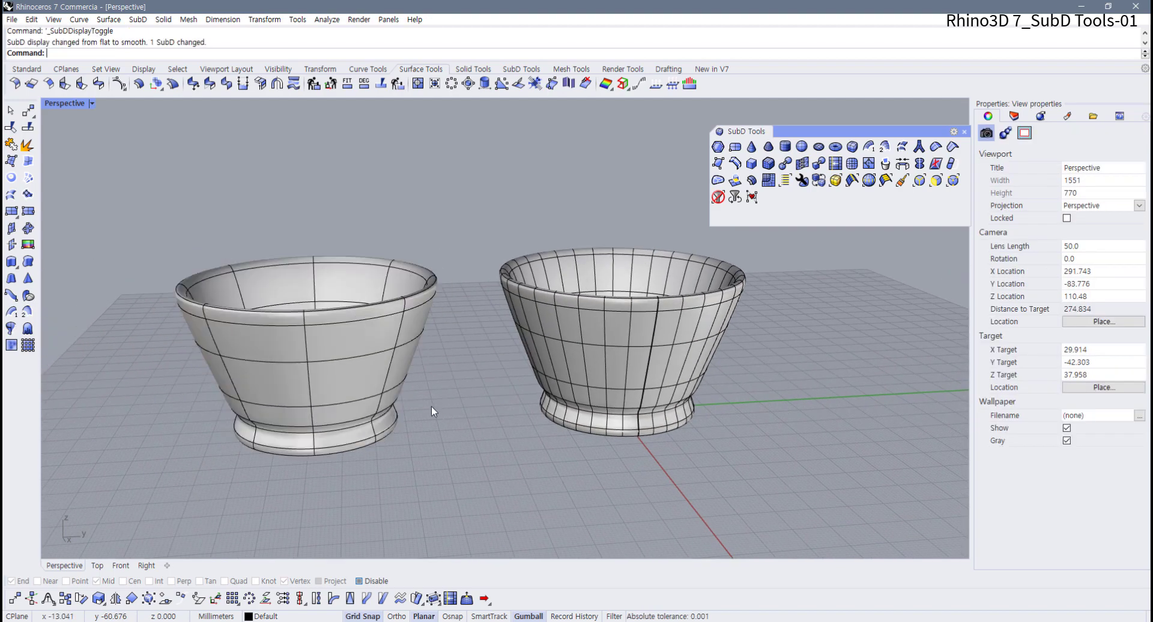
pyautogui.press('Tab')
pyautogui.press('Tab')
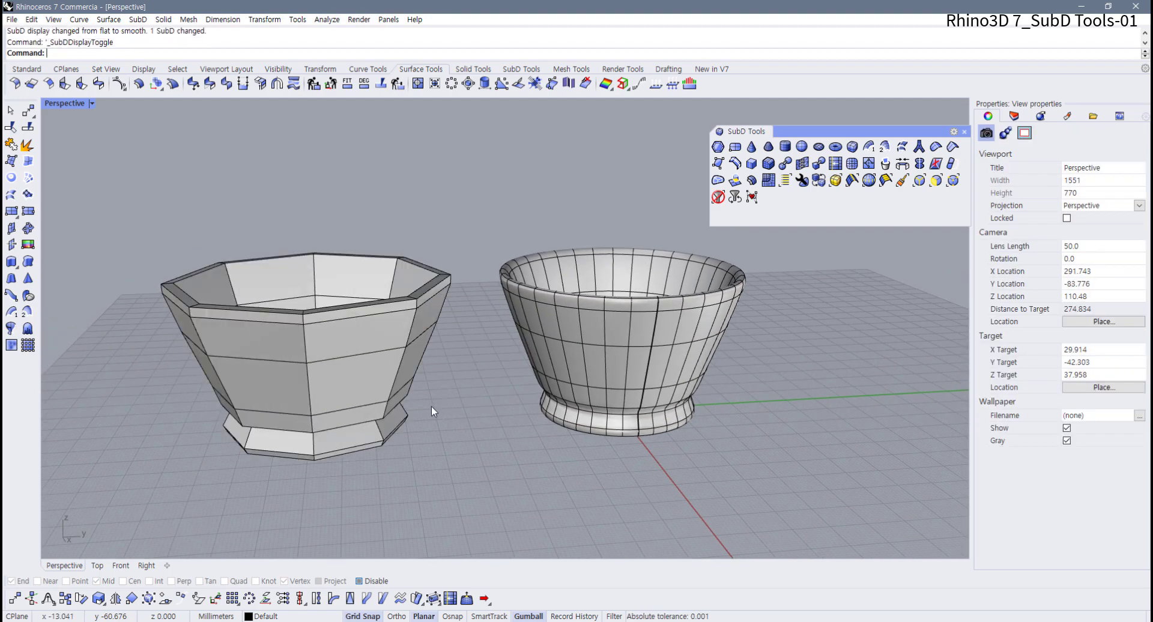
# - Try to turn on control points for the NURBS polysurface bowl, then deselect it
pyautogui.click(625, 365)
pyautogui.moveTo(618, 364); pyautogui.dragTo(615, 377, button='right')
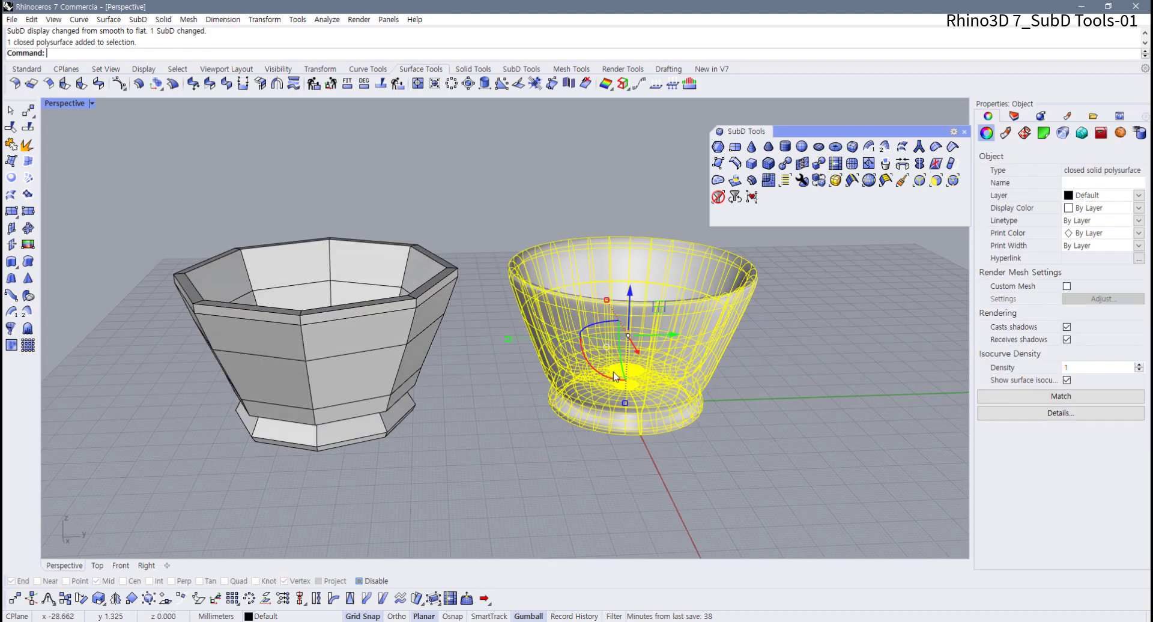
pyautogui.press('F10')
pyautogui.click(715, 384)
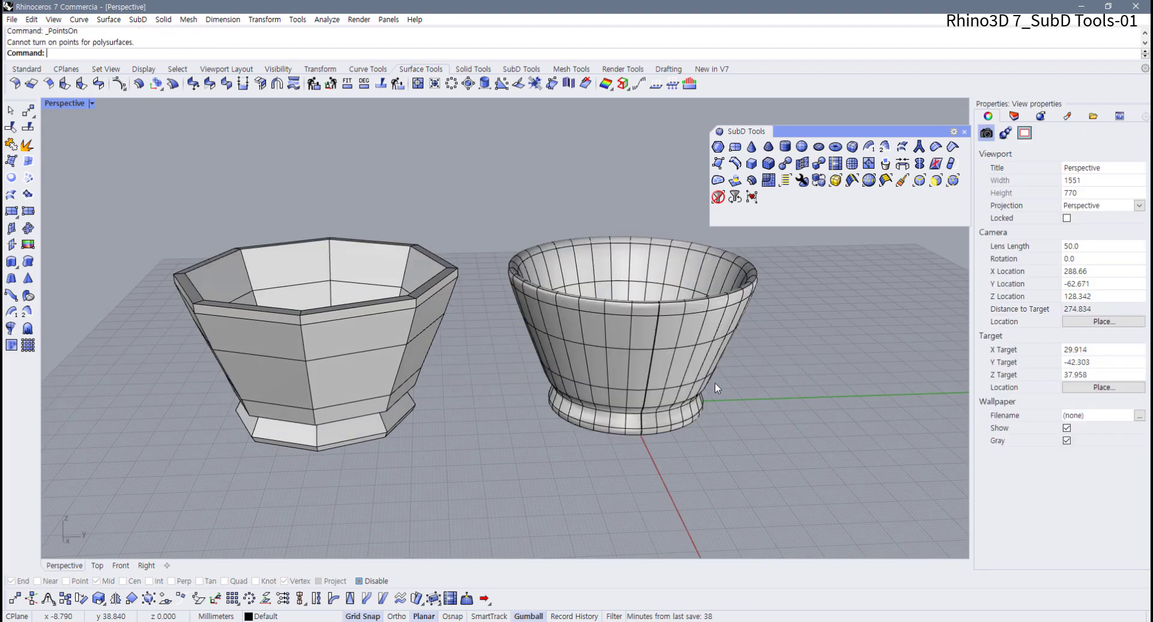
# - Examine the NURBS bowl's surface patches and isocurves from several angles, selecting and deselecting it
pyautogui.click(677, 365)
pyautogui.scroll(3, 663, 387)
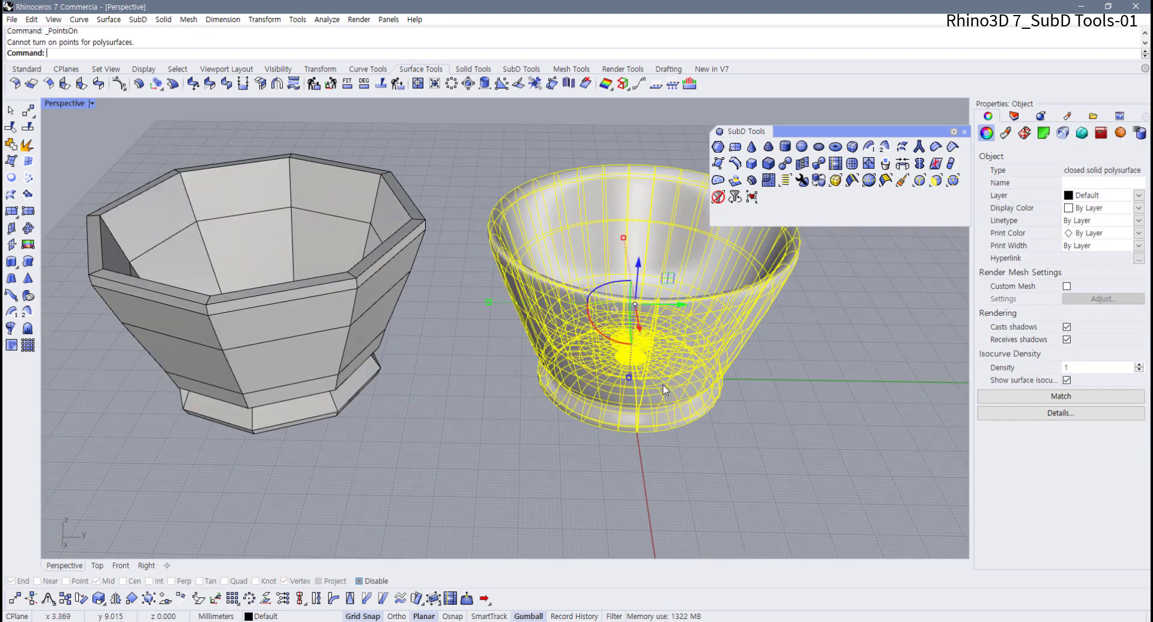
pyautogui.keyDown('shift'); pyautogui.moveTo(674, 325); pyautogui.dragTo(564, 356, button='right'); pyautogui.keyUp('shift')
pyautogui.scroll(2, 590, 348)
pyautogui.click(667, 392)
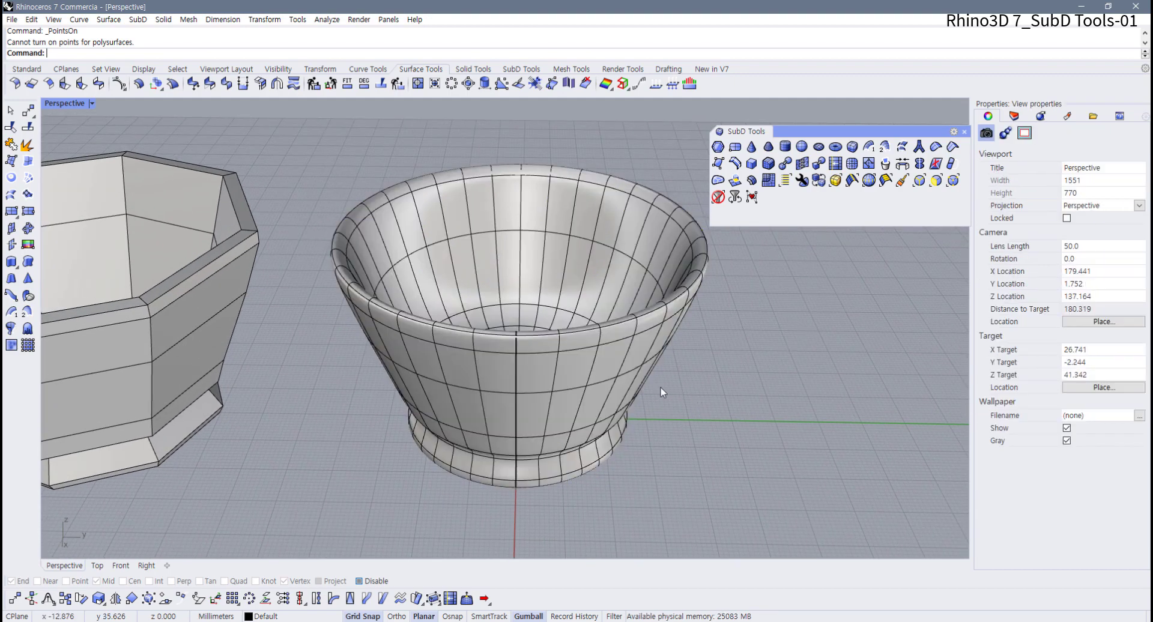
pyautogui.click(562, 369)
pyautogui.moveTo(626, 384); pyautogui.dragTo(626, 426, button='right')
pyautogui.click(672, 424)
pyautogui.moveTo(560, 388); pyautogui.dragTo(632, 421, button='right')
pyautogui.click(571, 373)
pyautogui.scroll(2, 605, 400)
pyautogui.scroll(-4, 649, 461)
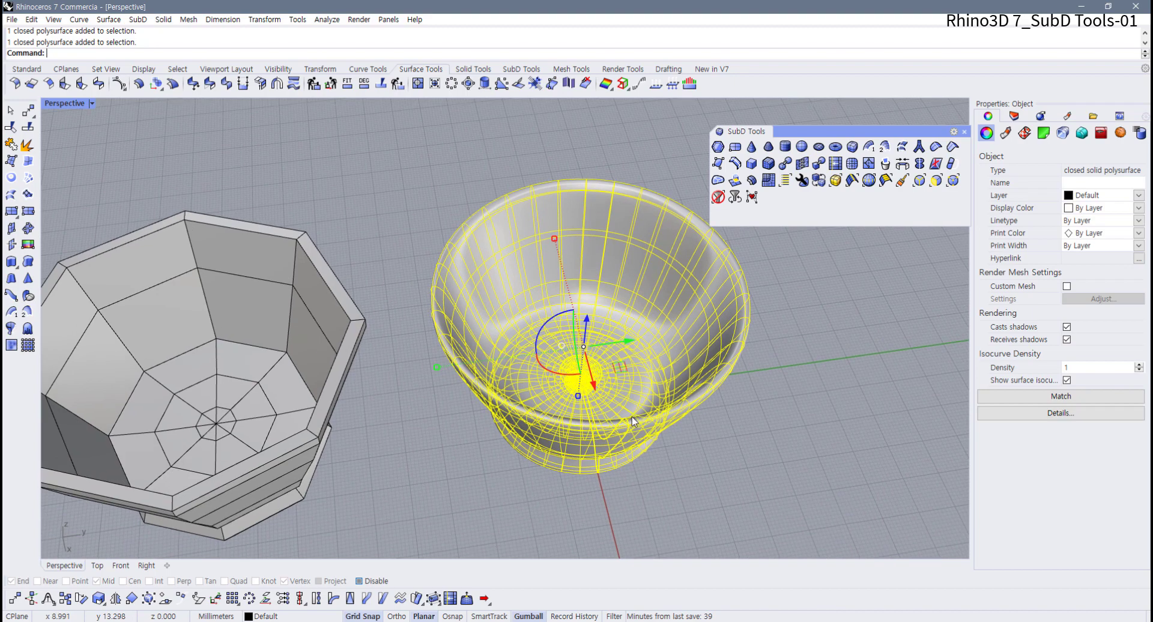
# - Delete the NURBS bowl, then undo back to before the SubD bowl's NURBS conversion
pyautogui.press('Delete')
pyautogui.scroll(-3, 384, 431)
pyautogui.keyDown('shift'); pyautogui.moveTo(372, 441); pyautogui.dragTo(453, 410, button='right'); pyautogui.keyUp('shift')
pyautogui.press('Tab')
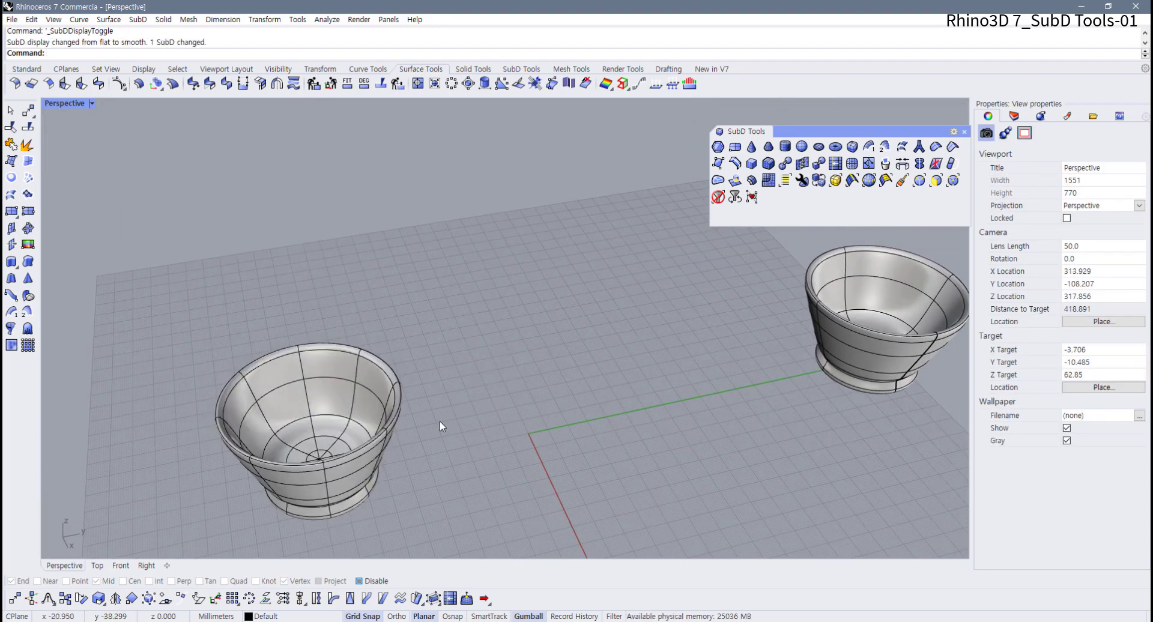
pyautogui.hotkey('ctrl', 'z')
pyautogui.hotkey('ctrl', 'z')
# - Delete the original revolved surface bowl on the positive Y side, leaving the SubD bowl at the origin
pyautogui.click(882, 374)
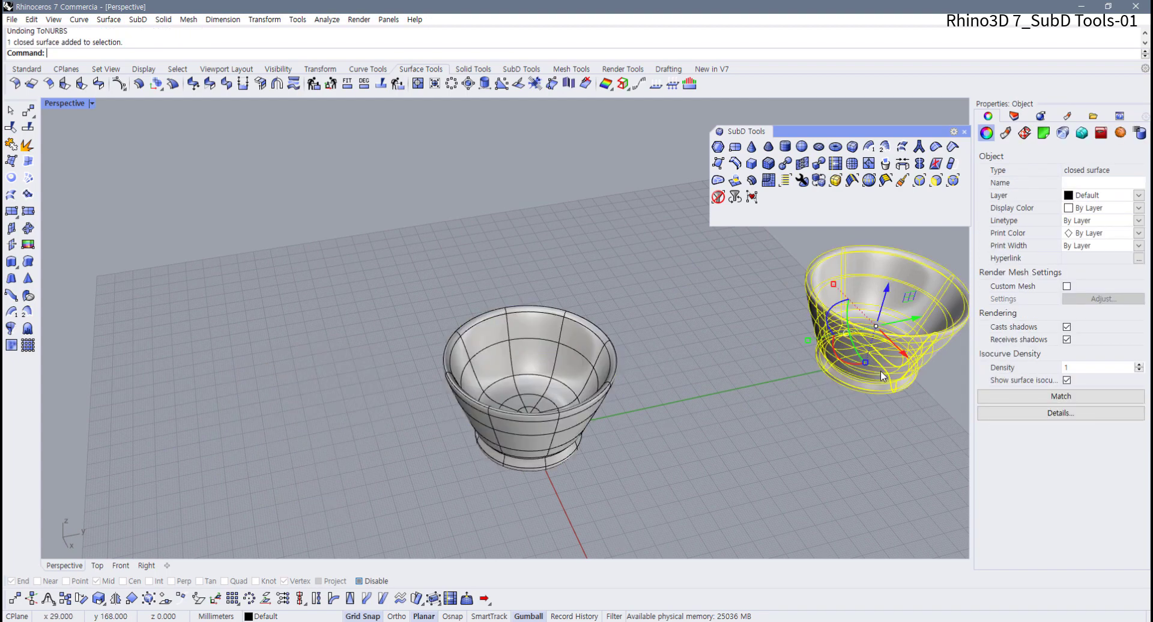
pyautogui.press('Delete')
pyautogui.moveTo(520, 411); pyautogui.dragTo(478, 381, button='right')
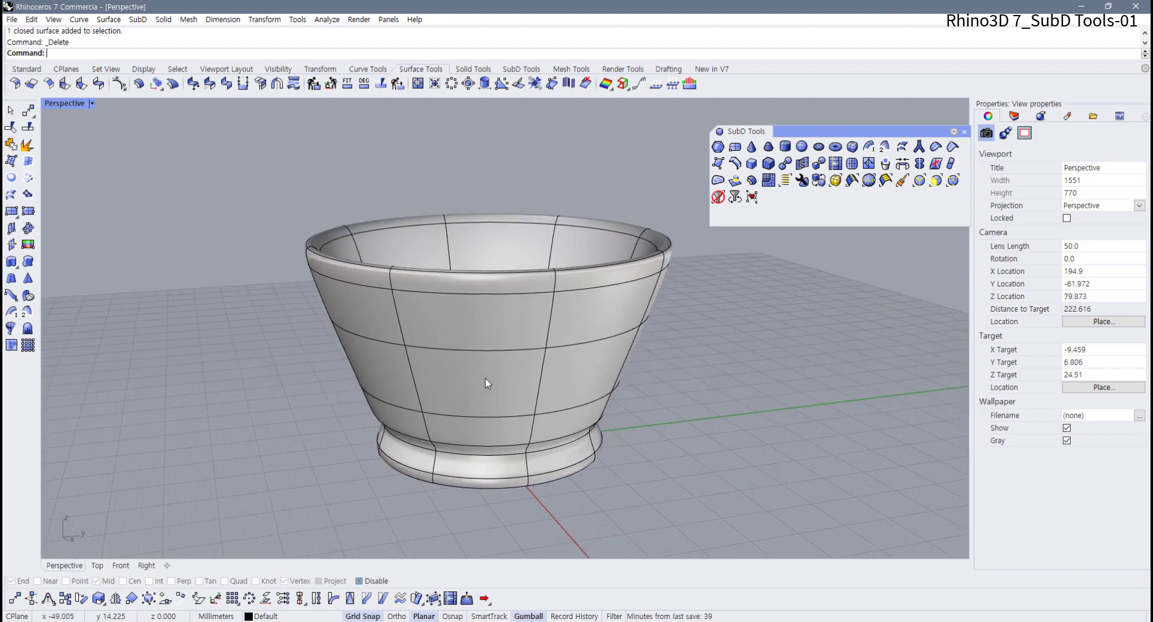
# - Switch the SubD bowl to flat display and examine its faceted structure from above and below
pyautogui.press('Tab')
pyautogui.moveTo(488, 383); pyautogui.dragTo(489, 437, button='right')
pyautogui.click(490, 437)
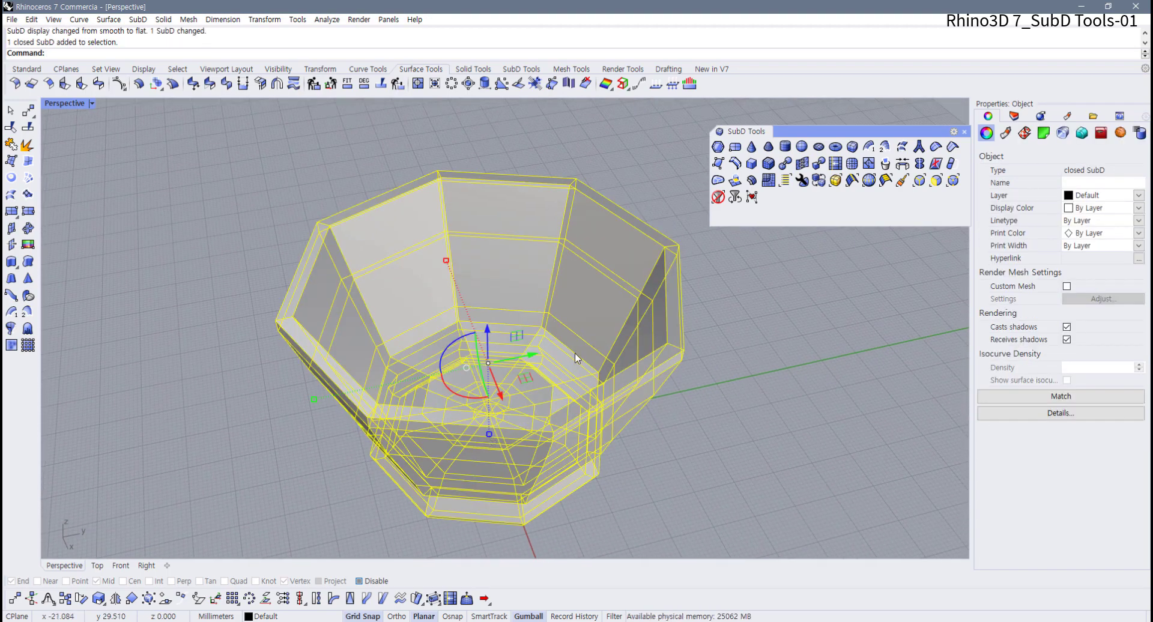
pyautogui.moveTo(587, 344); pyautogui.dragTo(571, 353, button='right')
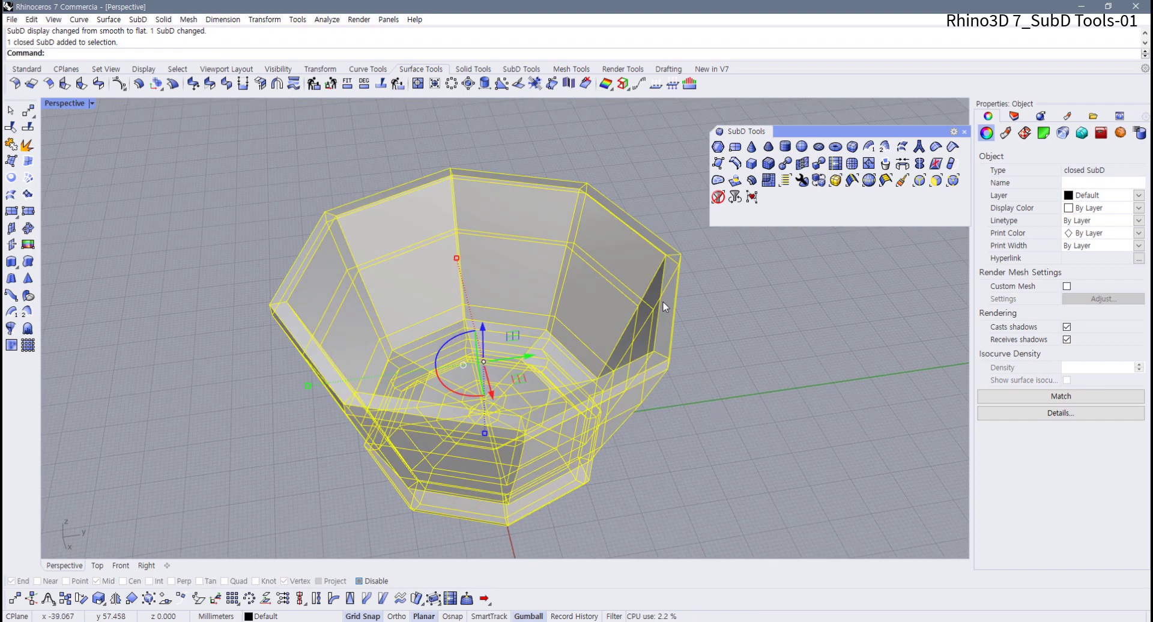
pyautogui.moveTo(662, 301); pyautogui.dragTo(773, 236, button='right')
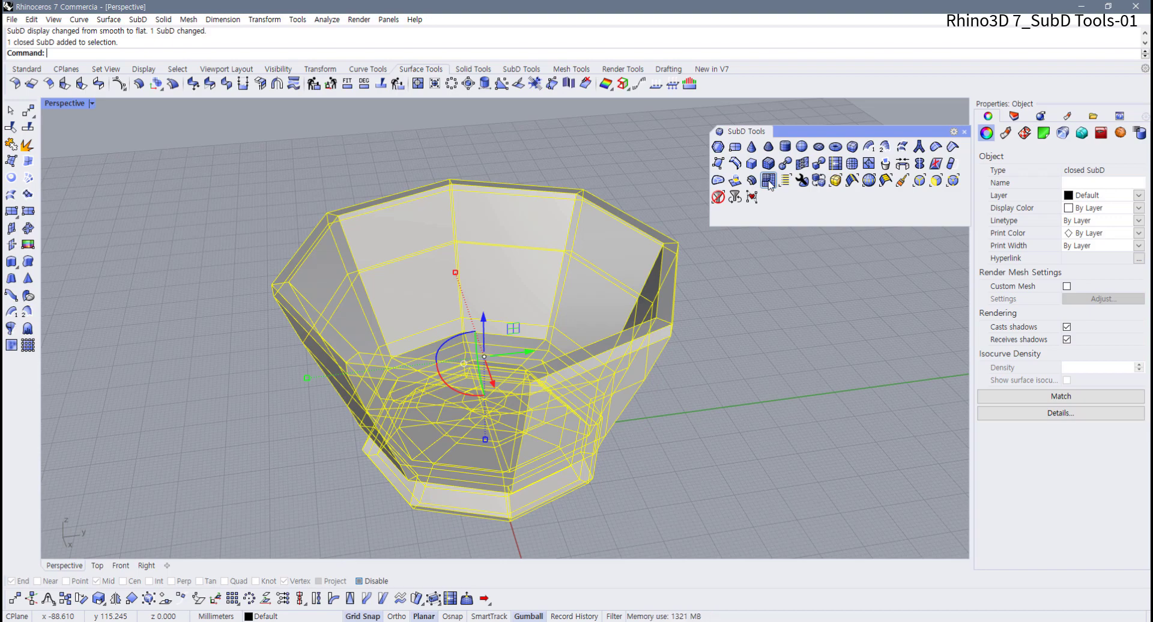
pyautogui.moveTo(613, 425); pyautogui.dragTo(617, 389, button='right')
pyautogui.press('Escape')
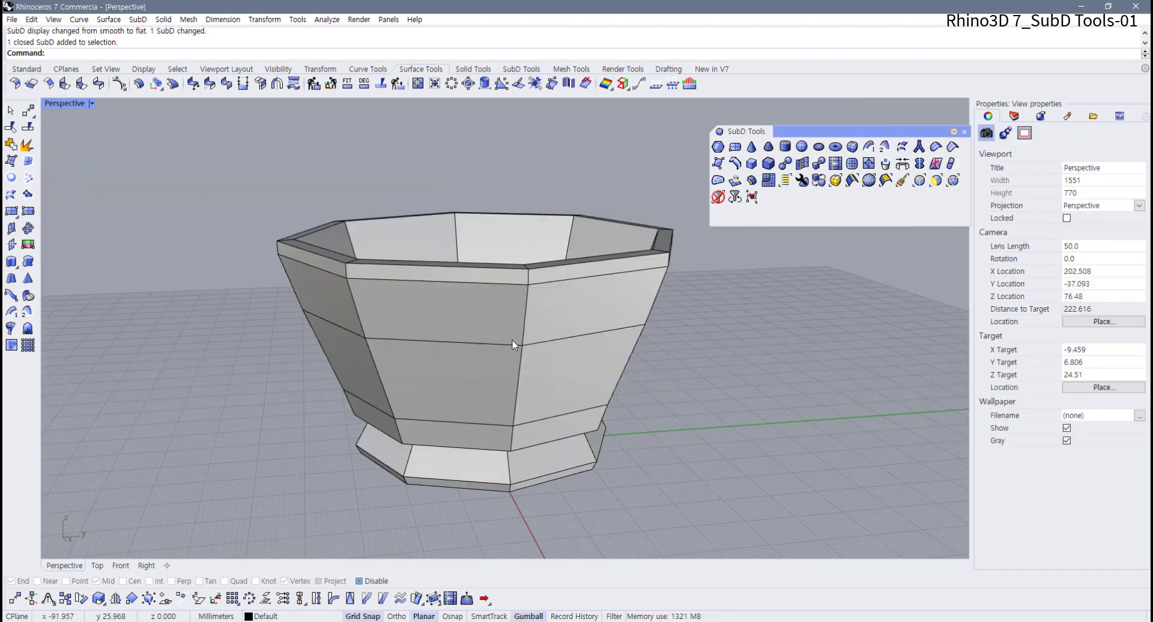
pyautogui.moveTo(514, 344); pyautogui.dragTo(528, 288, button='right')
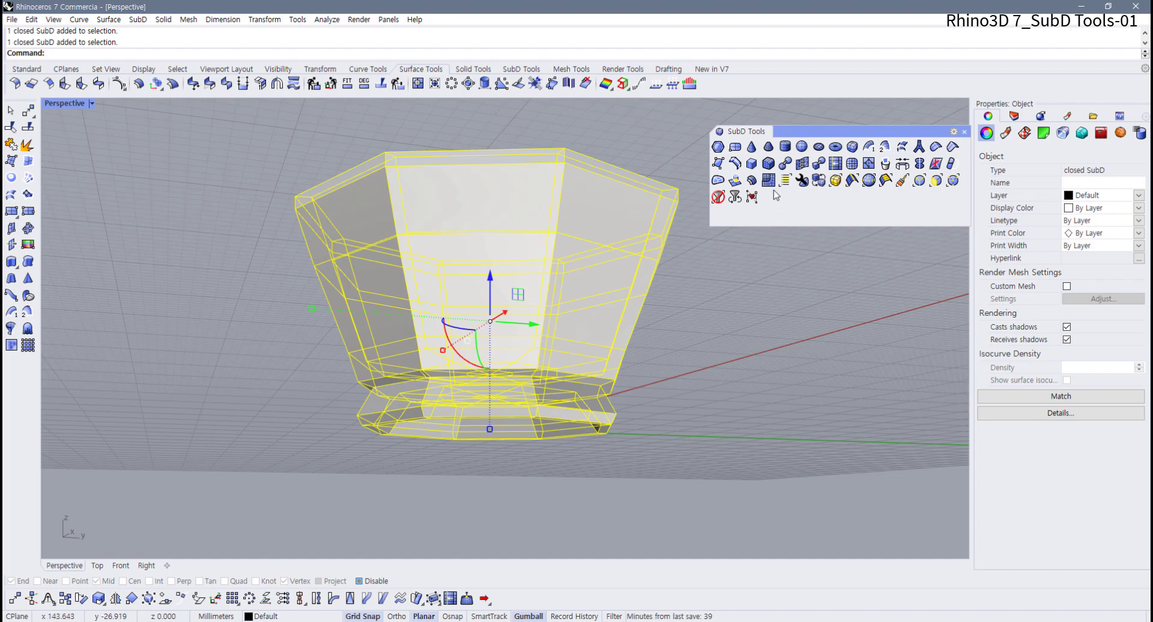
pyautogui.moveTo(637, 446); pyautogui.dragTo(622, 492, button='right')
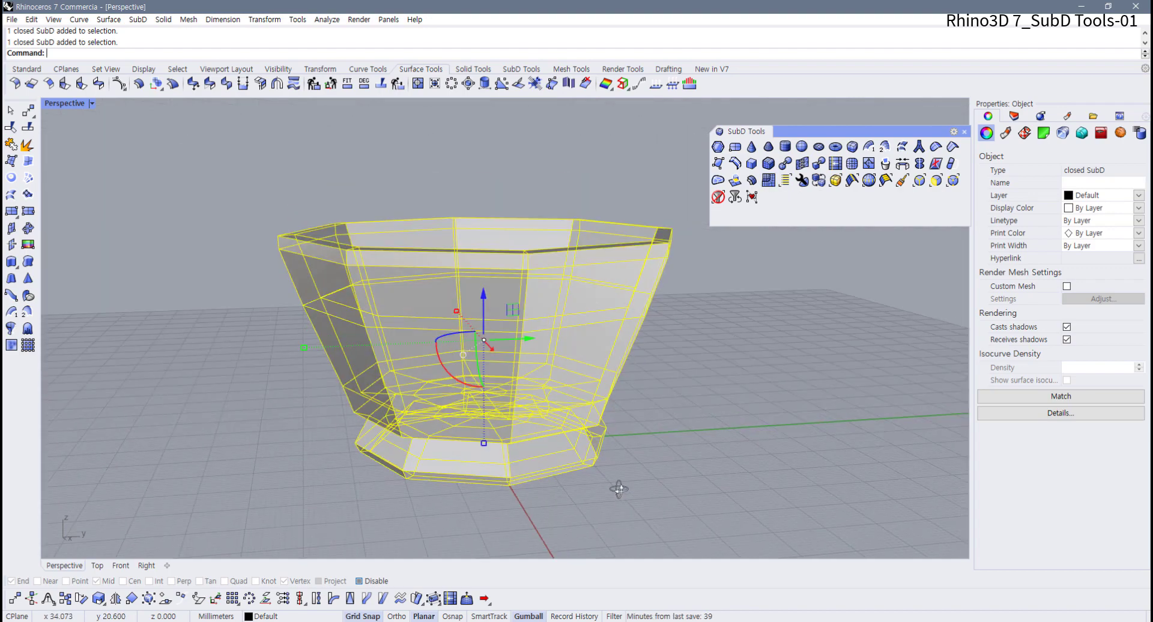
# - Select the SubD bowl in flat display and open the QuadRemesh options, placing the dialog clear of the model
pyautogui.press('Tab')
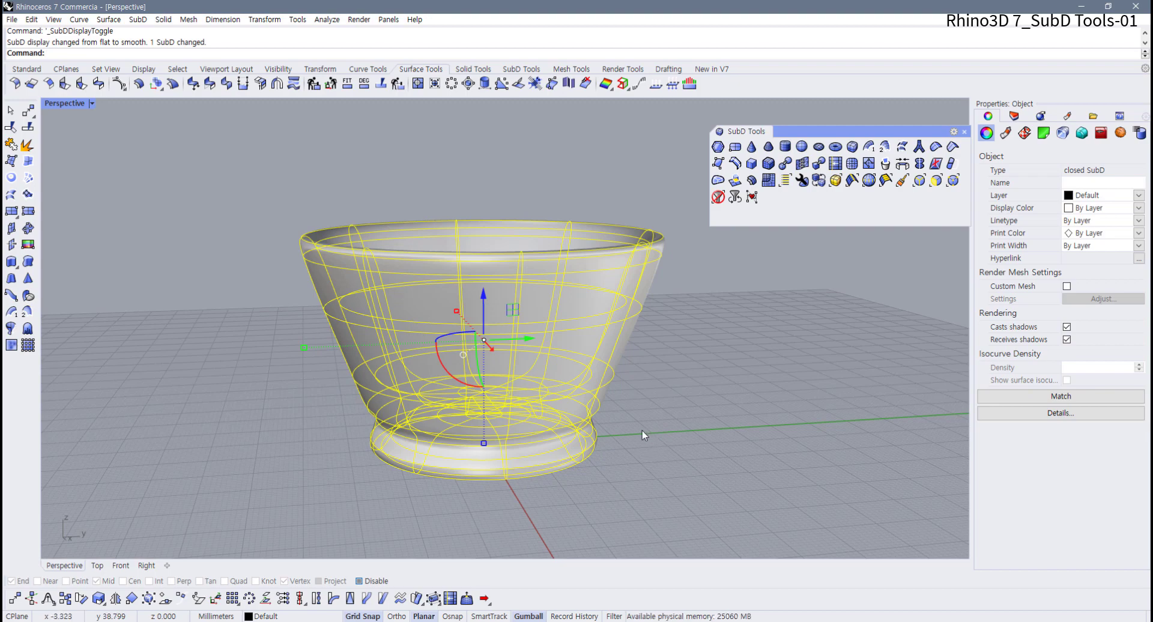
pyautogui.press('Escape')
pyautogui.hotkey('ctrl', 'a')
pyautogui.press('Tab')
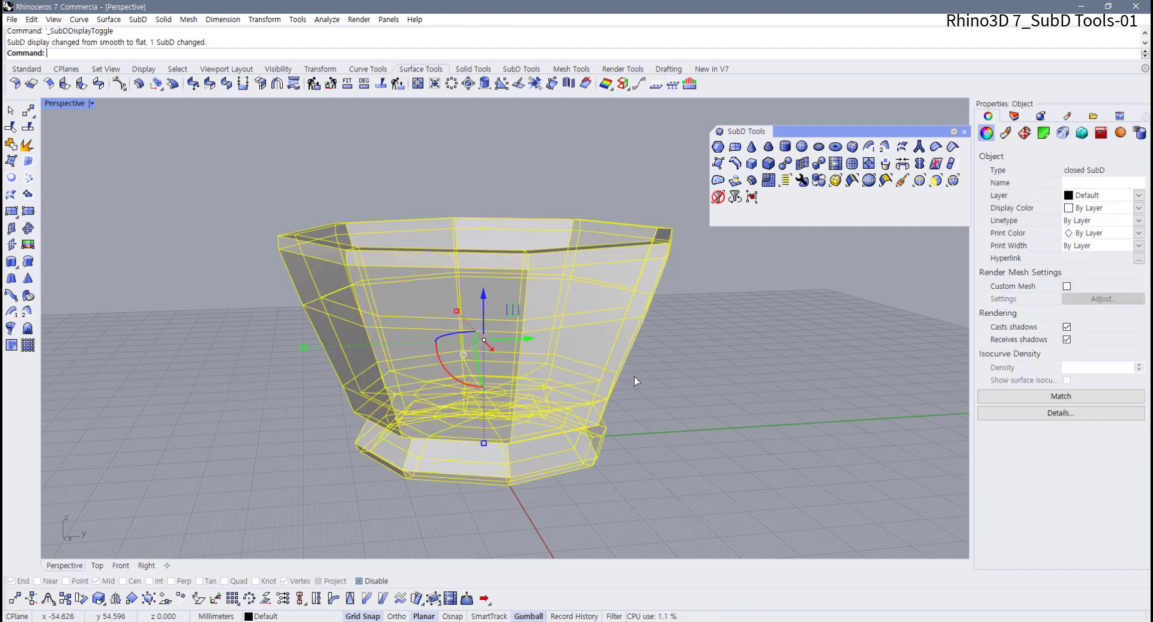
pyautogui.click(769, 180)
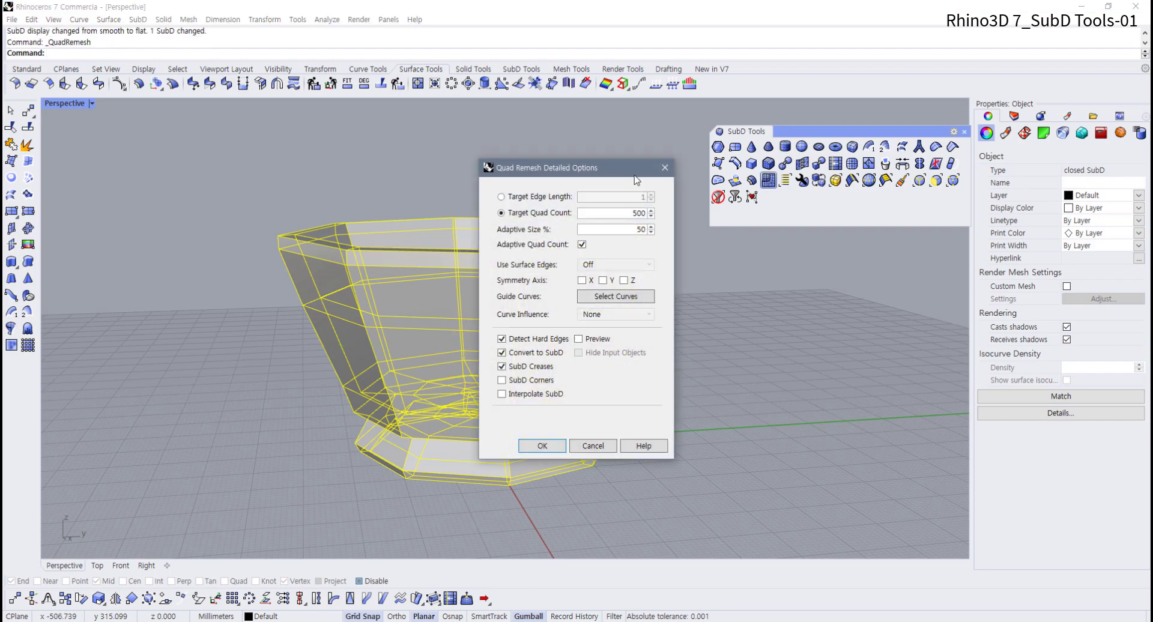
pyautogui.moveTo(575, 170); pyautogui.dragTo(206, 175)
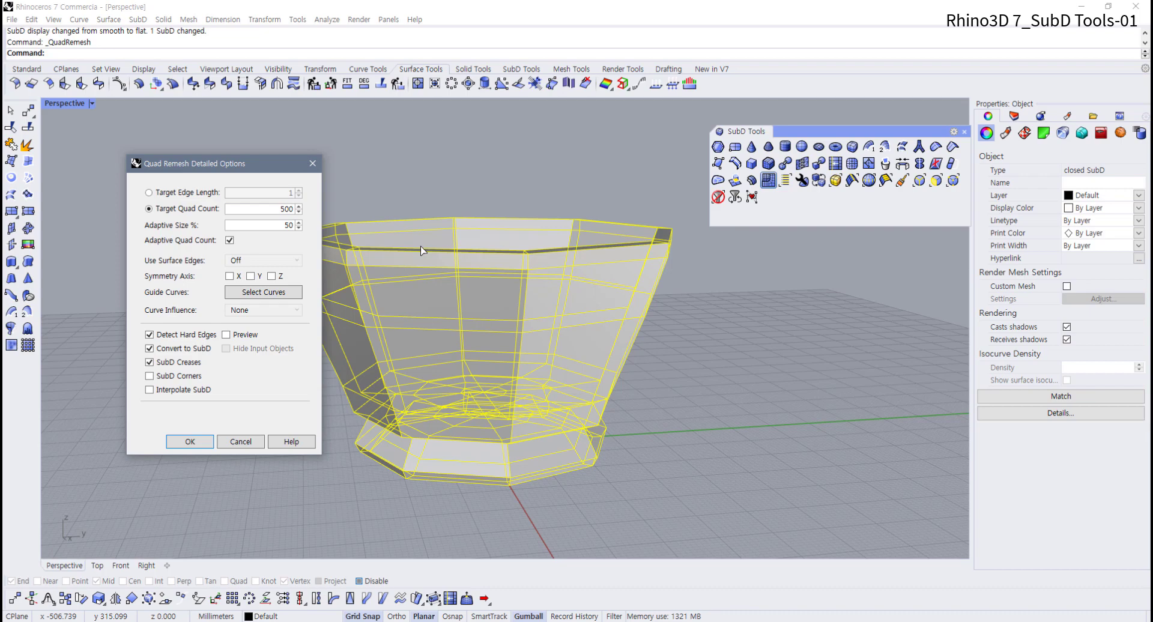
pyautogui.moveTo(394, 267); pyautogui.dragTo(453, 257, button='right')
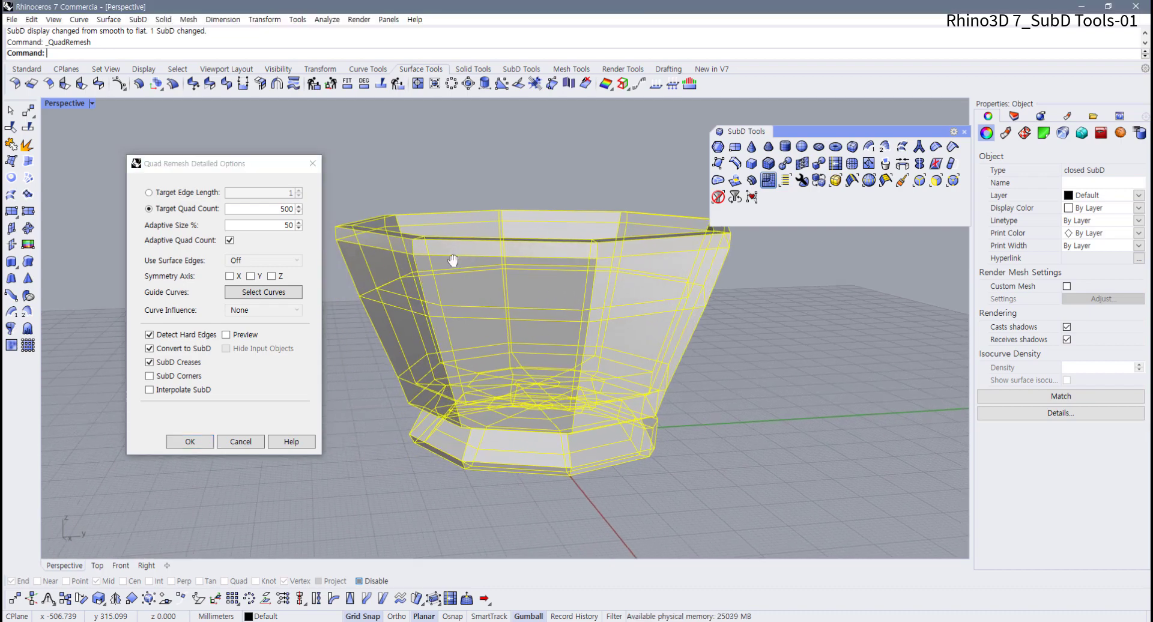
# - Preview the quad remesh with a target quad count of 50 and Convert to SubD disabled
pyautogui.doubleClick(286, 210)
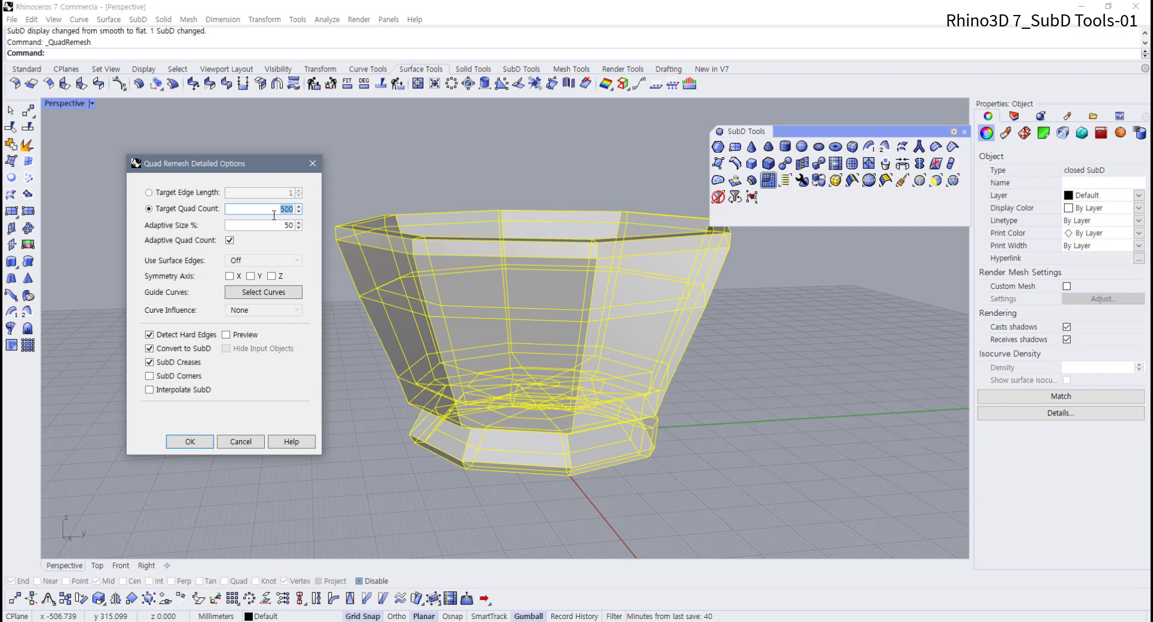
pyautogui.write('50')
pyautogui.click(150, 349)
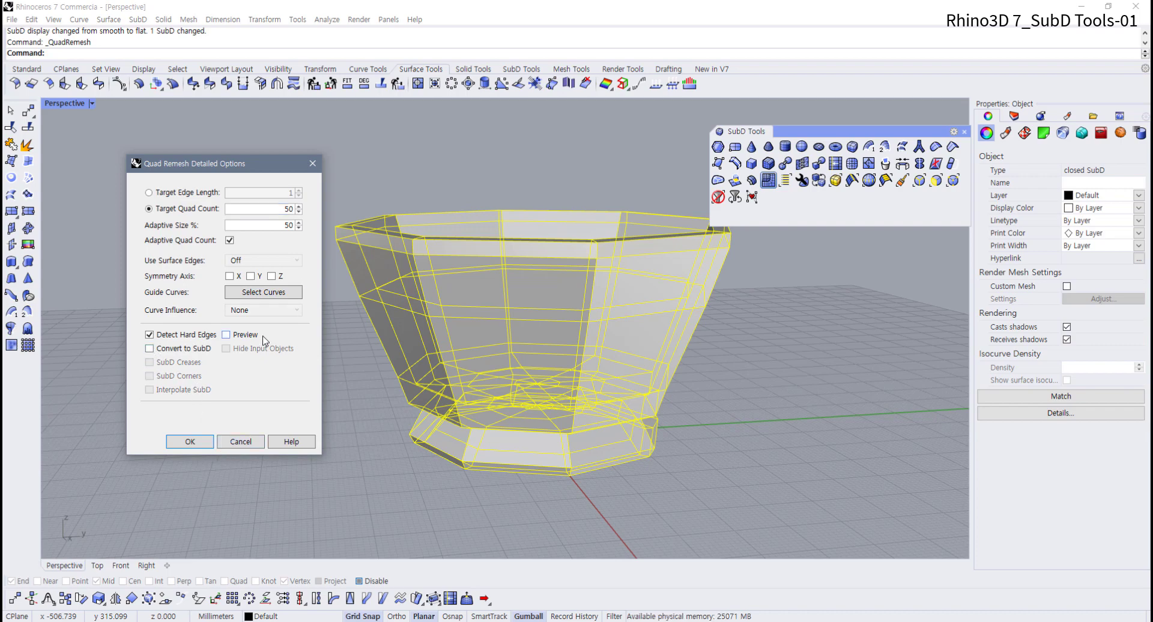
pyautogui.click(226, 335)
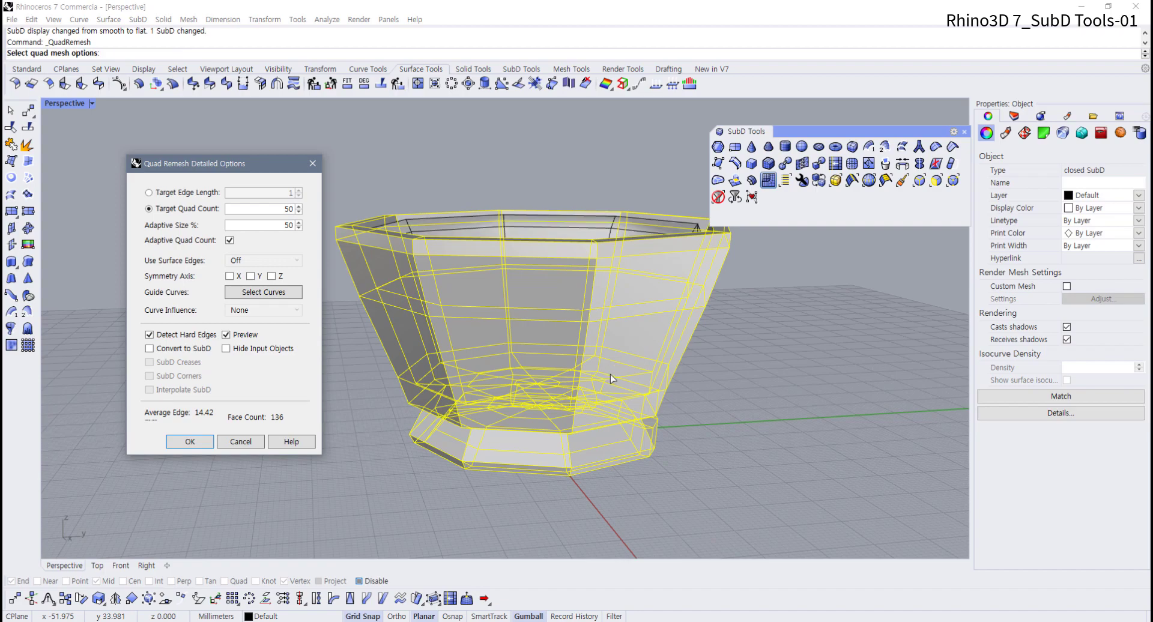
pyautogui.moveTo(531, 339)
pyautogui.mouseDown(button='right')
pyautogui.moveTo(461, 323)
pyautogui.moveTo(471, 273)
pyautogui.moveTo(499, 288)
pyautogui.moveTo(564, 288)
pyautogui.moveTo(566, 325)
pyautogui.moveTo(571, 307)
pyautogui.moveTo(536, 352)
pyautogui.mouseUp(button='right')
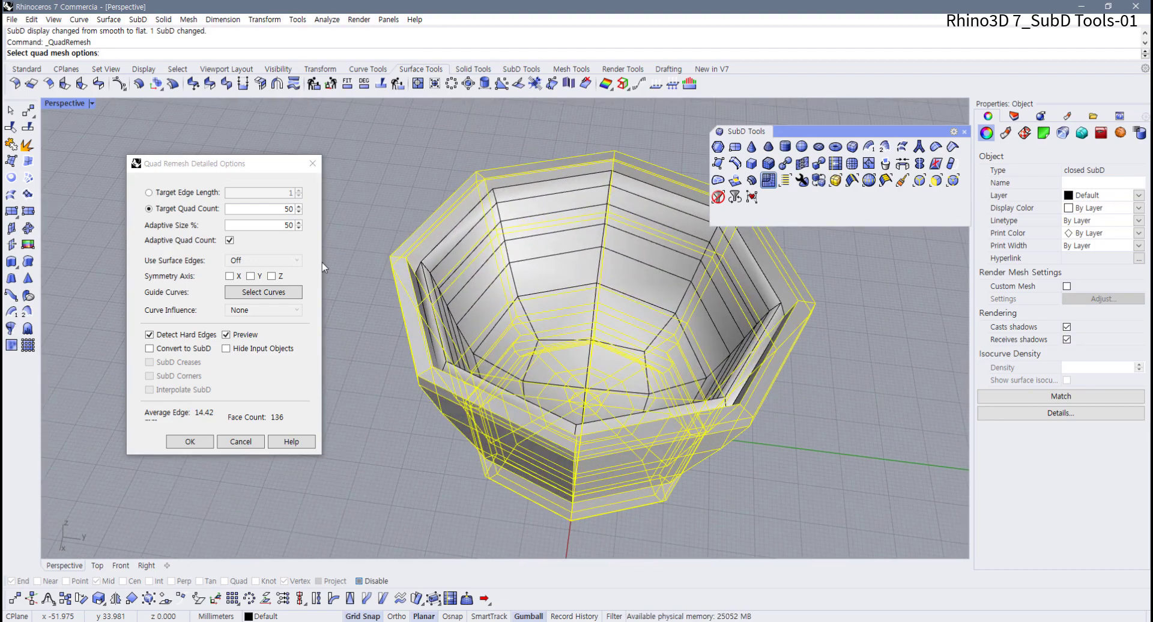
# - Raise the target quad count to 500 and examine the denser quad mesh preview
pyautogui.moveTo(281, 209); pyautogui.dragTo(294, 209)
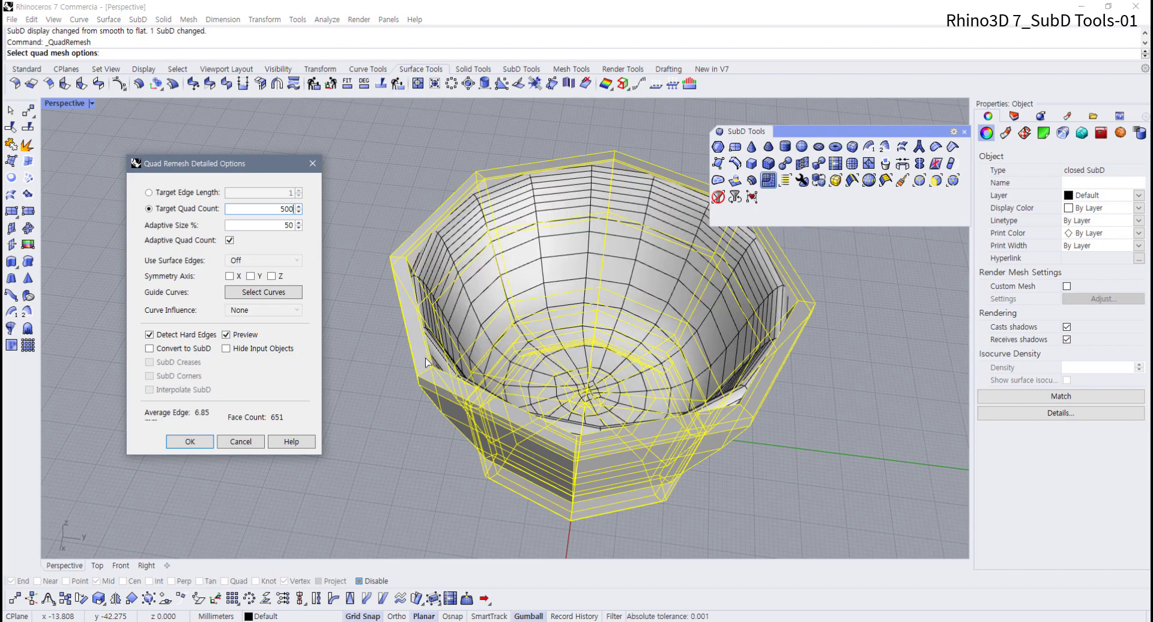
pyautogui.moveTo(534, 382); pyautogui.dragTo(464, 357, button='right')
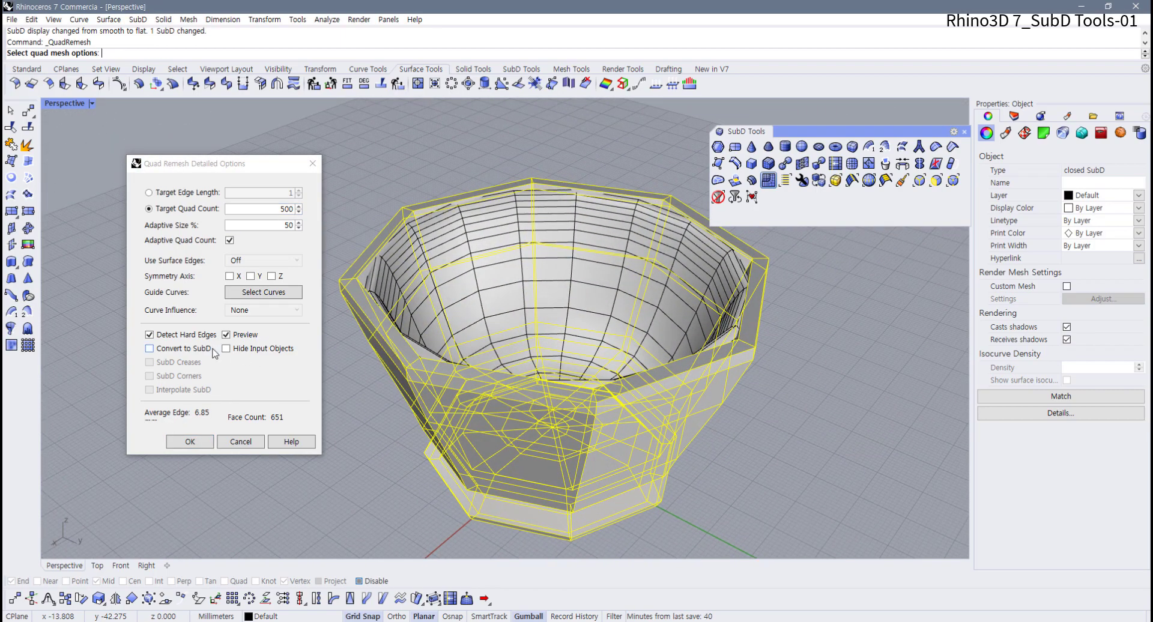
# - Create the quad remesh with Convert to SubD enabled and move the remeshed bowl beside the original
pyautogui.click(163, 350)
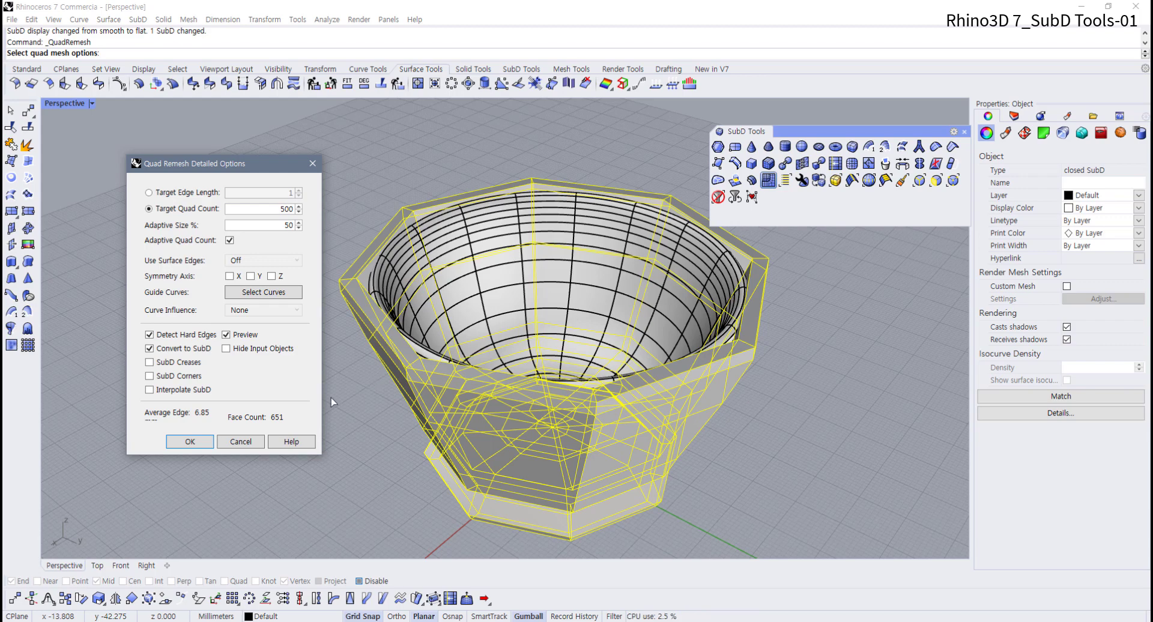
pyautogui.click(191, 442)
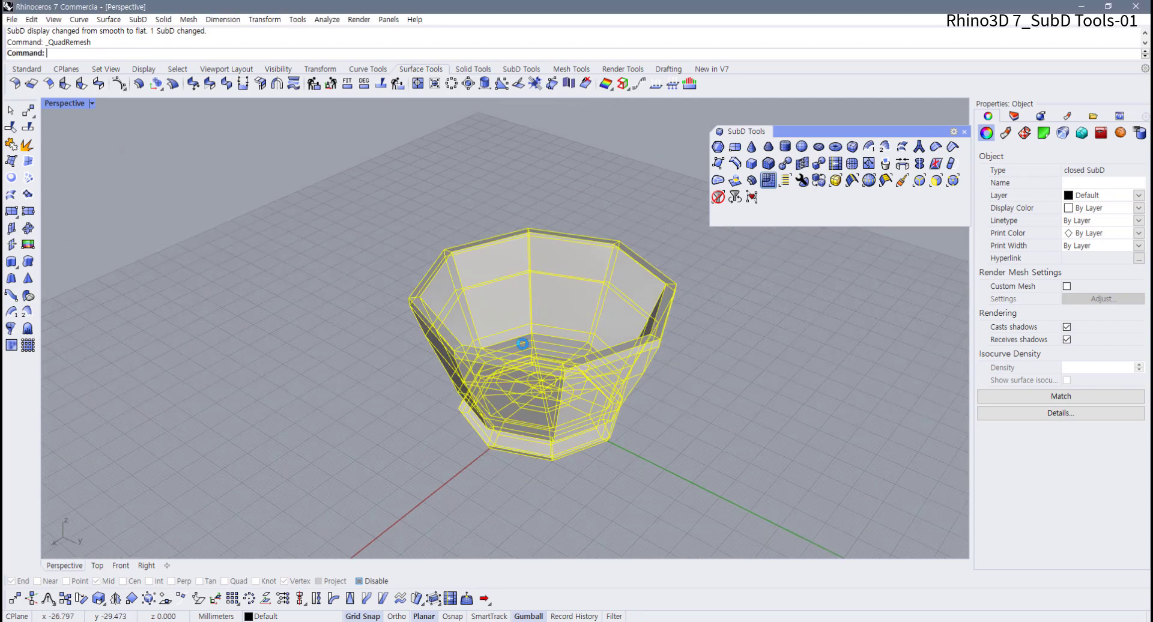
pyautogui.moveTo(522, 343); pyautogui.dragTo(437, 394, button='right')
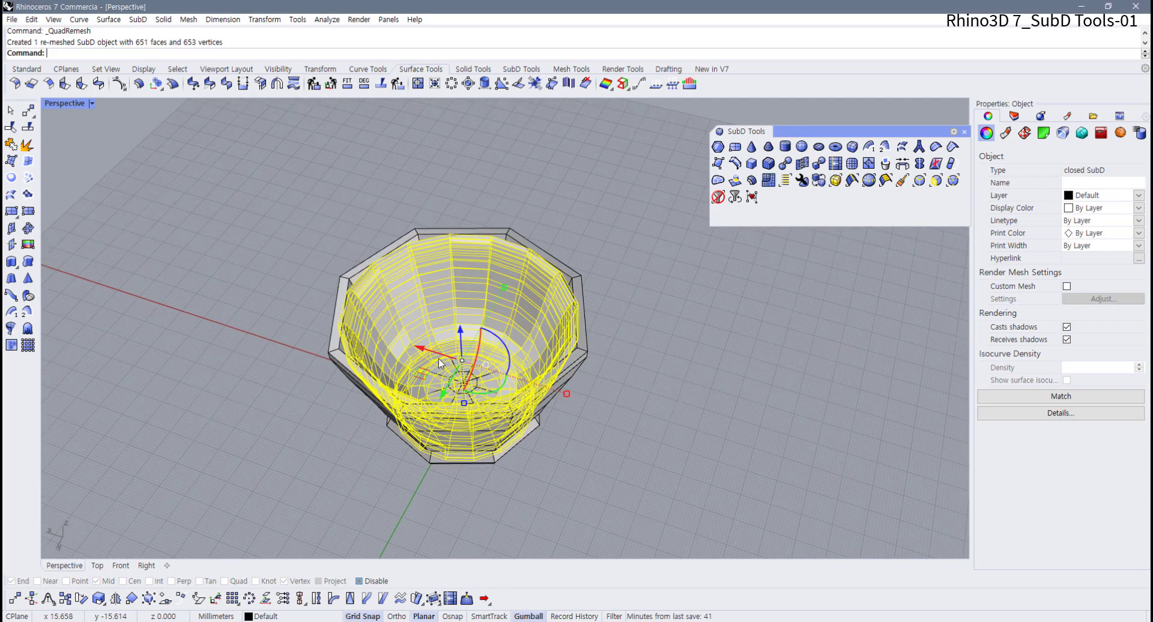
pyautogui.moveTo(440, 362); pyautogui.dragTo(174, 301)
pyautogui.click(275, 434)
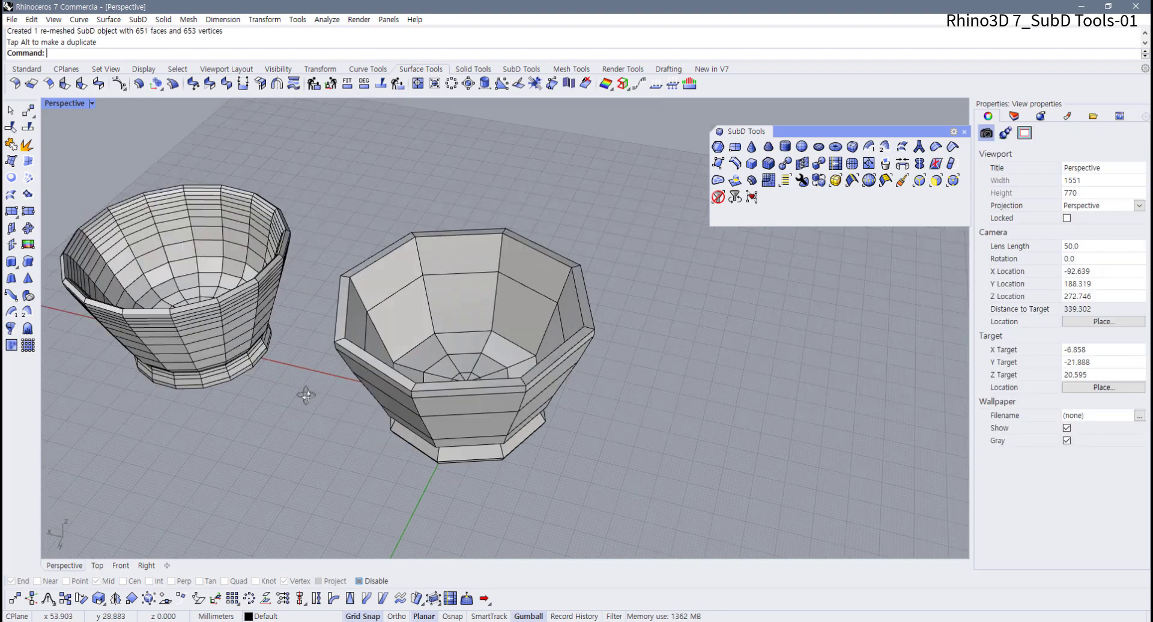
# - Toggle the SubD display to smooth and back to flat, and compare the face layout of the two bowls
pyautogui.moveTo(306, 395); pyautogui.dragTo(384, 381, button='right')
pyautogui.press('Tab')
pyautogui.press('Tab')
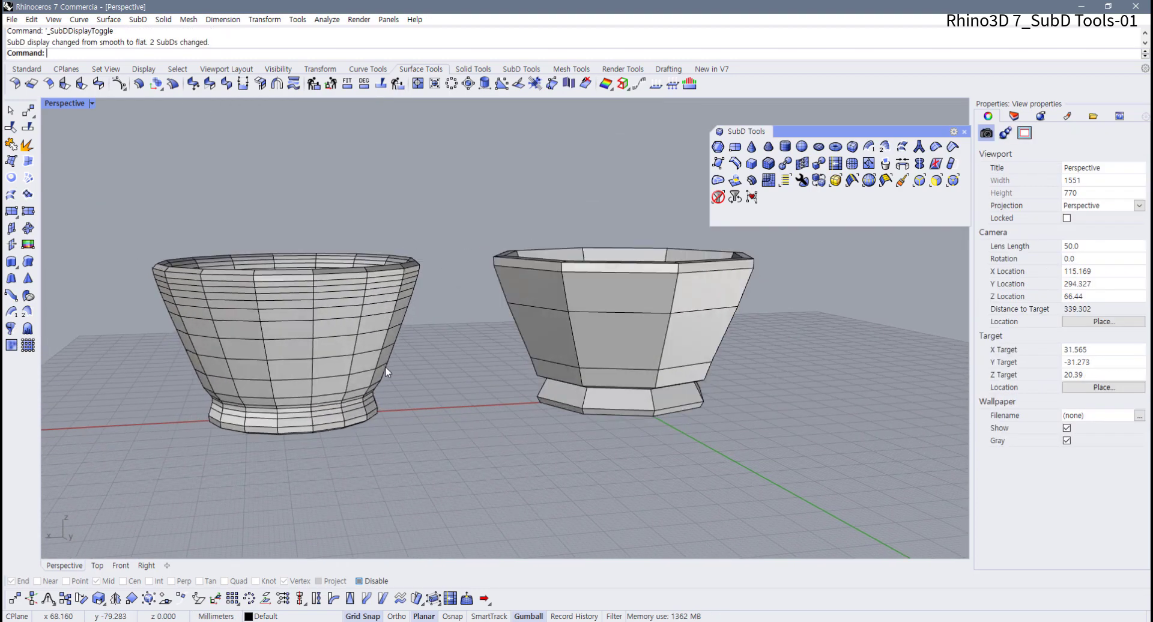
pyautogui.click(385, 367)
pyautogui.scroll(5, 315, 354)
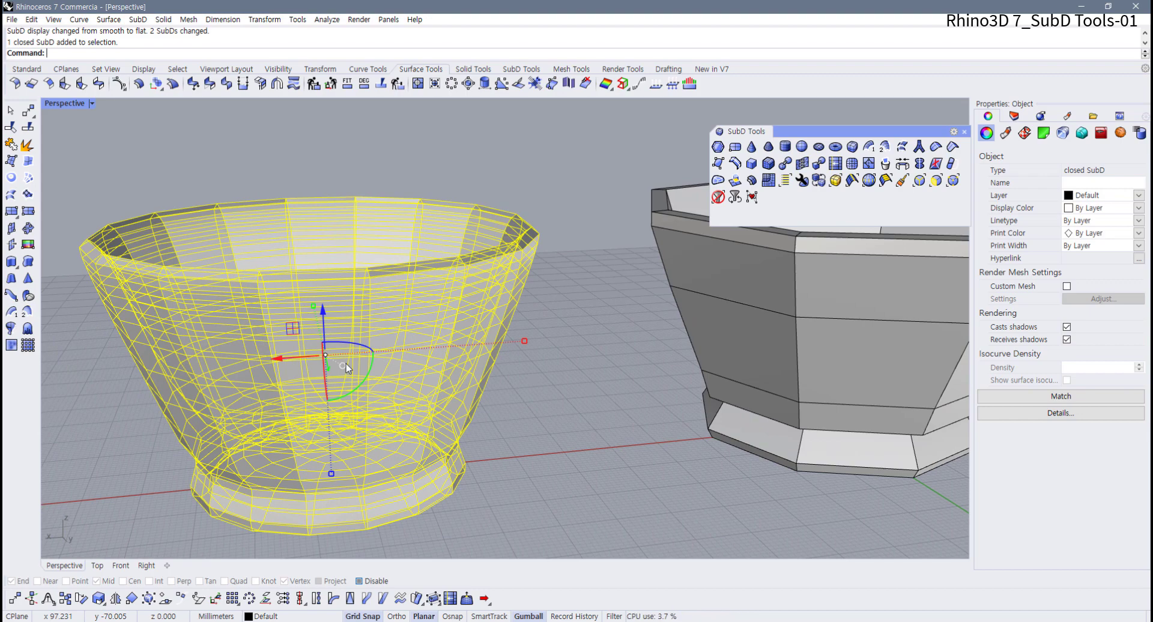
pyautogui.moveTo(347, 363); pyautogui.dragTo(395, 355, button='right')
pyautogui.click(658, 445)
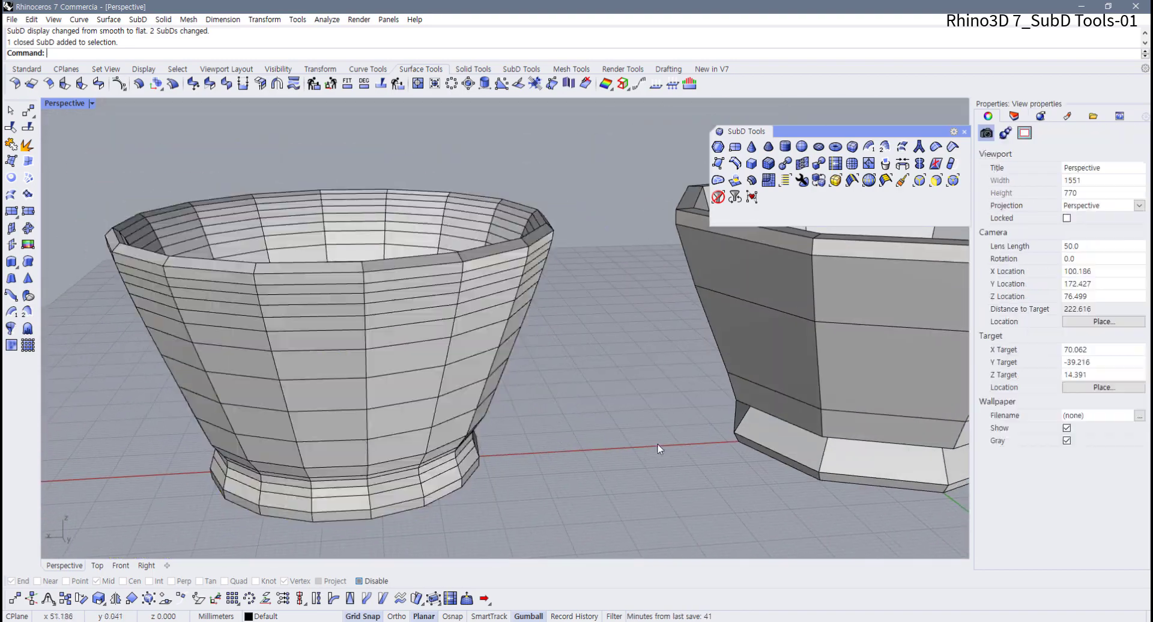
pyautogui.click(721, 422)
pyautogui.keyDown('shift'); pyautogui.moveTo(690, 417); pyautogui.dragTo(751, 401, button='right'); pyautogui.keyUp('shift')
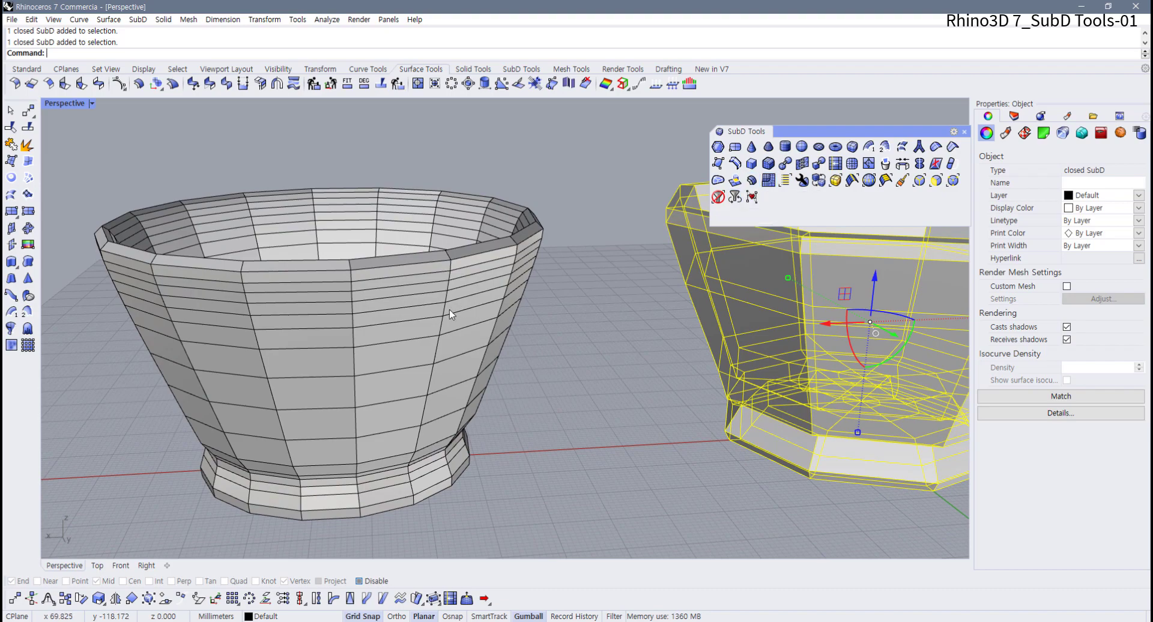
# - Delete the remeshed bowl, keeping the original faceted SubD bowl
pyautogui.scroll(1, 444, 313)
pyautogui.click(395, 391)
pyautogui.moveTo(394, 392); pyautogui.dragTo(160, 359, button='right')
pyautogui.press('Delete')
pyautogui.scroll(-3, 445, 350)
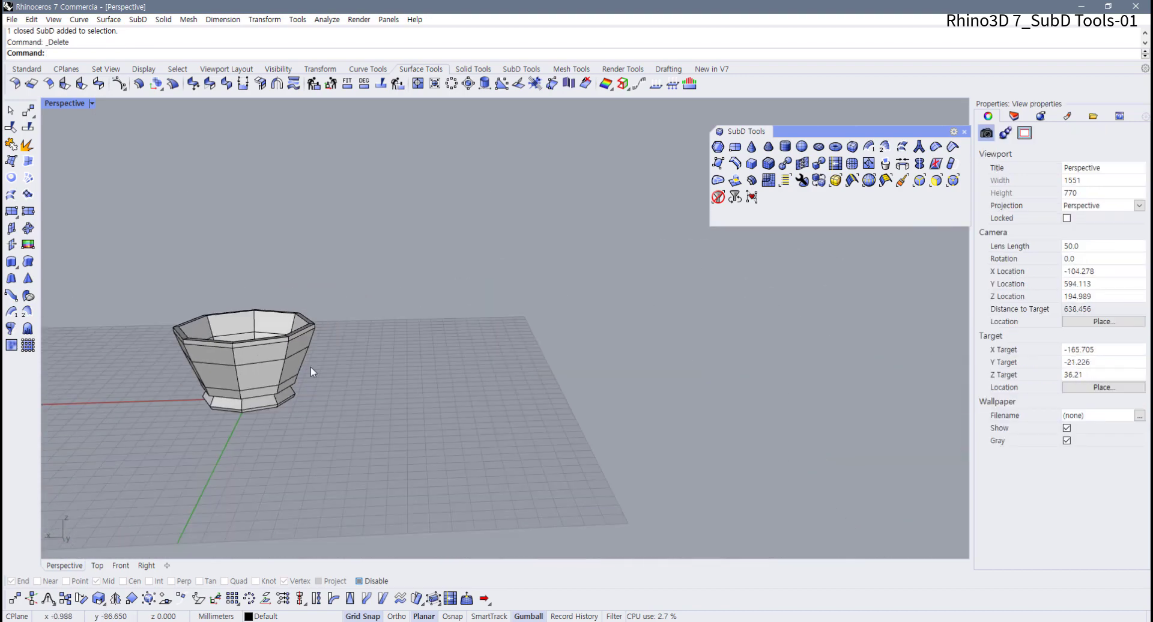
pyautogui.scroll(8, 311, 367)
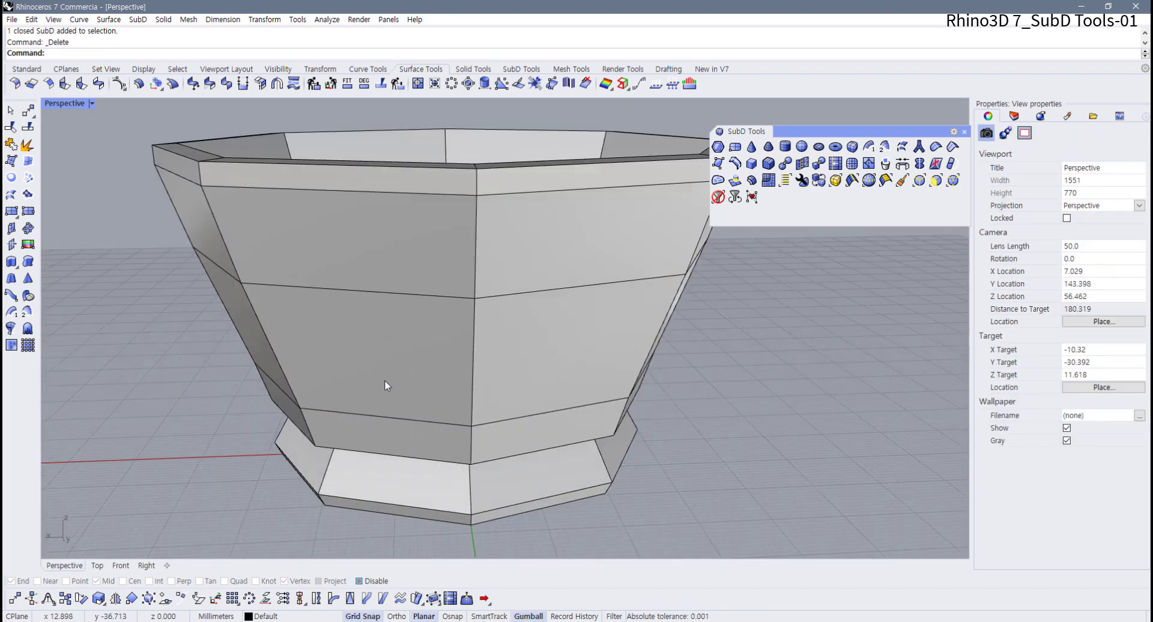
pyautogui.moveTo(385, 379); pyautogui.dragTo(391, 419, button='right')
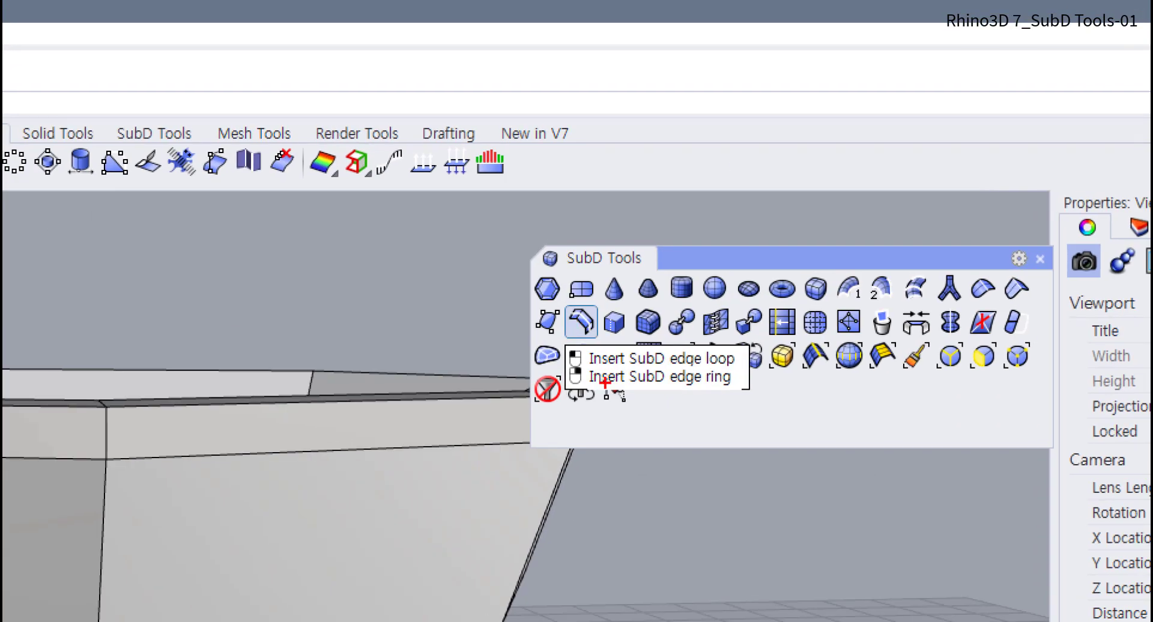
# - Try to insert SubD edge loops from the bowl's middle and lower outer edge loops, with BothSides set to No
pyautogui.moveTo(676, 390)
pyautogui.mouseDown()
pyautogui.moveTo(750, 344)
pyautogui.moveTo(689, 360)
pyautogui.moveTo(721, 394)
pyautogui.moveTo(737, 346)
pyautogui.moveTo(677, 382)
pyautogui.mouseUp()
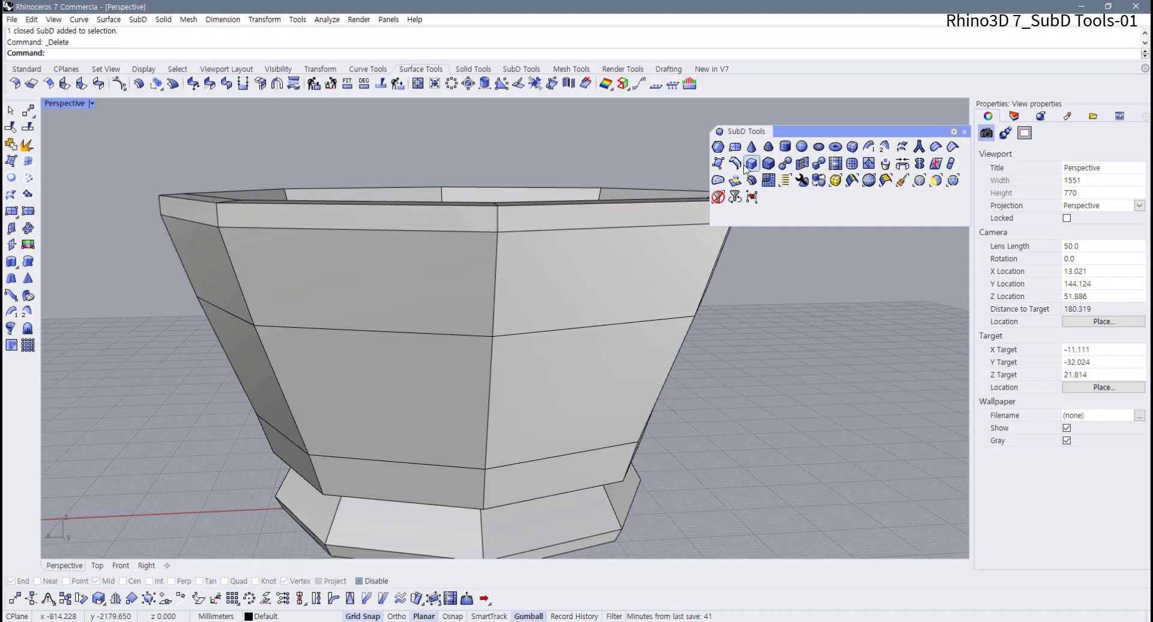
pyautogui.scroll(-4, 545, 287)
pyautogui.moveTo(542, 290)
pyautogui.mouseDown(button='right')
pyautogui.moveTo(565, 253)
pyautogui.moveTo(556, 303)
pyautogui.mouseUp(button='right')
pyautogui.scroll(3, 564, 257)
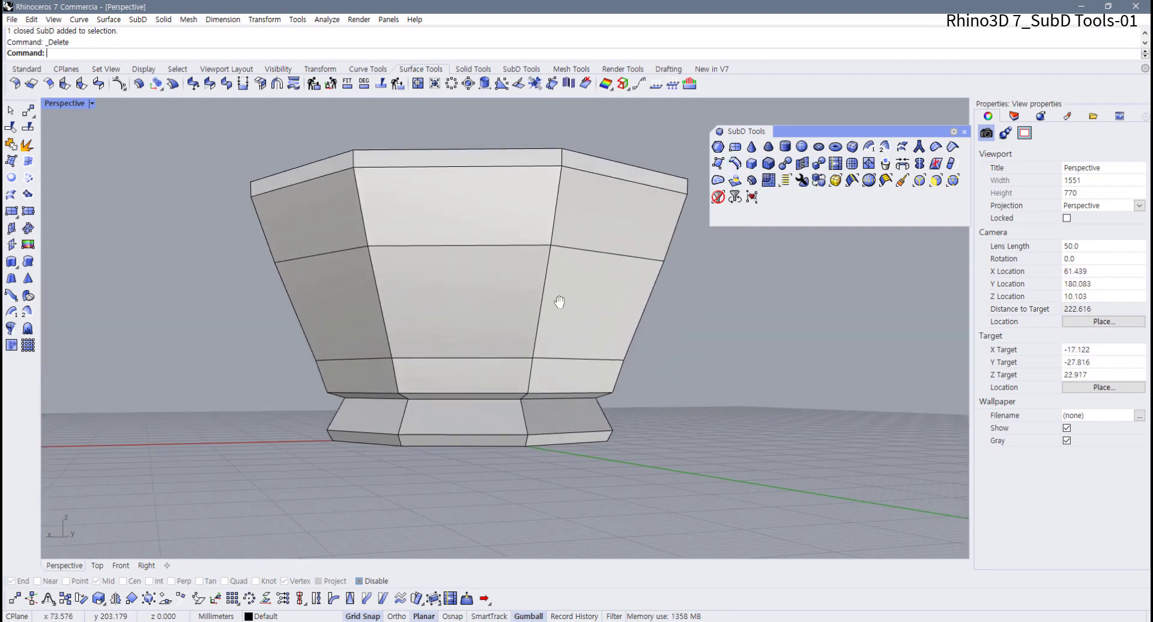
pyautogui.click(736, 168)
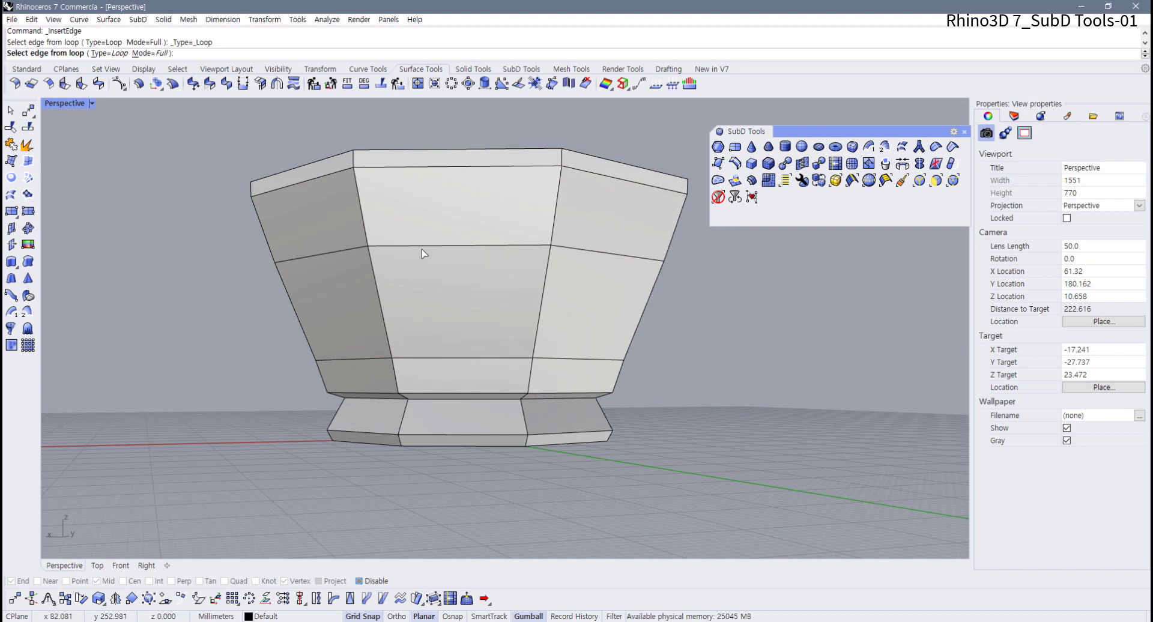
pyautogui.moveTo(363, 254); pyautogui.dragTo(402, 253, button='right')
pyautogui.moveTo(646, 256); pyautogui.dragTo(438, 287, button='right')
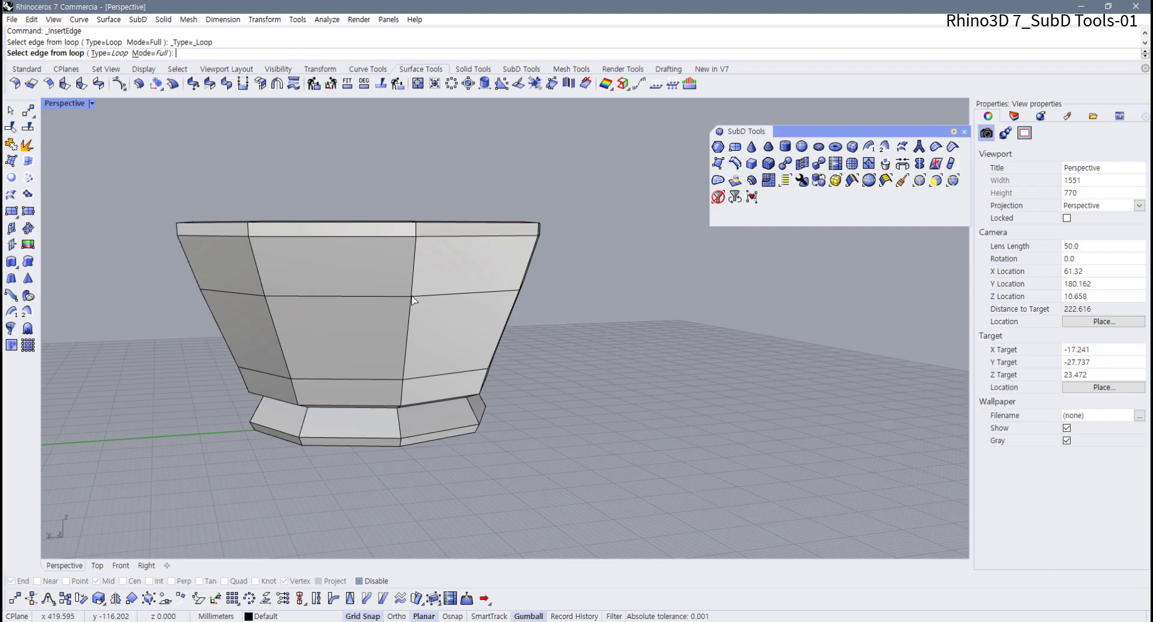
pyautogui.moveTo(415, 300); pyautogui.dragTo(449, 339, button='right')
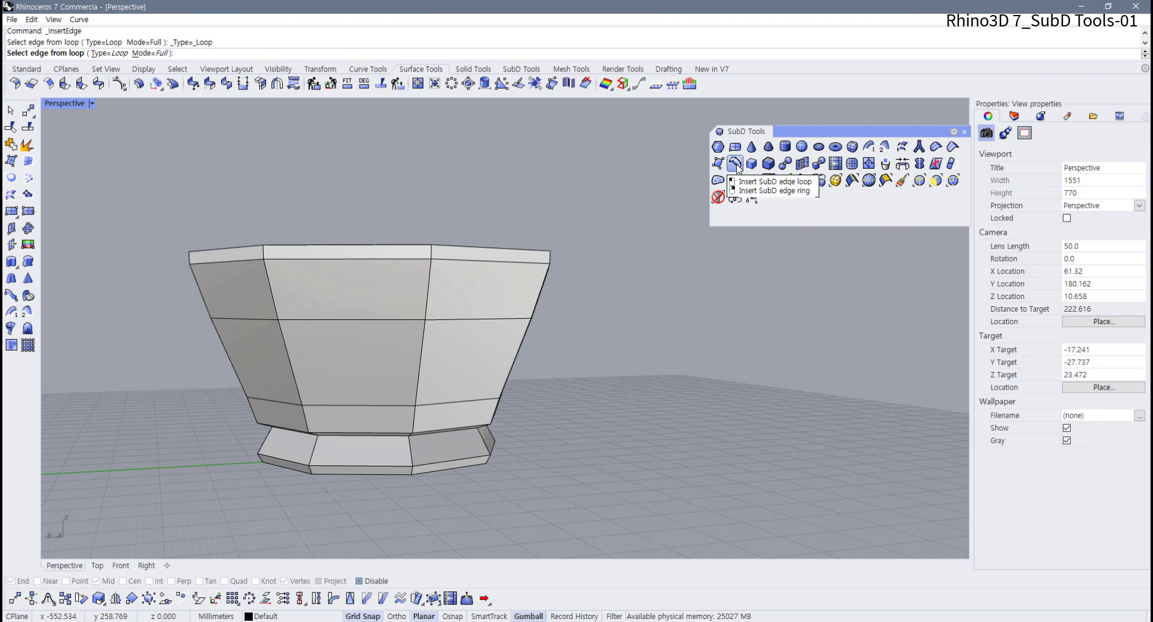
pyautogui.click(395, 320)
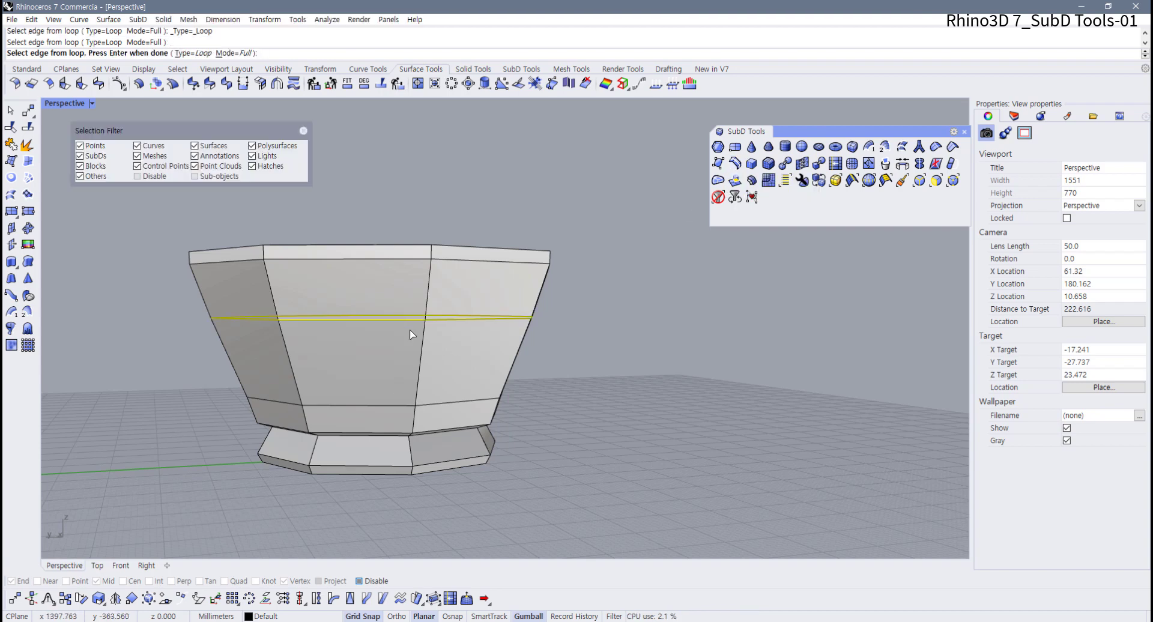
pyautogui.click(435, 403)
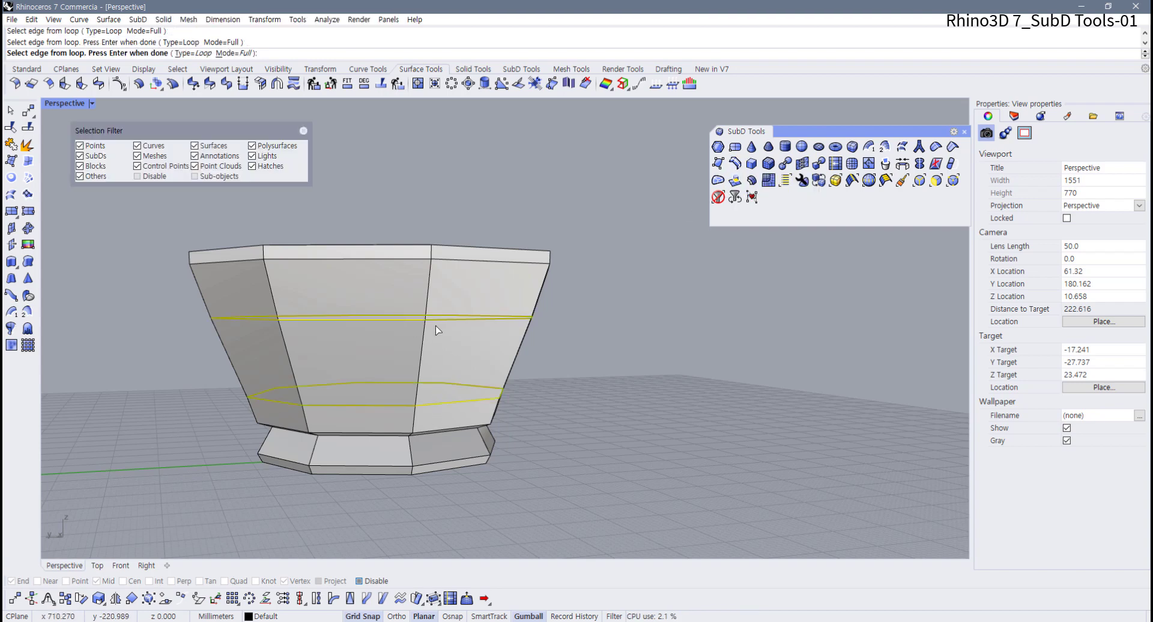
pyautogui.moveTo(438, 331); pyautogui.dragTo(381, 353, button='right')
pyautogui.press('Return')
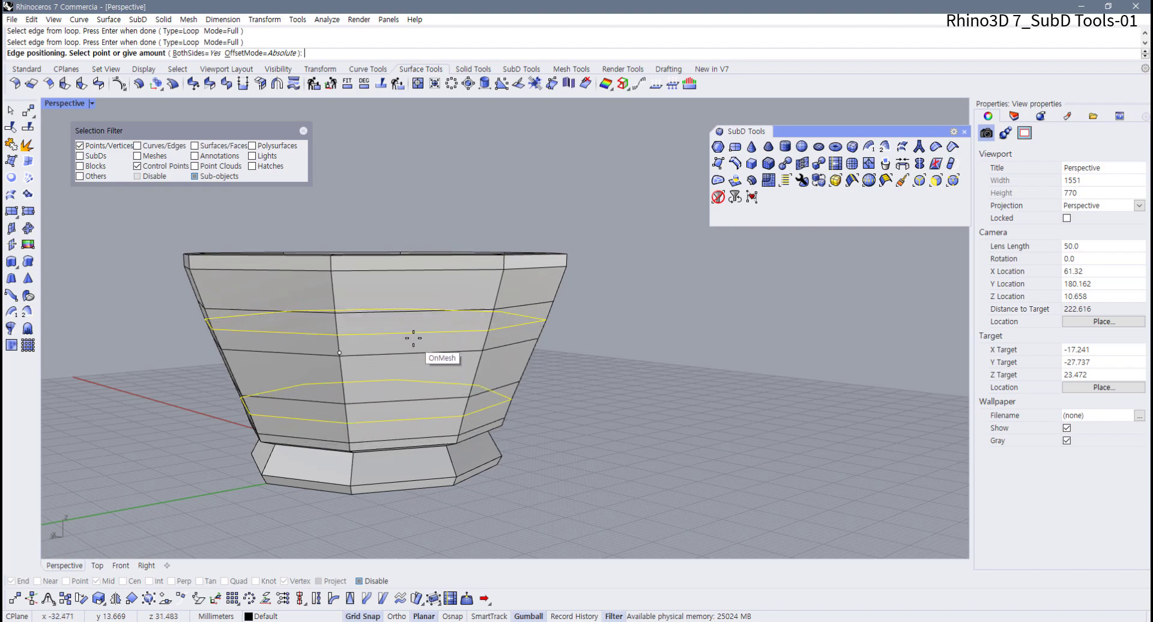
pyautogui.click(197, 53)
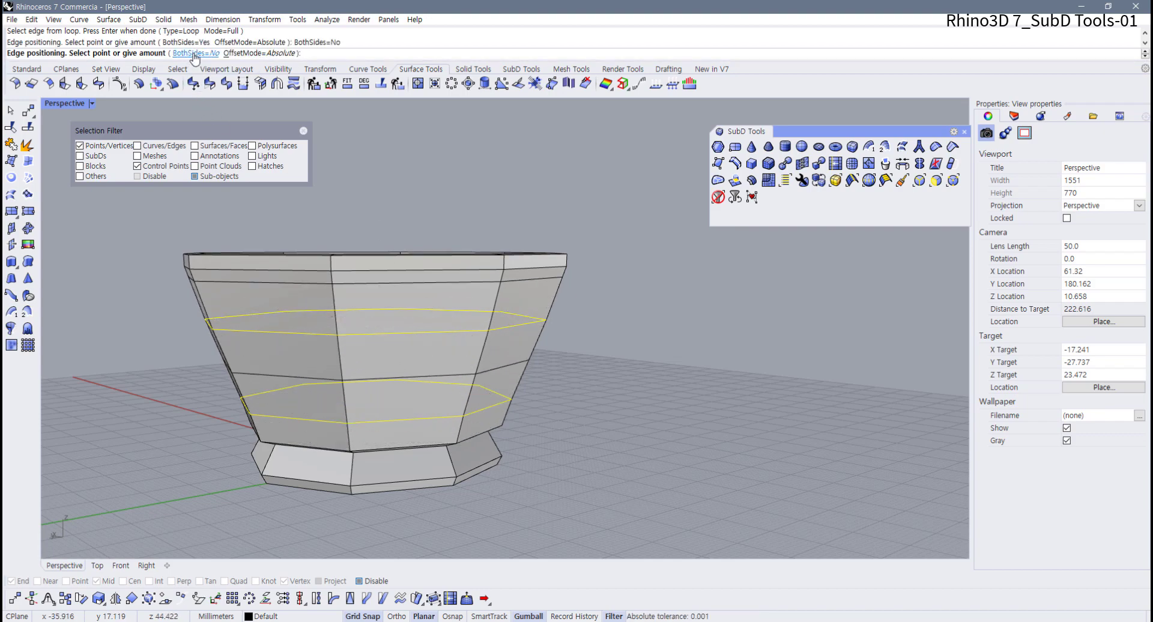
pyautogui.click(381, 329)
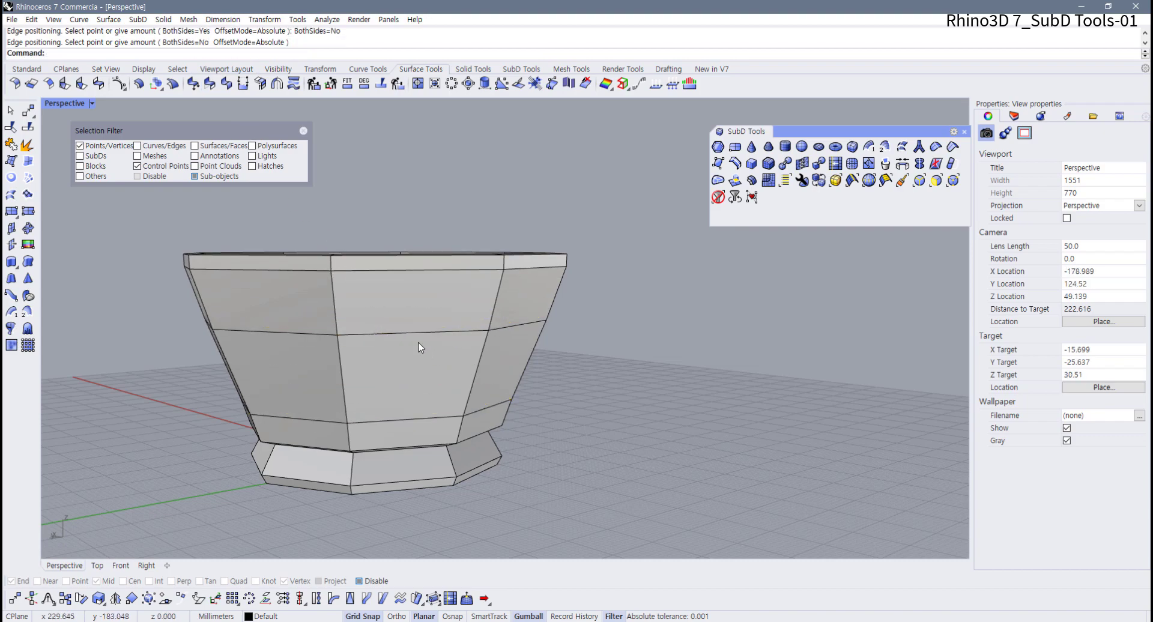
# - Insert a SubD edge loop on one side only, just below the bowl's middle outer edge loop
pyautogui.click(733, 168)
pyautogui.click(447, 333)
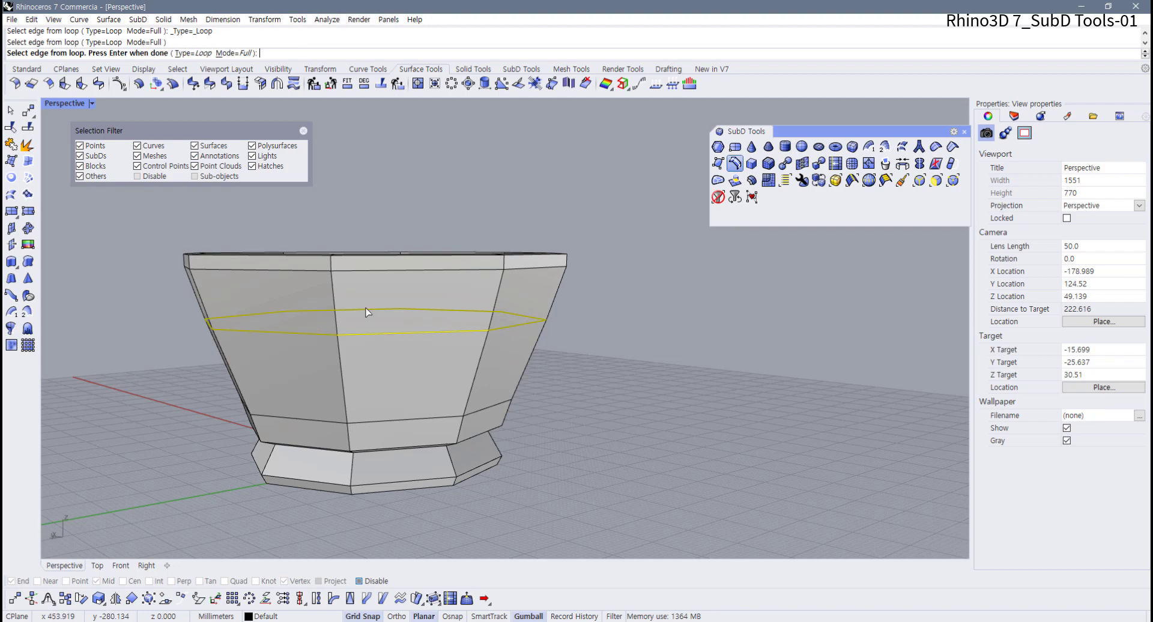
pyautogui.click(304, 130)
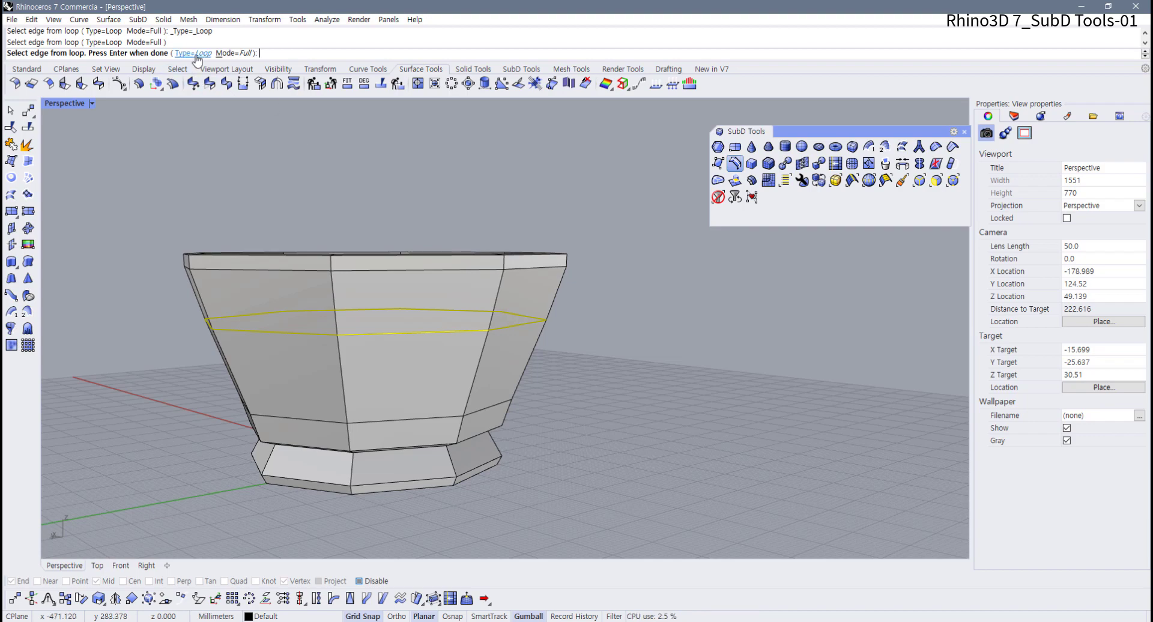
pyautogui.press('Return')
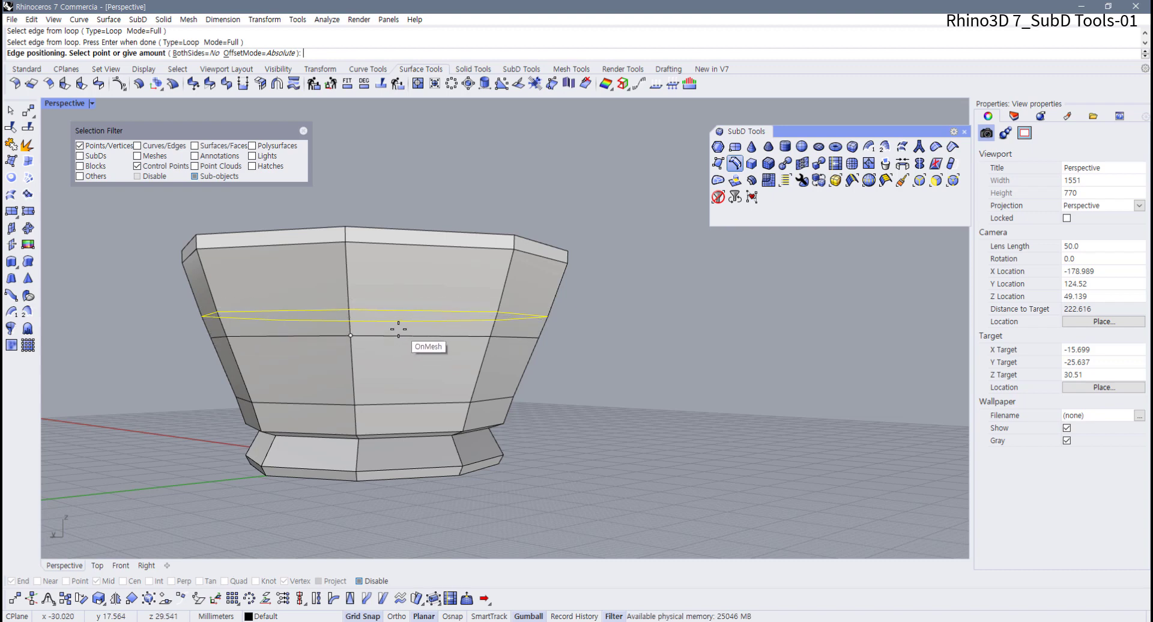
pyautogui.click(400, 348)
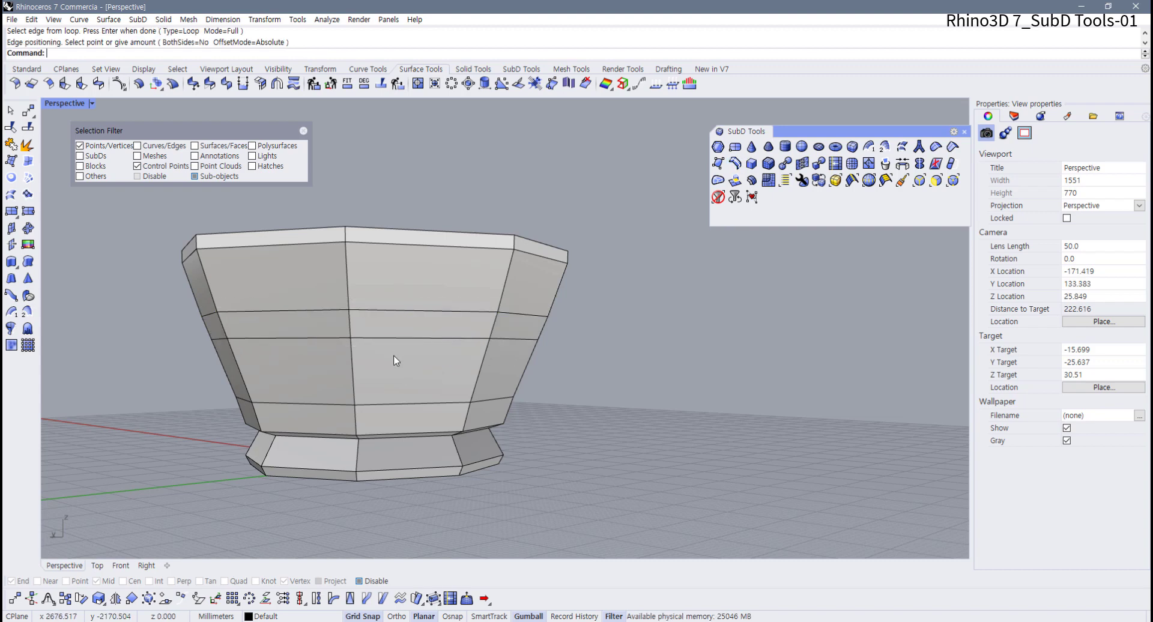
# - Insert a further edge loop below the one just added, and undo the added edge loops
pyautogui.moveTo(394, 363); pyautogui.dragTo(373, 376, button='right')
pyautogui.rightClick(361, 377)
pyautogui.click(355, 352)
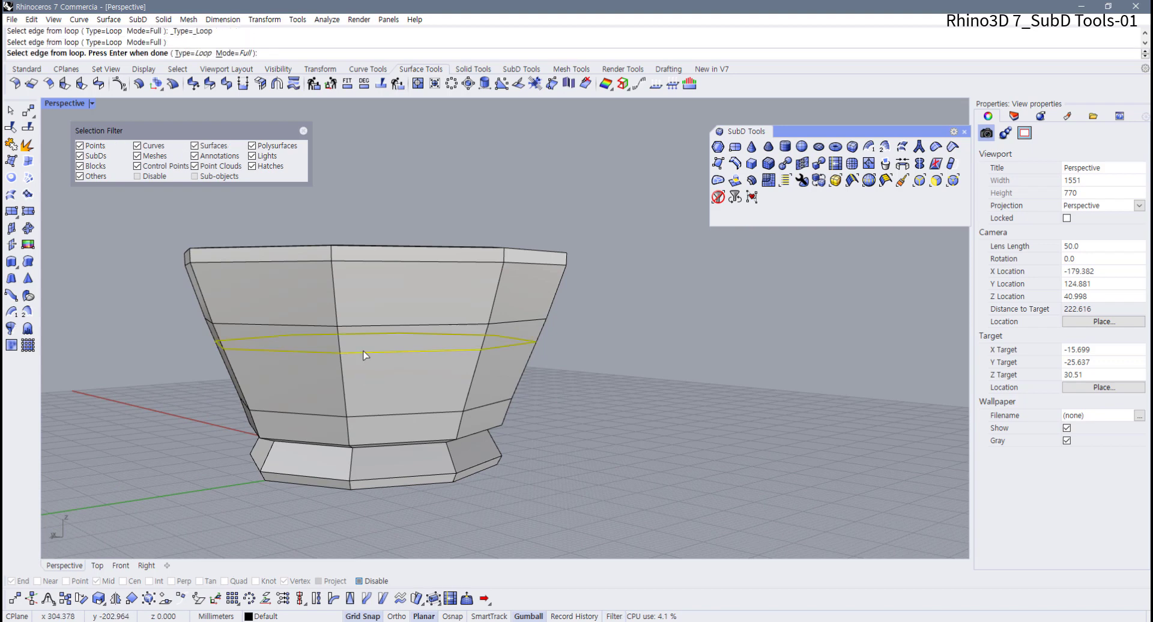
pyautogui.rightClick(367, 373)
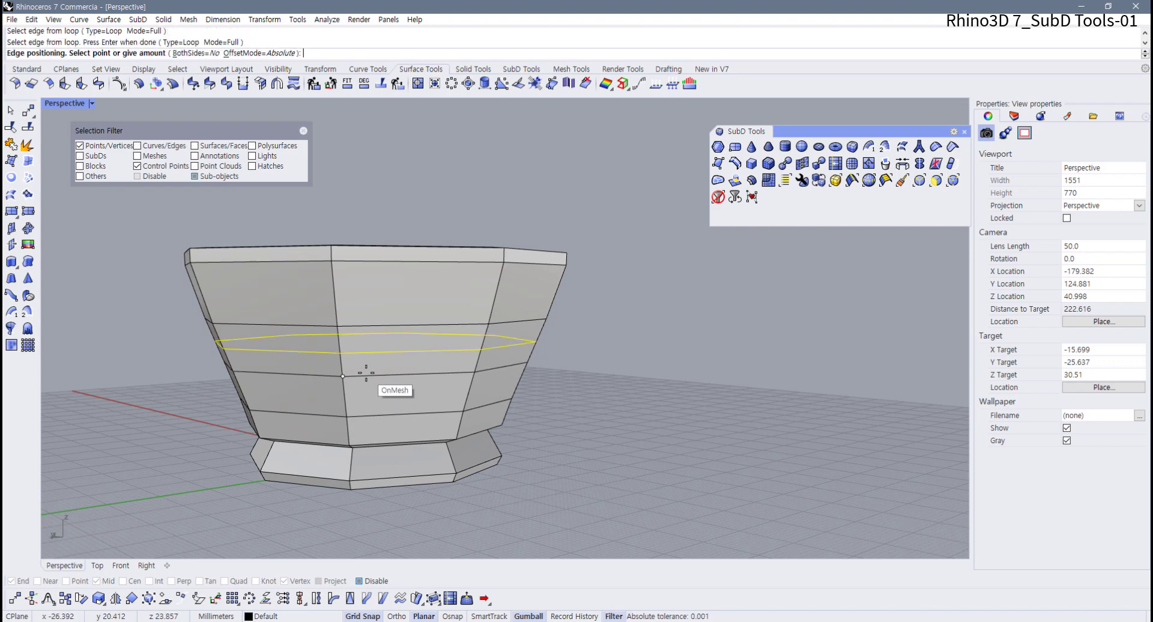
pyautogui.click(366, 375)
pyautogui.hotkey('ctrl', 'z')
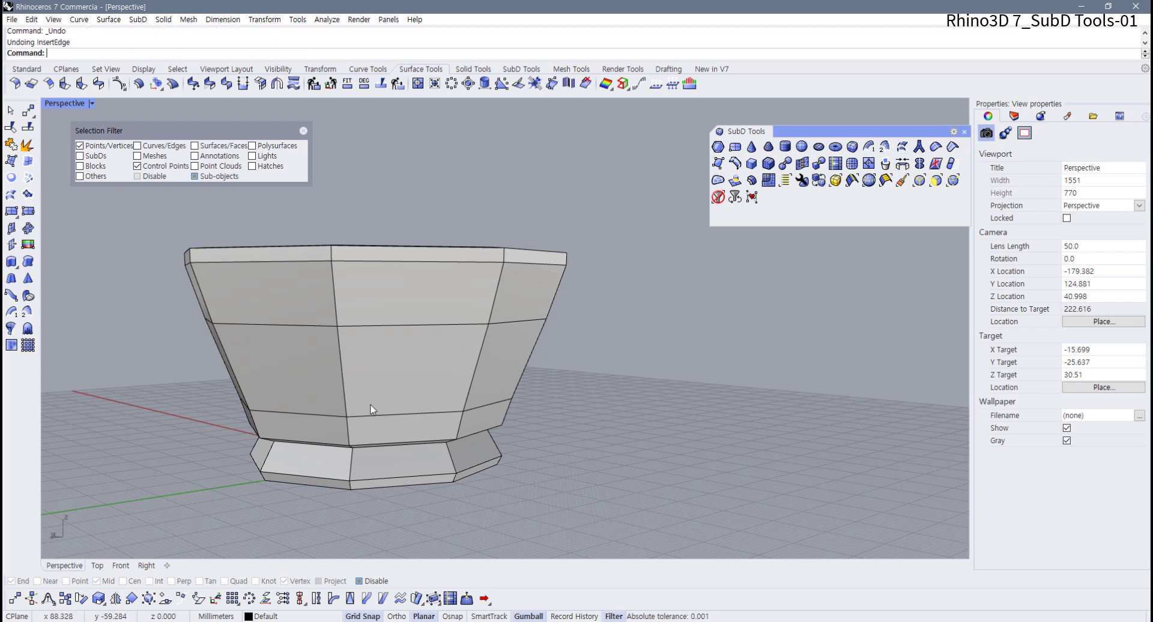
# - Enable object snaps with End and Vertex turned off, leaving only Mid active
pyautogui.moveTo(369, 410); pyautogui.dragTo(371, 375, button='right')
pyautogui.click(359, 582)
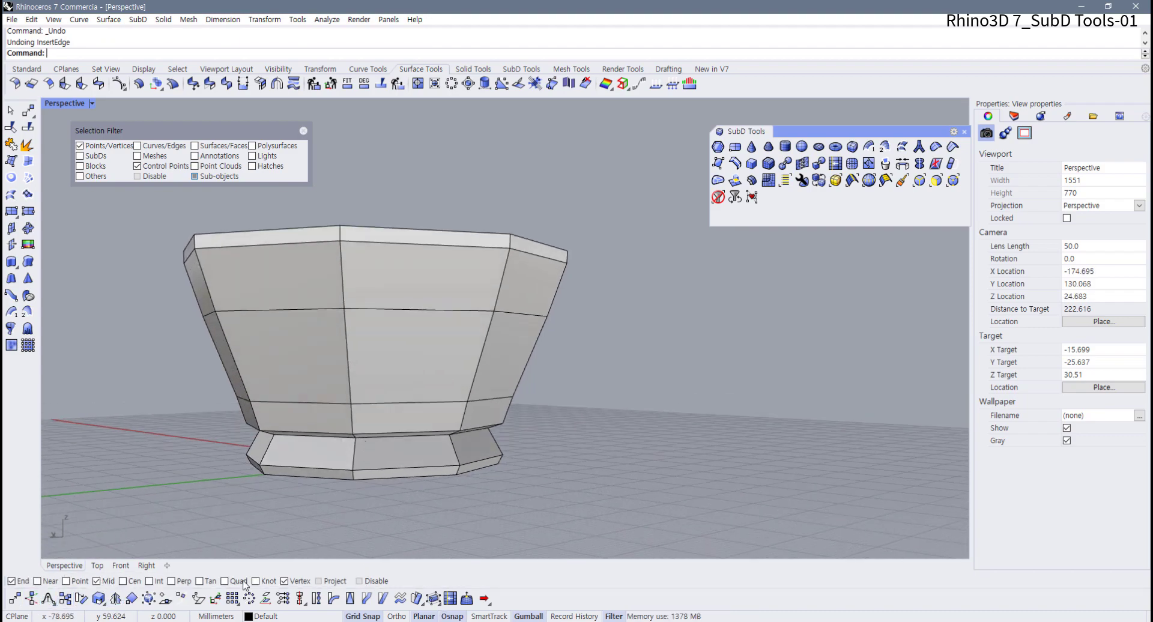
pyautogui.click(284, 582)
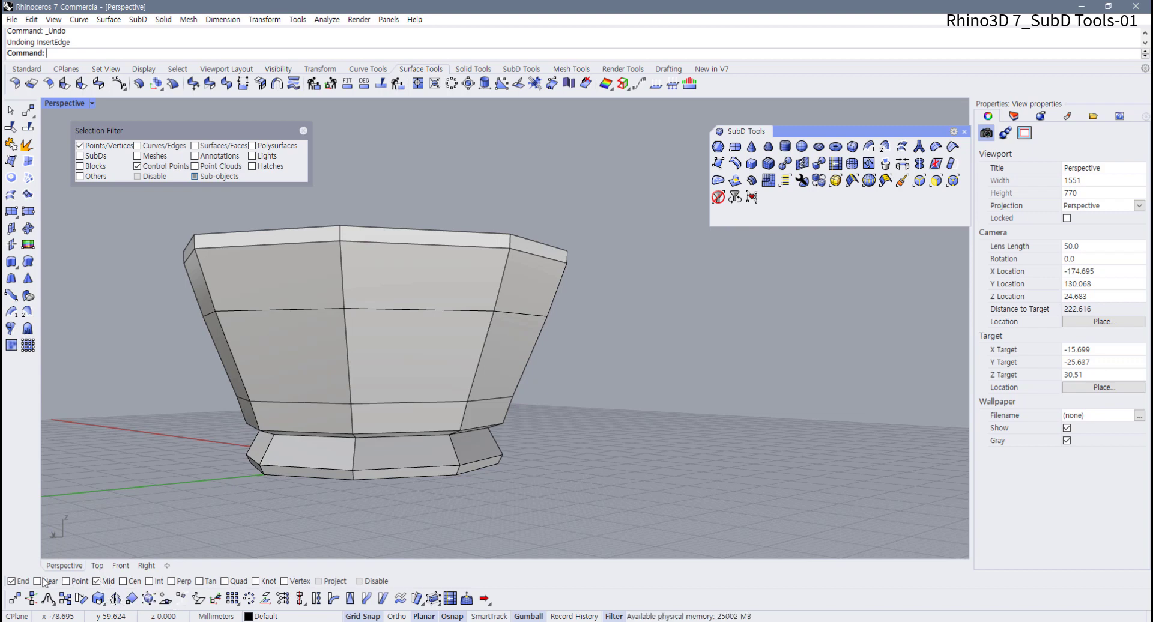
pyautogui.click(11, 582)
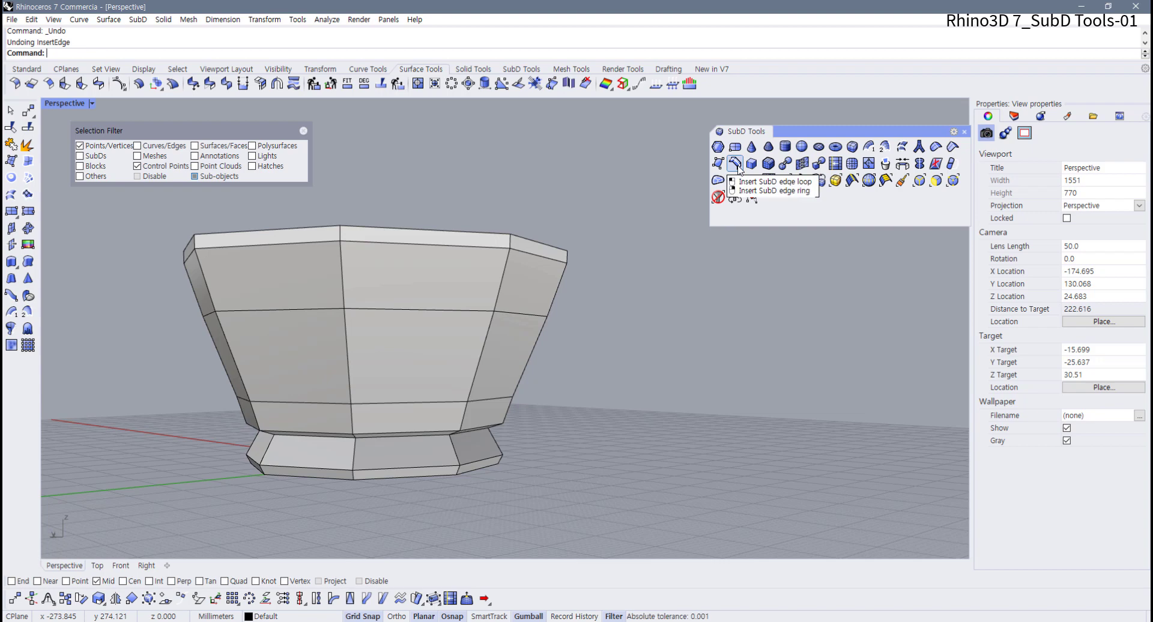
# - Insert a SubD edge loop at the midpoint between the bowl's middle and lower outer edge loops
pyautogui.click(738, 166)
pyautogui.click(406, 318)
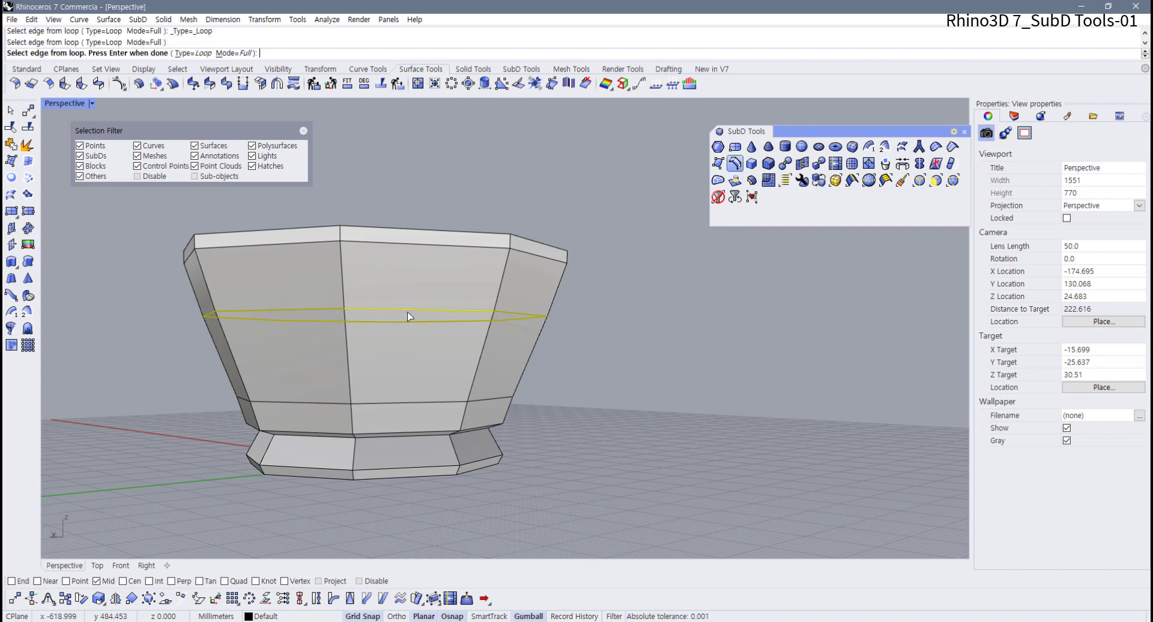
pyautogui.press('Return')
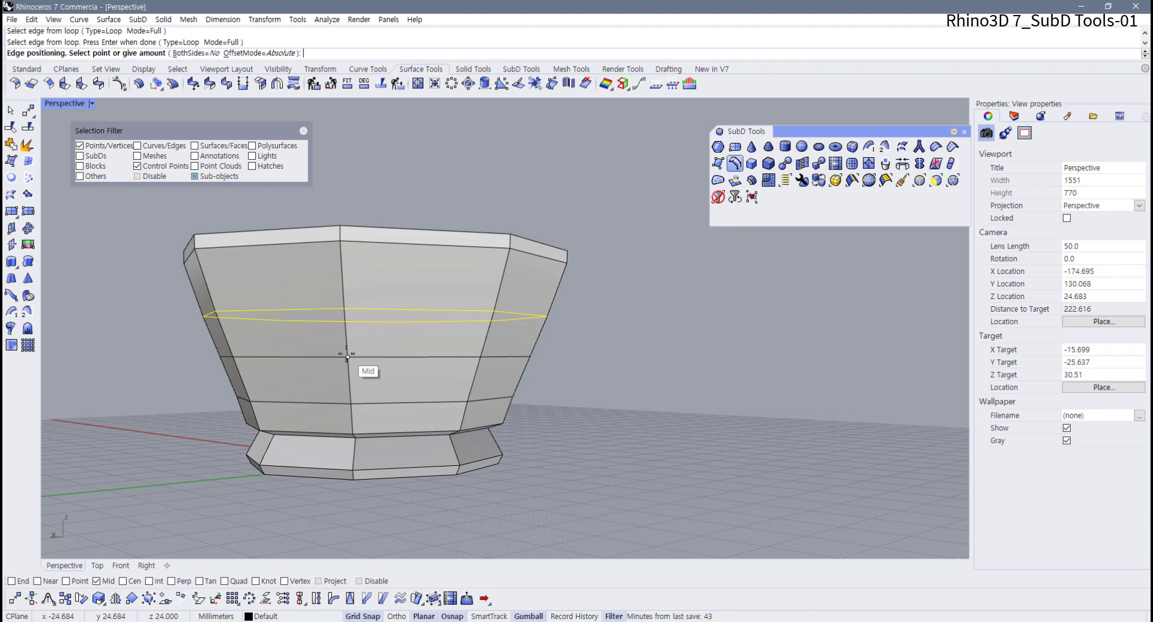
pyautogui.click(347, 355)
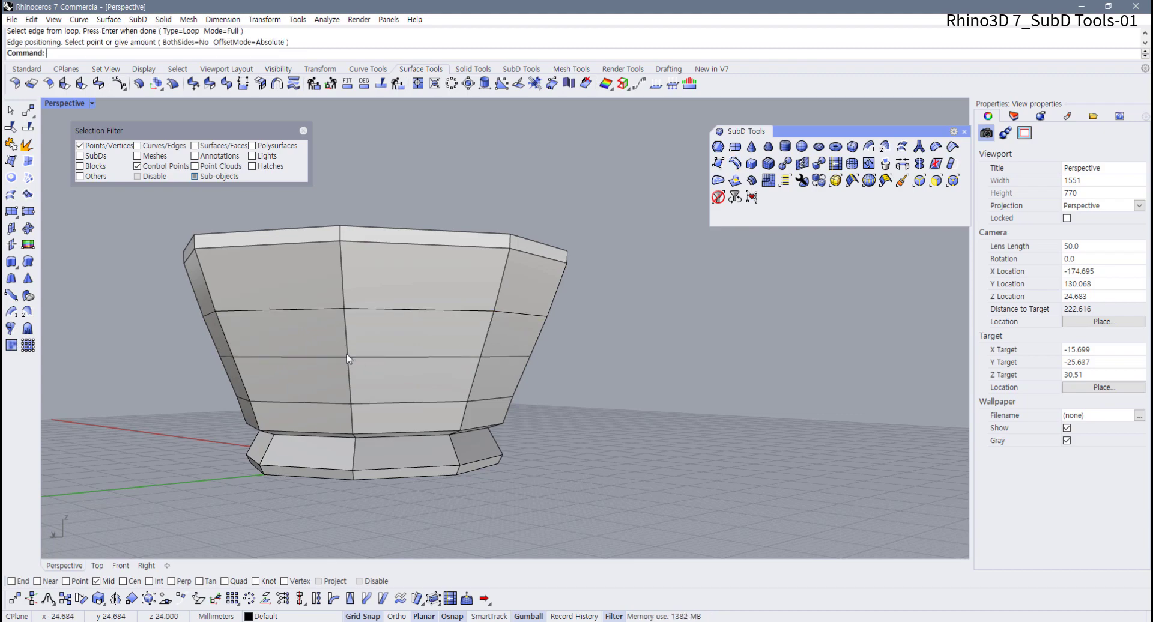
pyautogui.moveTo(368, 360); pyautogui.dragTo(386, 335, button='right')
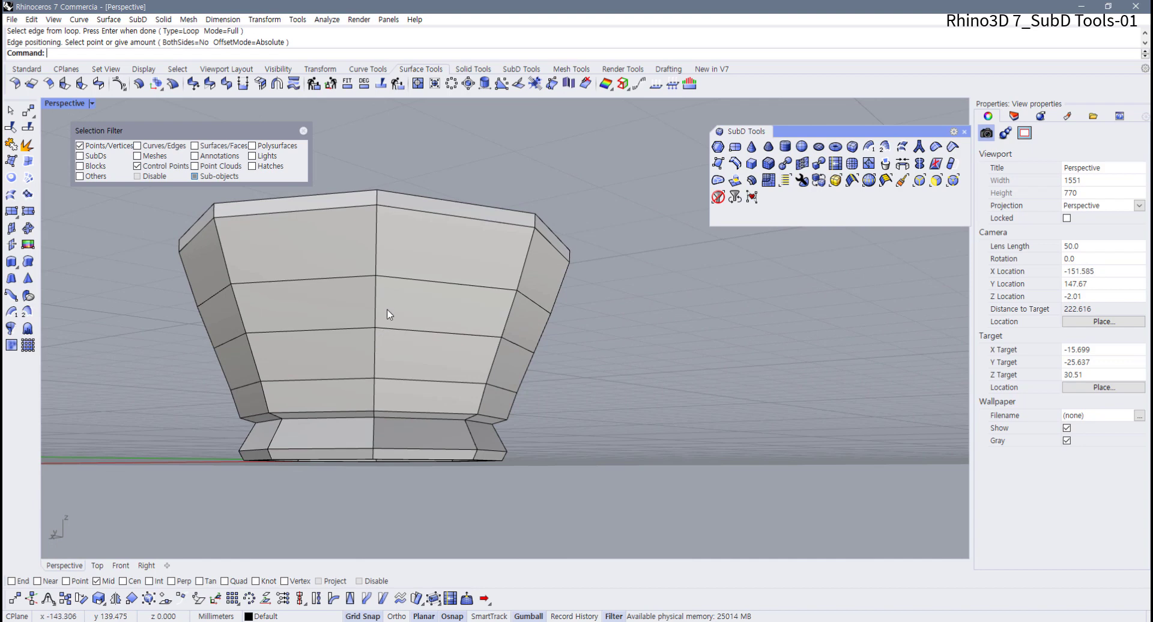
# - Insert a vertical SubD edge loop midway between two of the bowl's vertical edge loops, and undo it
pyautogui.rightClick(379, 255)
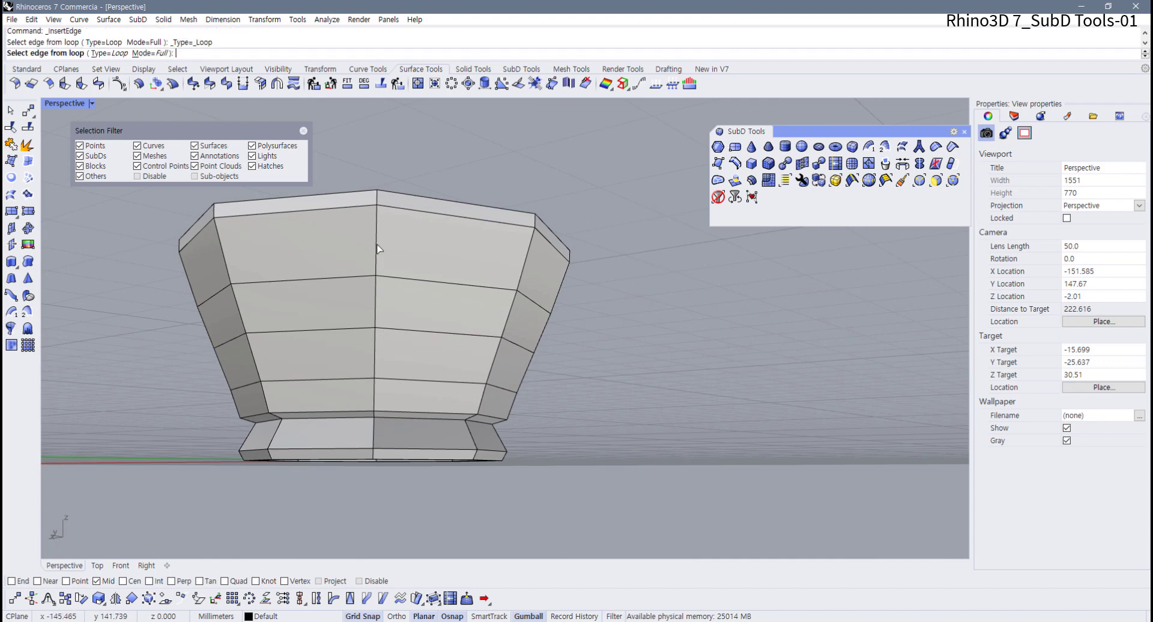
pyautogui.click(377, 244)
pyautogui.rightClick(378, 248)
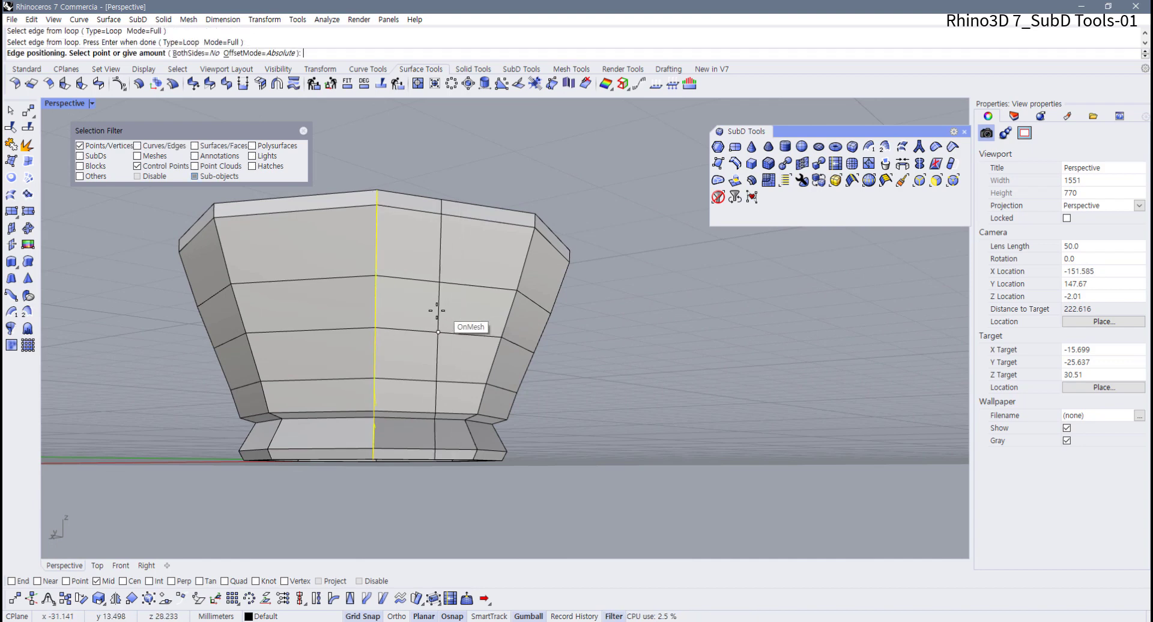
pyautogui.moveTo(438, 312); pyautogui.dragTo(337, 299, button='right')
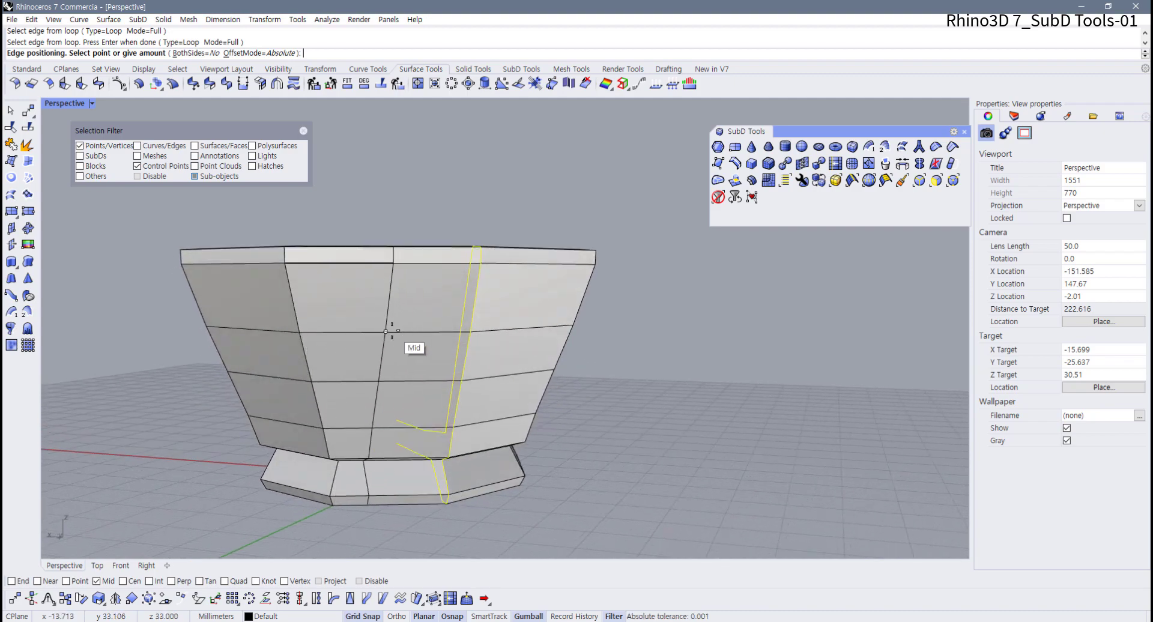
pyautogui.click(392, 331)
pyautogui.moveTo(329, 318); pyautogui.dragTo(399, 325, button='right')
pyautogui.moveTo(379, 401); pyautogui.dragTo(400, 305, button='right')
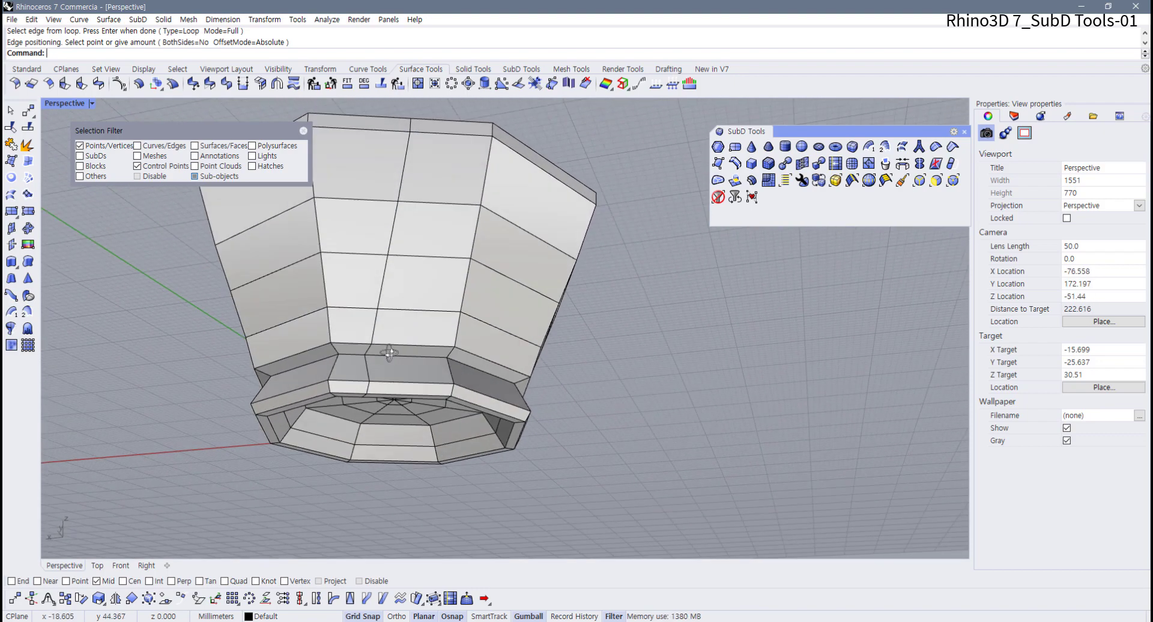
pyautogui.hotkey('ctrl', 'z')
pyautogui.moveTo(390, 354); pyautogui.dragTo(656, 221, button='right')
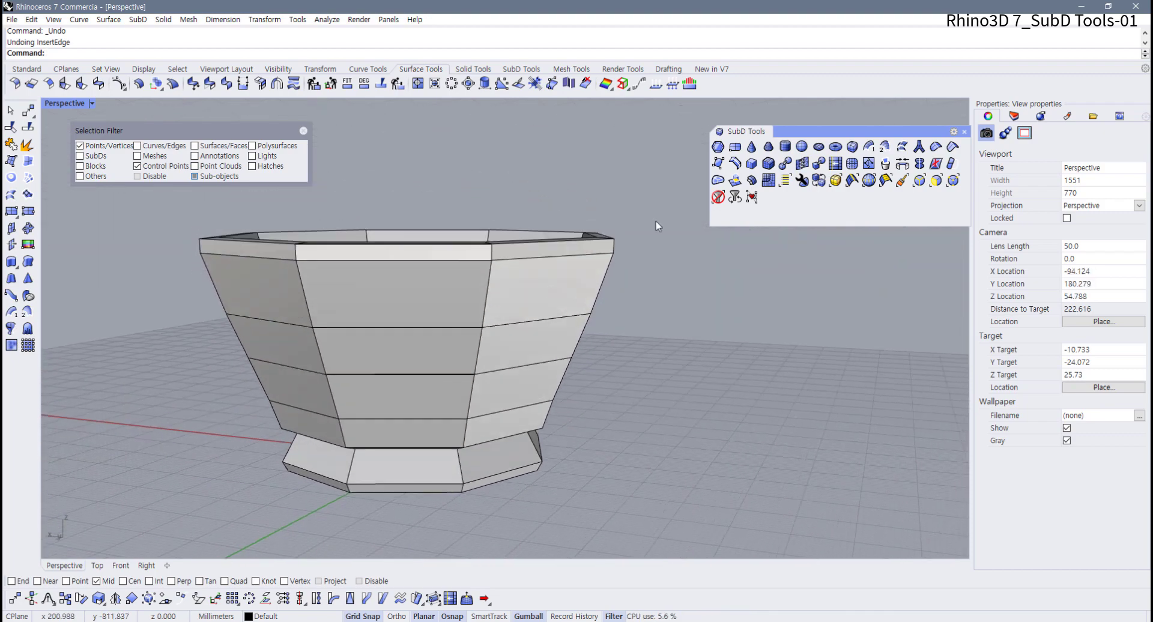
# - Insert a SubD edge ring around the bowl's outer wall at the midpoint of the tall band just below the rim
pyautogui.rightClick(735, 164)
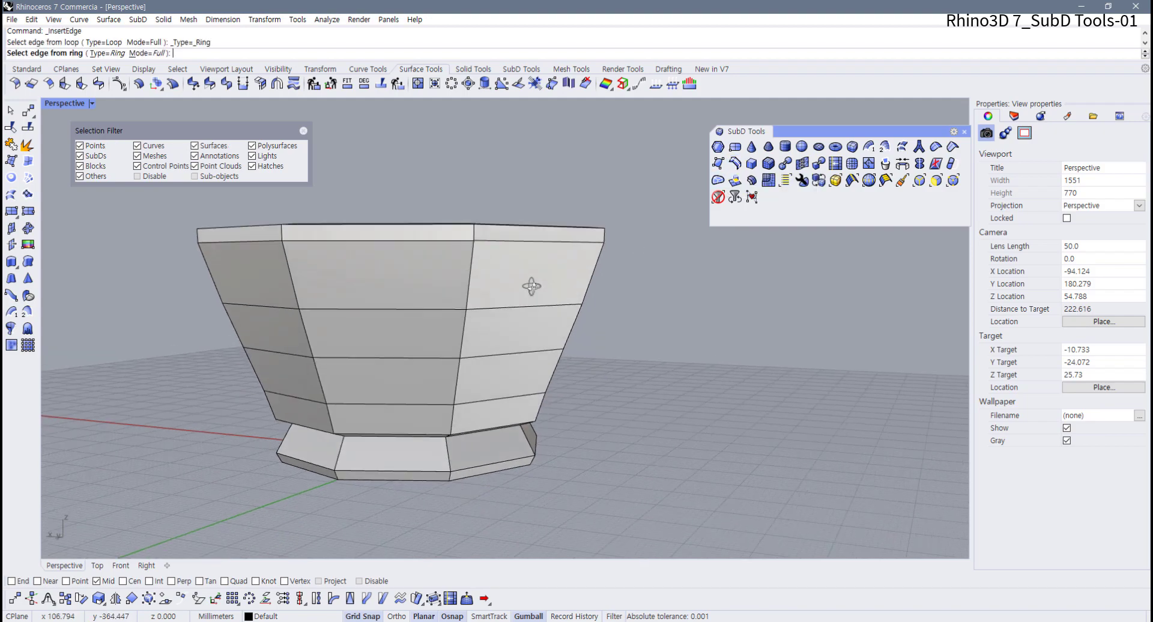
pyautogui.click(468, 266)
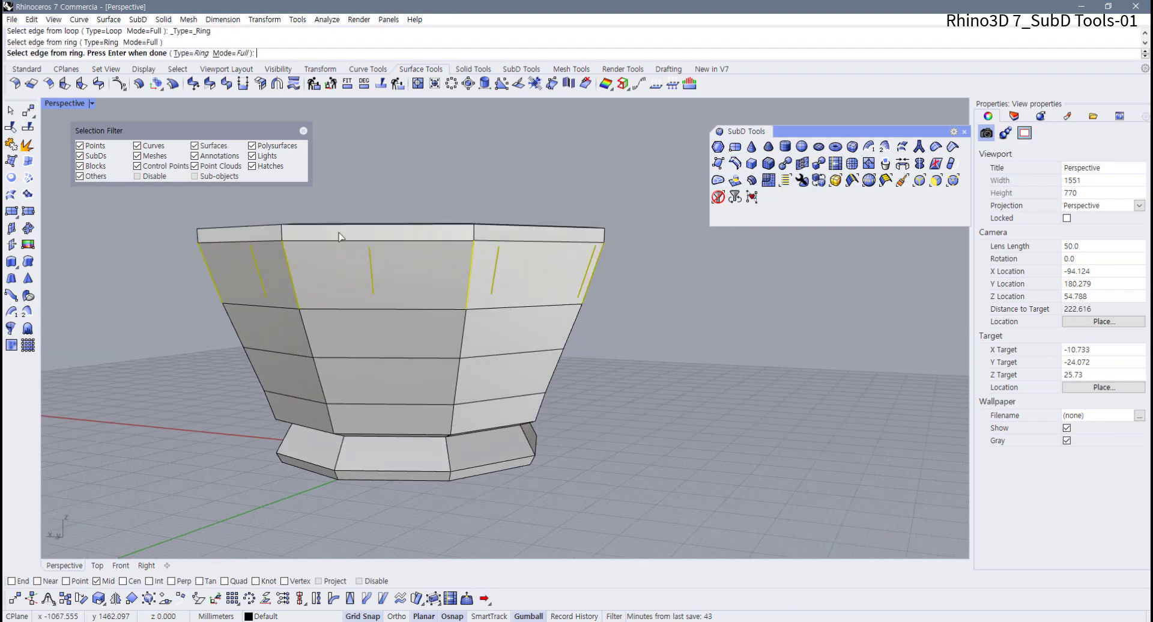
pyautogui.moveTo(481, 264)
pyautogui.mouseDown(button='right')
pyautogui.moveTo(491, 278)
pyautogui.moveTo(488, 268)
pyautogui.mouseUp(button='right')
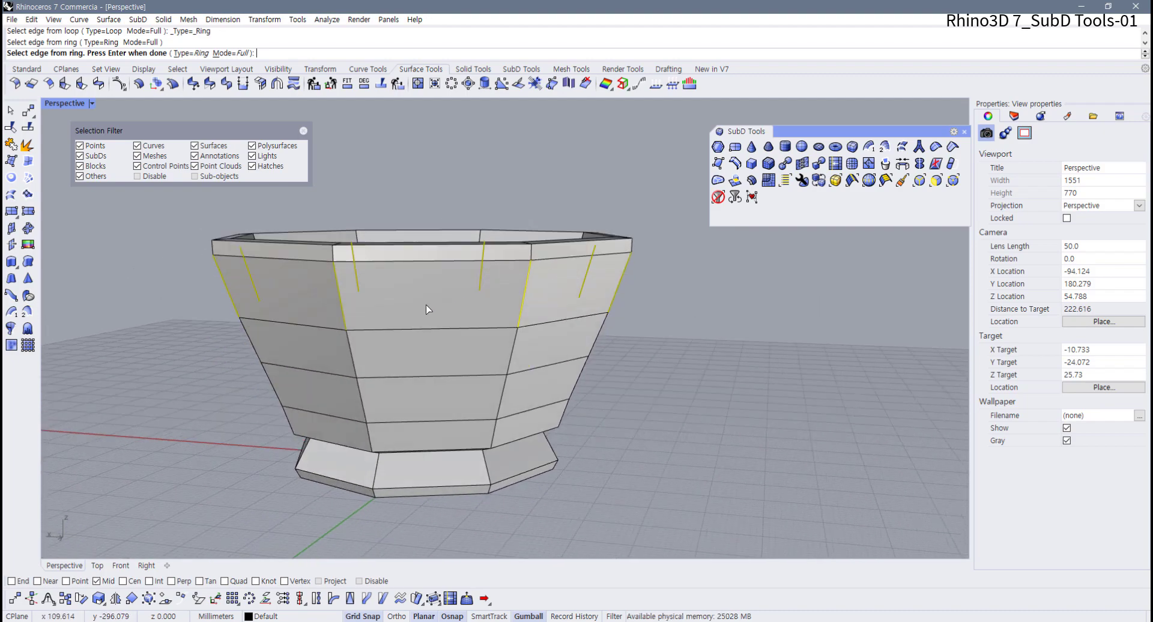
pyautogui.press('Return')
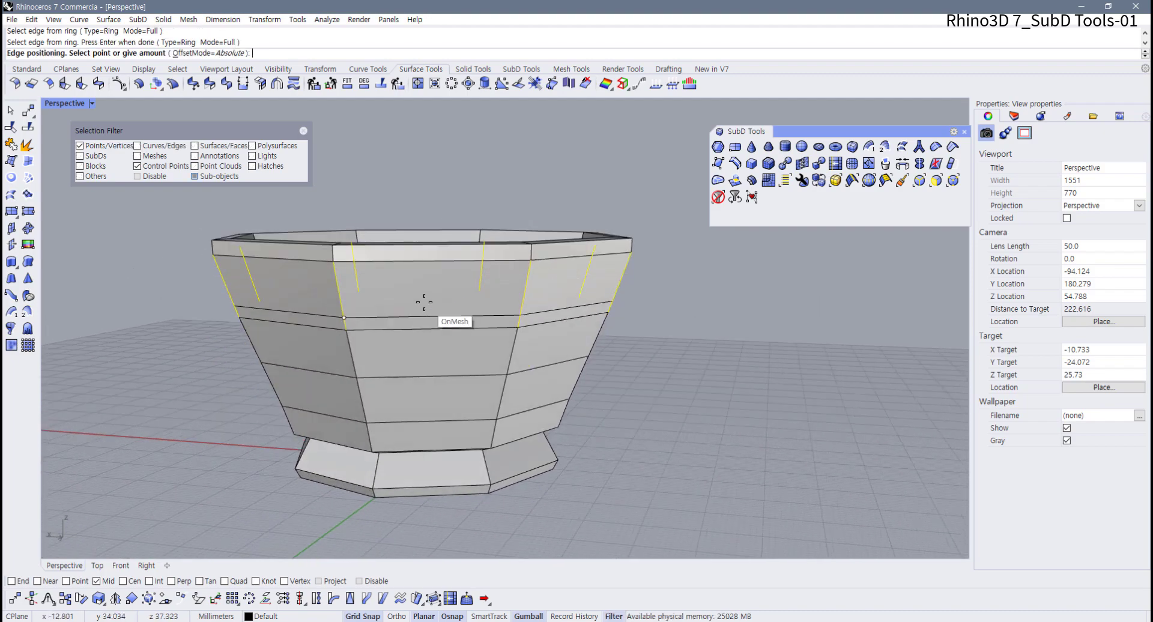
pyautogui.click(345, 296)
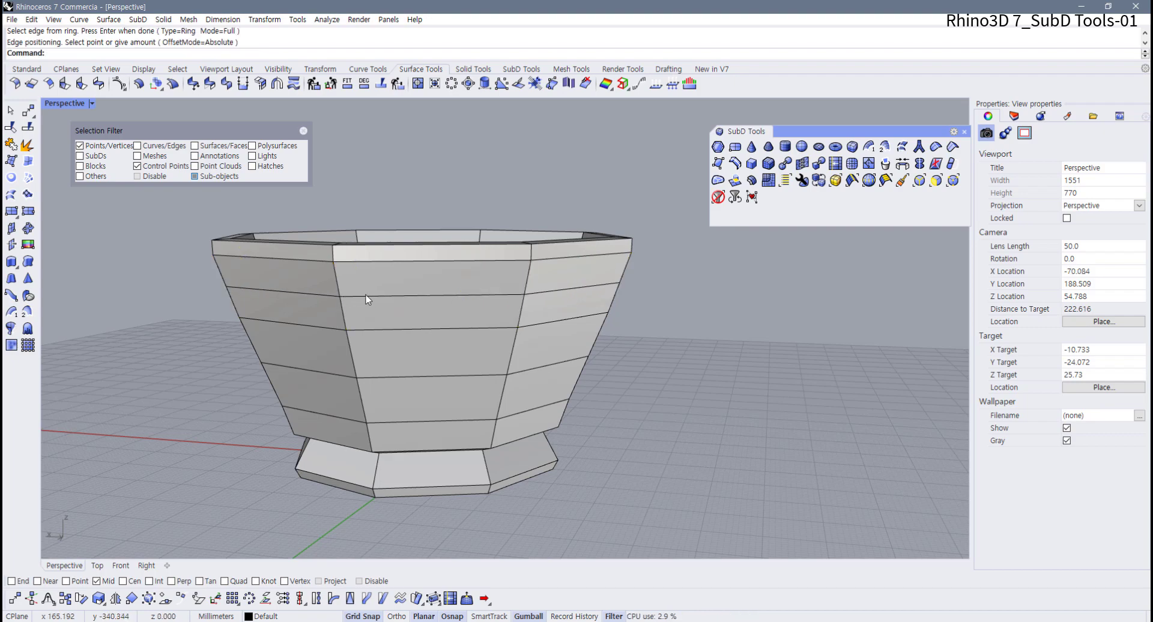
pyautogui.moveTo(554, 291); pyautogui.dragTo(529, 216, button='right')
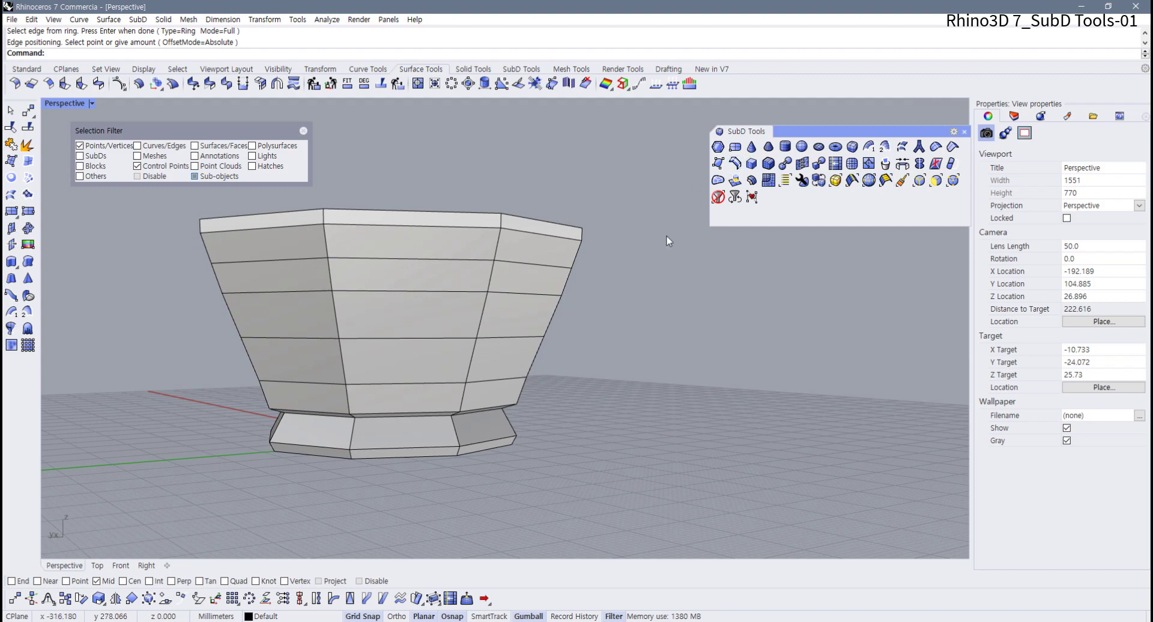
# - Undo the inserted edge ring and the earlier midpoint edge loop, and delete the second bowl brought back by the undo
pyautogui.hotkey('ctrl', 'z')
pyautogui.hotkey('ctrl', 'z')
pyautogui.hotkey('ctrl', 'z')
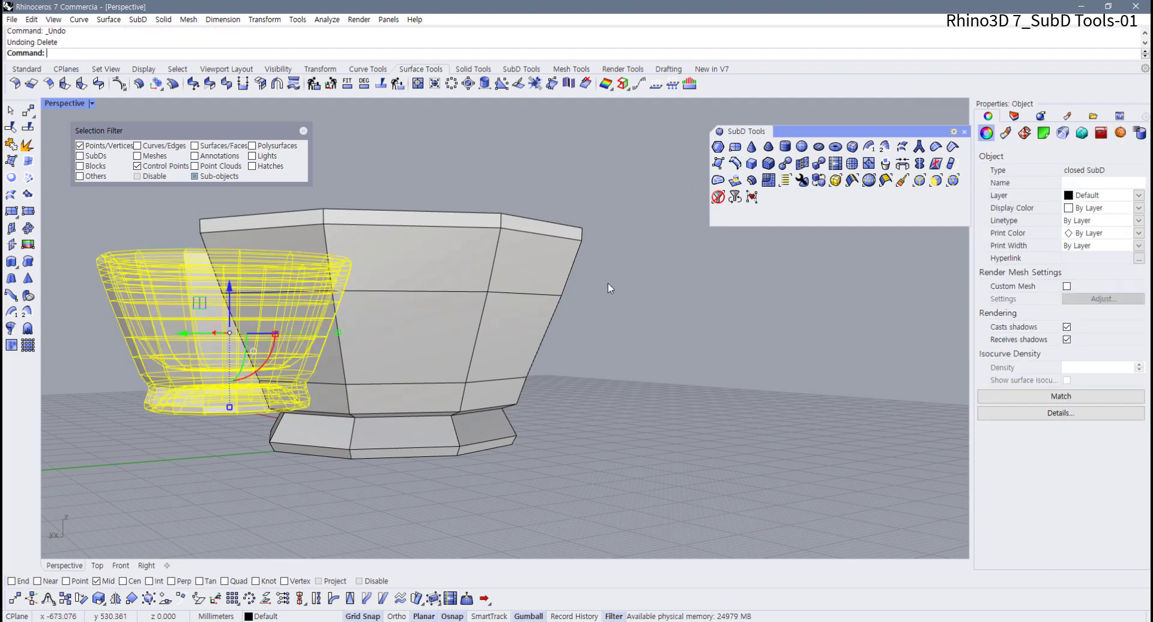
pyautogui.moveTo(261, 376); pyautogui.dragTo(259, 397, button='right')
pyautogui.press('Delete')
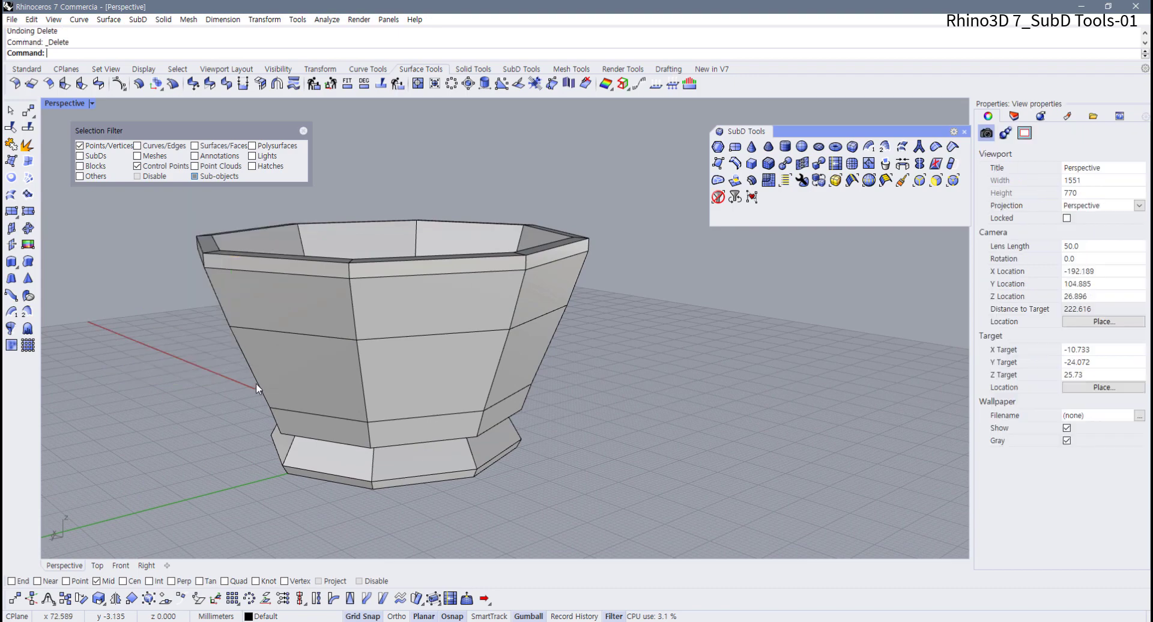
# - Try to insert a SubD edge loop on one side only, just below the outer edge loop under the bowl's rim
pyautogui.moveTo(425, 319); pyautogui.dragTo(522, 335, button='right')
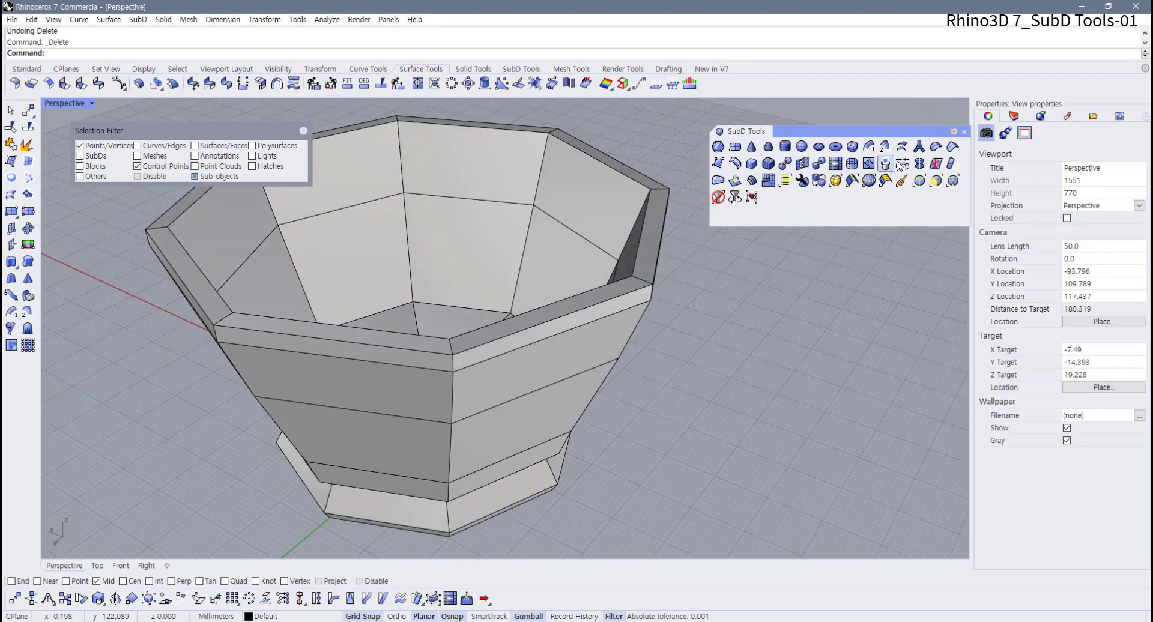
pyautogui.moveTo(568, 313); pyautogui.dragTo(571, 307, button='right')
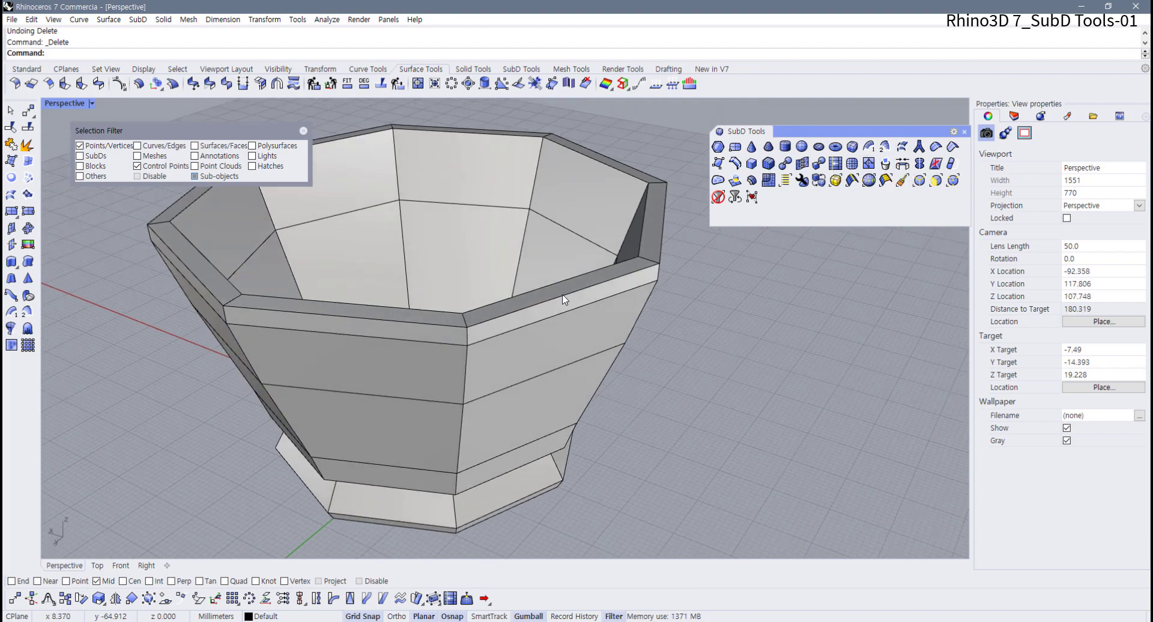
pyautogui.moveTo(697, 272); pyautogui.dragTo(726, 258, button='right')
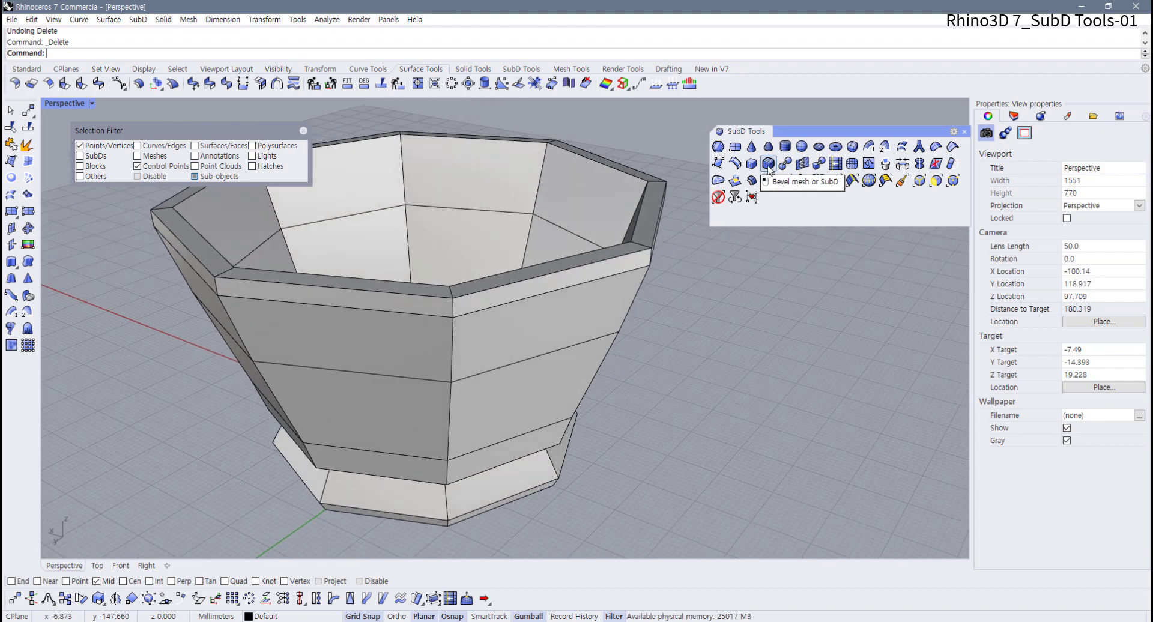
pyautogui.moveTo(644, 252); pyautogui.dragTo(607, 238, button='right')
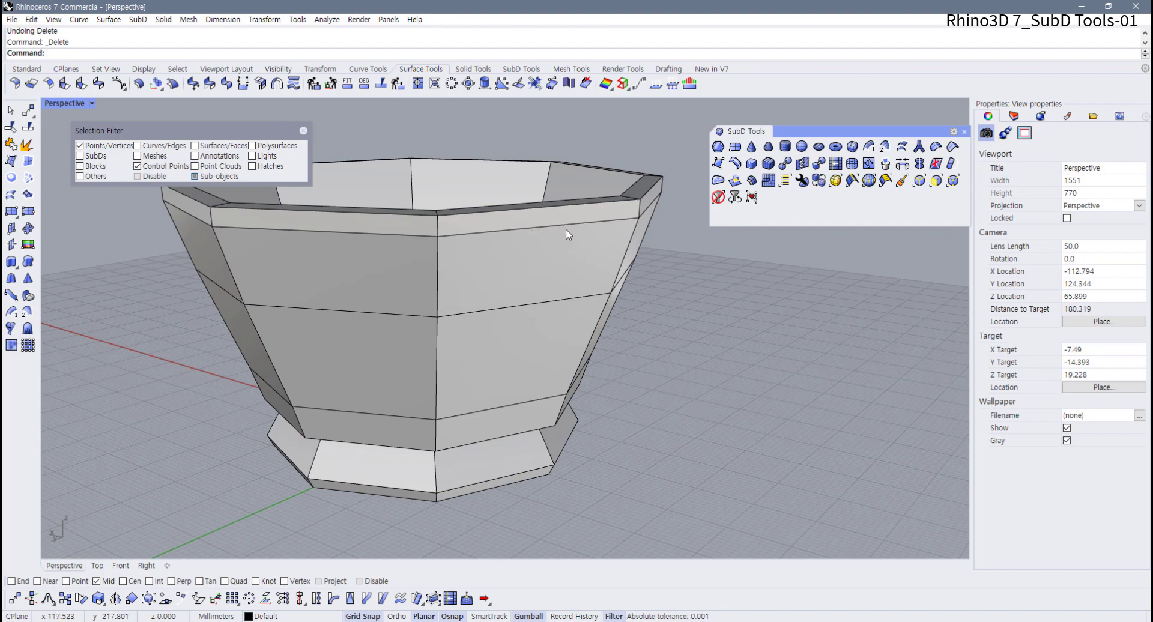
pyautogui.click(737, 166)
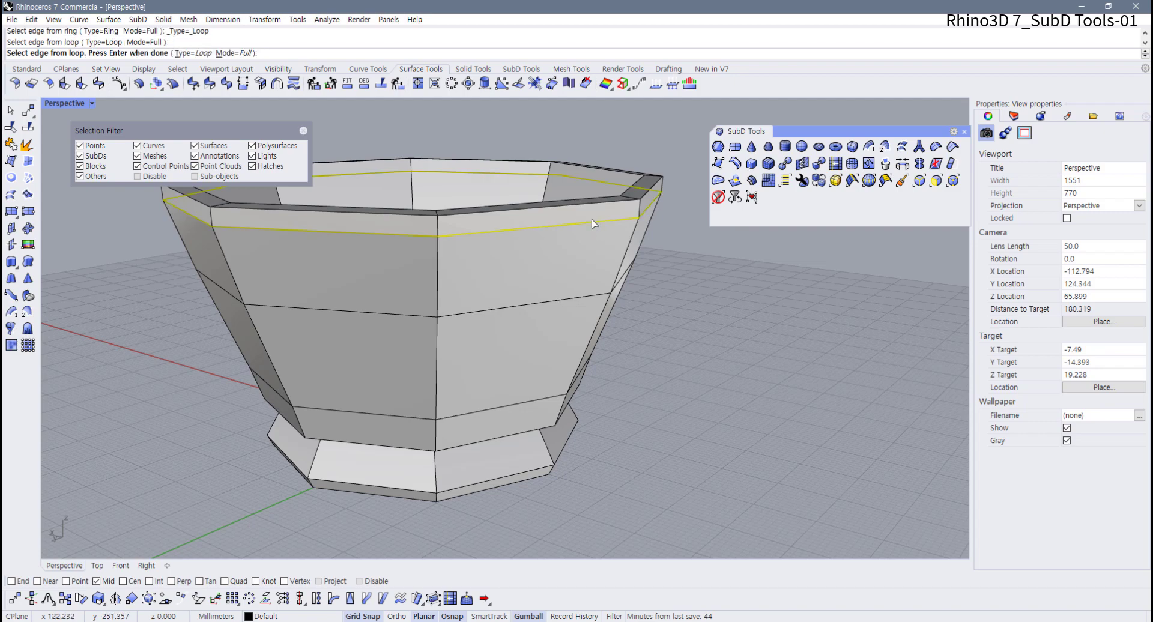
pyautogui.press('Return')
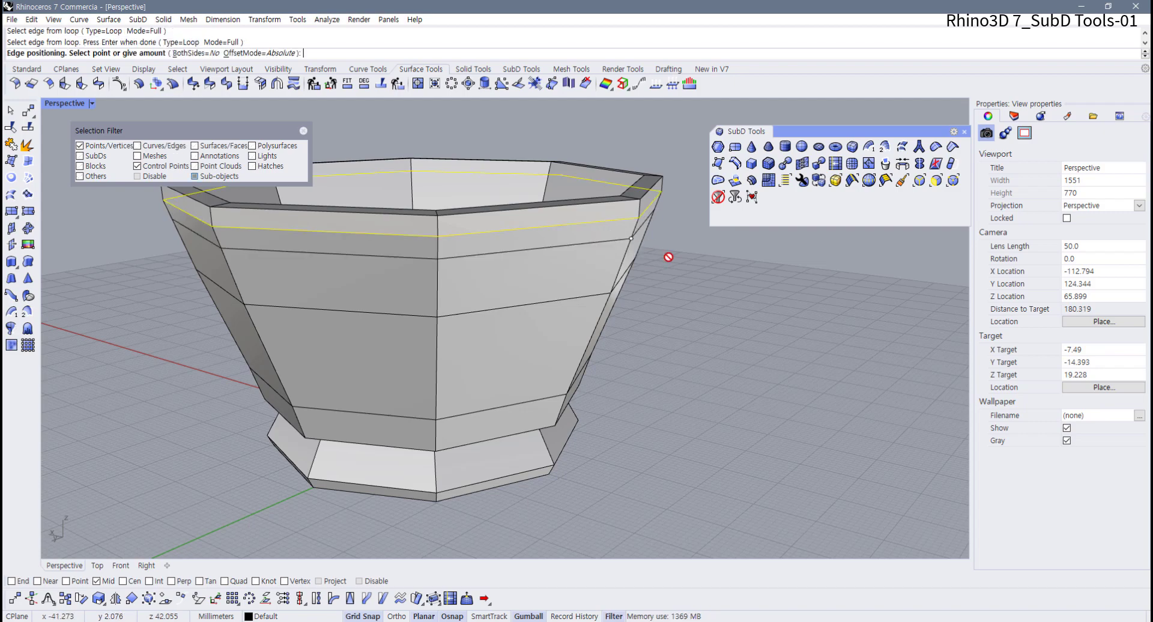
pyautogui.click(620, 236)
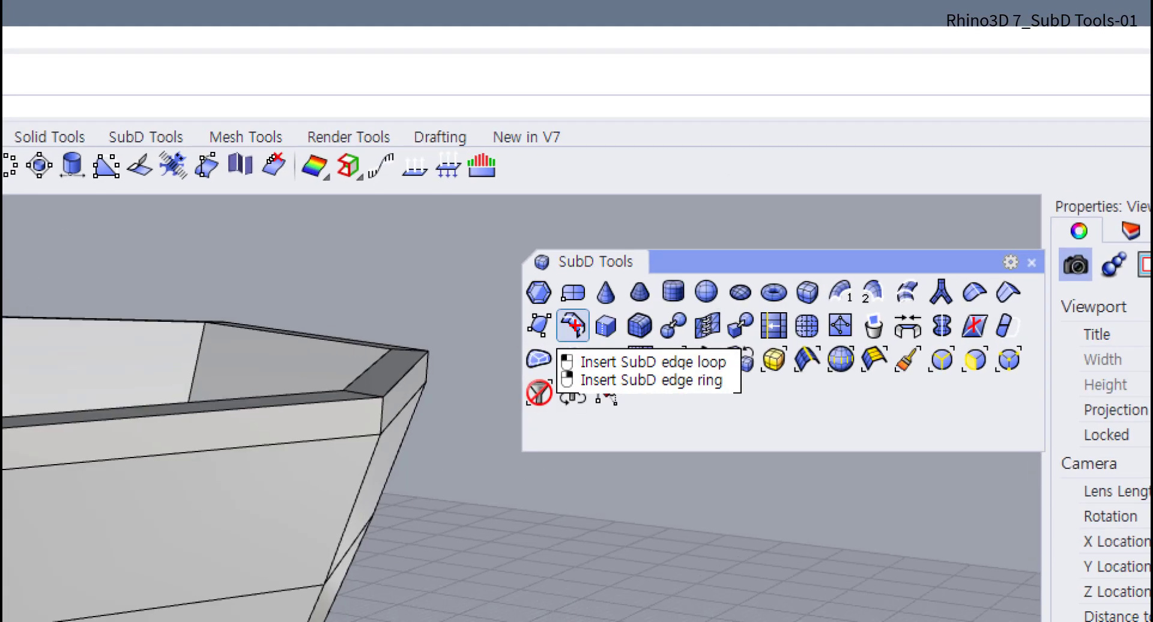
pyautogui.moveTo(622, 371)
pyautogui.mouseDown()
pyautogui.moveTo(587, 375)
pyautogui.moveTo(646, 347)
pyautogui.moveTo(763, 359)
pyautogui.moveTo(647, 376)
pyautogui.mouseUp()
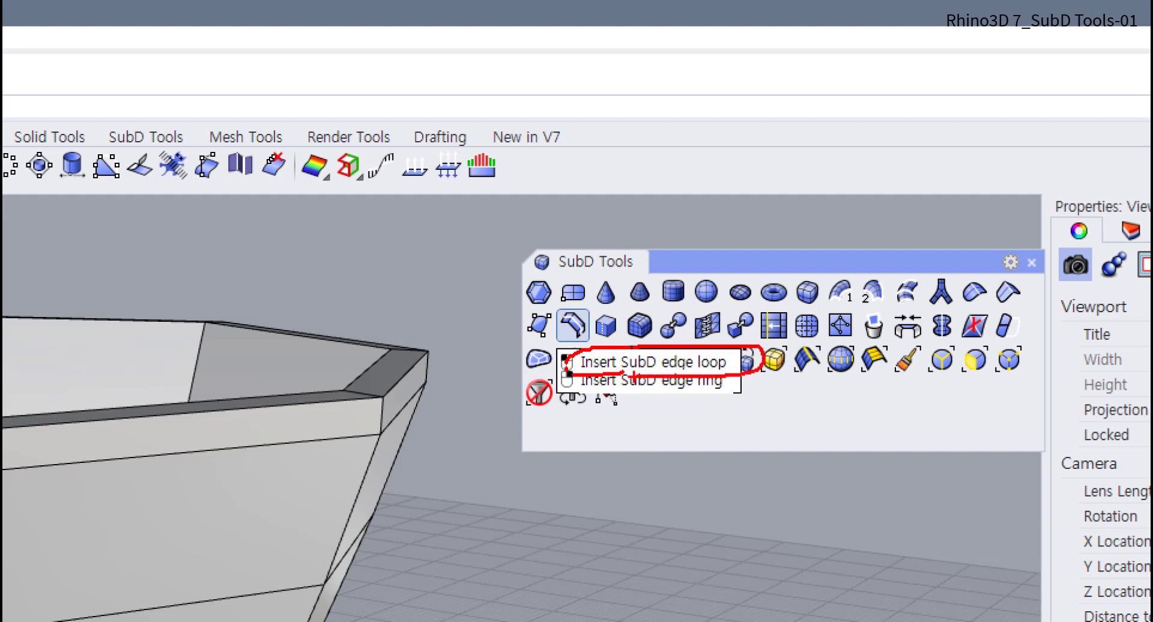
pyautogui.press('Escape')
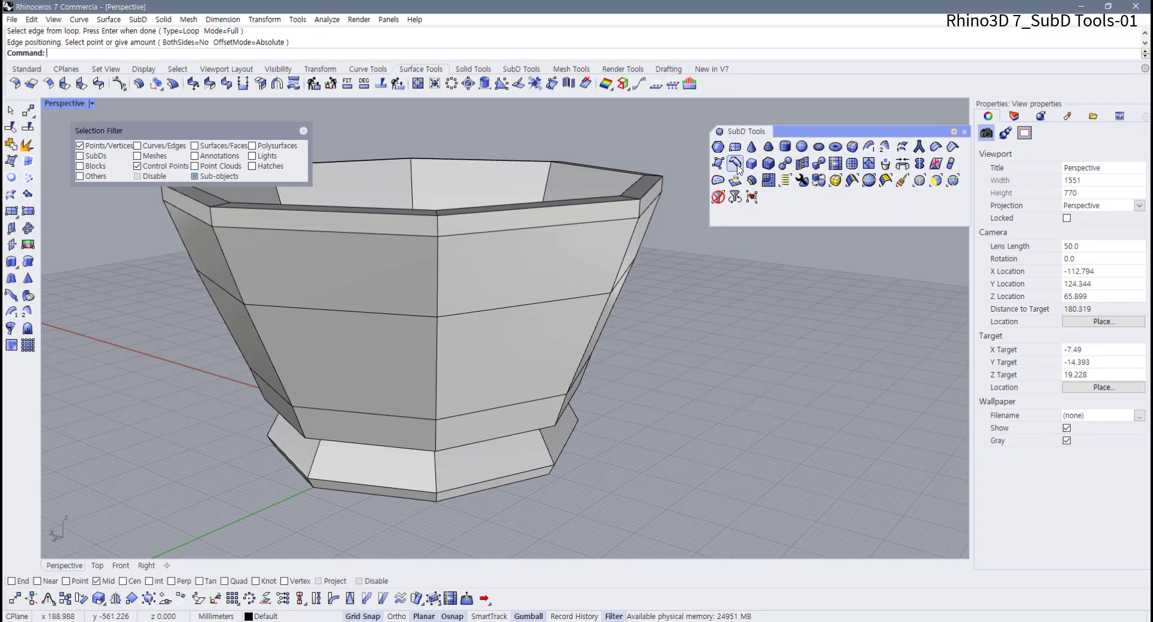
pyautogui.moveTo(579, 233)
pyautogui.mouseDown(button='right')
pyautogui.moveTo(587, 265)
pyautogui.moveTo(588, 248)
pyautogui.mouseUp(button='right')
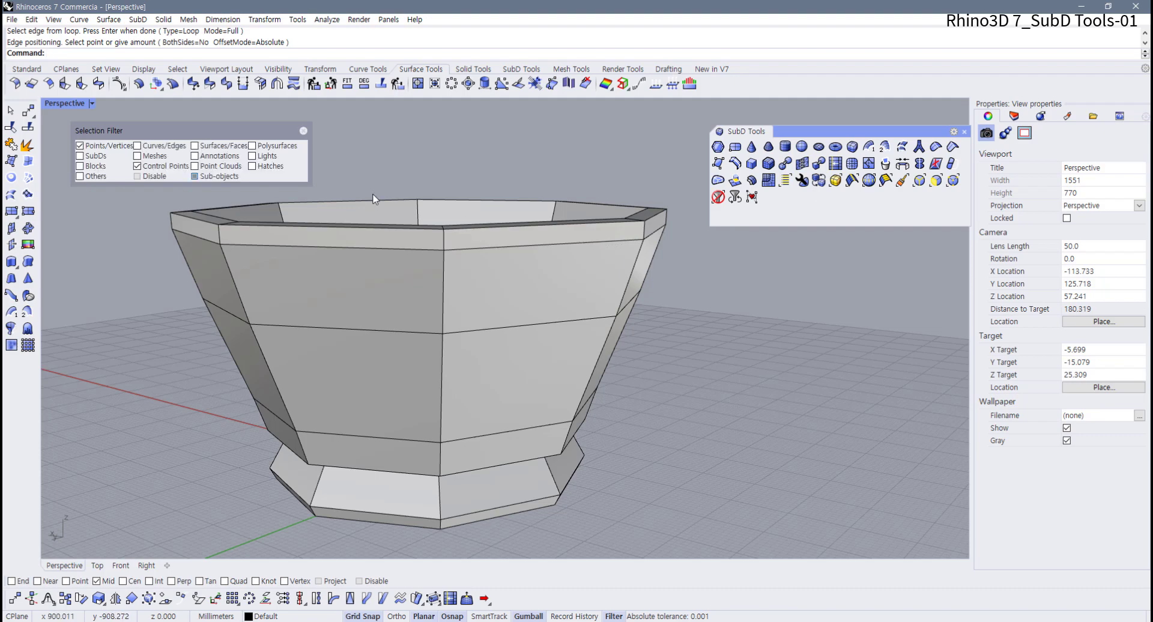
# - Add Curves/Edges to the selection filter and select the whole outer edge loop below the bowl's rim
pyautogui.moveTo(303, 135); pyautogui.dragTo(332, 123)
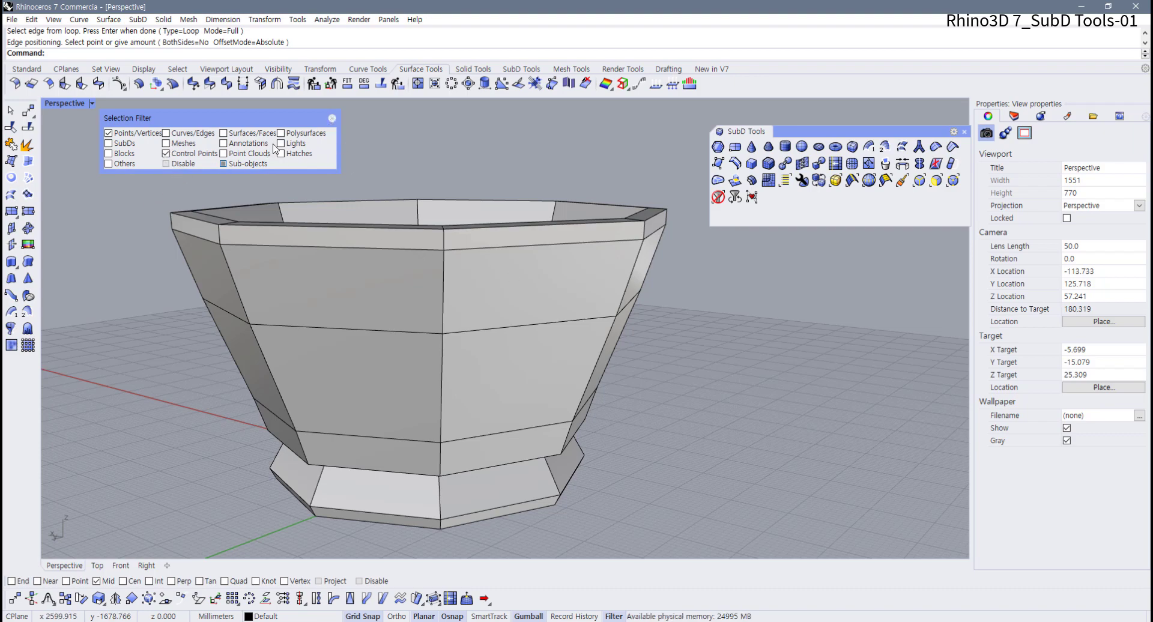
pyautogui.click(172, 134)
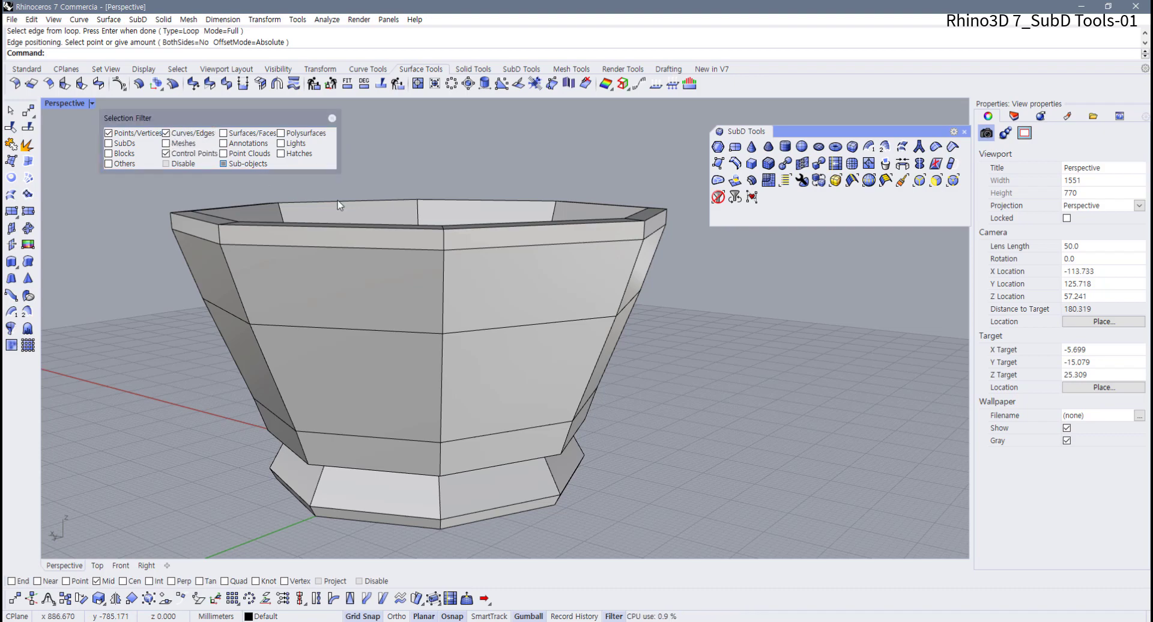
pyautogui.click(475, 248)
pyautogui.doubleClick(434, 250)
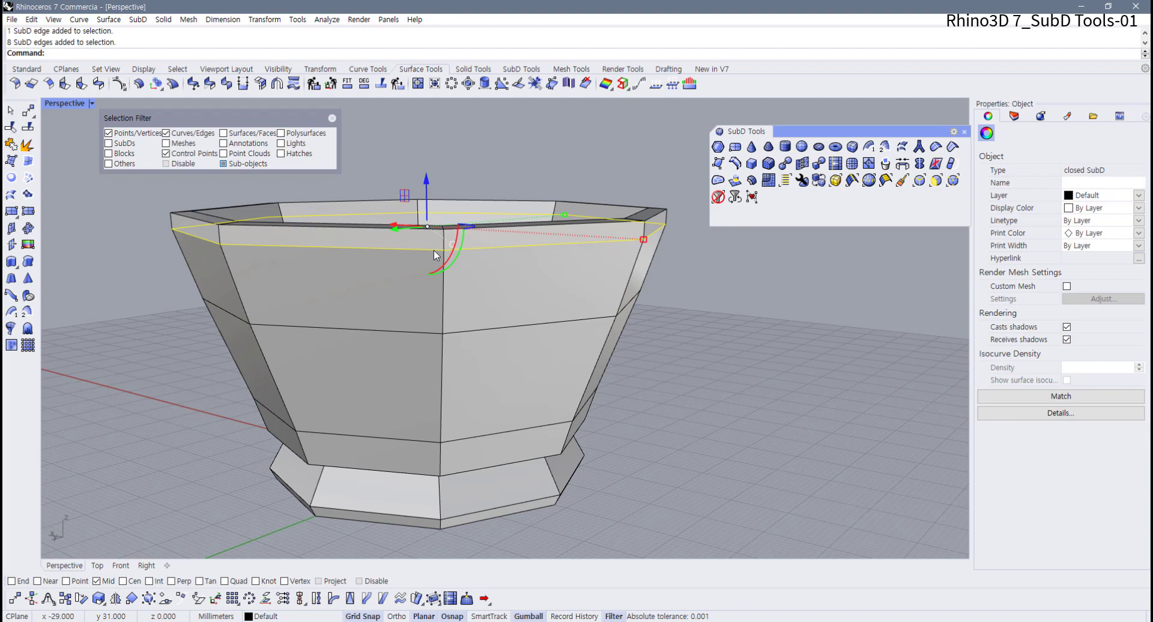
# - Close the Selection Filter, reselect the outer edge loop below the rim without it, and clear the selection
pyautogui.click(332, 118)
pyautogui.click(425, 141)
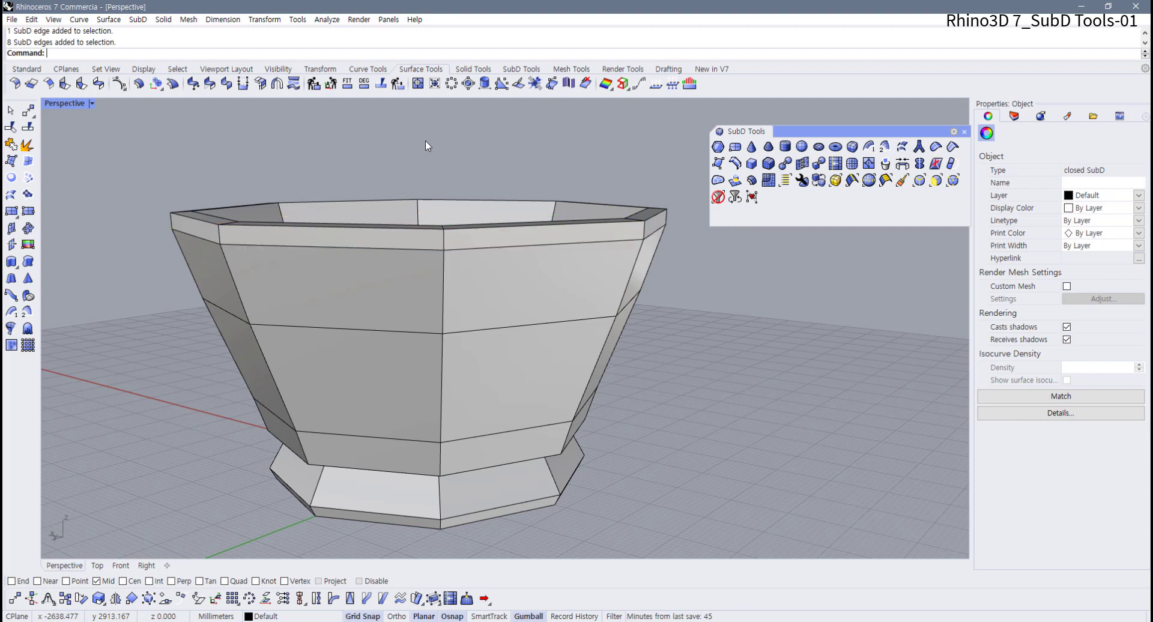
pyautogui.doubleClick(513, 246)
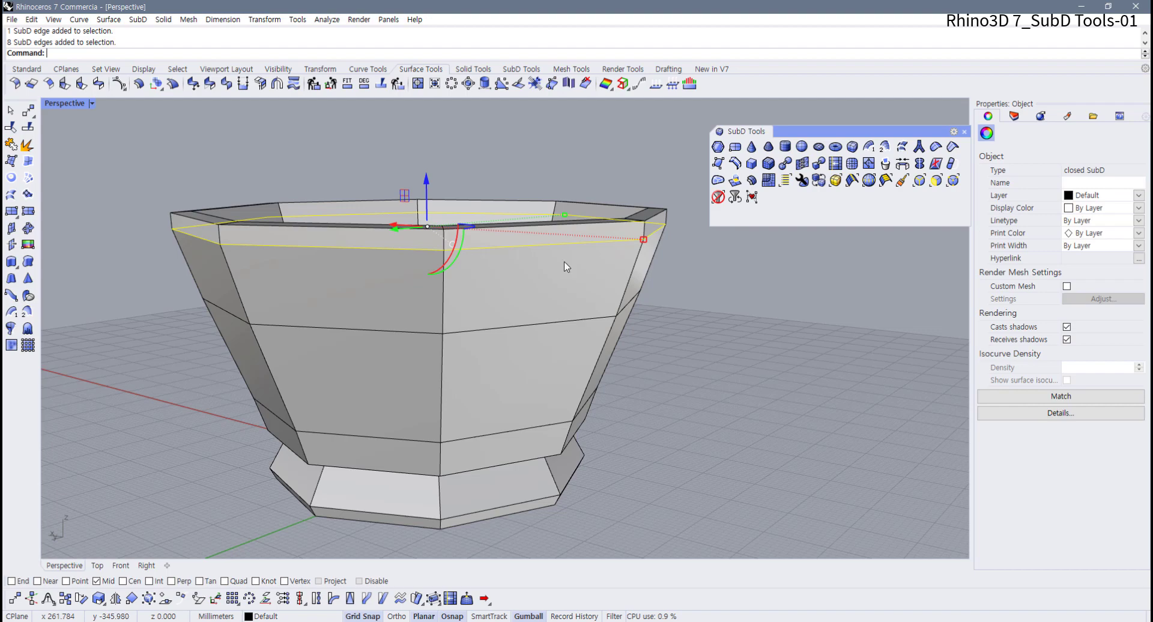
pyautogui.press('Escape')
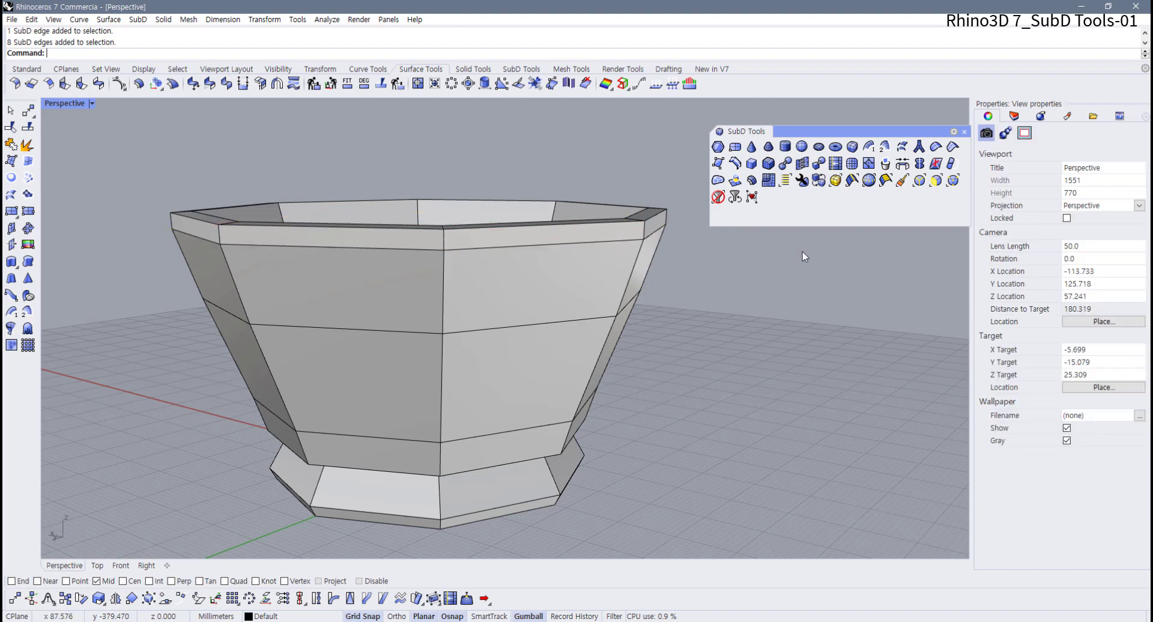
# - Restrict the selection filter to edges, select the outer edge loop below the rim, and close the filter and clear the selection
pyautogui.click(920, 181)
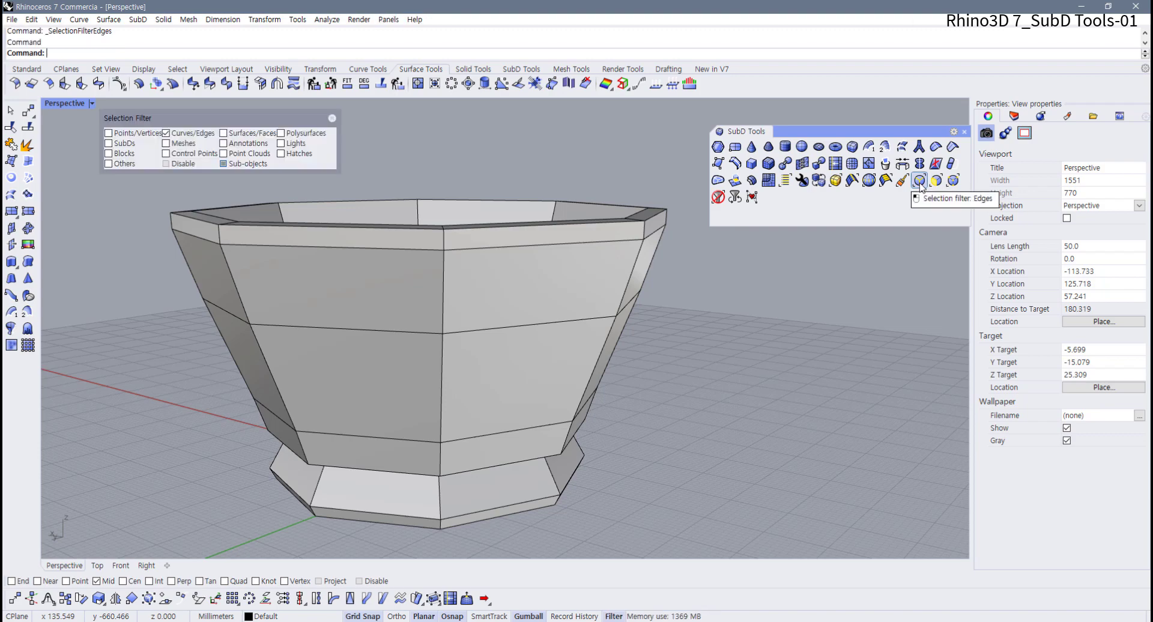
pyautogui.click(543, 244)
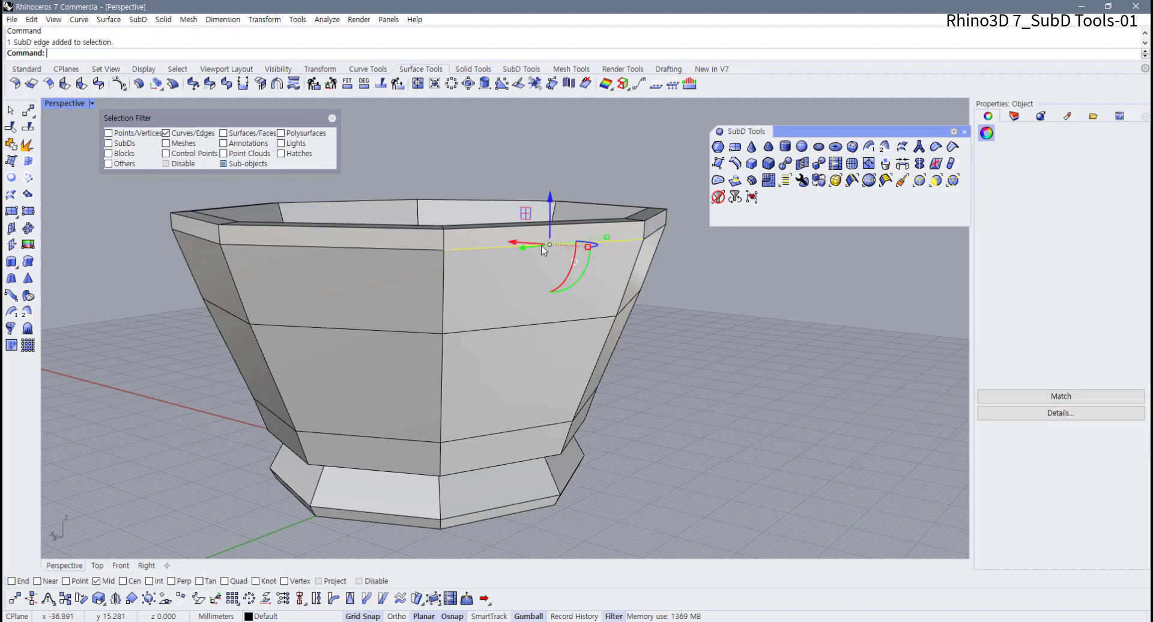
pyautogui.doubleClick(471, 250)
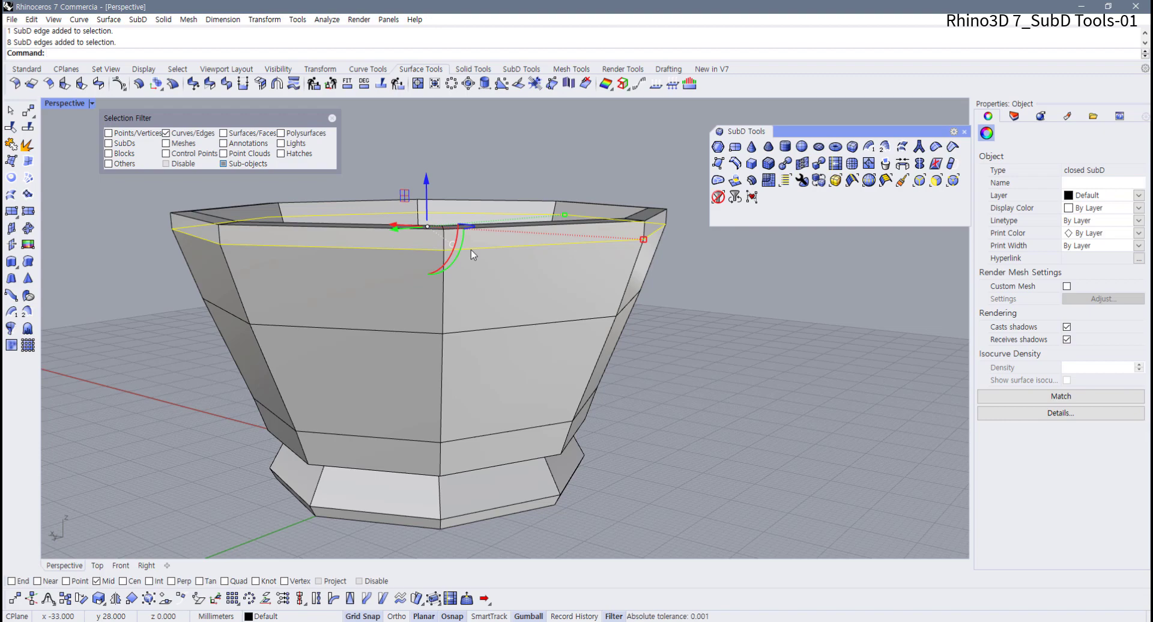
pyautogui.click(332, 118)
pyautogui.press('Escape')
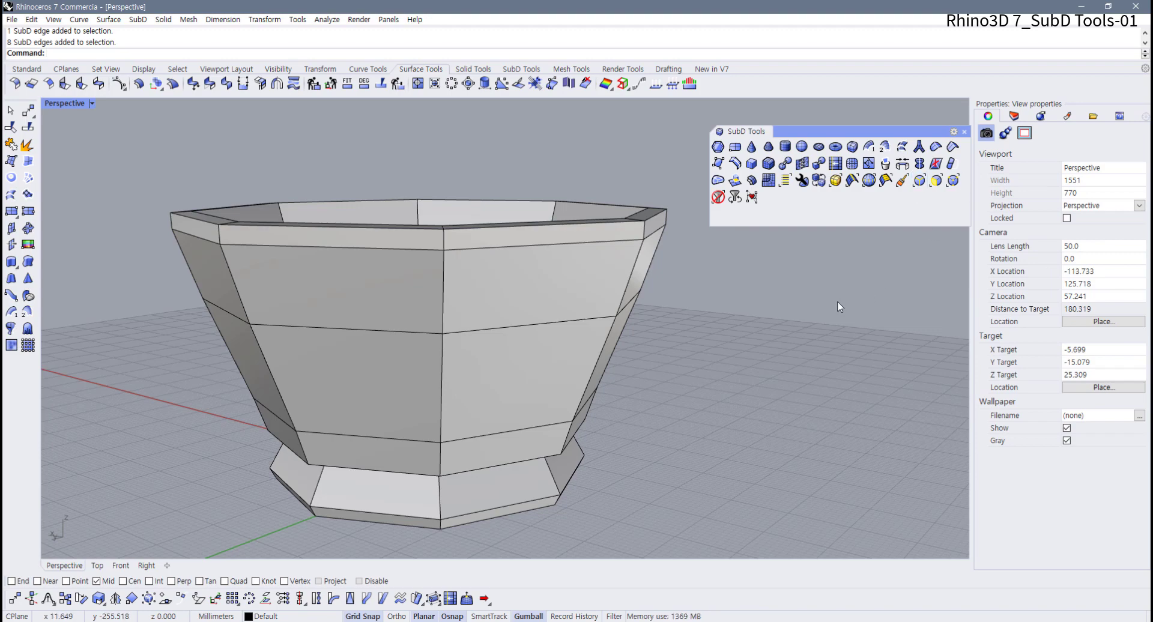
# - Try deleting the whole outer edge loop just below the bowl's rim, and undo the deletion
pyautogui.doubleClick(567, 245)
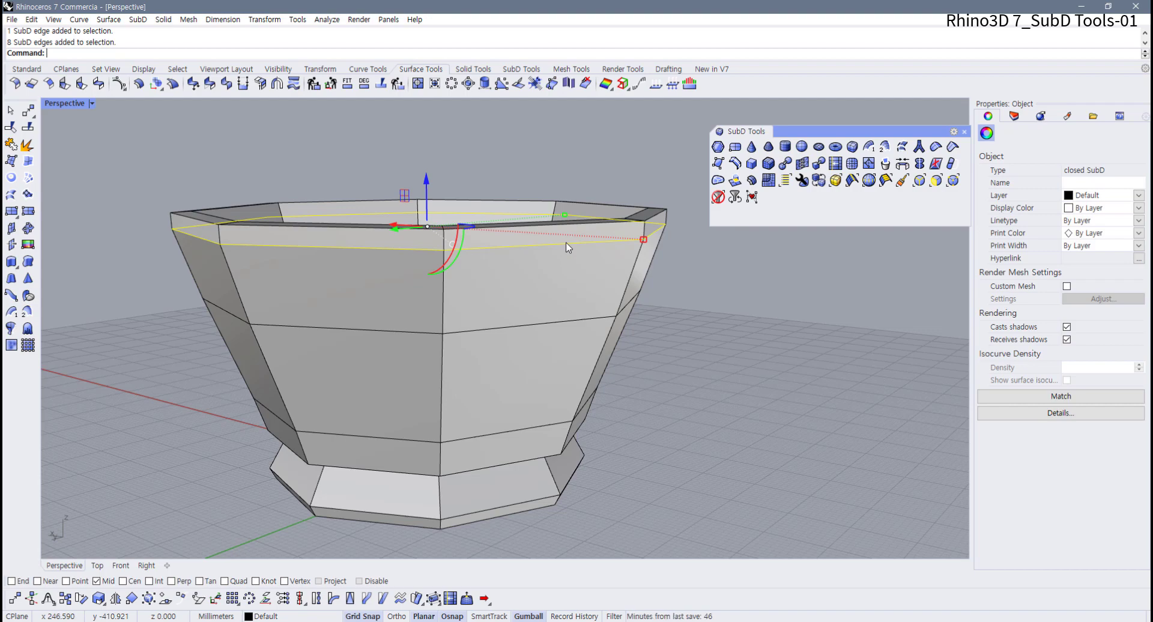
pyautogui.moveTo(567, 248); pyautogui.dragTo(542, 385, button='right')
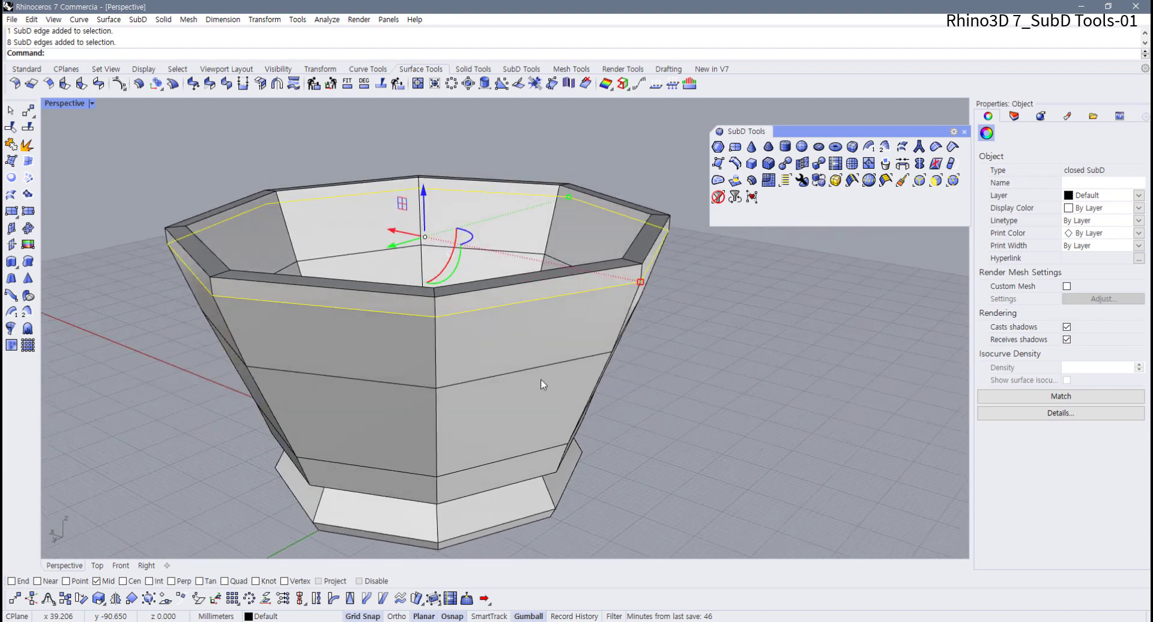
pyautogui.press('Delete')
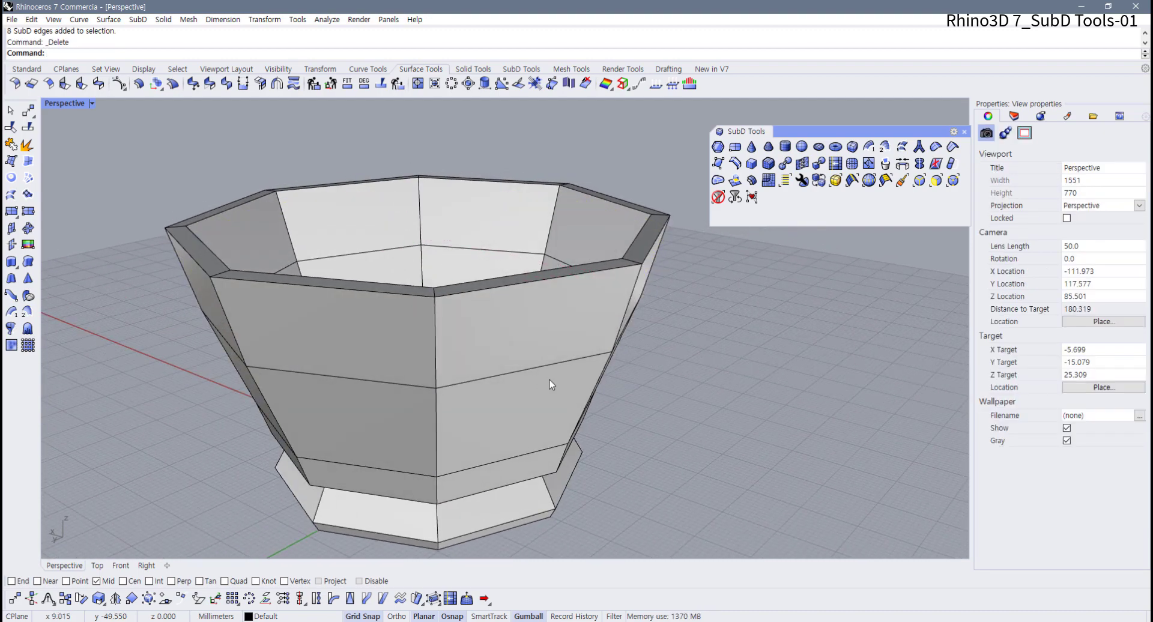
pyautogui.hotkey('ctrl', 'z')
# - Delete the complete outer edge loop directly below the bowl's rim
pyautogui.doubleClick(528, 303)
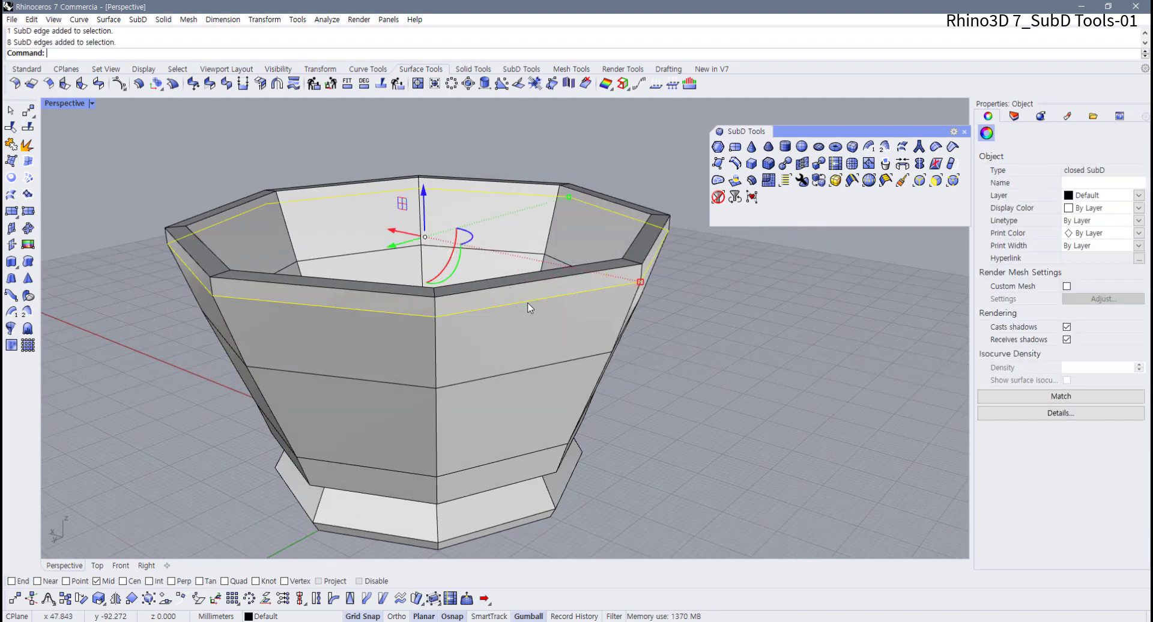
pyautogui.press('Delete')
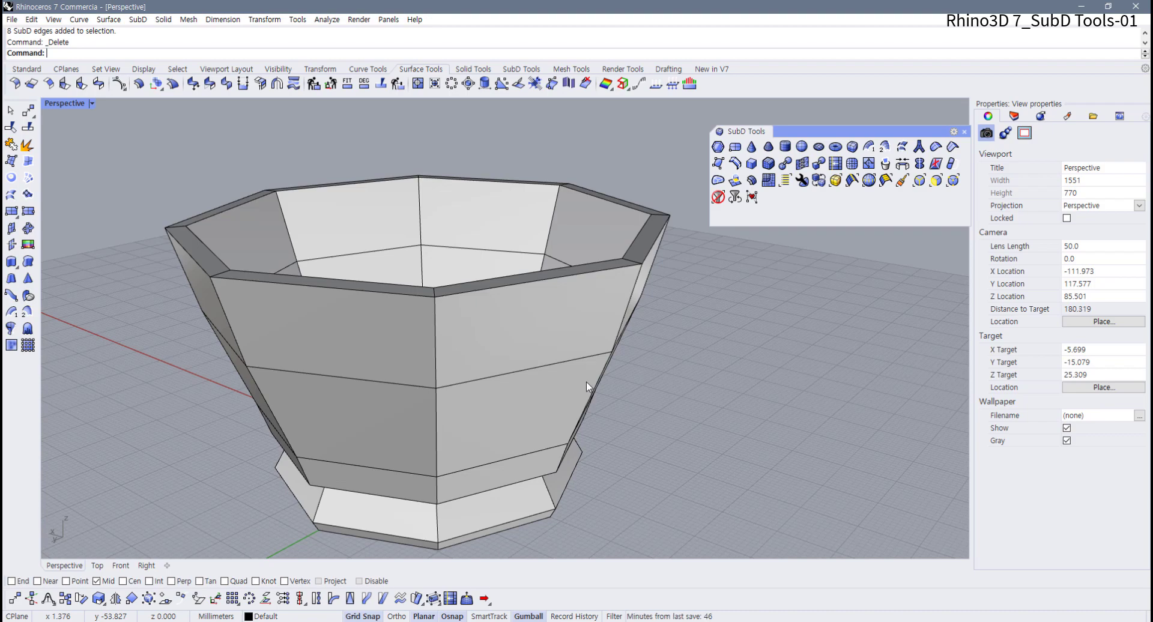
pyautogui.moveTo(553, 384)
pyautogui.mouseDown(button='right')
pyautogui.moveTo(543, 380)
pyautogui.moveTo(565, 369)
pyautogui.mouseUp(button='right')
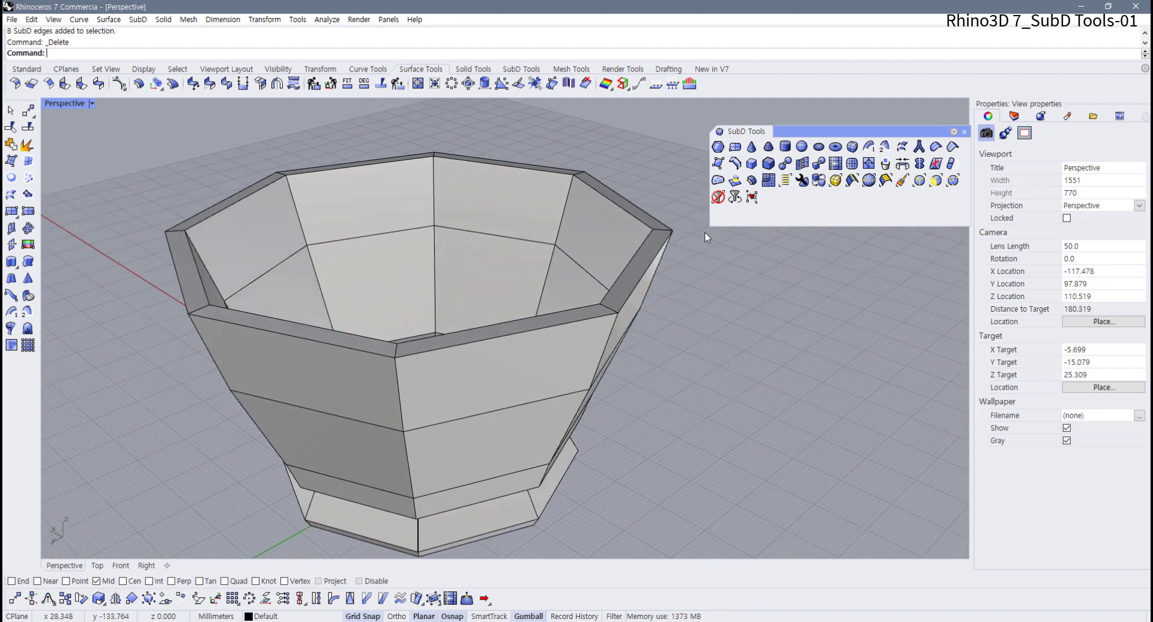
pyautogui.click(768, 163)
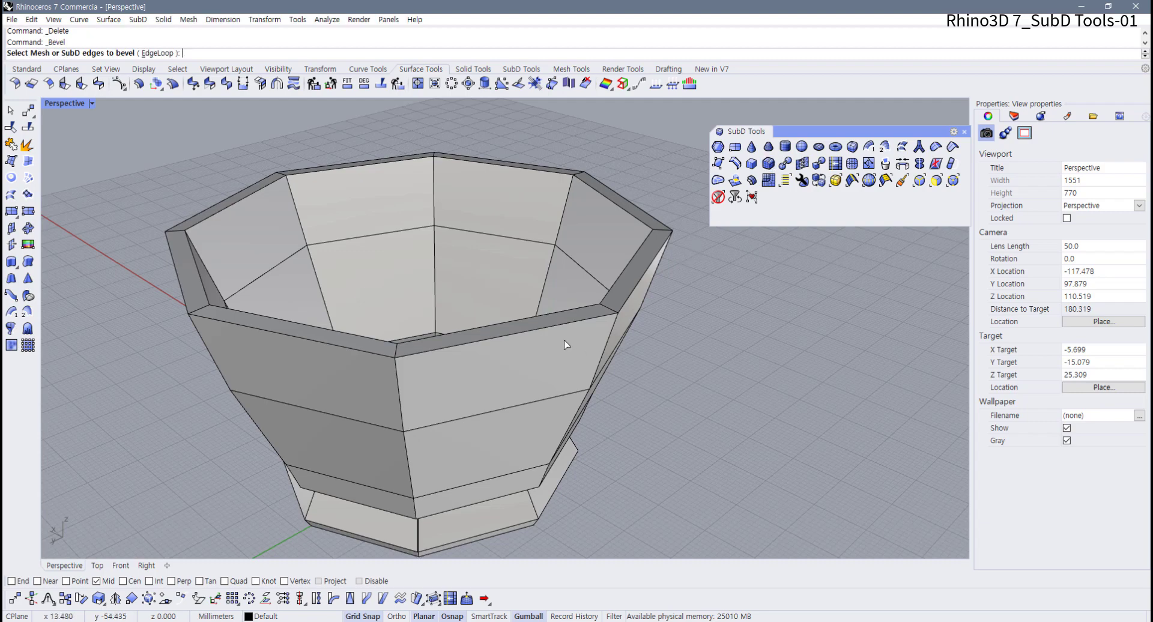
pyautogui.click(158, 53)
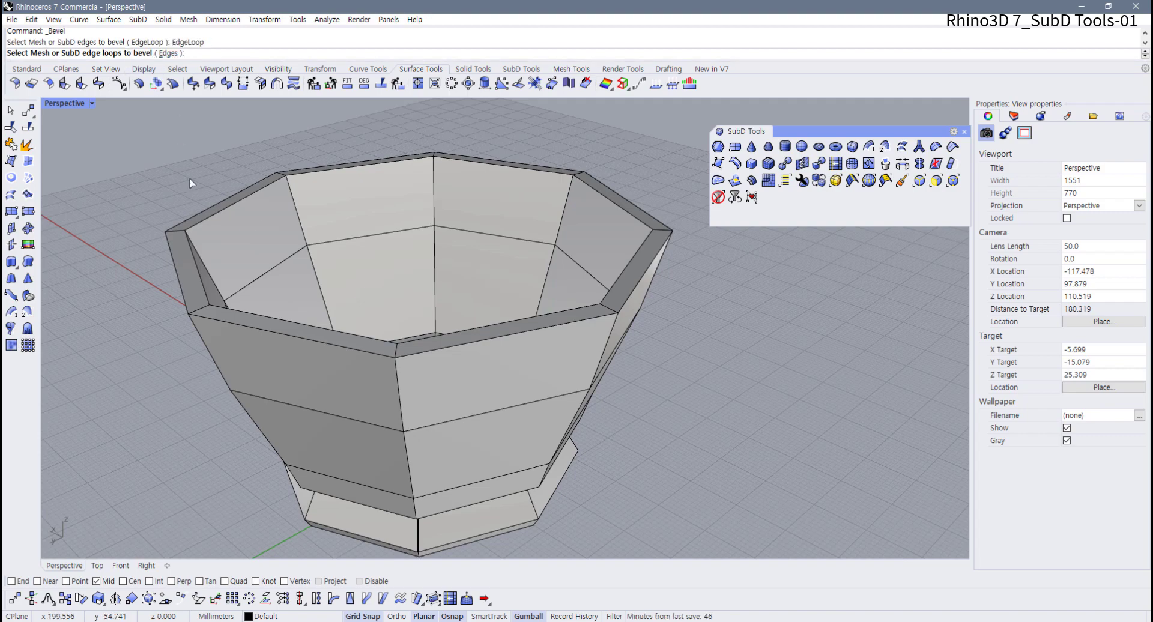
pyautogui.click(519, 338)
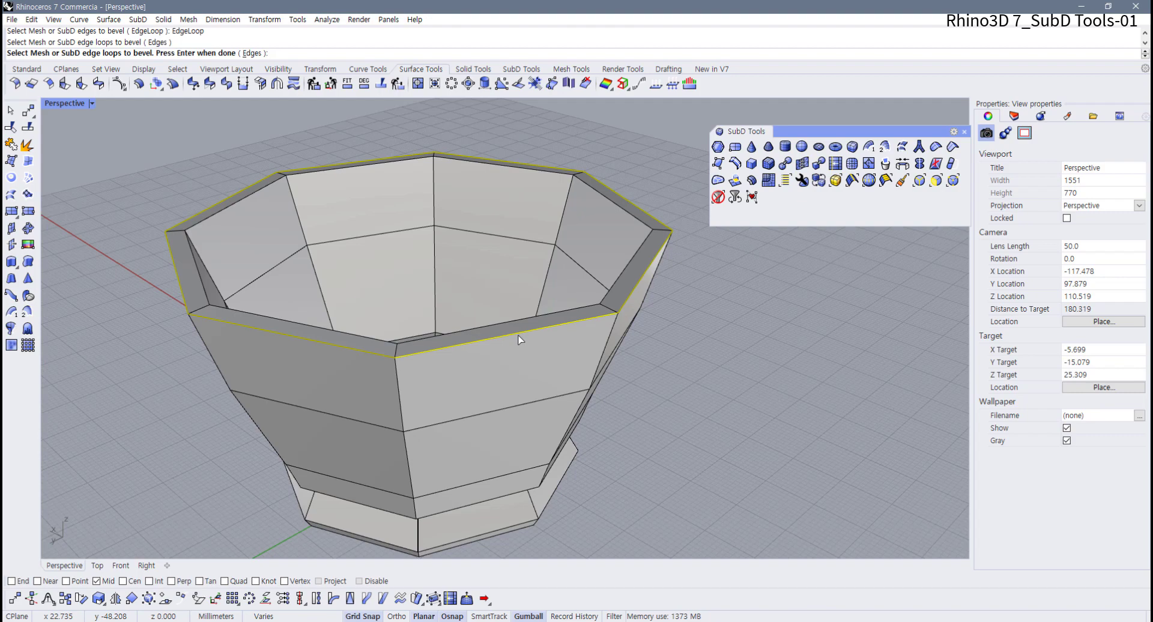
pyautogui.click(543, 317)
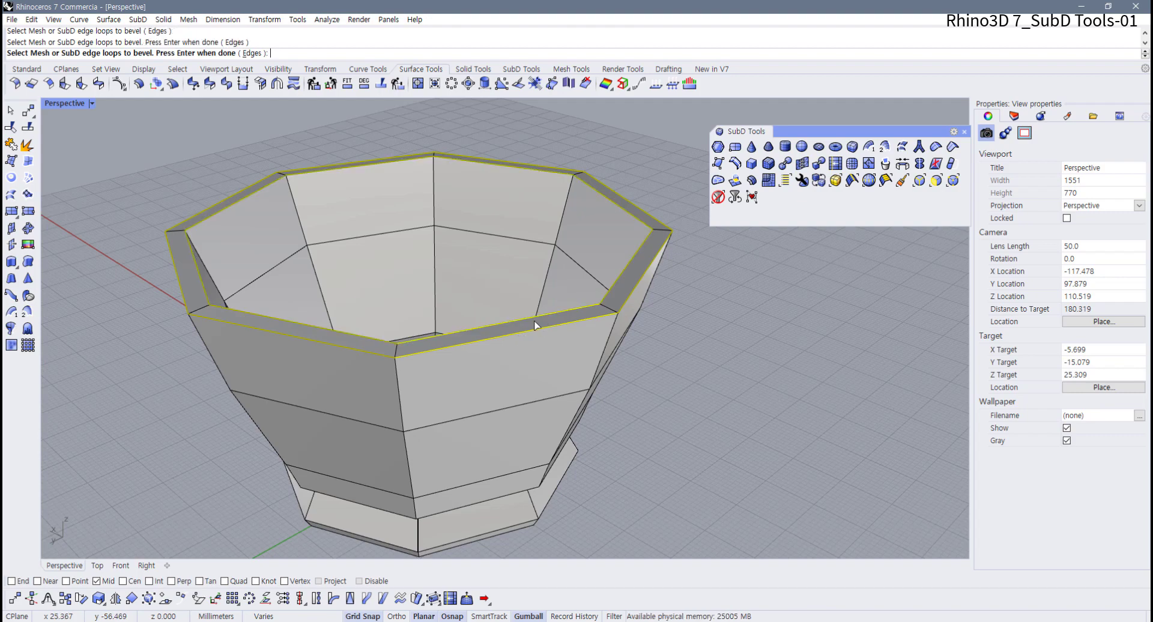
pyautogui.moveTo(535, 324); pyautogui.dragTo(593, 329, button='right')
pyautogui.press('Escape')
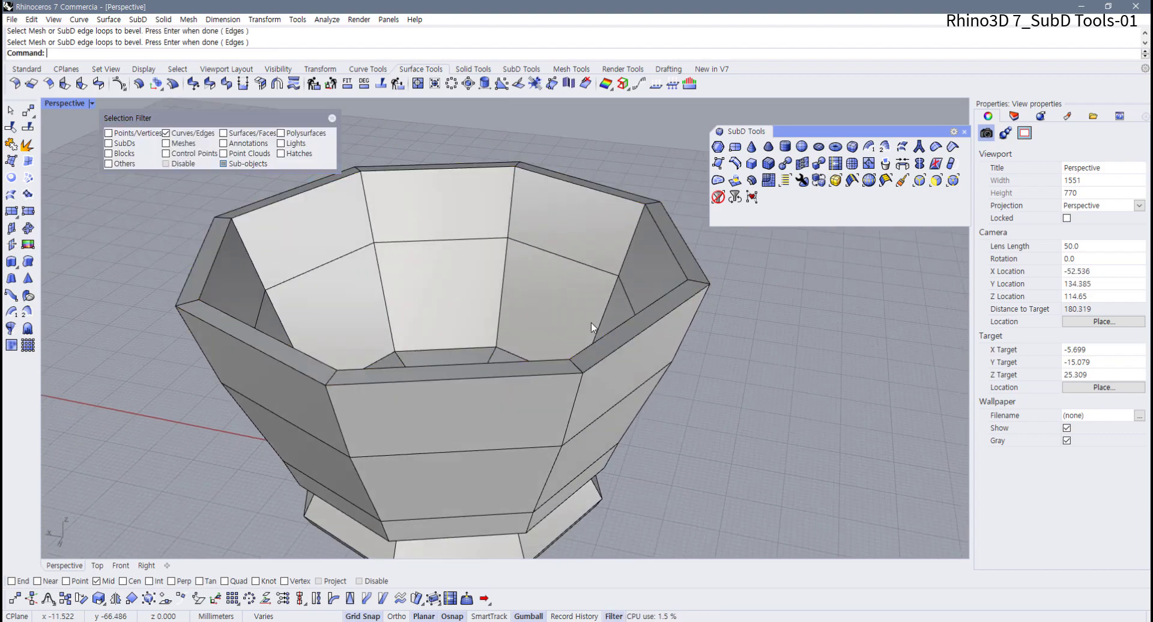
pyautogui.click(333, 119)
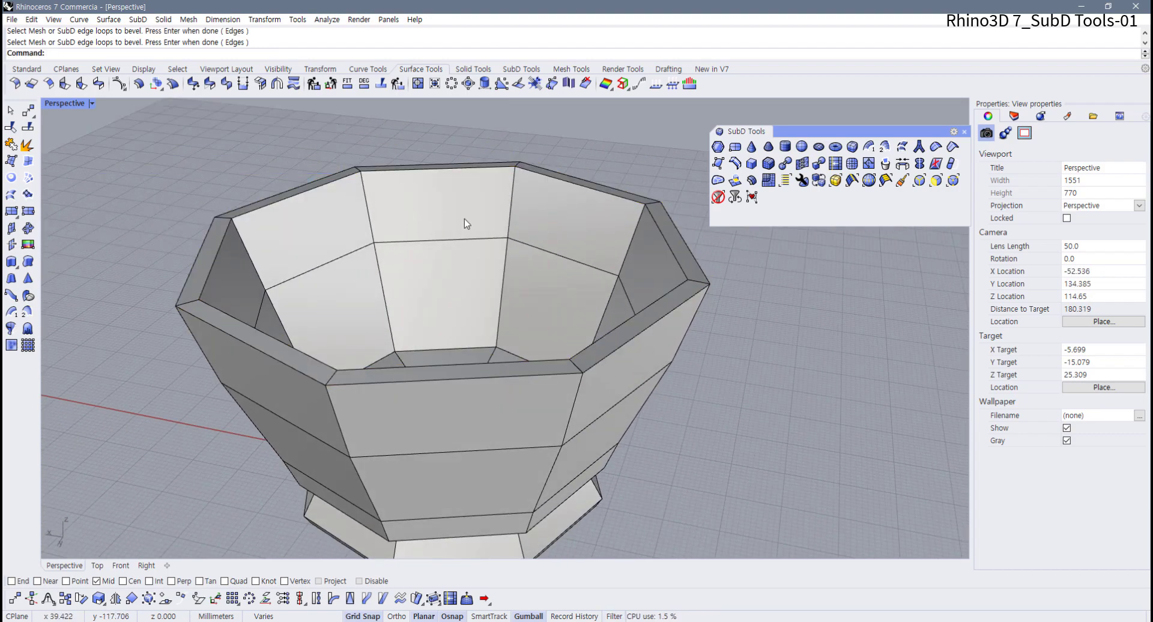
# - Start a Bevel on the outer and inner edge loops of the bowl's rim, and disable object snaps for its positioning
pyautogui.rightClick(463, 218)
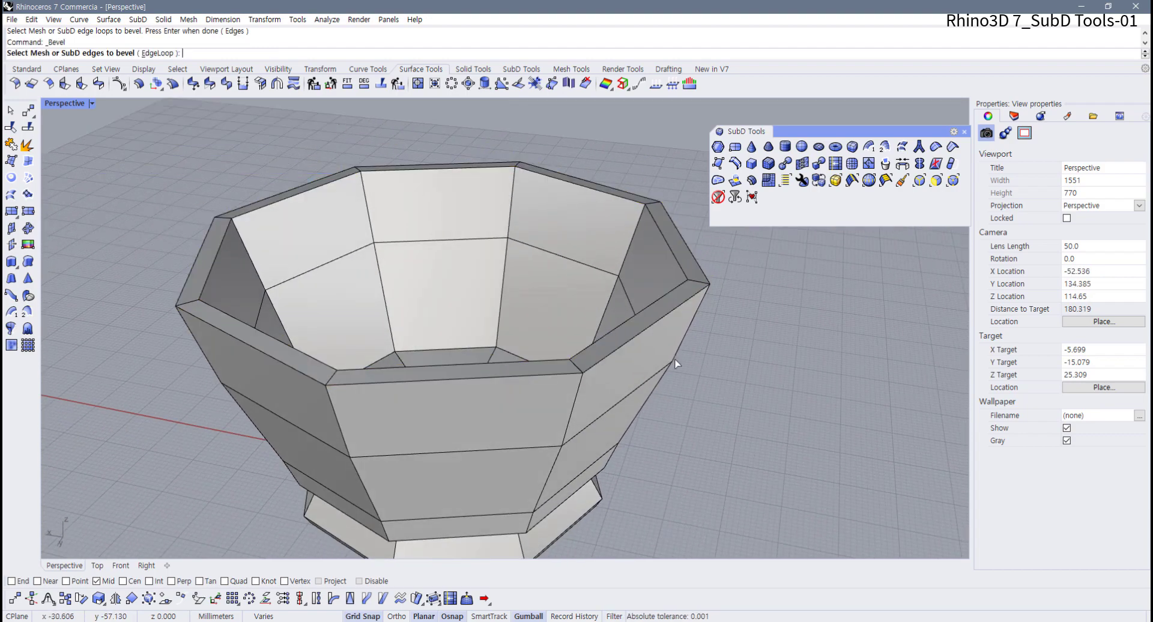
pyautogui.doubleClick(646, 332)
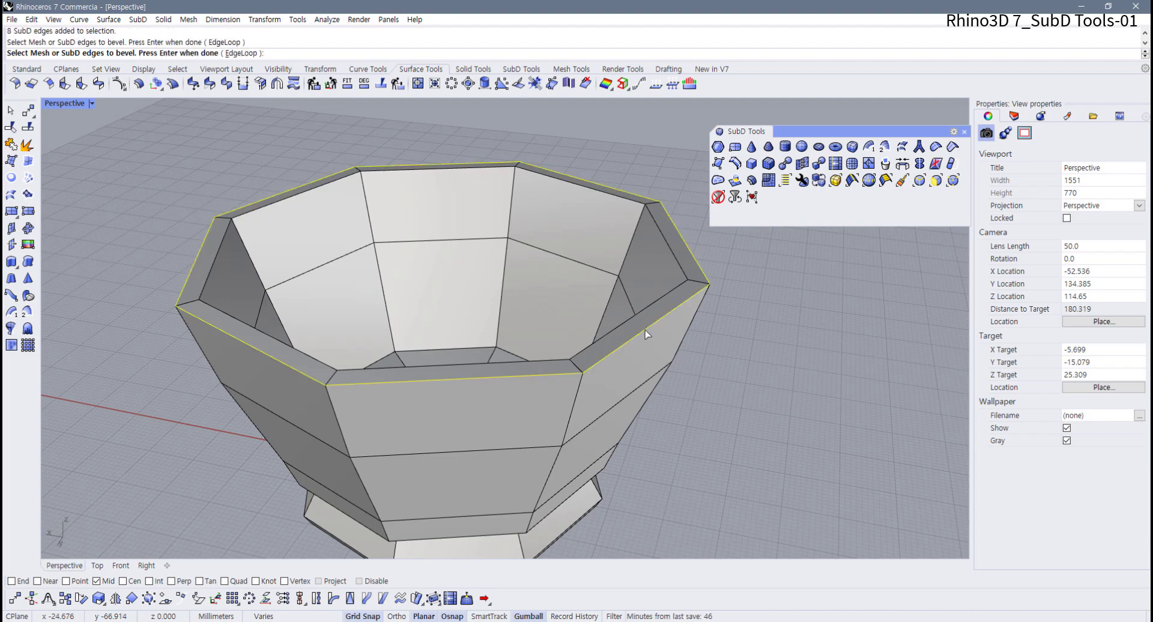
pyautogui.doubleClick(661, 298)
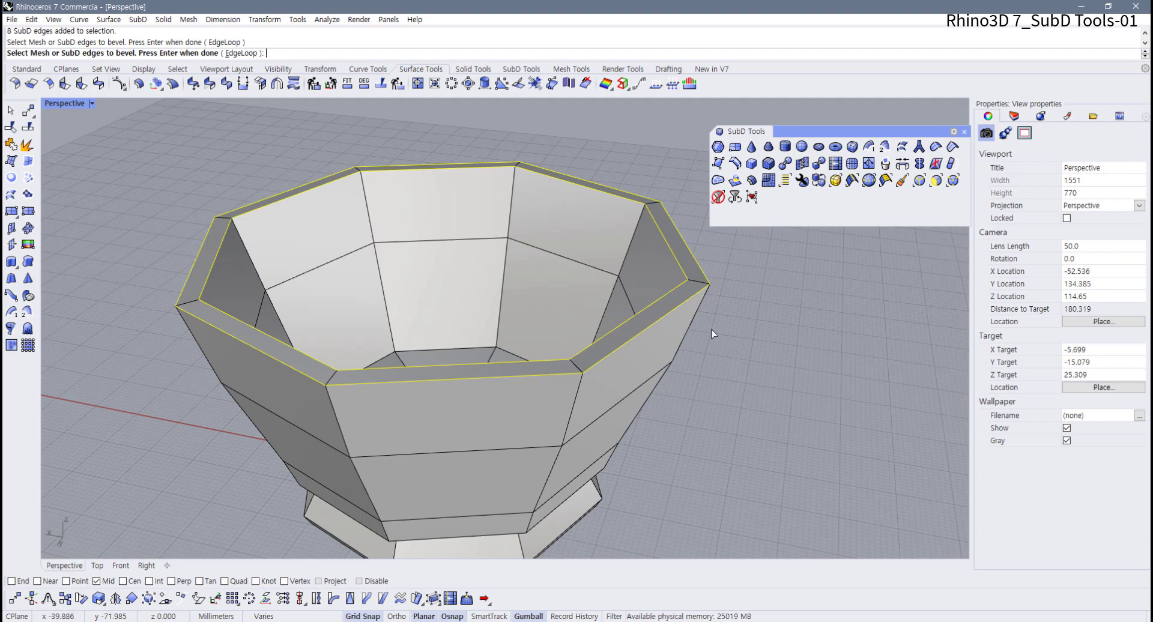
pyautogui.press('Return')
pyautogui.scroll(5, 661, 331)
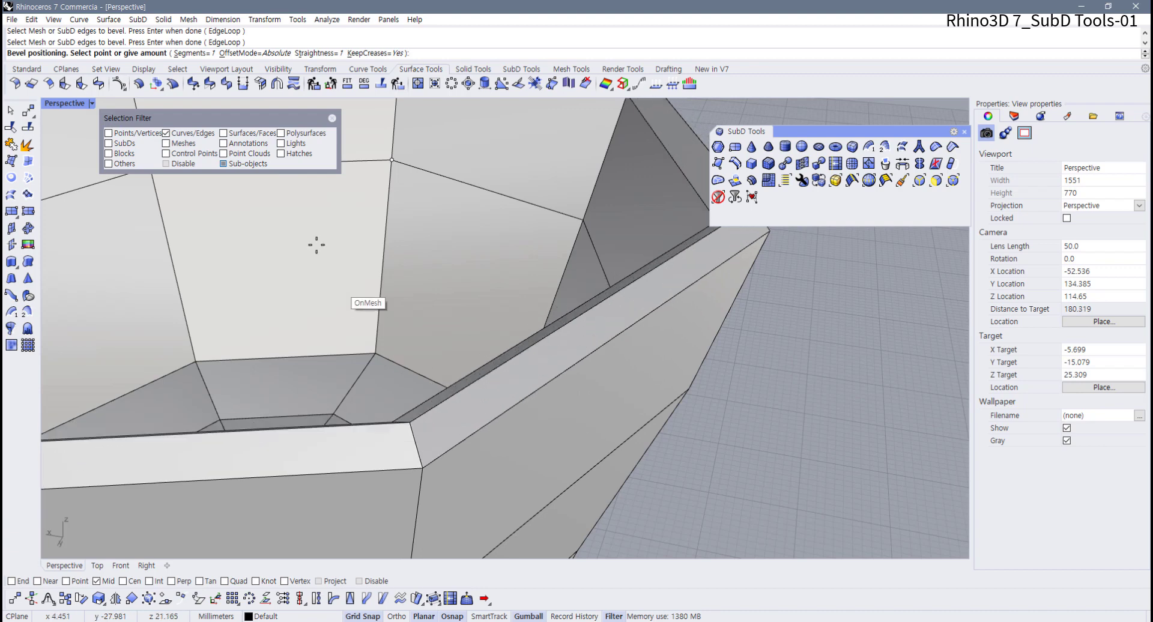
pyautogui.click(359, 581)
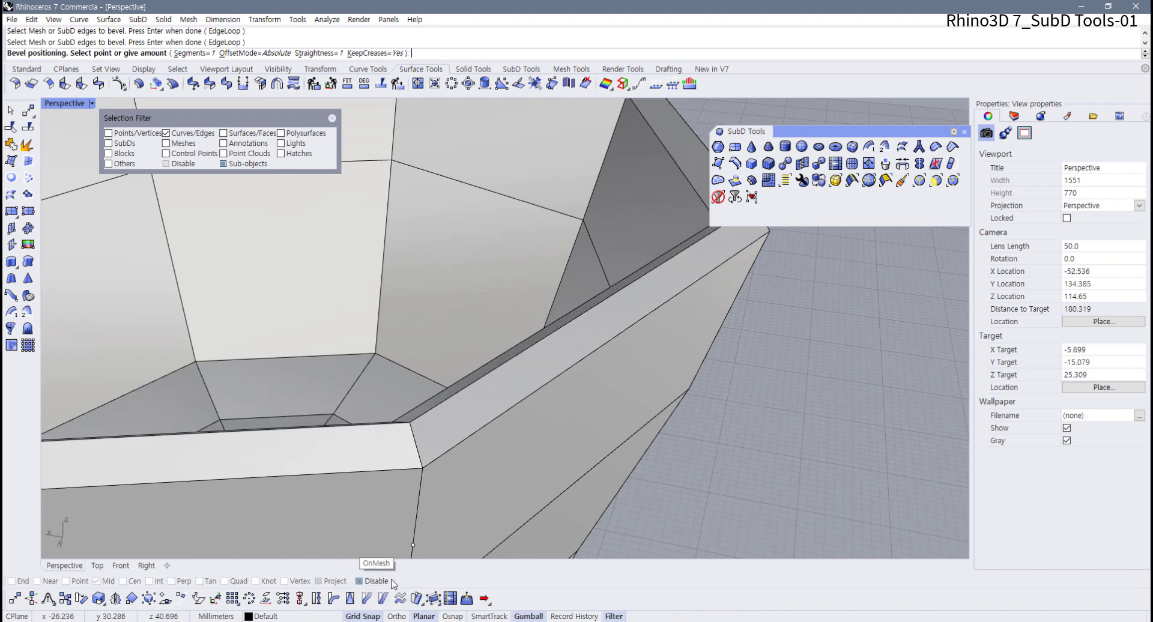
# - Set the rim bevel to 2 segments to preview the extra division
pyautogui.click(192, 53)
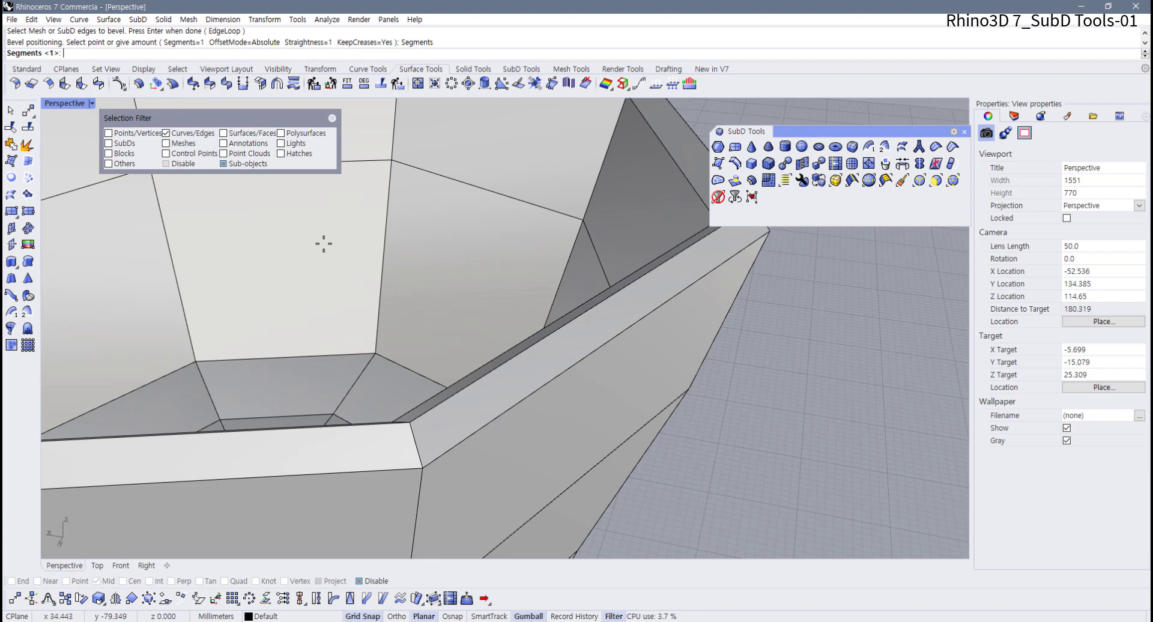
pyautogui.write('2')
pyautogui.press('Return')
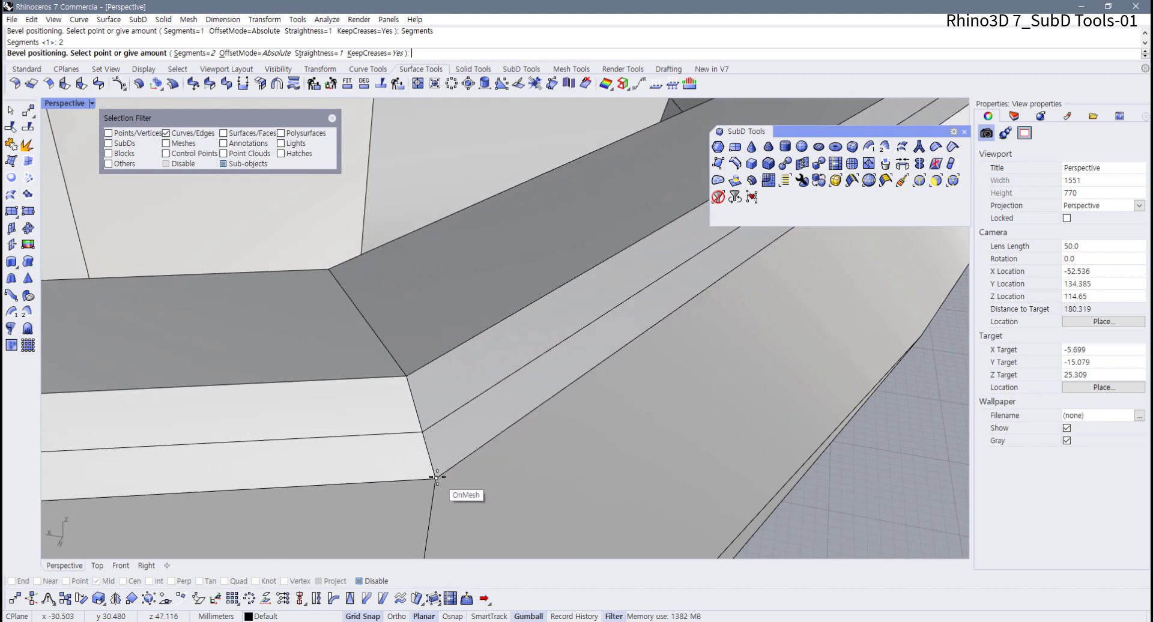
# - Set the bevel back to 1 segment and place it as a narrow band along both rim edge loops
pyautogui.click(194, 54)
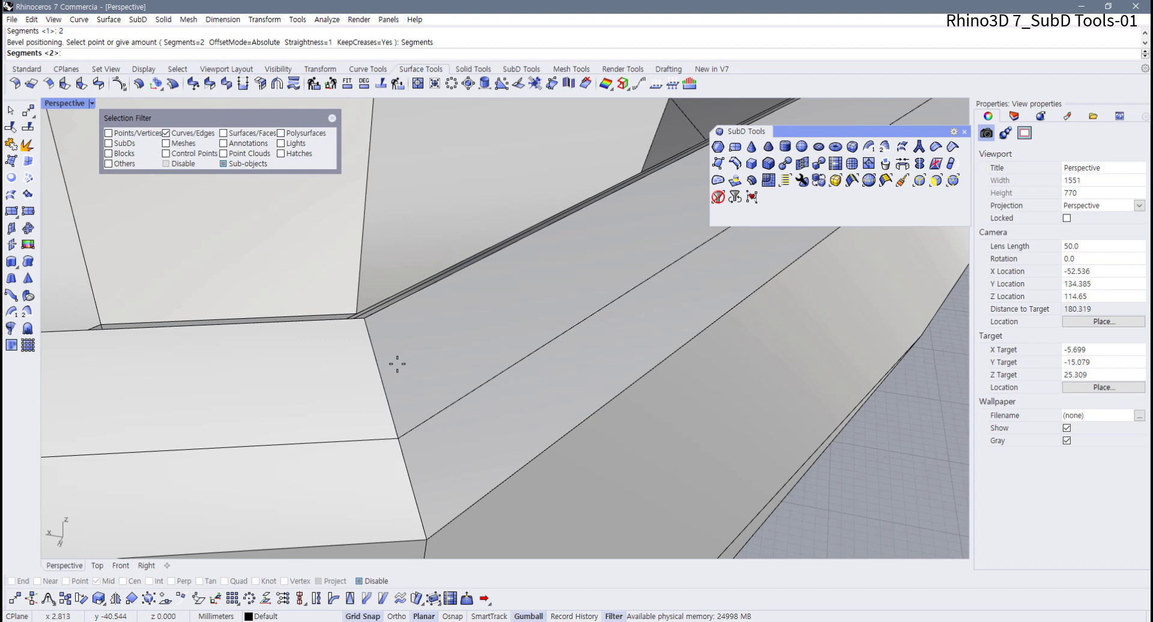
pyautogui.write('1')
pyautogui.press('Return')
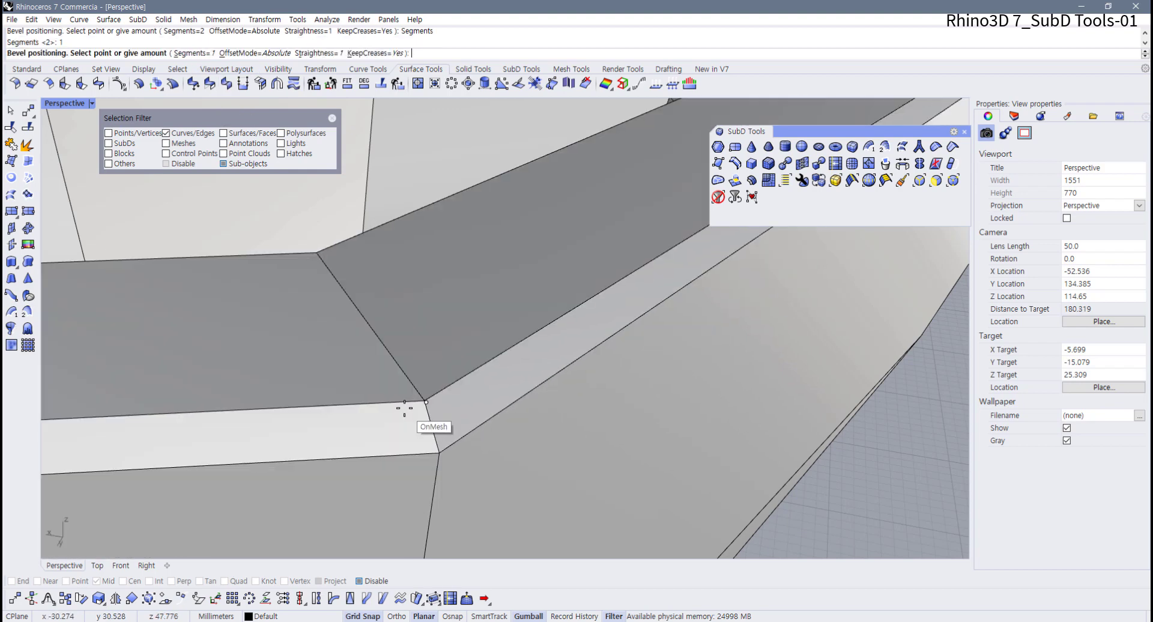
pyautogui.click(403, 406)
# - Toggle the SubD between flat and smooth display to examine the beveled rim
pyautogui.scroll(-18, 415, 398)
pyautogui.moveTo(415, 396); pyautogui.dragTo(500, 391, button='right')
pyautogui.scroll(4, 419, 393)
pyautogui.scroll(-2, 415, 391)
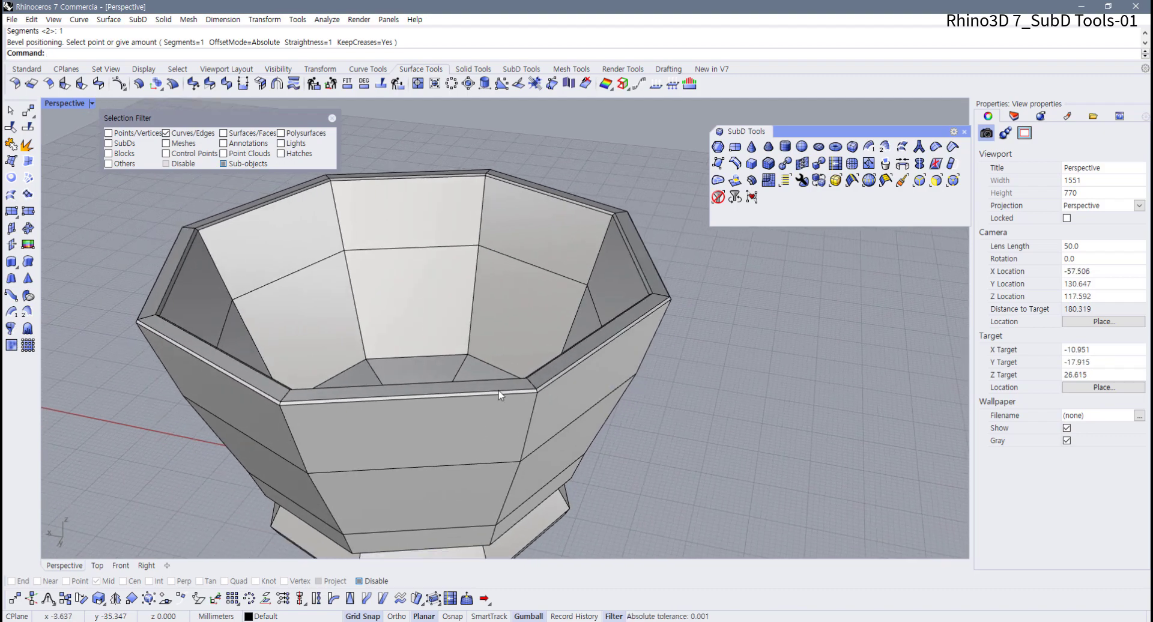
pyautogui.press('Tab')
pyautogui.press('Tab')
pyautogui.press('Tab')
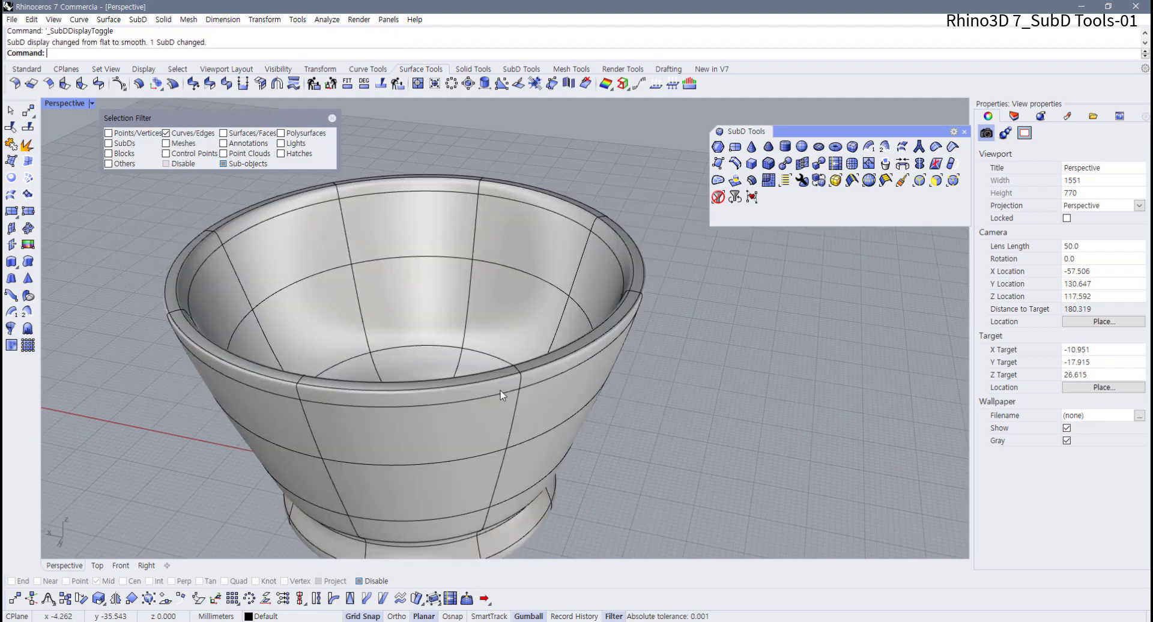
pyautogui.scroll(2, 500, 390)
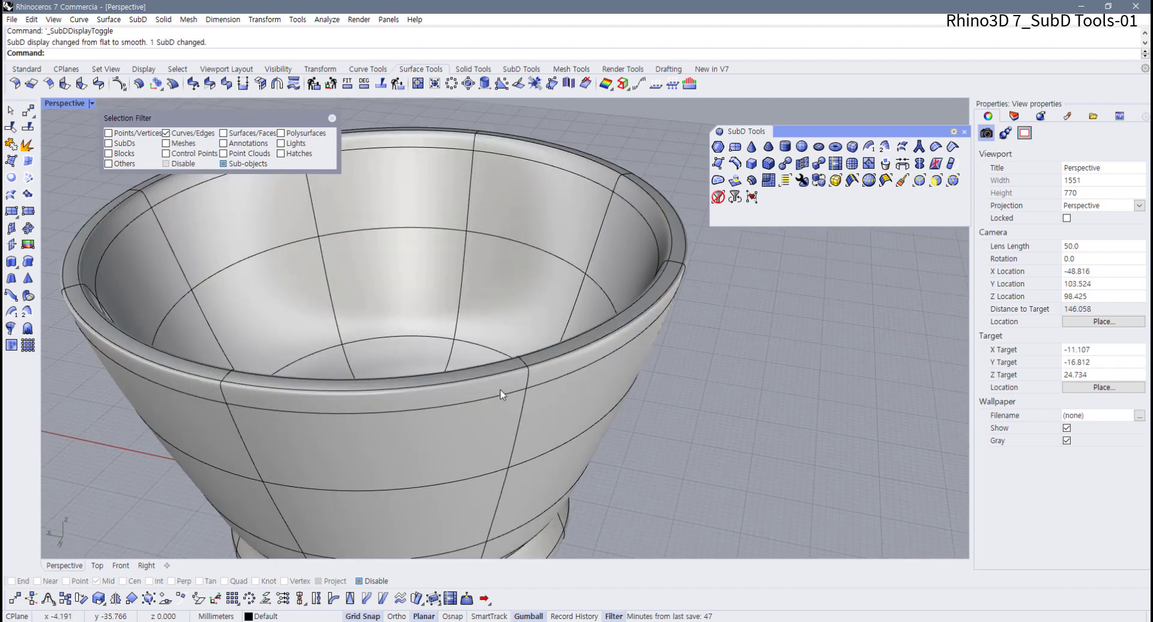
pyautogui.press('Tab')
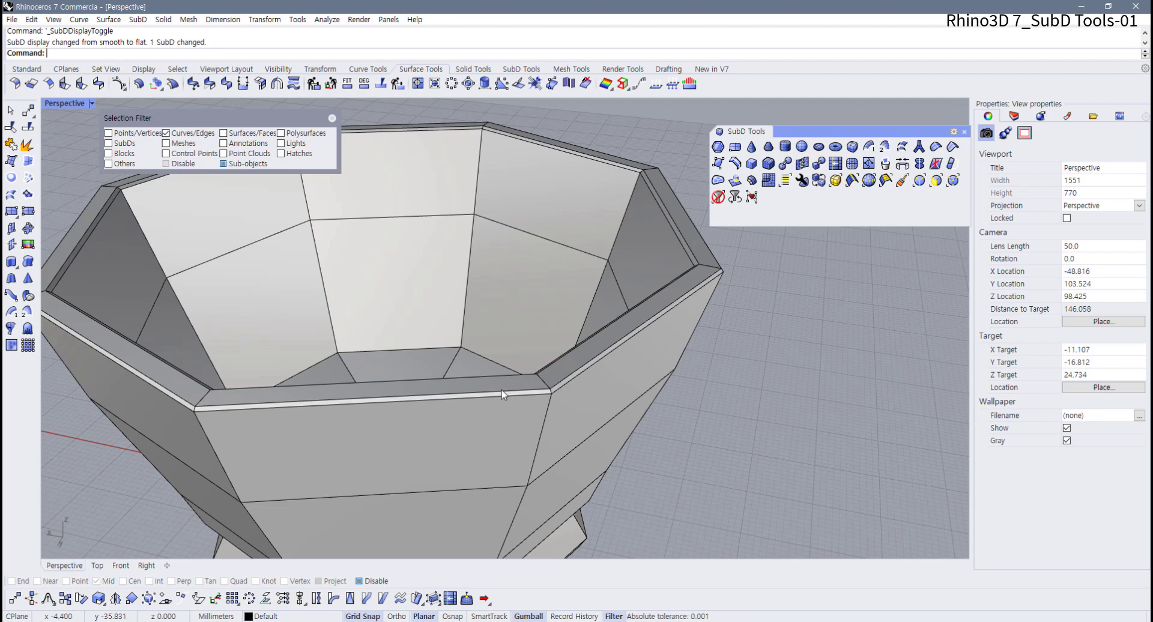
# - Examine the bowl's interior and the edge loop where the wall meets the floor in both smooth and flat display
pyautogui.scroll(-3, 549, 376)
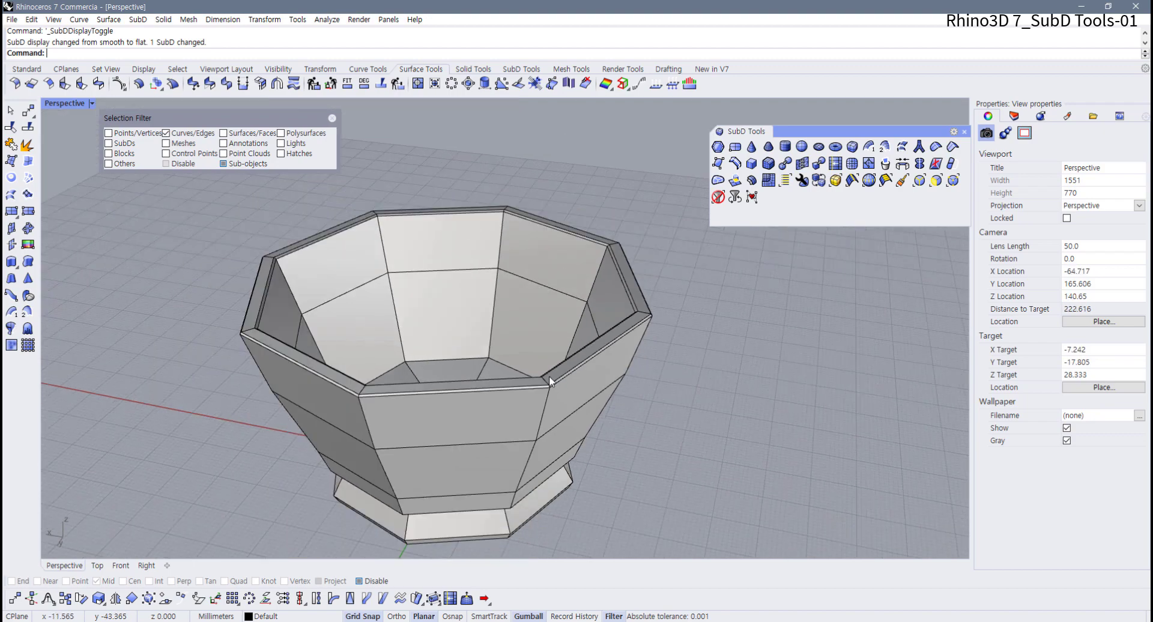
pyautogui.moveTo(550, 376); pyautogui.dragTo(479, 408, button='right')
pyautogui.press('Tab')
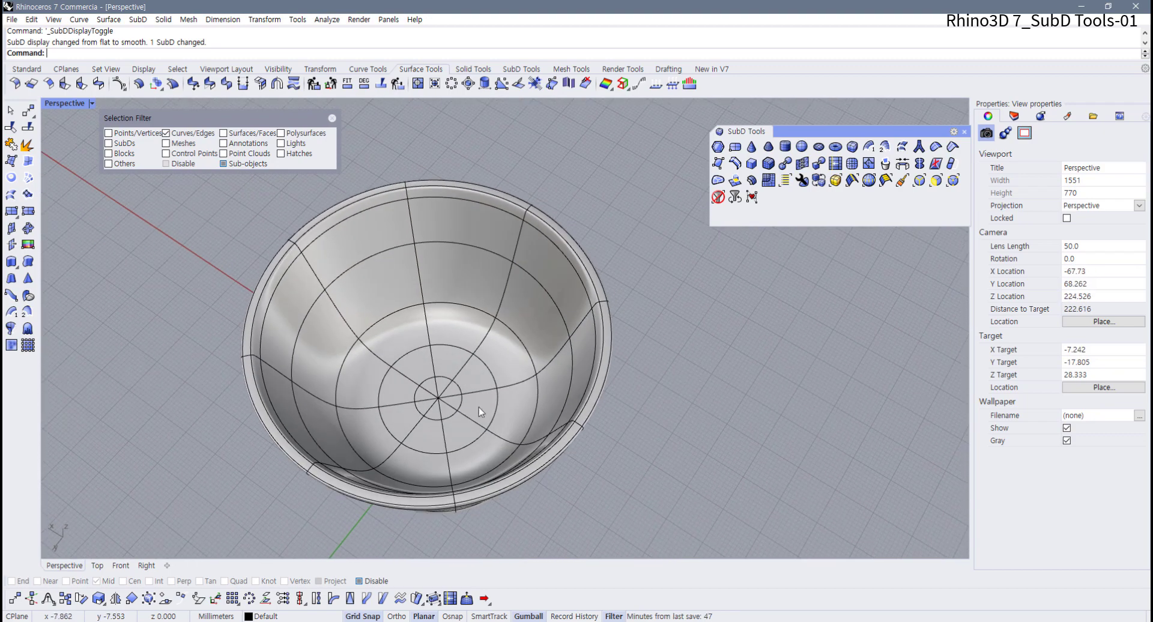
pyautogui.scroll(2, 478, 407)
pyautogui.press('Tab')
pyautogui.scroll(6, 391, 328)
pyautogui.moveTo(352, 328); pyautogui.dragTo(355, 275, button='right')
pyautogui.press('Tab')
pyautogui.scroll(-3, 451, 345)
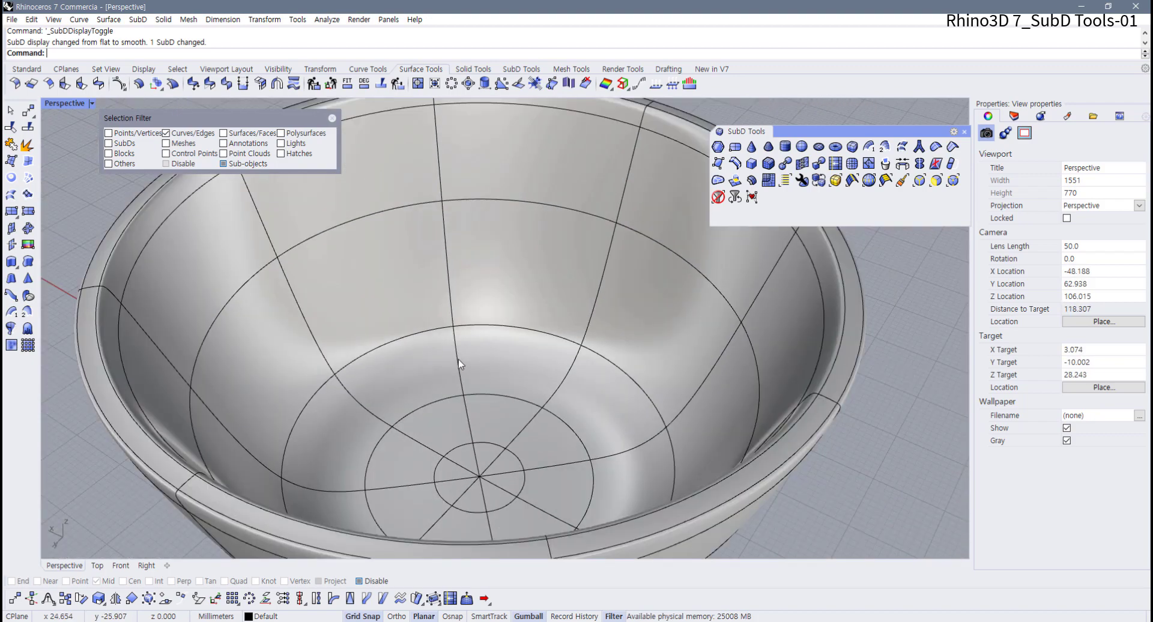
pyautogui.moveTo(450, 345); pyautogui.dragTo(417, 376, button='right')
pyautogui.press('Tab')
pyautogui.scroll(4, 417, 376)
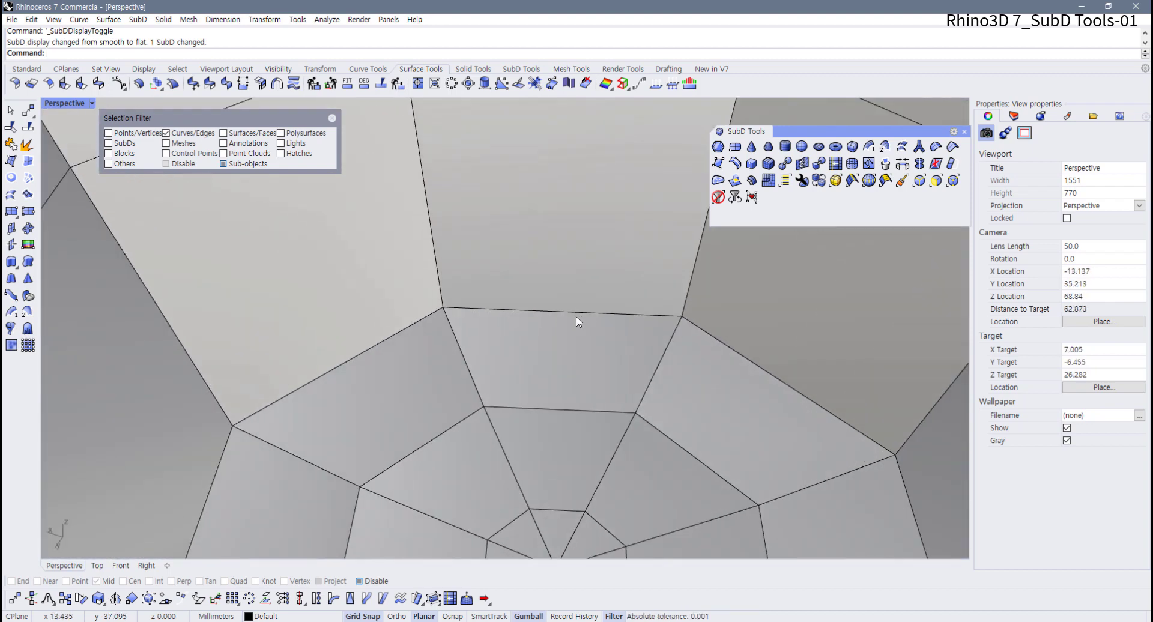
# - Bevel the inner edge loop where the bowl's wall meets the floor as a narrow band with 2 segments
pyautogui.click(768, 163)
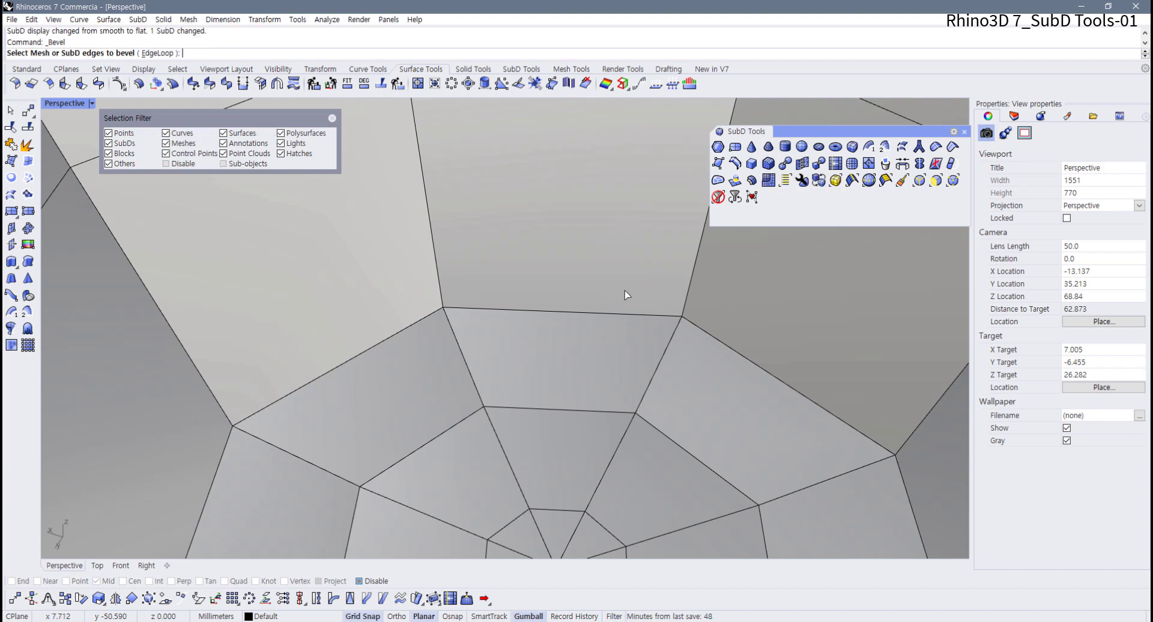
pyautogui.doubleClick(581, 316)
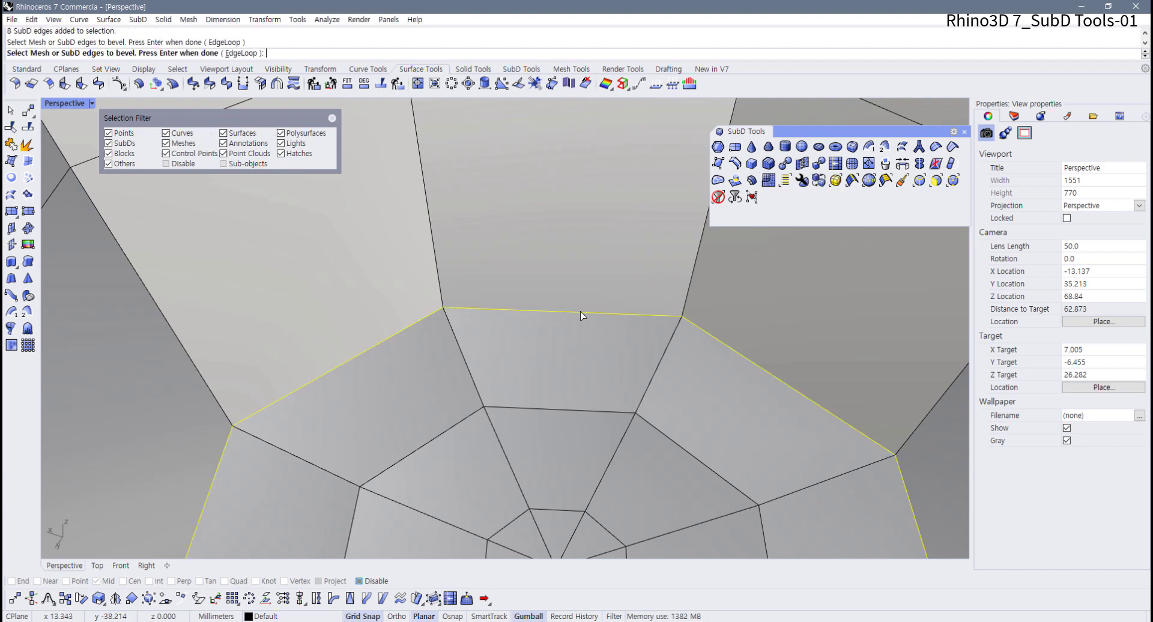
pyautogui.press('Return')
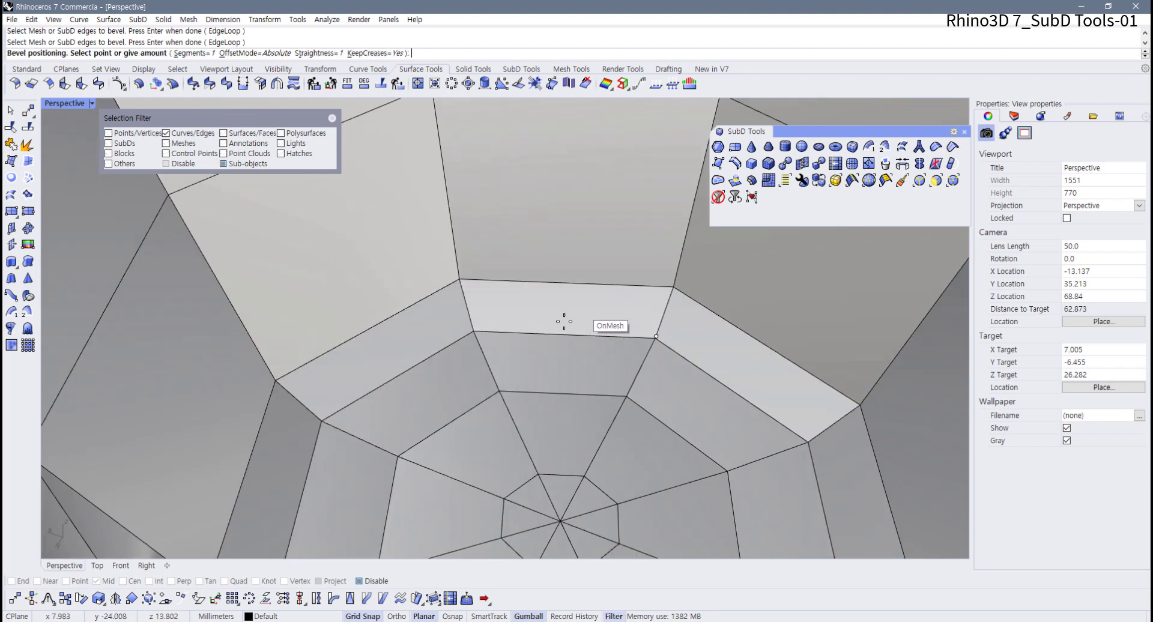
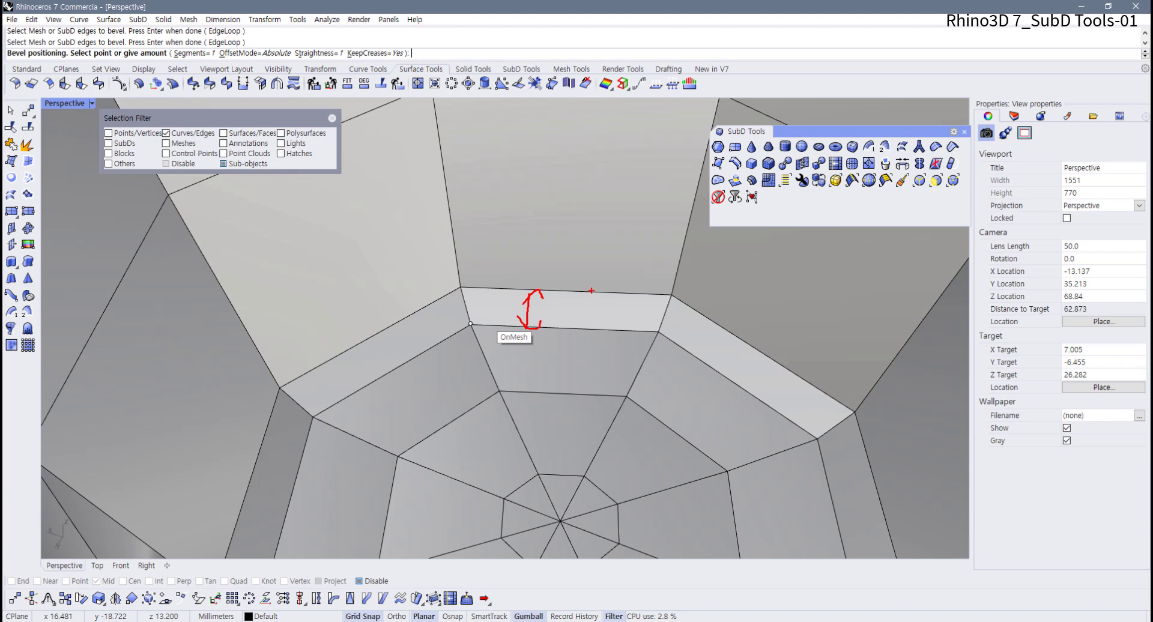
pyautogui.moveTo(670, 292)
pyautogui.mouseDown()
pyautogui.moveTo(655, 335)
pyautogui.moveTo(678, 319)
pyautogui.mouseUp()
pyautogui.moveTo(752, 303)
pyautogui.mouseDown()
pyautogui.moveTo(740, 257)
pyautogui.moveTo(769, 285)
pyautogui.mouseUp()
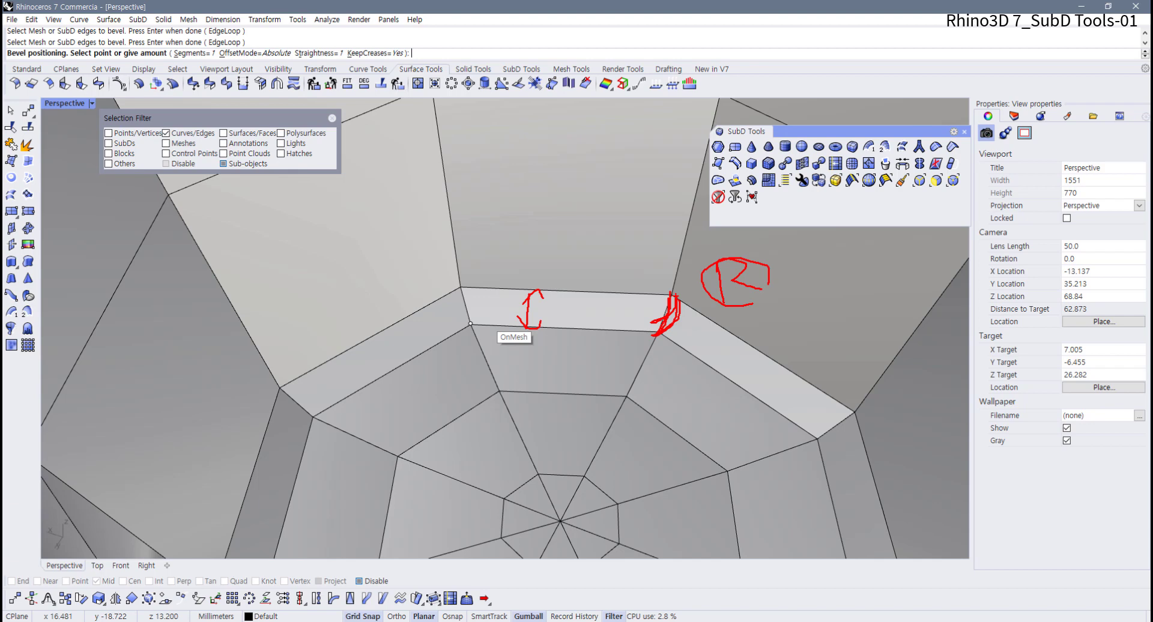
pyautogui.press('Escape')
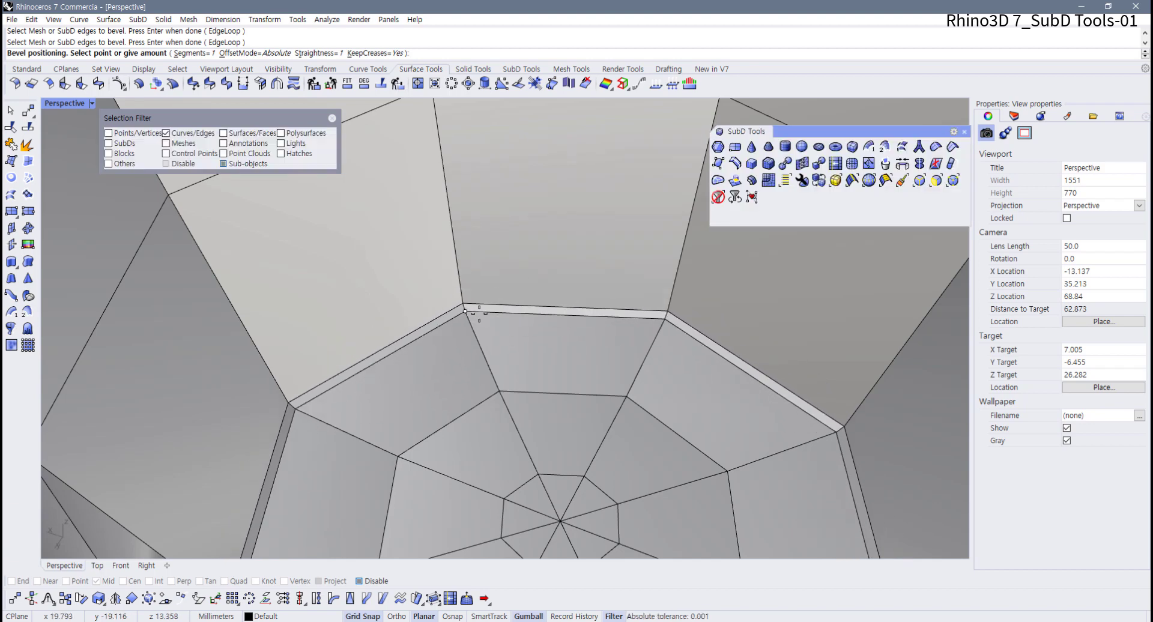
pyautogui.click(192, 53)
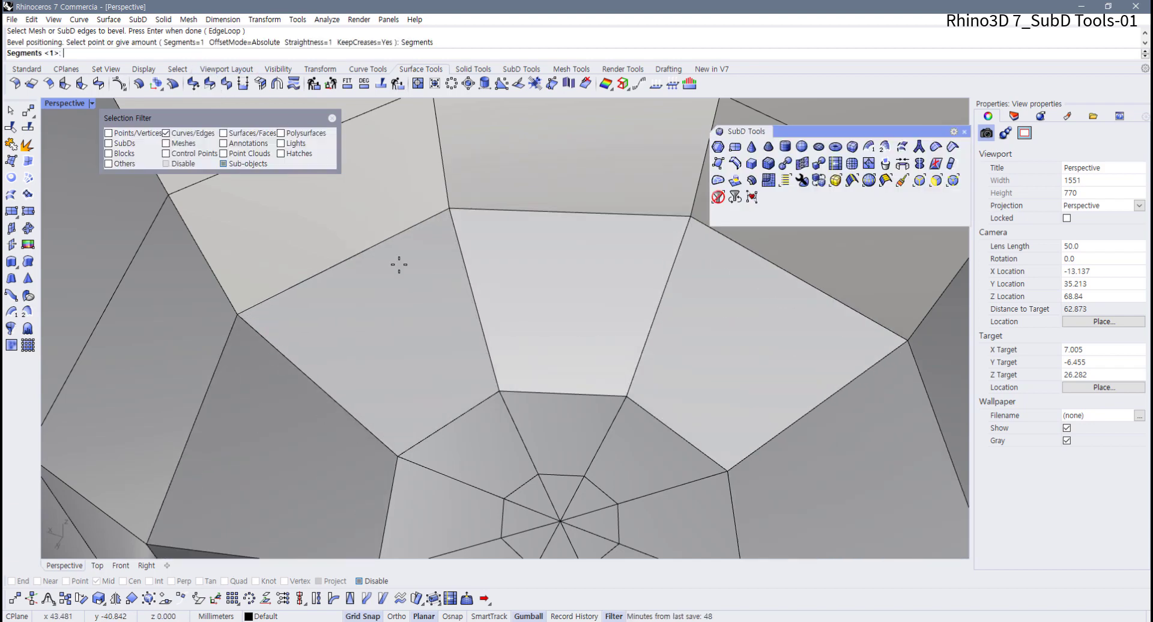
pyautogui.press('Return')
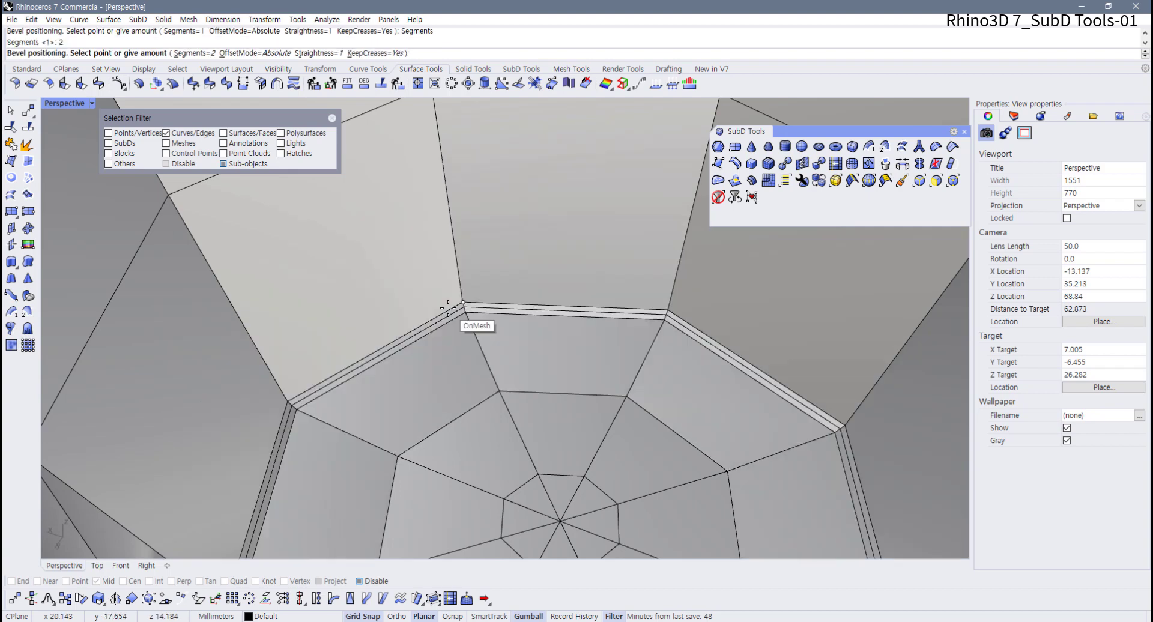
pyautogui.click(455, 319)
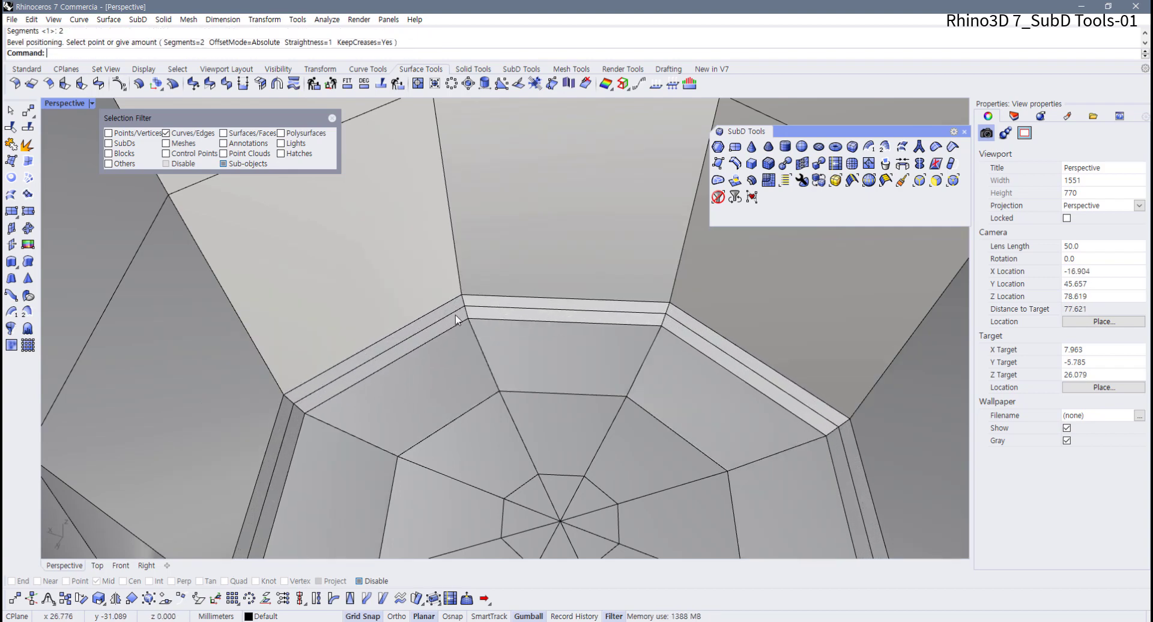
# - Switch the SubD to smooth display and examine the beveled loop around the bowl's inner floor
pyautogui.scroll(6, 456, 318)
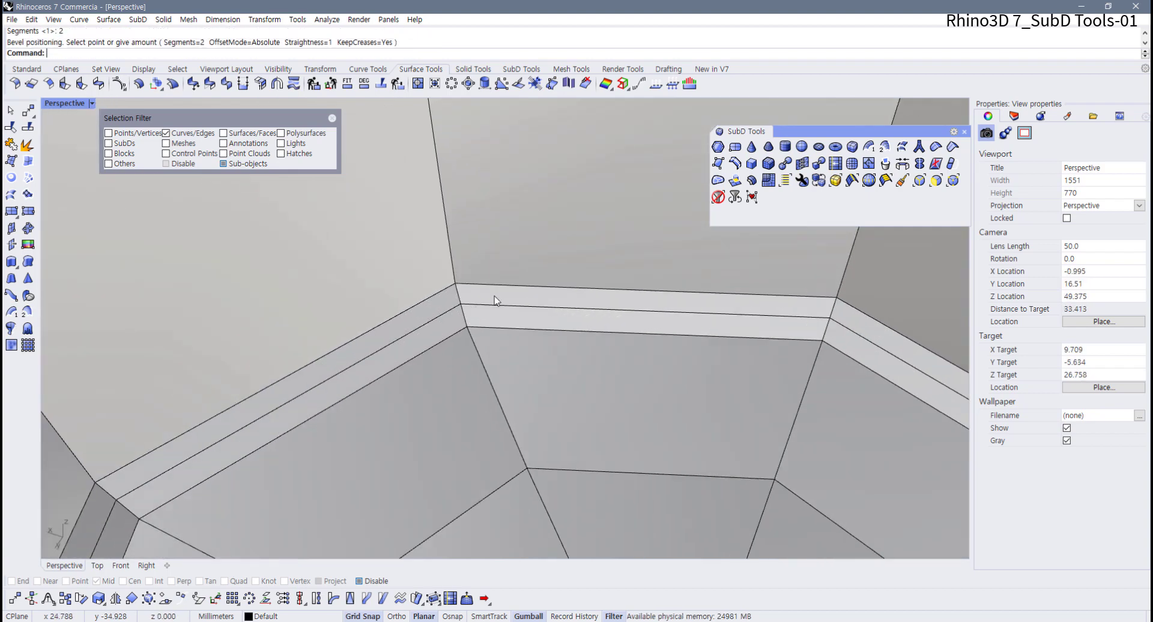
pyautogui.scroll(-8, 463, 334)
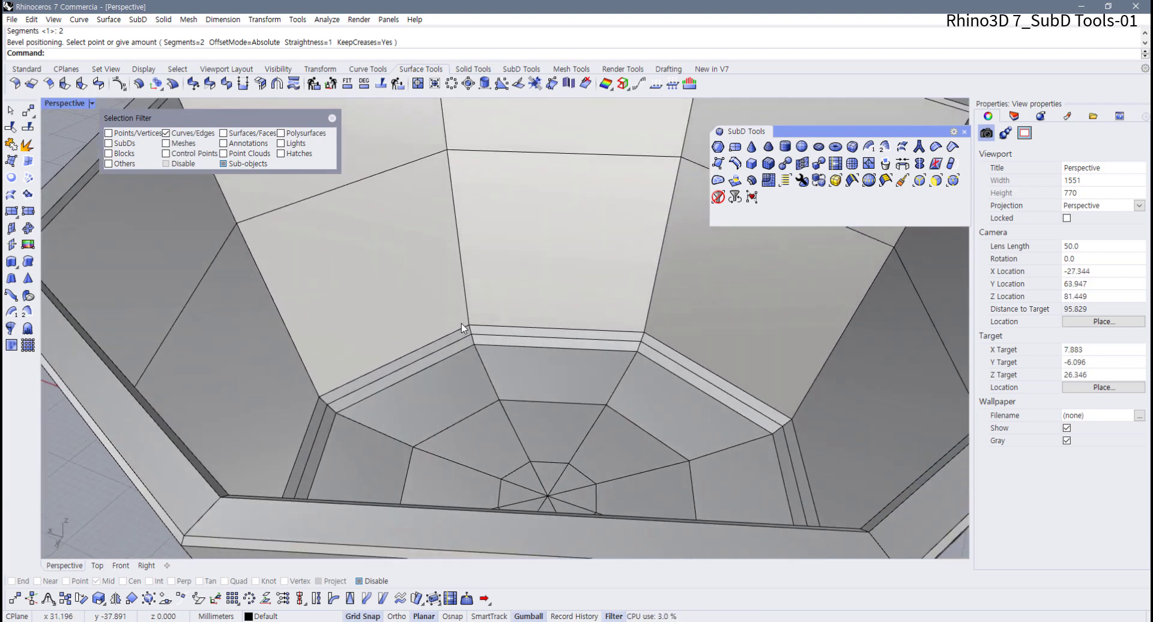
pyautogui.press('Tab')
pyautogui.moveTo(503, 365); pyautogui.dragTo(475, 353, button='right')
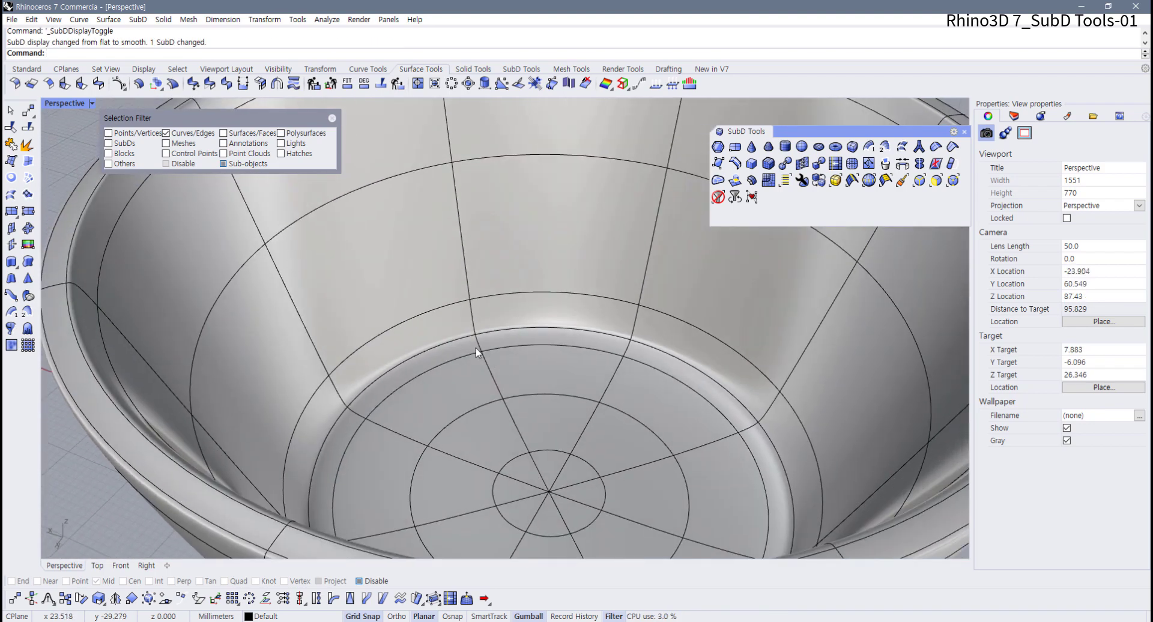
pyautogui.scroll(5, 480, 346)
pyautogui.scroll(2, 443, 333)
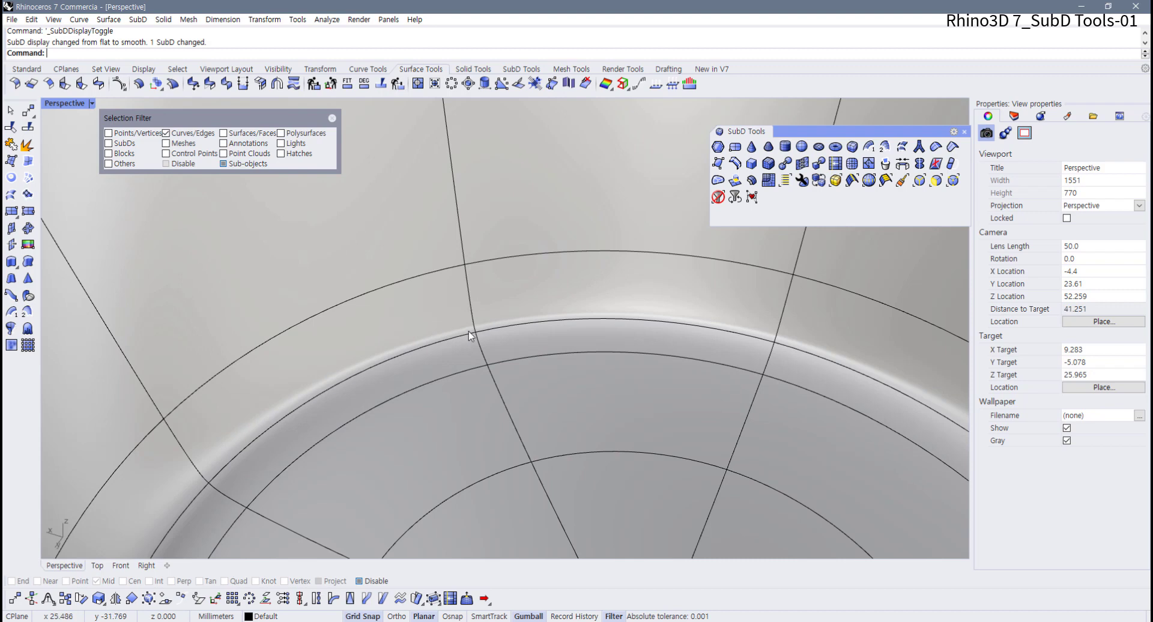
pyautogui.scroll(-13, 424, 368)
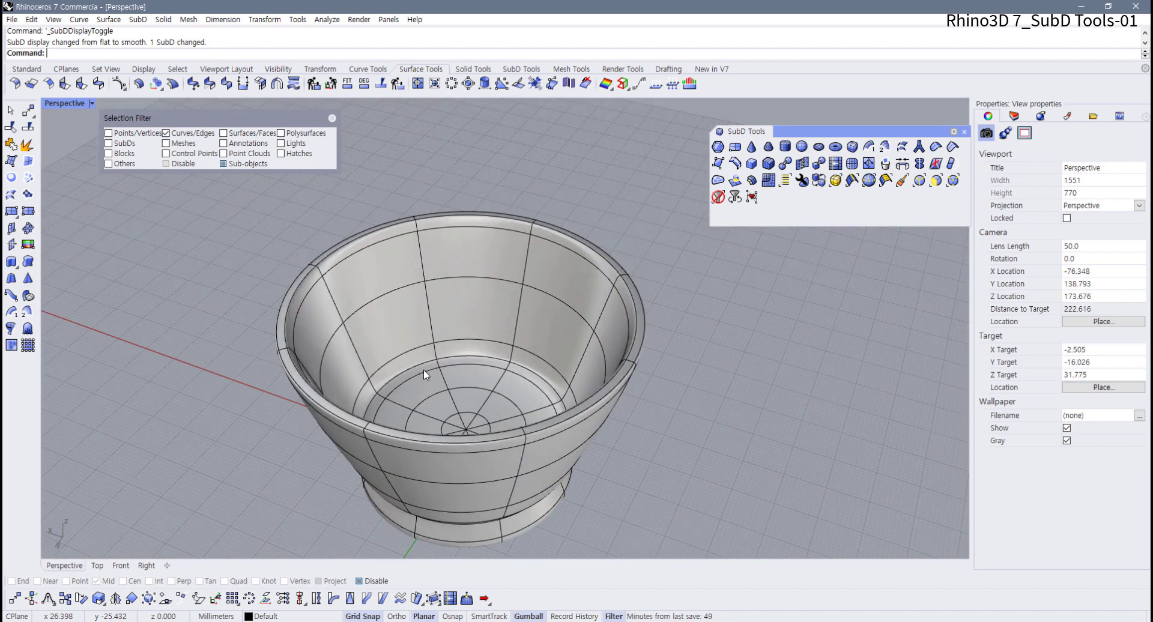
pyautogui.scroll(5, 427, 370)
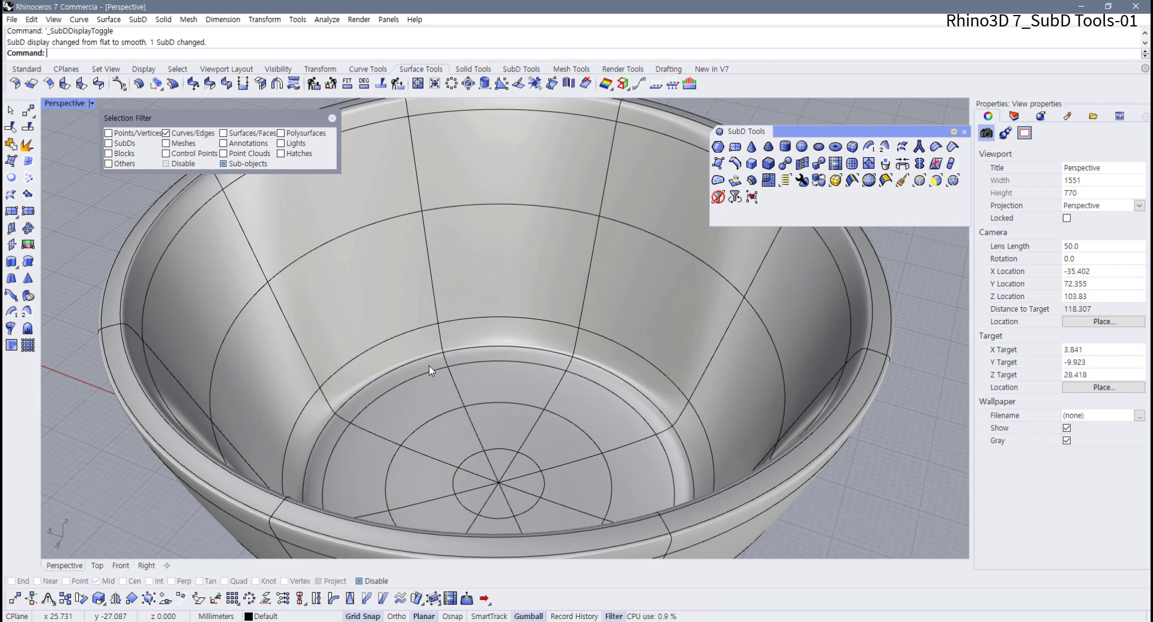
# - Switch the SubD to flat display and examine the beveled rim and the bowl's overall edge layout
pyautogui.moveTo(516, 405); pyautogui.dragTo(571, 385, button='right')
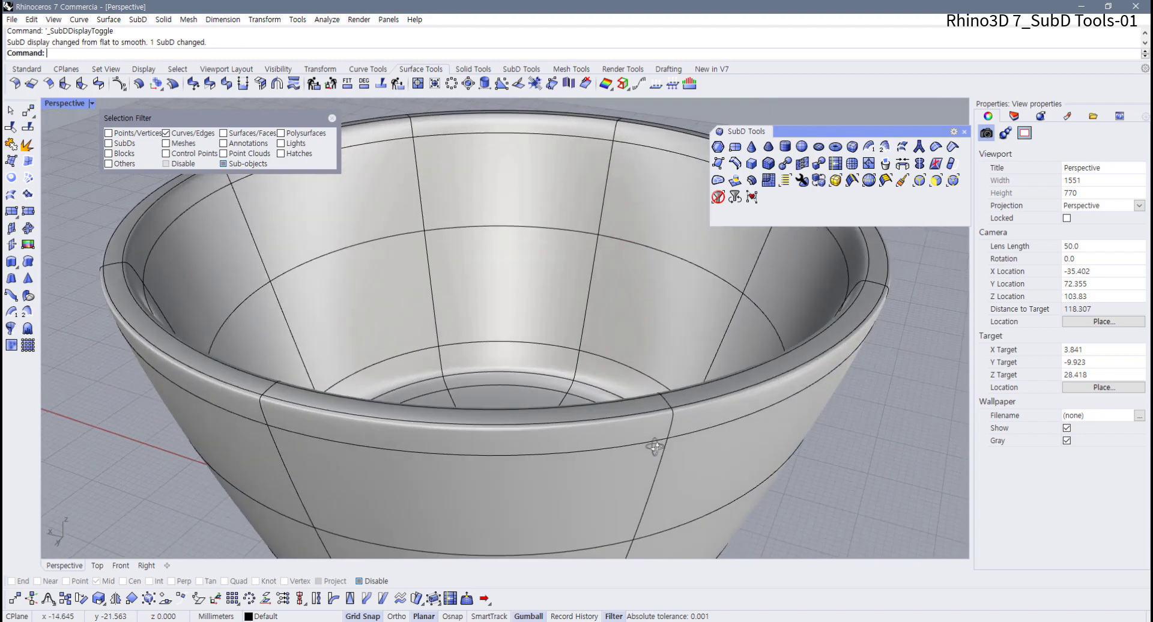
pyautogui.scroll(3, 631, 361)
pyautogui.press('Tab')
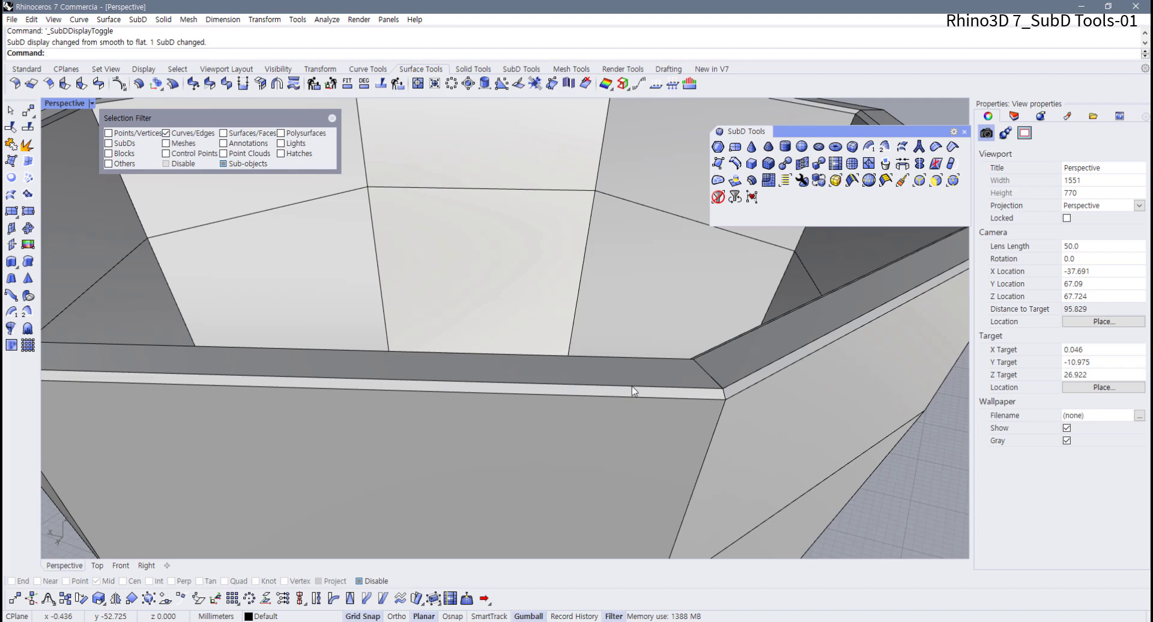
pyautogui.scroll(-5, 632, 386)
pyautogui.moveTo(632, 386); pyautogui.dragTo(562, 396, button='right')
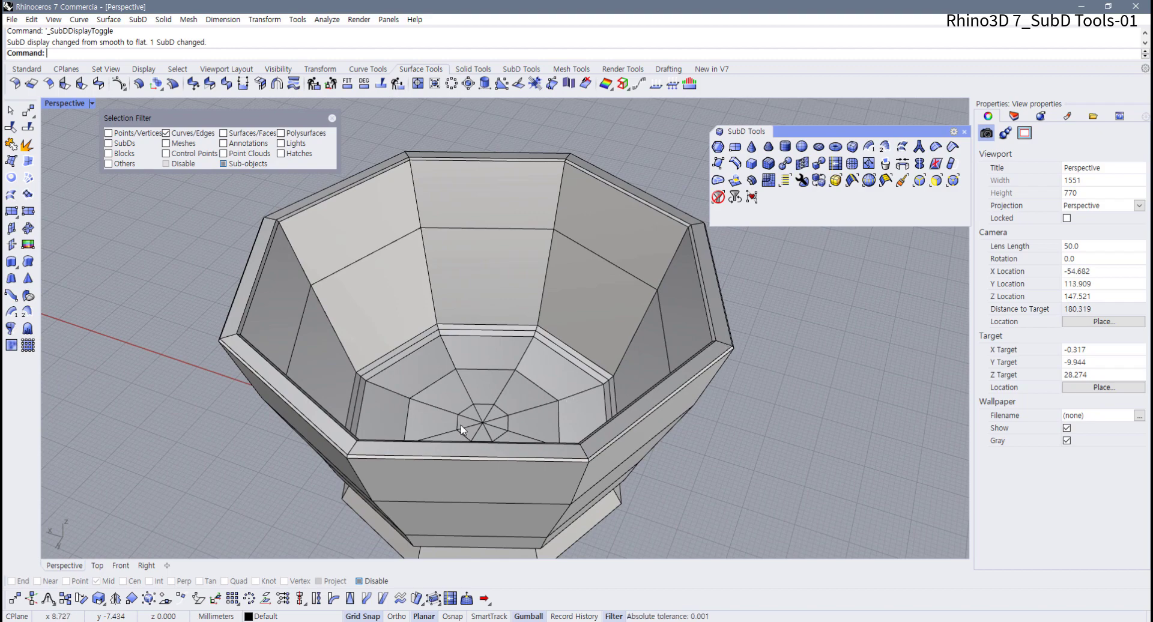
pyautogui.scroll(-3, 461, 427)
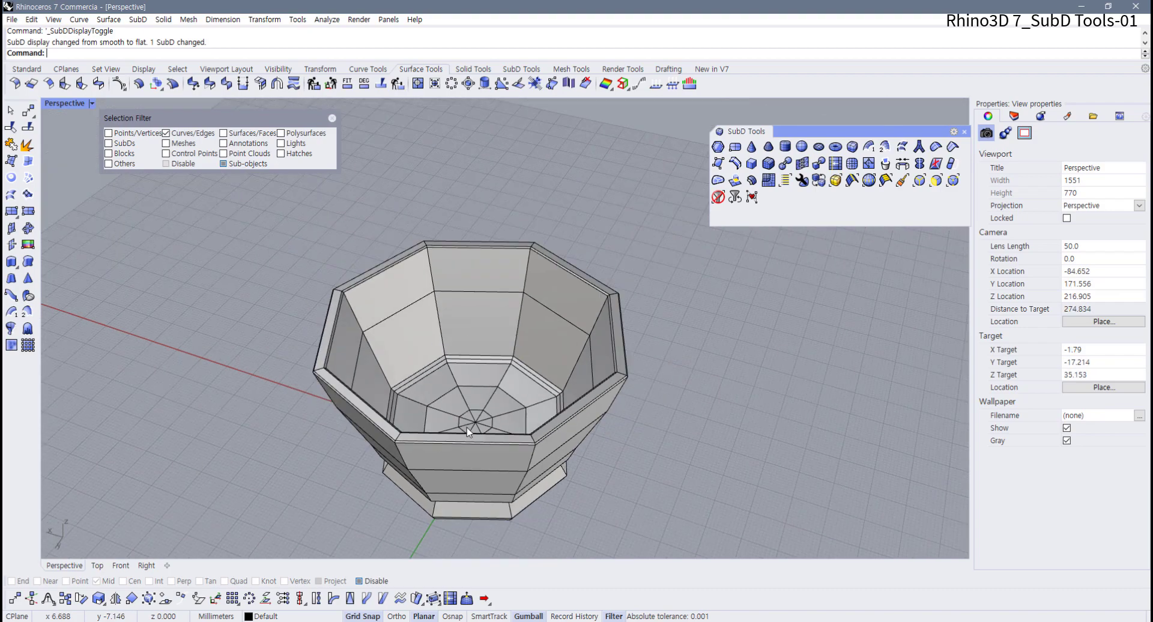
pyautogui.moveTo(462, 426); pyautogui.dragTo(486, 460, button='right')
pyautogui.click(487, 460)
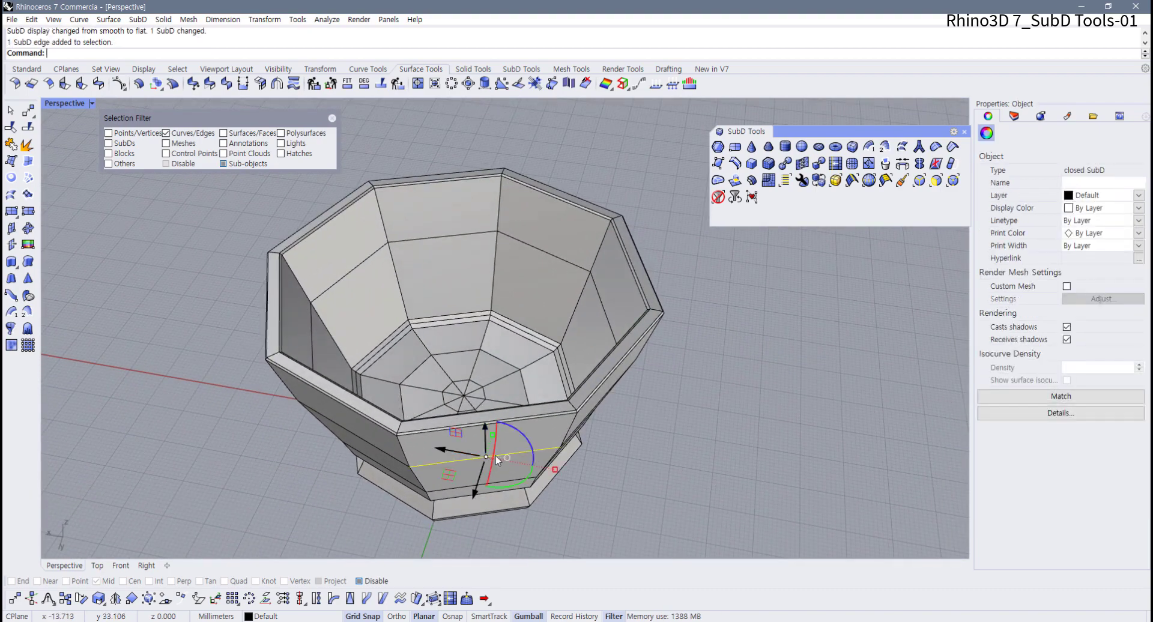
pyautogui.click(592, 432)
pyautogui.moveTo(592, 431); pyautogui.dragTo(496, 416, button='right')
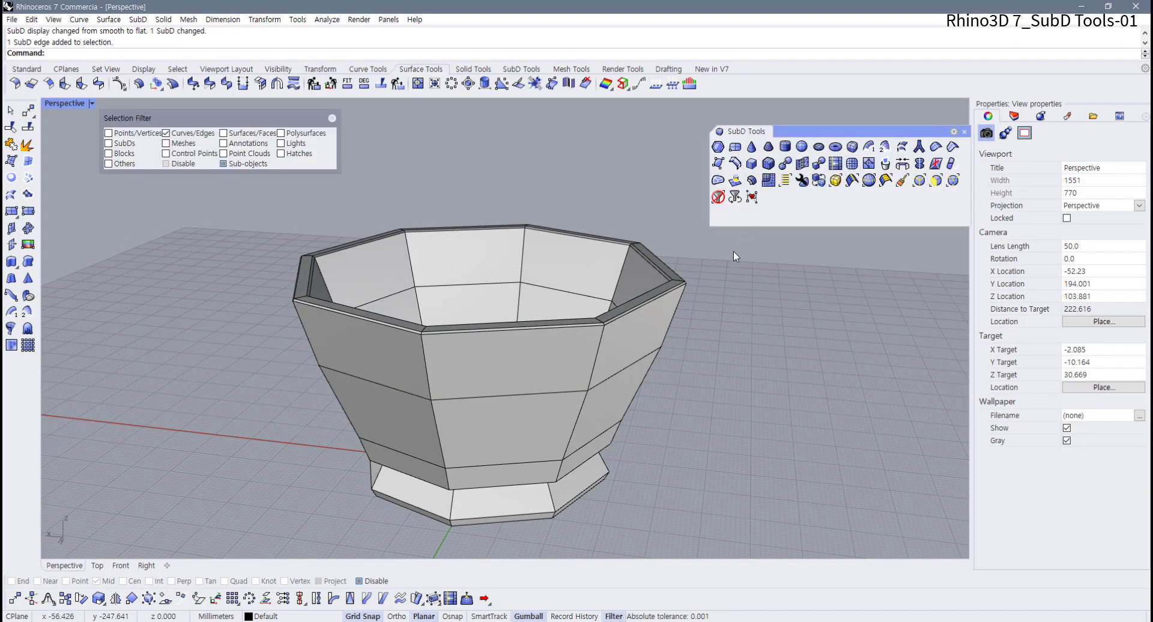
pyautogui.click(543, 387)
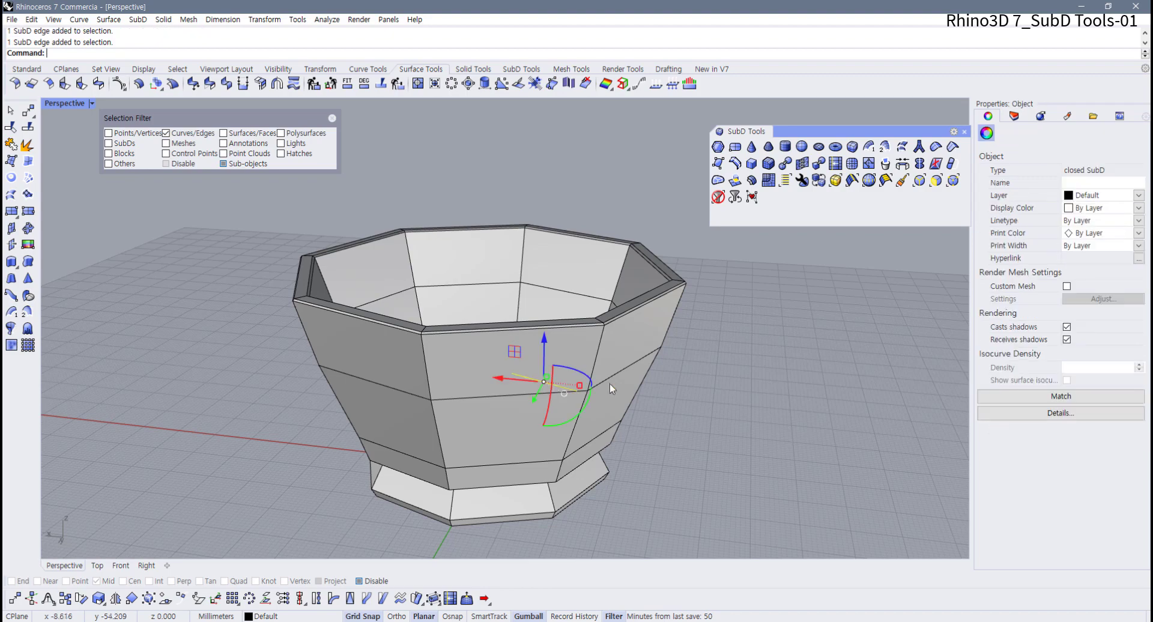
pyautogui.click(654, 383)
pyautogui.moveTo(654, 383); pyautogui.dragTo(695, 334, button='right')
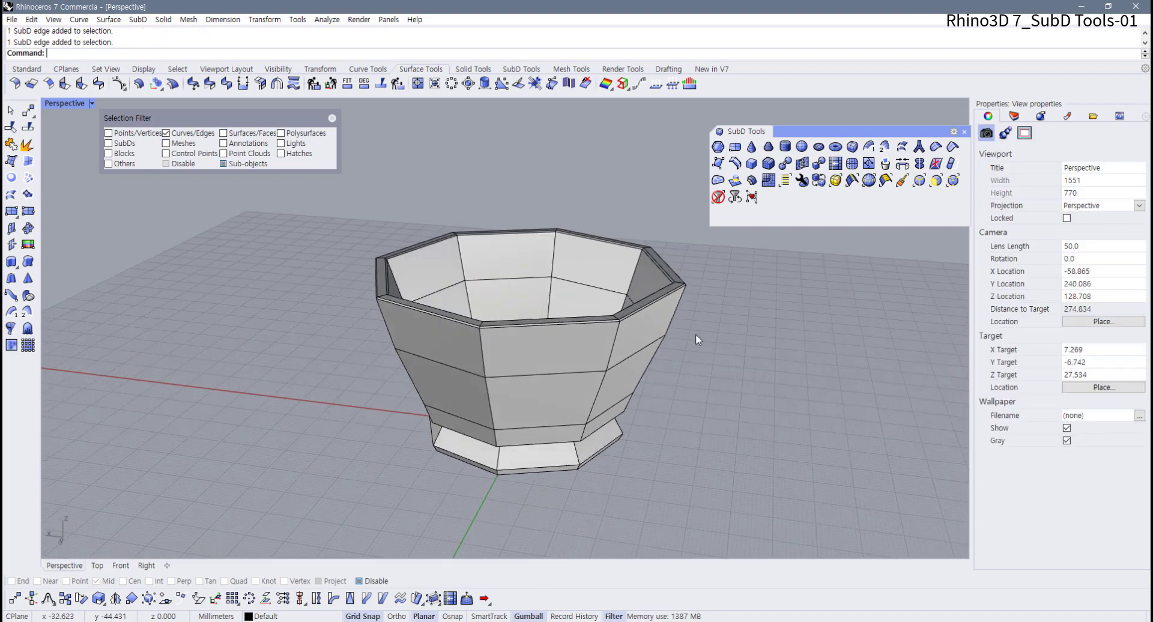
# - Subdivide all faces of the bowl SubD with the Subdivide command
pyautogui.click(855, 168)
pyautogui.click(663, 314)
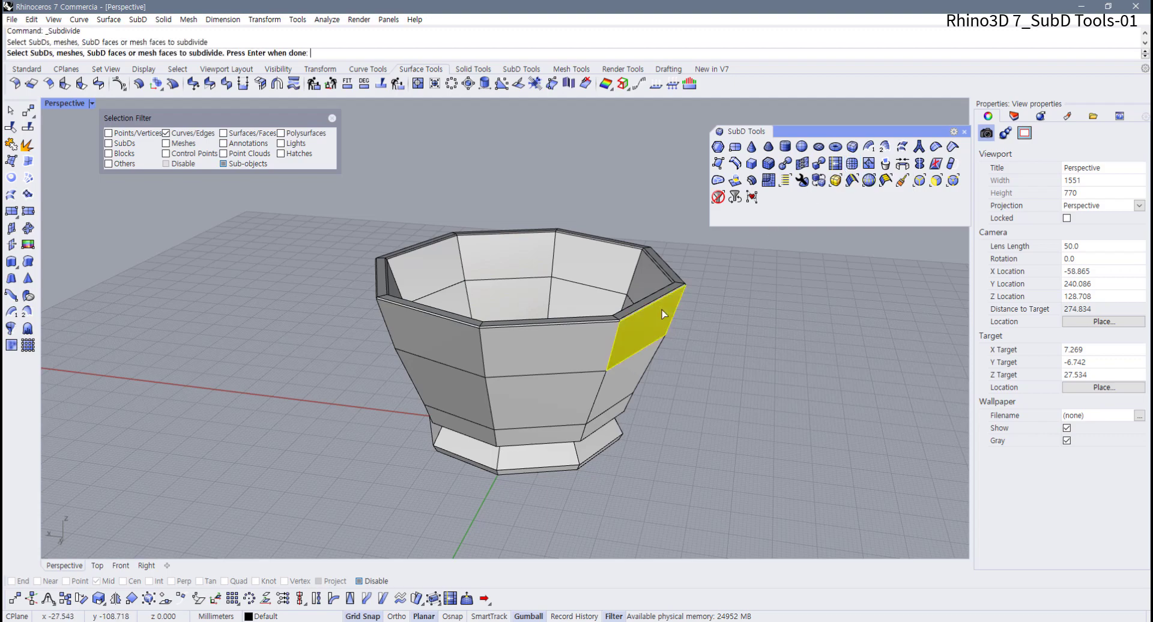
pyautogui.moveTo(734, 245); pyautogui.dragTo(413, 437)
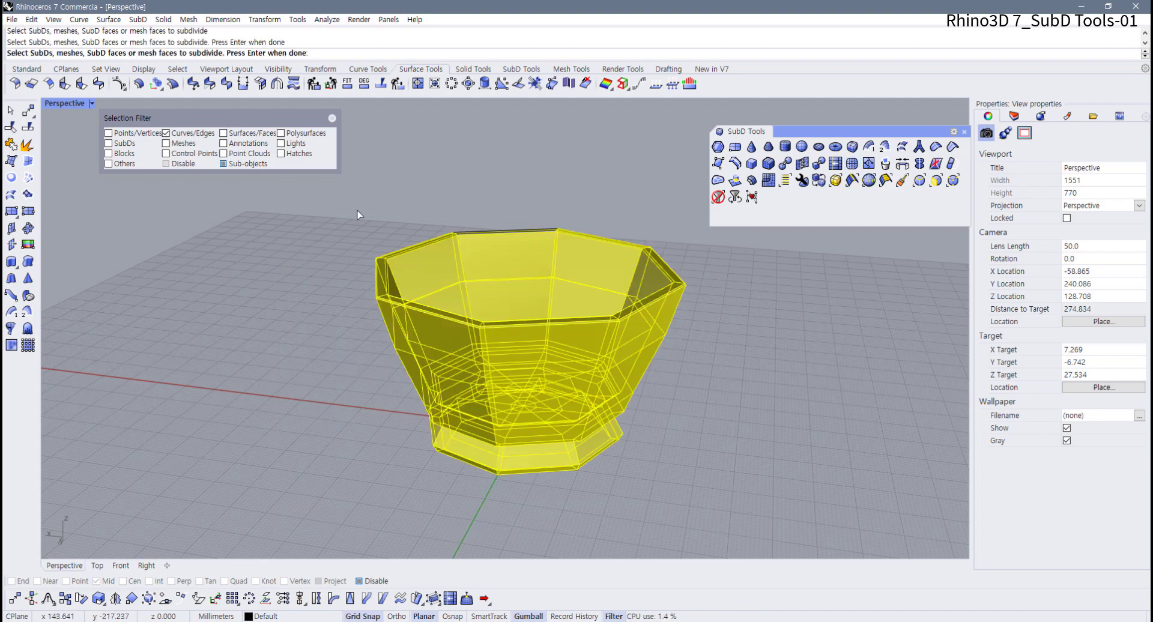
pyautogui.moveTo(353, 205); pyautogui.dragTo(811, 555)
pyautogui.moveTo(734, 527); pyautogui.dragTo(343, 220)
pyautogui.press('Return')
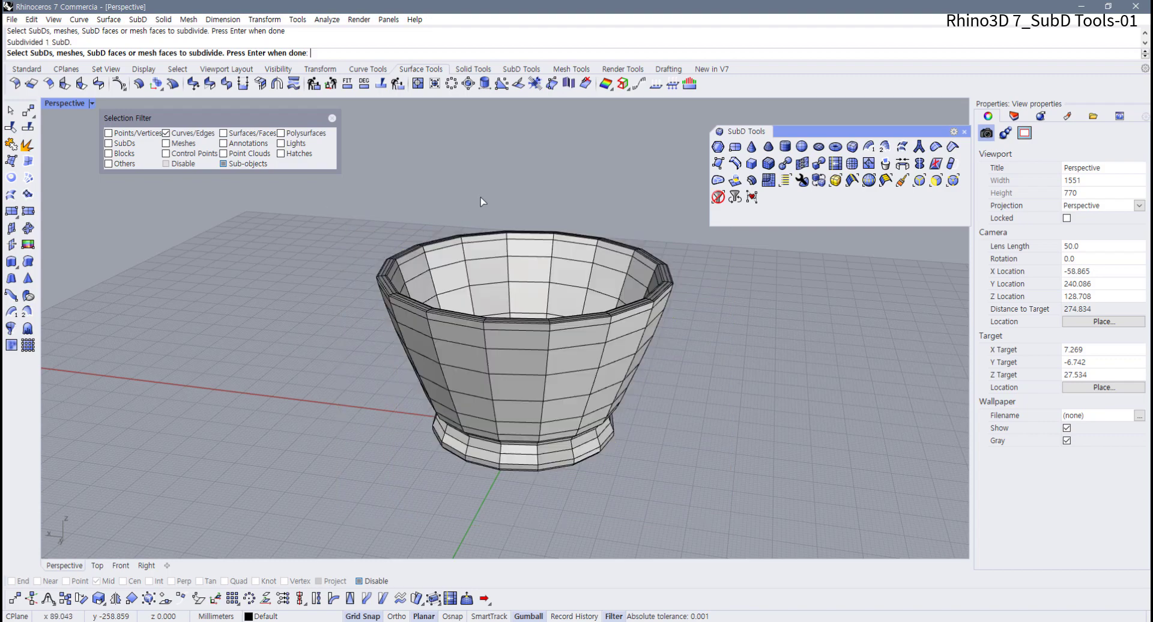
# - Toggle the subdivided bowl between smooth and flat display to compare its denser edges, ending in smooth display
pyautogui.moveTo(581, 371); pyautogui.dragTo(544, 338, button='right')
pyautogui.scroll(4, 529, 435)
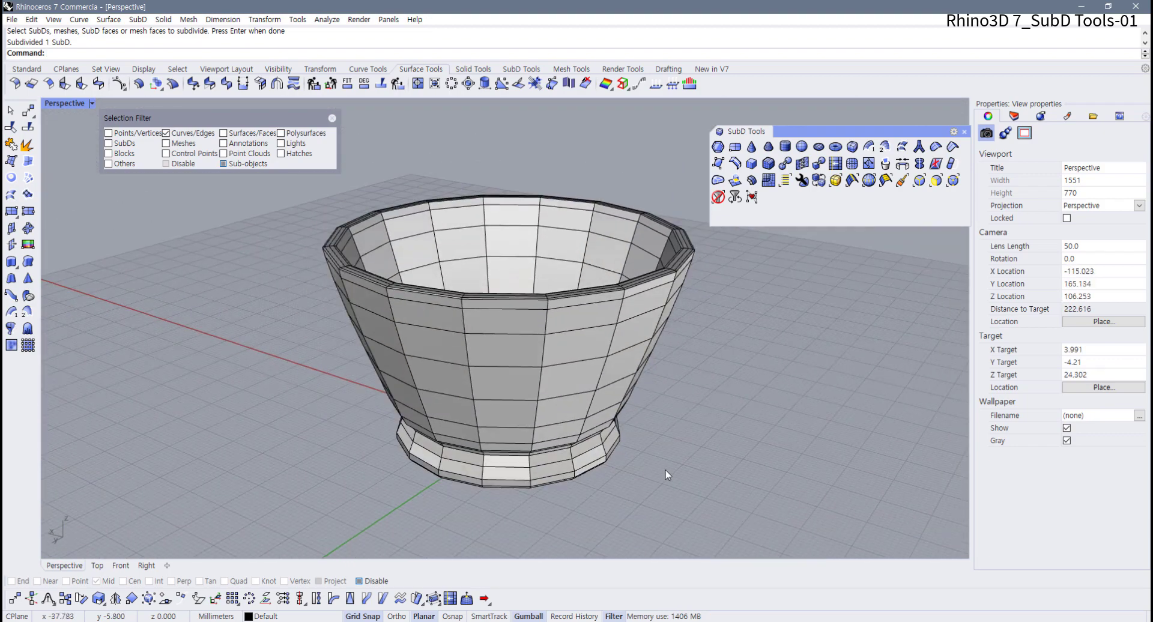
pyautogui.scroll(-6, 665, 470)
pyautogui.moveTo(665, 470); pyautogui.dragTo(550, 409, button='right')
pyautogui.press('Tab')
pyautogui.scroll(4, 547, 403)
pyautogui.press('Tab')
pyautogui.press('Tab')
pyautogui.press('Tab')
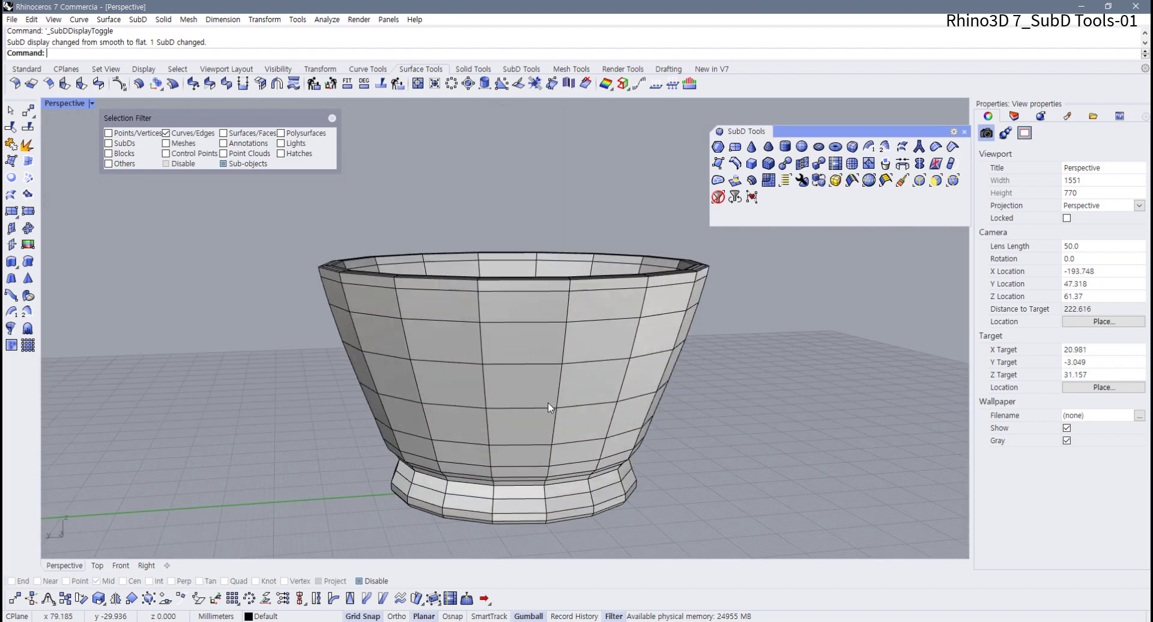
pyautogui.press('Tab')
pyautogui.press('Tab')
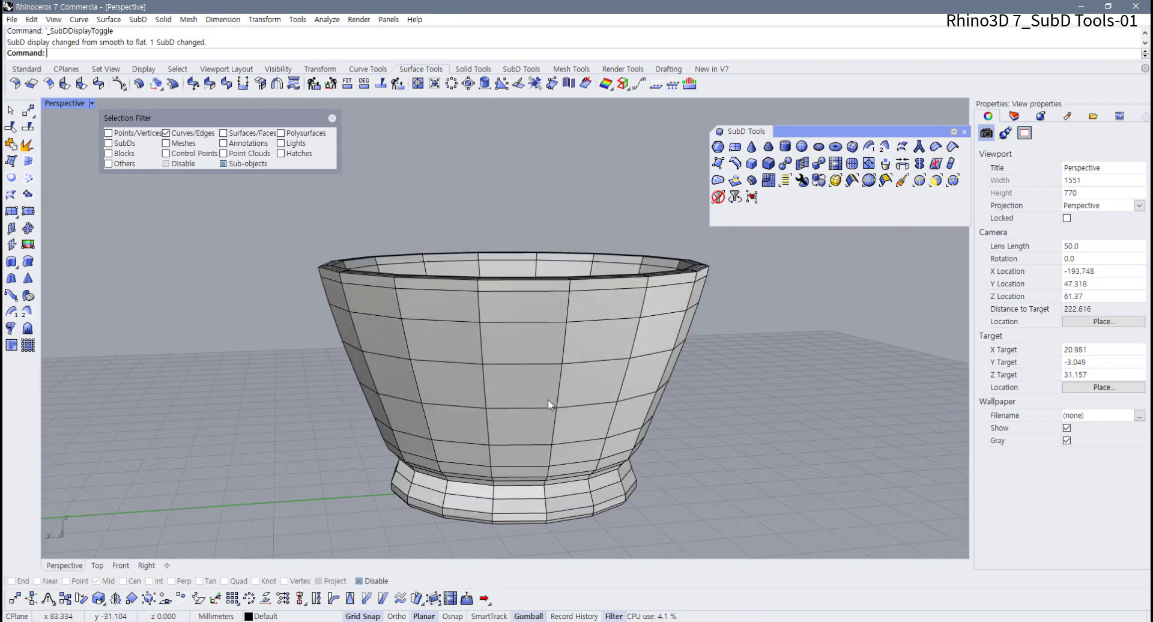
pyautogui.press('Tab')
# - Create a SubD box with X, Y and Z counts of 3 on the ground plane beside the bowl
pyautogui.scroll(-4, 548, 399)
pyautogui.moveTo(556, 358); pyautogui.dragTo(480, 418, button='right')
pyautogui.click(853, 149)
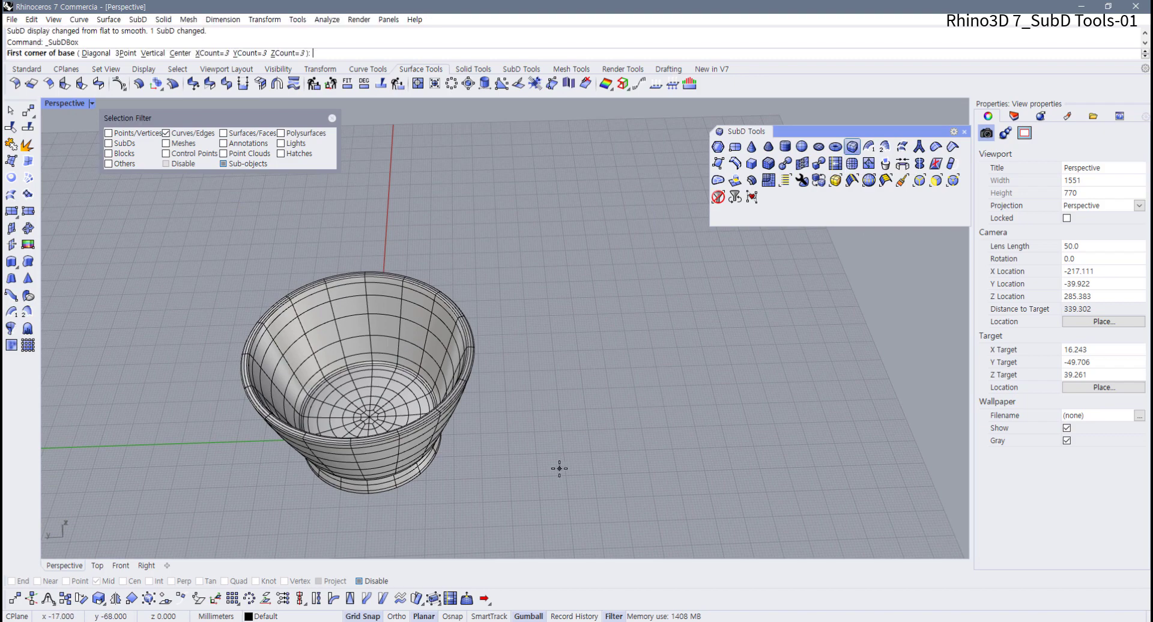
pyautogui.click(571, 393)
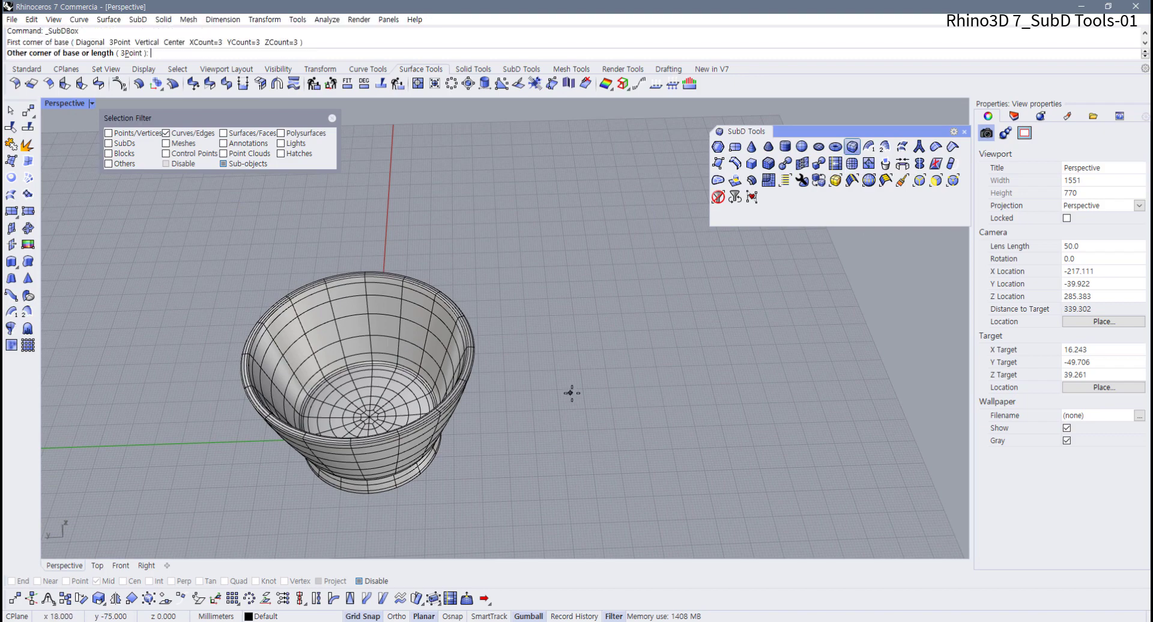
pyautogui.click(748, 473)
pyautogui.click(765, 395)
pyautogui.scroll(8, 670, 399)
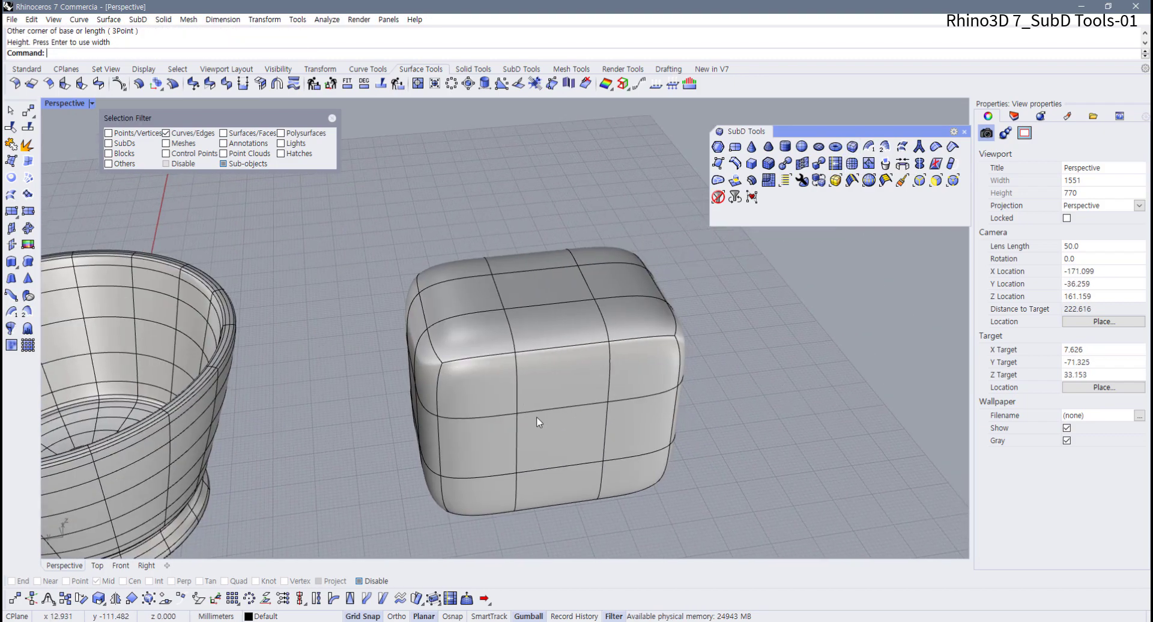
pyautogui.click(587, 393)
pyautogui.click(750, 406)
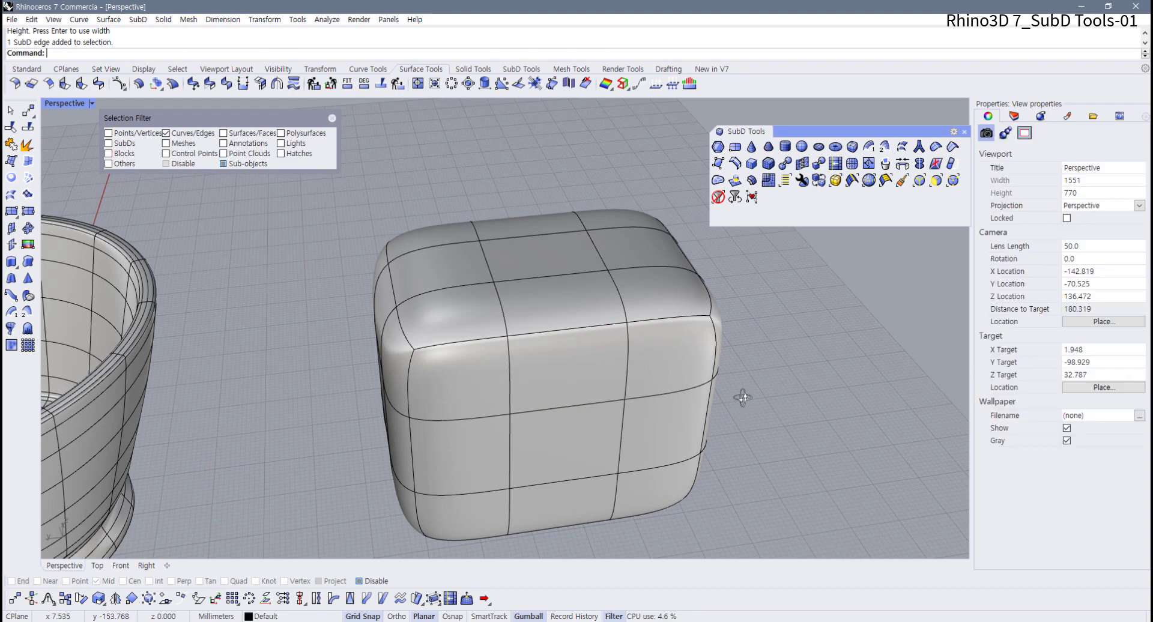
# - Subdivide all faces of the SubD box
pyautogui.scroll(-5, 743, 398)
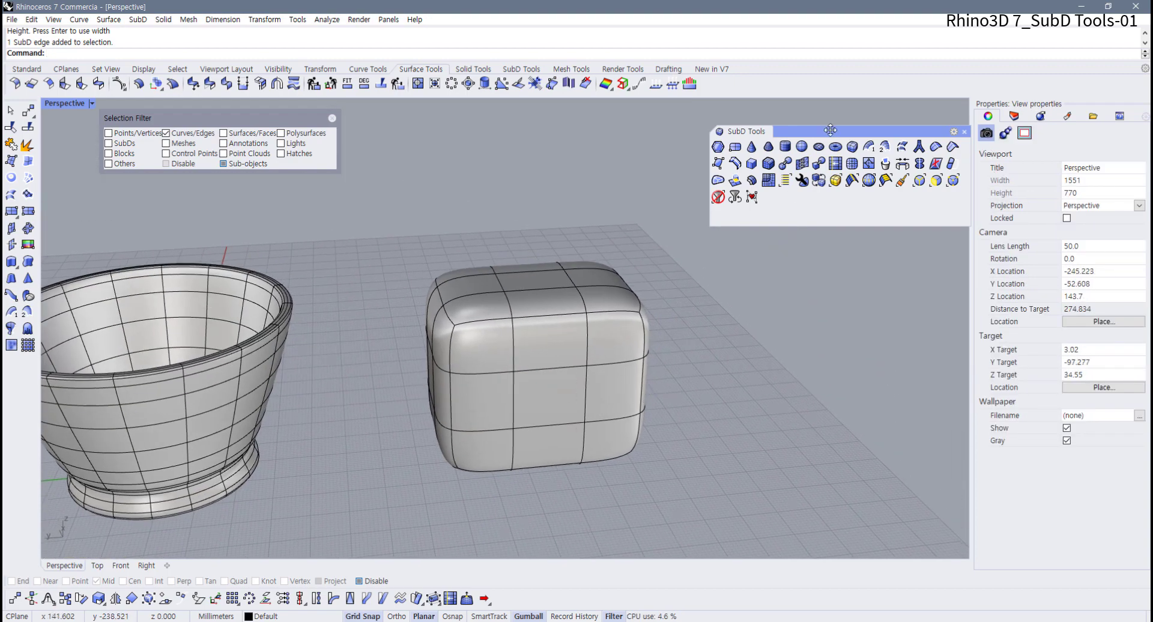
pyautogui.click(852, 164)
pyautogui.moveTo(665, 251); pyautogui.dragTo(391, 527)
pyautogui.press('Return')
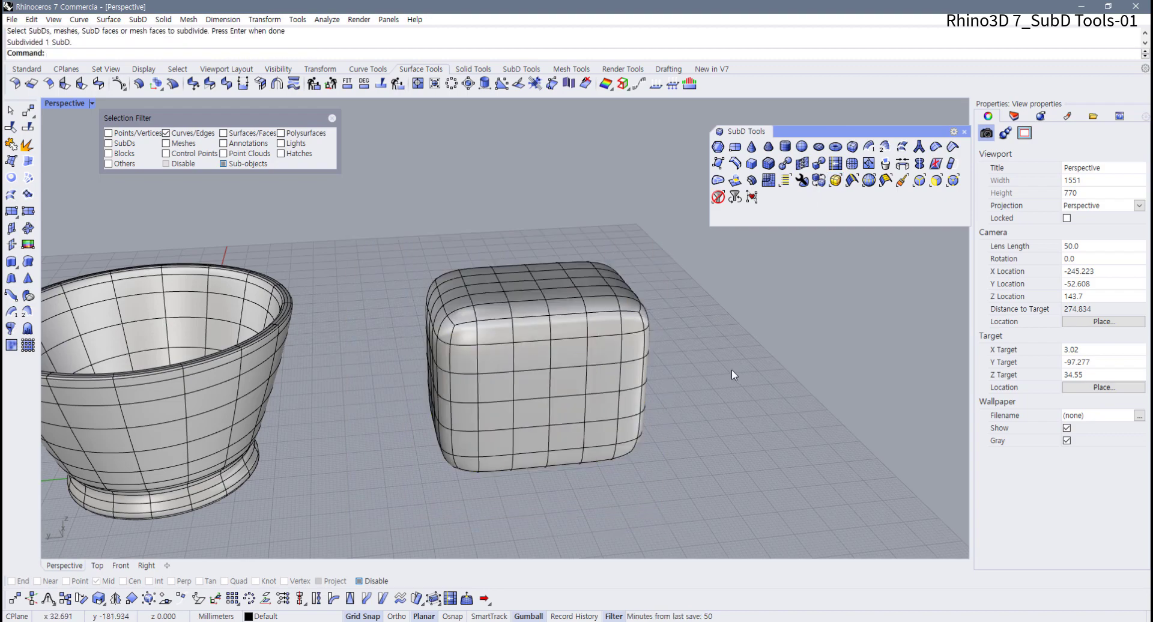
# - Undo both the subdivision and the creation of the SubD box beside the bowl
pyautogui.moveTo(731, 369); pyautogui.dragTo(744, 412, button='right')
pyautogui.hotkey('ctrl', 'z')
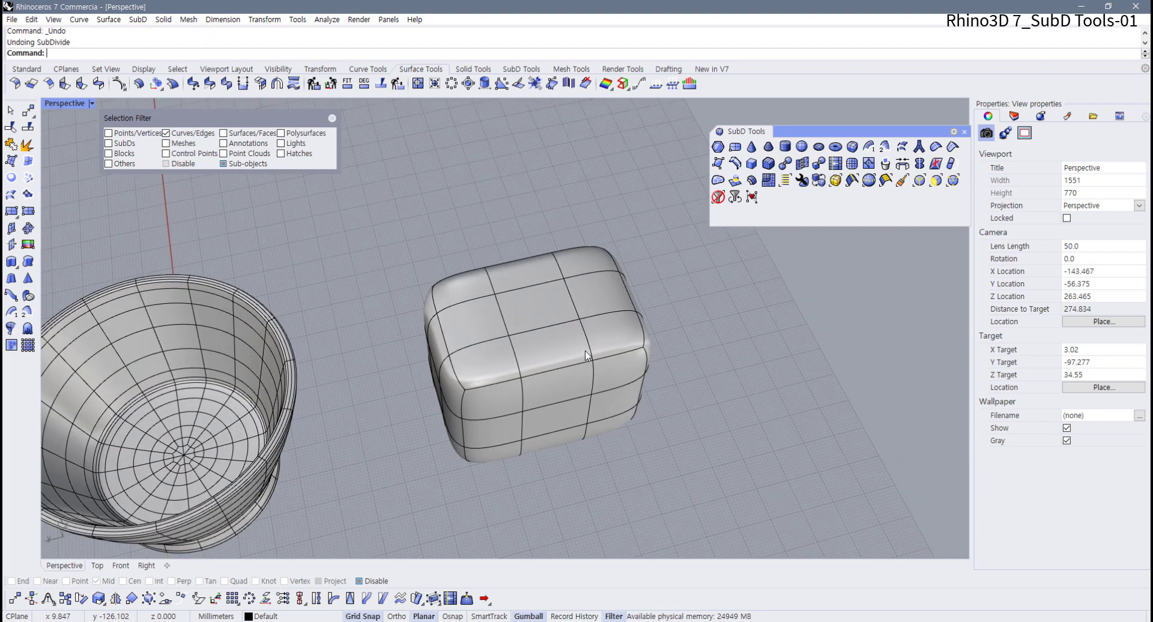
pyautogui.click(588, 357)
pyautogui.click(677, 325)
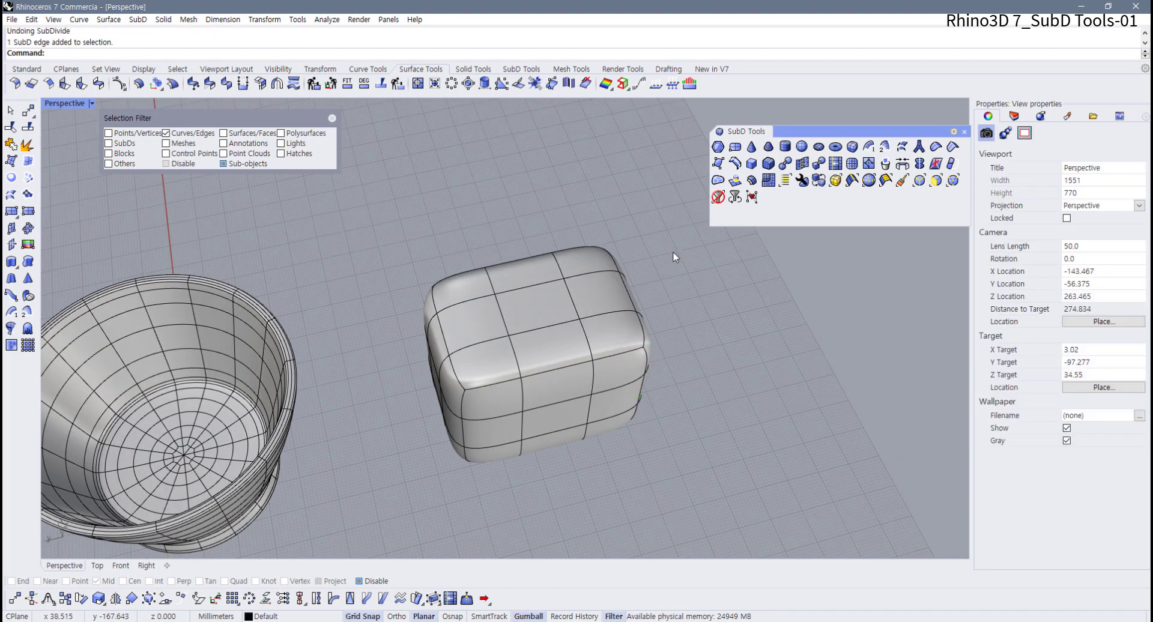
pyautogui.hotkey('ctrl', 'z')
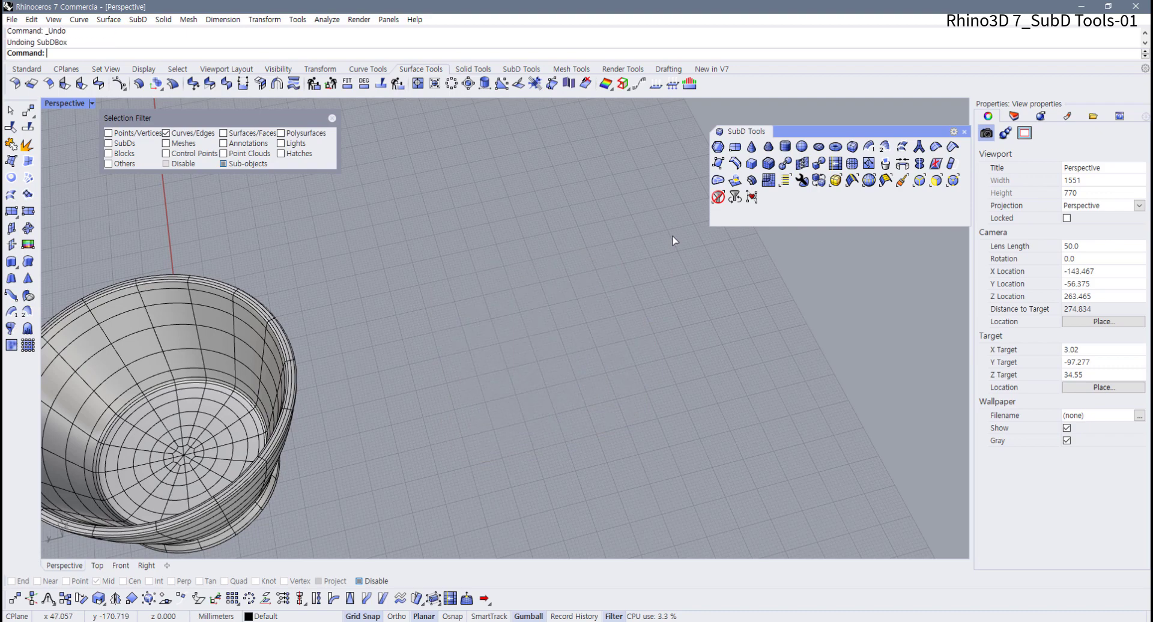
pyautogui.click(835, 147)
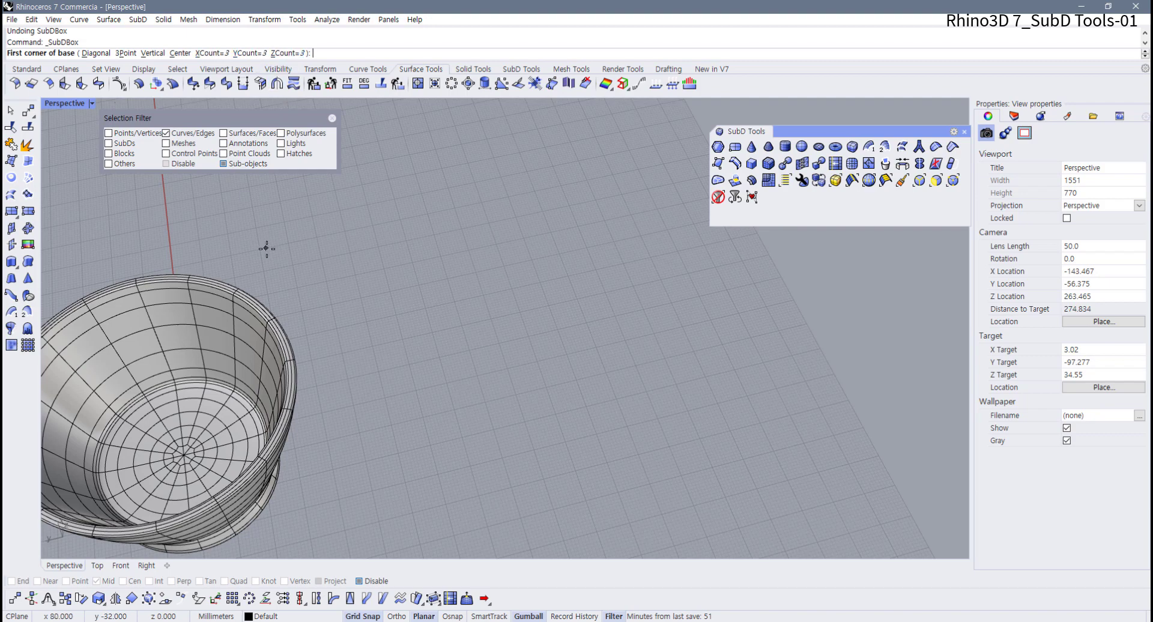
pyautogui.scroll(-6, 267, 249)
pyautogui.press('Escape')
# - Try moving the bowl away from the origin by selecting all its edges, and undo the move
pyautogui.click(262, 380)
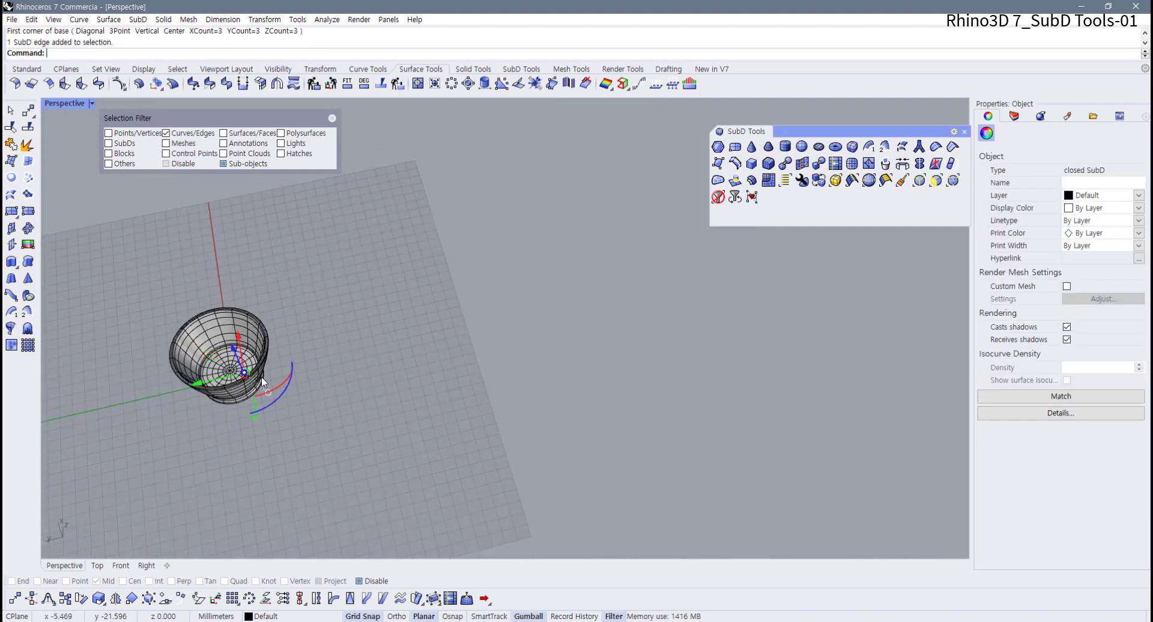
pyautogui.moveTo(323, 277); pyautogui.dragTo(166, 417)
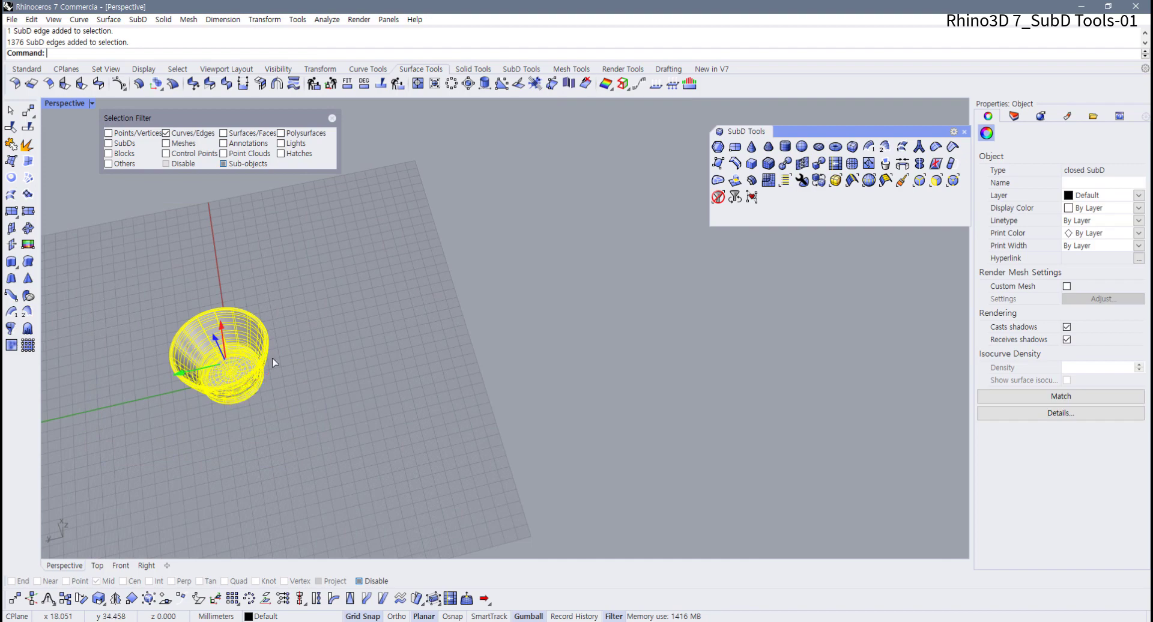
pyautogui.moveTo(268, 361); pyautogui.dragTo(529, 305)
pyautogui.click(322, 395)
pyautogui.keyDown('shift'); pyautogui.moveTo(263, 374); pyautogui.dragTo(401, 373, button='right'); pyautogui.keyUp('shift')
pyautogui.scroll(6, 378, 372)
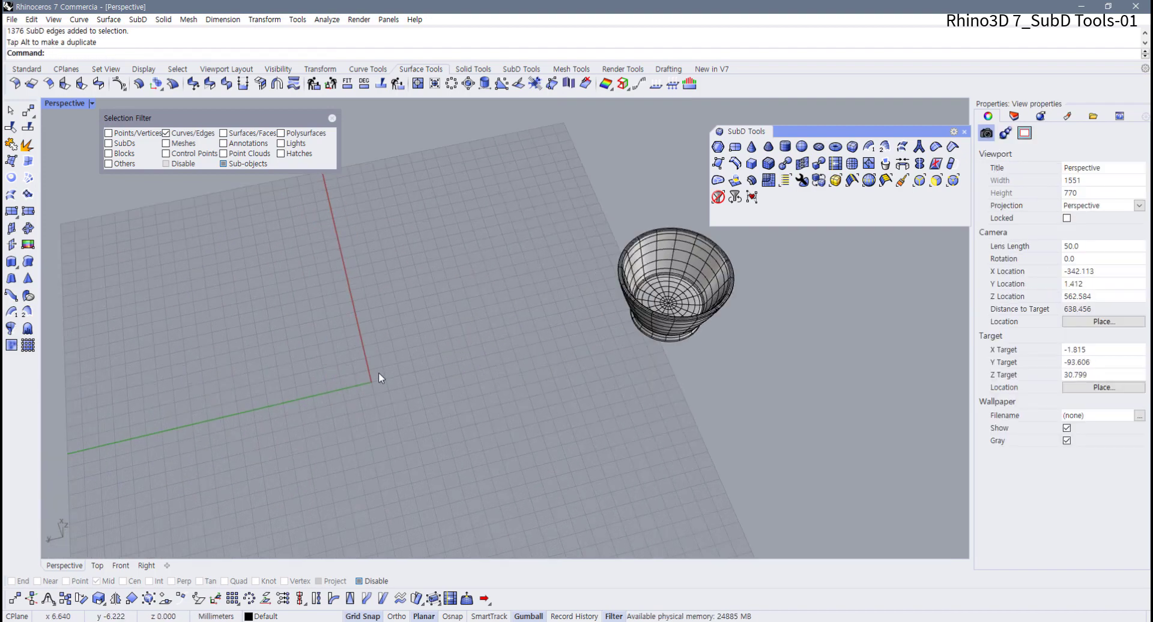
pyautogui.scroll(-6, 368, 369)
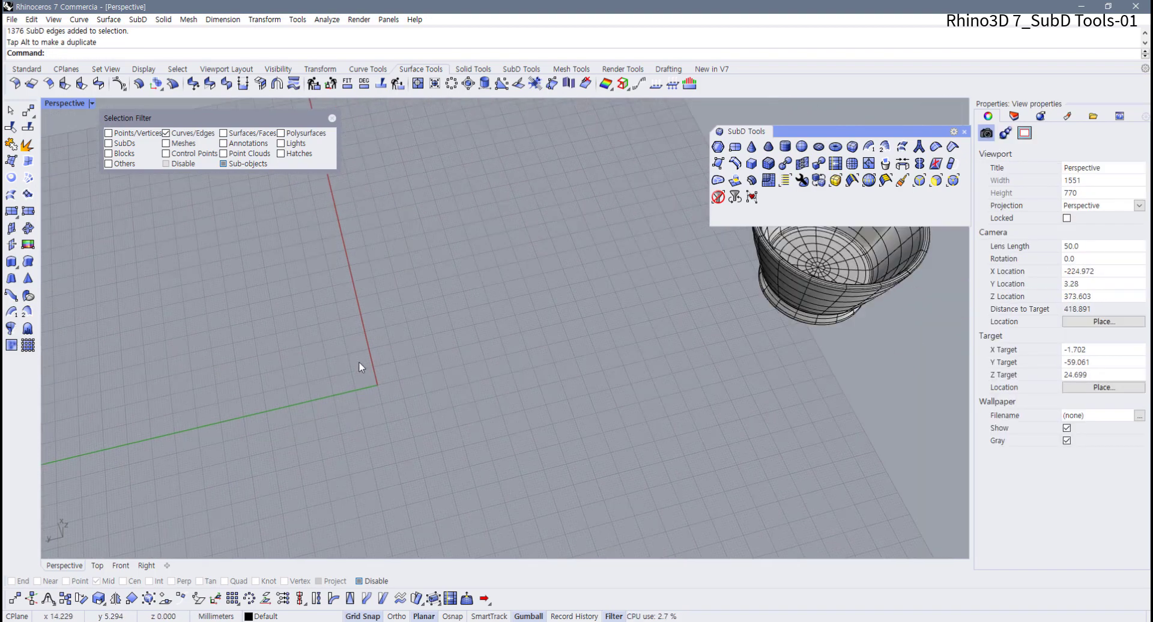
pyautogui.hotkey('ctrl', 'z')
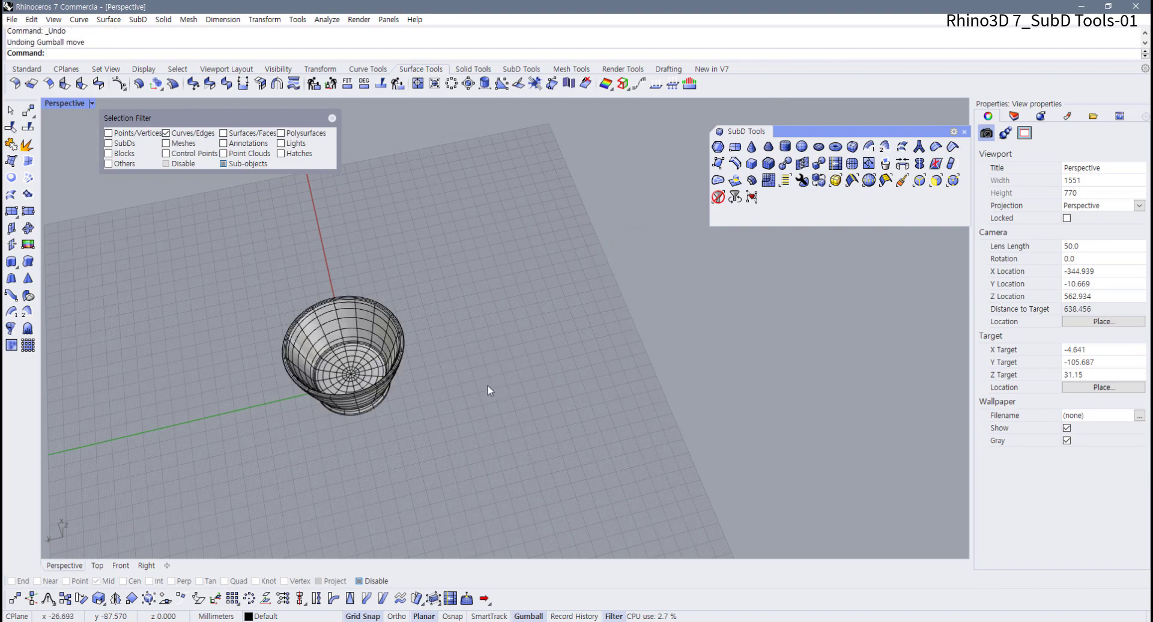
# - Create a solid sphere centred on the ground plane beside the bowl
pyautogui.moveTo(488, 386); pyautogui.dragTo(169, 277, button='right')
pyautogui.click(33, 71)
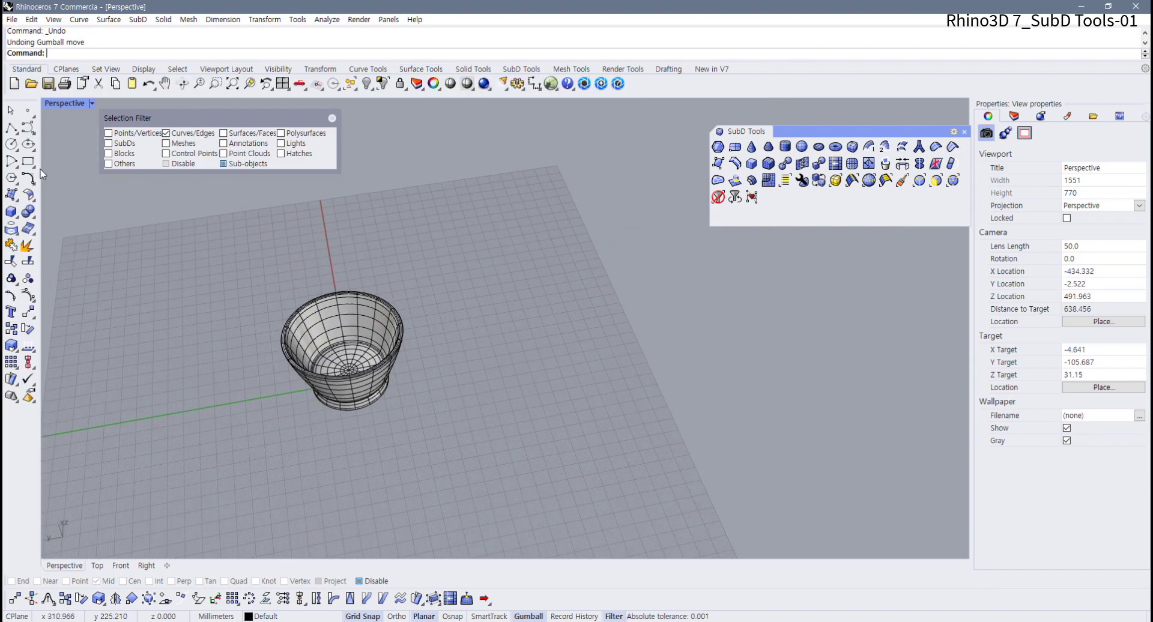
pyautogui.click(11, 212)
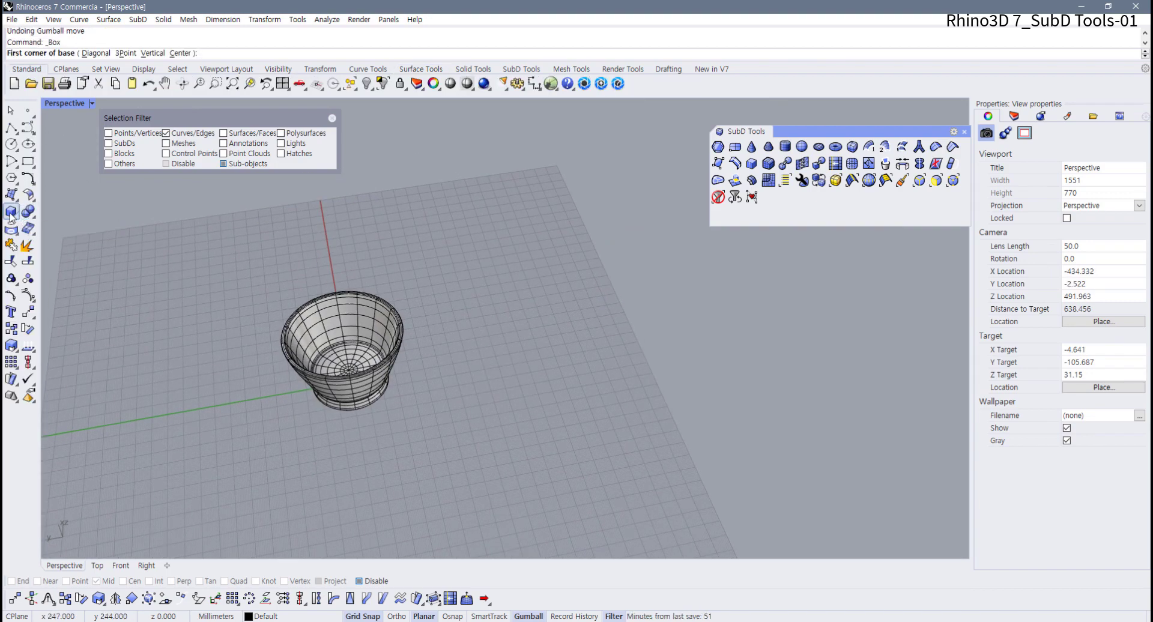
pyautogui.click(15, 216)
pyautogui.click(63, 217)
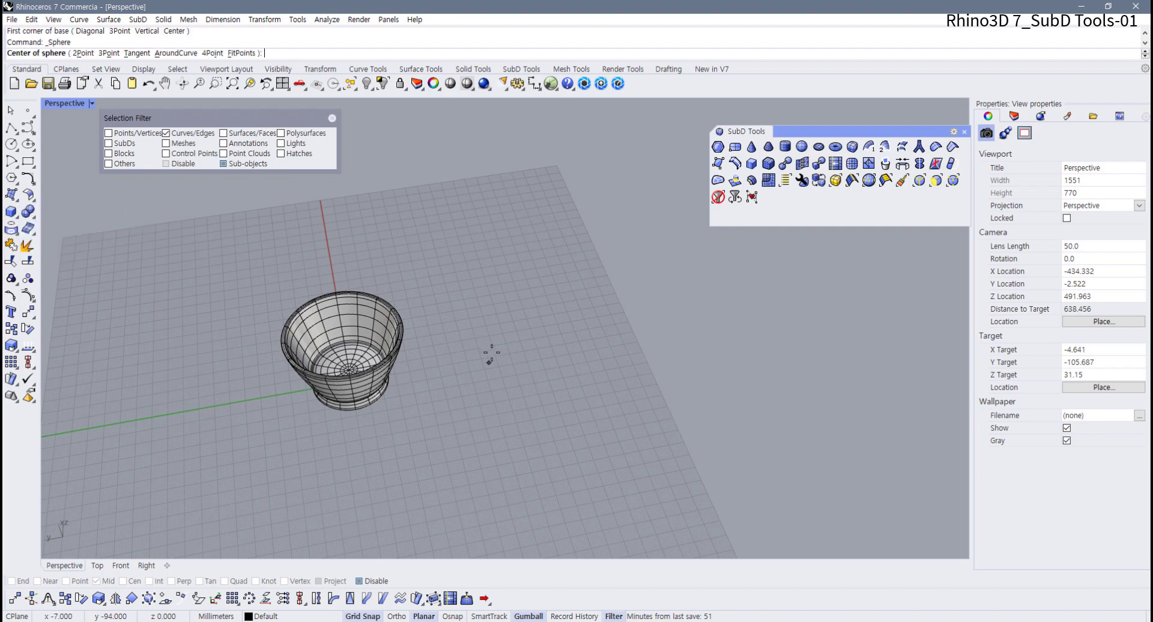
pyautogui.click(441, 353)
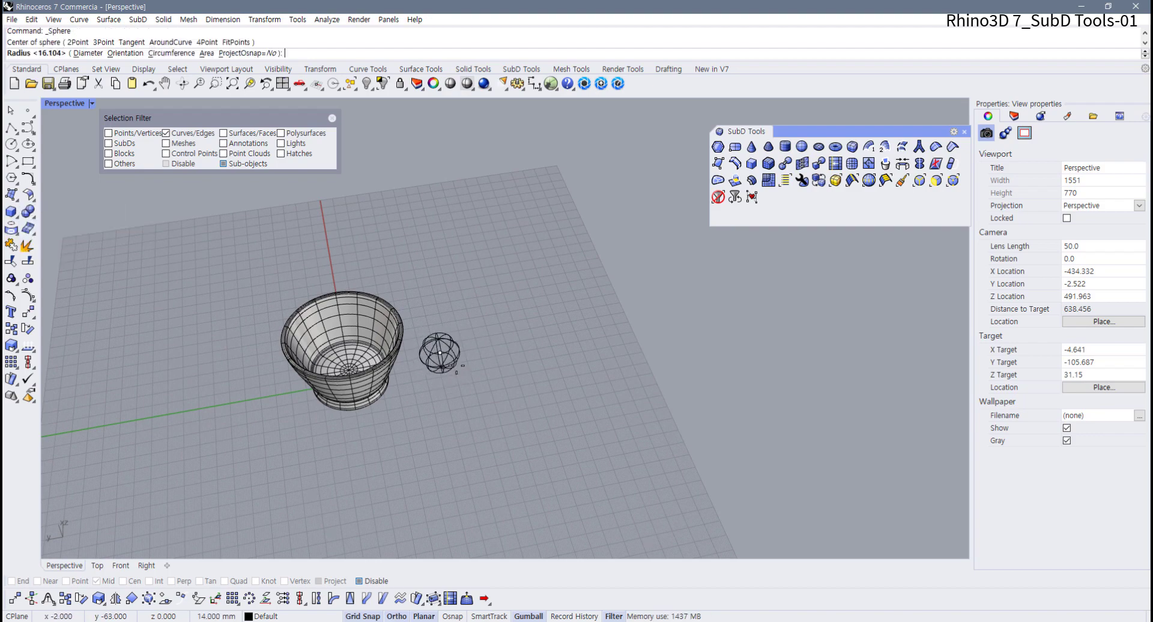
pyautogui.click(462, 364)
pyautogui.scroll(6, 418, 373)
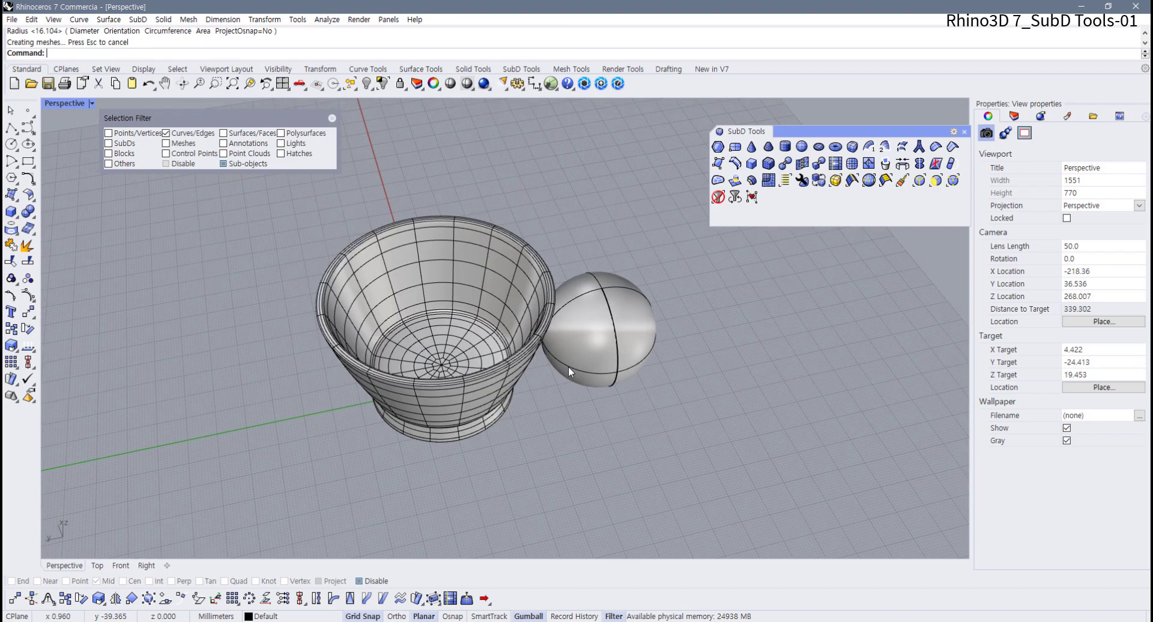
# - Close the selection filter so that whole objects can be selected instead of only their edges
pyautogui.moveTo(655, 373); pyautogui.dragTo(618, 359, button='right')
pyautogui.click(645, 370)
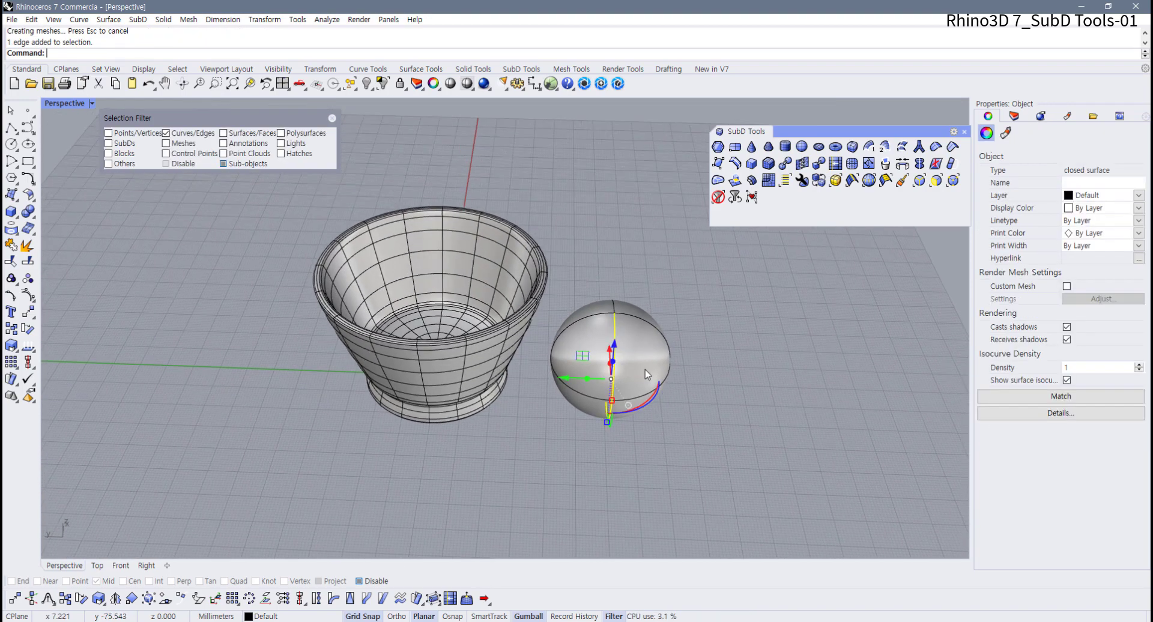
pyautogui.click(676, 374)
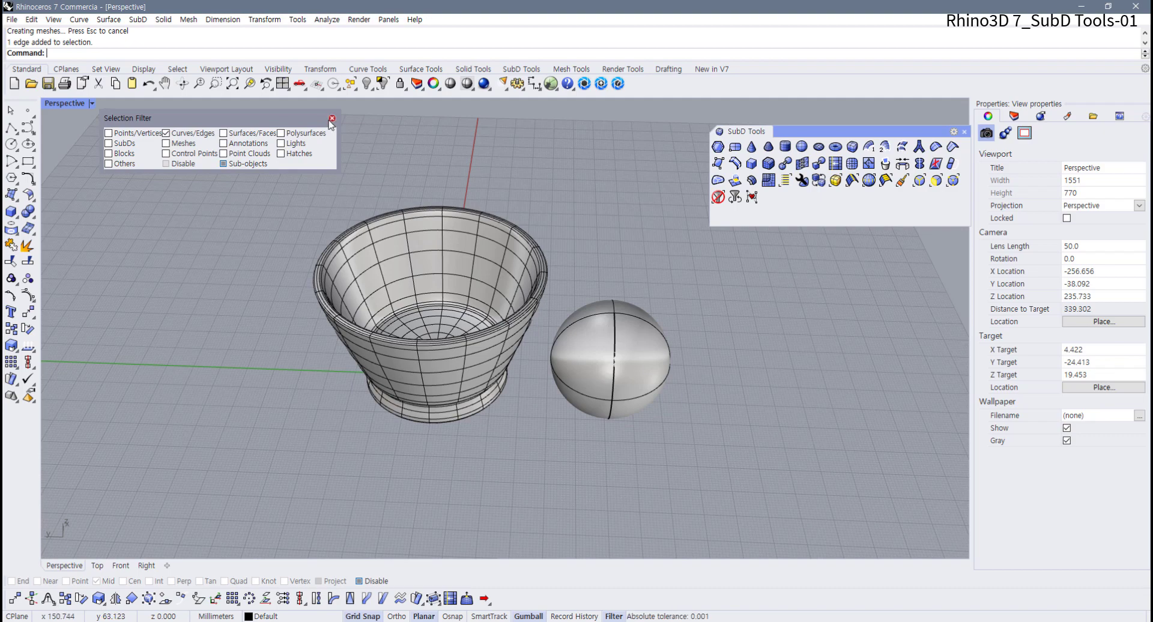
pyautogui.click(331, 118)
# - Move the sphere so that it overlaps the lower part of the bowl
pyautogui.click(612, 365)
pyautogui.moveTo(576, 366); pyautogui.dragTo(449, 358)
pyautogui.click(542, 416)
pyautogui.moveTo(542, 416); pyautogui.dragTo(594, 390, button='right')
pyautogui.scroll(2, 563, 394)
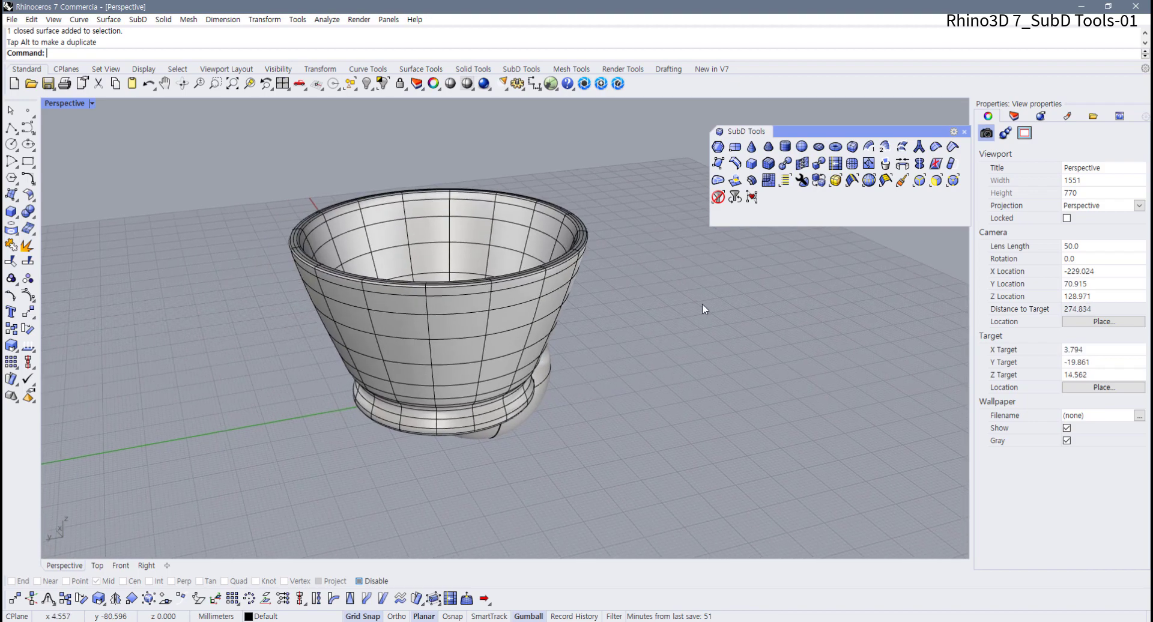
# - Select only the SubD bowl with SelSubD and move it along the Y axis, well clear of the sphere
pyautogui.click(836, 180)
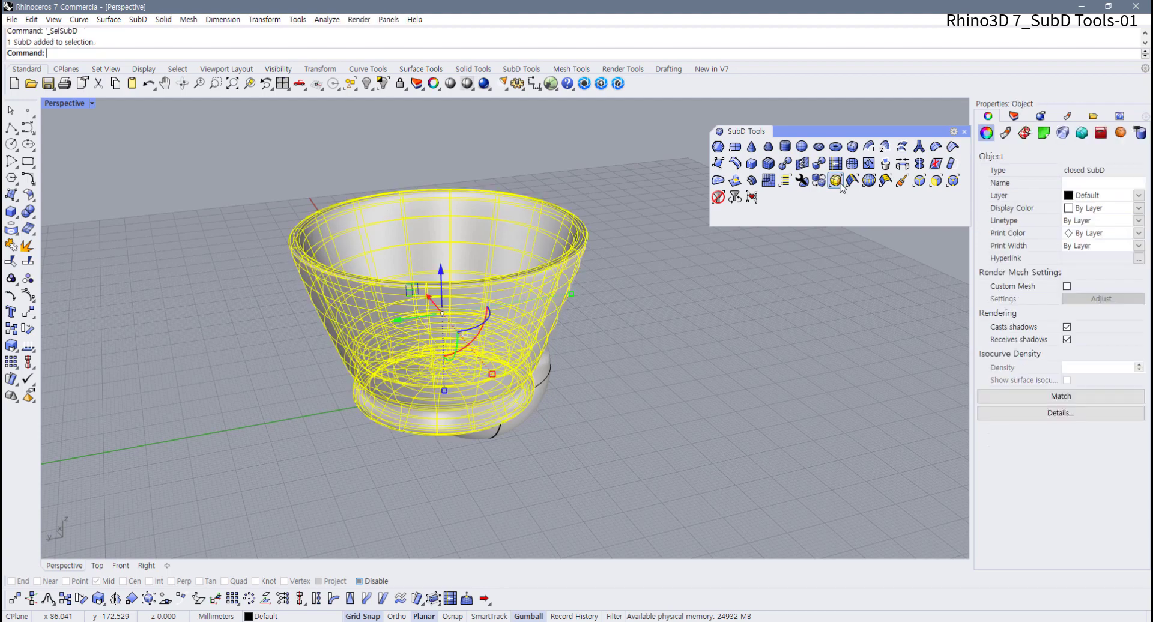
pyautogui.moveTo(636, 230); pyautogui.dragTo(421, 289, button='right')
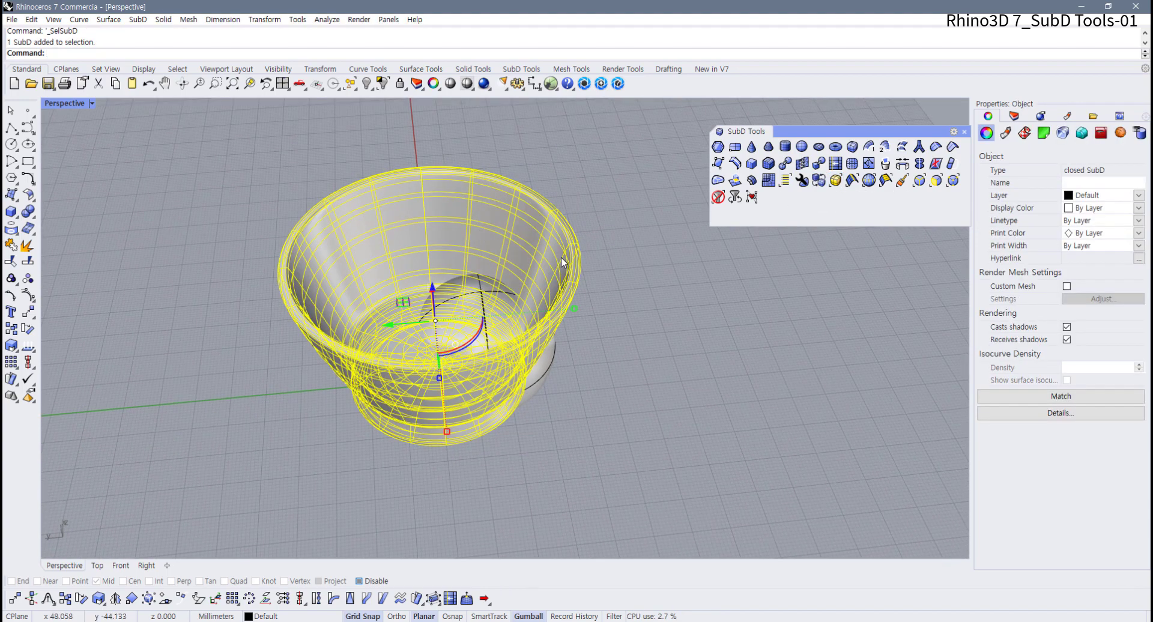
pyautogui.moveTo(427, 324); pyautogui.dragTo(784, 299)
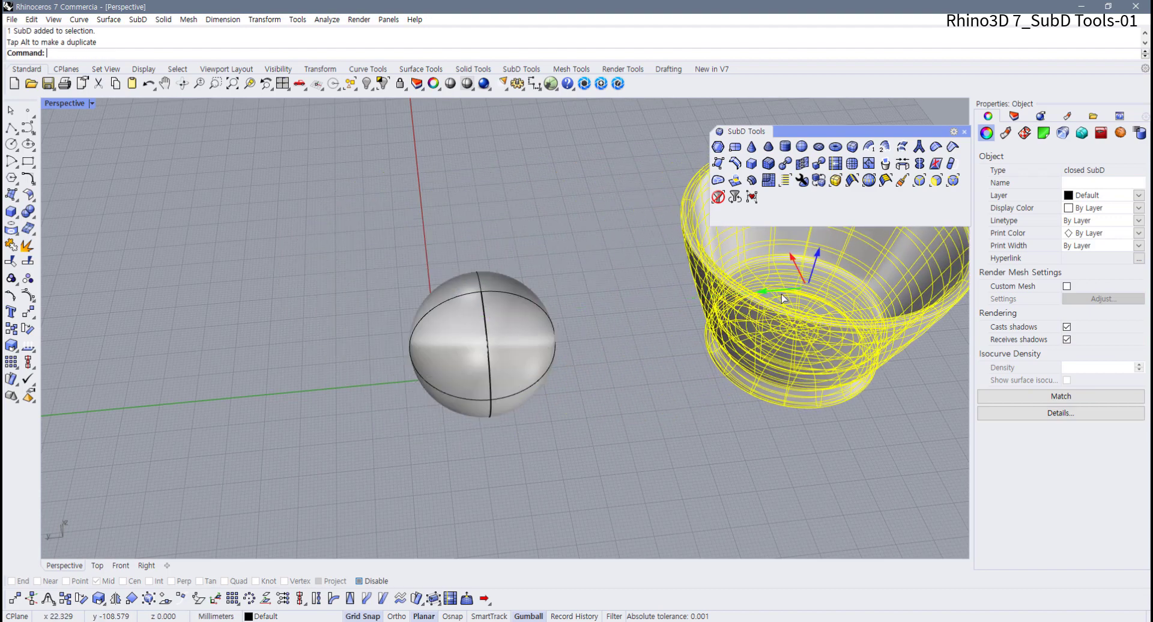
pyautogui.click(617, 347)
# - Delete the sphere from the scene
pyautogui.click(550, 357)
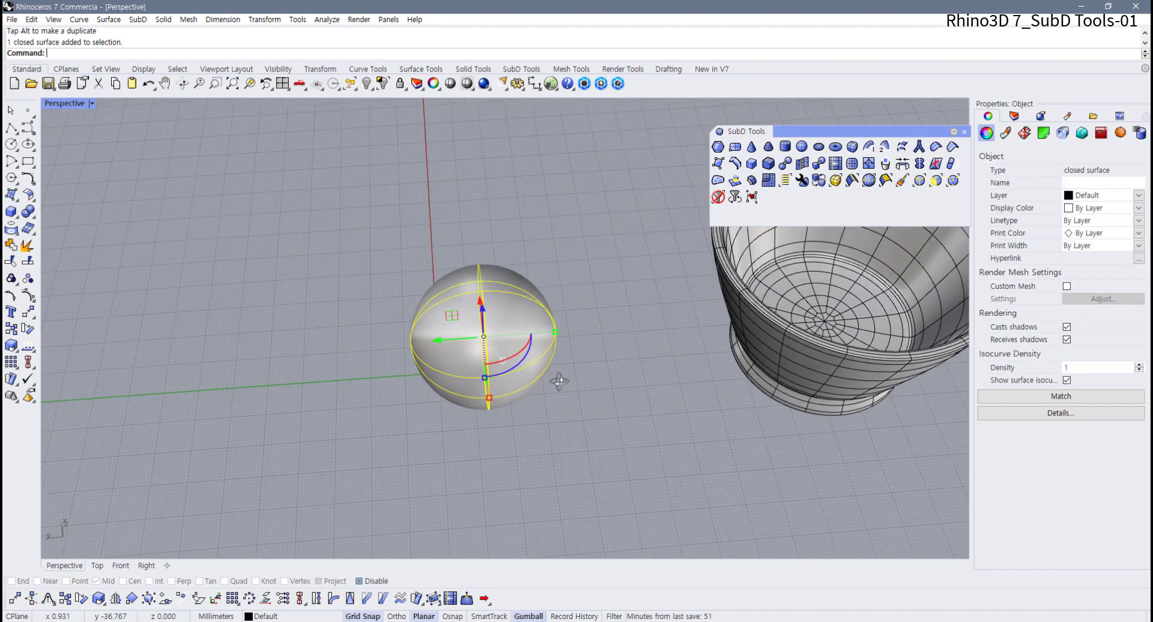
pyautogui.press('Delete')
pyautogui.moveTo(554, 371); pyautogui.dragTo(557, 266, button='right')
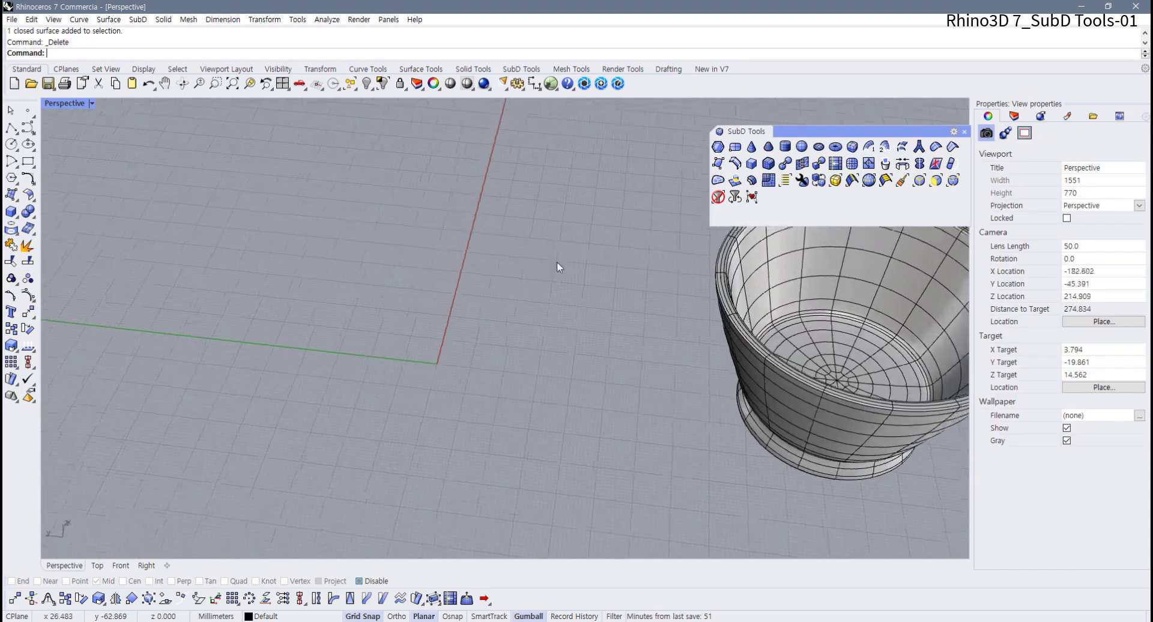
# - Start a SubD box defined by its base centre and set the X, Y and Z counts to 2
pyautogui.click(852, 147)
pyautogui.moveTo(425, 301); pyautogui.dragTo(430, 344, button='right')
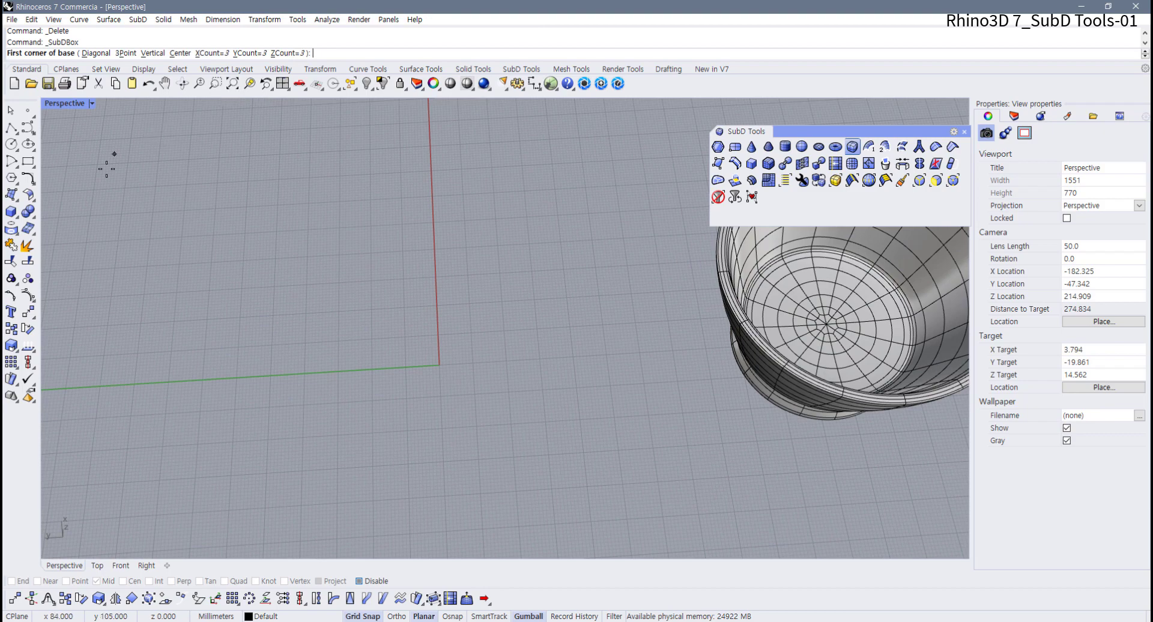
pyautogui.click(17, 216)
pyautogui.moveTo(231, 139); pyautogui.dragTo(228, 142, button='right')
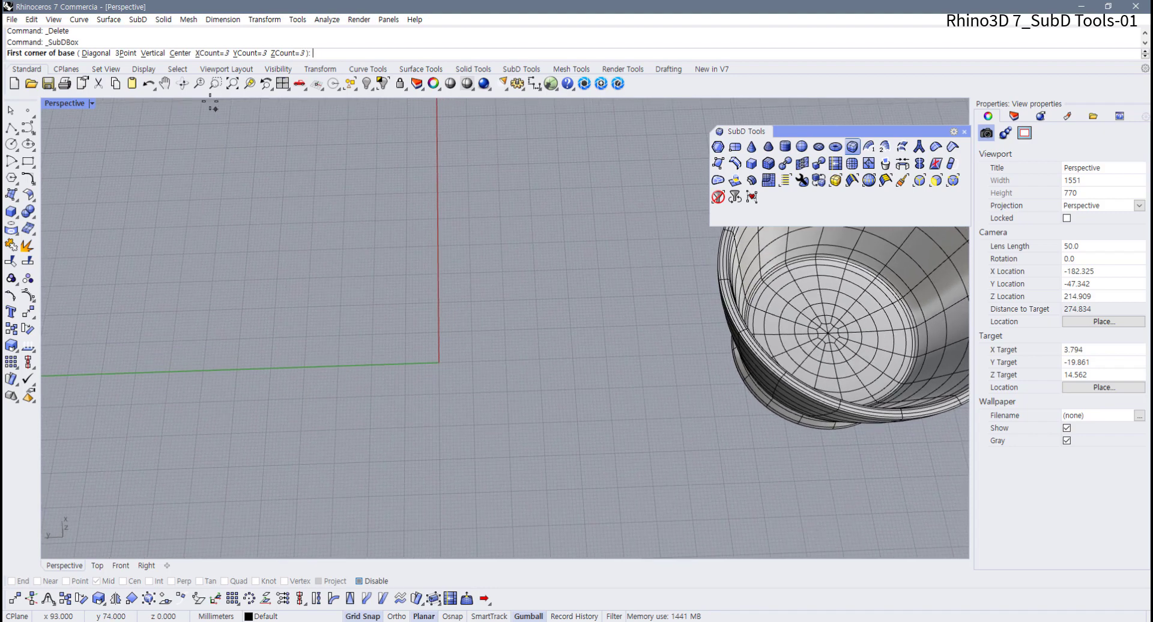
pyautogui.click(180, 54)
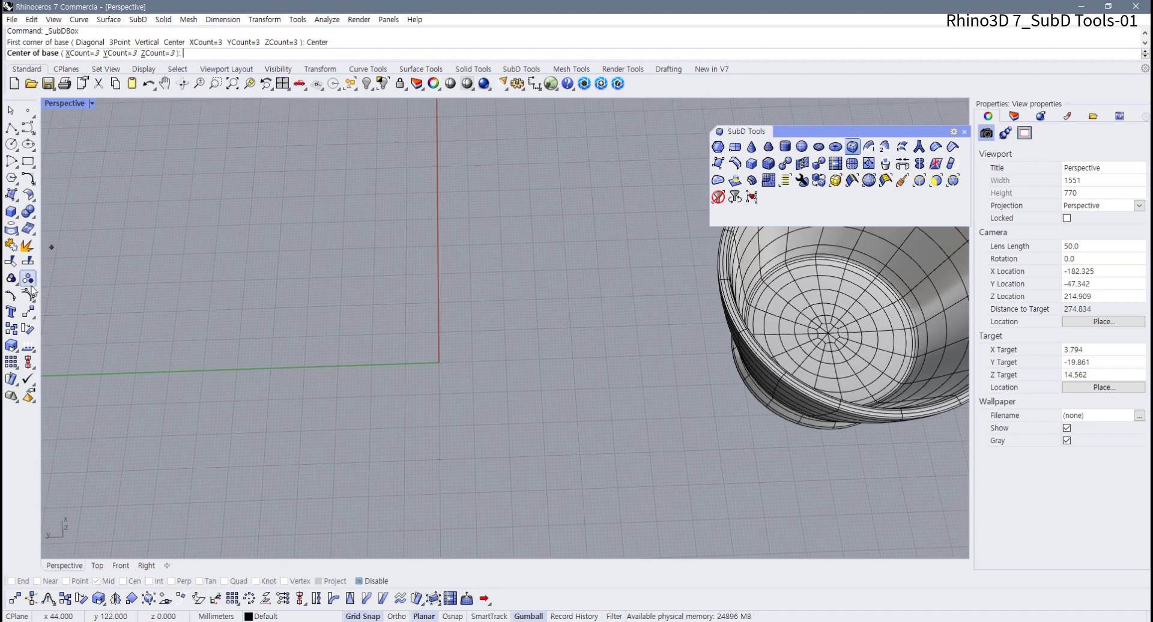
pyautogui.click(89, 54)
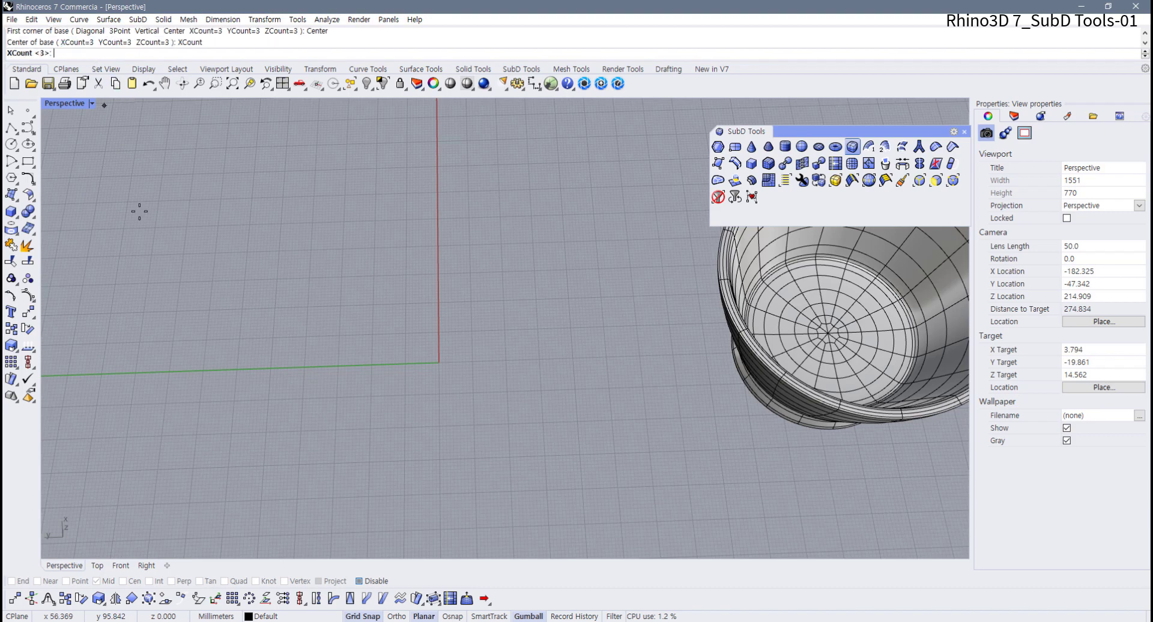
pyautogui.write('2')
pyautogui.press('Return')
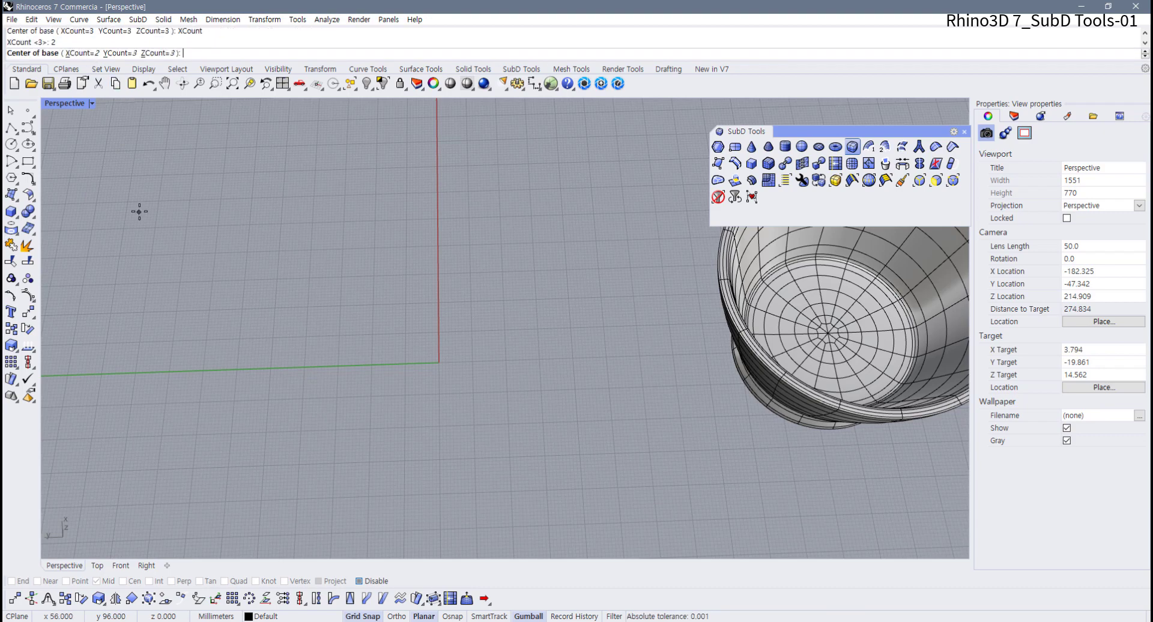
pyautogui.click(136, 53)
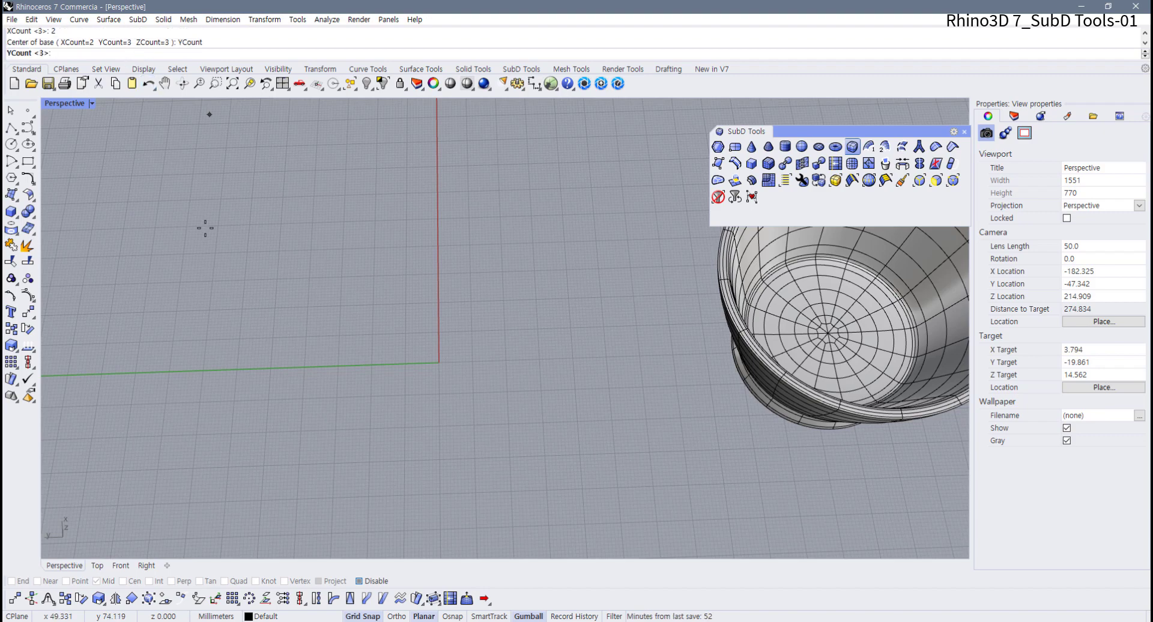
pyautogui.write('2')
pyautogui.press('Return')
pyautogui.click(175, 54)
pyautogui.write('2')
pyautogui.press('Return')
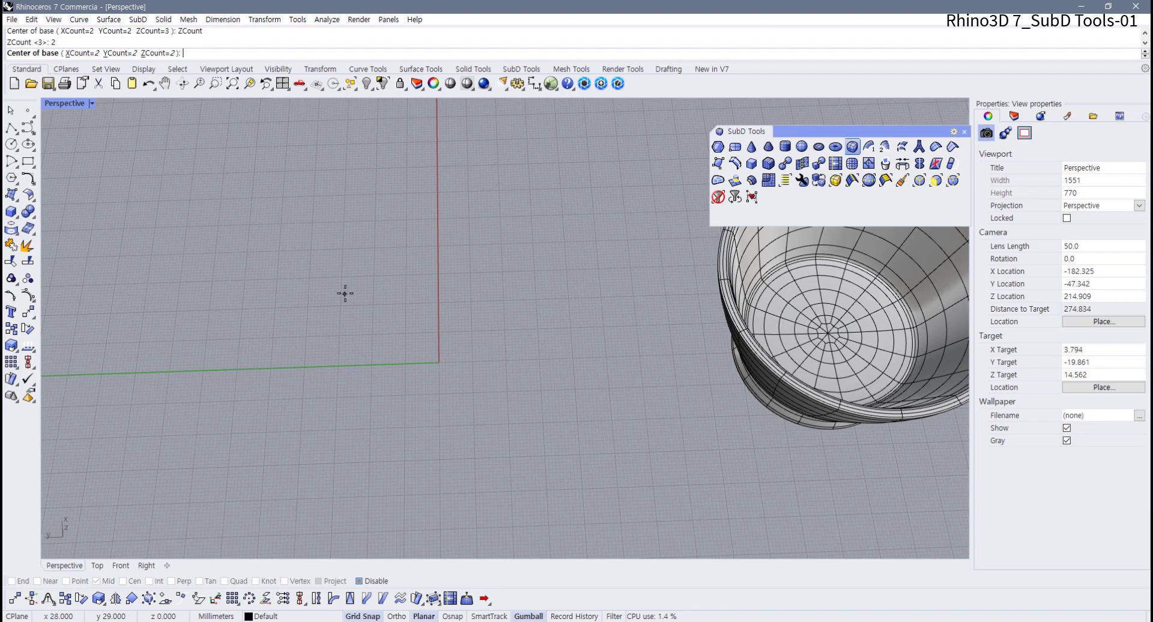
# - Place the SubD box centred on the origin with a base about 40 mm square and a height of about 40 mm
pyautogui.moveTo(344, 294); pyautogui.dragTo(350, 330, button='right')
pyautogui.write('0')
pyautogui.press('Return')
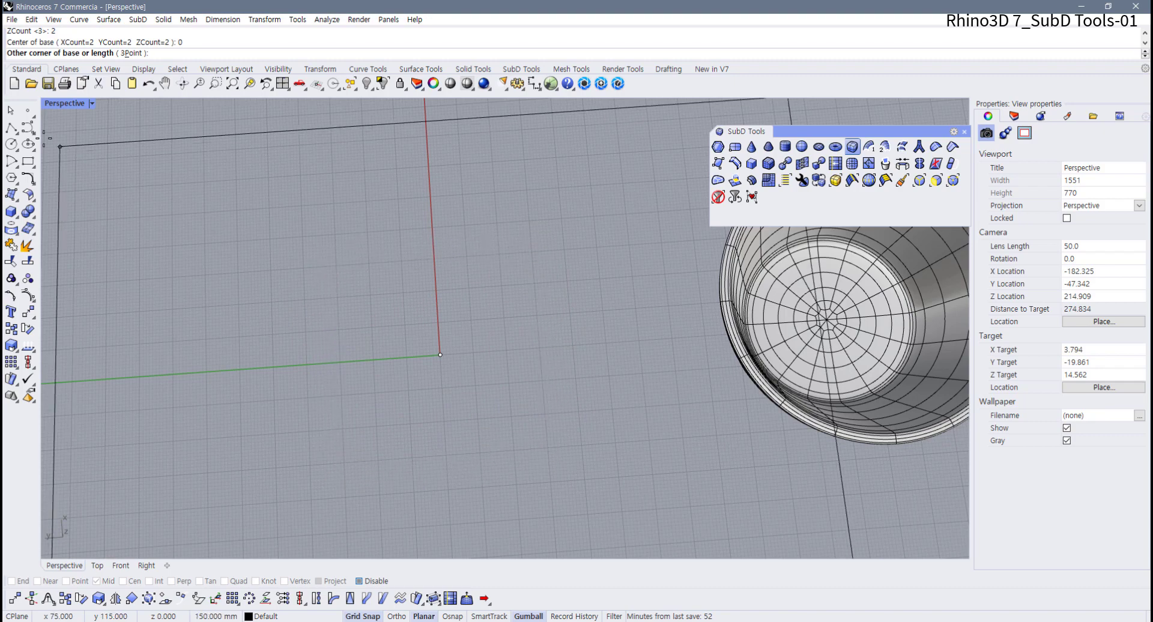
pyautogui.doubleClick(60, 104)
pyautogui.moveTo(332, 245); pyautogui.dragTo(301, 239, button='right')
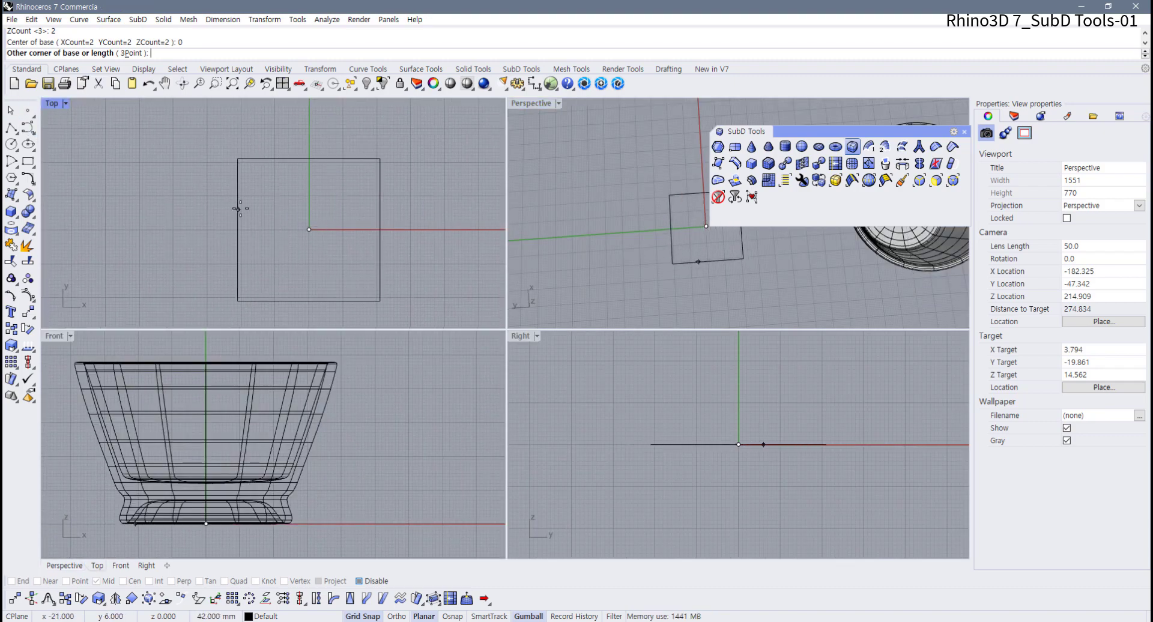
pyautogui.click(243, 209)
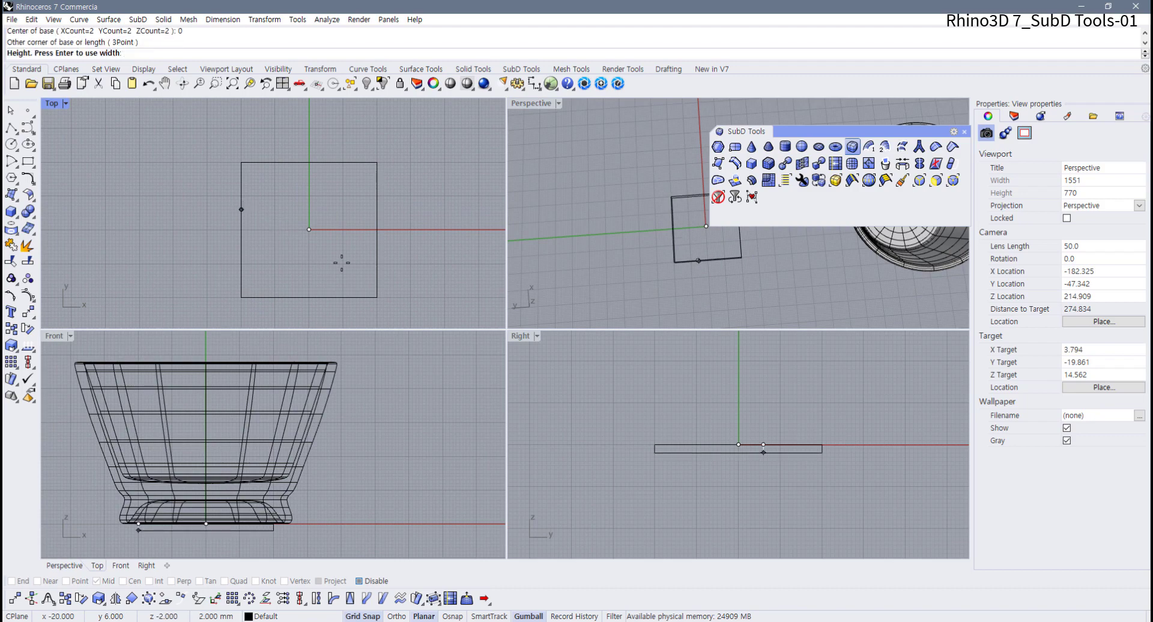
pyautogui.scroll(-3, 361, 407)
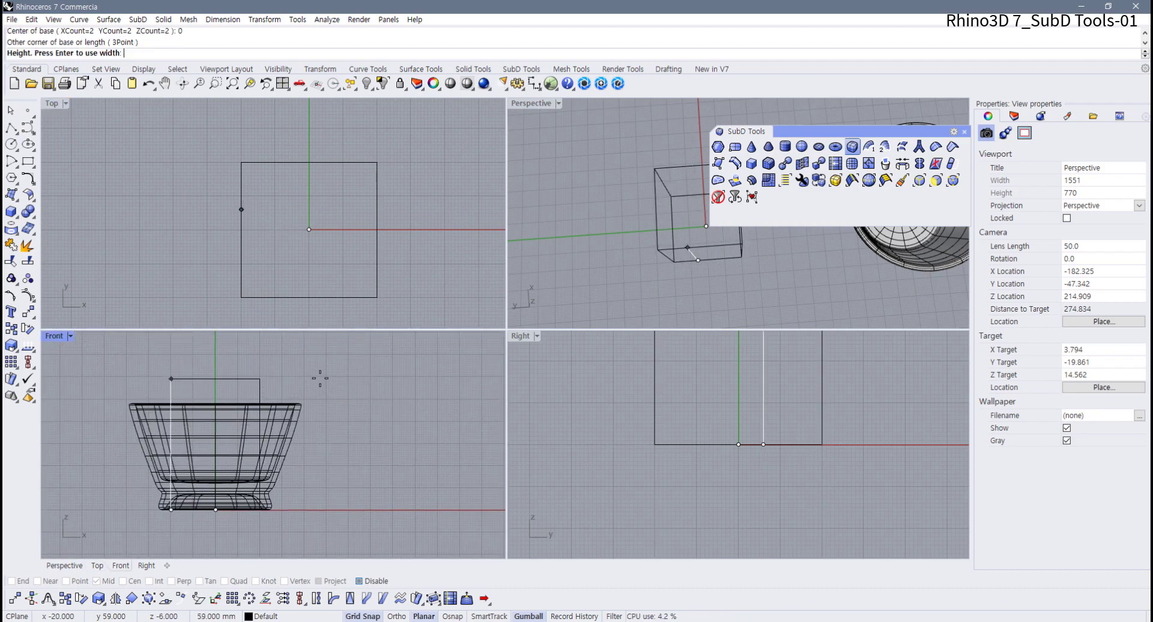
pyautogui.scroll(-2, 691, 414)
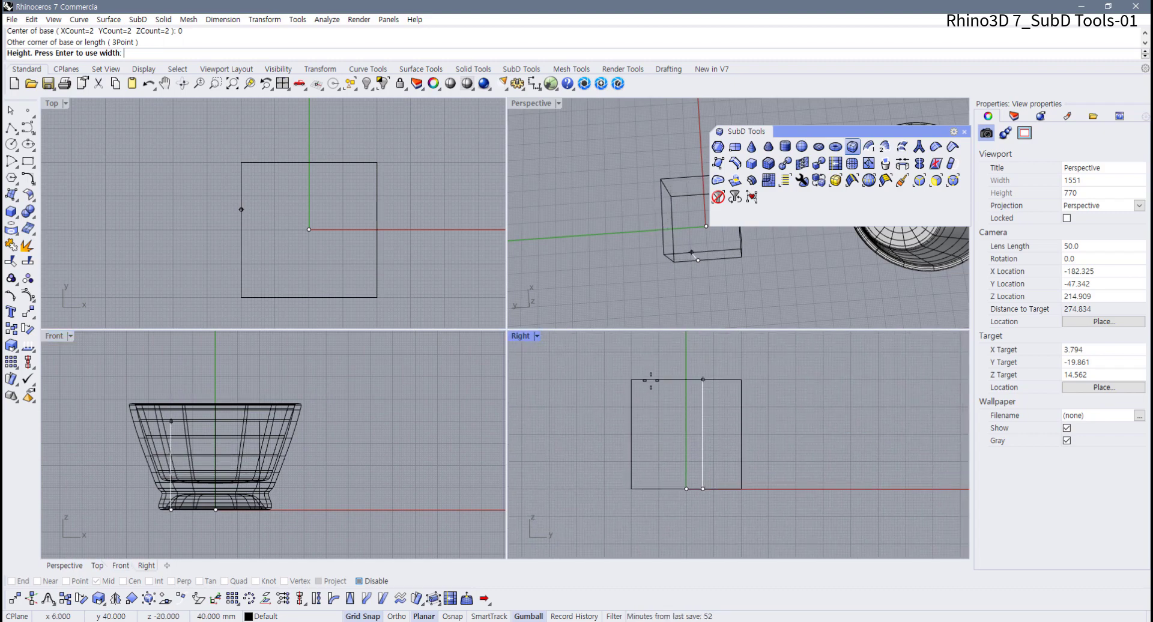
pyautogui.click(702, 379)
pyautogui.moveTo(745, 225); pyautogui.dragTo(608, 139, button='right')
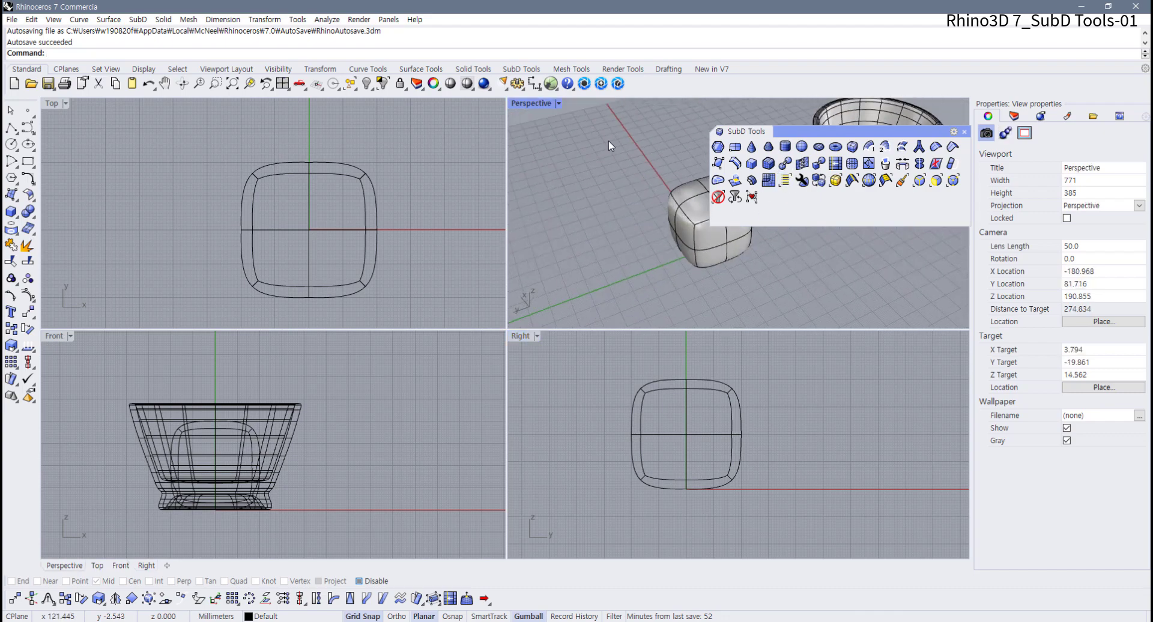
# - Examine the SubD box in the maximized Perspective view in both flat and smooth display, ending in smooth display
pyautogui.doubleClick(531, 103)
pyautogui.moveTo(455, 250); pyautogui.dragTo(352, 293, button='right')
pyautogui.scroll(4, 367, 289)
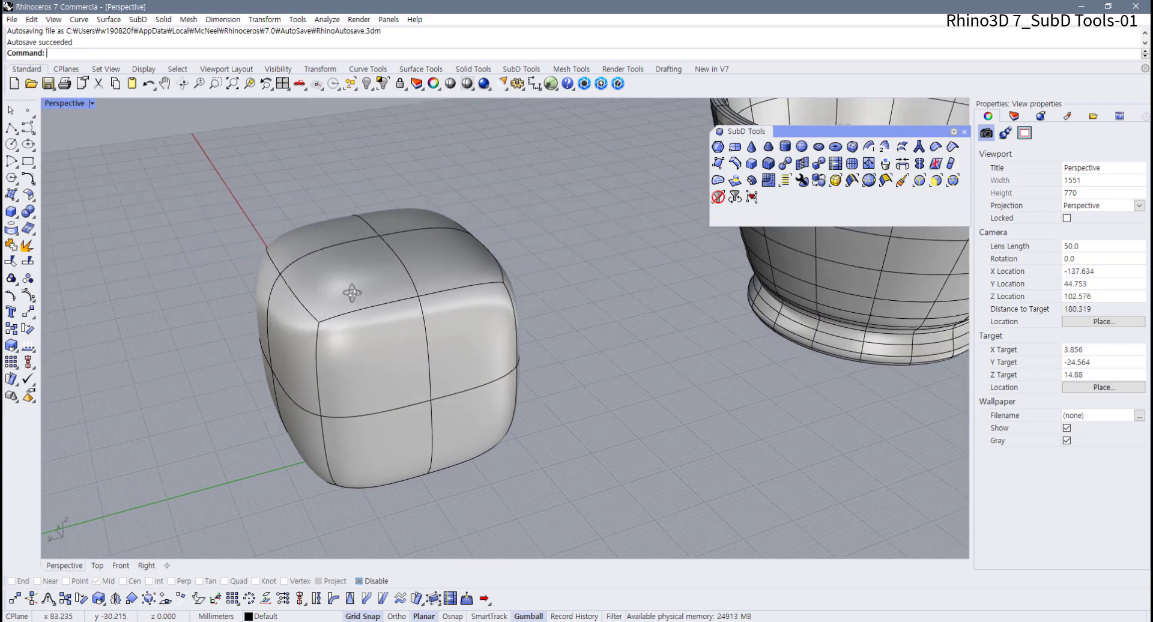
pyautogui.press('Tab')
pyautogui.press('Tab')
pyautogui.press('Tab')
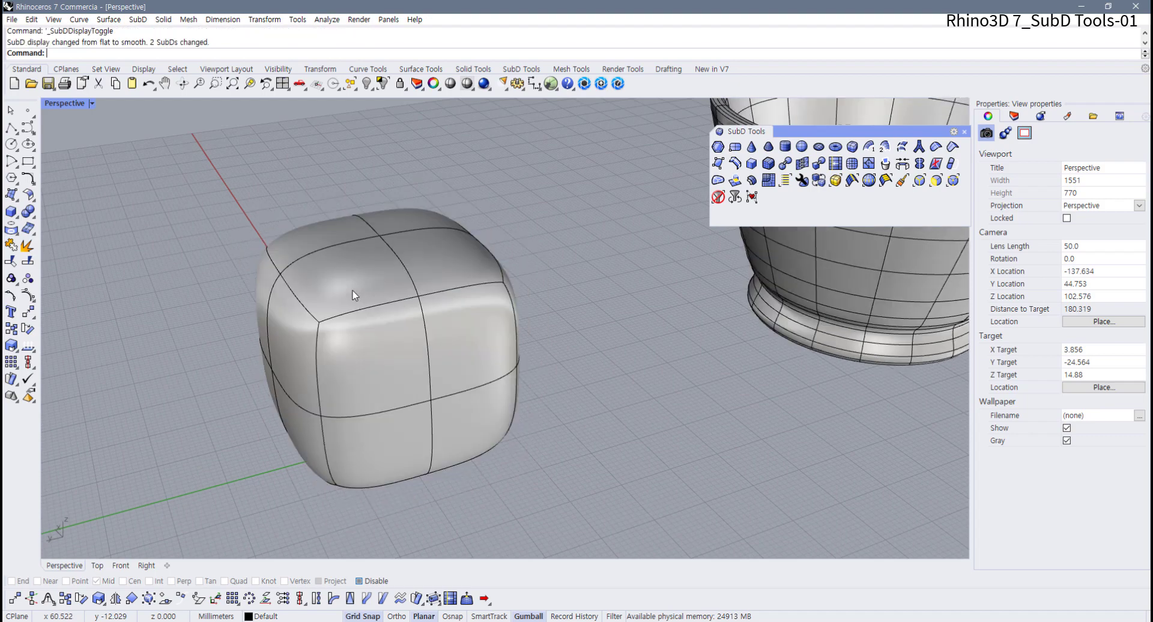
pyautogui.press('Tab')
pyautogui.press('Tab')
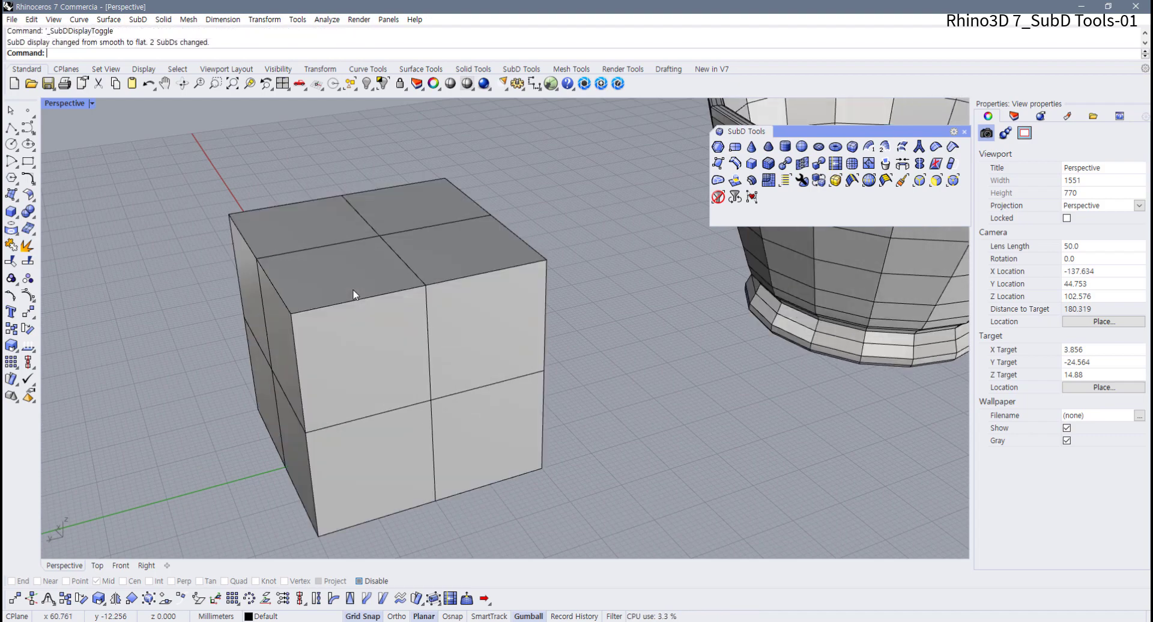
pyautogui.moveTo(352, 286); pyautogui.dragTo(358, 342, button='right')
pyautogui.moveTo(470, 281); pyautogui.dragTo(340, 302, button='right')
pyautogui.moveTo(353, 221); pyautogui.dragTo(463, 357, button='right')
pyautogui.press('Tab')
# - Subdivide the whole SubD box once
pyautogui.click(401, 352)
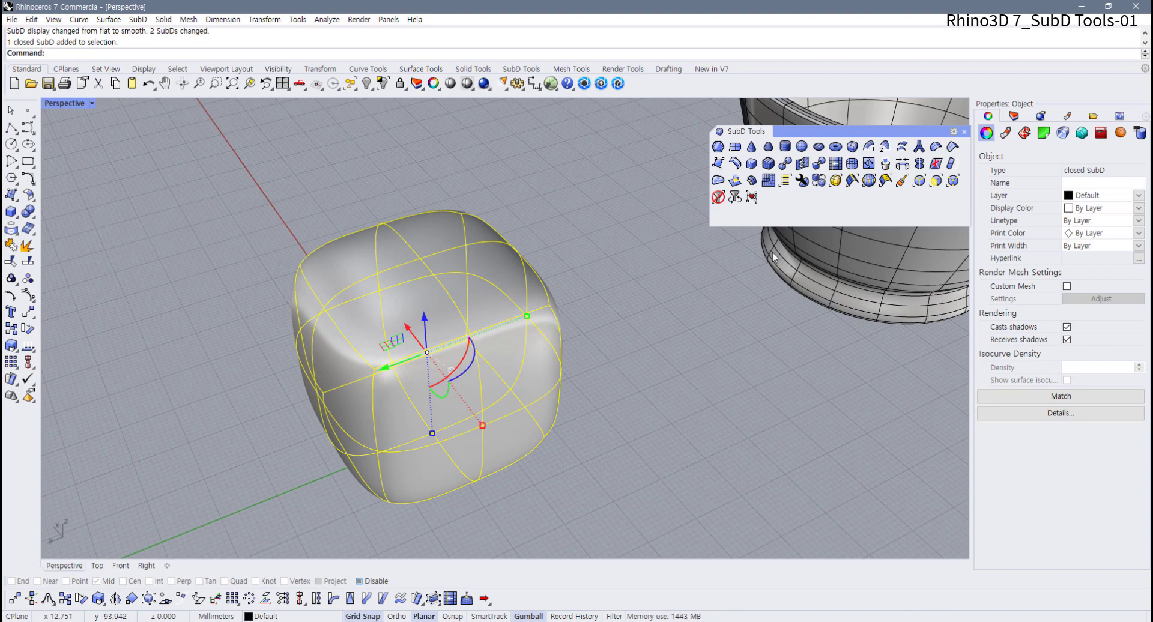
pyautogui.click(853, 163)
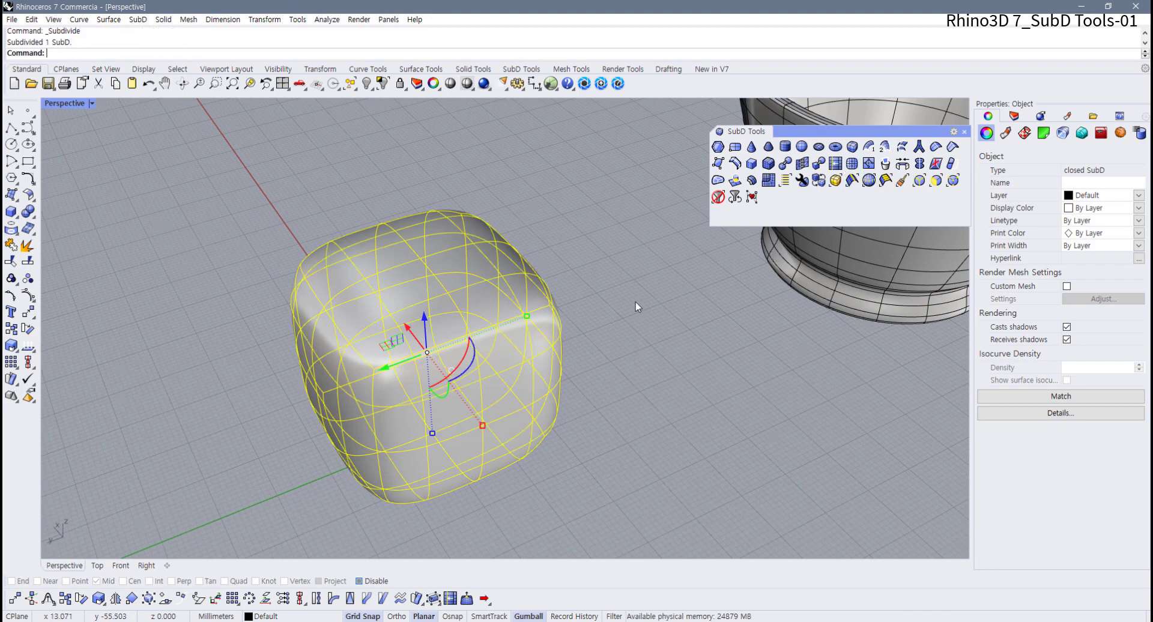
pyautogui.click(638, 308)
pyautogui.moveTo(628, 323); pyautogui.dragTo(523, 360, button='right')
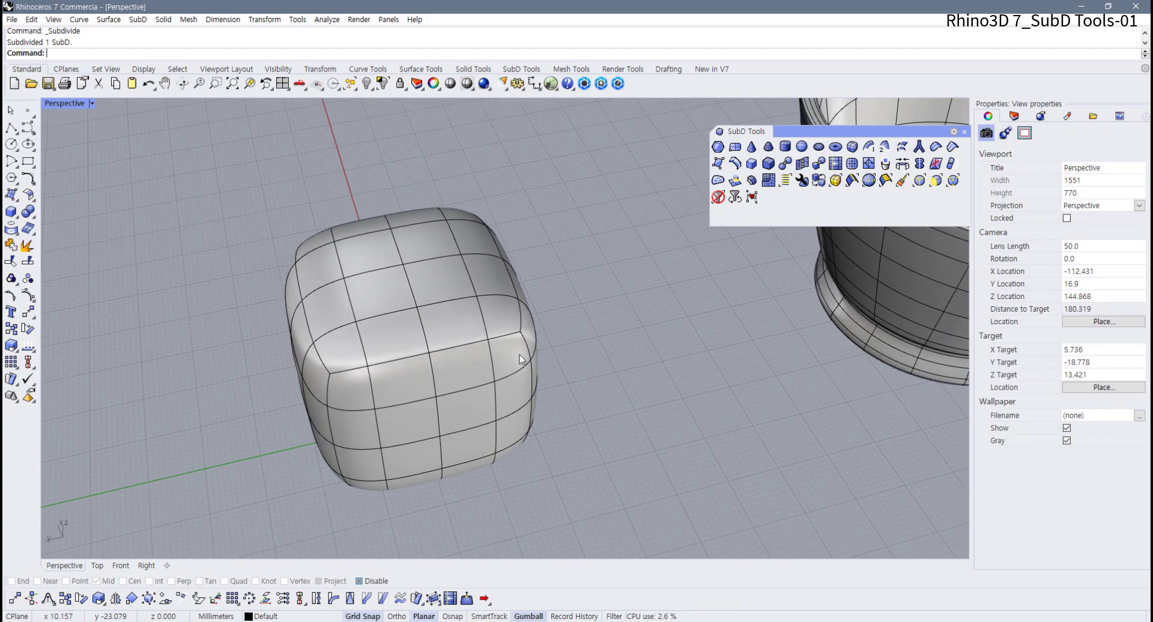
pyautogui.moveTo(420, 355); pyautogui.dragTo(383, 385, button='right')
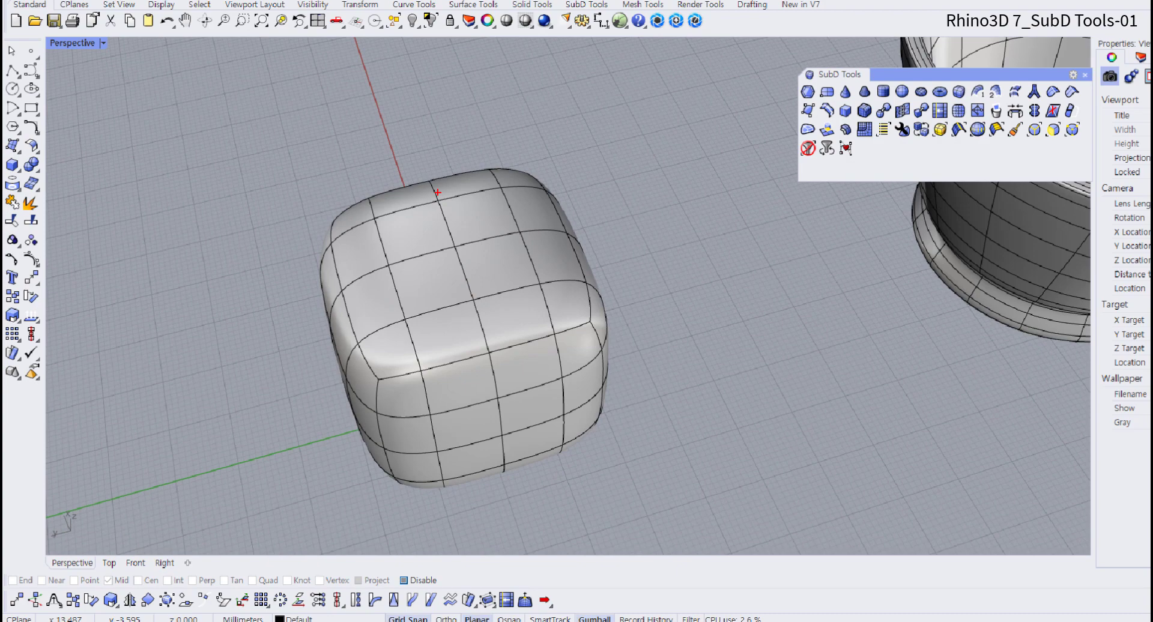
pyautogui.moveTo(436, 188); pyautogui.dragTo(509, 398)
pyautogui.moveTo(345, 269); pyautogui.dragTo(593, 221)
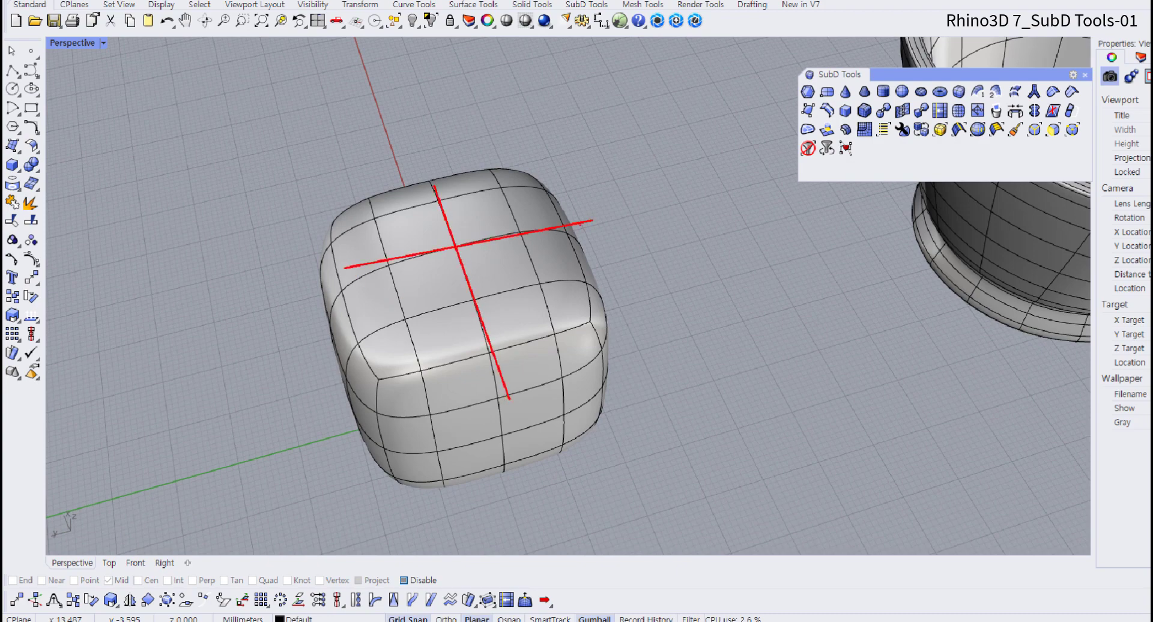
pyautogui.moveTo(376, 226); pyautogui.dragTo(425, 380)
pyautogui.moveTo(497, 179); pyautogui.dragTo(564, 349)
pyautogui.moveTo(557, 277); pyautogui.dragTo(387, 324)
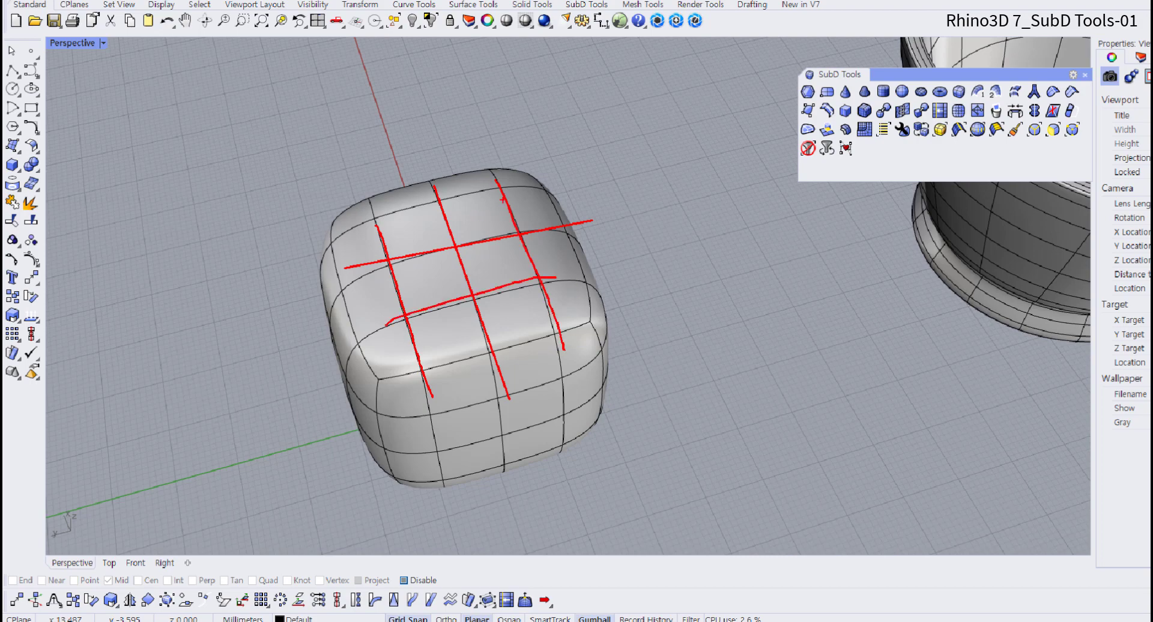
pyautogui.moveTo(509, 188); pyautogui.dragTo(402, 218)
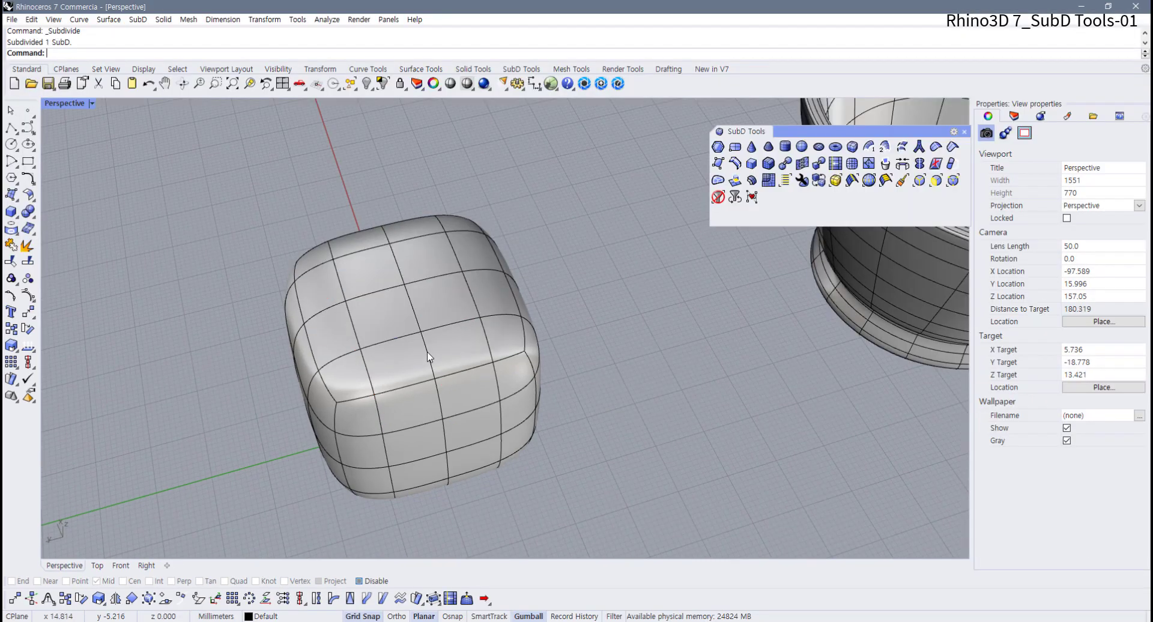
# - Subdivide the SubD box a second time for an even denser face grid
pyautogui.click(480, 322)
pyautogui.click(852, 165)
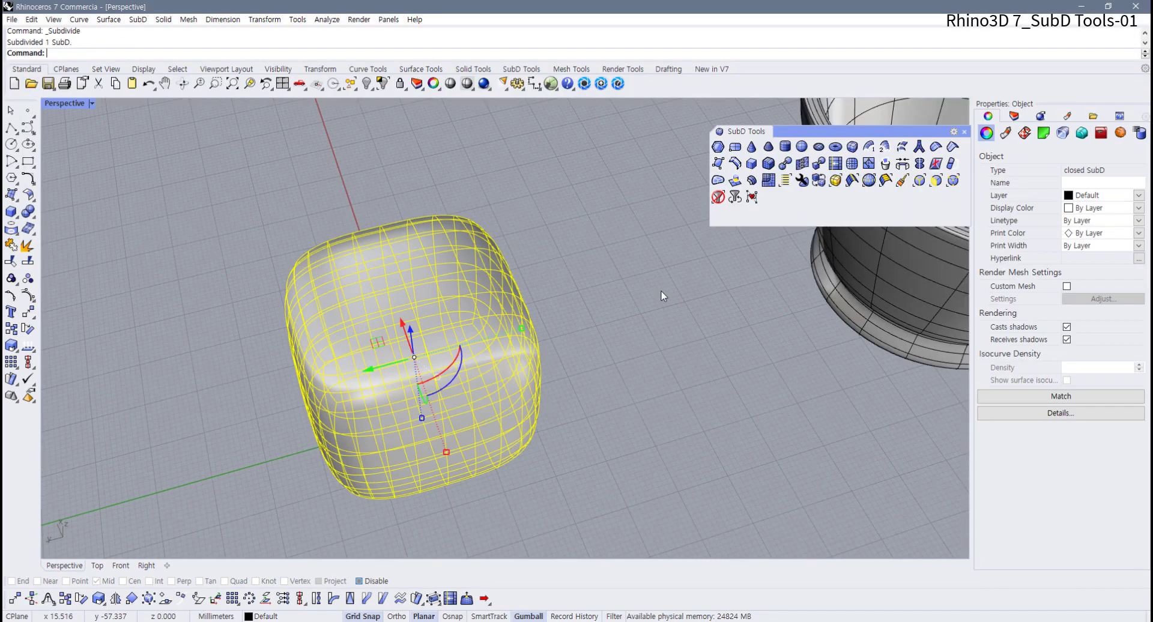
pyautogui.click(658, 294)
pyautogui.moveTo(658, 295); pyautogui.dragTo(543, 362, button='right')
# - Undo both subdivisions of the SubD box and delete the box
pyautogui.hotkey('ctrl', 'z')
pyautogui.press('Escape')
pyautogui.click(568, 327)
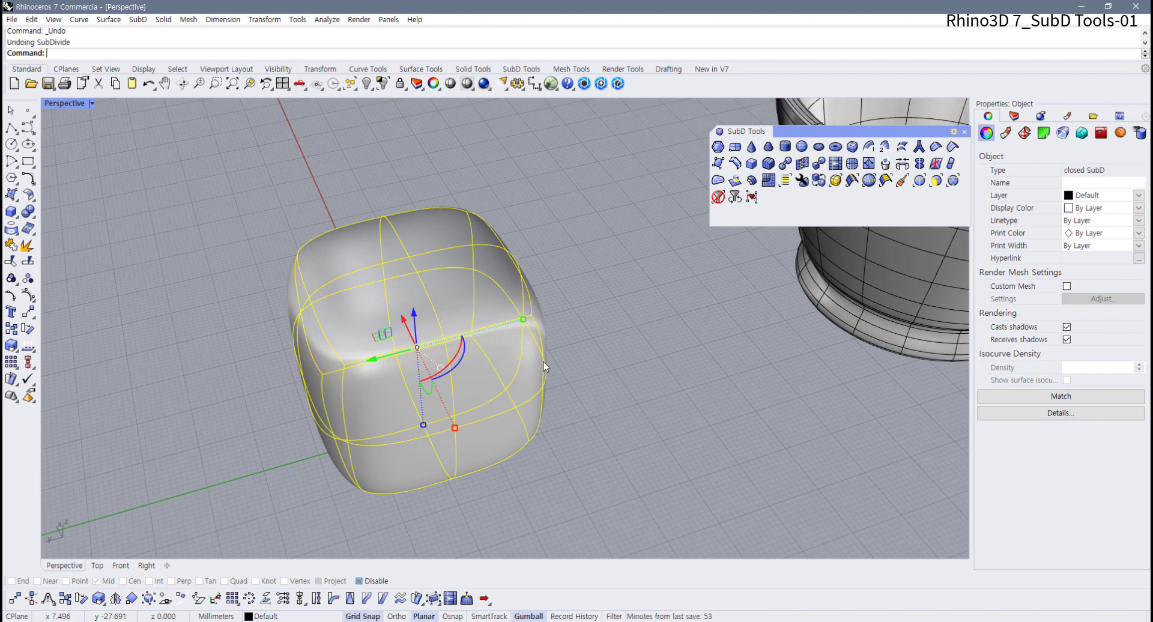
pyautogui.press('Delete')
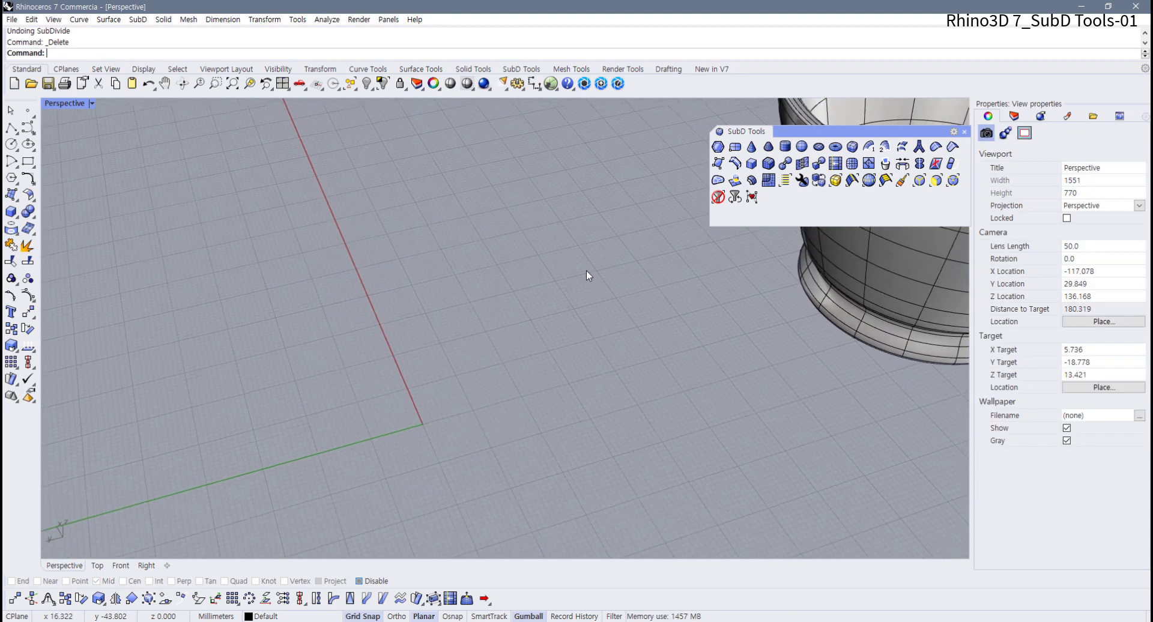
# - Create a vertical SubD cone based at the origin with a radius of about 17 mm, 4 vertical faces and 8 around faces
pyautogui.moveTo(587, 271); pyautogui.dragTo(584, 265, button='right')
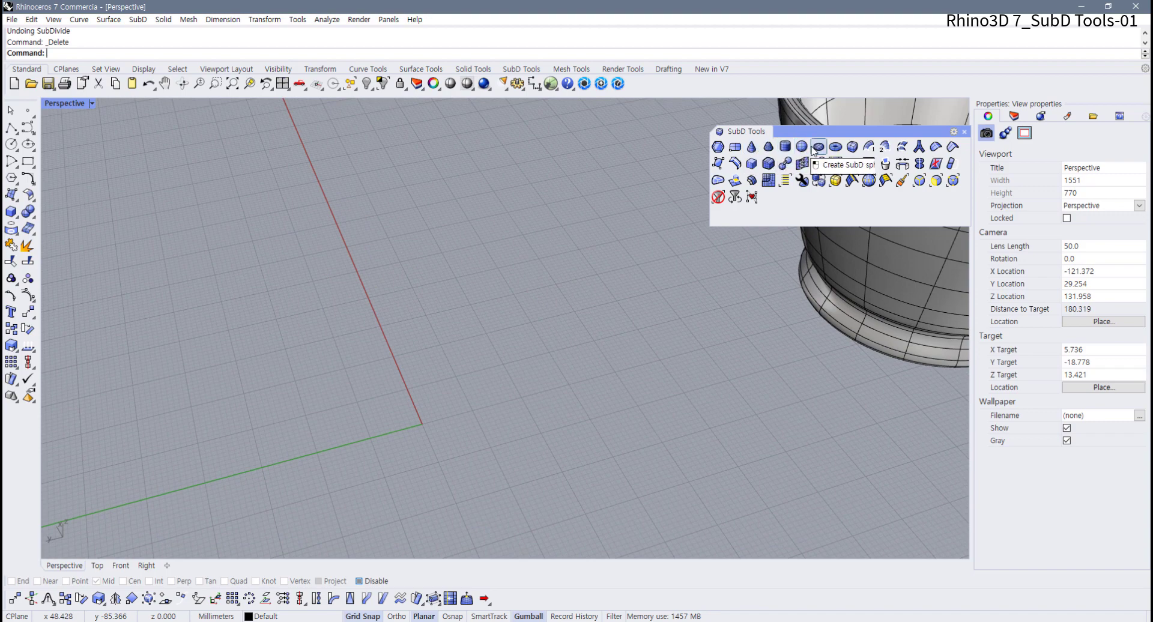
pyautogui.click(752, 150)
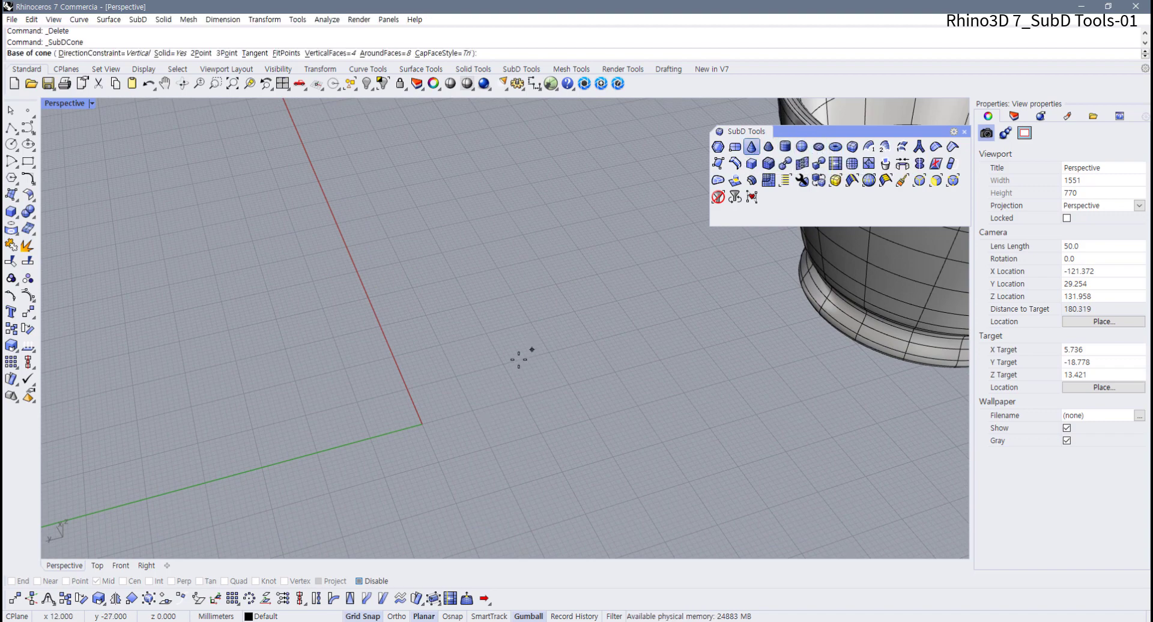
pyautogui.click(423, 425)
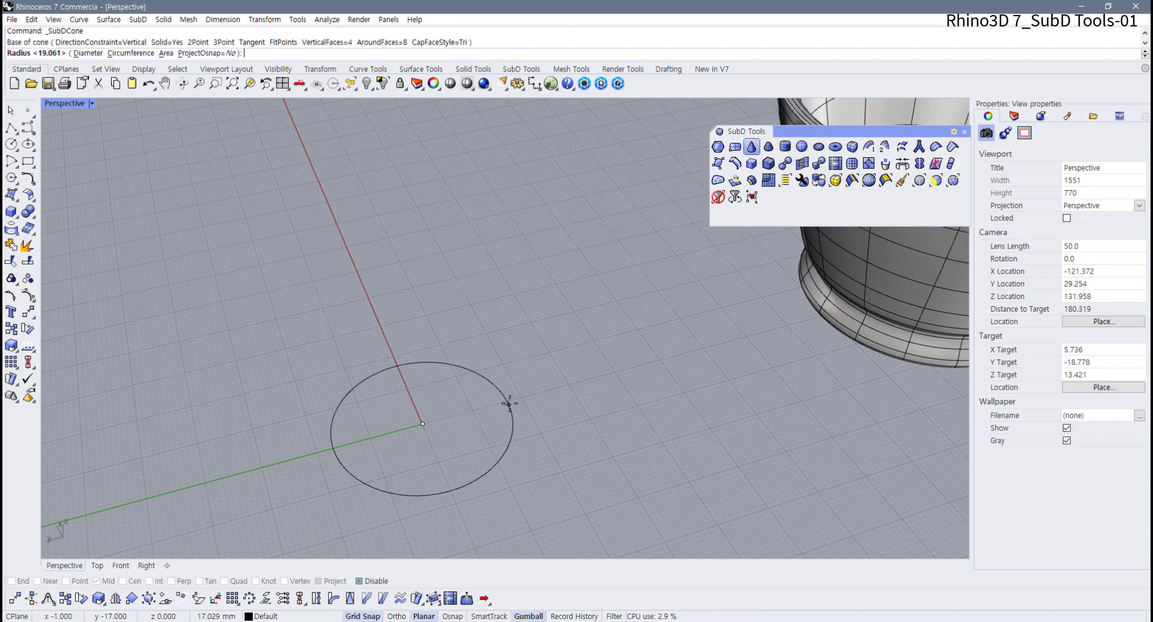
pyautogui.click(509, 404)
pyautogui.click(500, 319)
pyautogui.moveTo(499, 319); pyautogui.dragTo(436, 353, button='right')
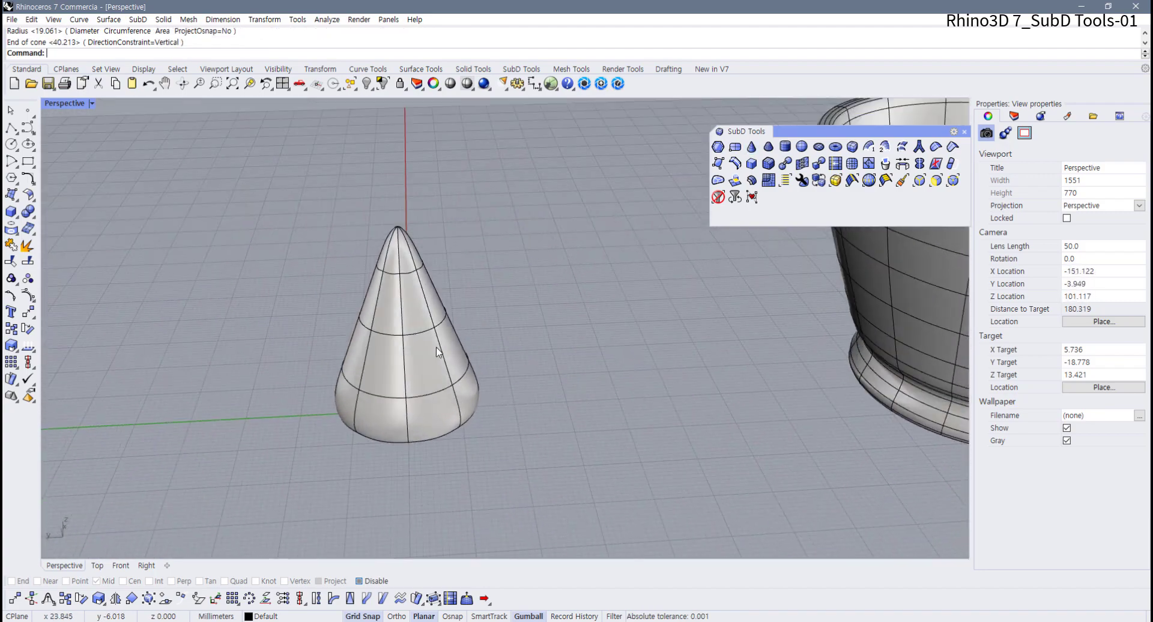
# - Delete the SubD cone and undo back through the box's deletion to restore the SubD box
pyautogui.click(436, 347)
pyautogui.press('Delete')
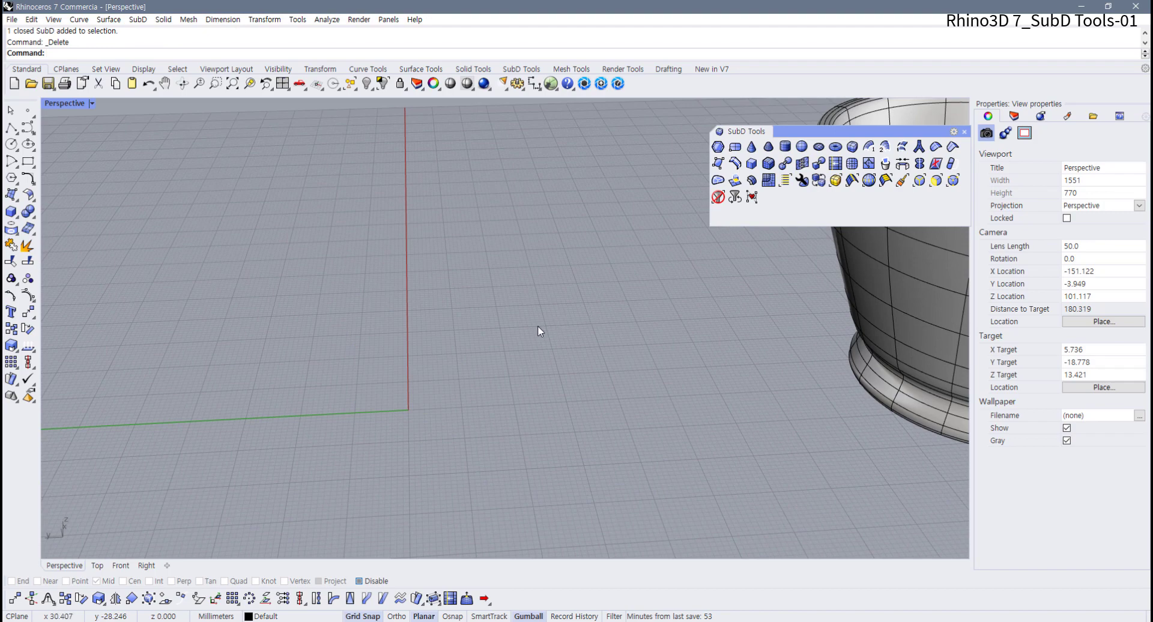
pyautogui.moveTo(538, 325); pyautogui.dragTo(563, 342, button='right')
pyautogui.hotkey('ctrl', 'z')
pyautogui.click(607, 326)
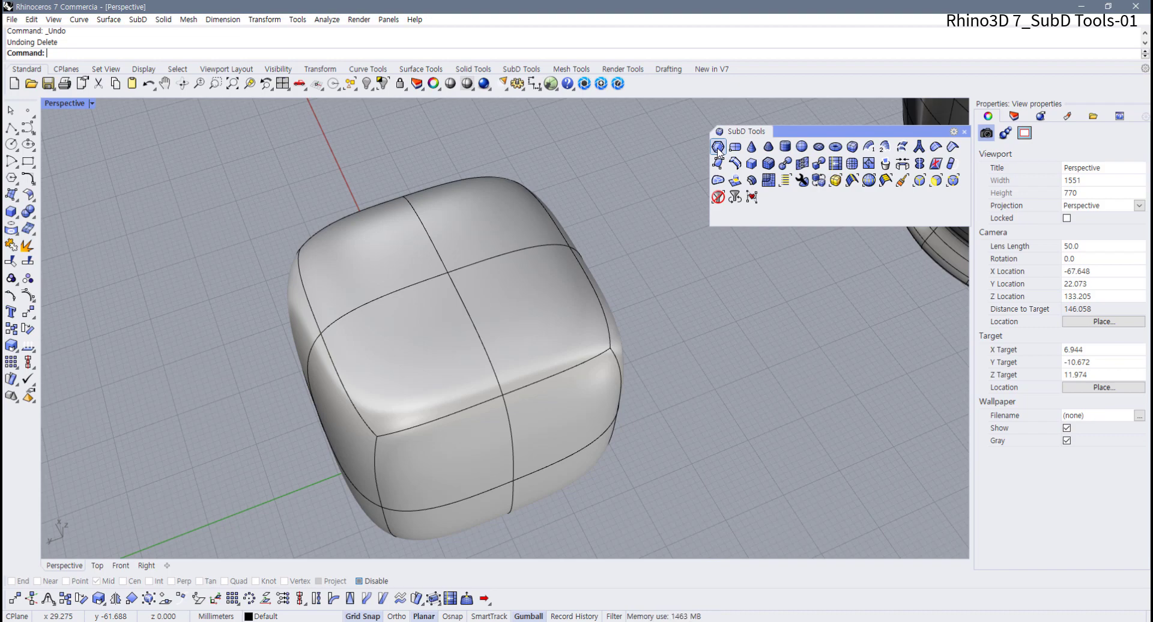
# - Compare the restored box's smooth and flat shapes and leave the SubD display set to flat
pyautogui.moveTo(373, 304); pyautogui.dragTo(387, 301, button='right')
pyautogui.press('Tab')
pyautogui.press('Tab')
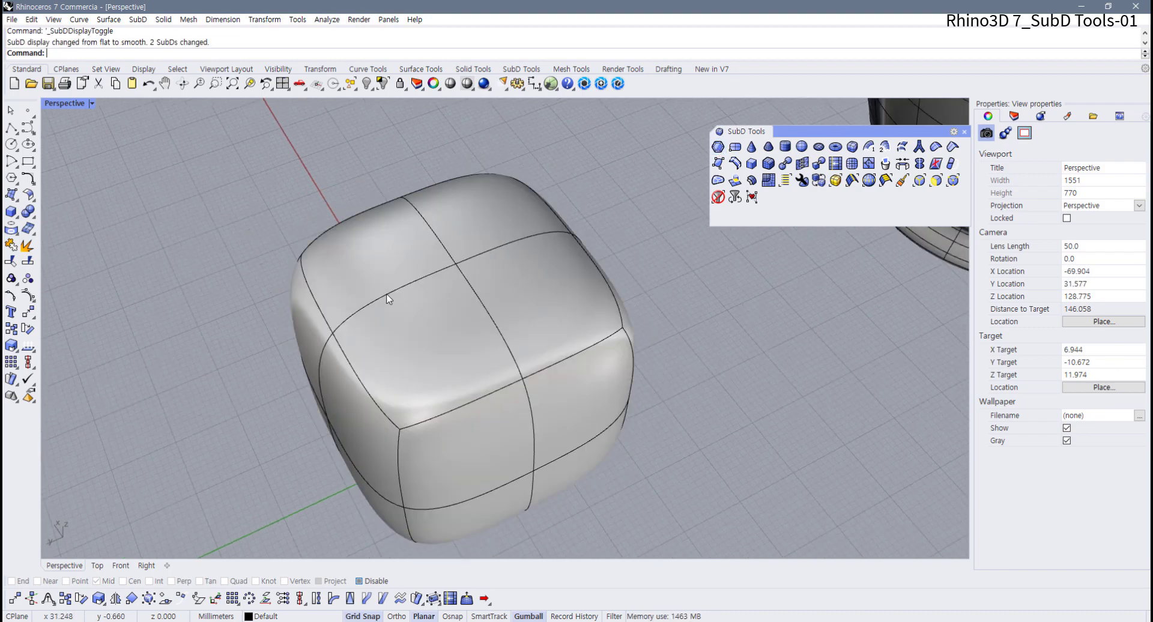
pyautogui.press('Tab')
pyautogui.press('Tab')
pyautogui.press('Tab')
pyautogui.moveTo(403, 305); pyautogui.dragTo(564, 280, button='right')
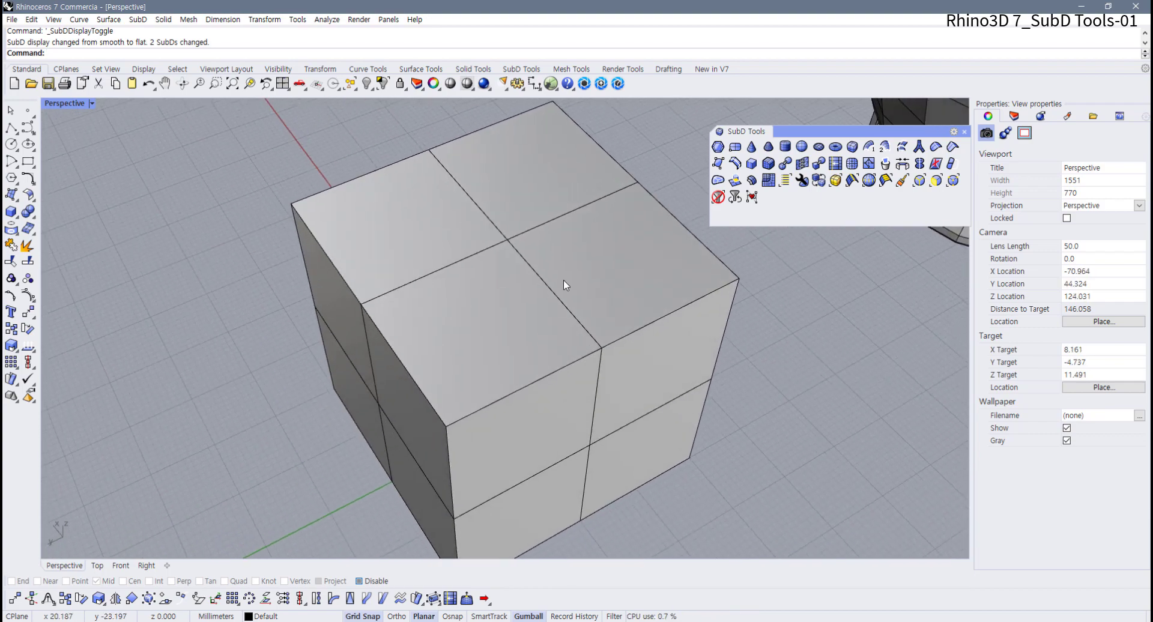
# - Start the Inset command for faces of the SubD box
pyautogui.click(718, 147)
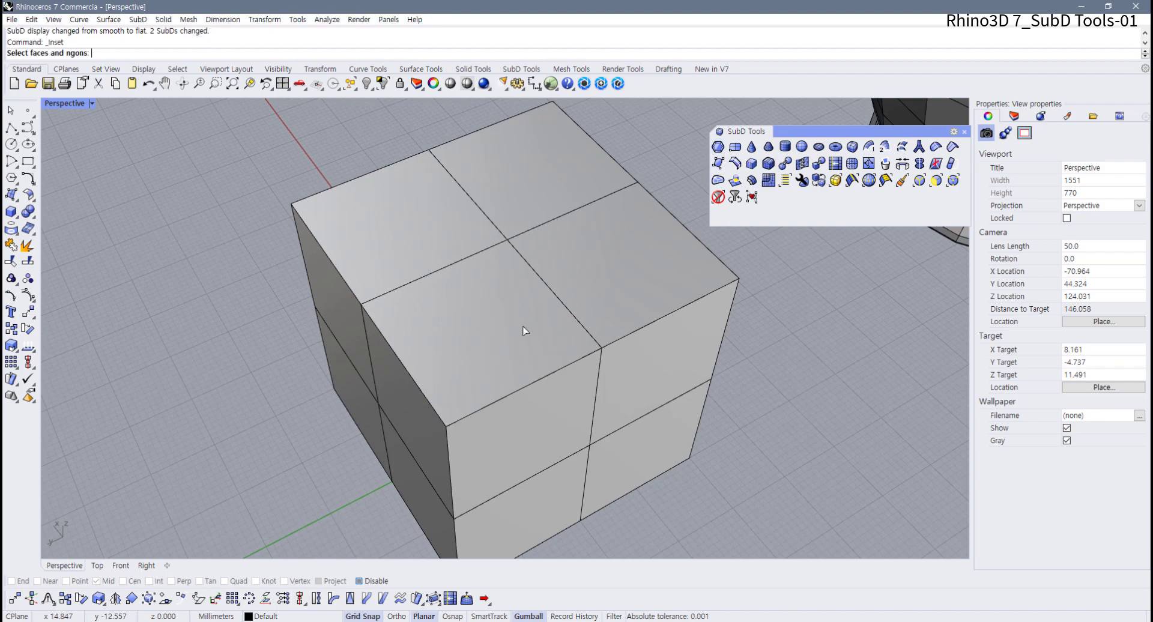
# - Try inset distances of 2, 3, 5, 6, 10 and 1 on one top face of the box
pyautogui.click(504, 351)
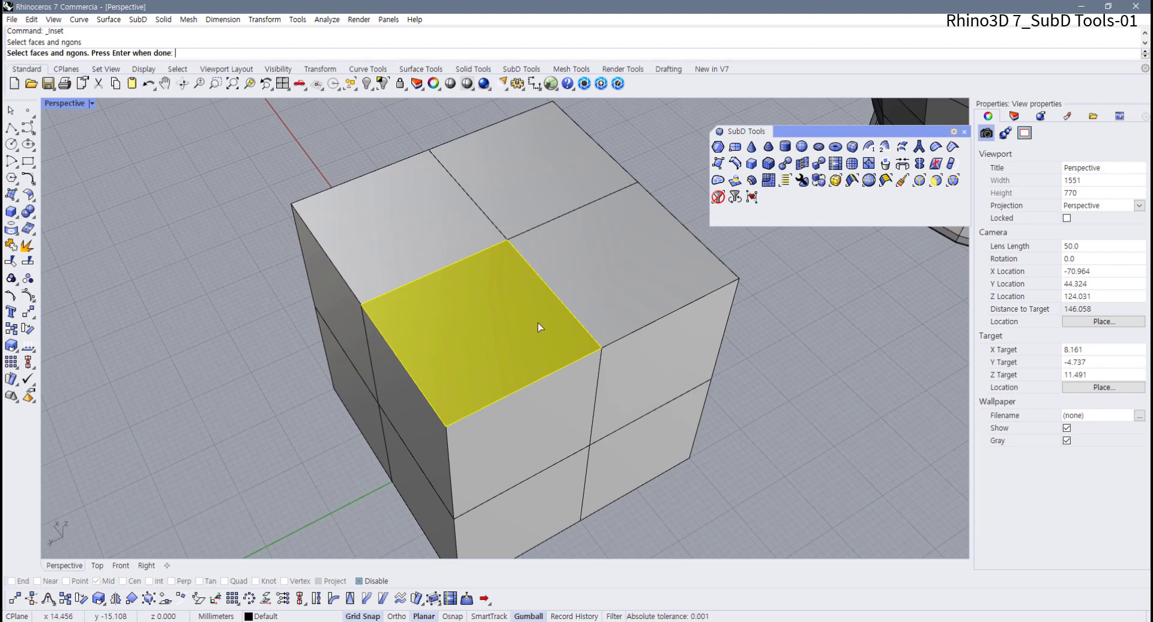
pyautogui.press('Return')
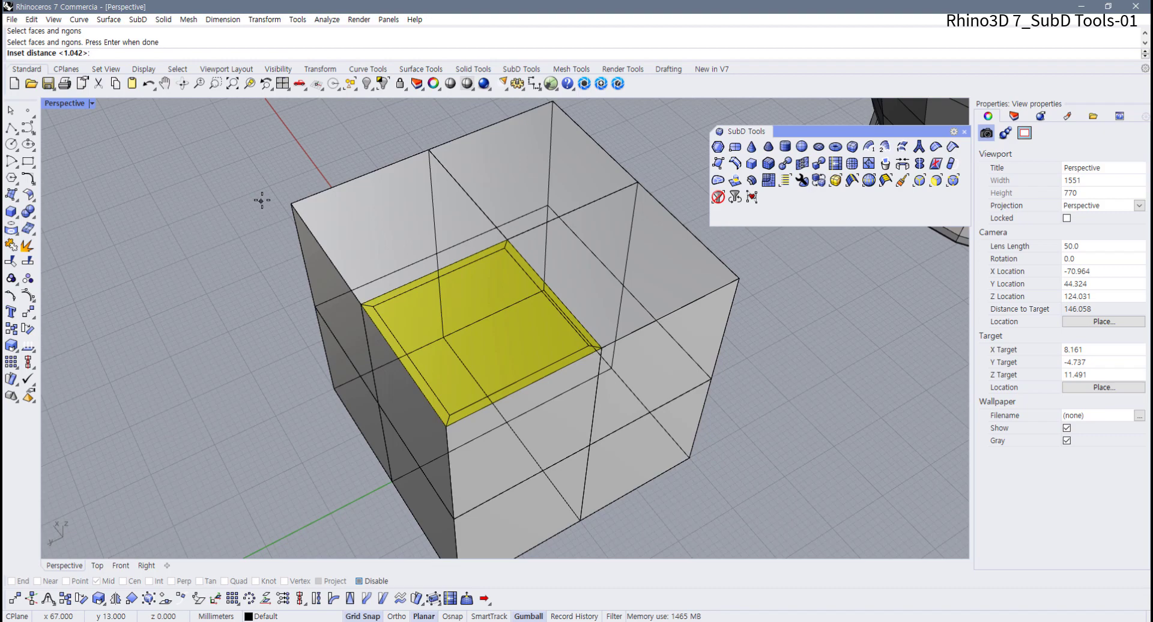
pyautogui.press('Return')
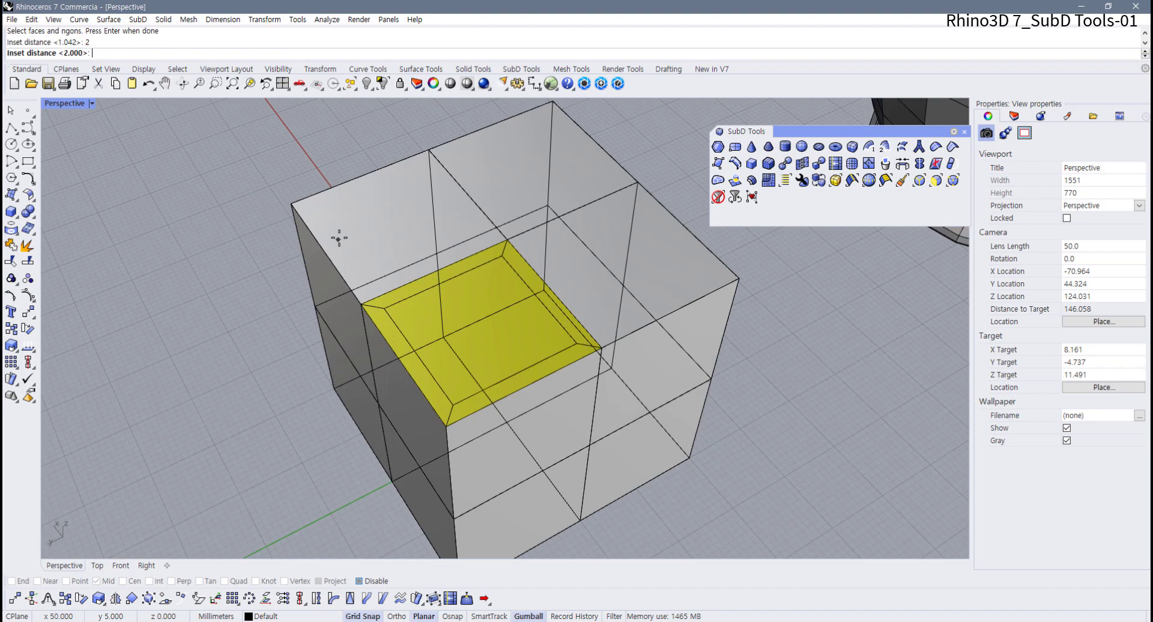
pyautogui.write('3')
pyautogui.press('Return')
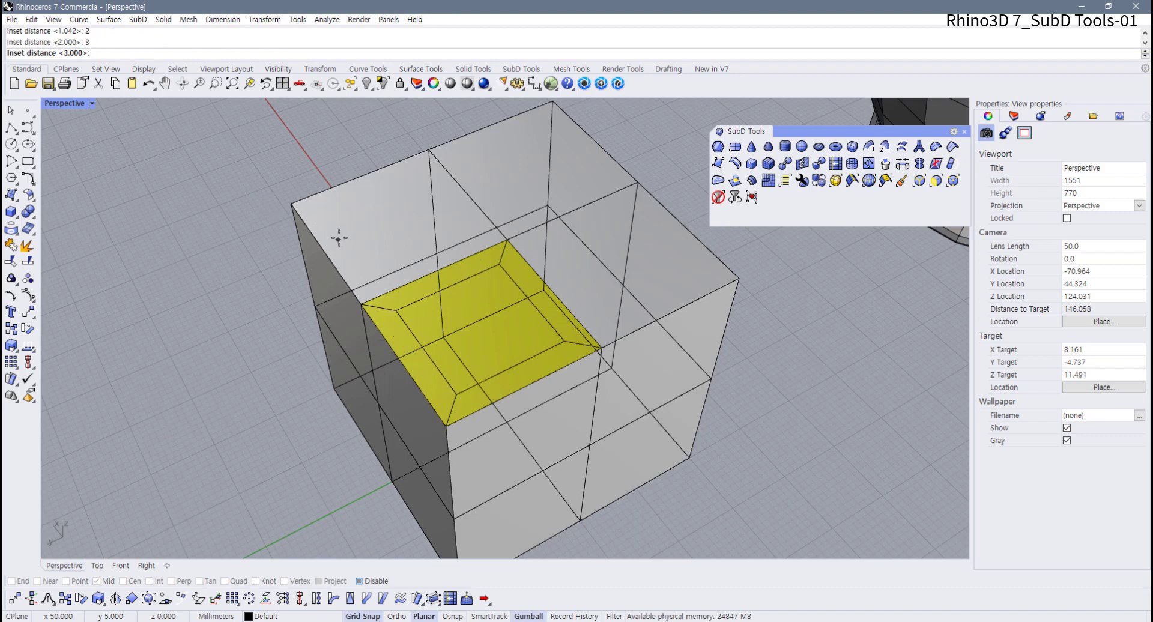
pyautogui.press('Return')
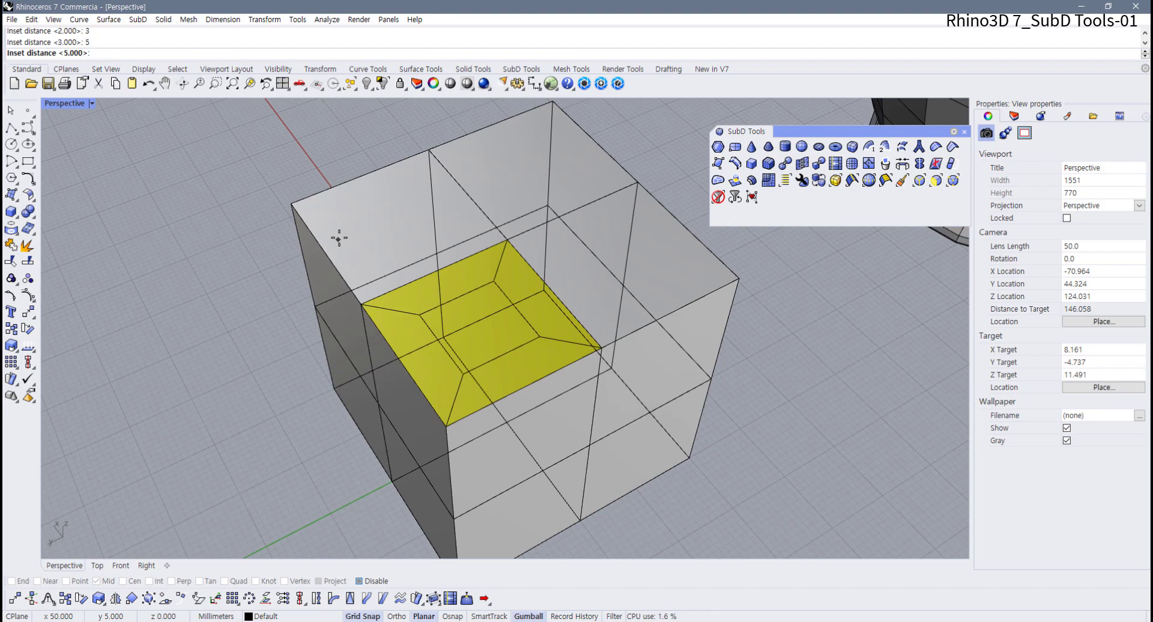
pyautogui.write('6')
pyautogui.press('Return')
pyautogui.write('10')
pyautogui.press('Return')
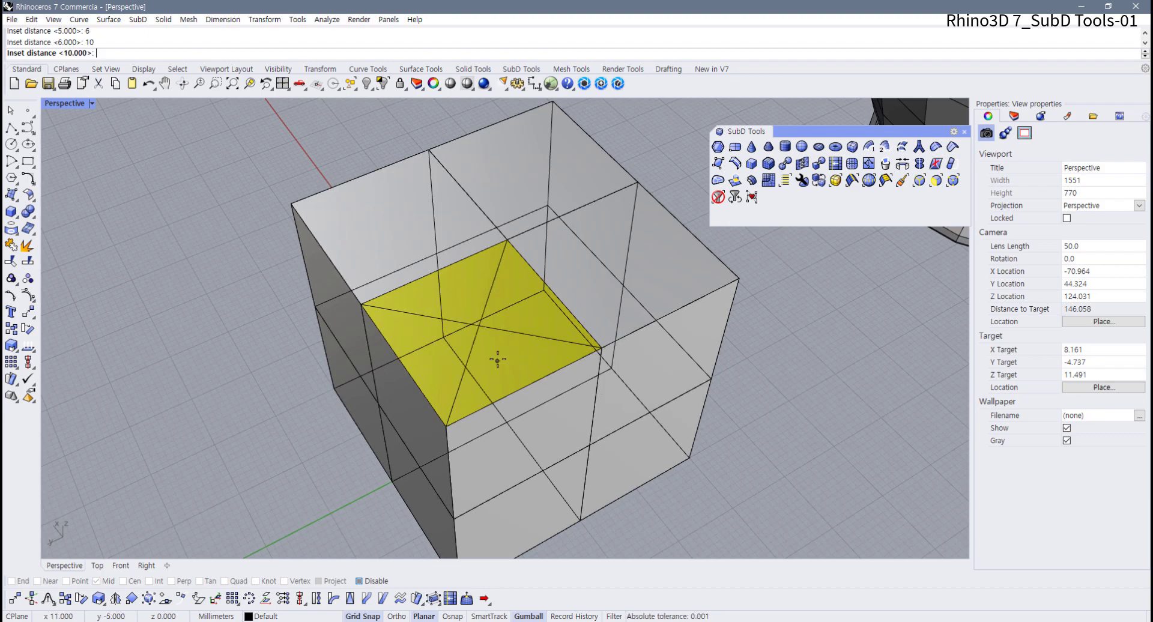
pyautogui.write('1')
pyautogui.press('Return')
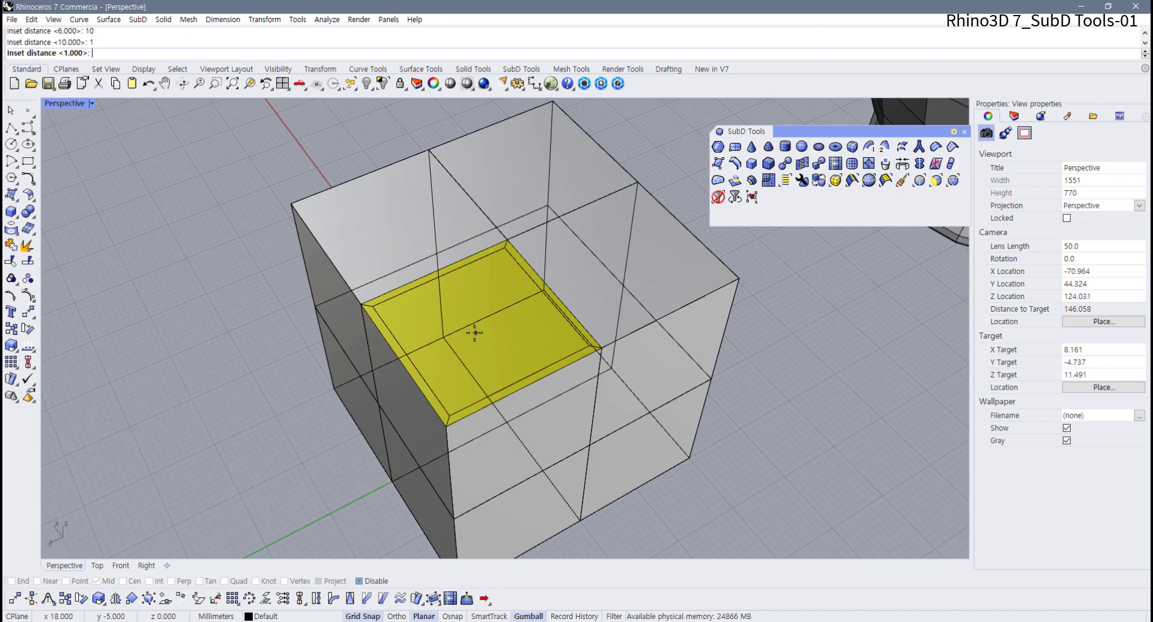
# - Inset that top face by a distance picked between two points in the viewport, and undo the inset
pyautogui.click(481, 358)
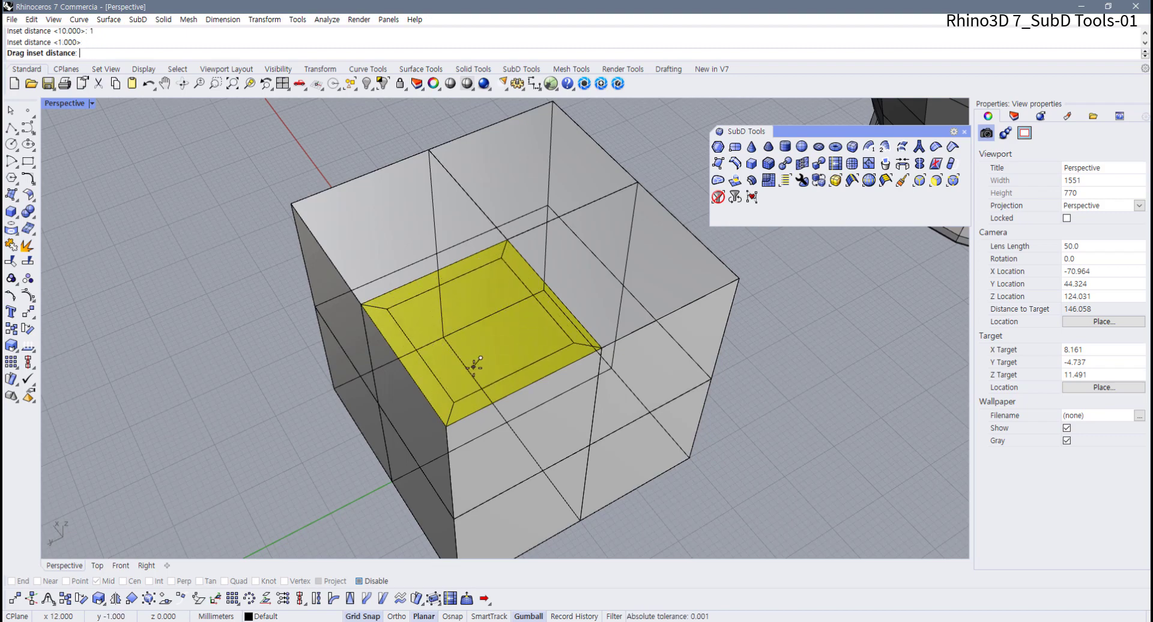
pyautogui.scroll(3, 471, 367)
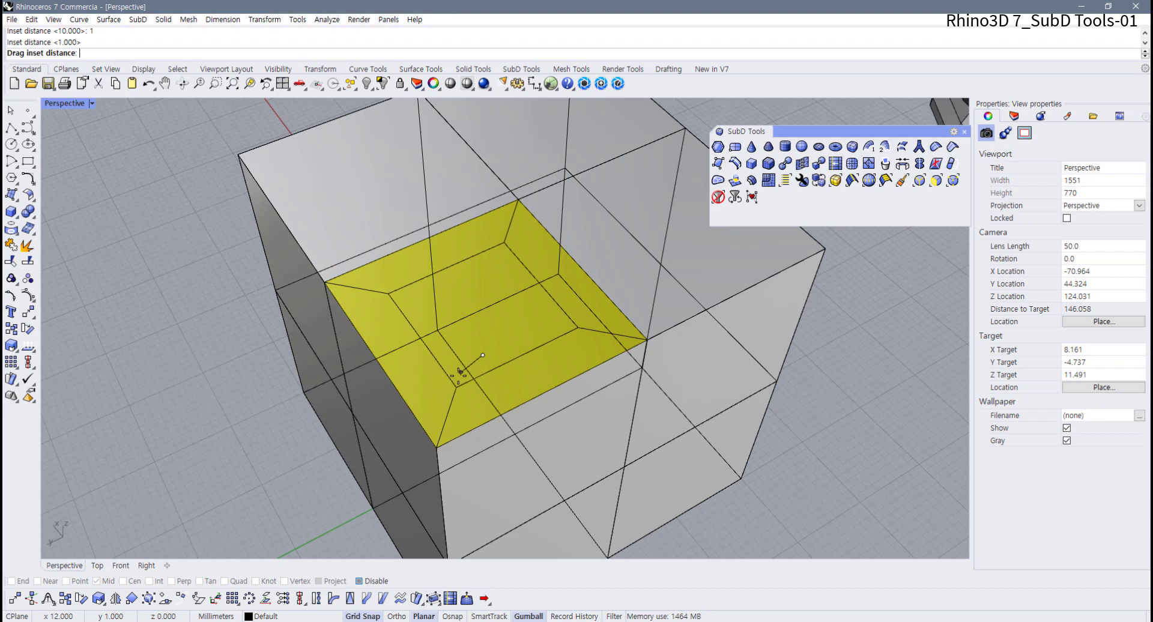
pyautogui.click(459, 375)
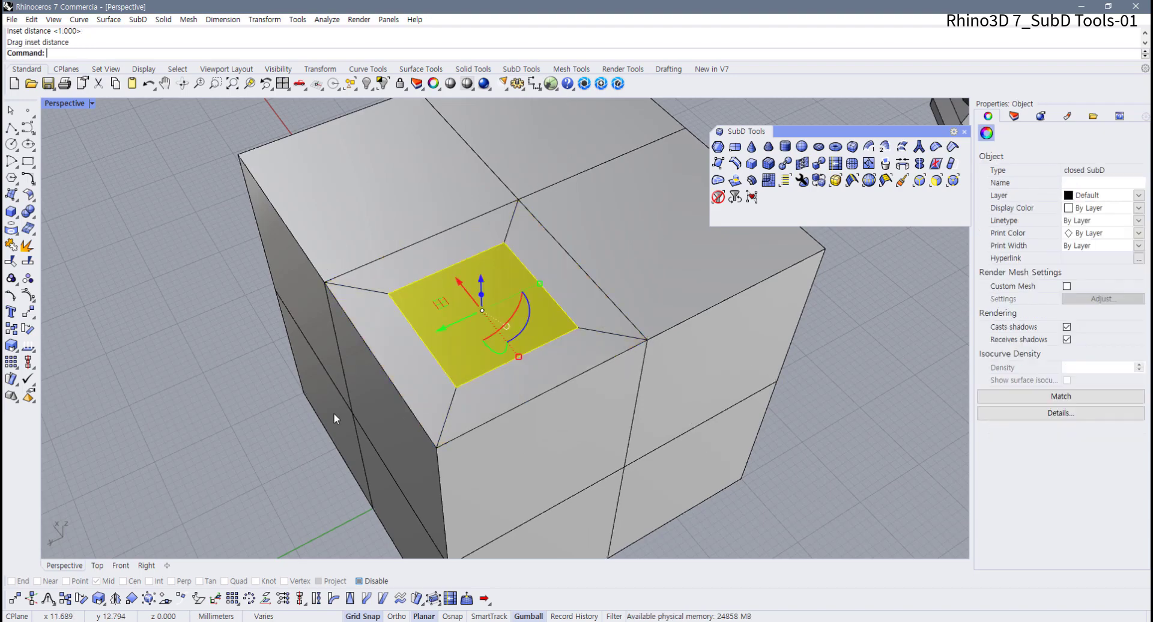
pyautogui.hotkey('ctrl', 'z')
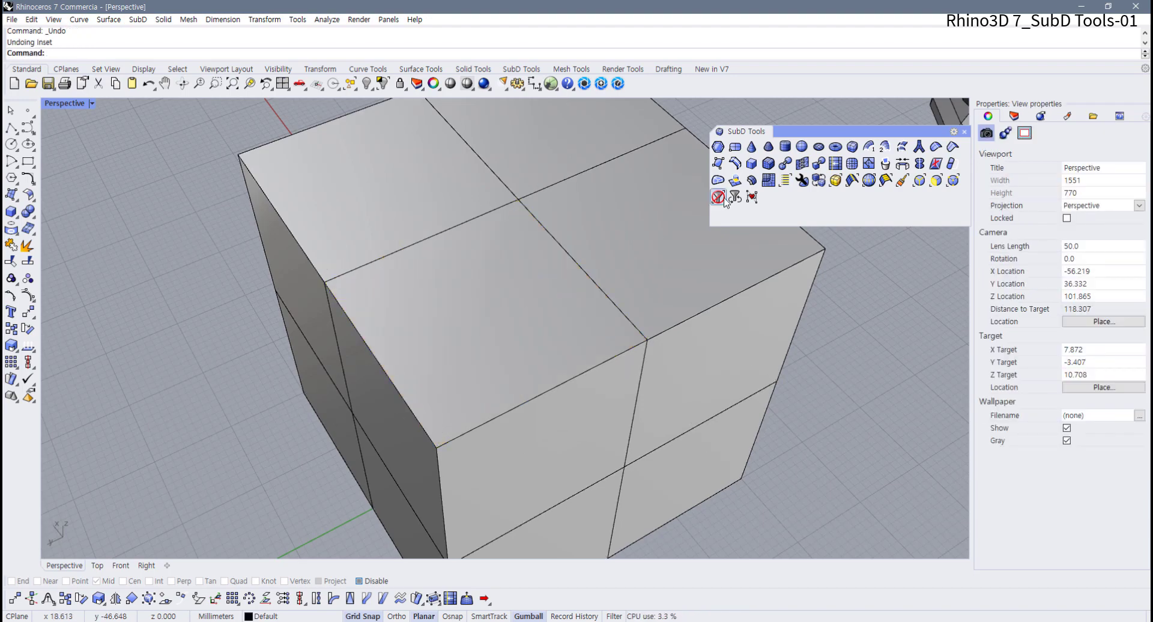
# - Inset the same single top face again by about 4.123 mm and undo this repeated inset
pyautogui.click(721, 148)
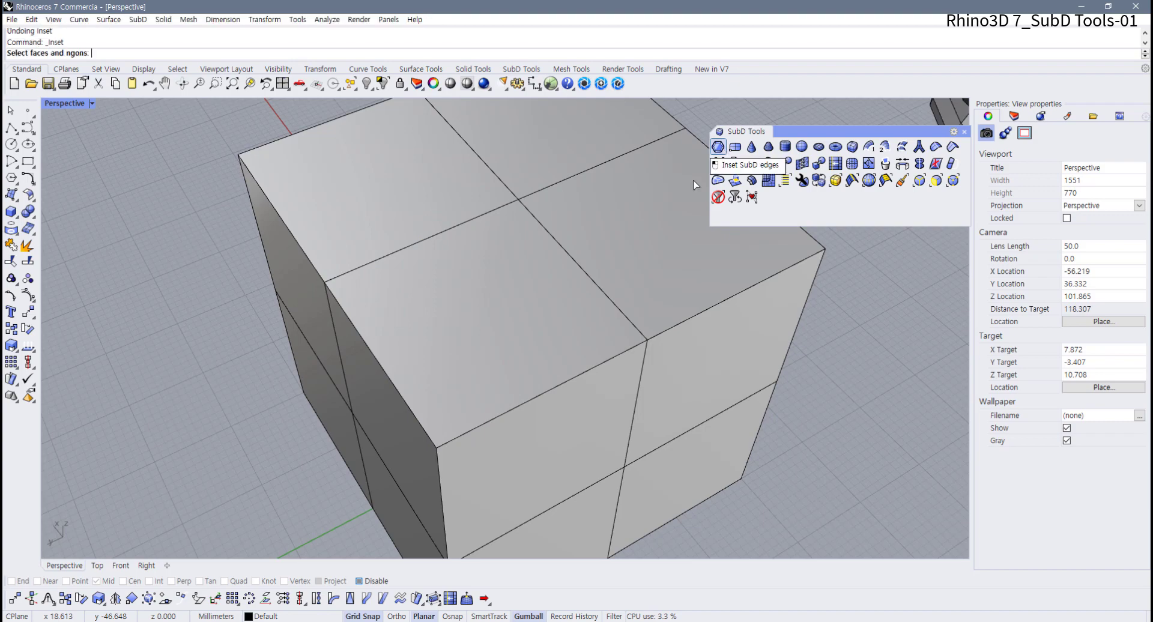
pyautogui.click(480, 326)
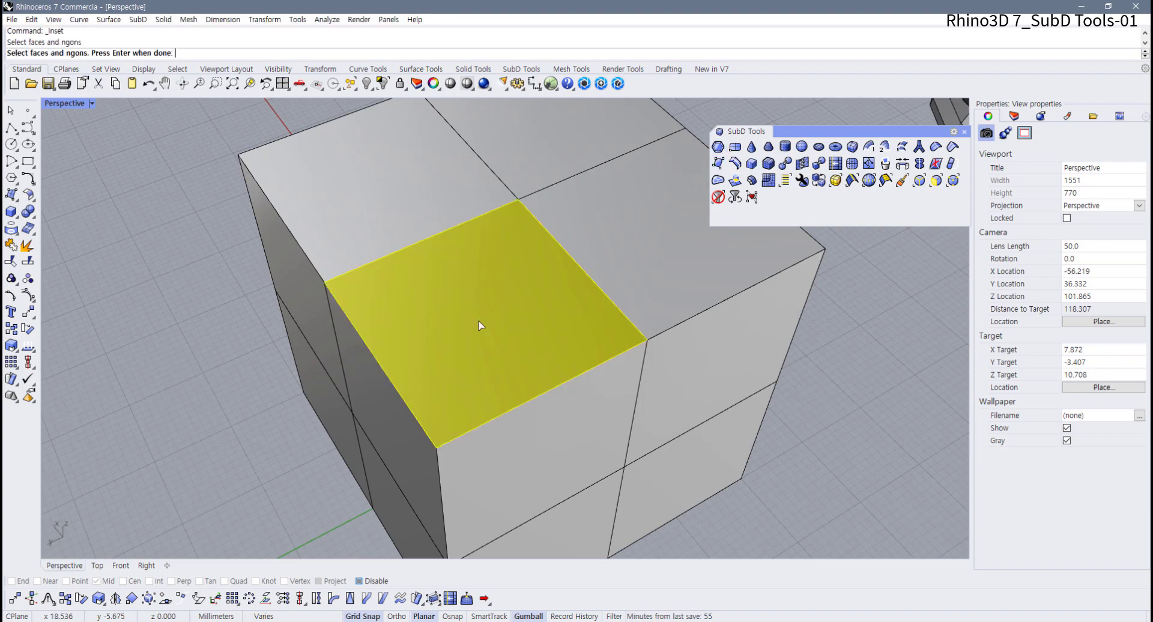
pyautogui.press('Return')
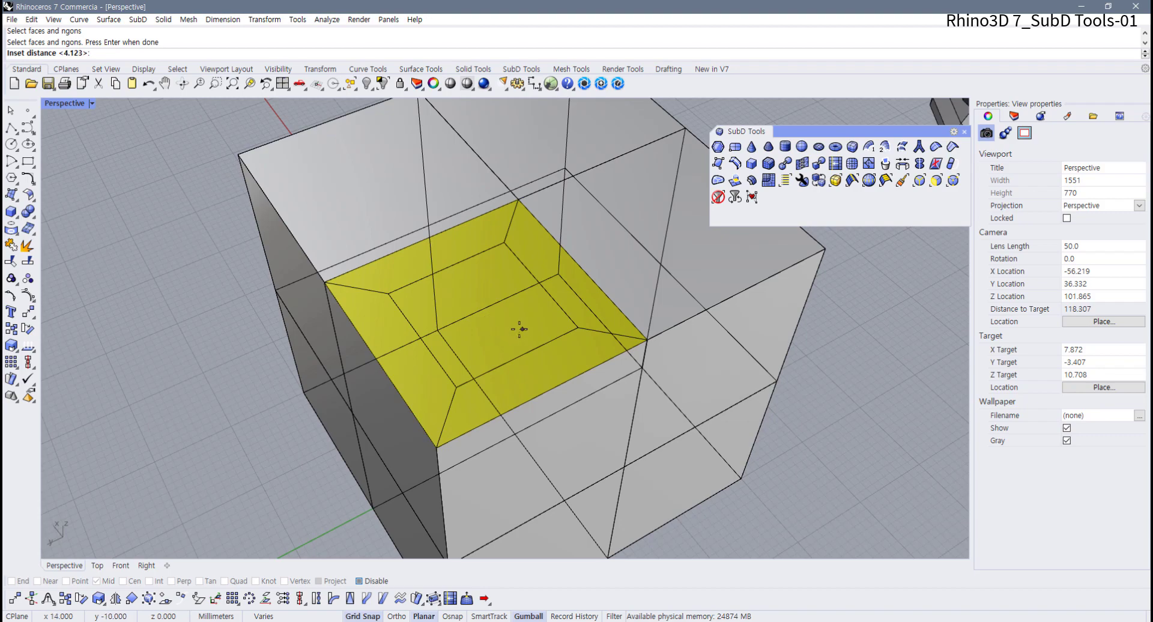
pyautogui.click(438, 378)
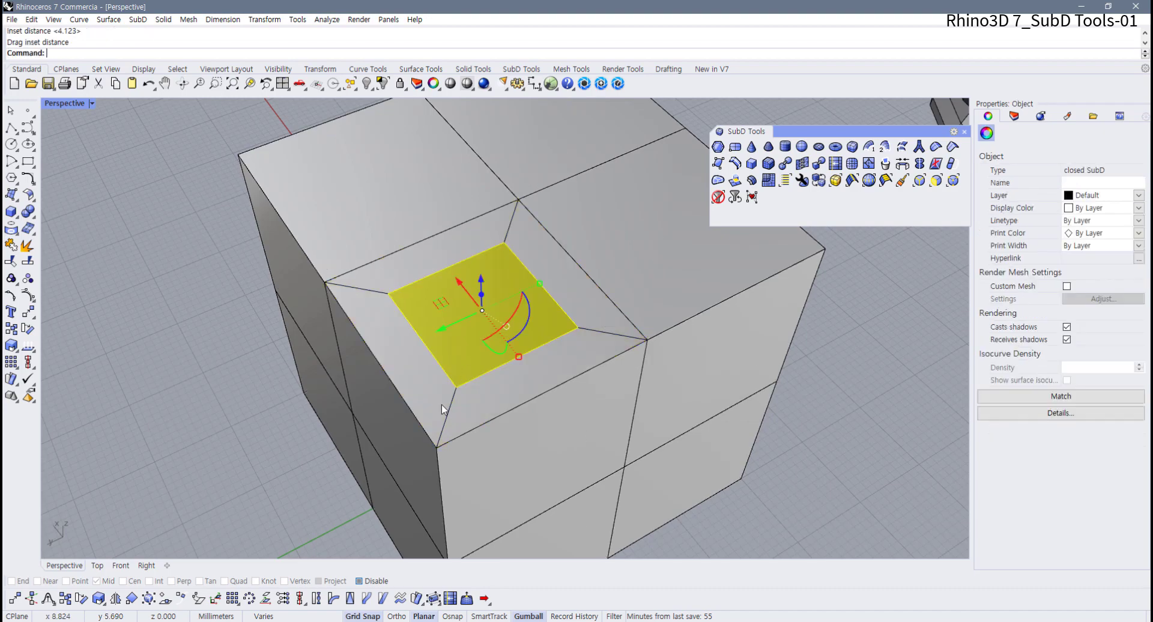
pyautogui.moveTo(445, 411); pyautogui.dragTo(422, 335, button='right')
pyautogui.hotkey('ctrl', 'z')
# - Inset all four top faces of the box individually by a distance picked in the viewport, and clear the selection
pyautogui.click(717, 147)
pyautogui.click(422, 335)
pyautogui.click(345, 280)
pyautogui.click(432, 240)
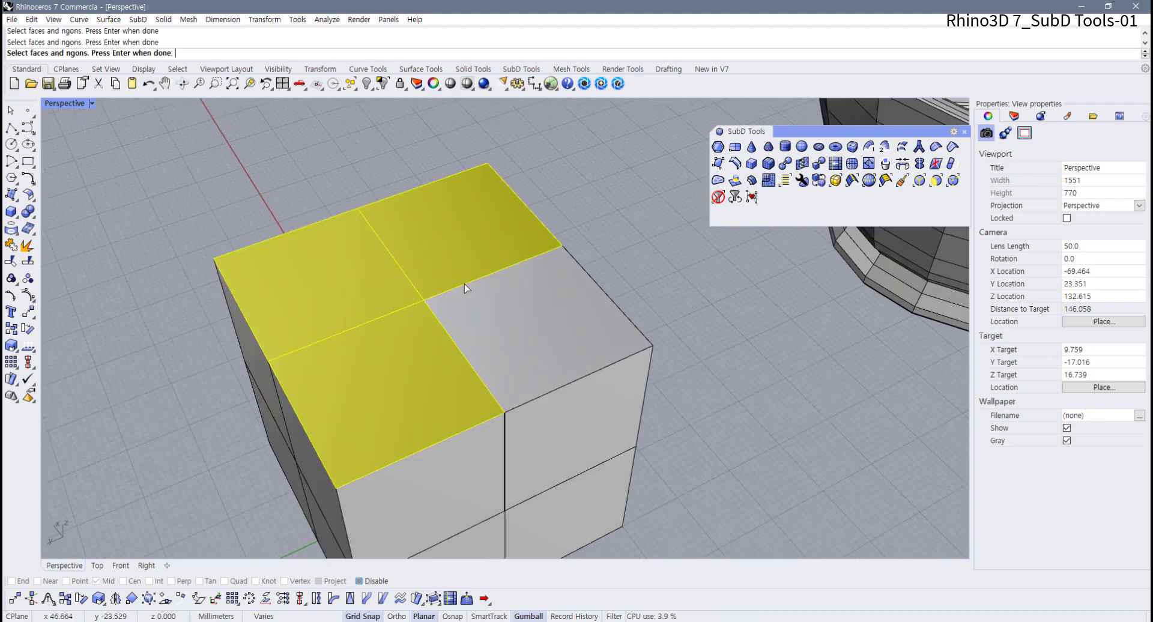
pyautogui.click(465, 289)
pyautogui.keyDown('shift'); pyautogui.moveTo(380, 396); pyautogui.dragTo(426, 364, button='right'); pyautogui.keyUp('shift')
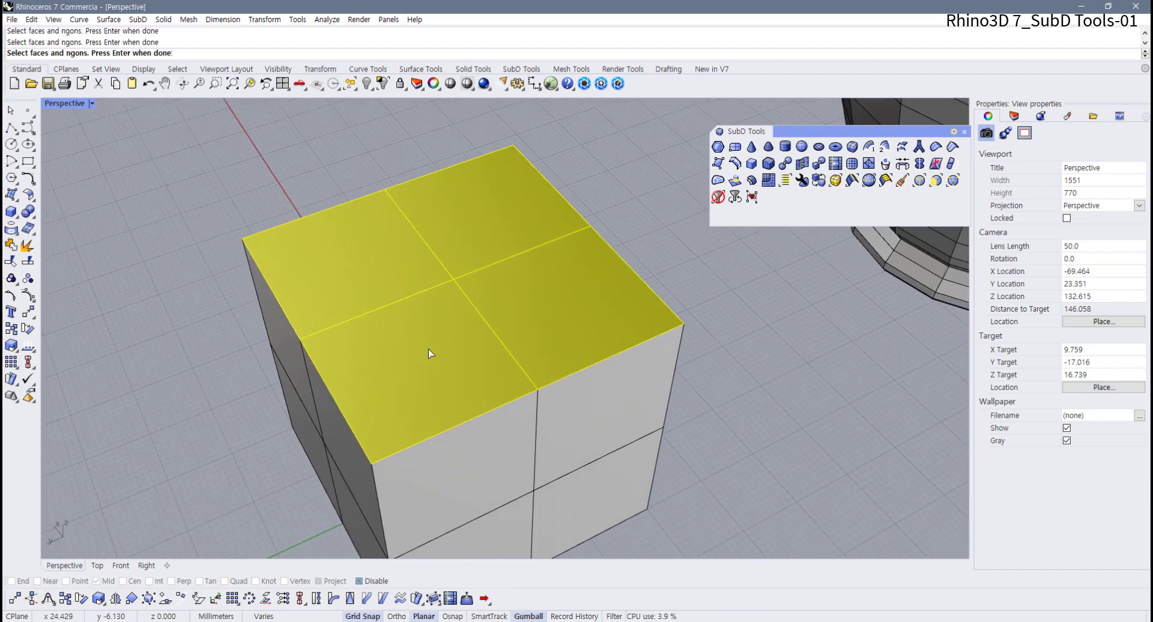
pyautogui.press('Return')
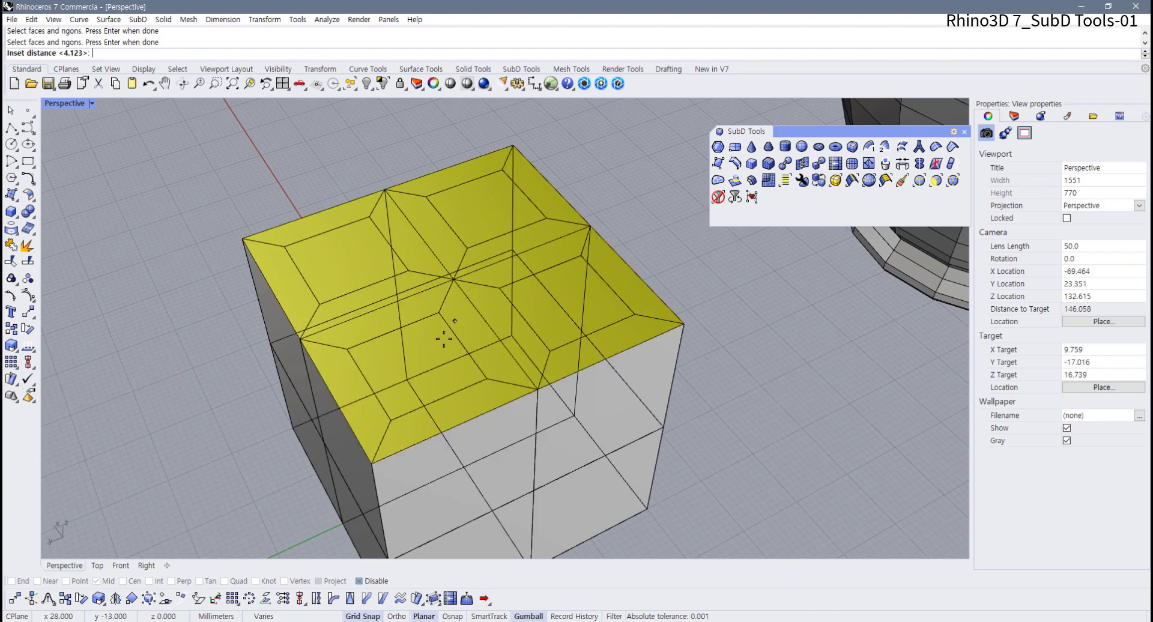
pyautogui.click(445, 339)
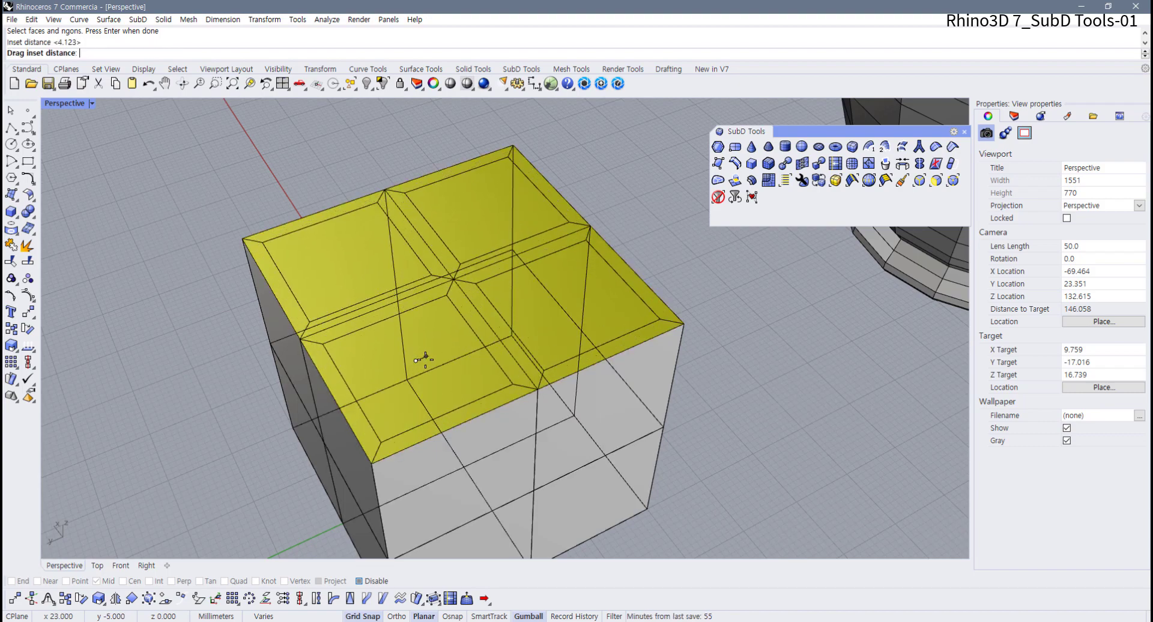
pyautogui.click(321, 418)
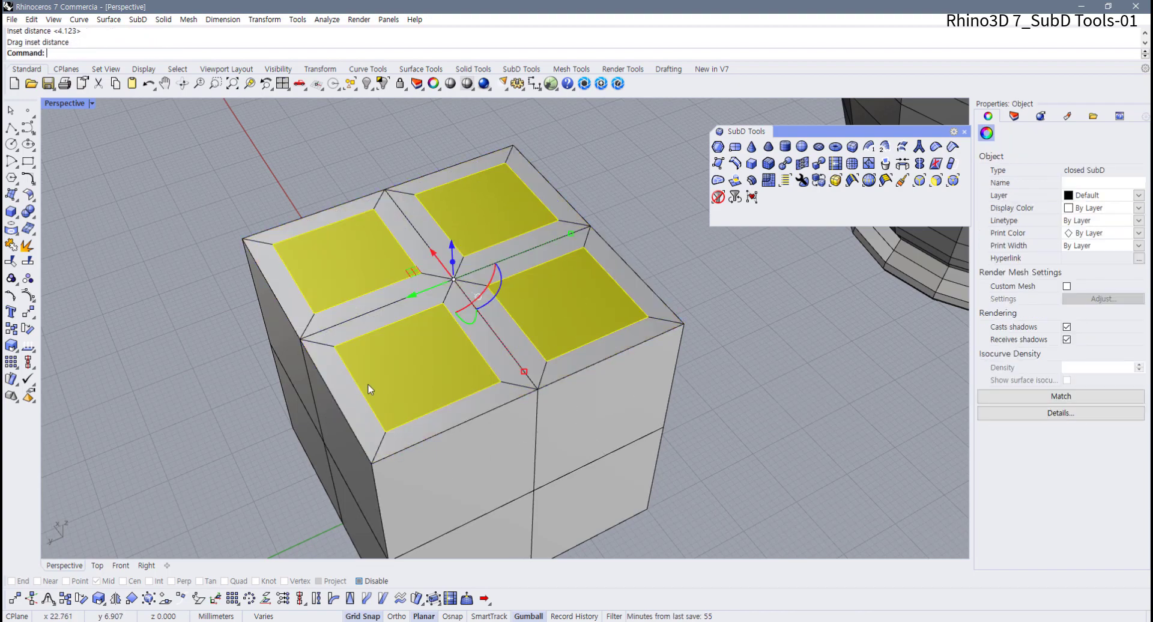
pyautogui.moveTo(370, 390); pyautogui.dragTo(361, 397, button='right')
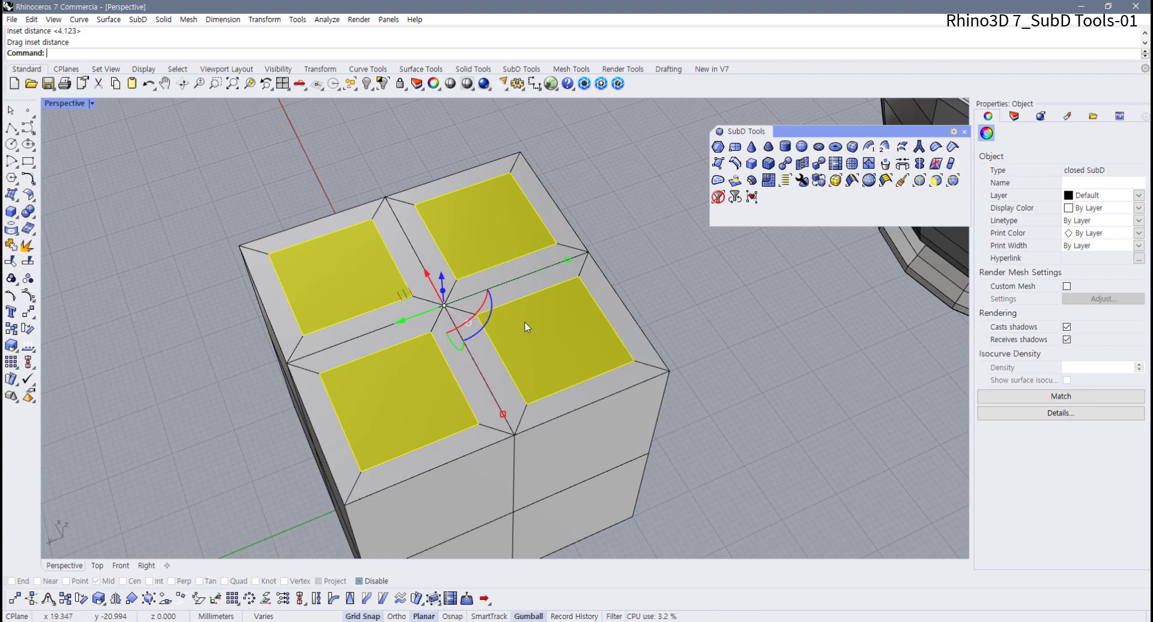
pyautogui.moveTo(525, 323)
pyautogui.mouseDown(button='right')
pyautogui.moveTo(537, 297)
pyautogui.moveTo(527, 304)
pyautogui.mouseUp(button='right')
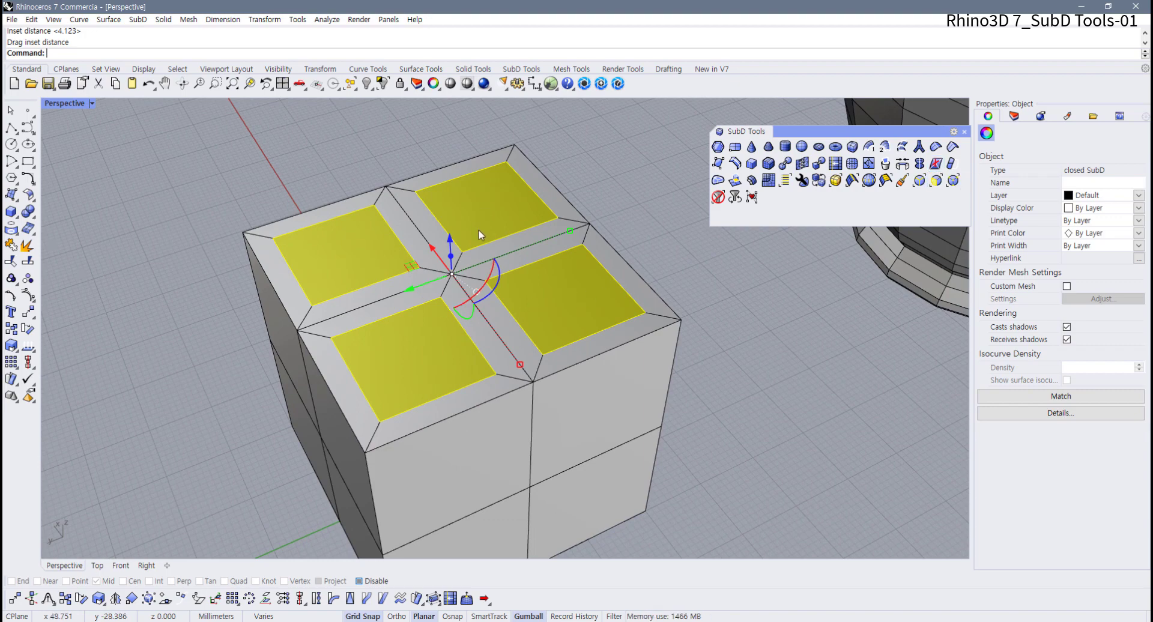
pyautogui.moveTo(478, 230); pyautogui.dragTo(488, 248, button='right')
pyautogui.moveTo(490, 308); pyautogui.dragTo(517, 348, button='right')
pyautogui.press('Escape')
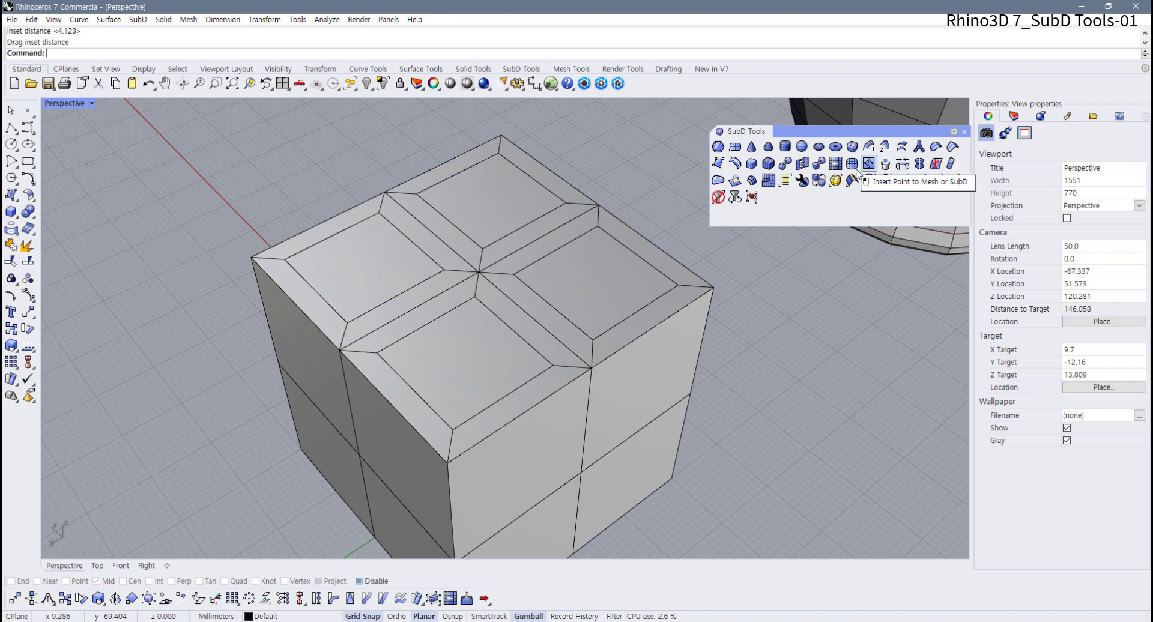
# - Extrude the four inset top faces downward into the box with the direction set to Z, forming four deep pockets
pyautogui.click(740, 181)
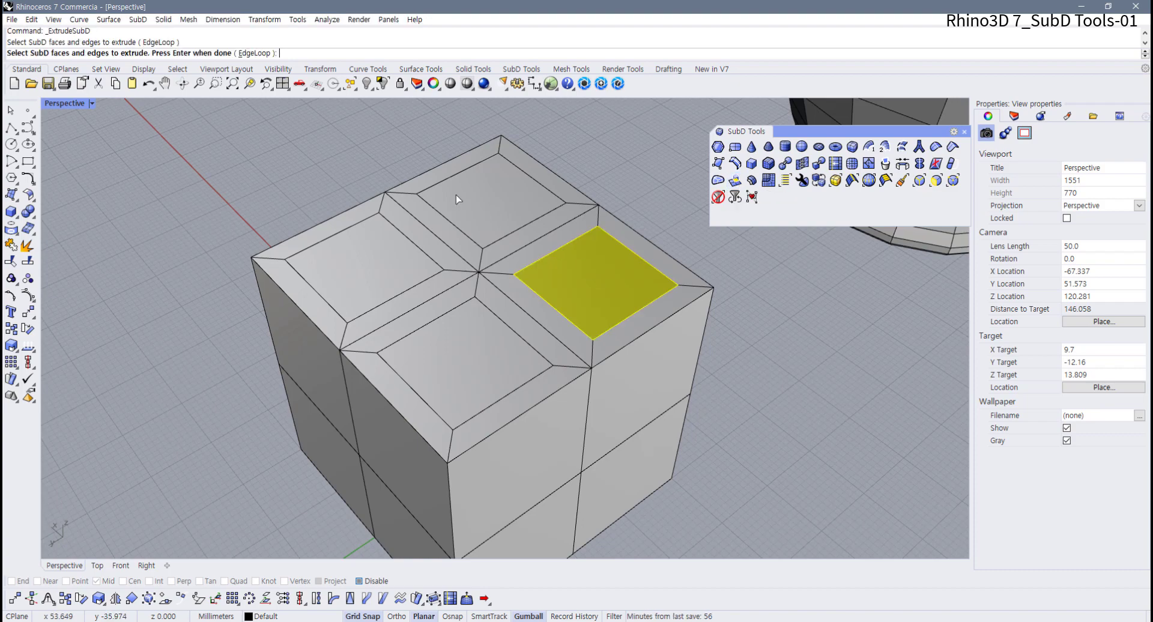
pyautogui.click(472, 204)
pyautogui.click(377, 279)
pyautogui.click(439, 347)
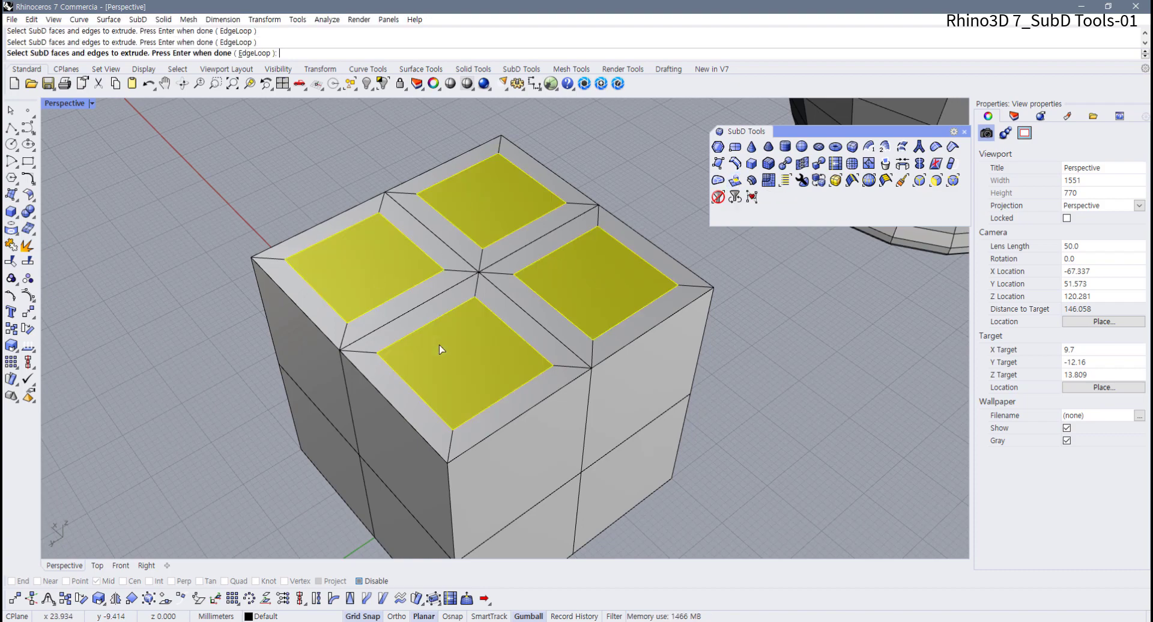
pyautogui.press('Return')
pyautogui.moveTo(502, 301); pyautogui.dragTo(463, 278, button='right')
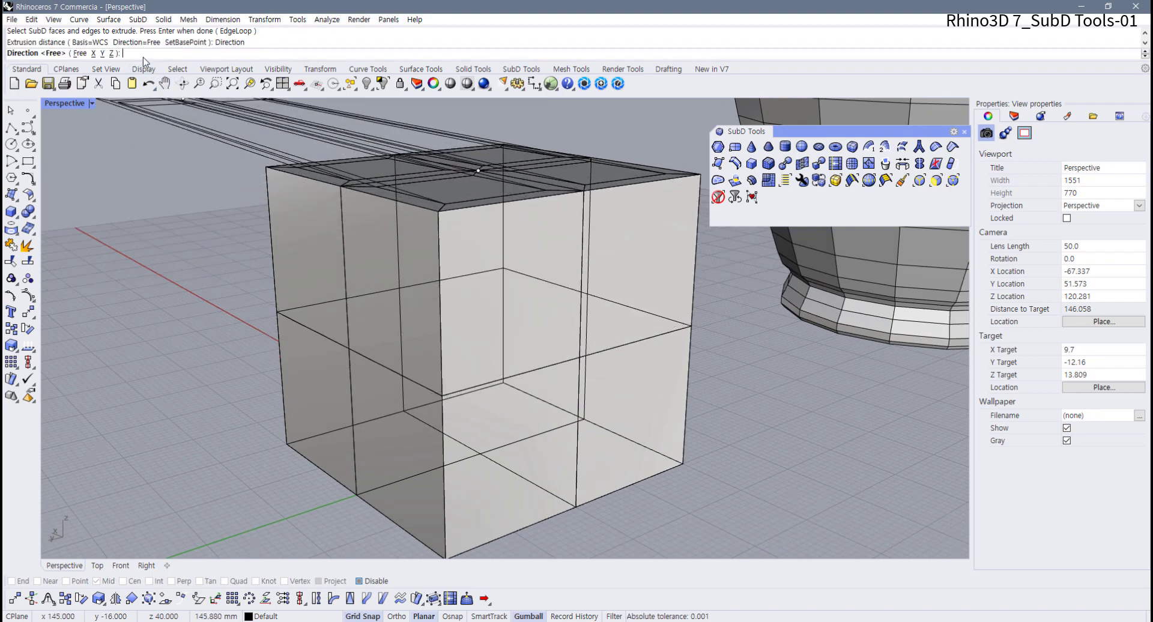
pyautogui.click(143, 55)
pyautogui.click(111, 54)
pyautogui.moveTo(576, 336); pyautogui.dragTo(615, 361, button='right')
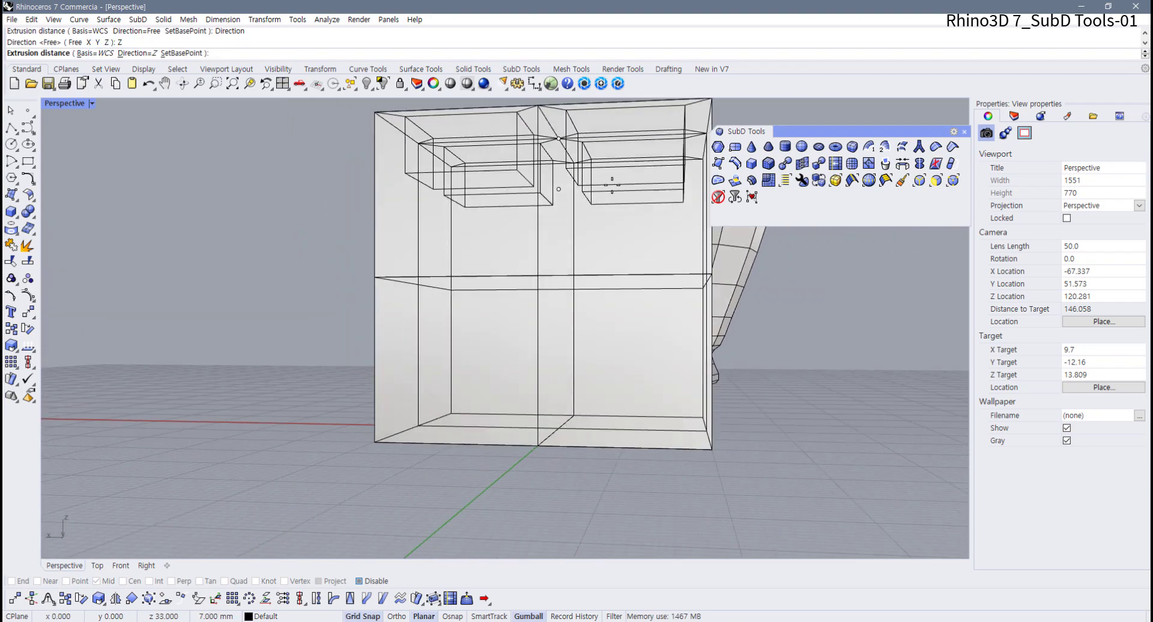
pyautogui.scroll(-4, 565, 312)
pyautogui.moveTo(548, 288); pyautogui.dragTo(529, 350, button='right')
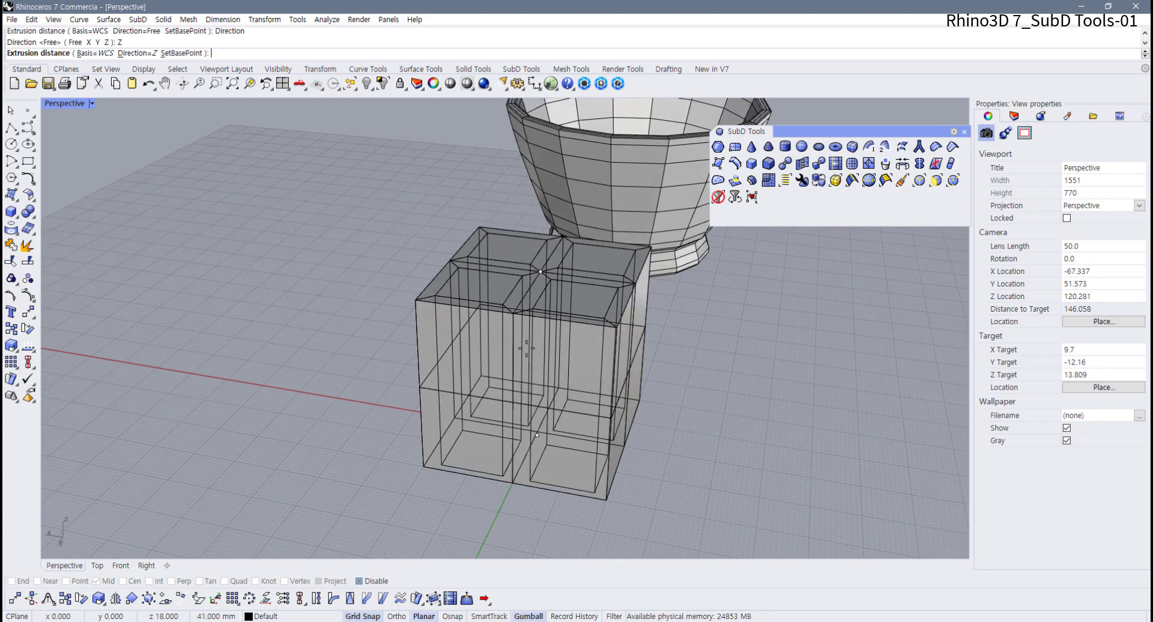
pyautogui.moveTo(539, 397); pyautogui.dragTo(580, 343, button='right')
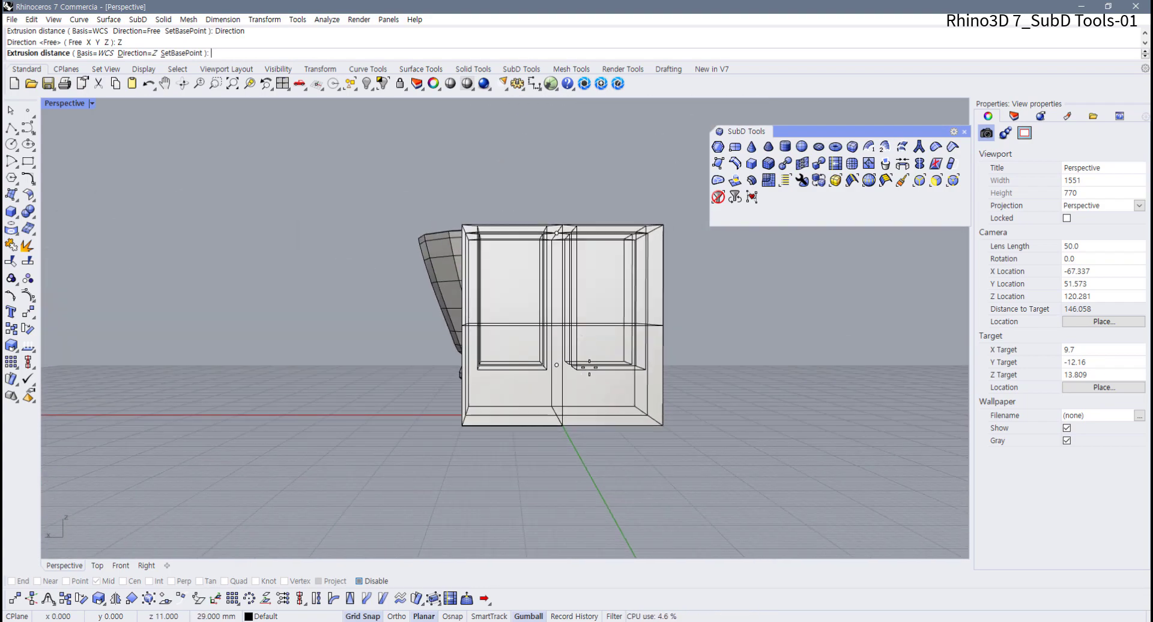
pyautogui.click(593, 392)
# - Toggle the SubD display between smooth and flat and examine the four pockets from above
pyautogui.moveTo(593, 392); pyautogui.dragTo(505, 366, button='right')
pyautogui.press('Tab')
pyautogui.press('Tab')
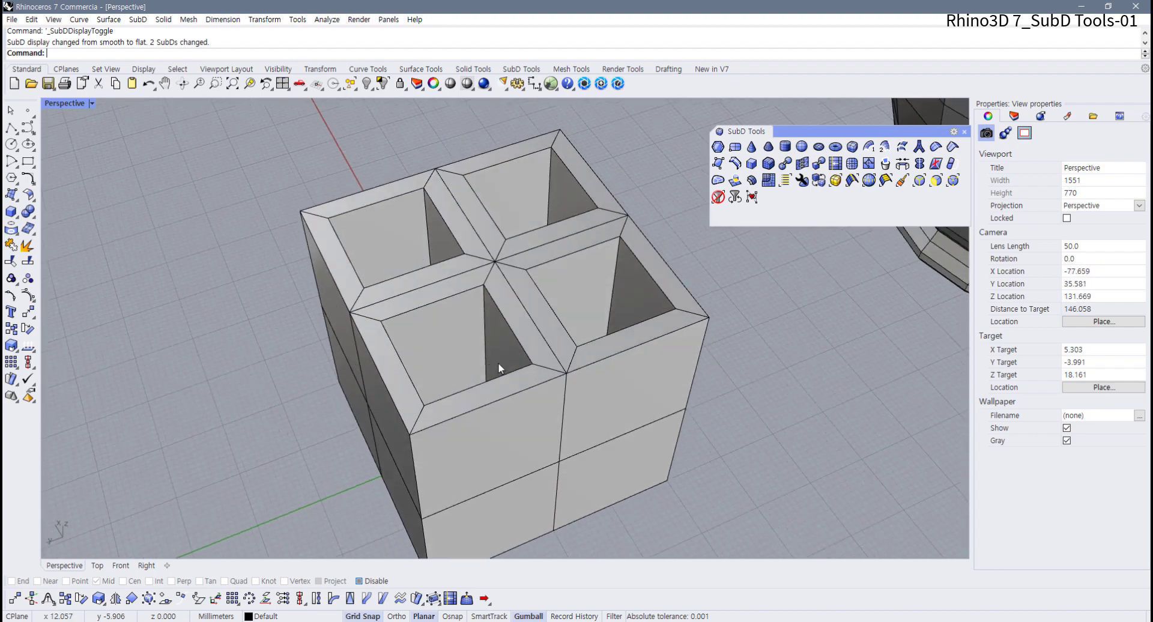
pyautogui.scroll(5, 484, 358)
pyautogui.scroll(-5, 523, 356)
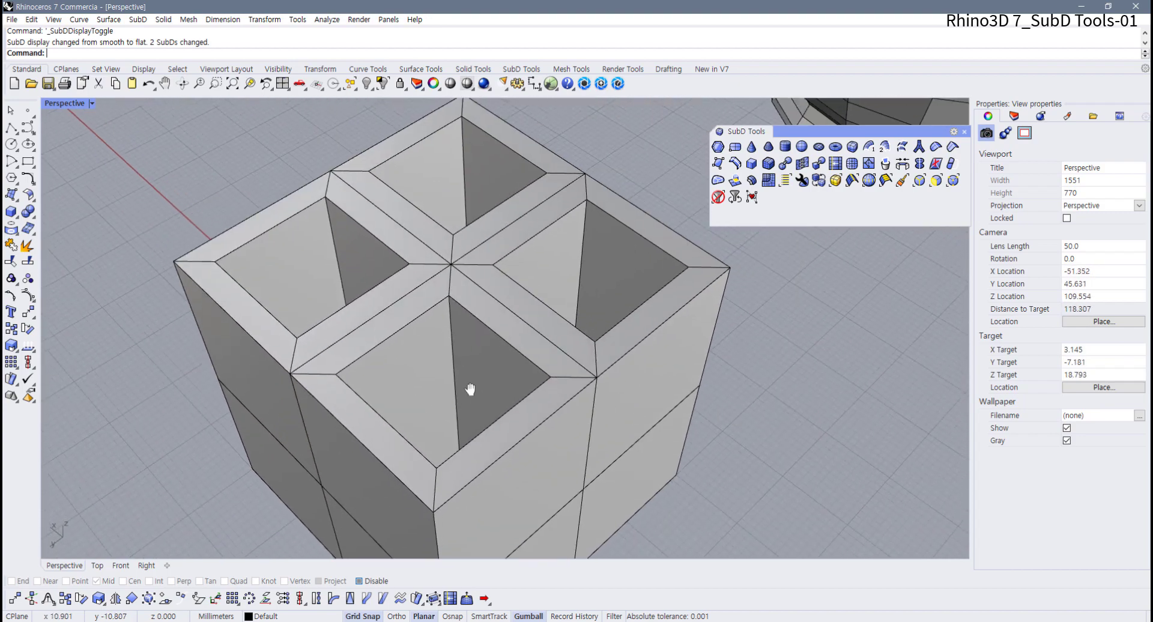
pyautogui.scroll(3, 612, 339)
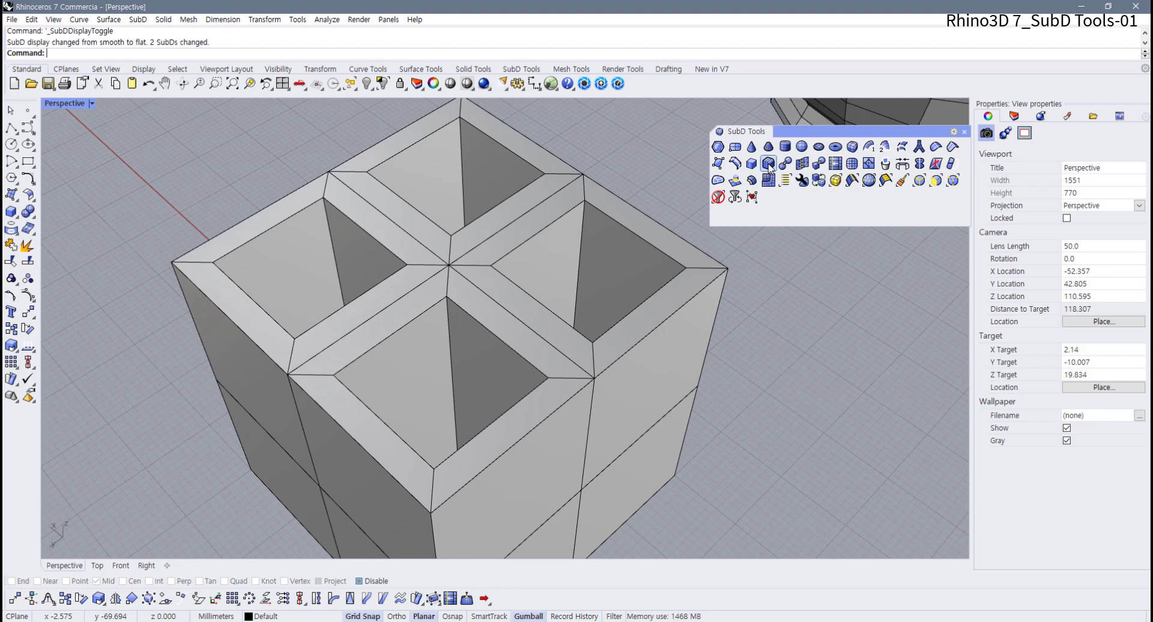
# - Insert a full edge ring just below the rim in two of the four pockets, the second one behind the first
pyautogui.rightClick(735, 164)
pyautogui.click(582, 224)
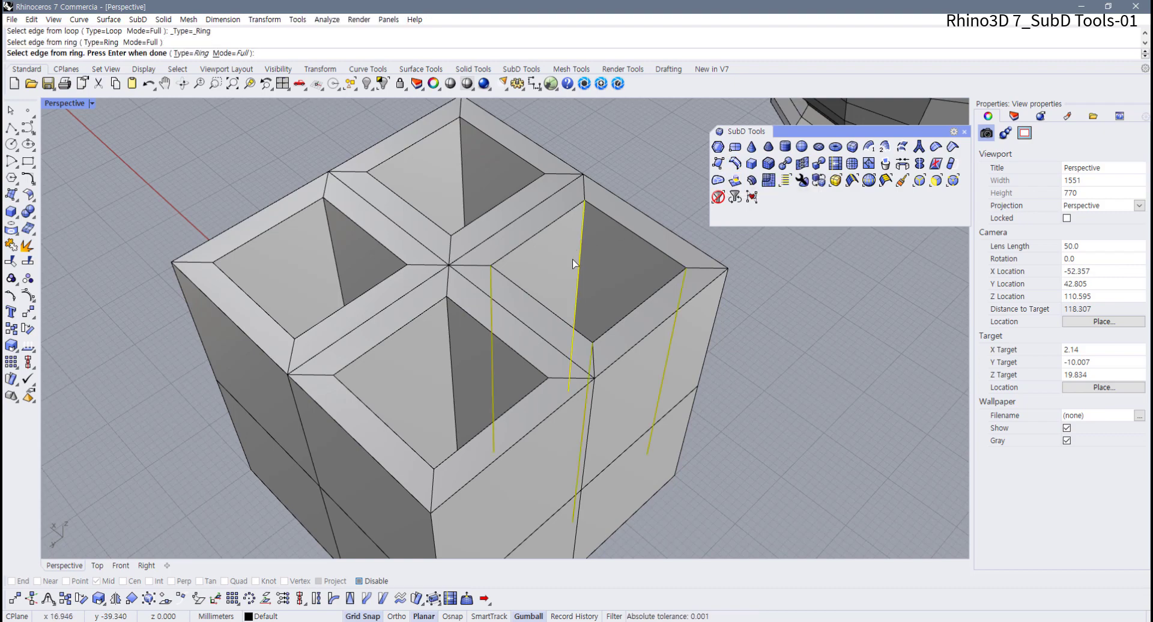
pyautogui.press('Return')
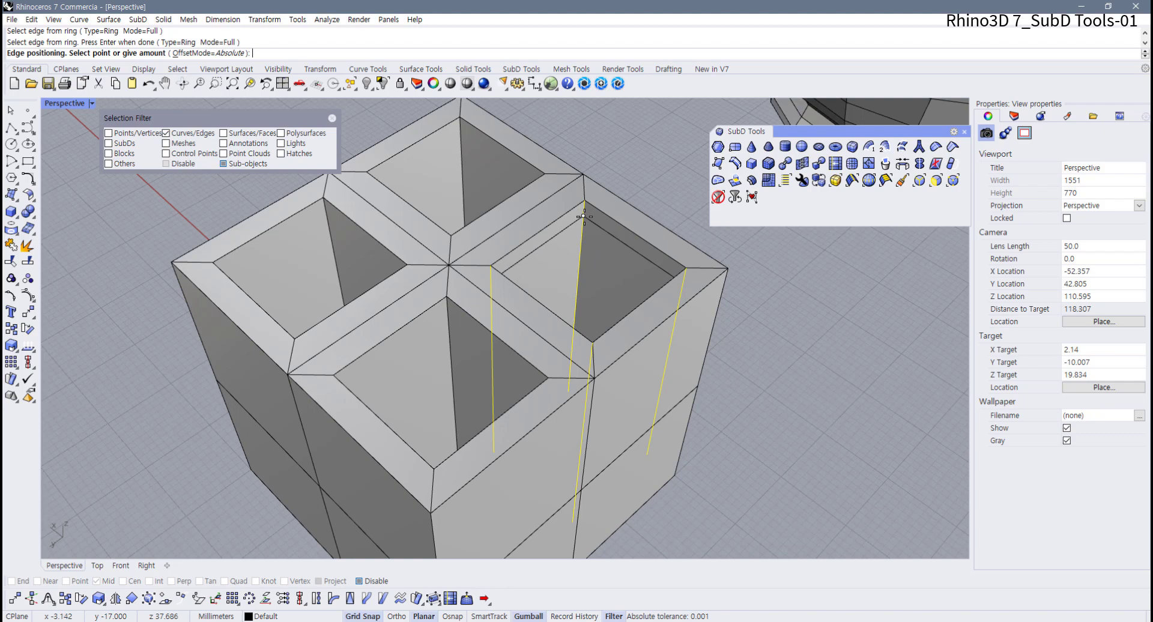
pyautogui.click(584, 216)
pyautogui.press('Return')
pyautogui.click(463, 161)
pyautogui.press('Return')
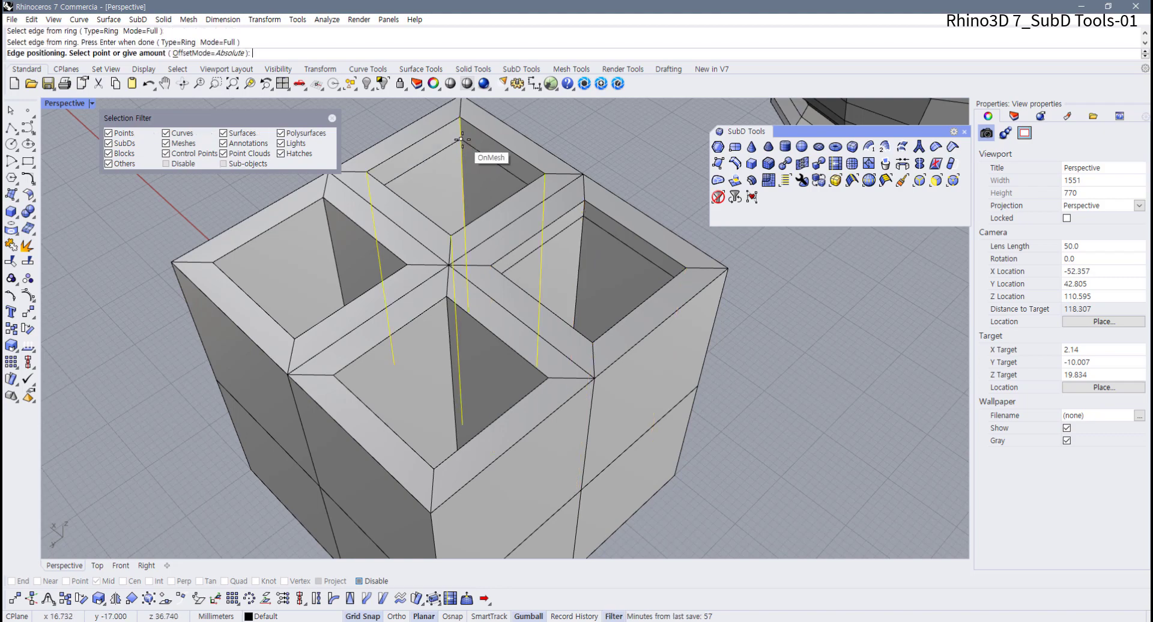
pyautogui.click(462, 140)
# - Insert a full edge ring just below the rim in each of the two remaining pockets
pyautogui.moveTo(346, 232); pyautogui.dragTo(329, 278, button='right')
pyautogui.press('Return')
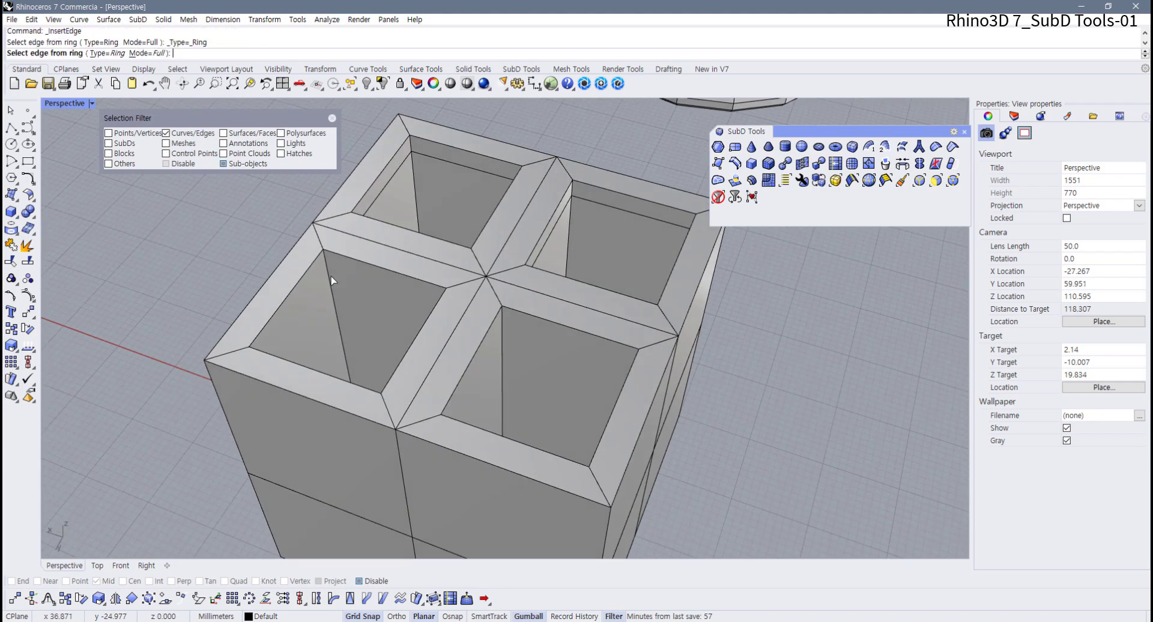
pyautogui.click(332, 280)
pyautogui.press('Return')
pyautogui.click(344, 281)
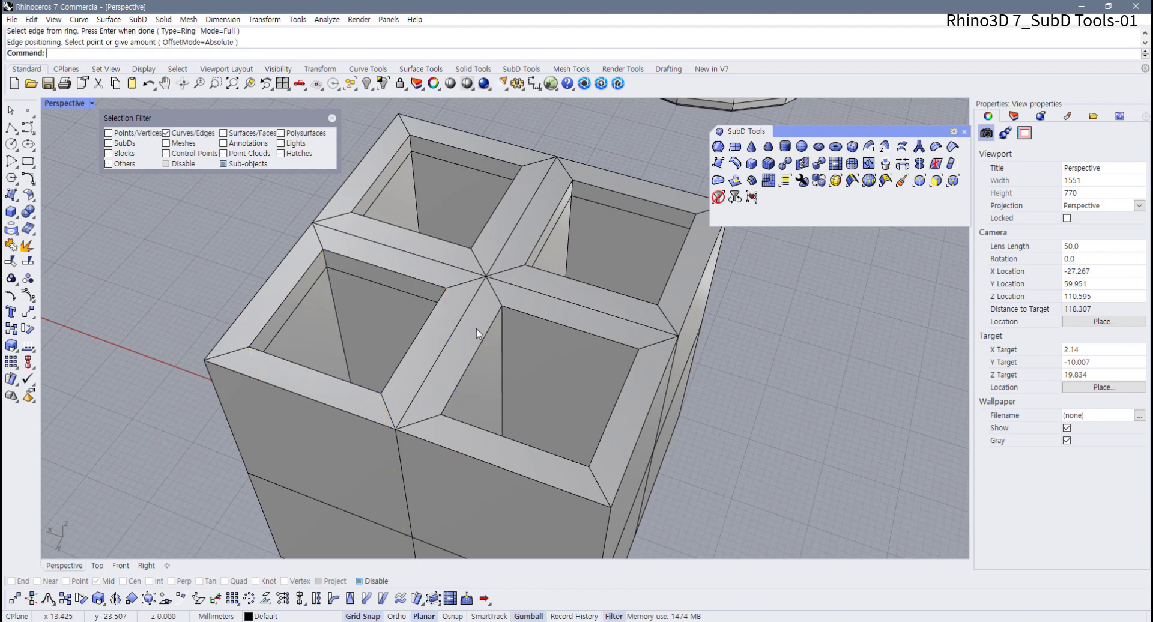
pyautogui.press('Return')
pyautogui.click(503, 336)
pyautogui.press('Return')
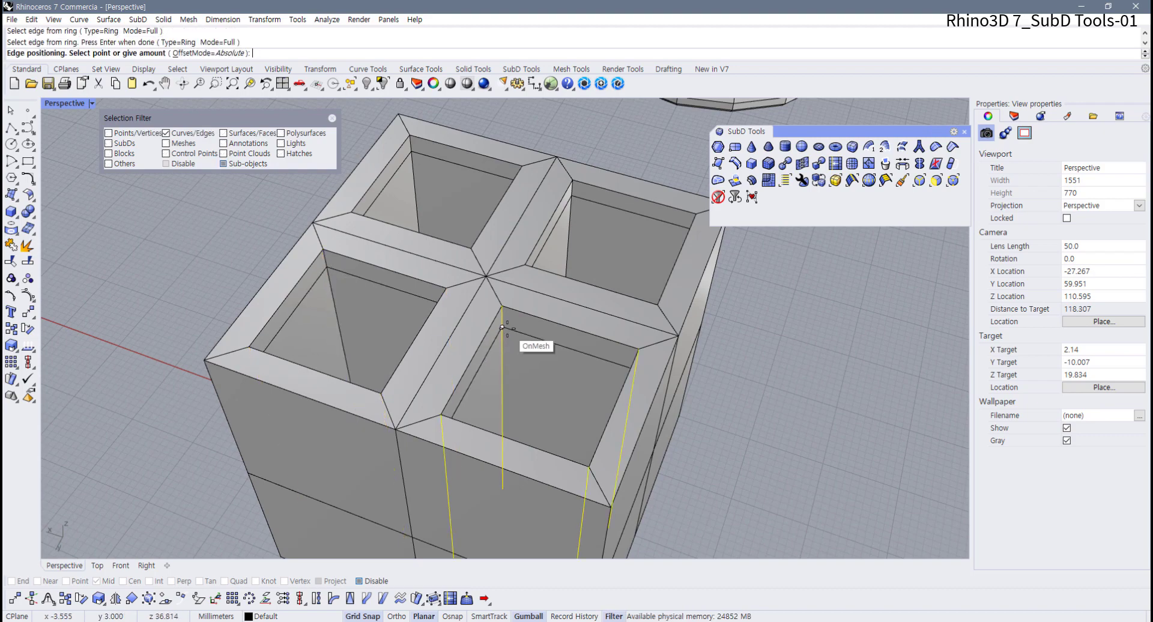
pyautogui.click(503, 327)
# - Switch the SubD display to smooth and examine the rims of the four pockets
pyautogui.moveTo(611, 368); pyautogui.dragTo(477, 257, button='right')
pyautogui.press('Tab')
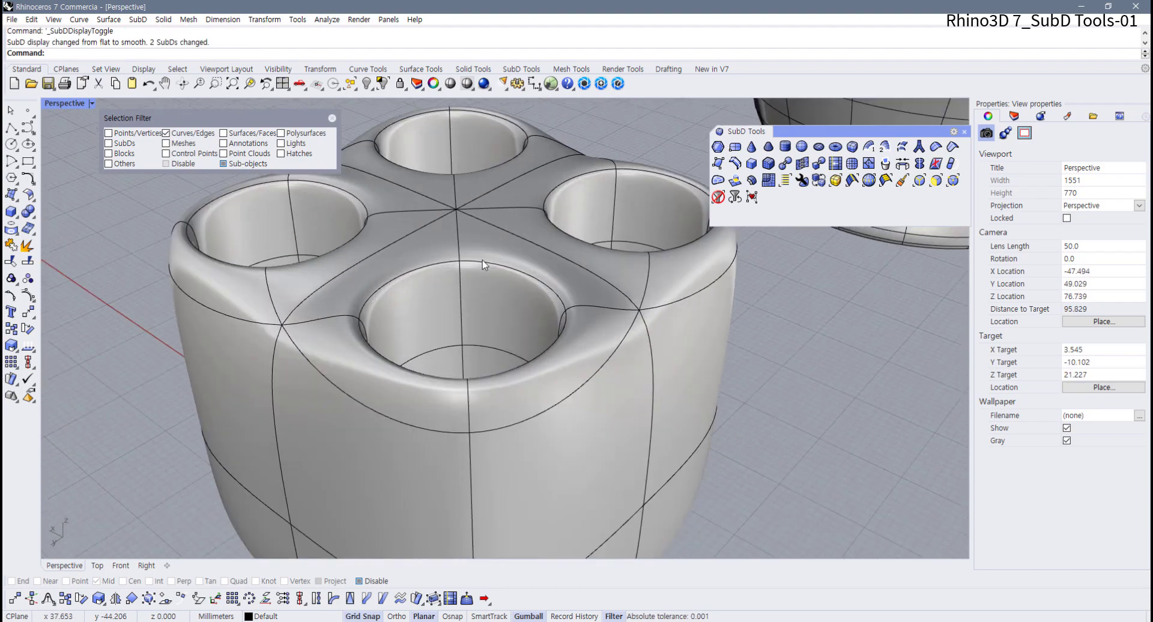
pyautogui.moveTo(537, 325); pyautogui.dragTo(524, 349, button='right')
# - Undo all four edge insertions in the pockets and return the SubD display to flat
pyautogui.hotkey('ctrl', 'z')
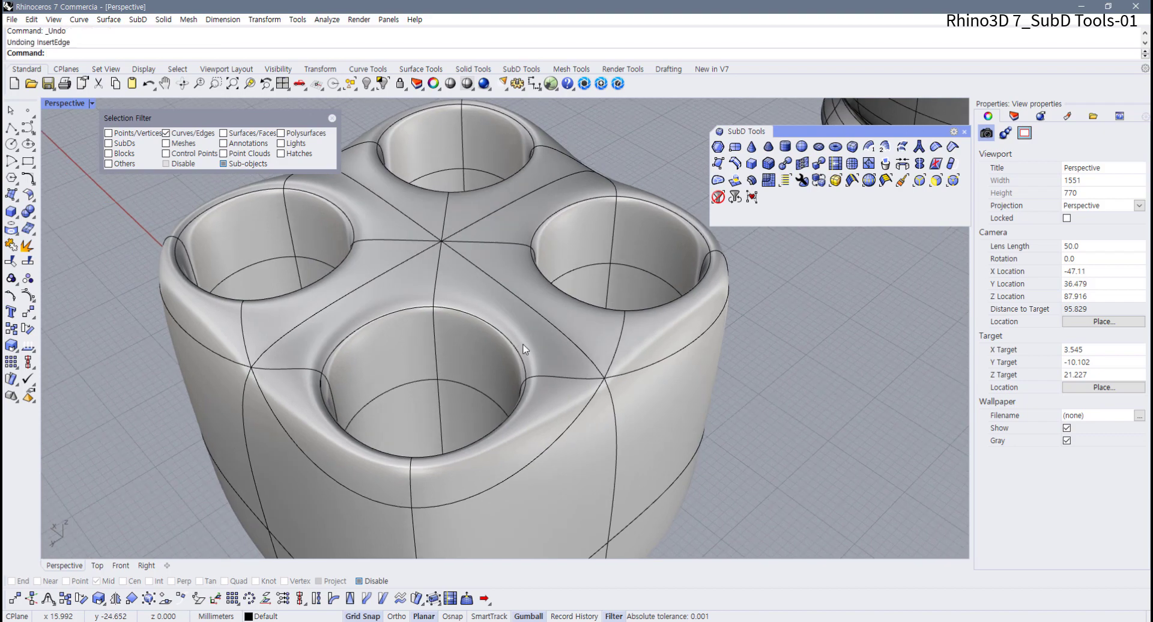
pyautogui.hotkey('ctrl', 'z')
pyautogui.hotkey('ctrl', 'z')
pyautogui.press('Tab')
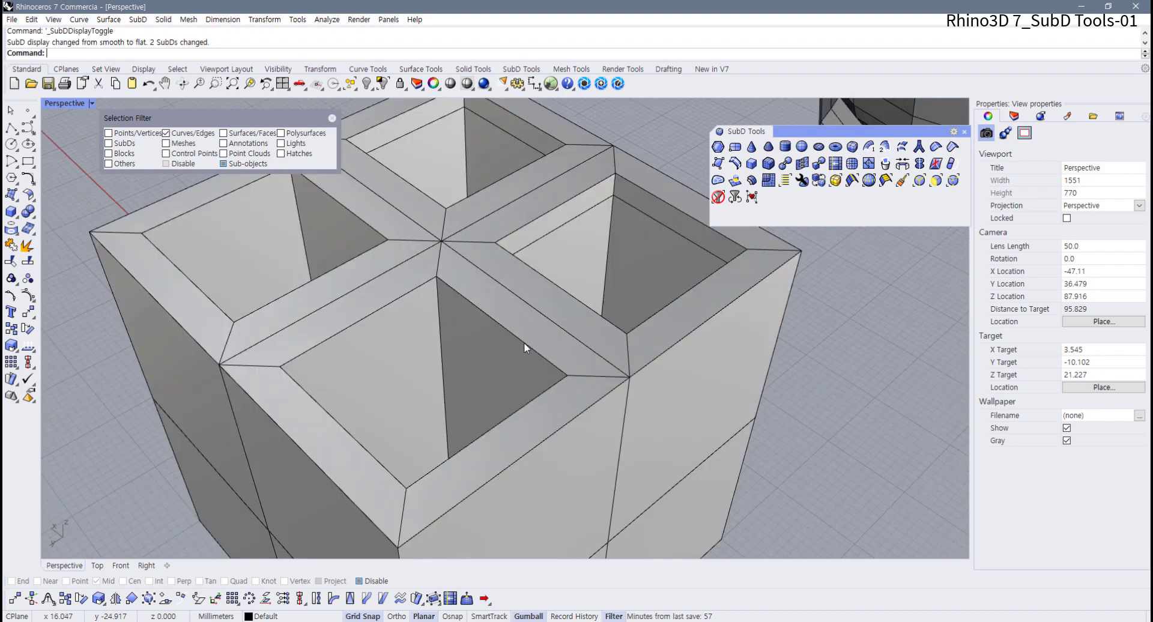
pyautogui.hotkey('ctrl', 'z')
pyautogui.hotkey('ctrl', 'z')
pyautogui.moveTo(524, 338); pyautogui.dragTo(567, 327, button='right')
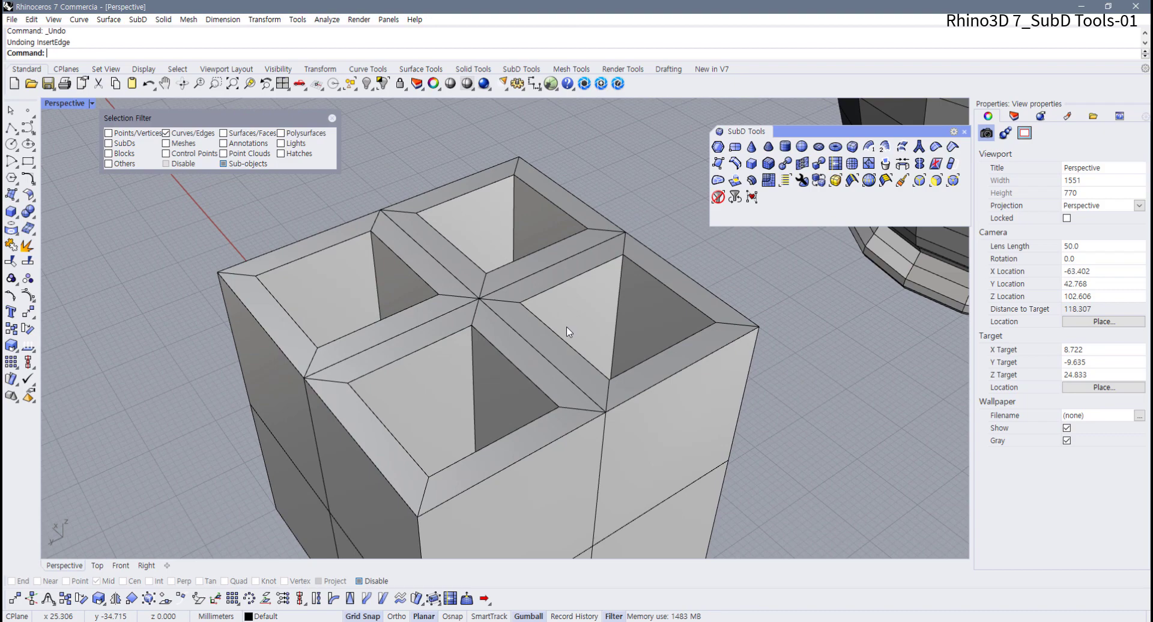
pyautogui.click(769, 164)
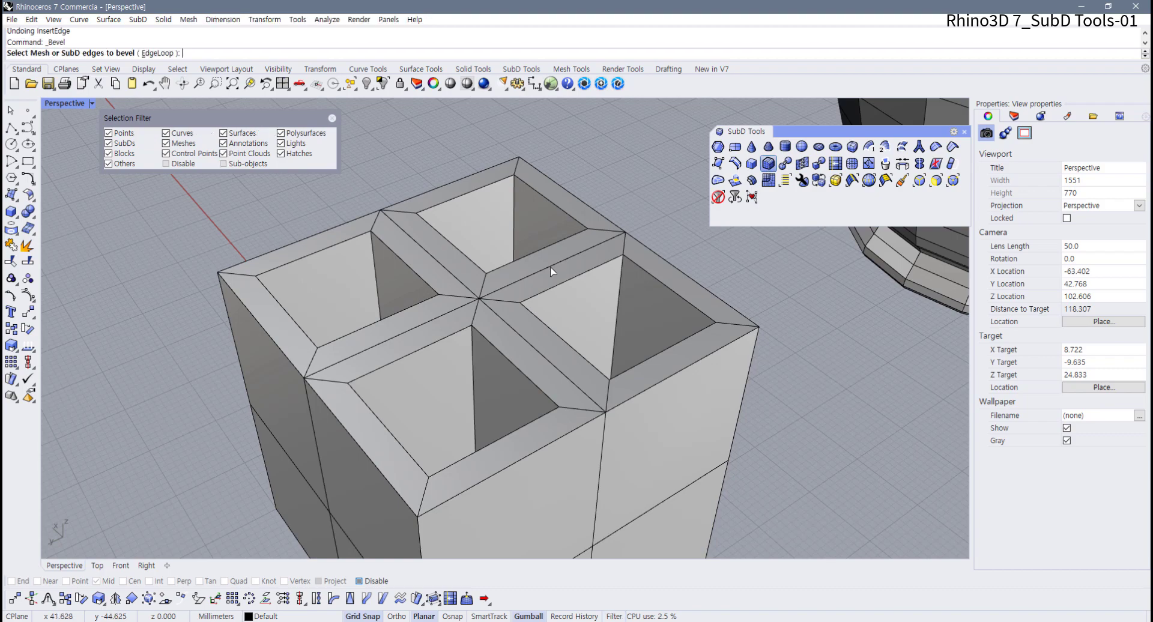
pyautogui.click(619, 289)
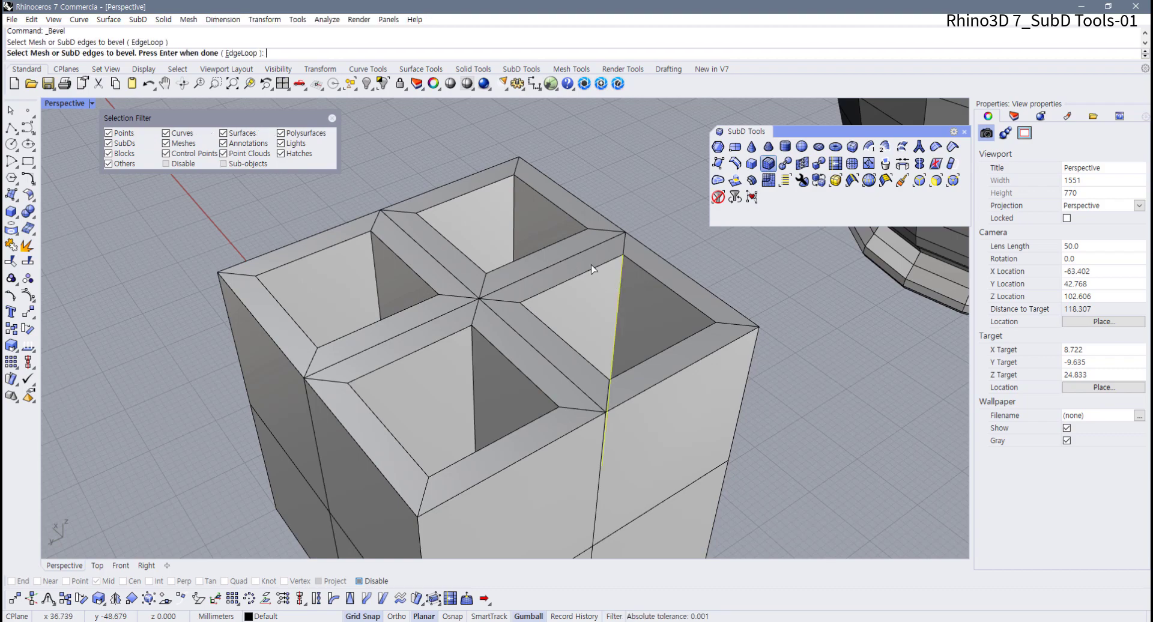
pyautogui.press('Escape')
# - Bevel the rim edge loops of all four pockets with 1 segment, picking a small bevel distance in the viewport
pyautogui.press('Return')
pyautogui.click(652, 278)
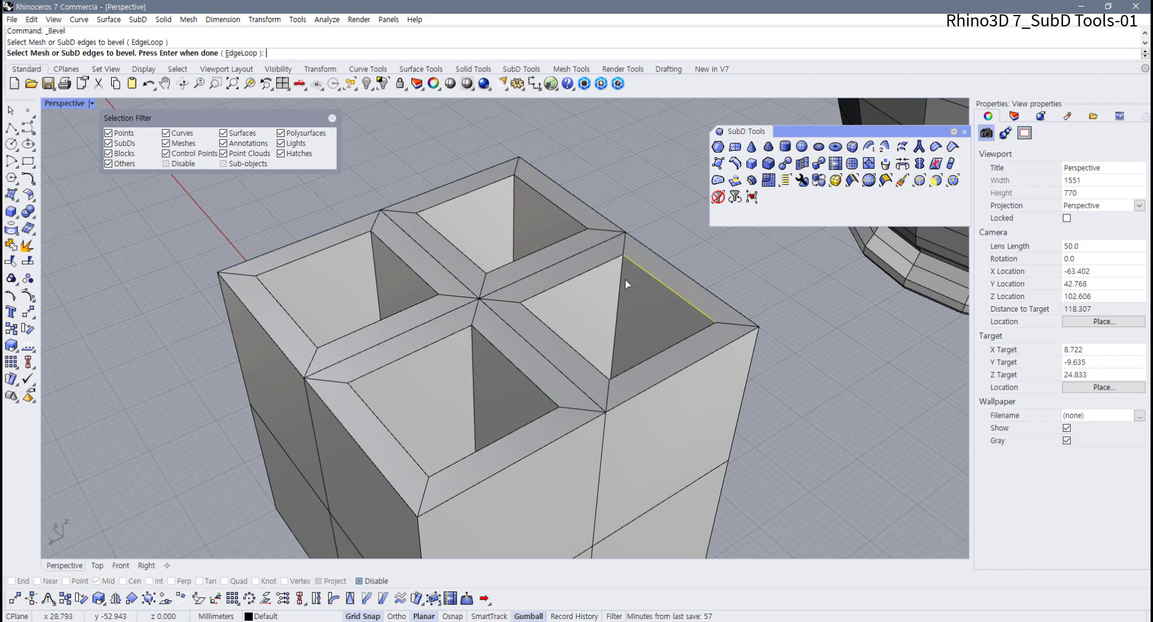
pyautogui.doubleClick(595, 270)
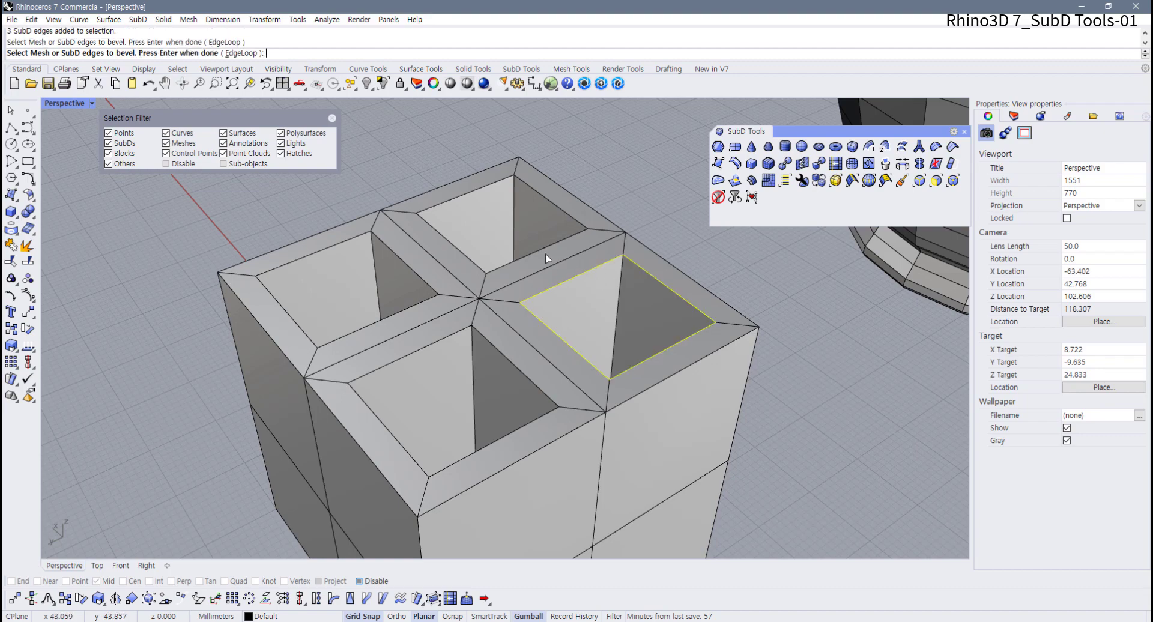
pyautogui.doubleClick(557, 206)
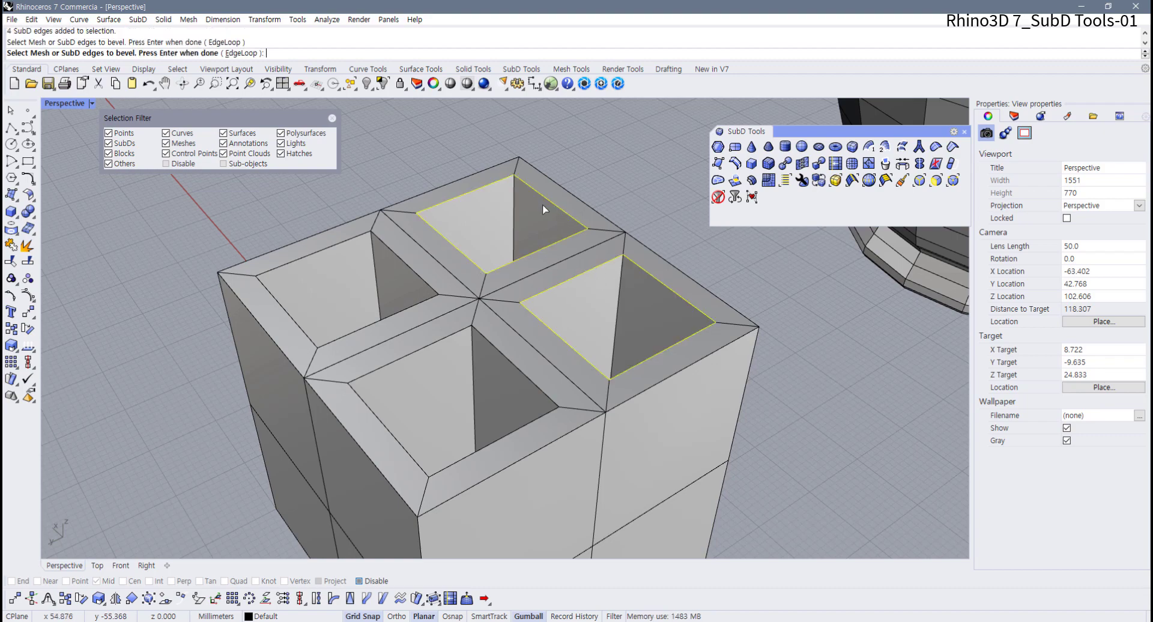
pyautogui.doubleClick(394, 253)
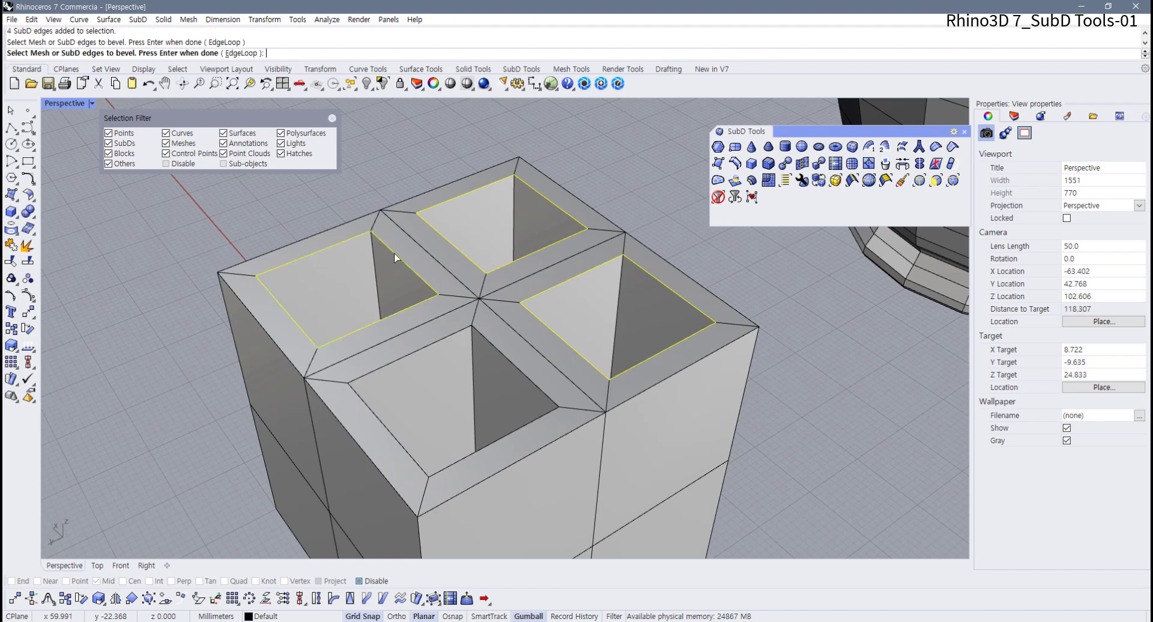
pyautogui.click(486, 345)
pyautogui.doubleClick(485, 348)
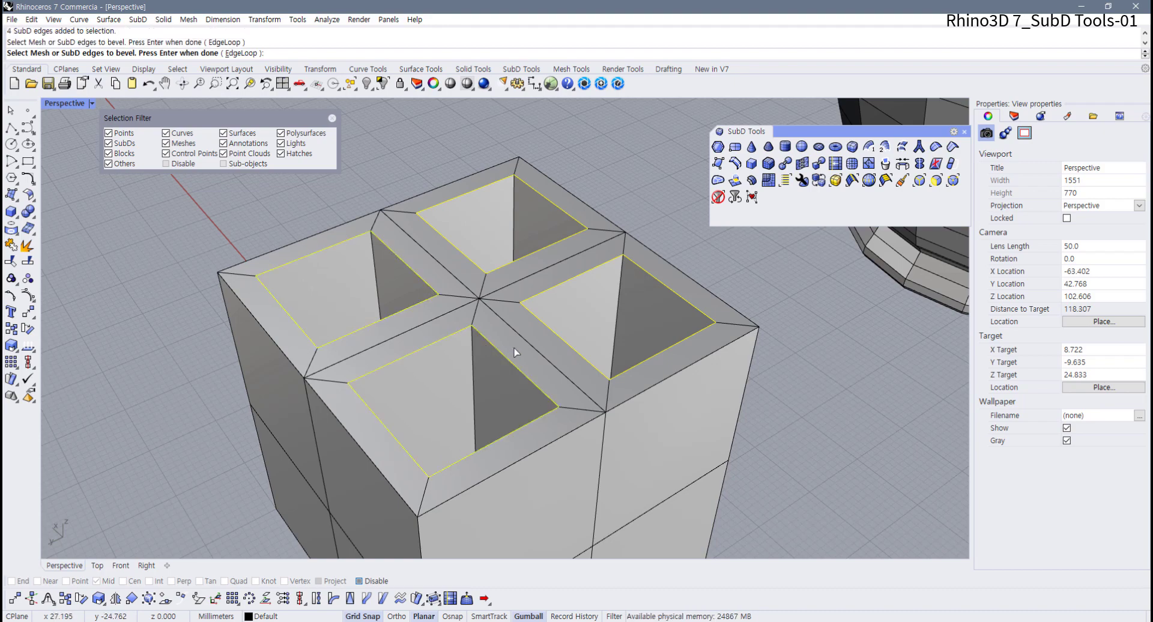
pyautogui.press('Return')
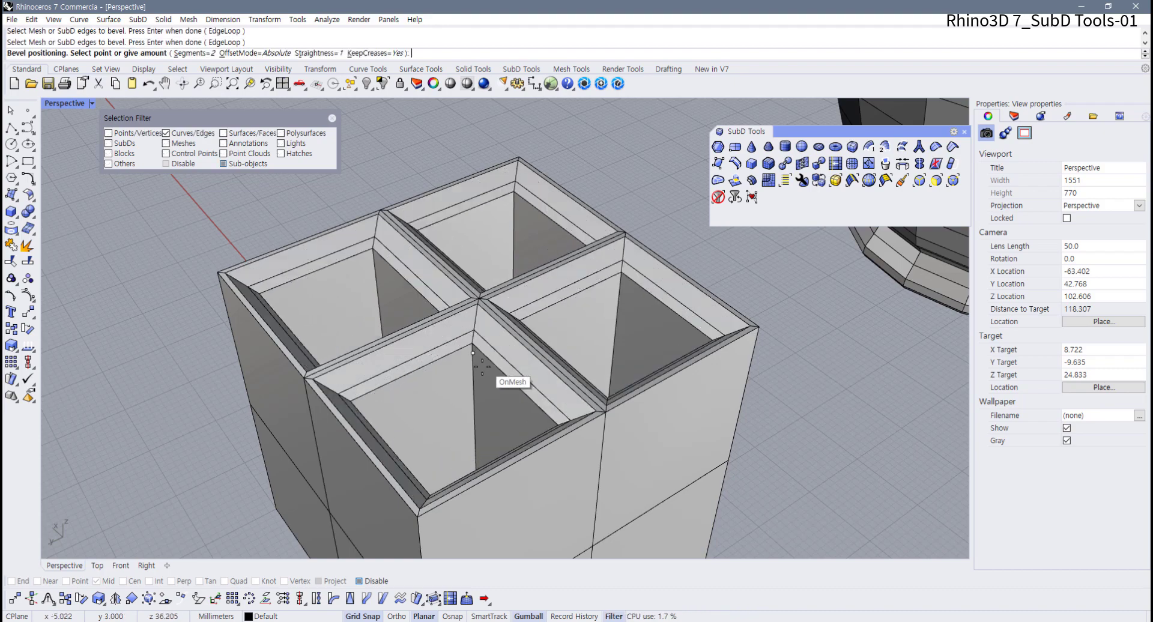
pyautogui.scroll(5, 473, 353)
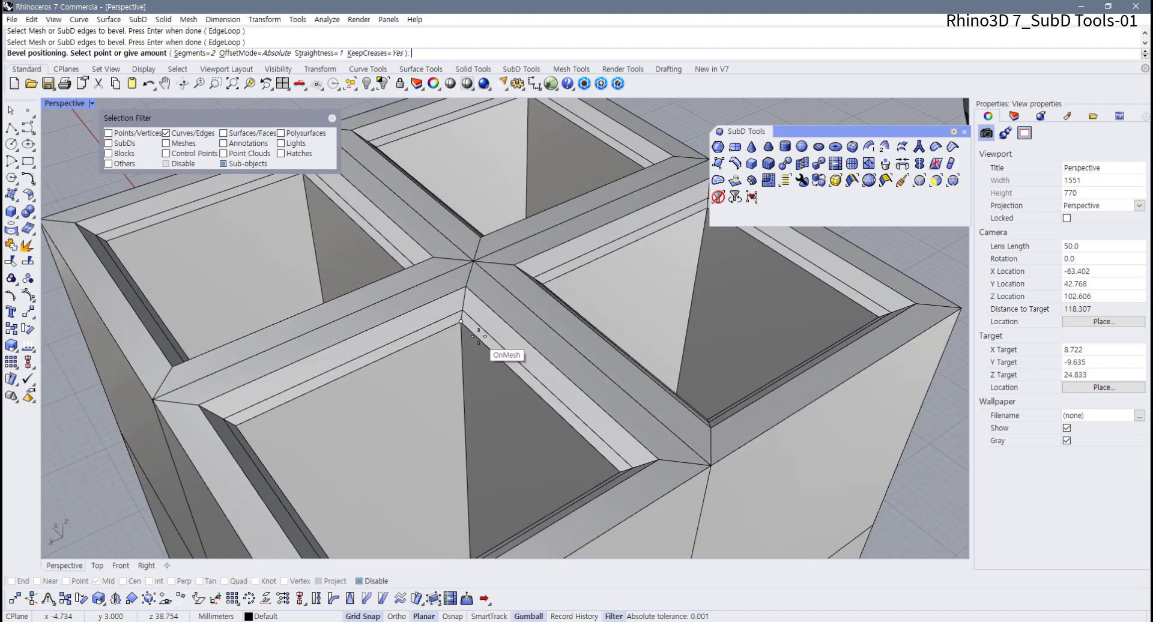
pyautogui.scroll(3, 479, 335)
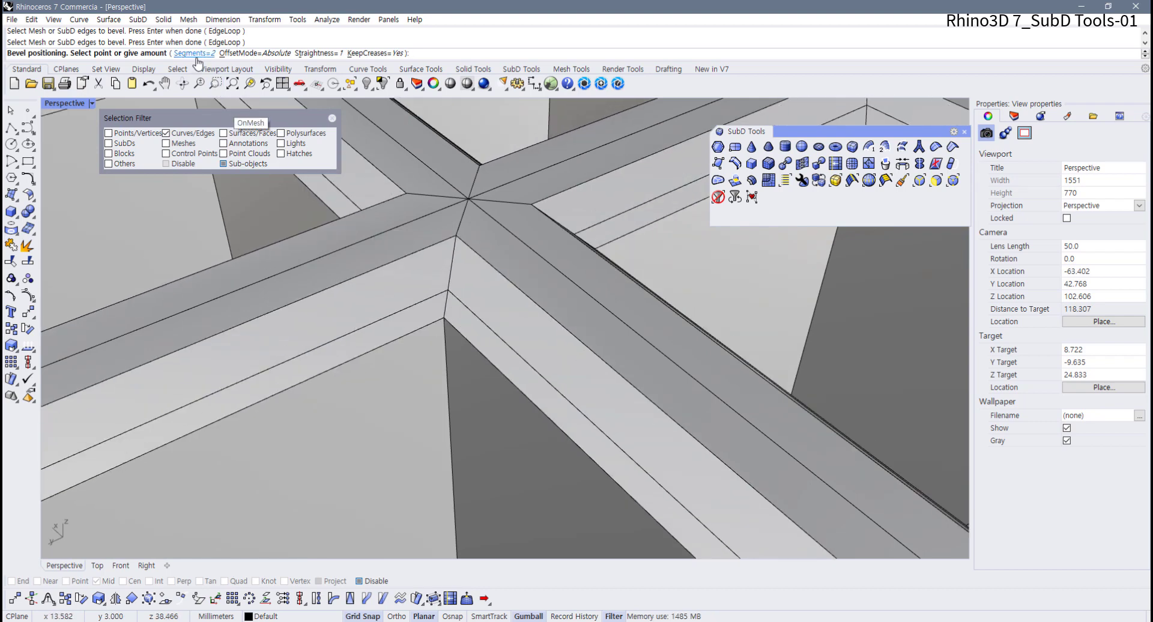
pyautogui.click(194, 54)
pyautogui.press('Return')
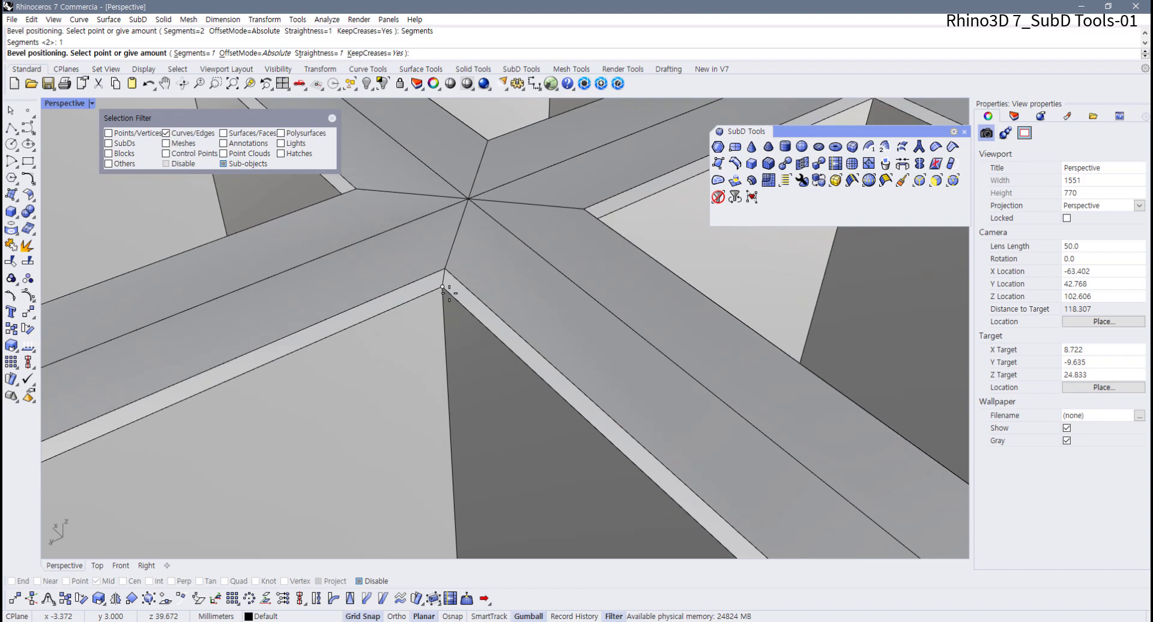
pyautogui.click(448, 292)
# - Bevel the entire outer top edge of the box slightly with 1 segment and switch the SubD display to smooth
pyautogui.scroll(-5, 451, 327)
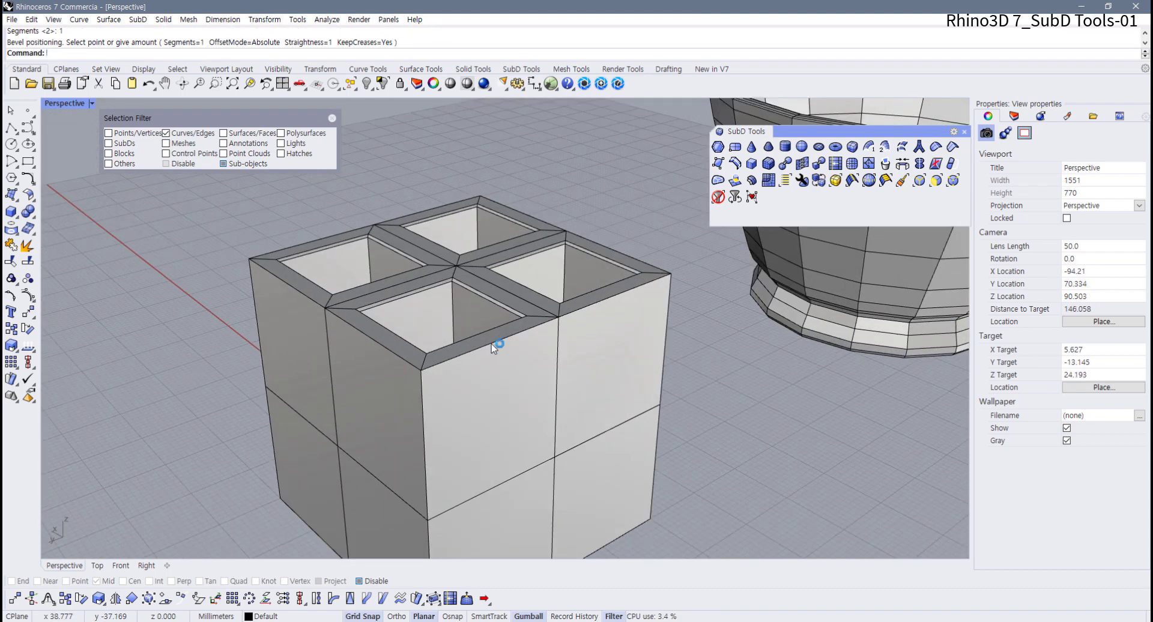
pyautogui.press('Return')
pyautogui.click(495, 343)
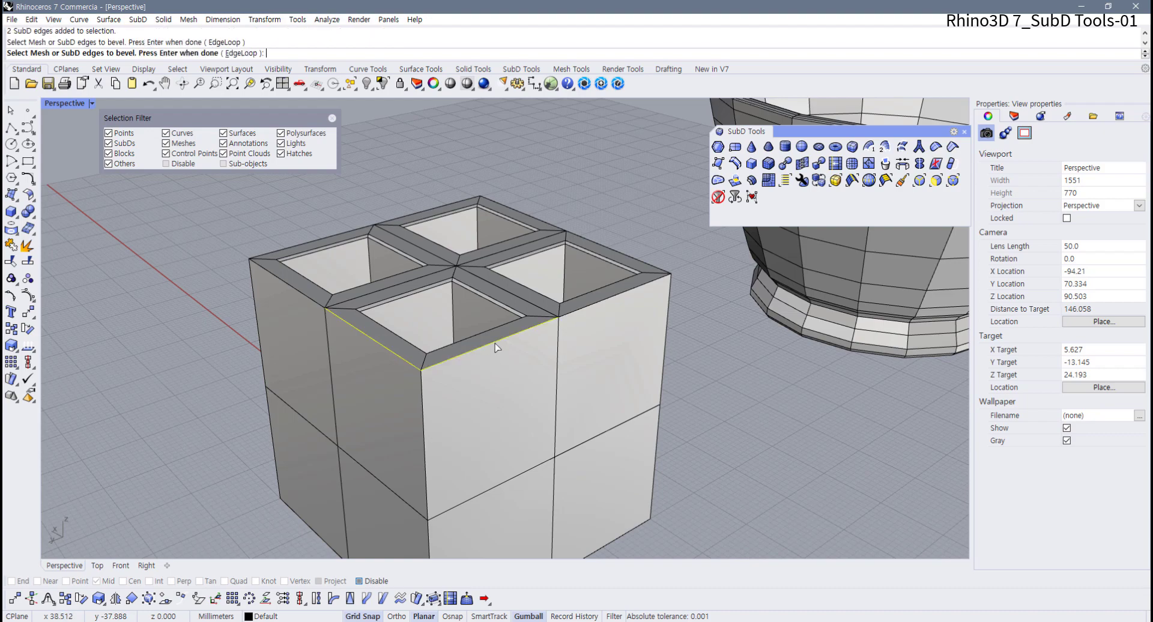
pyautogui.moveTo(470, 349); pyautogui.dragTo(659, 330, button='right')
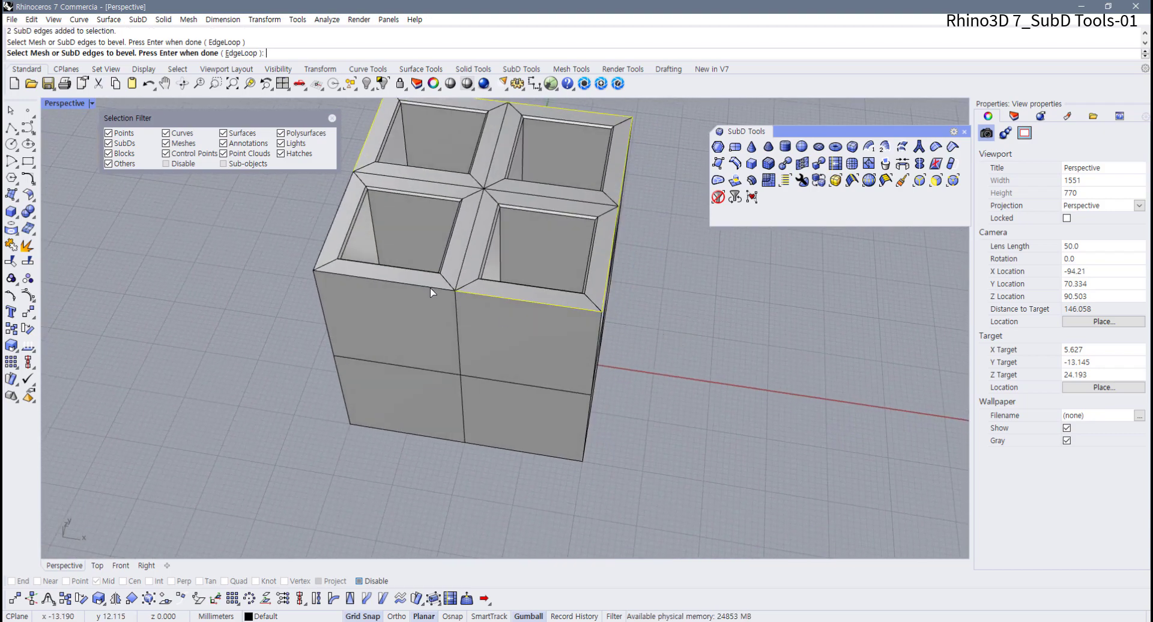
pyautogui.moveTo(431, 292); pyautogui.dragTo(488, 323, button='right')
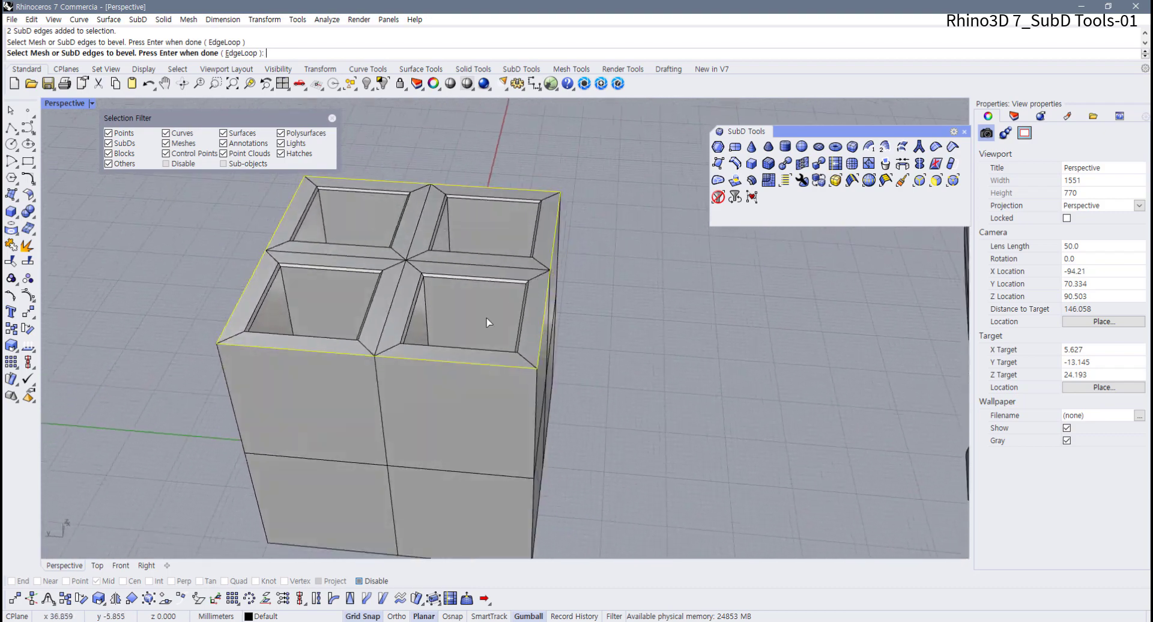
pyautogui.rightClick(489, 322)
pyautogui.scroll(2, 378, 359)
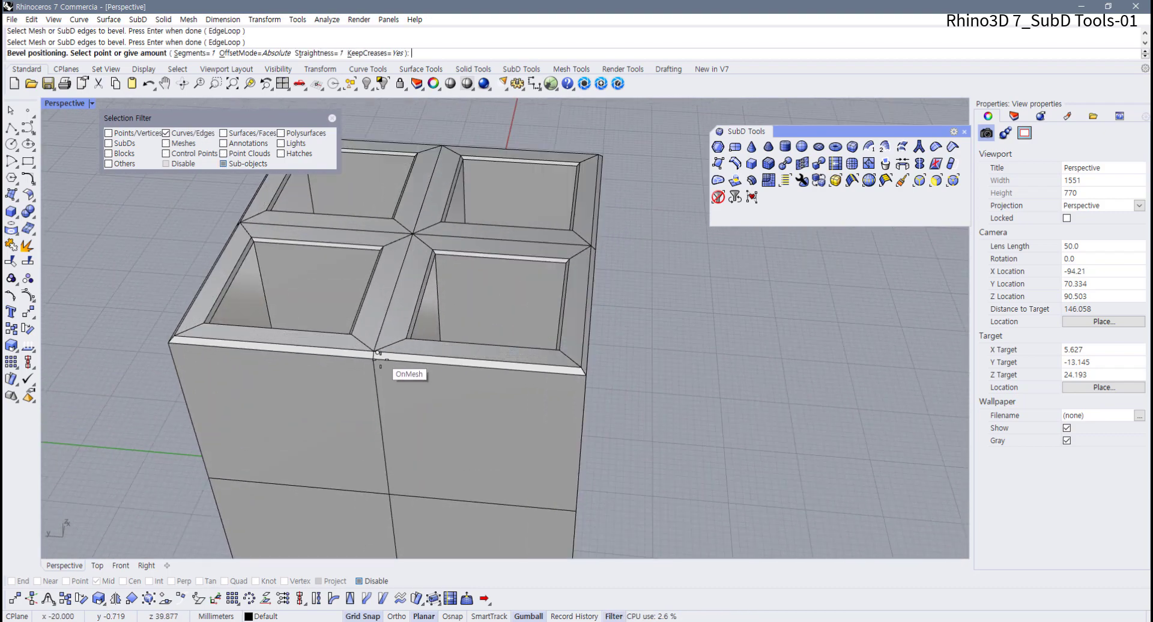
pyautogui.click(381, 360)
pyautogui.moveTo(531, 411); pyautogui.dragTo(463, 401, button='right')
pyautogui.press('Tab')
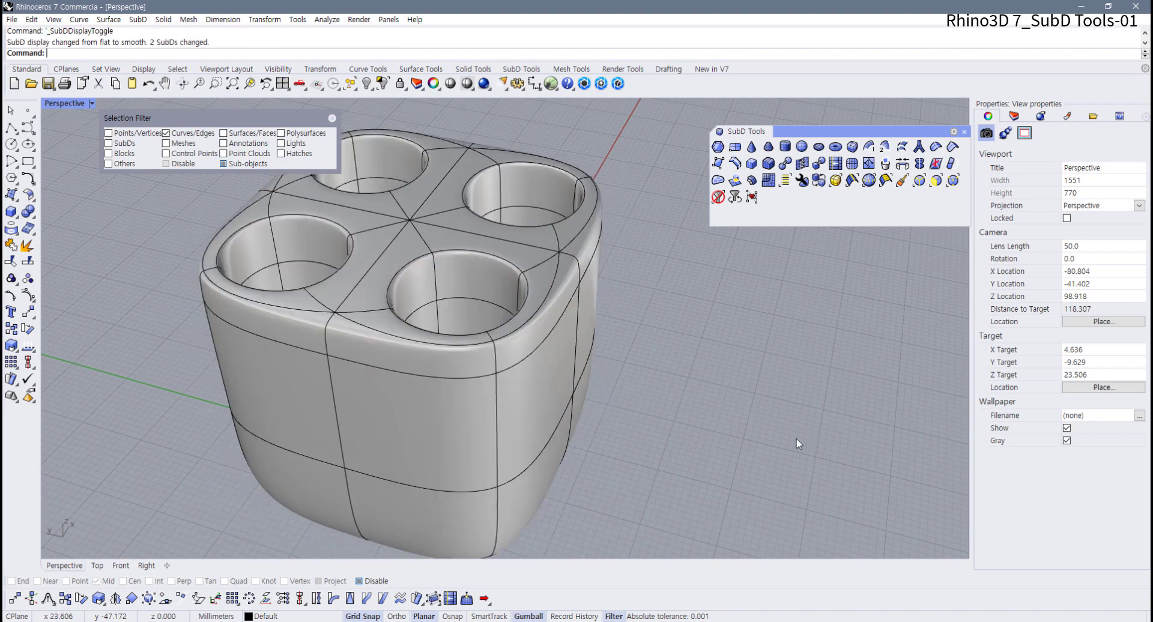
# - Bevel the outer bottom edges of the box with 1 segment by a small distance picked in flat display
pyautogui.moveTo(797, 439); pyautogui.dragTo(559, 287, button='right')
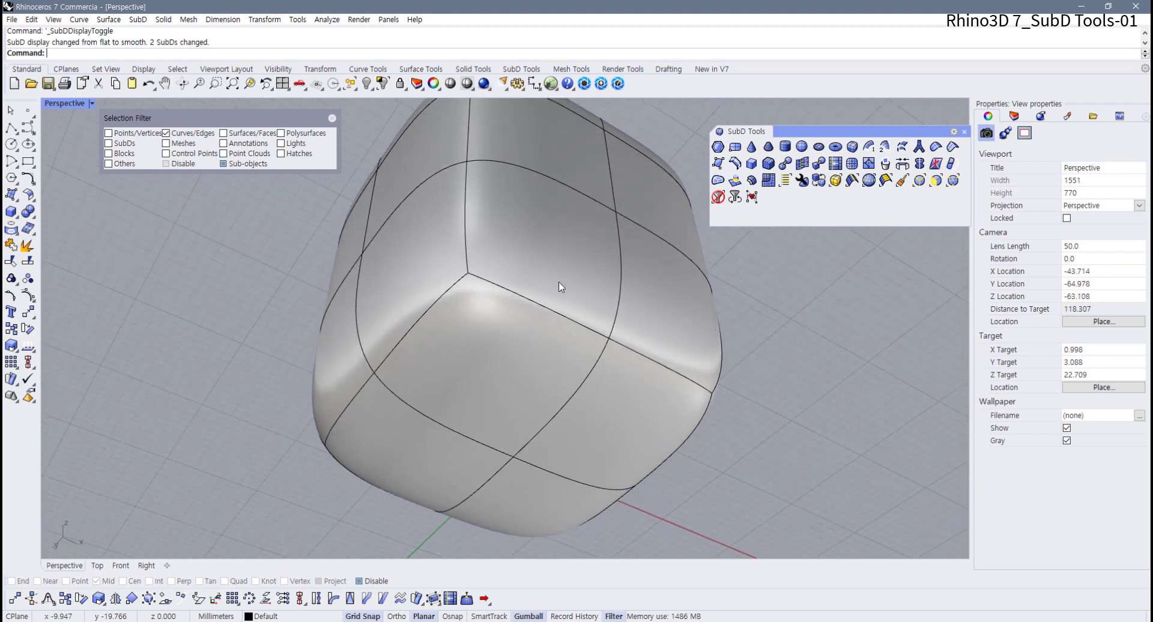
pyautogui.click(768, 163)
pyautogui.click(545, 317)
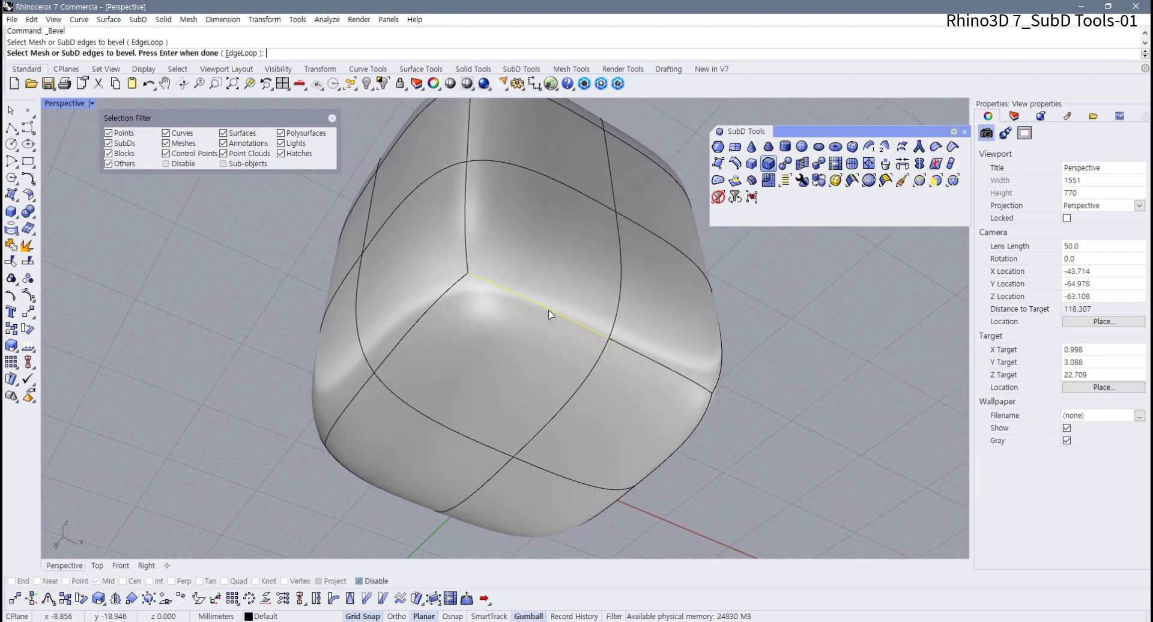
pyautogui.click(436, 307)
pyautogui.moveTo(430, 315); pyautogui.dragTo(517, 276, button='right')
pyautogui.press('Return')
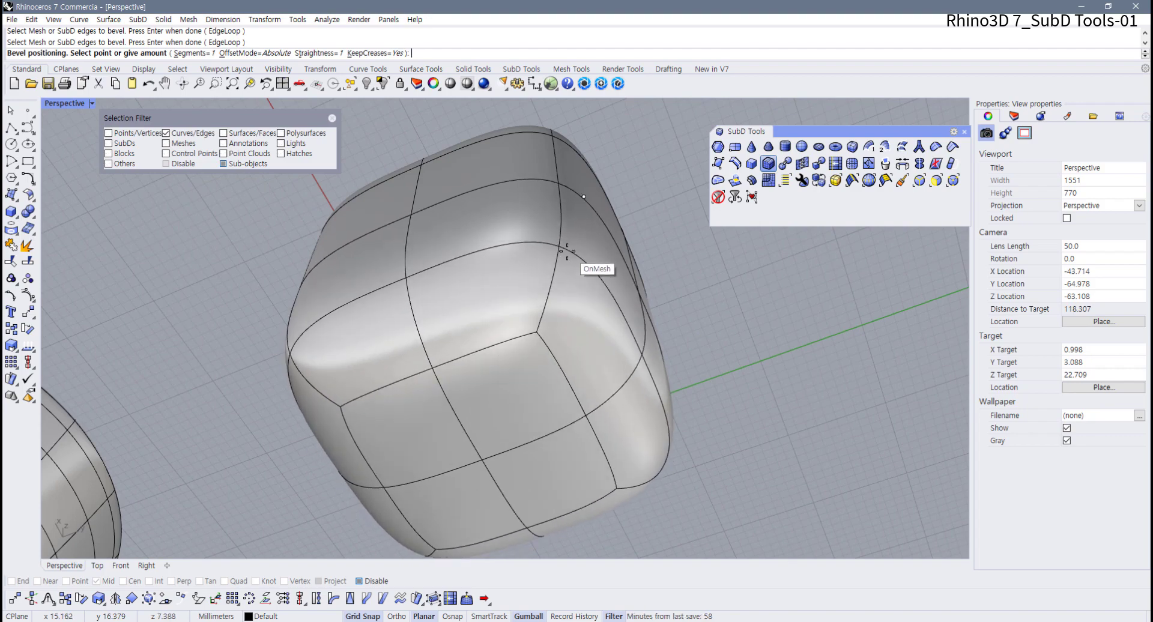
pyautogui.moveTo(538, 301); pyautogui.dragTo(517, 453, button='right')
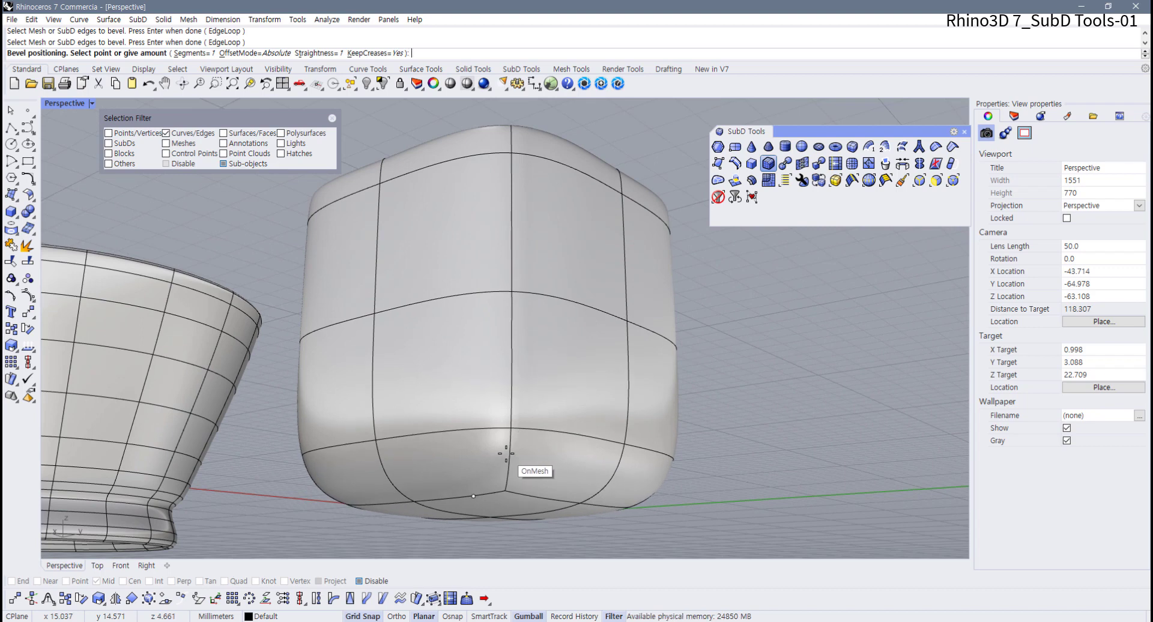
pyautogui.press('Tab')
pyautogui.moveTo(508, 456)
pyautogui.mouseDown(button='right')
pyautogui.moveTo(514, 474)
pyautogui.moveTo(518, 460)
pyautogui.mouseUp(button='right')
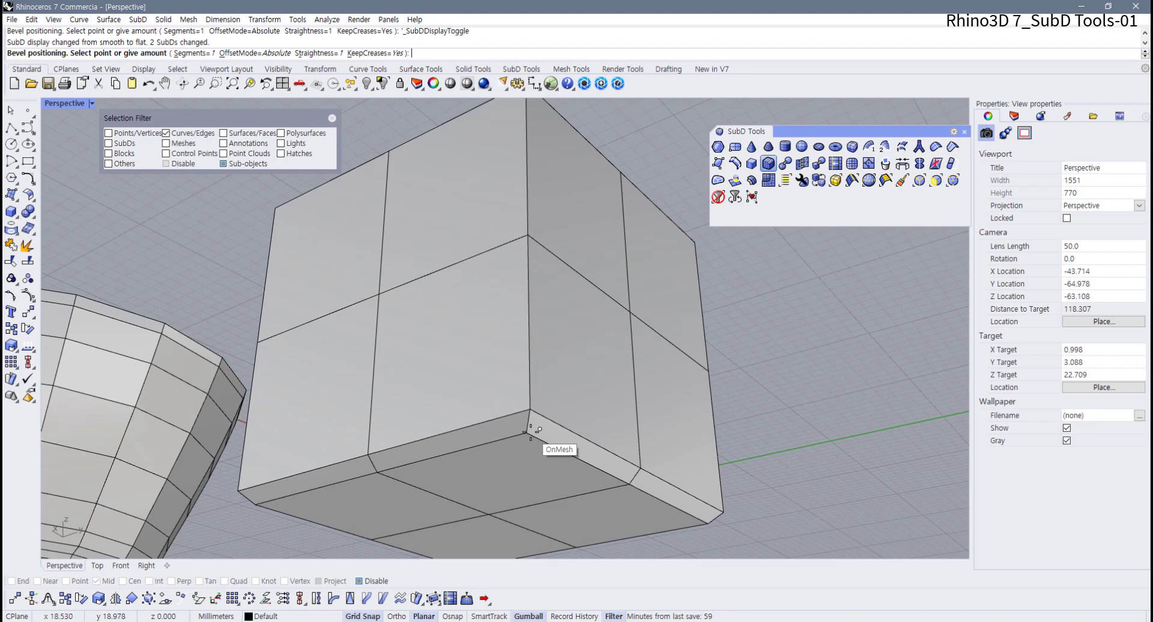
pyautogui.click(530, 432)
# - Compare the bottom bevel in smooth and flat display, and undo that bevel
pyautogui.moveTo(547, 437); pyautogui.dragTo(589, 476, button='right')
pyautogui.press('Tab')
pyautogui.press('Tab')
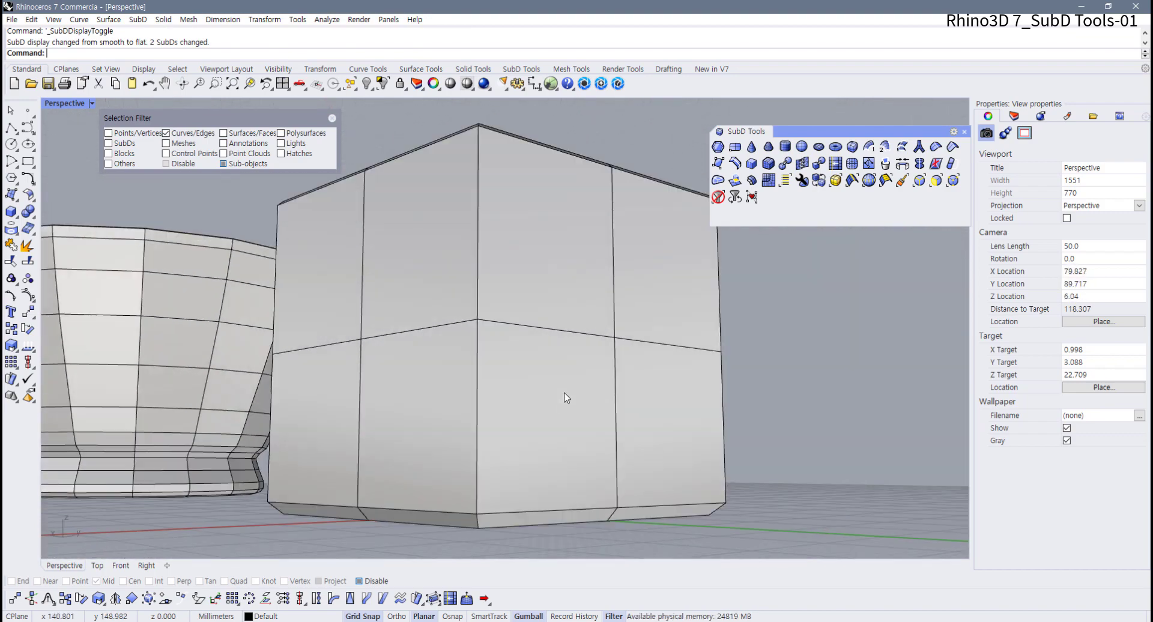
pyautogui.moveTo(569, 399); pyautogui.dragTo(541, 347, button='right')
pyautogui.hotkey('ctrl', 'z')
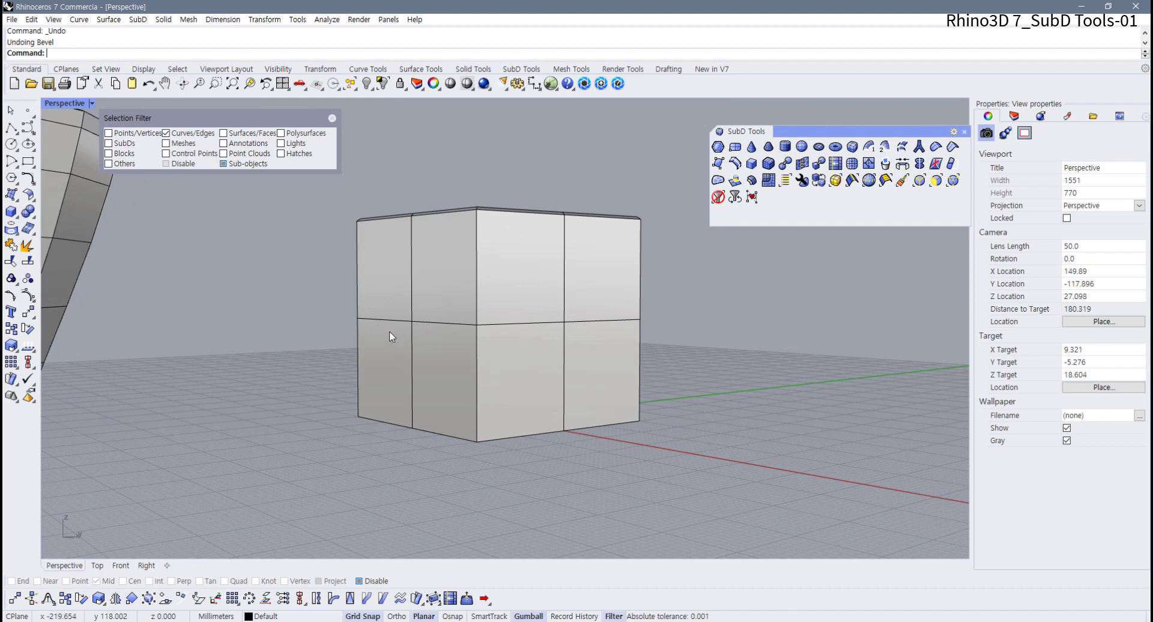
pyautogui.moveTo(311, 266); pyautogui.dragTo(726, 362)
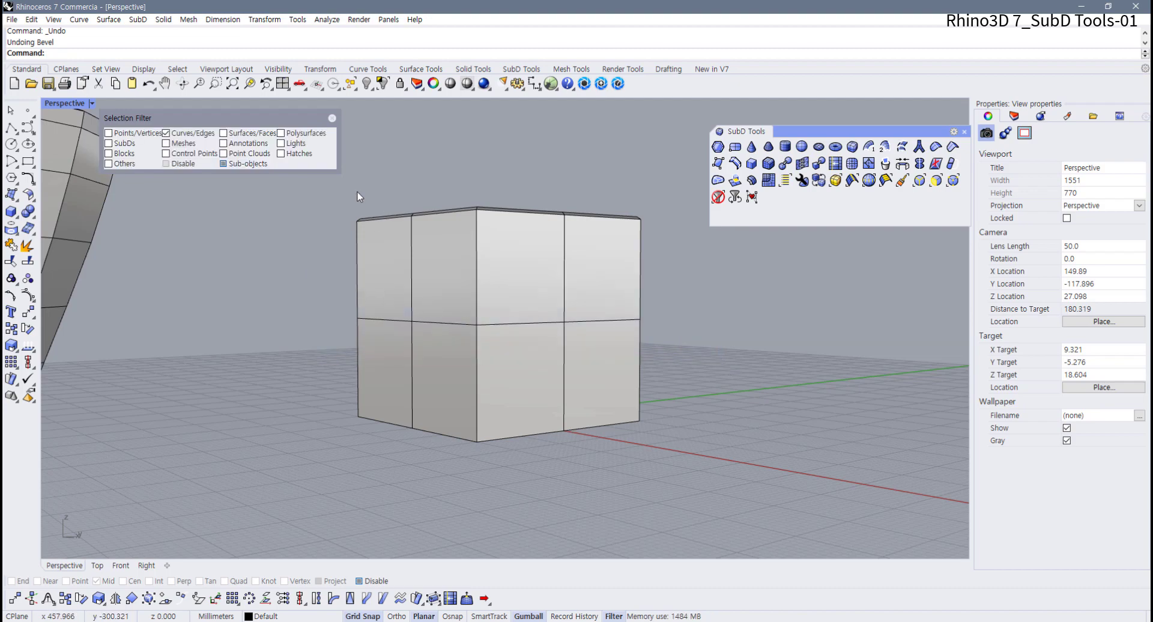
# - Move the Selection Filter closer to the box, check edge loop selection on the middle horizontal loop, and hide the filter
pyautogui.moveTo(244, 119); pyautogui.dragTo(269, 121)
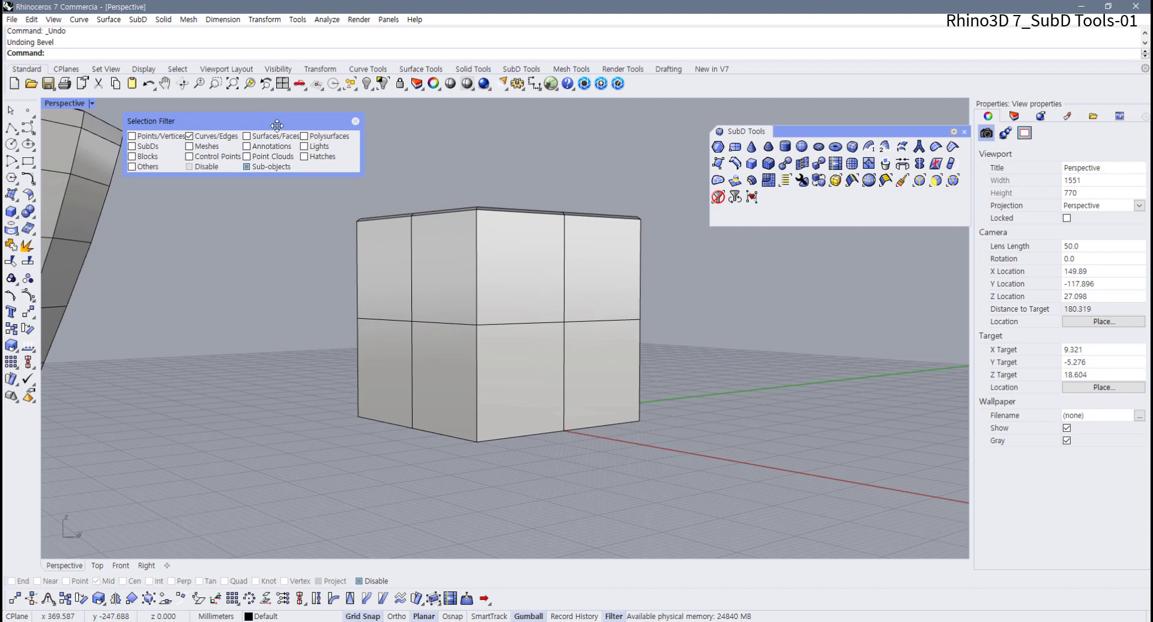
pyautogui.moveTo(274, 119); pyautogui.dragTo(303, 121)
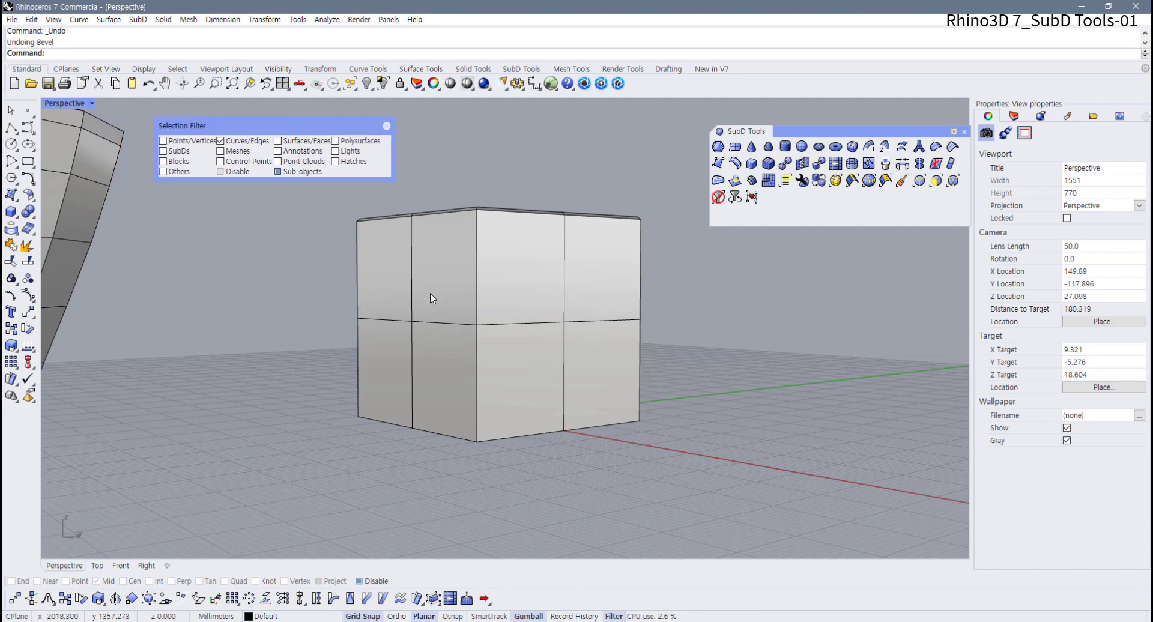
pyautogui.doubleClick(448, 323)
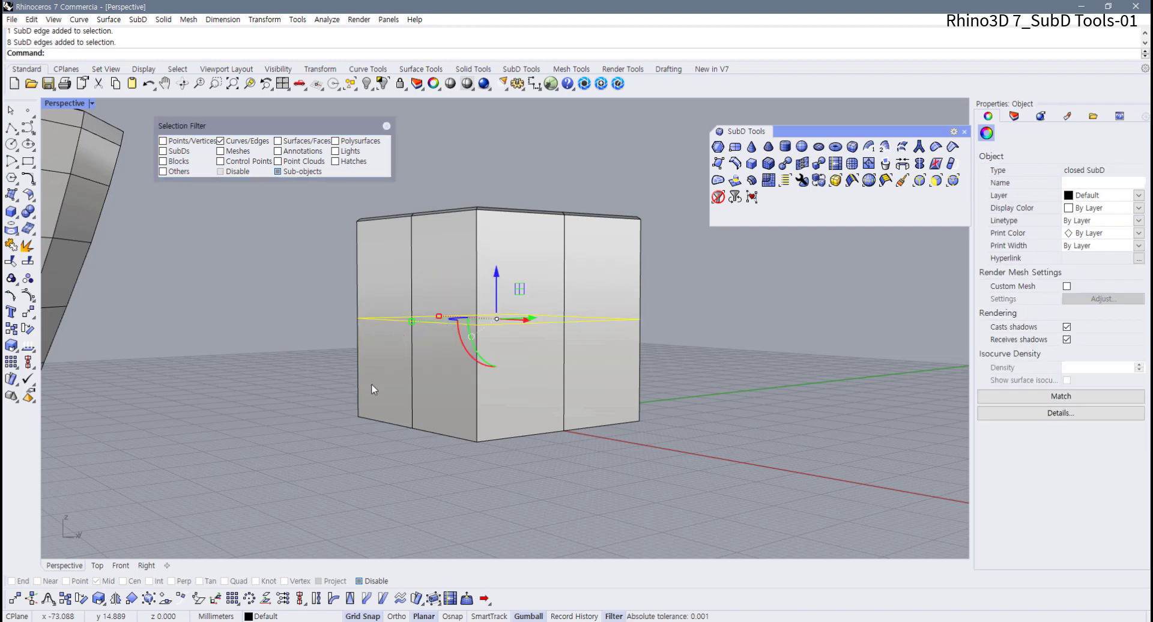
pyautogui.press('Escape')
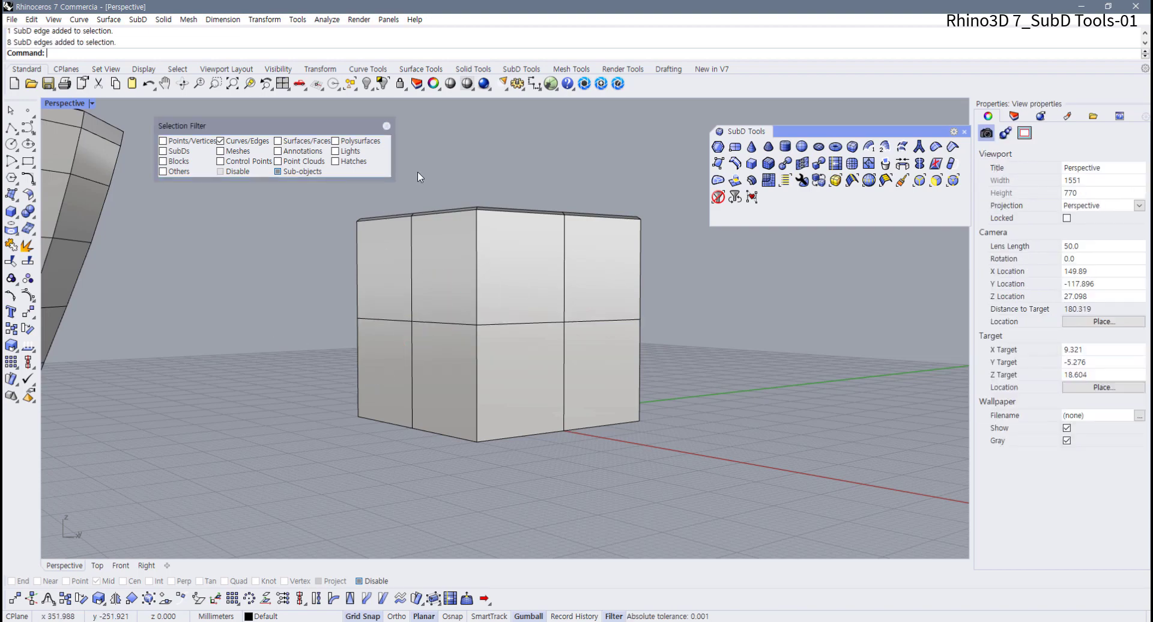
pyautogui.click(386, 126)
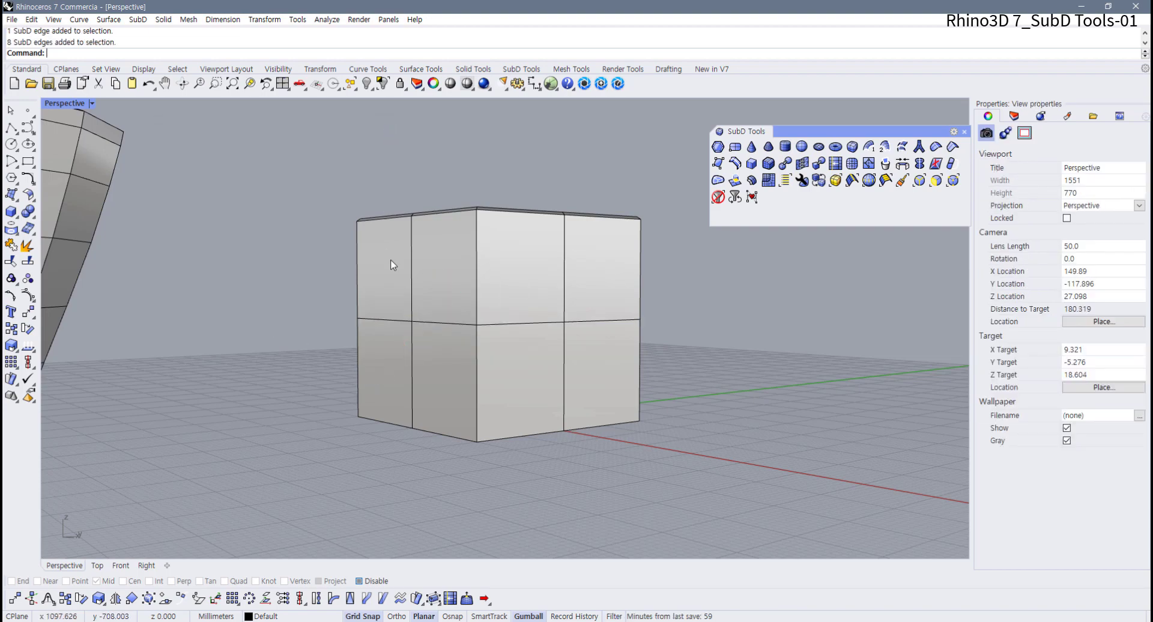
# - Try moving the box's middle horizontal edge loop down close to the base with the gumball, and undo the move
pyautogui.doubleClick(438, 323)
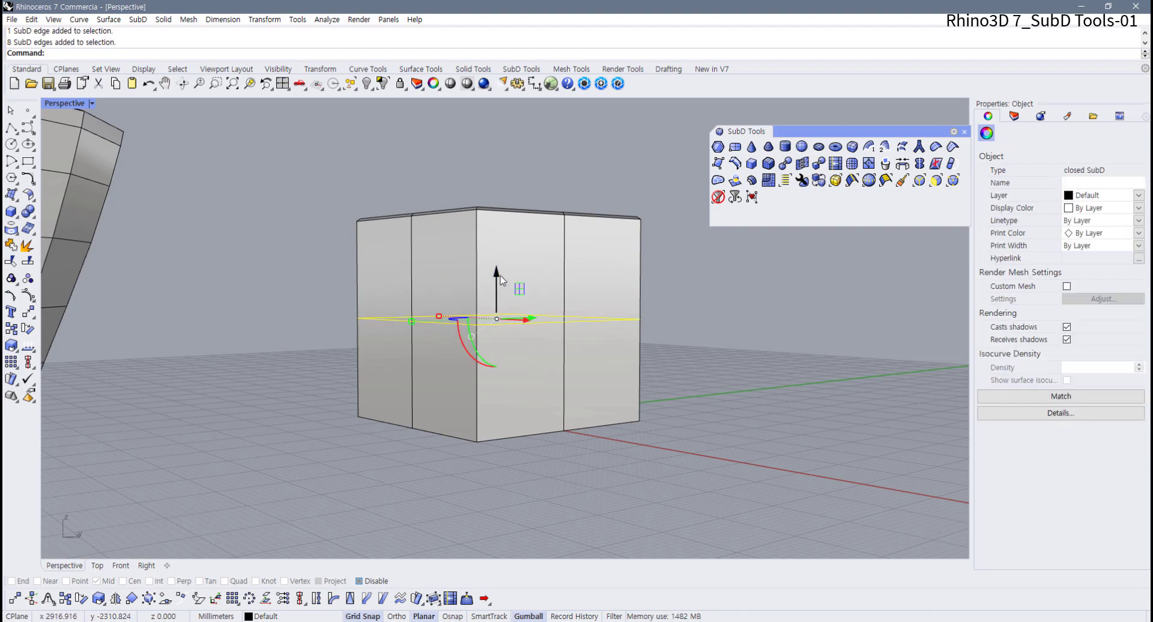
pyautogui.moveTo(500, 276); pyautogui.dragTo(499, 339)
pyautogui.moveTo(502, 369); pyautogui.dragTo(502, 369)
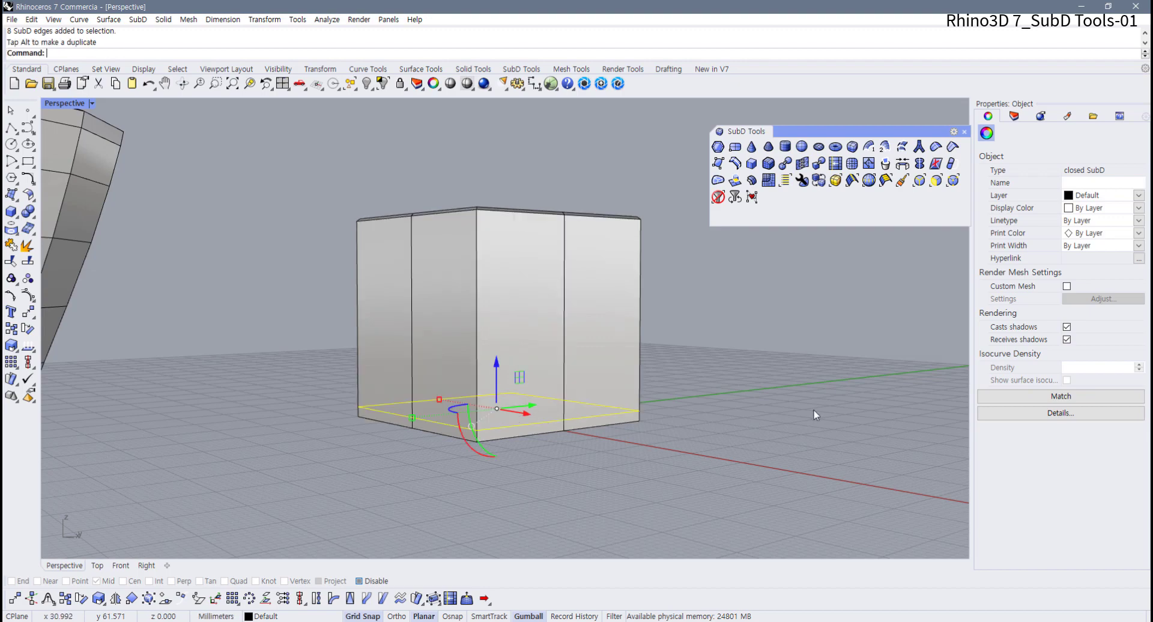
pyautogui.click(777, 411)
pyautogui.moveTo(777, 411); pyautogui.dragTo(582, 363, button='right')
pyautogui.hotkey('ctrl', 'z')
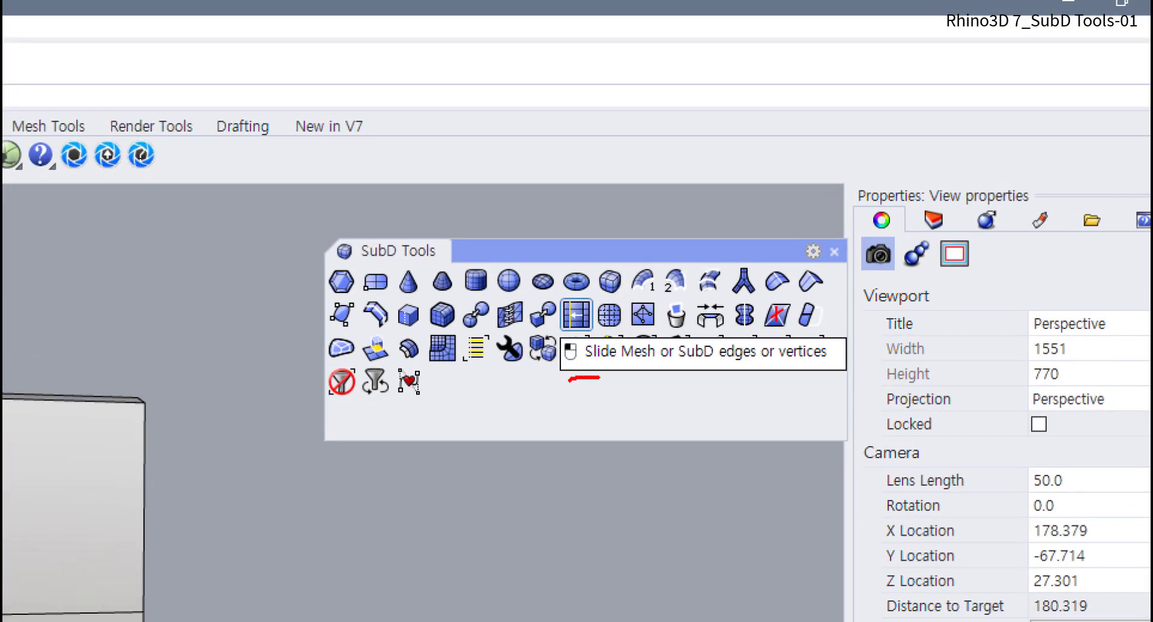
pyautogui.moveTo(599, 378); pyautogui.dragTo(674, 381)
pyautogui.moveTo(729, 380); pyautogui.dragTo(813, 377)
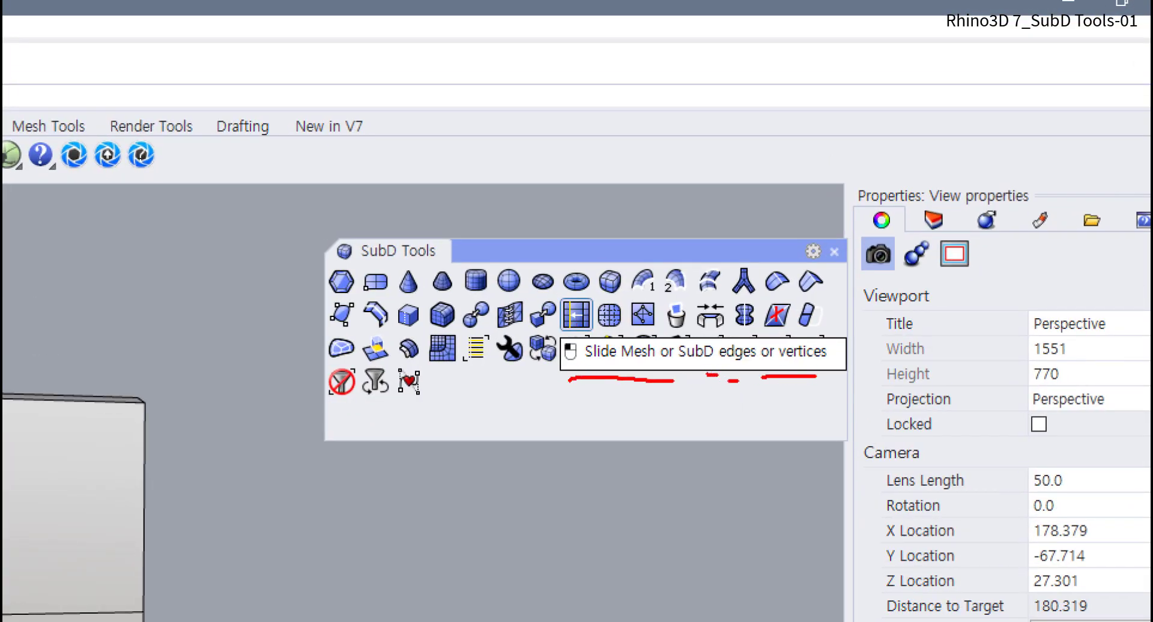
pyautogui.moveTo(762, 334); pyautogui.dragTo(711, 375)
pyautogui.moveTo(798, 361); pyautogui.dragTo(823, 384)
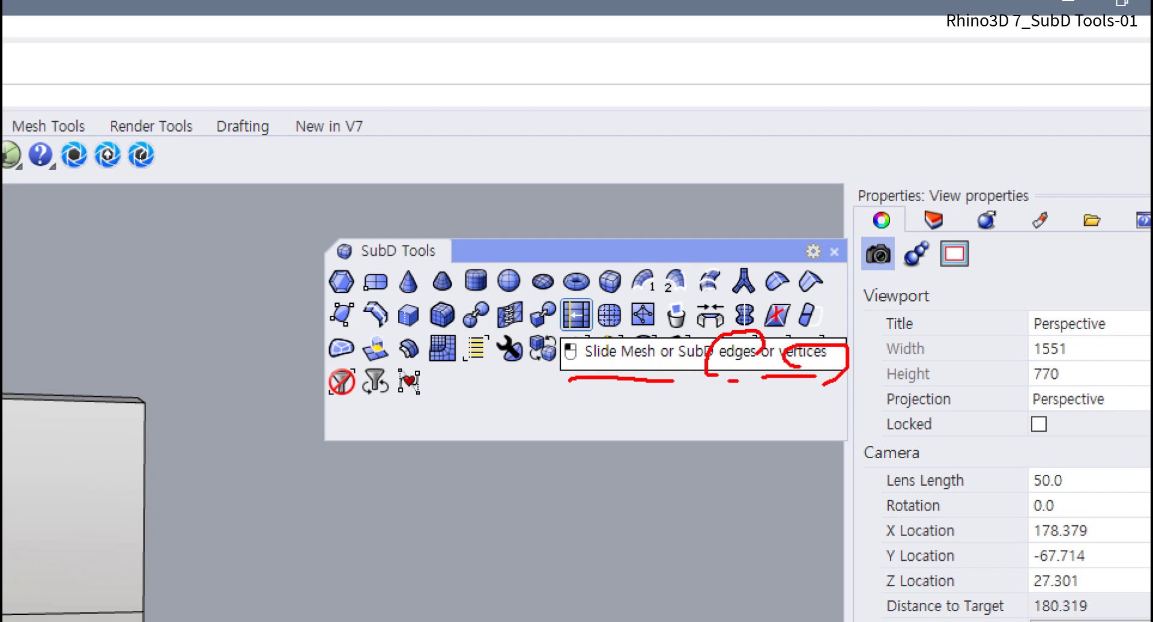
pyautogui.moveTo(588, 346); pyautogui.dragTo(625, 377)
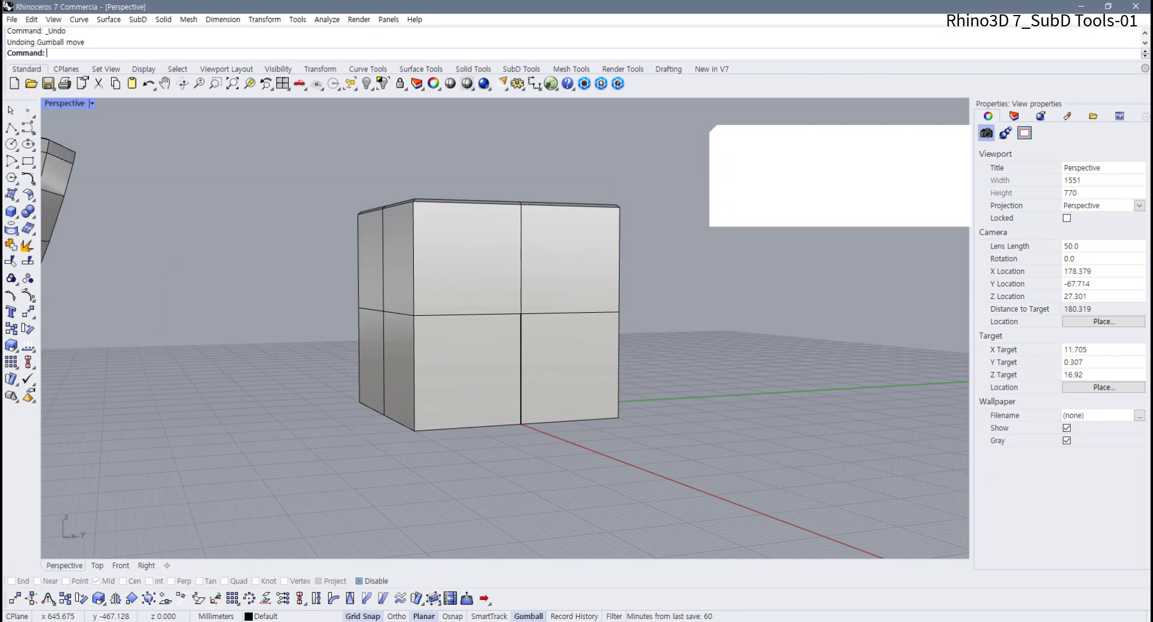
# - Slide the box's middle horizontal edge loop up to just below the top edge, using absolute offset across the loop
pyautogui.click(835, 164)
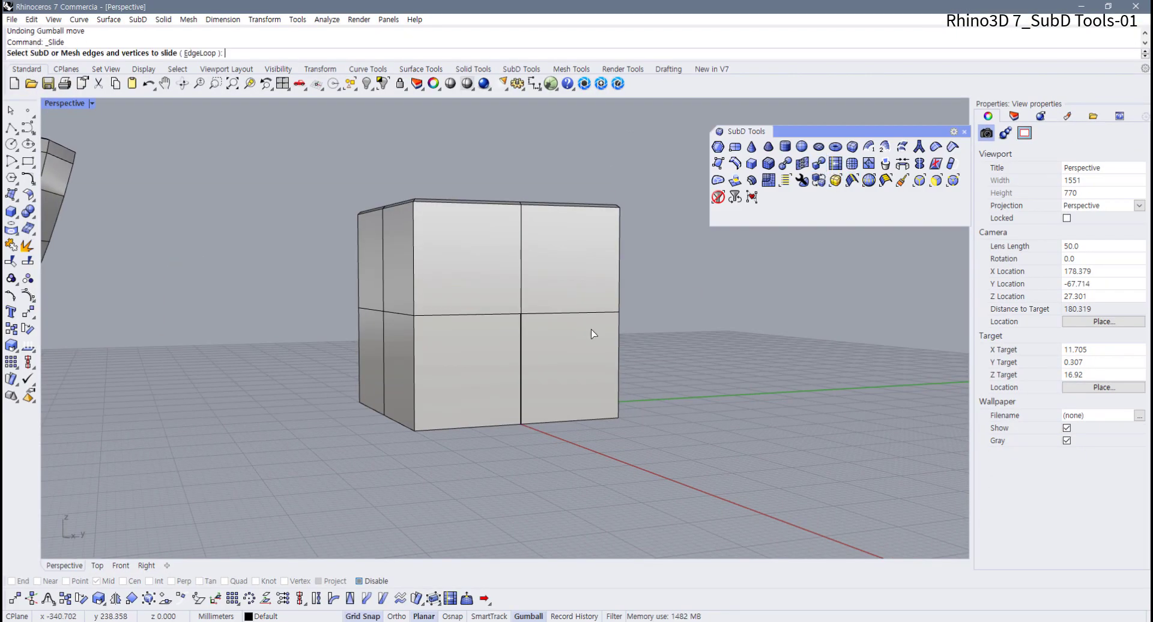
pyautogui.doubleClick(539, 319)
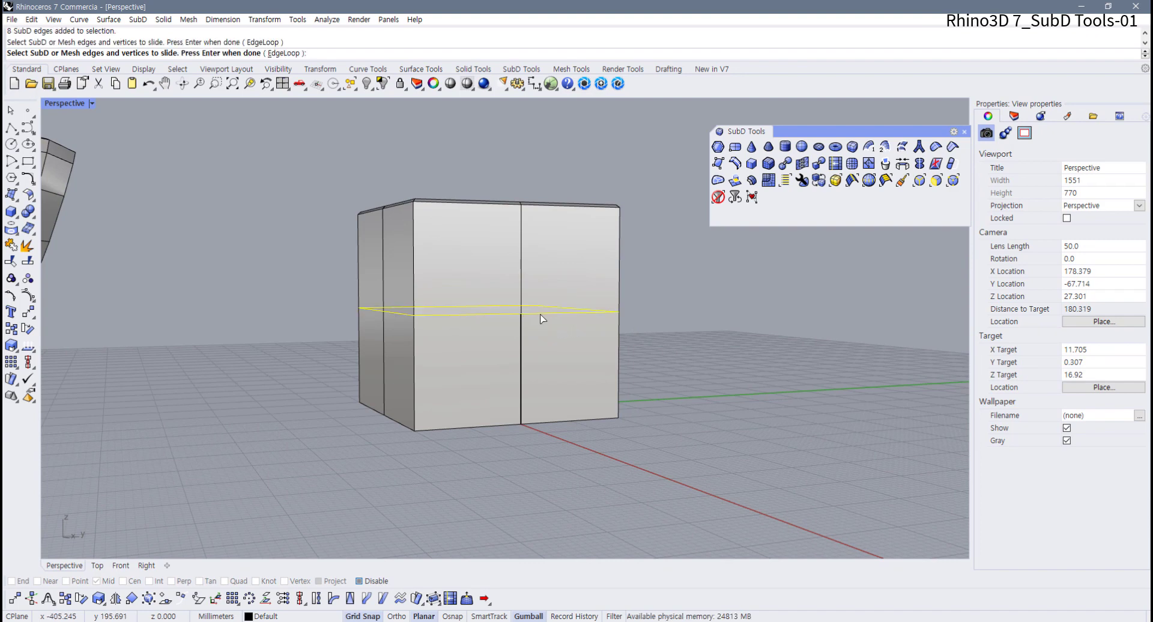
pyautogui.press('Return')
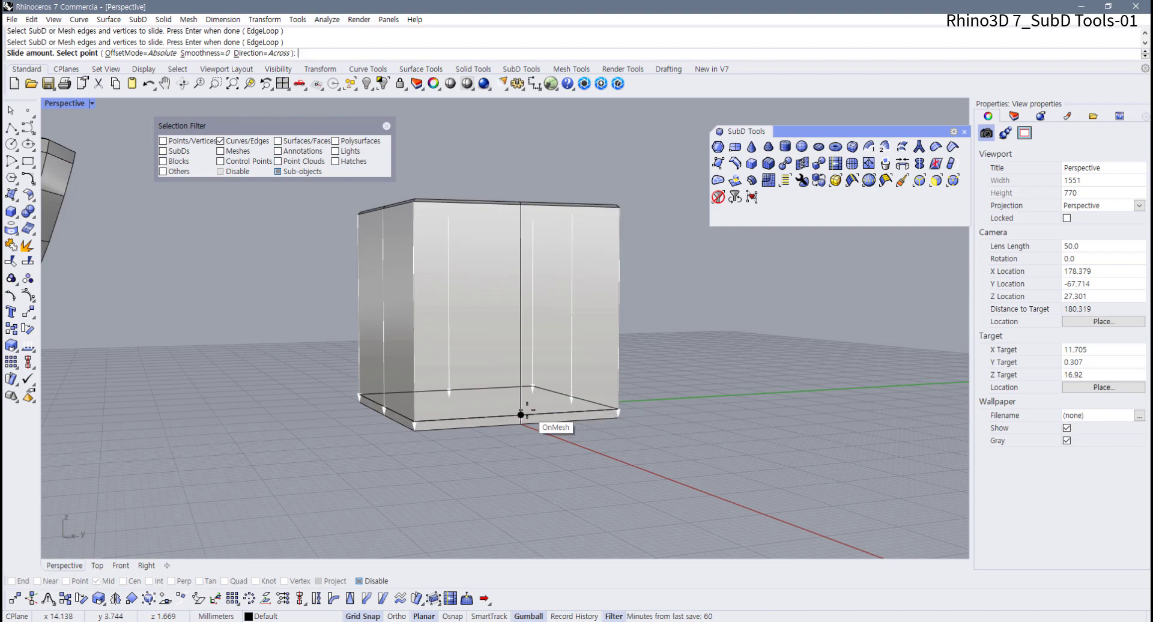
pyautogui.click(522, 213)
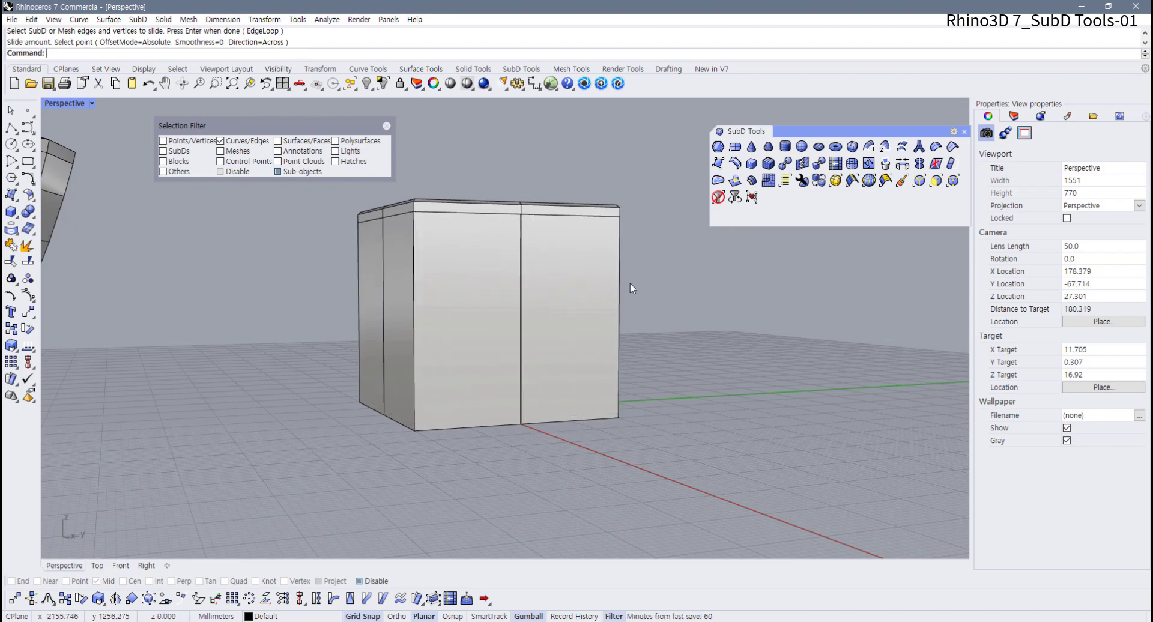
# - Compare the box with its raised edge loop in smooth and flat SubD display, from above and from the side
pyautogui.moveTo(628, 286); pyautogui.dragTo(639, 340, button='right')
pyautogui.press('Tab')
pyautogui.moveTo(576, 312); pyautogui.dragTo(501, 280, button='right')
pyautogui.scroll(2, 501, 280)
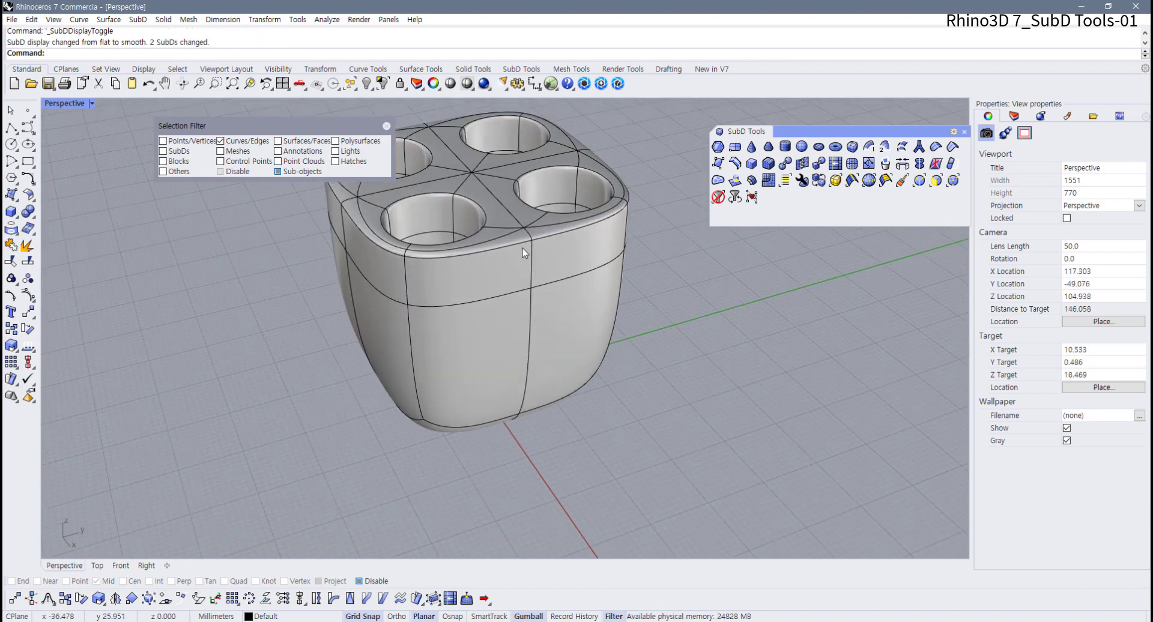
pyautogui.press('Tab')
pyautogui.press('Tab')
pyautogui.moveTo(574, 341); pyautogui.dragTo(479, 327, button='right')
pyautogui.press('Tab')
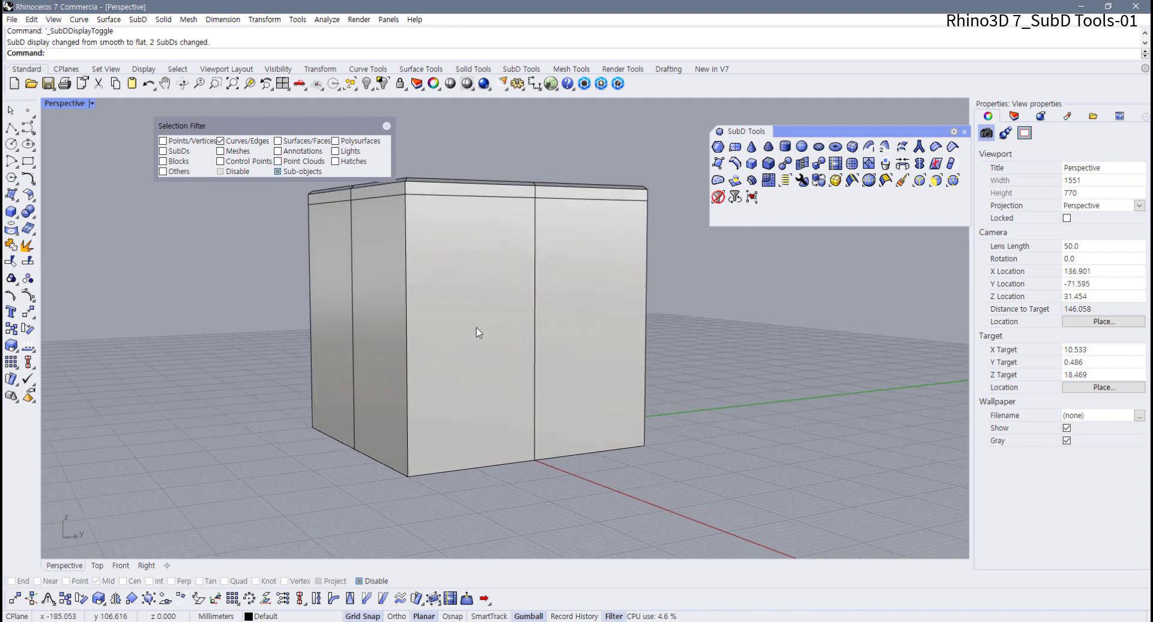
# - Insert a full edge loop around the box just above its base, using the ring of vertical side edges
pyautogui.rightClick(734, 165)
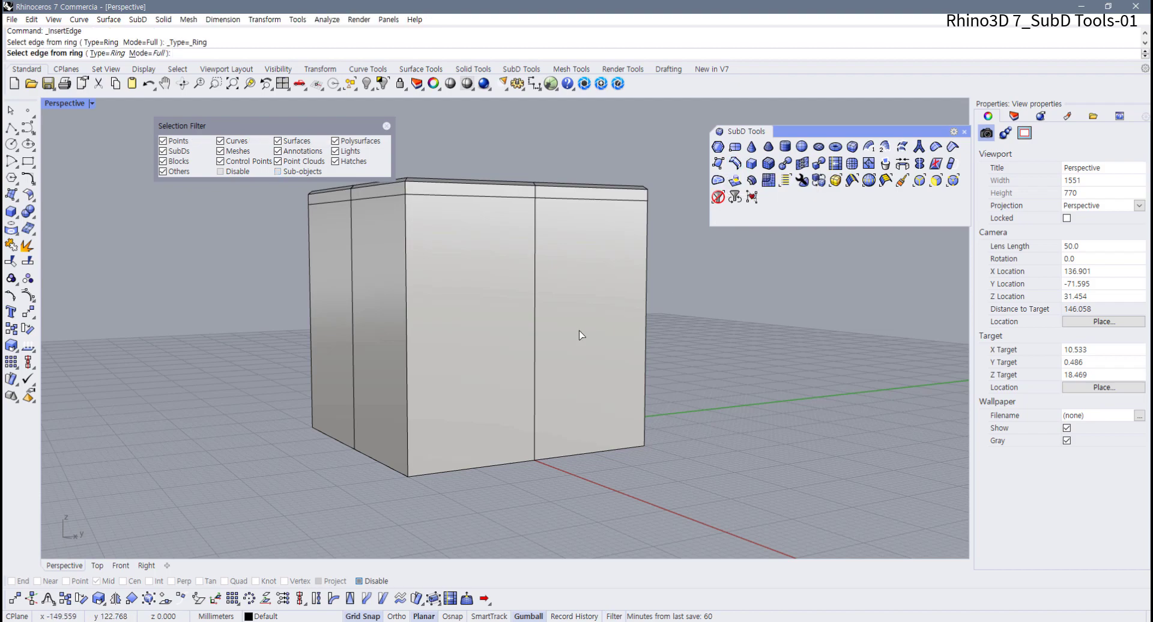
pyautogui.click(536, 318)
pyautogui.rightClick(558, 307)
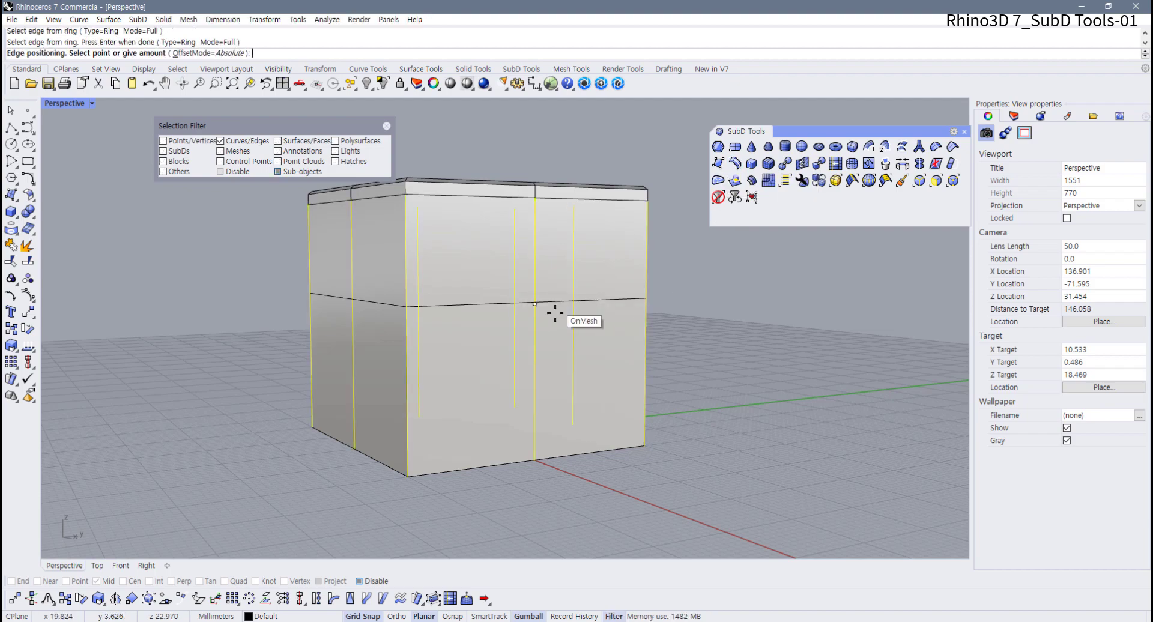
pyautogui.click(490, 455)
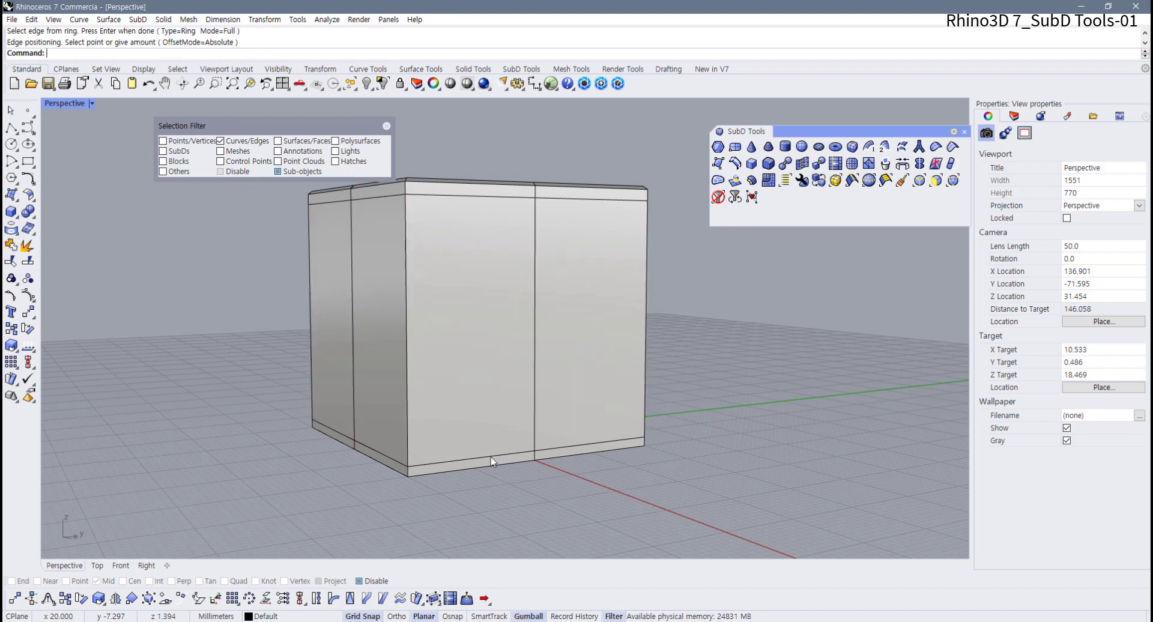
# - Check the box's underside in smooth and flat display, and undo the edge loop inserted near the base
pyautogui.moveTo(490, 456); pyautogui.dragTo(618, 394, button='right')
pyautogui.scroll(3, 418, 396)
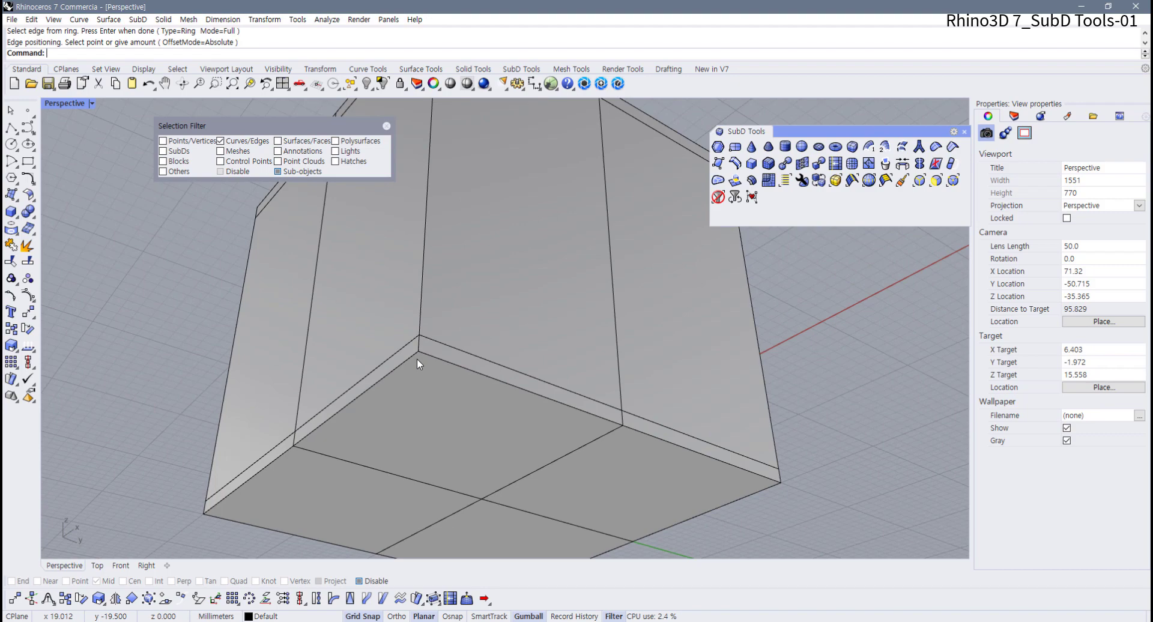
pyautogui.scroll(-3, 416, 359)
pyautogui.moveTo(449, 375); pyautogui.dragTo(499, 405, button='right')
pyautogui.press('Tab')
pyautogui.press('Tab')
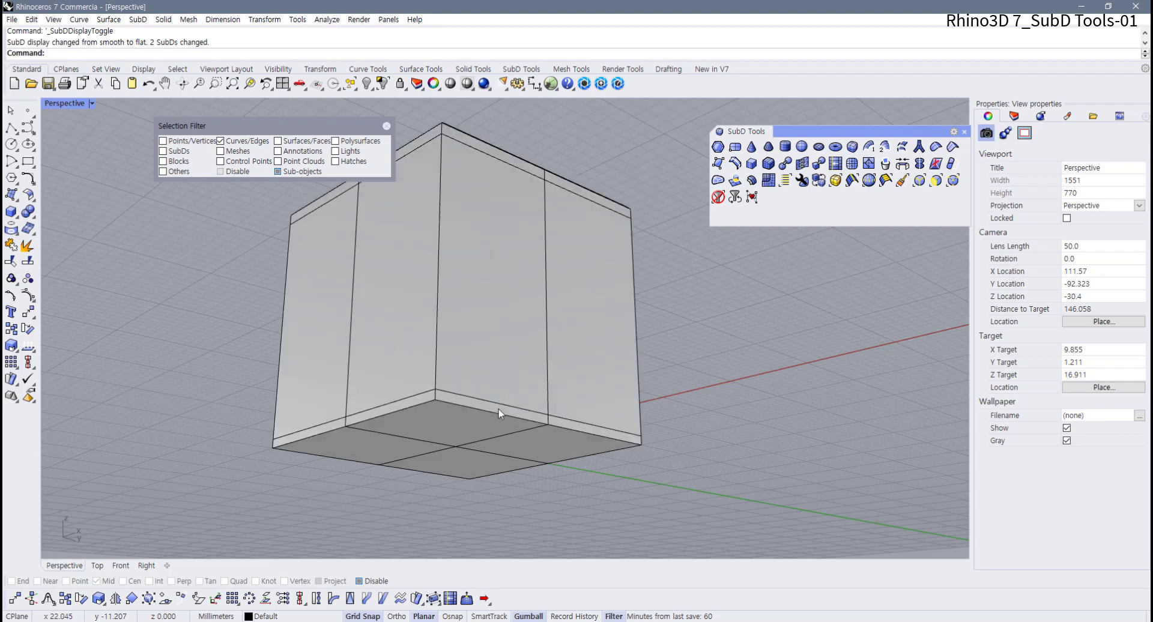
pyautogui.hotkey('ctrl', 'z')
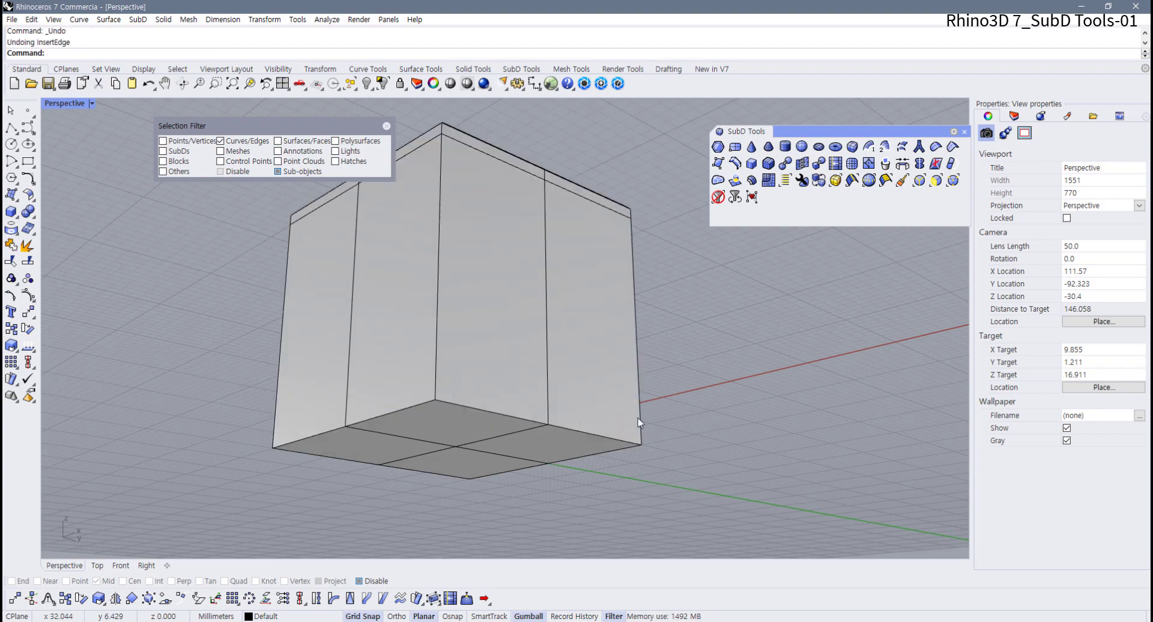
# - Examine the underside of the box from several sides in smooth and flat display, ending in smooth display
pyautogui.moveTo(638, 418); pyautogui.dragTo(626, 419, button='right')
pyautogui.press('Tab')
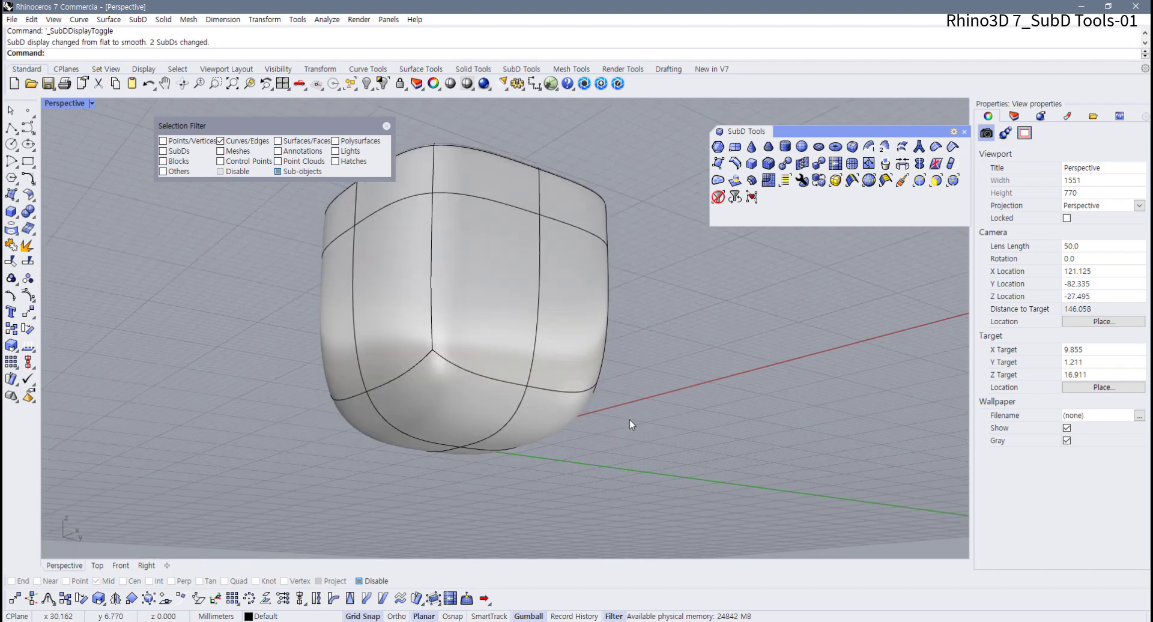
pyautogui.moveTo(575, 427); pyautogui.dragTo(351, 438, button='right')
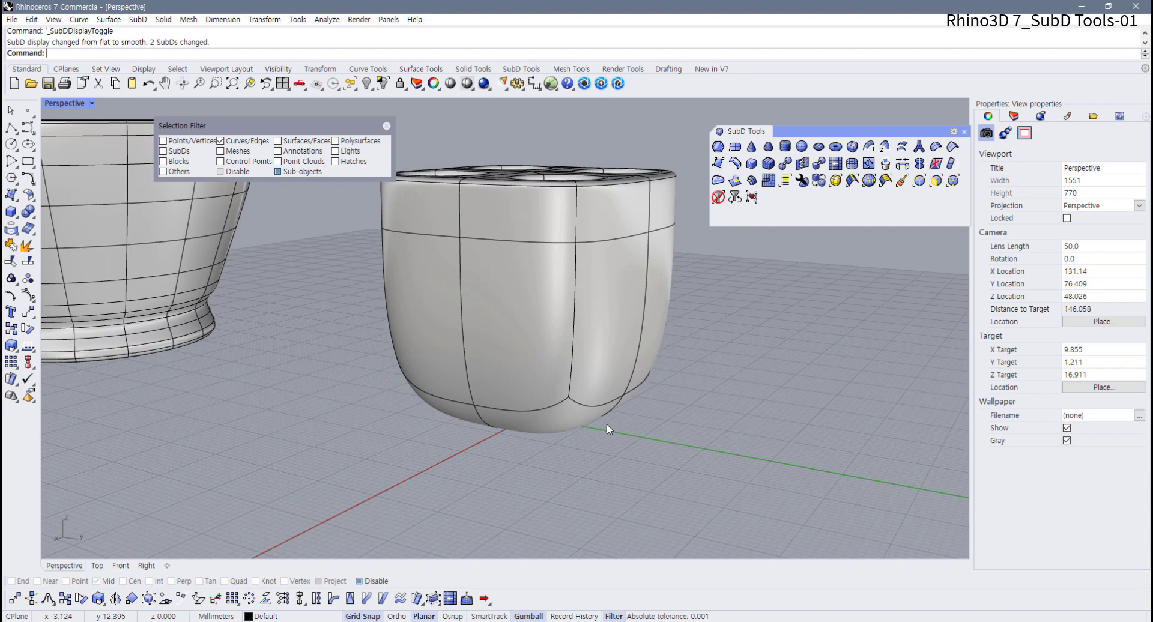
pyautogui.press('Tab')
pyautogui.moveTo(608, 416); pyautogui.dragTo(722, 260, button='right')
pyautogui.press('Tab')
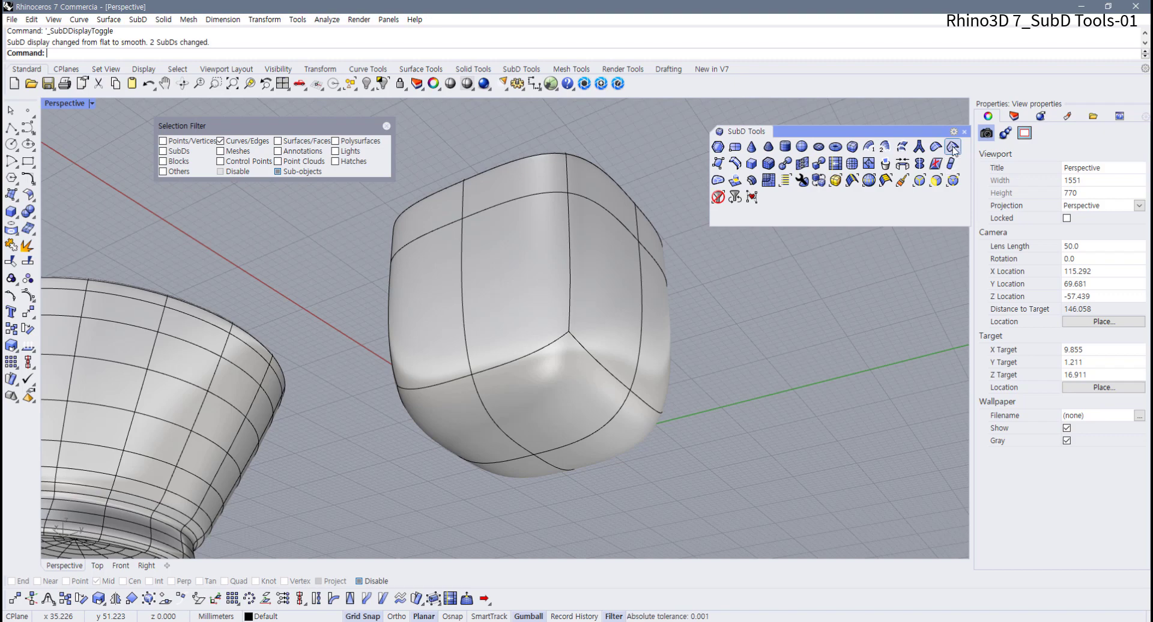
# - Crease the complete loop of outer bottom edges of the box
pyautogui.click(952, 147)
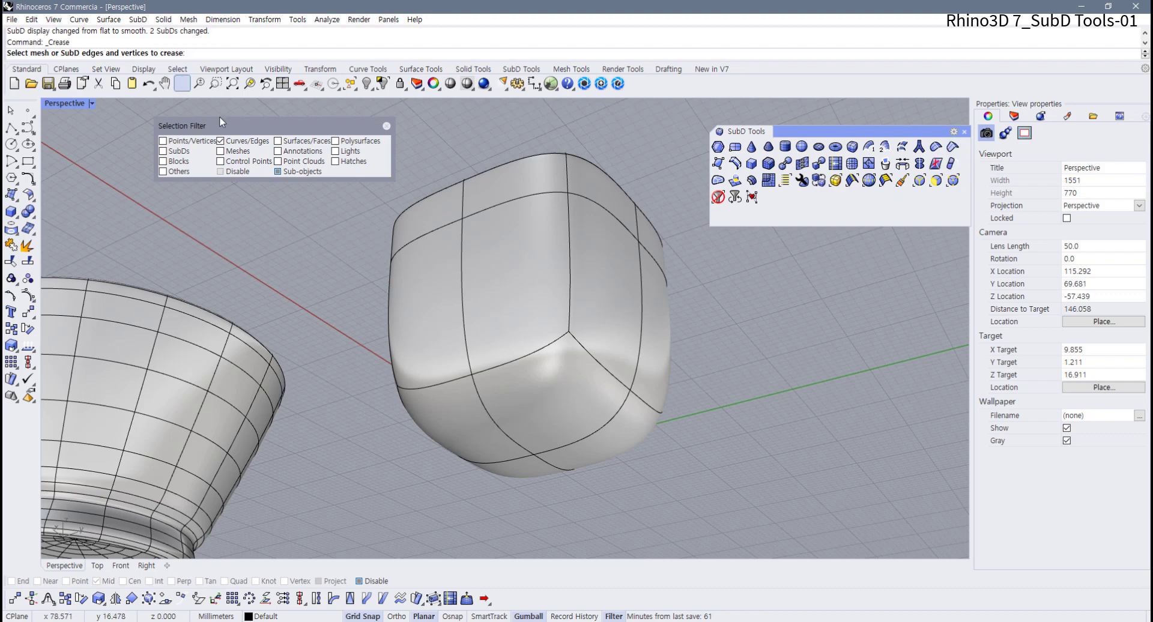
pyautogui.click(536, 355)
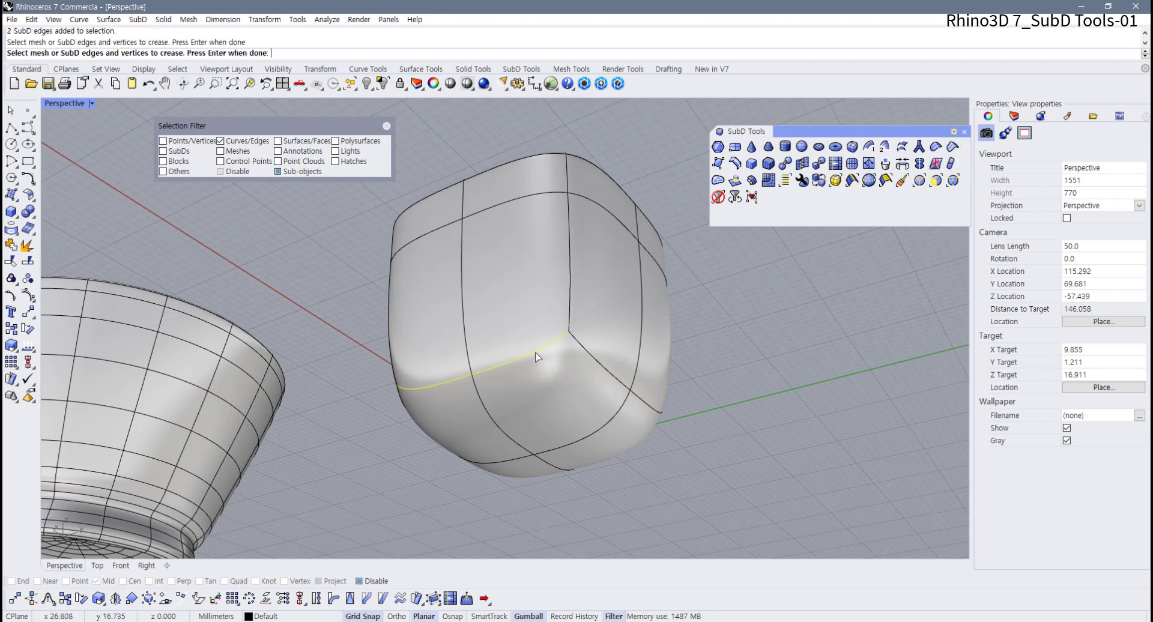
pyautogui.moveTo(606, 371); pyautogui.dragTo(534, 308, button='right')
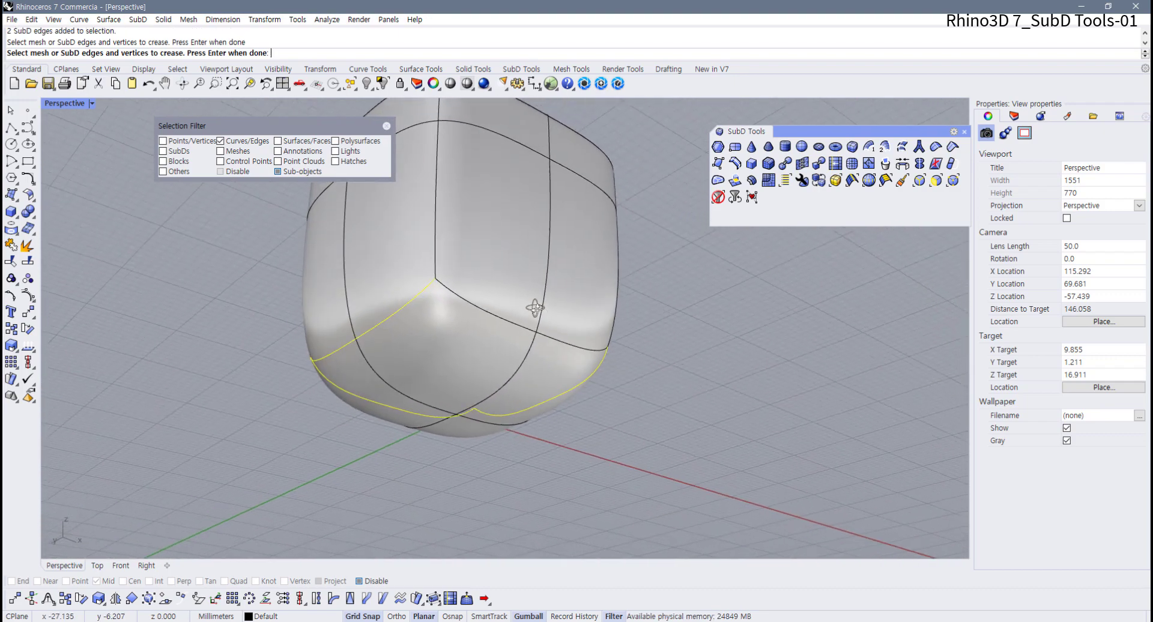
pyautogui.press('Return')
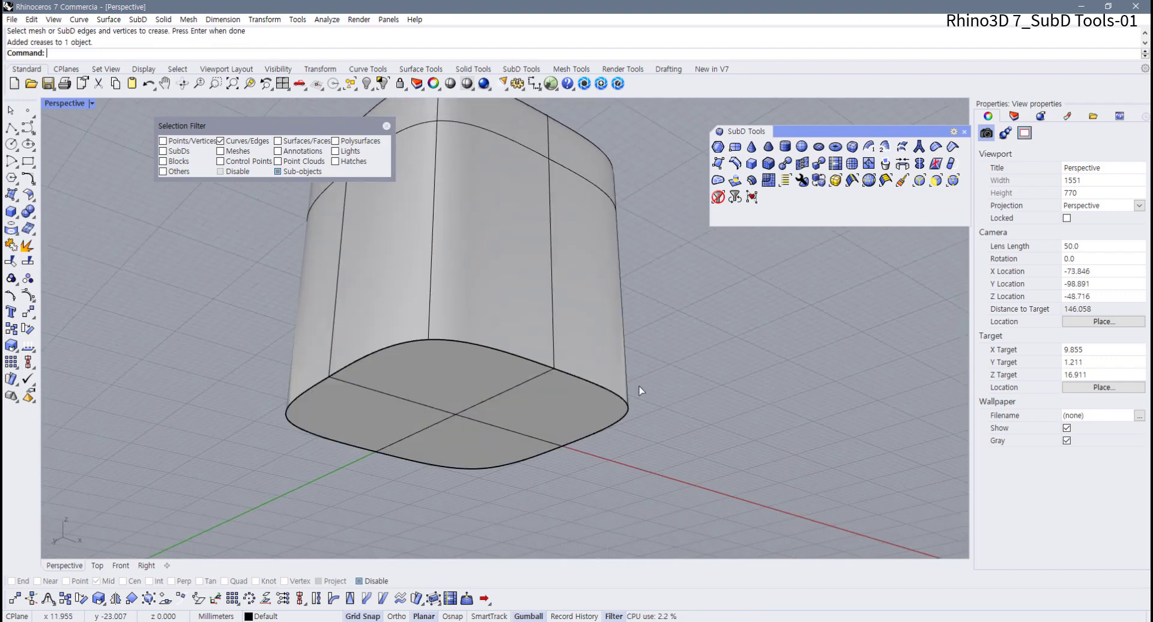
# - Examine the creased bottom edge and the beveled top of the box from above and below
pyautogui.moveTo(606, 379); pyautogui.dragTo(629, 443, button='right')
pyautogui.scroll(-4, 569, 465)
pyautogui.moveTo(569, 461); pyautogui.dragTo(547, 313, button='right')
pyautogui.scroll(4, 534, 435)
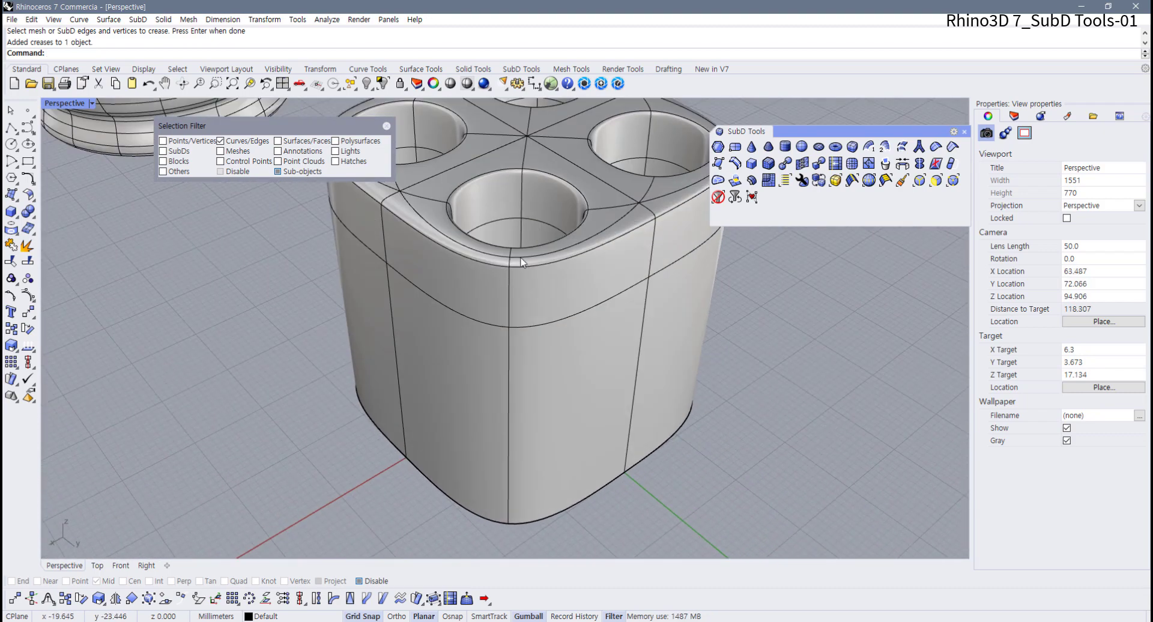
pyautogui.scroll(4, 523, 259)
pyautogui.scroll(-9, 492, 273)
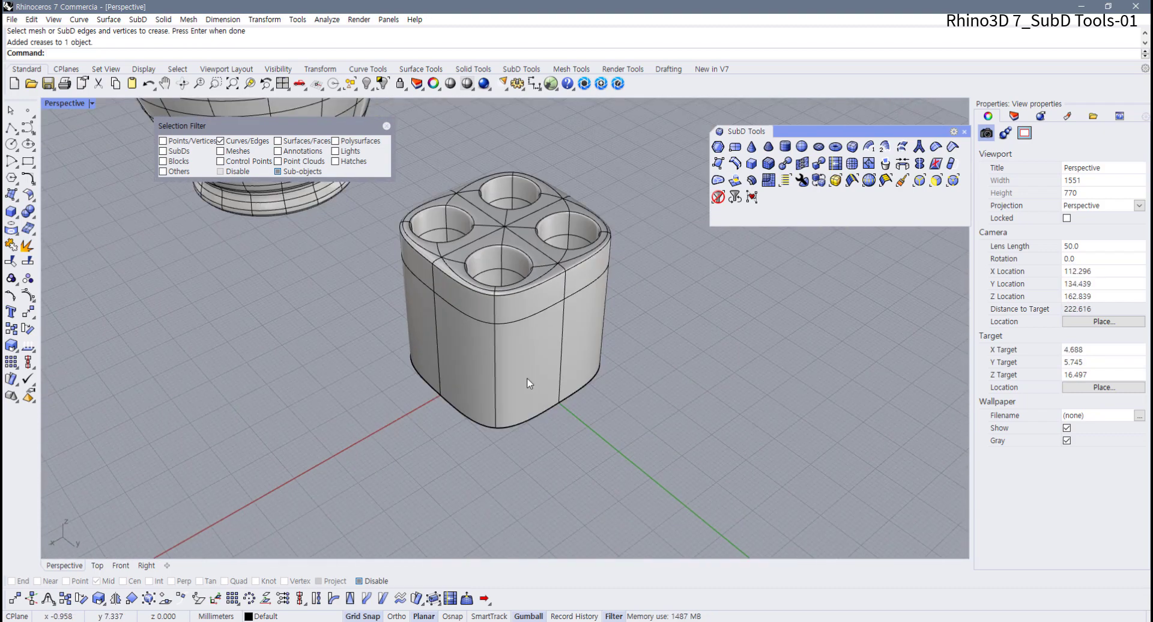
pyautogui.moveTo(527, 383); pyautogui.dragTo(531, 245, button='right')
pyautogui.scroll(3, 505, 381)
pyautogui.scroll(3, 506, 384)
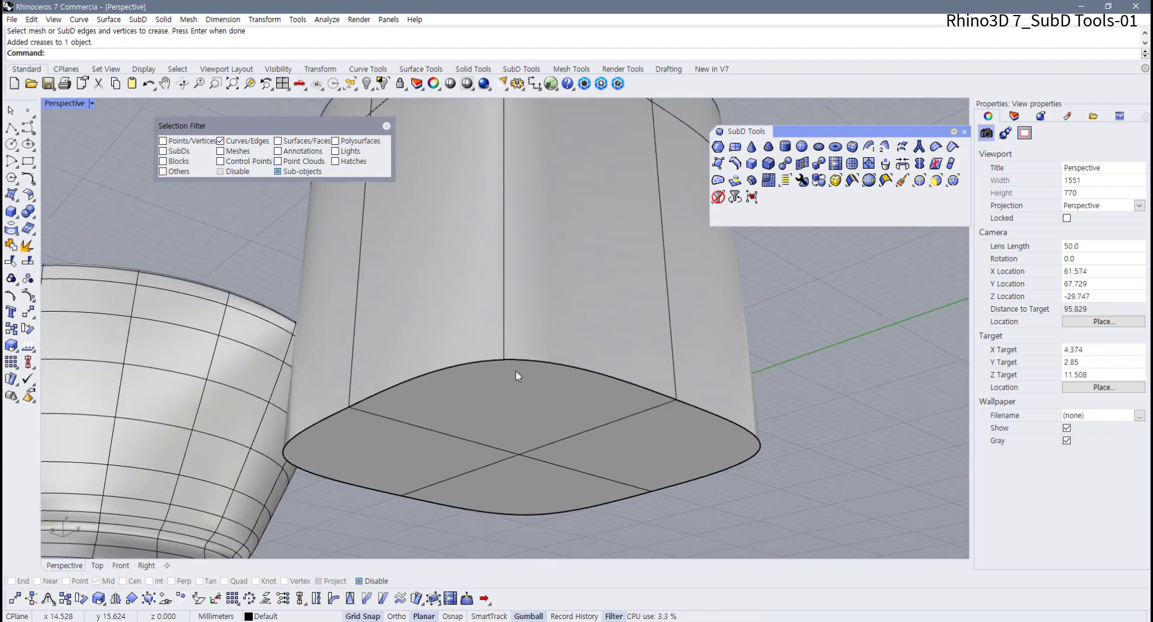
pyautogui.moveTo(516, 376); pyautogui.dragTo(569, 369, button='right')
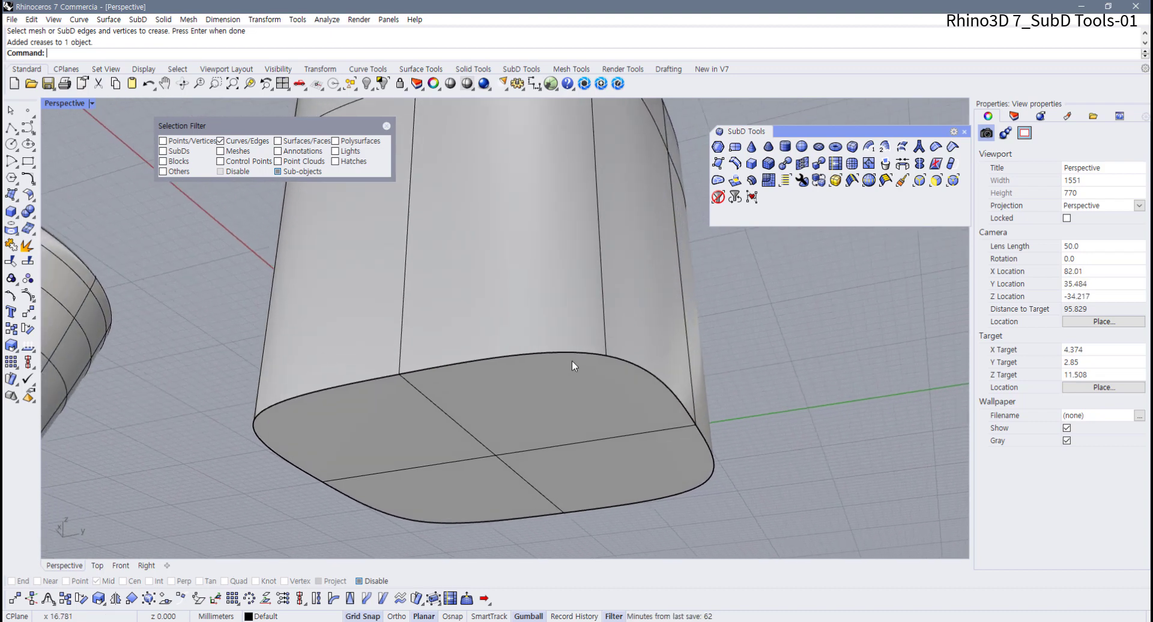
# - Remove the crease from the complete loop of outer bottom edges of the box
pyautogui.click(939, 149)
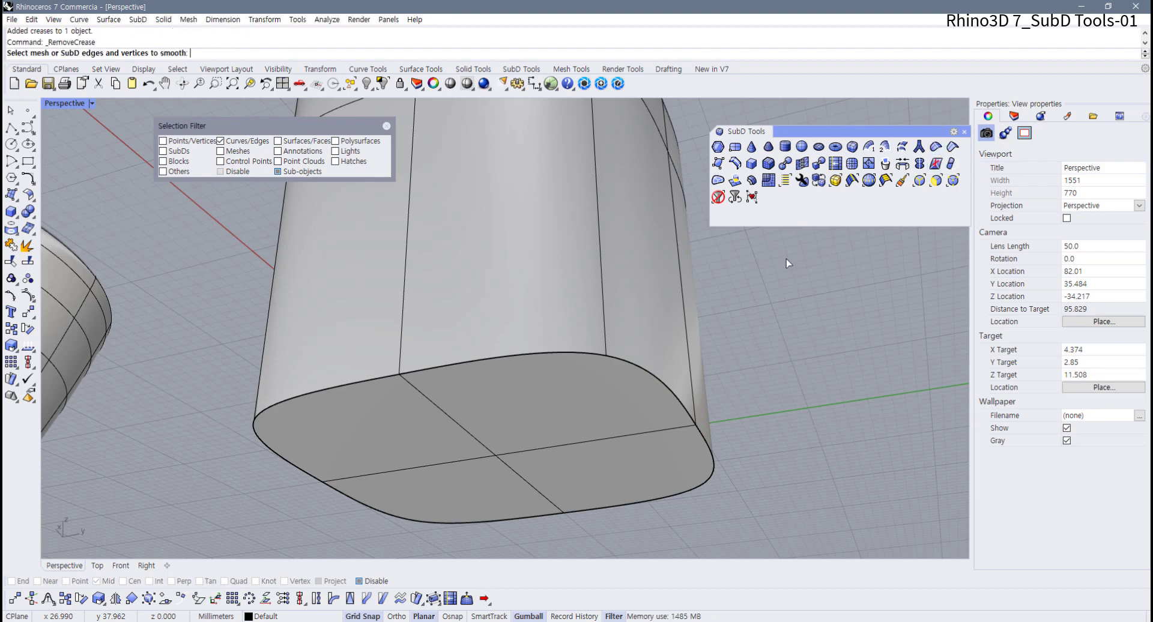
pyautogui.doubleClick(578, 353)
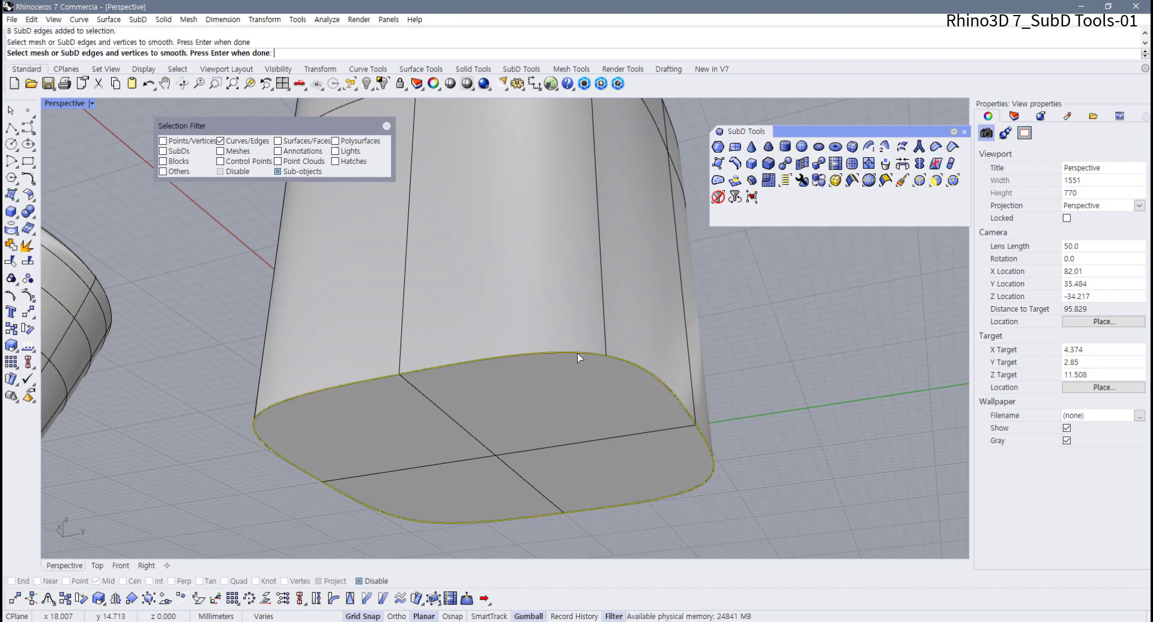
pyautogui.press('Return')
pyautogui.moveTo(578, 353); pyautogui.dragTo(604, 358, button='right')
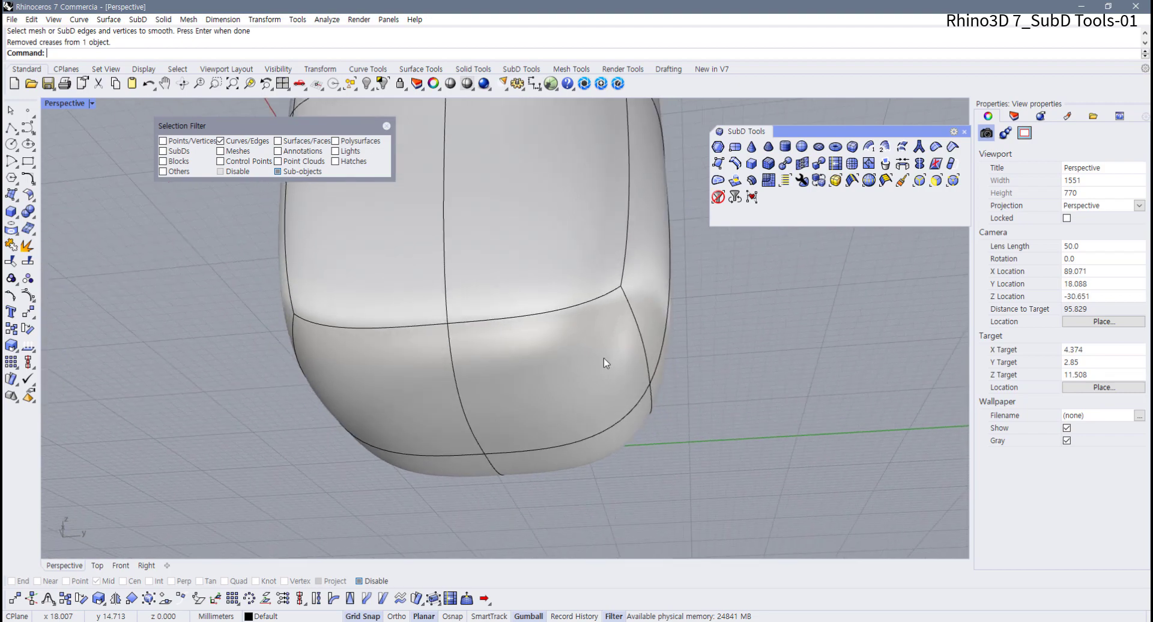
# - Try to crease only the bottom edges of individual sides of the box, and undo the crease
pyautogui.click(954, 148)
pyautogui.click(517, 325)
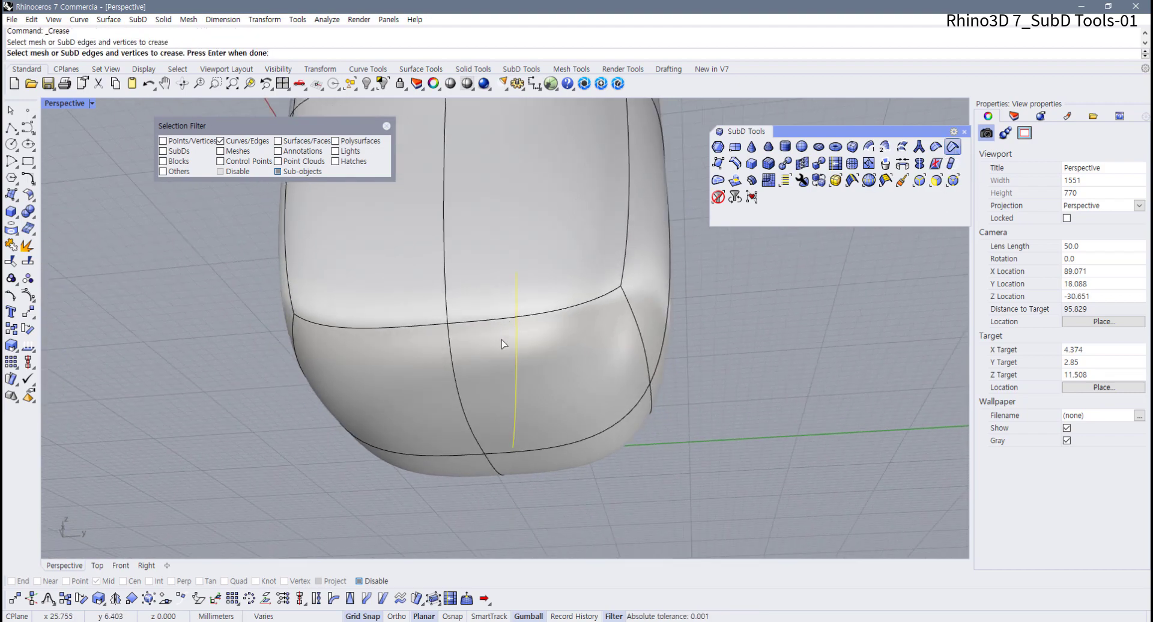
pyautogui.press('Return')
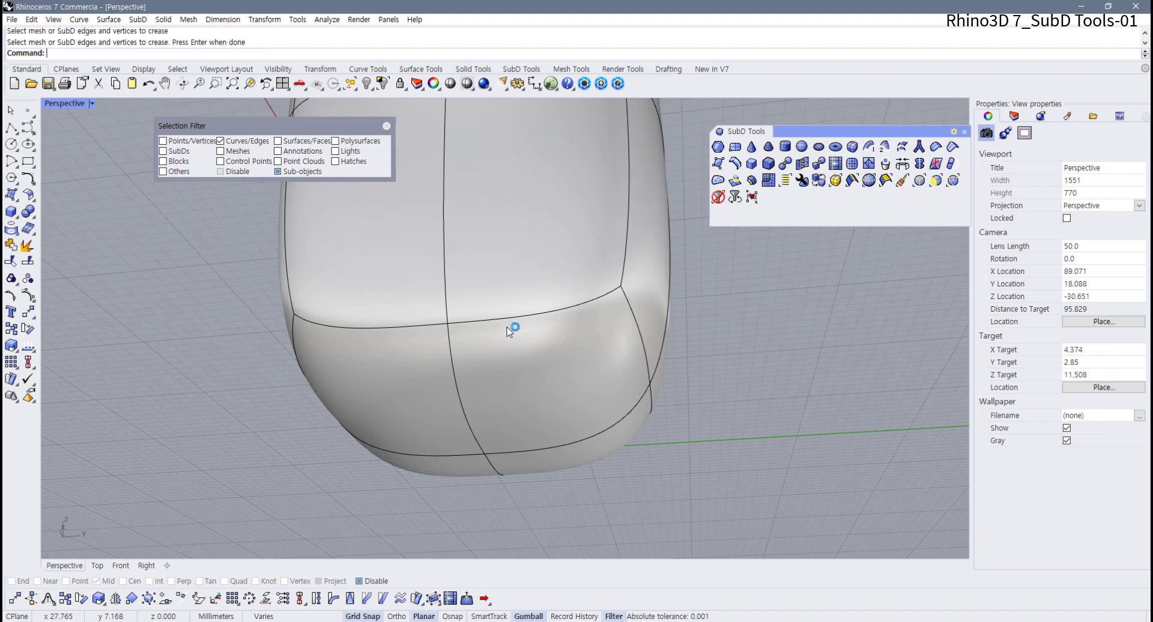
pyautogui.press('Return')
pyautogui.click(436, 326)
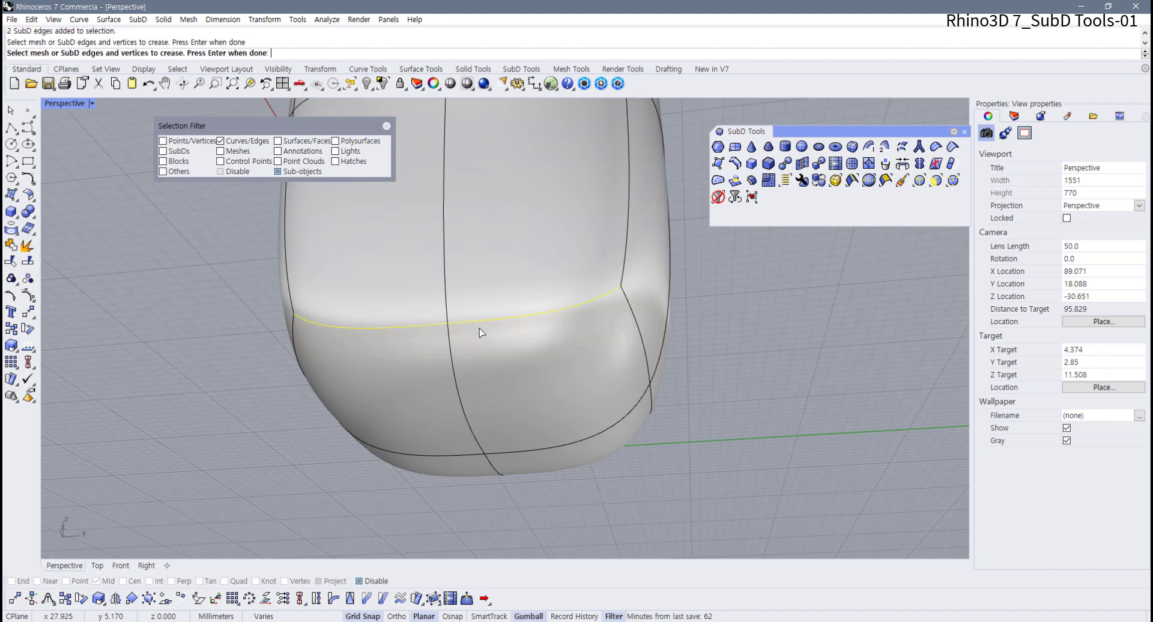
pyautogui.moveTo(481, 334); pyautogui.dragTo(541, 257, button='right')
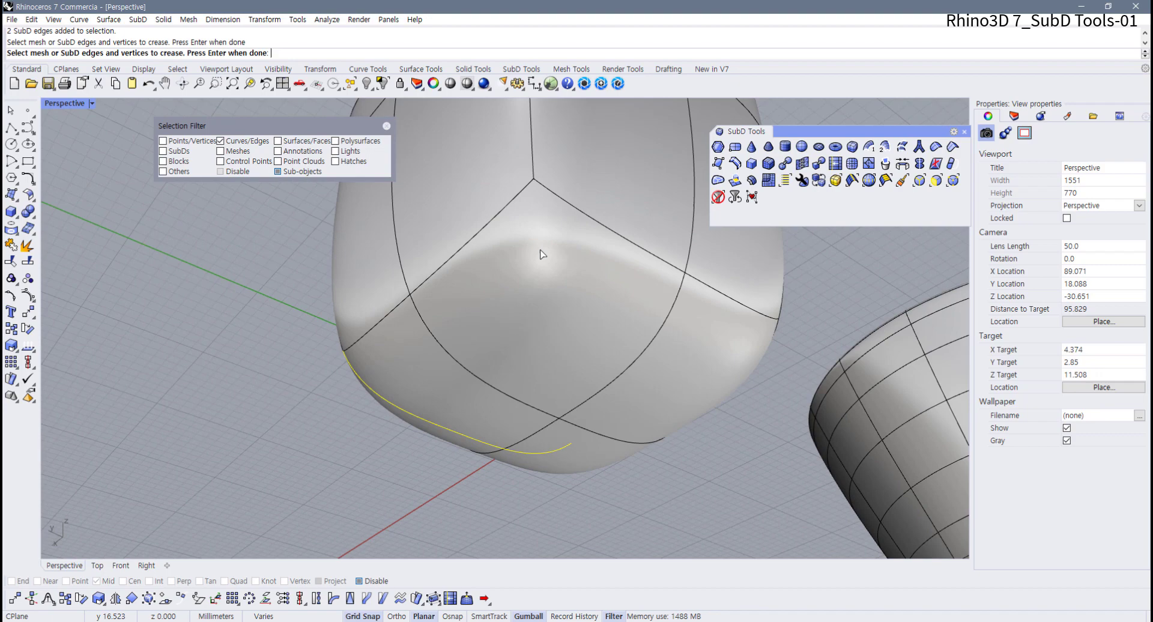
pyautogui.click(625, 241)
pyautogui.click(728, 298)
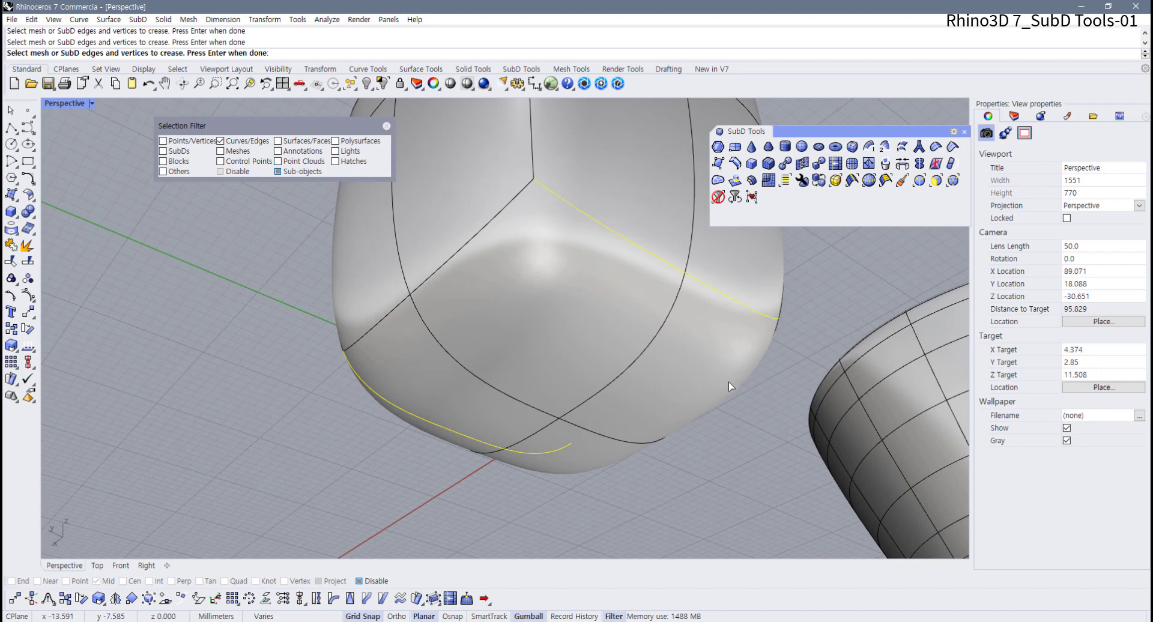
pyautogui.press('Return')
pyautogui.moveTo(622, 430); pyautogui.dragTo(740, 517, button='right')
pyautogui.hotkey('ctrl', 'z')
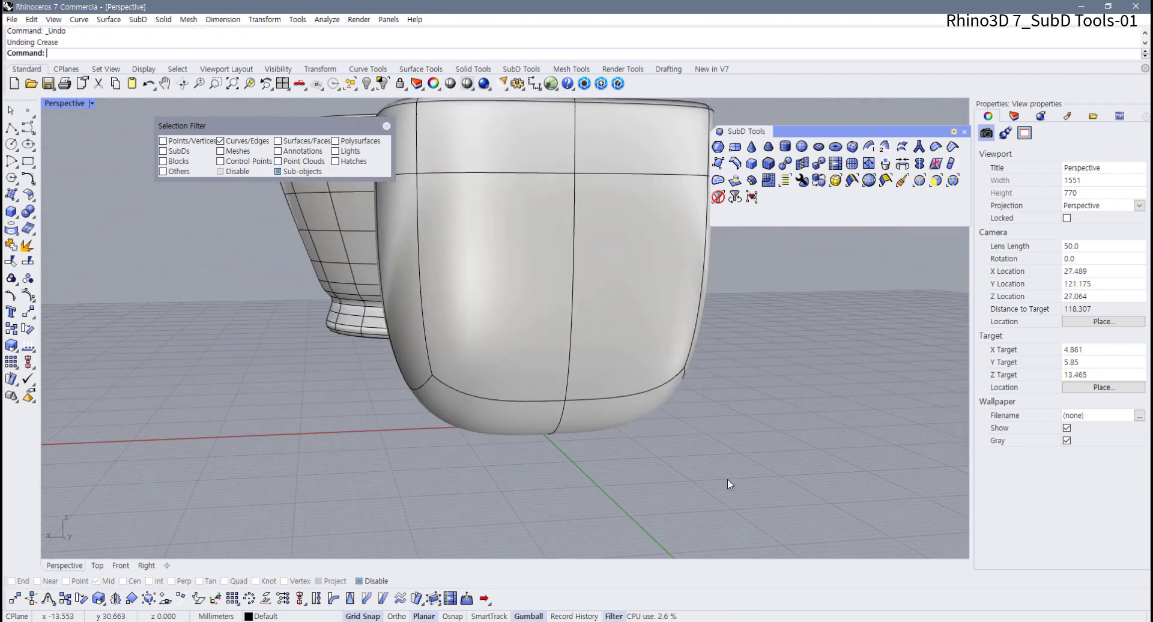
# - In flat display, bevel the bottom edges on all four sides of the box narrowly, with 1 segment, absolute offset, straightness 1 and creases kept
pyautogui.moveTo(697, 450); pyautogui.dragTo(551, 416, button='right')
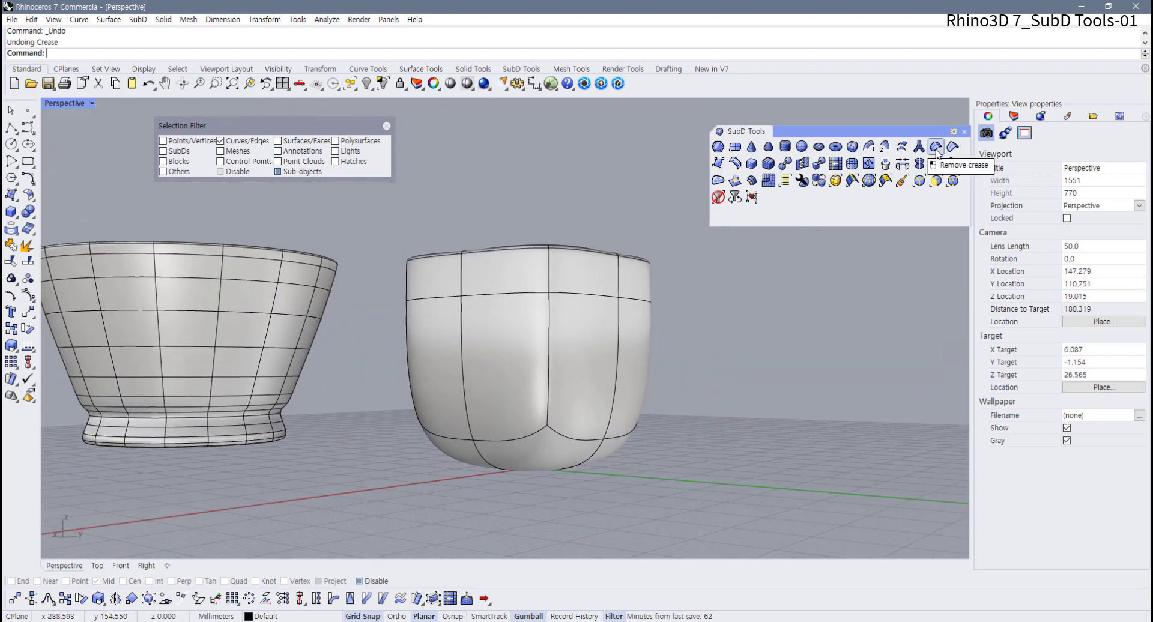
pyautogui.moveTo(592, 470); pyautogui.dragTo(646, 355, button='right')
pyautogui.press('Tab')
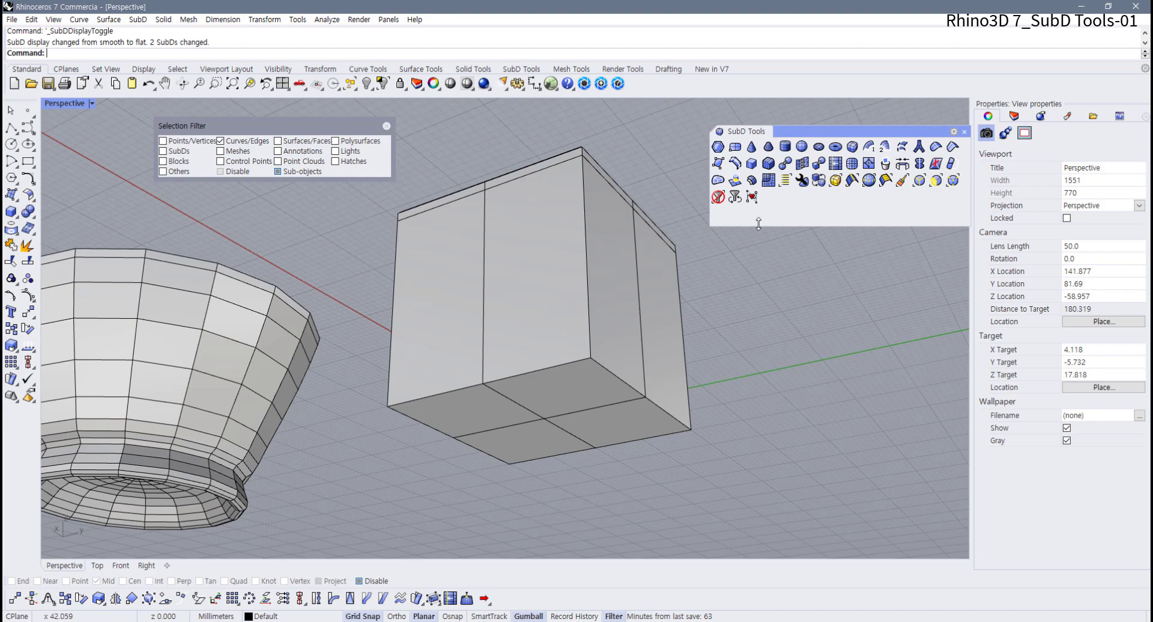
pyautogui.click(768, 164)
pyautogui.click(607, 369)
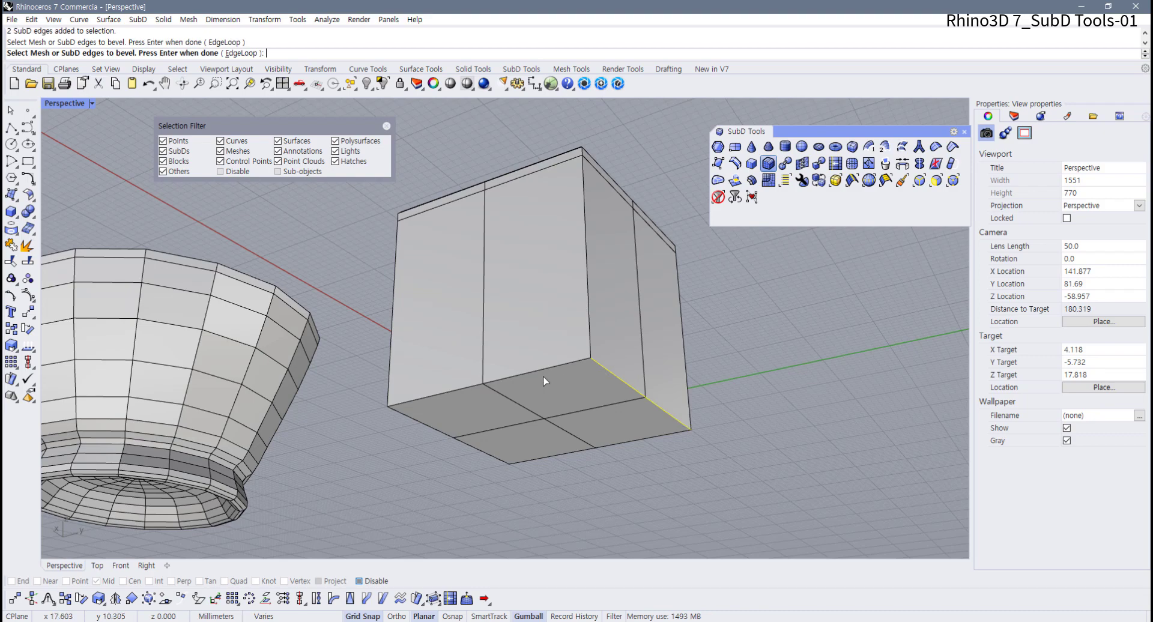
pyautogui.click(539, 370)
pyautogui.click(465, 449)
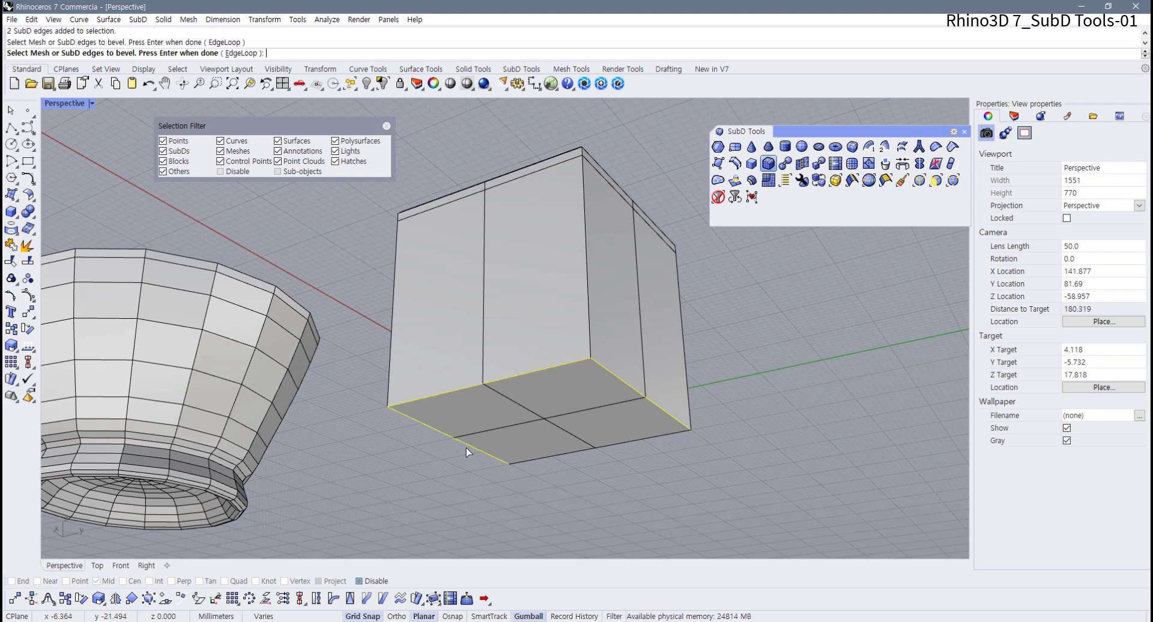
pyautogui.click(561, 455)
pyautogui.press('Return')
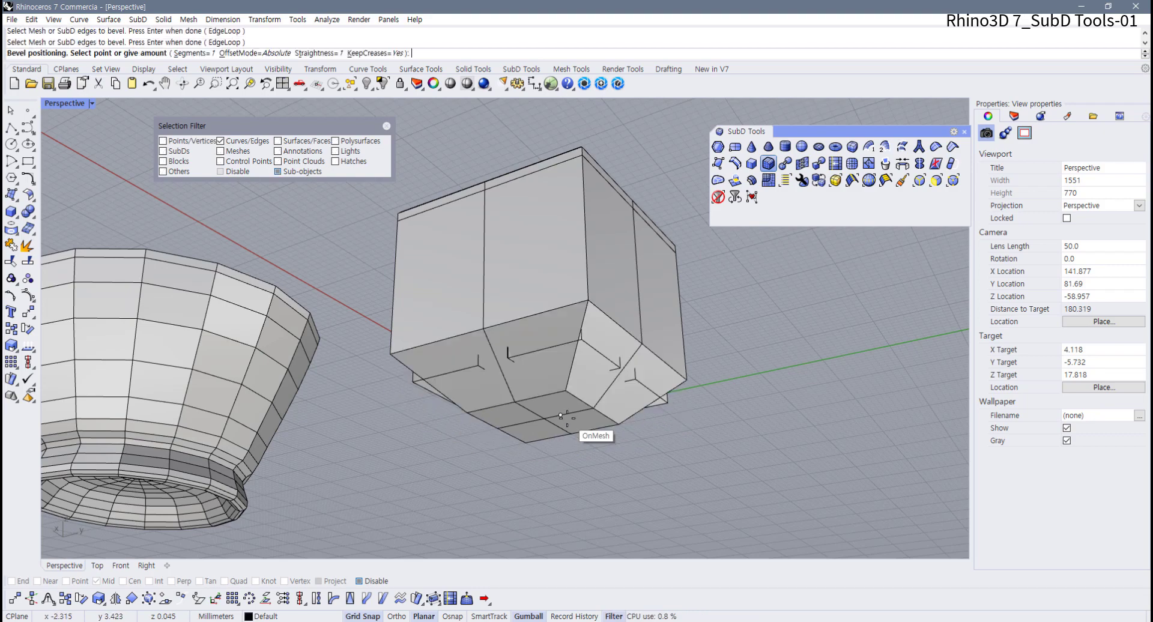
pyautogui.moveTo(585, 463); pyautogui.dragTo(543, 459, button='right')
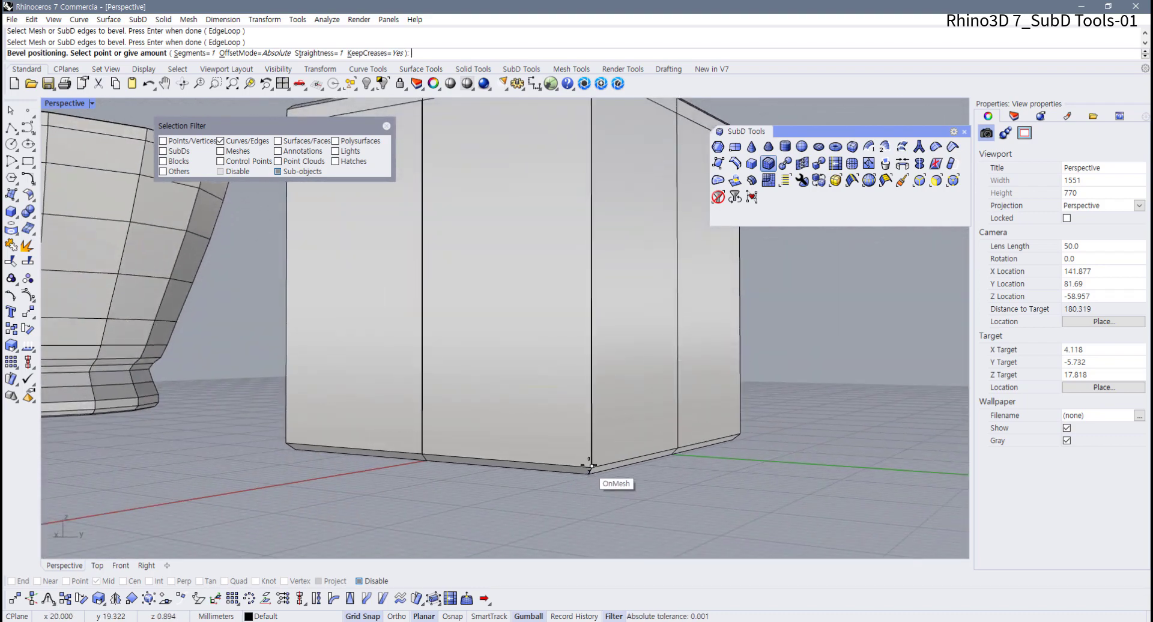
pyautogui.click(590, 466)
# - Return the SubDs to smooth display and check the beveled base together with the box's top
pyautogui.moveTo(713, 478); pyautogui.dragTo(681, 496, button='right')
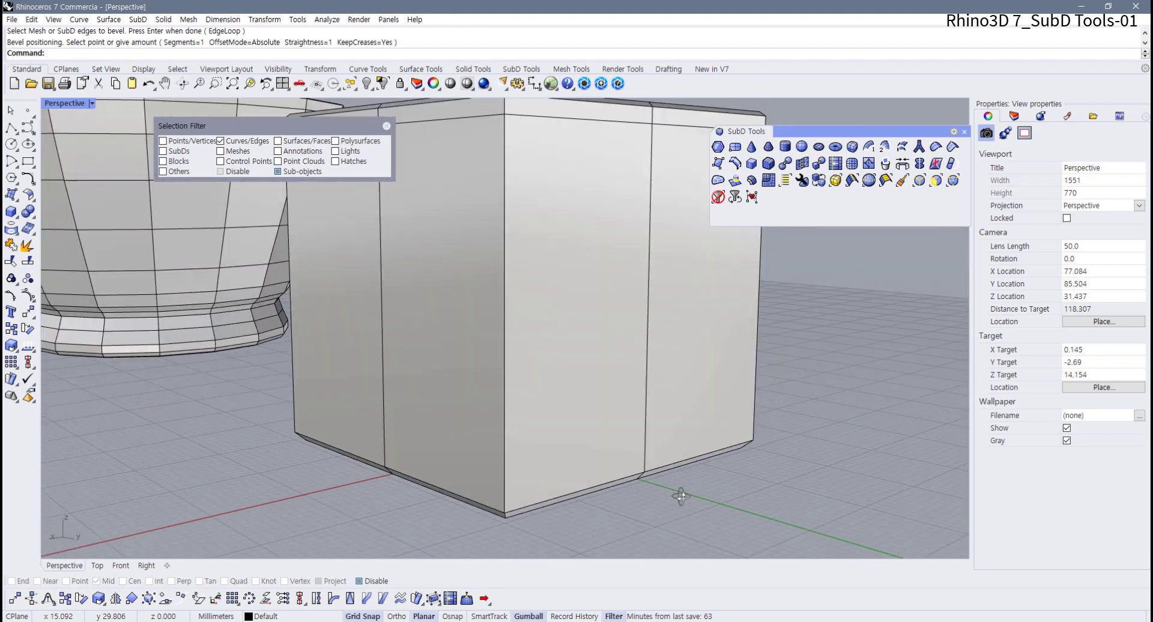
pyautogui.press('Tab')
pyautogui.moveTo(589, 479); pyautogui.dragTo(547, 415, button='right')
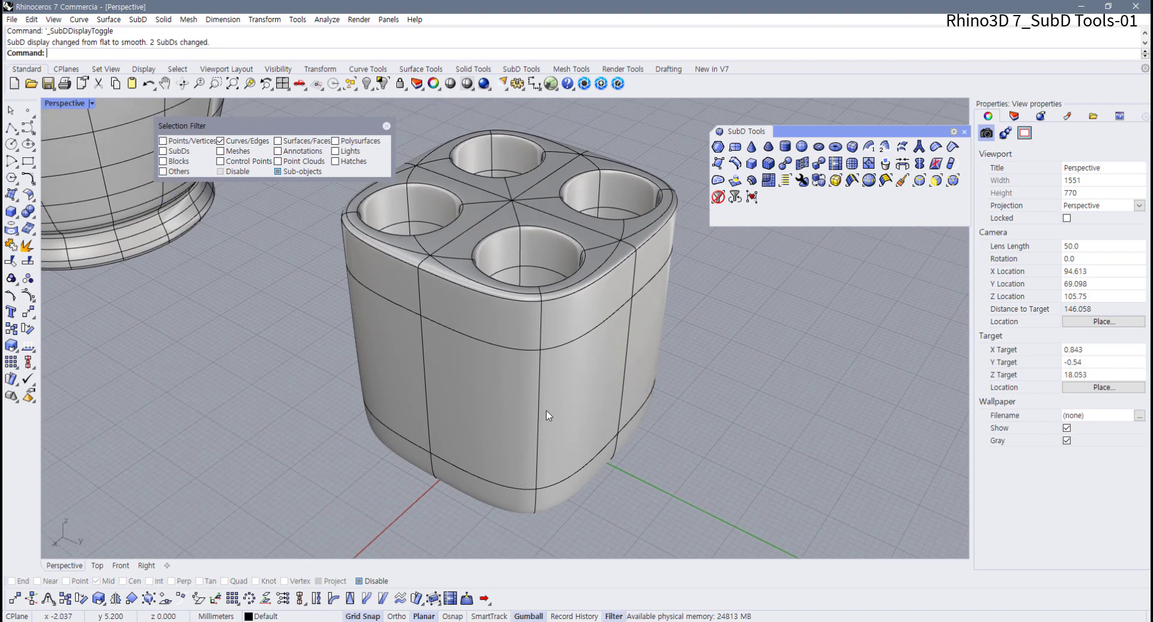
# - Try to crease the complete vertical edge loop at the front corner of the box
pyautogui.click(953, 147)
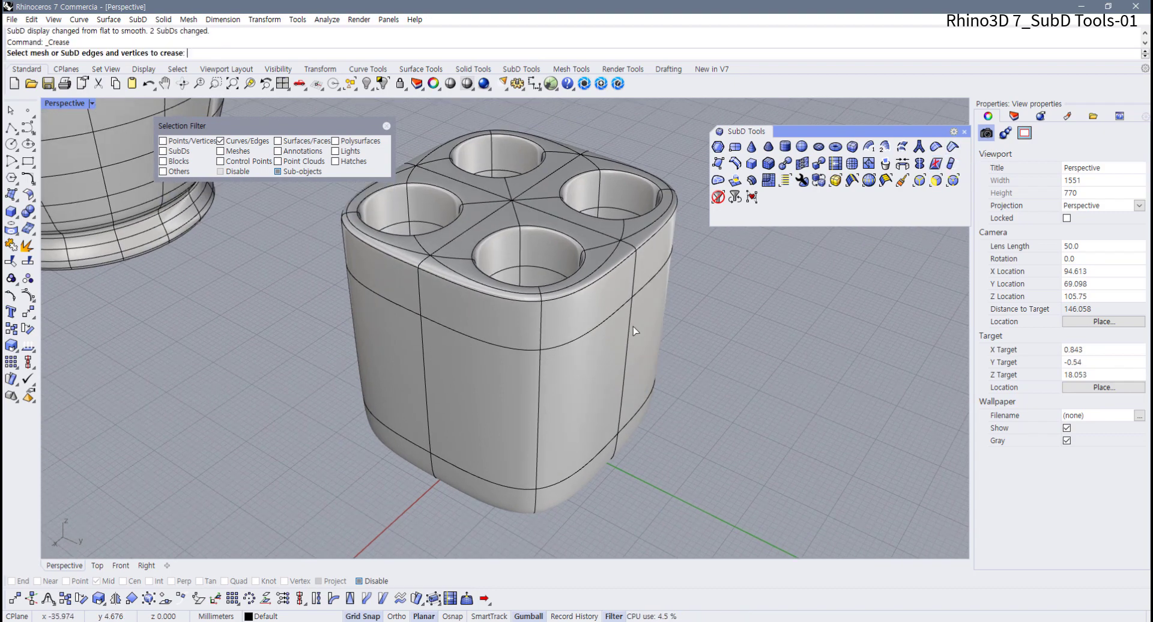
pyautogui.doubleClick(544, 376)
pyautogui.moveTo(327, 382); pyautogui.dragTo(434, 370, button='right')
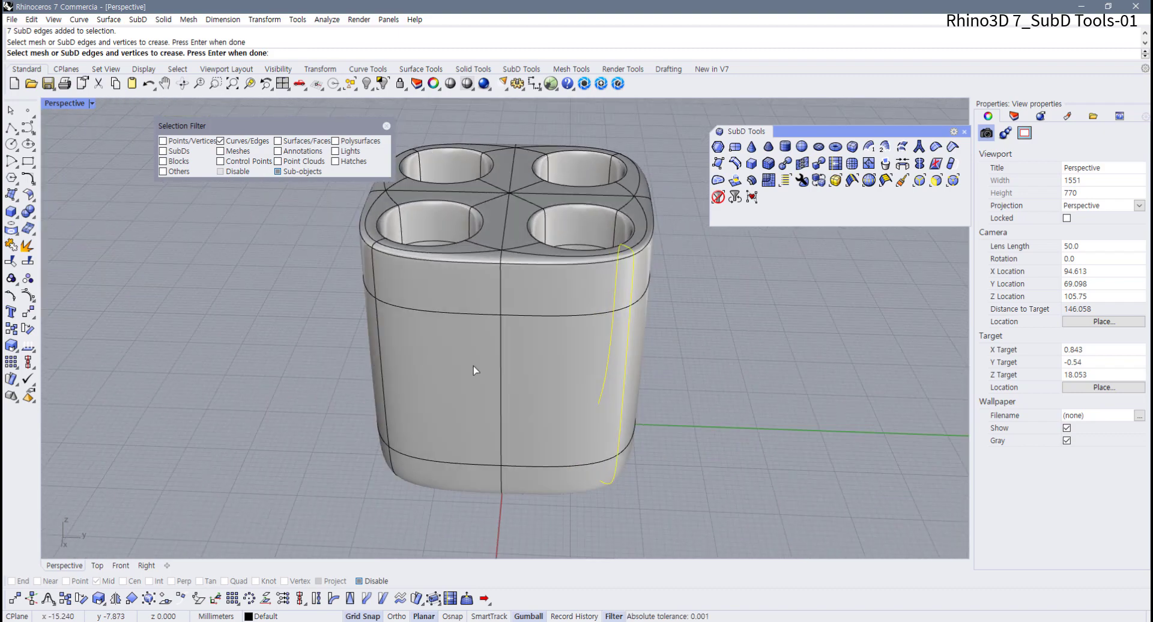
pyautogui.press('Return')
# - Crease the vertical corner edges of the box, only on the segments between the upper and lower edge loops
pyautogui.moveTo(585, 370); pyautogui.dragTo(433, 381, button='right')
pyautogui.press('Return')
pyautogui.click(449, 362)
pyautogui.click(453, 374)
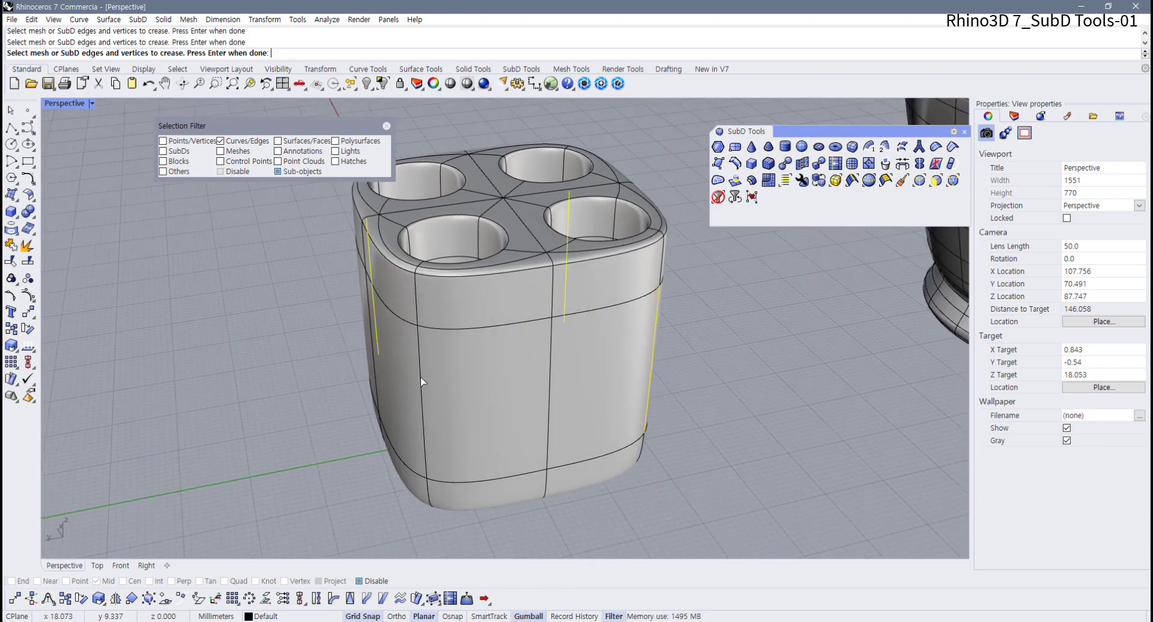
pyautogui.rightClick(347, 401)
pyautogui.moveTo(343, 399); pyautogui.dragTo(569, 406, button='right')
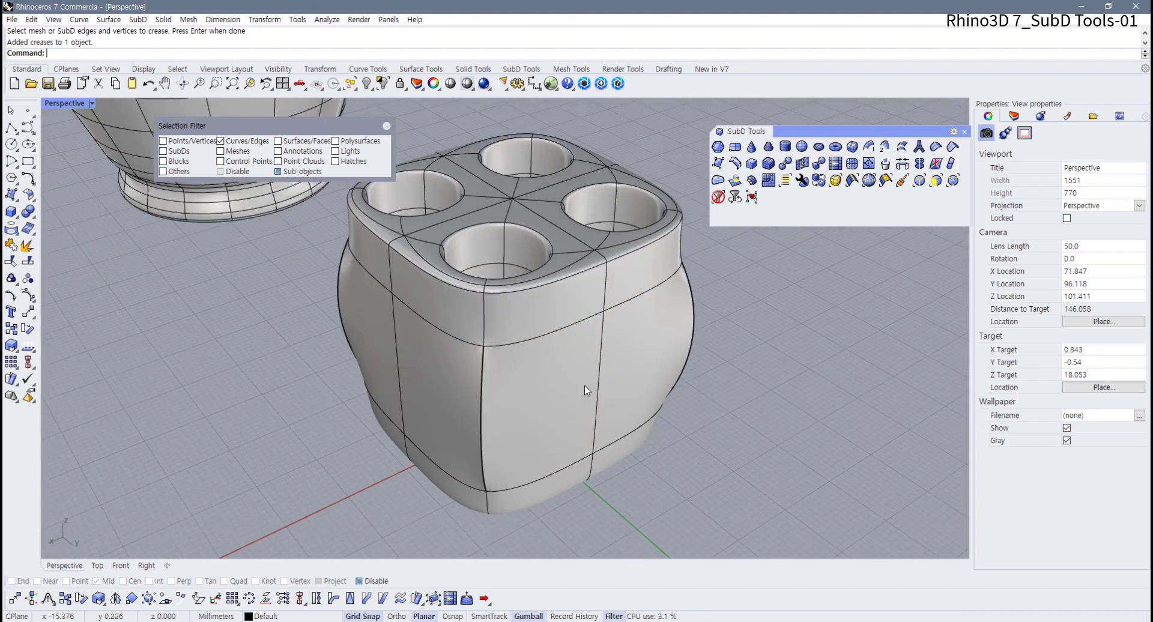
# - Examine the creased corner edge in rendered display, including a close-up of where it fades out near the base
pyautogui.hotkey('ctrl', 'alt', 'r')
pyautogui.moveTo(587, 391); pyautogui.dragTo(538, 346, button='right')
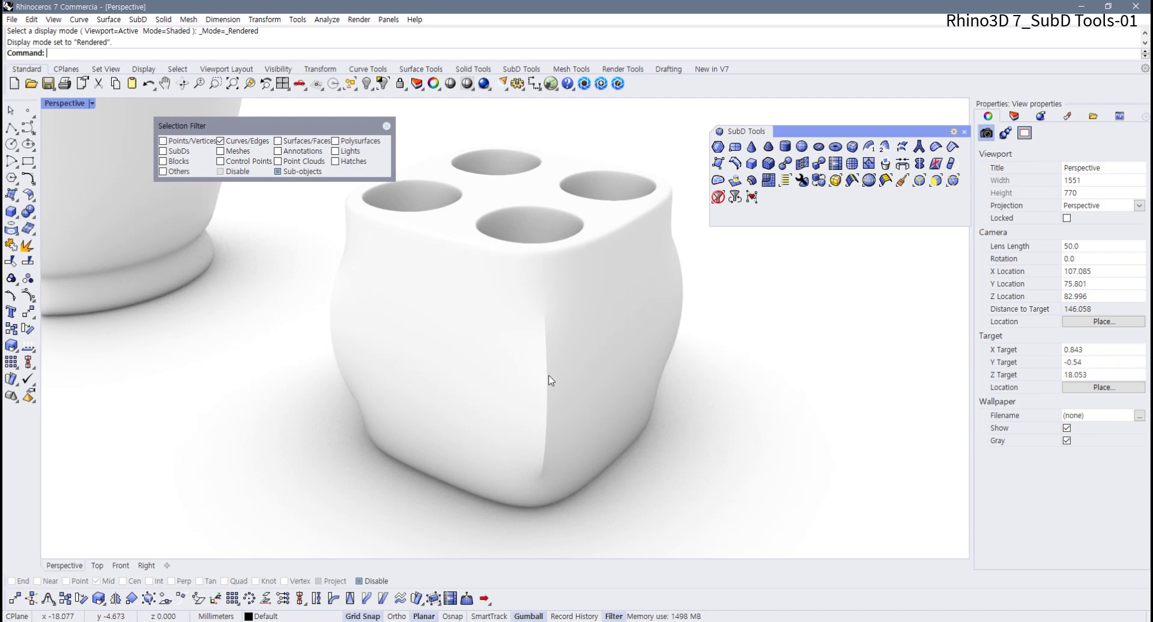
pyautogui.moveTo(541, 405); pyautogui.dragTo(542, 363, button='right')
pyautogui.scroll(6, 542, 380)
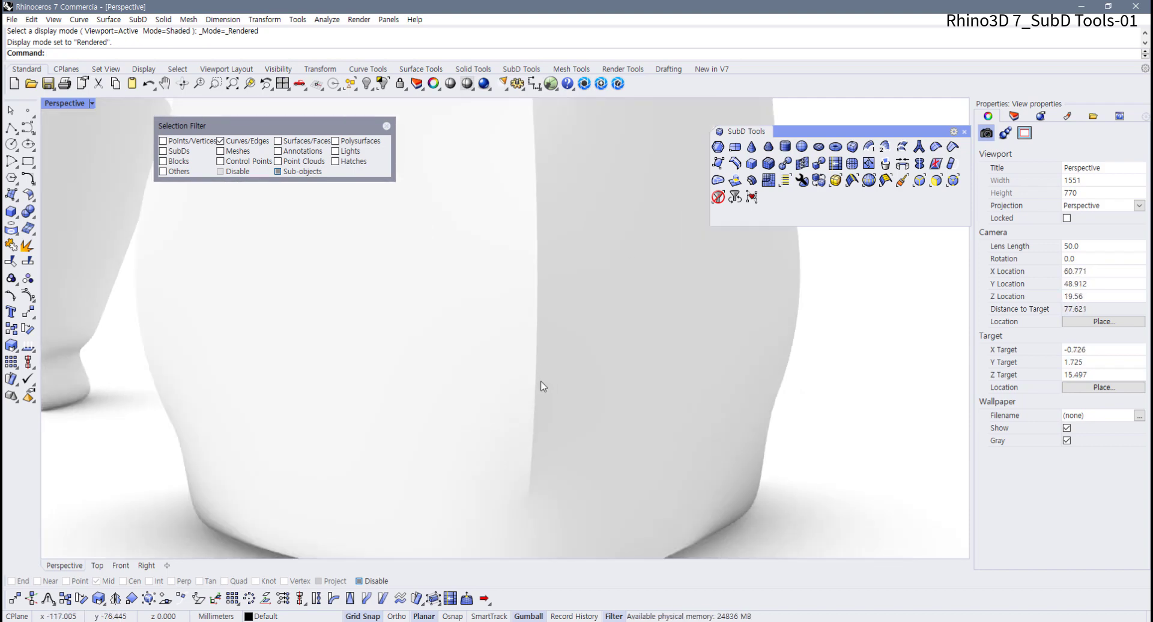
pyautogui.moveTo(527, 422); pyautogui.dragTo(524, 403, button='right')
pyautogui.scroll(5, 532, 399)
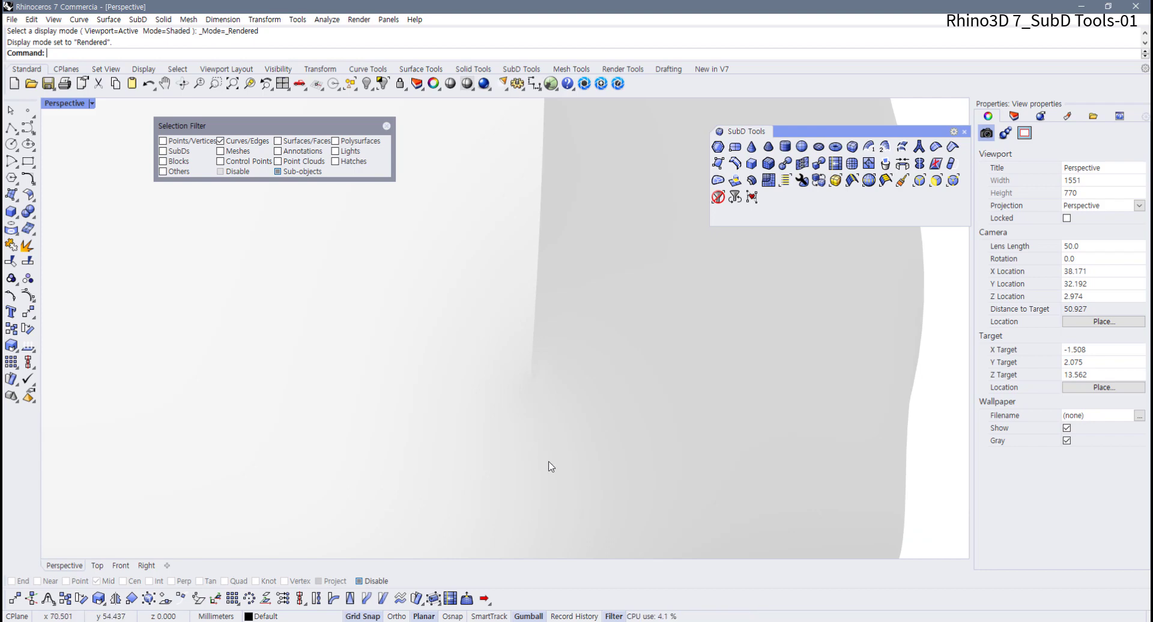
pyautogui.scroll(-4, 499, 381)
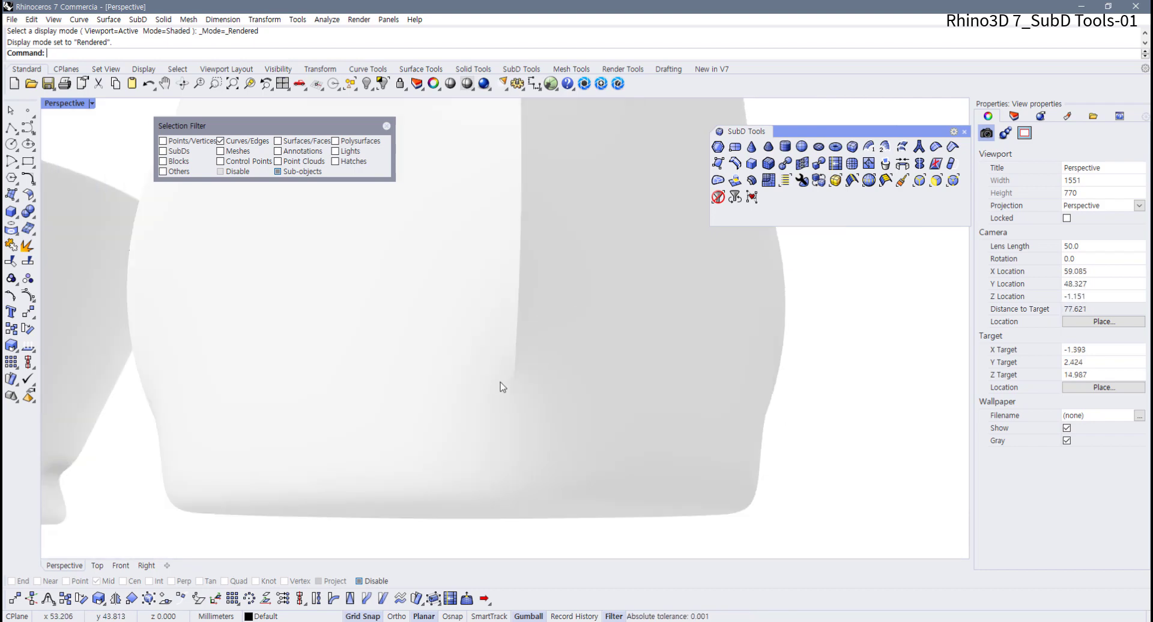
pyautogui.scroll(-4, 503, 385)
pyautogui.moveTo(504, 386); pyautogui.dragTo(510, 434, button='right')
# - Compare the creased box repeatedly in shaded and rendered display, ending in shaded display
pyautogui.hotkey('ctrl', 'alt', 's')
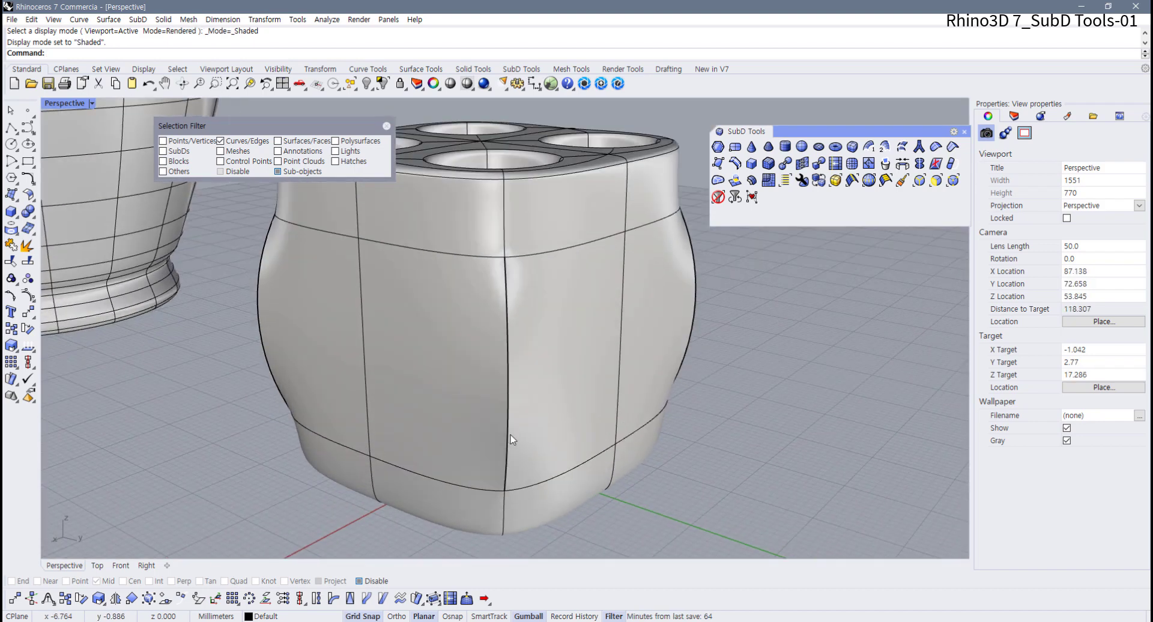
pyautogui.hotkey('ctrl', 'alt', 'r')
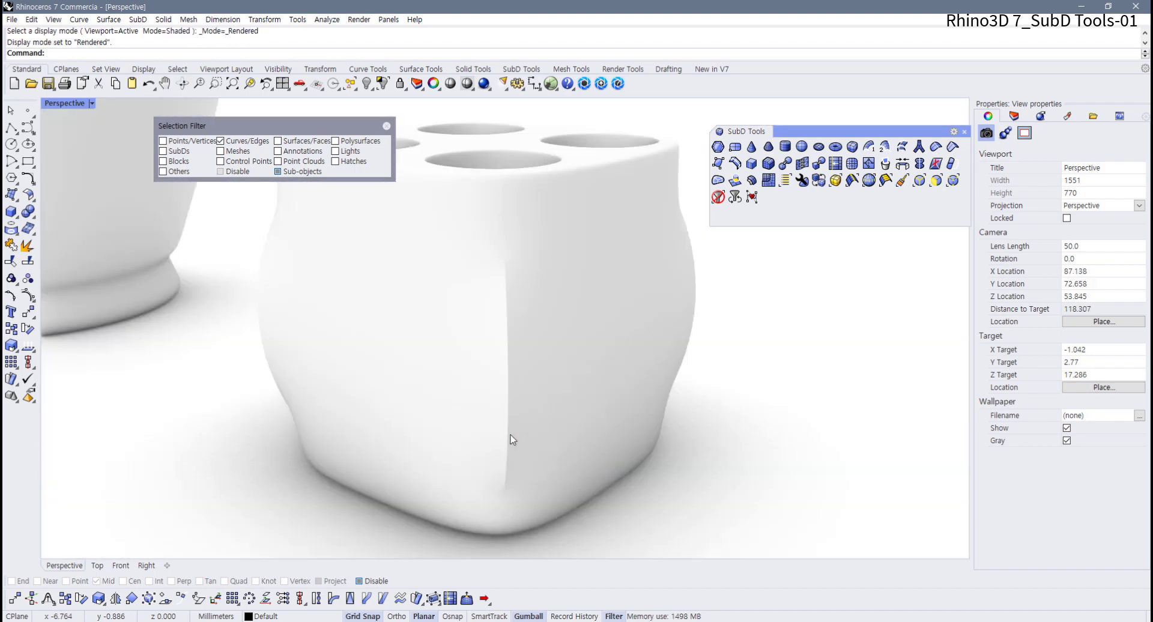
pyautogui.hotkey('ctrl', 'alt', 's')
pyautogui.hotkey('ctrl', 'alt', 'r')
pyautogui.hotkey('ctrl', 'alt', 's')
pyautogui.hotkey('ctrl', 'alt', 'r')
pyautogui.hotkey('ctrl', 'alt', 's')
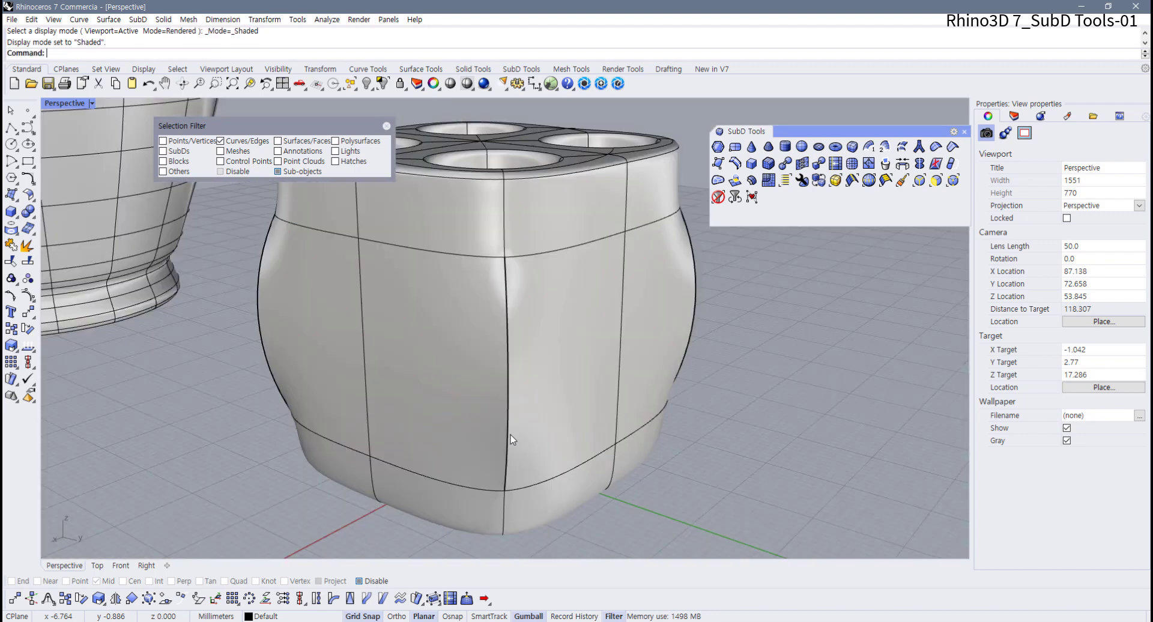
pyautogui.hotkey('ctrl', 'alt', 'r')
pyautogui.hotkey('ctrl', 'alt', 's')
pyautogui.scroll(-3, 510, 435)
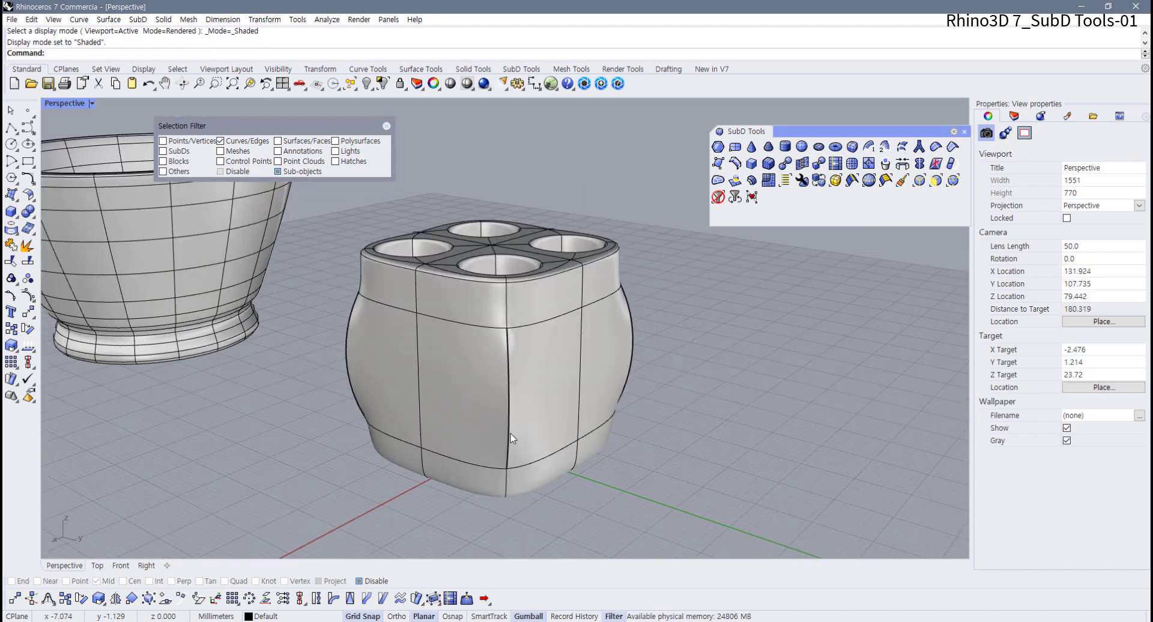
pyautogui.moveTo(510, 434); pyautogui.dragTo(501, 439, button='right')
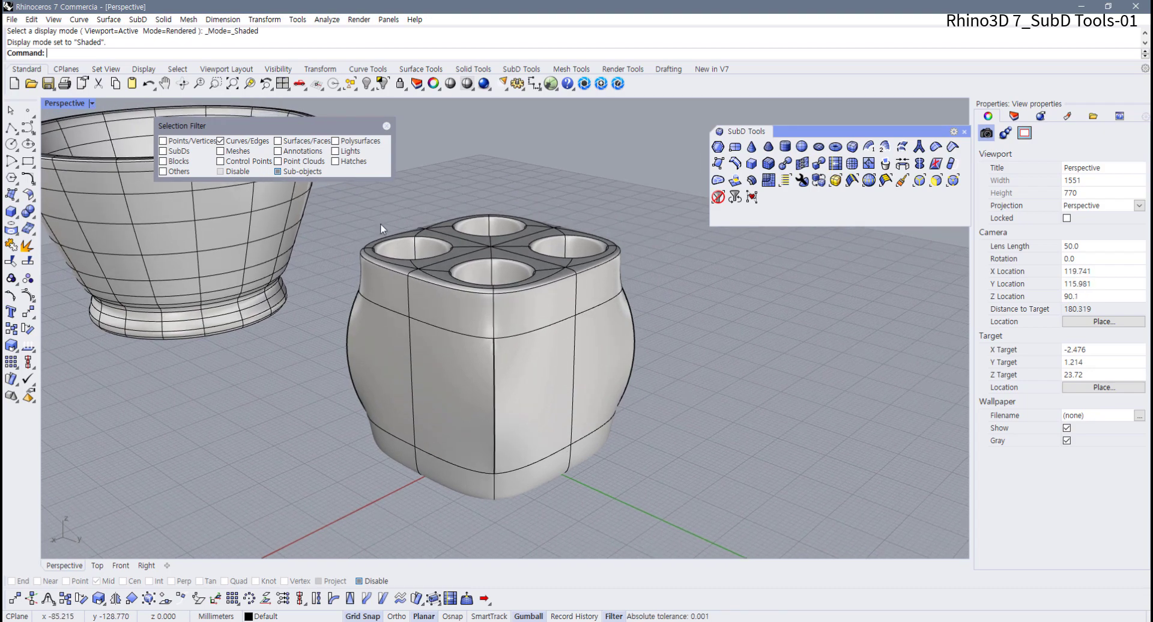
# - Close the Selection Filter and reframe the creased box in the perspective view
pyautogui.click(388, 128)
pyautogui.keyDown('shift'); pyautogui.moveTo(474, 263); pyautogui.dragTo(460, 265, button='right'); pyautogui.keyUp('shift')
pyautogui.keyDown('shift'); pyautogui.moveTo(460, 265); pyautogui.dragTo(435, 256, button='right'); pyautogui.keyUp('shift')
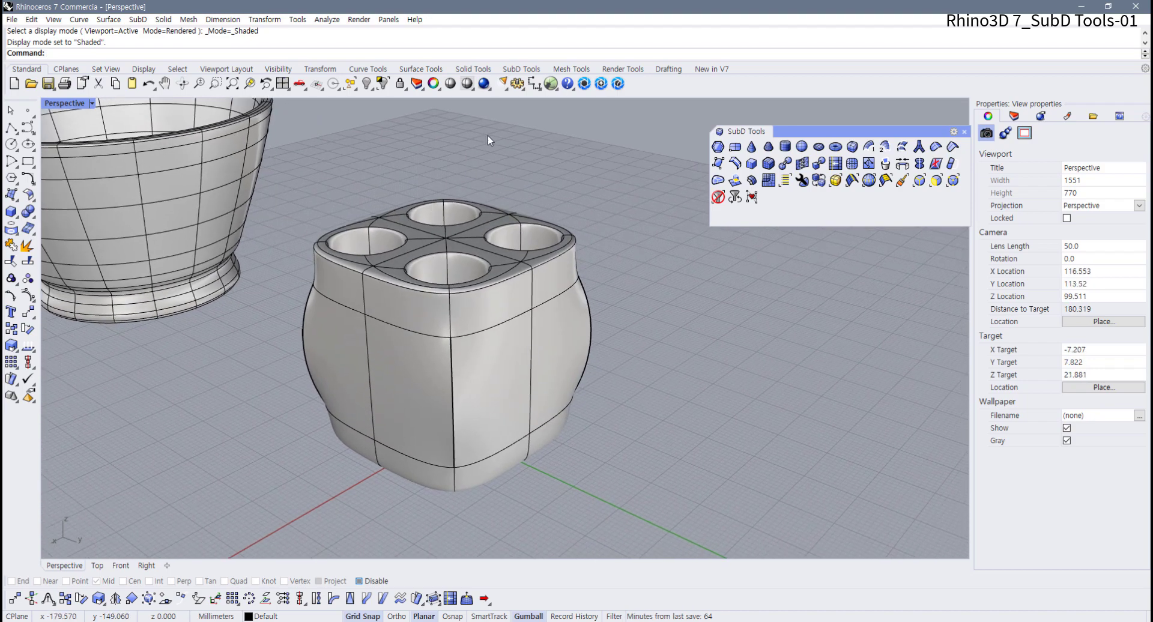
pyautogui.click(94, 105)
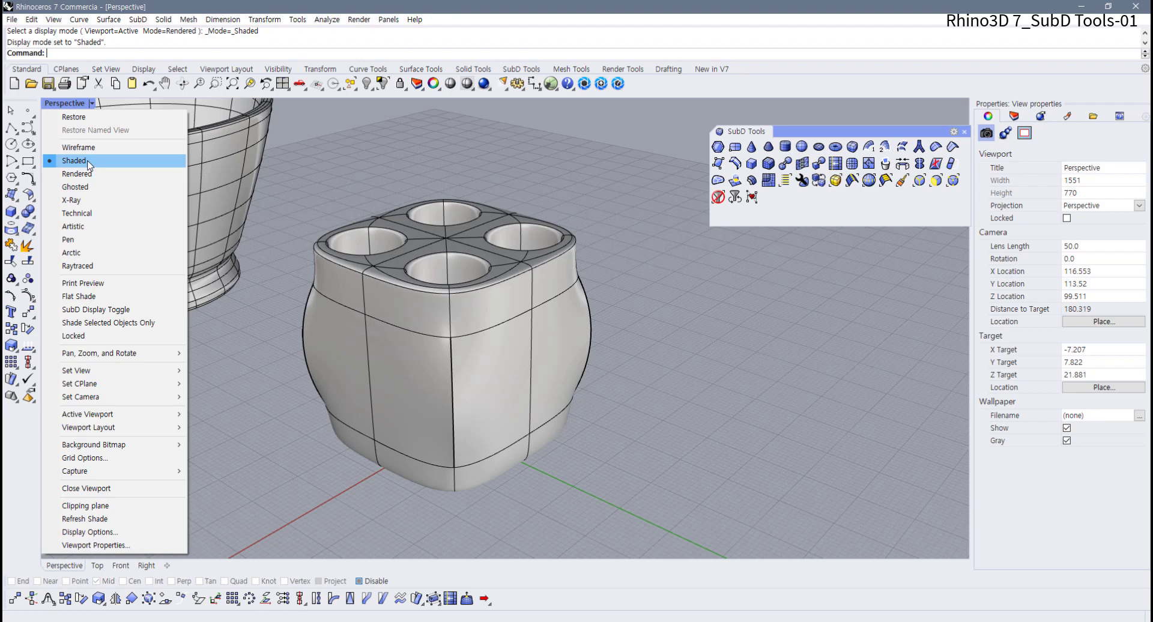
pyautogui.click(336, 135)
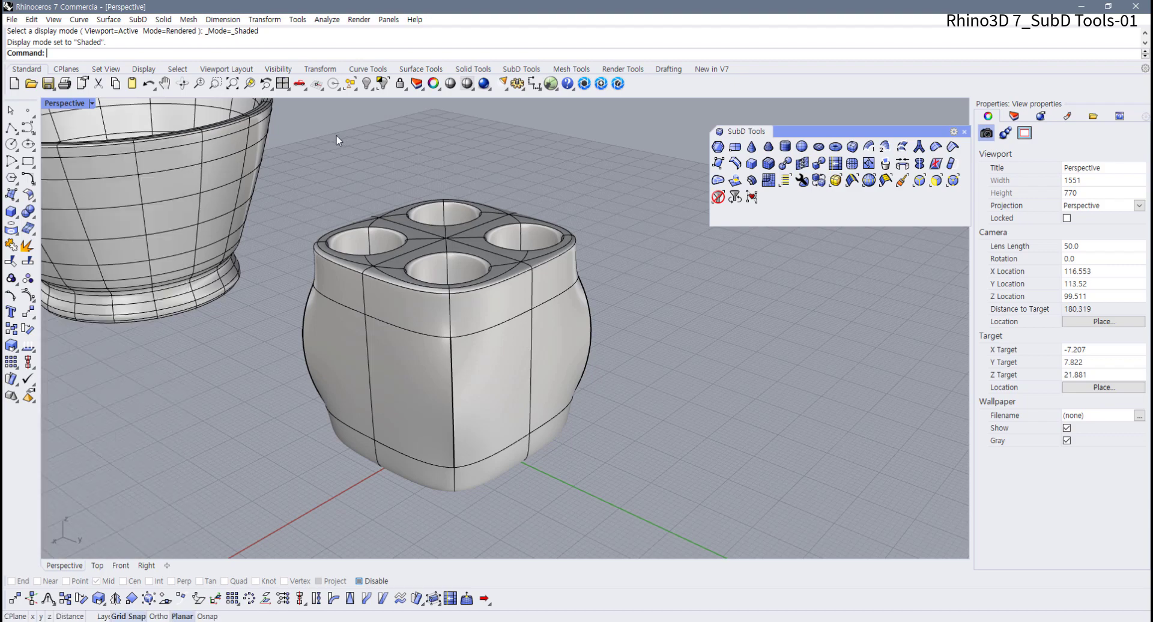
pyautogui.click(468, 90)
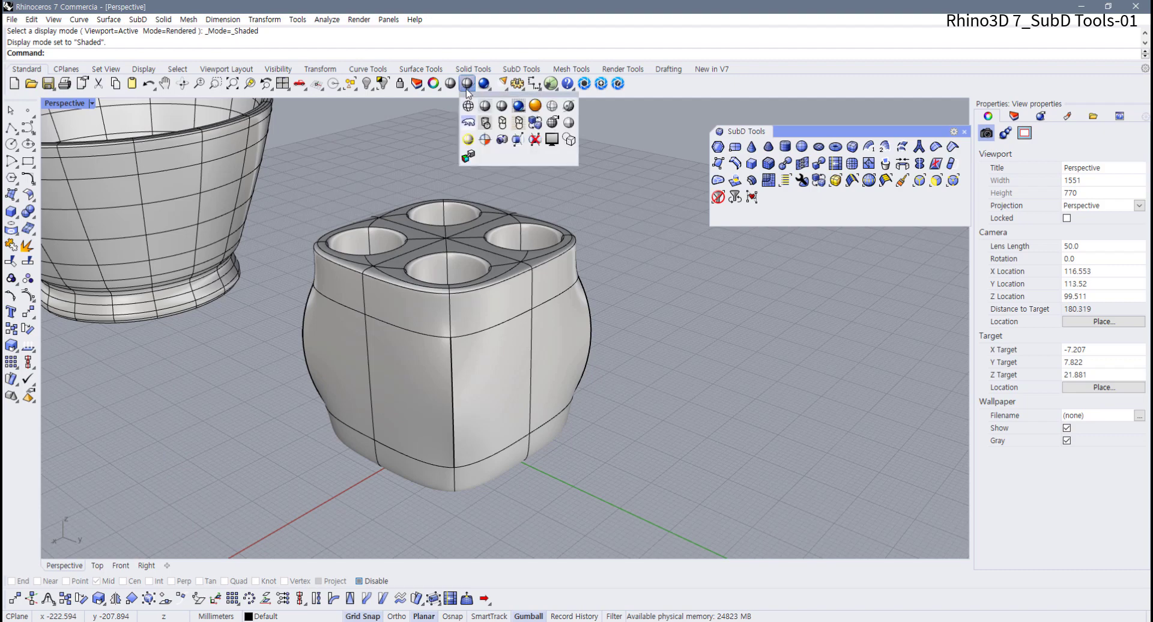
pyautogui.click(585, 207)
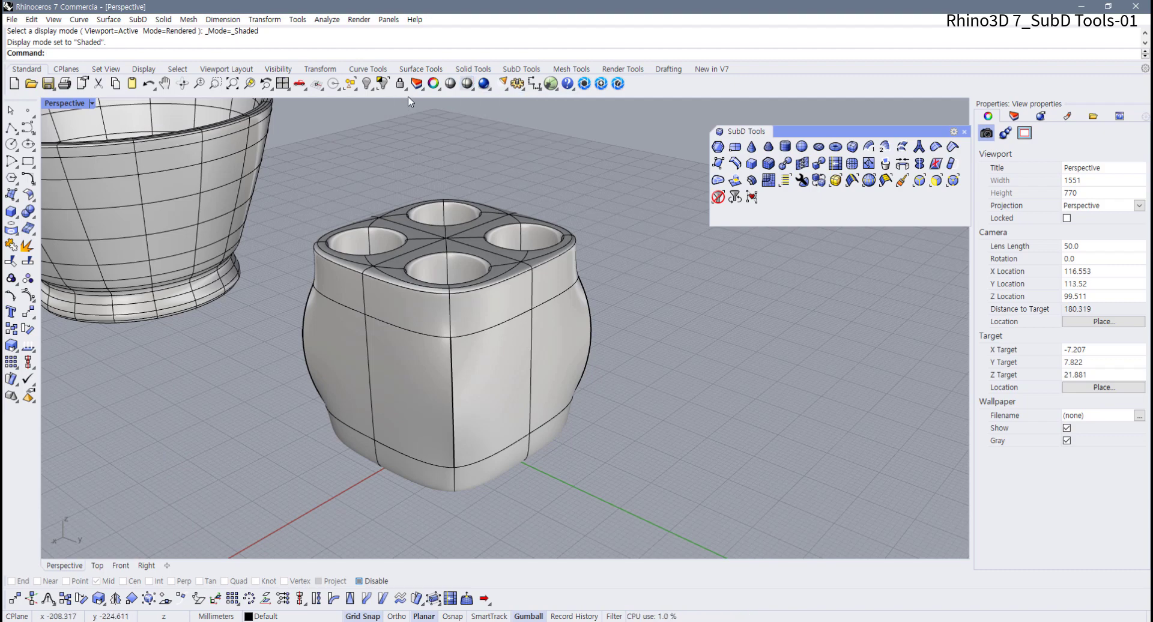
# - Float the Display toolbar over the viewport and inspect the commands behind its Shaded viewport button
pyautogui.click(467, 87)
pyautogui.moveTo(512, 106); pyautogui.dragTo(442, 127)
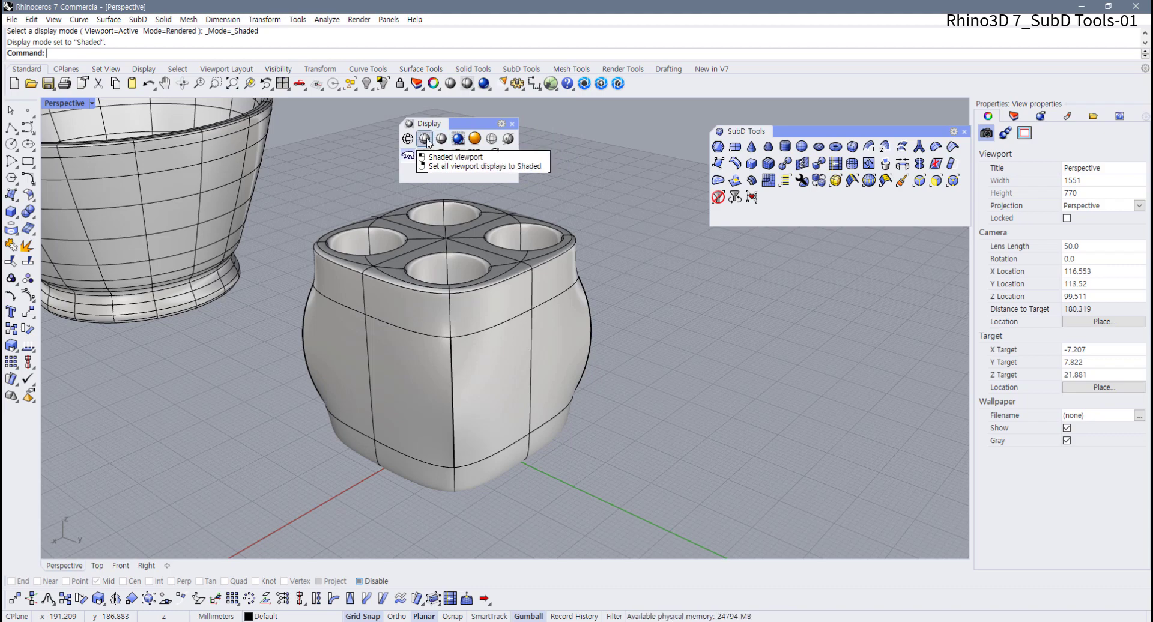
pyautogui.keyDown('shift'); pyautogui.rightClick(426, 140); pyautogui.keyUp('shift')
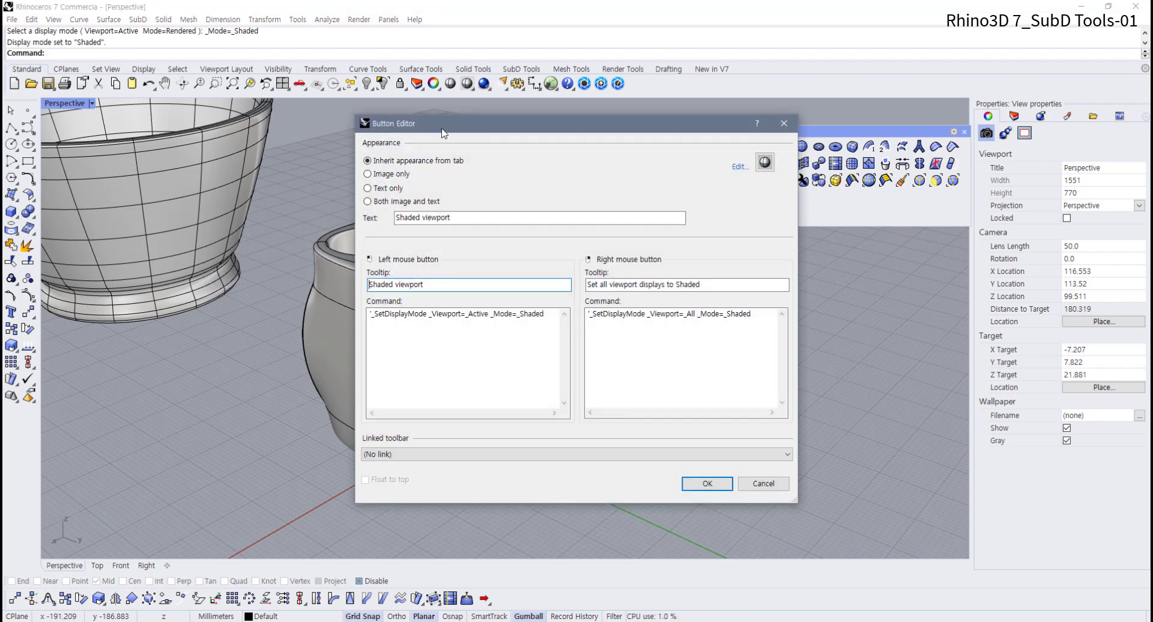
pyautogui.moveTo(442, 129); pyautogui.dragTo(442, 174)
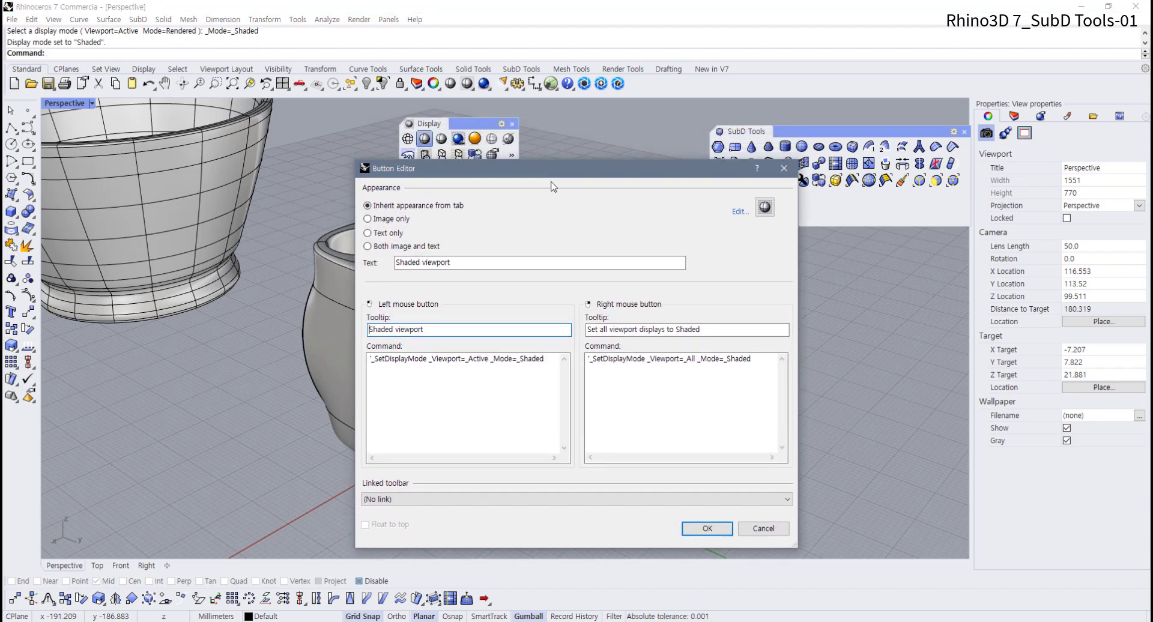
pyautogui.click(784, 168)
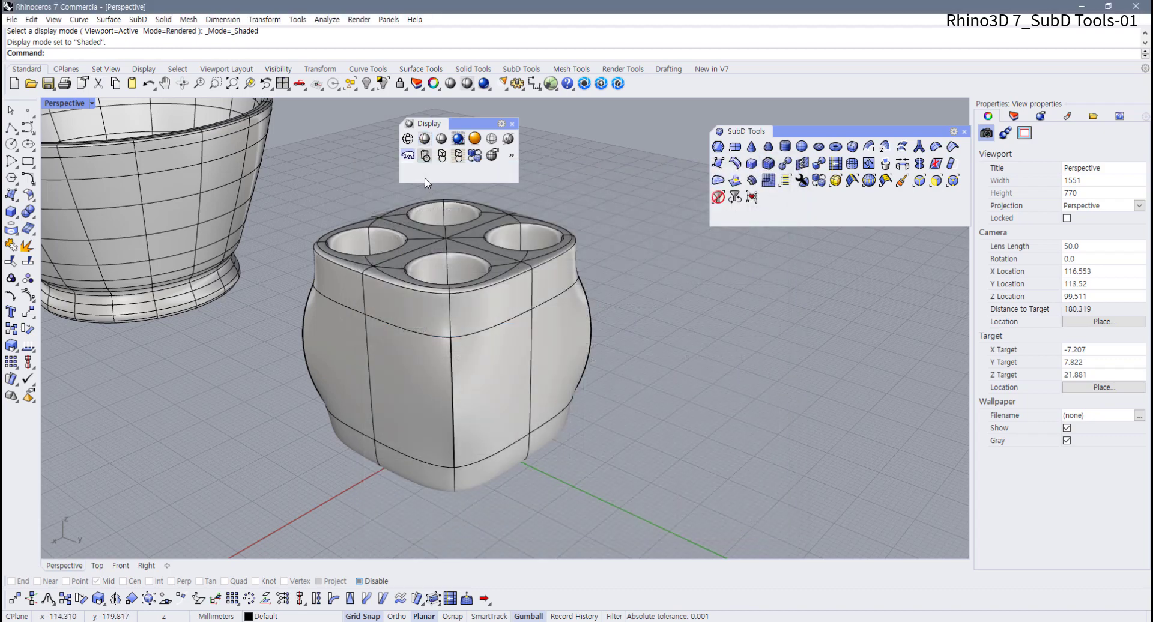
# - Copy the macro '_SetDisplayMode _Viewport=_Active _Mode=_Shaded from the Shaded viewport button's editor, leaving the button unedited
pyautogui.keyDown('shift'); pyautogui.rightClick(424, 139); pyautogui.keyUp('shift')
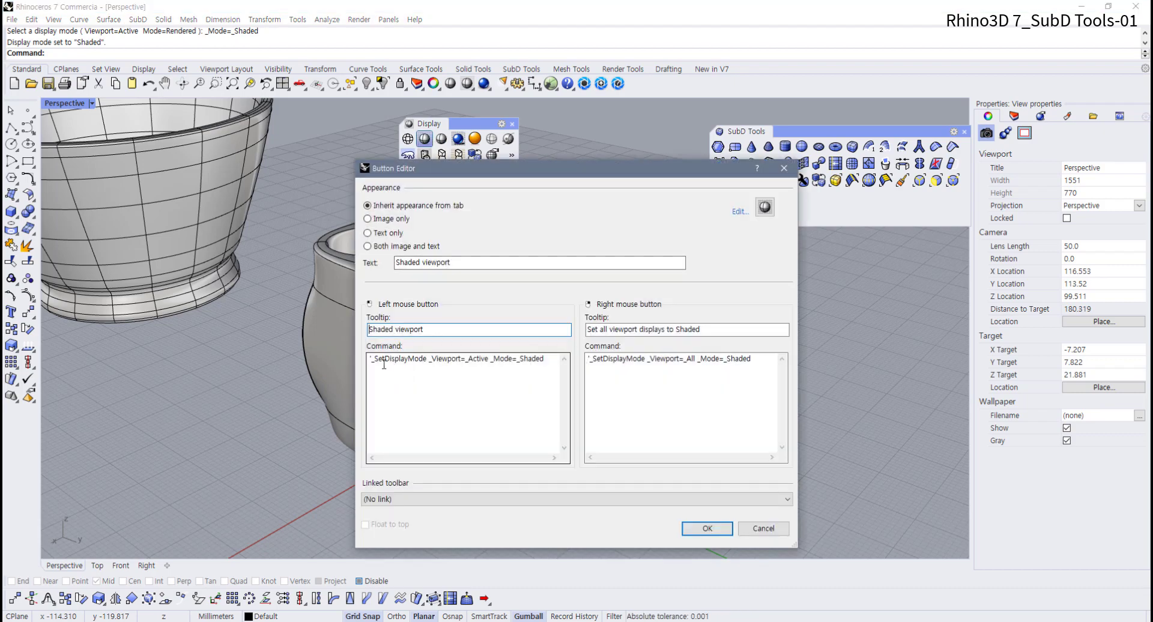
pyautogui.moveTo(551, 369); pyautogui.dragTo(365, 362)
pyautogui.hotkey('ctrl', 'c')
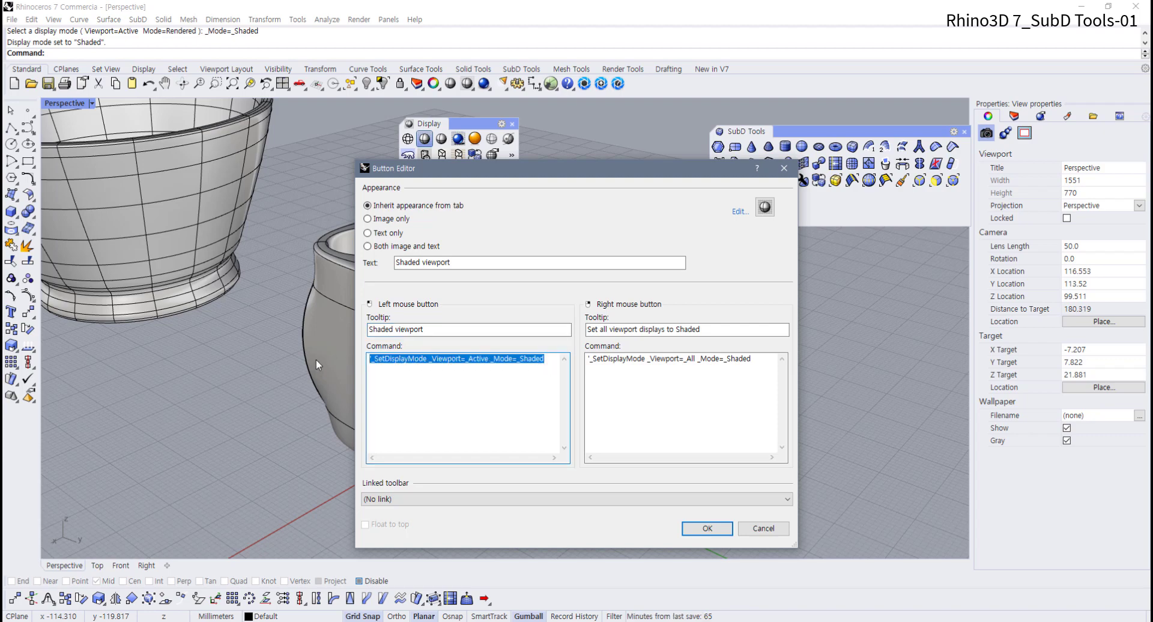
pyautogui.click(784, 534)
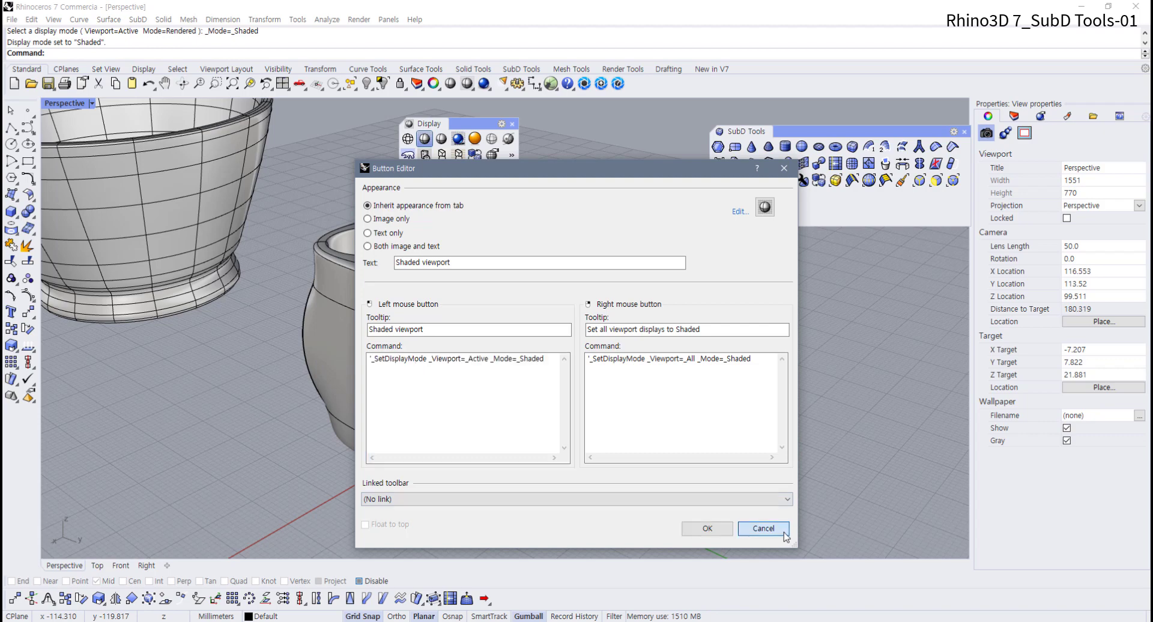
# - Assign the copied macro '_SetDisplayMode _Viewport=_Active _Mode=_Shaded to F3 in the keyboard options
pyautogui.click(518, 86)
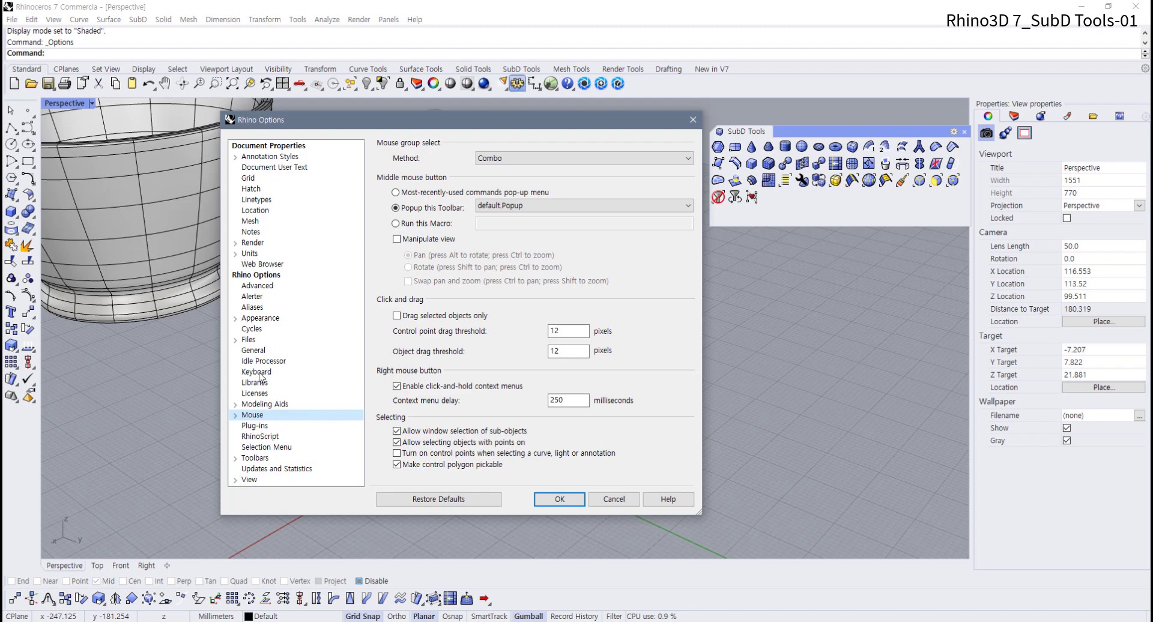
pyautogui.click(257, 372)
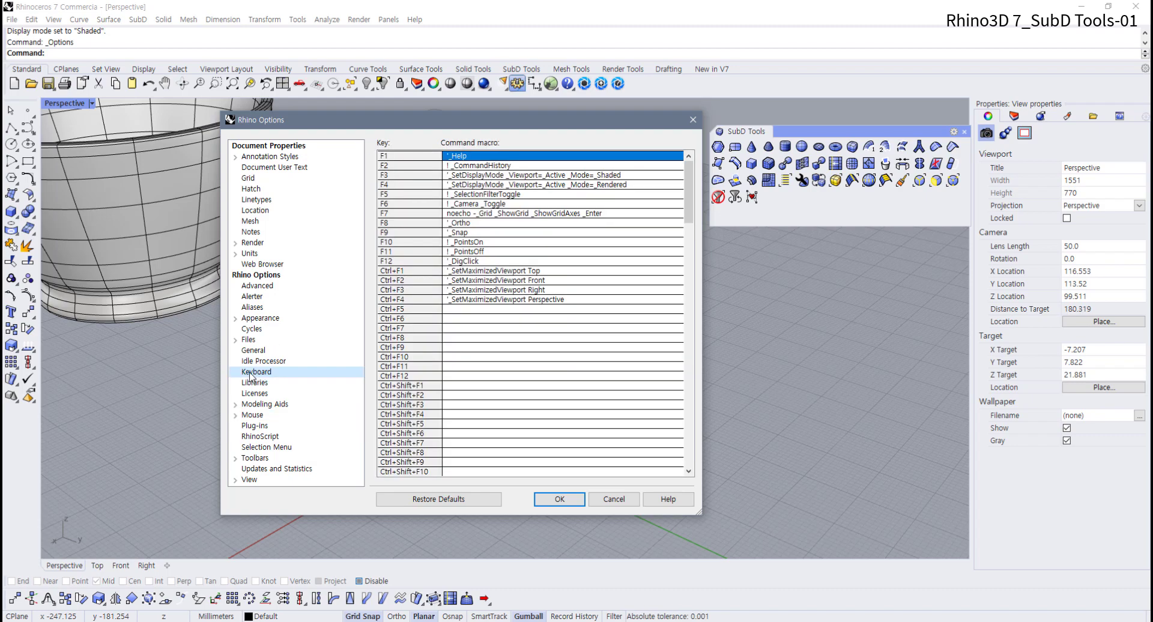
pyautogui.click(392, 176)
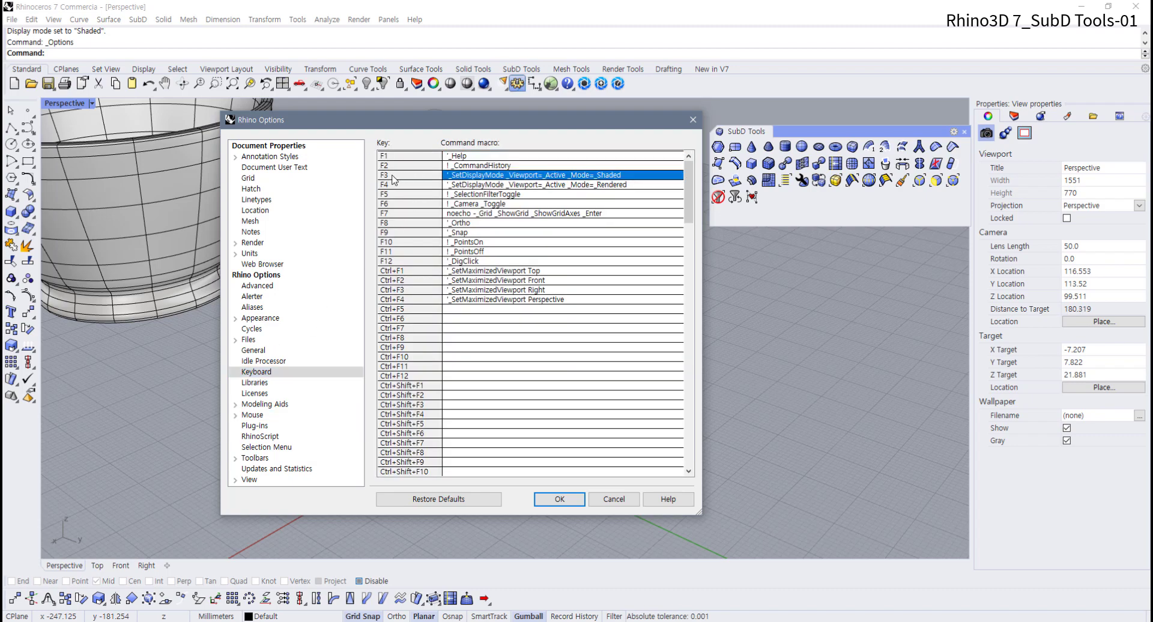
pyautogui.click(627, 176)
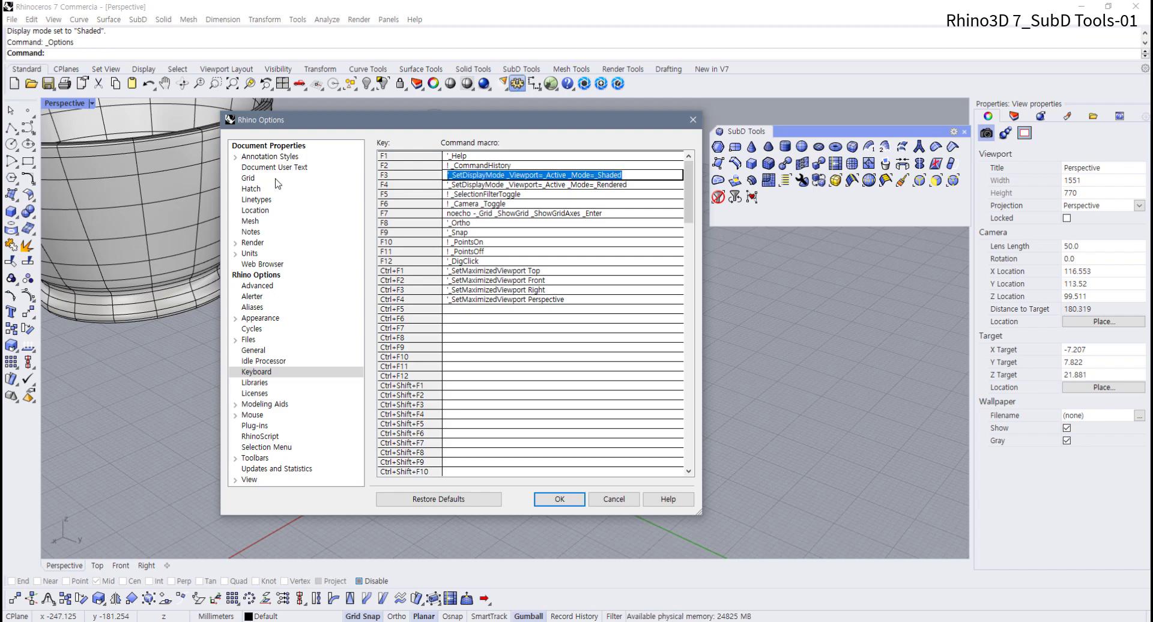
pyautogui.hotkey('ctrl', 'v')
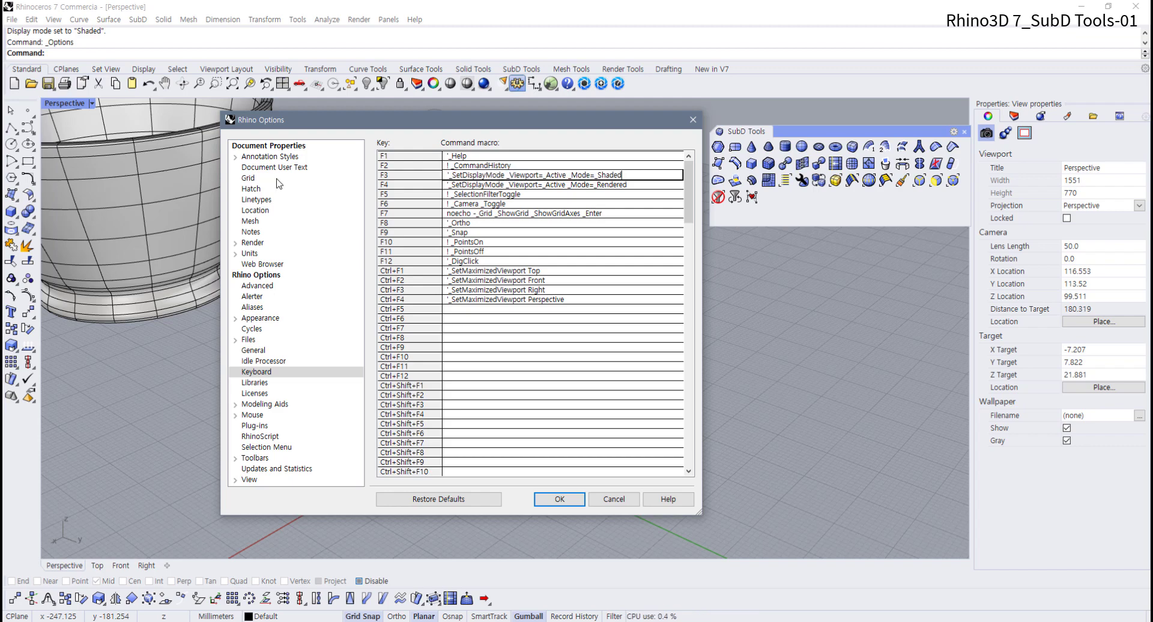
pyautogui.click(559, 500)
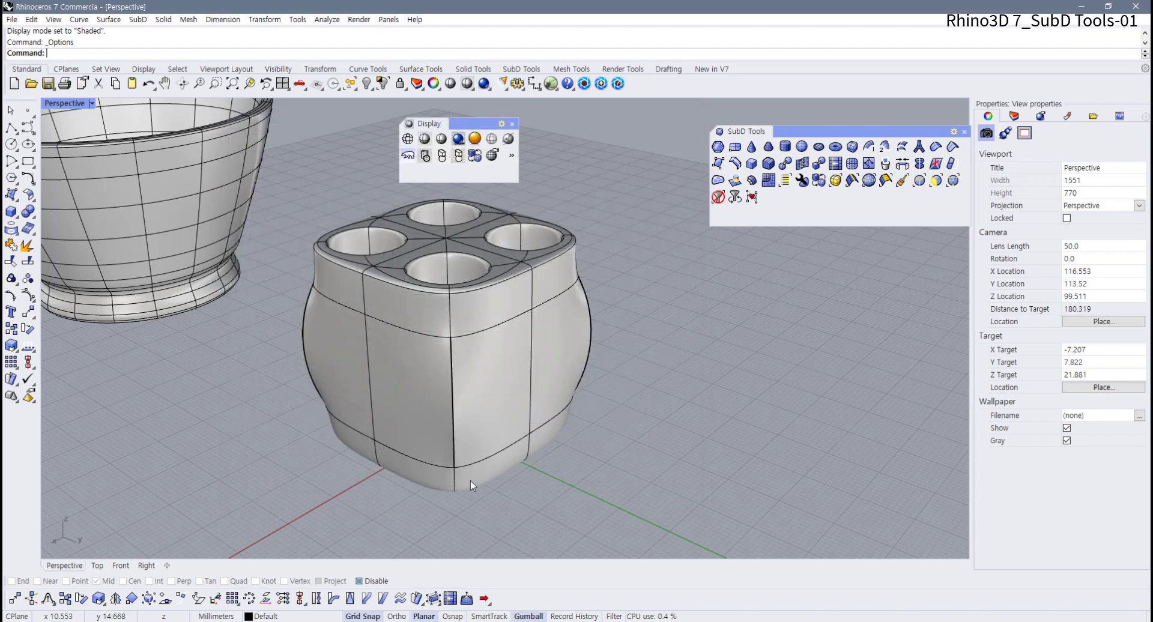
# - Check the Rendered viewport button's active-viewport macro against the F4 assignment in the keyboard options
pyautogui.keyDown('shift'); pyautogui.rightClick(458, 140); pyautogui.keyUp('shift')
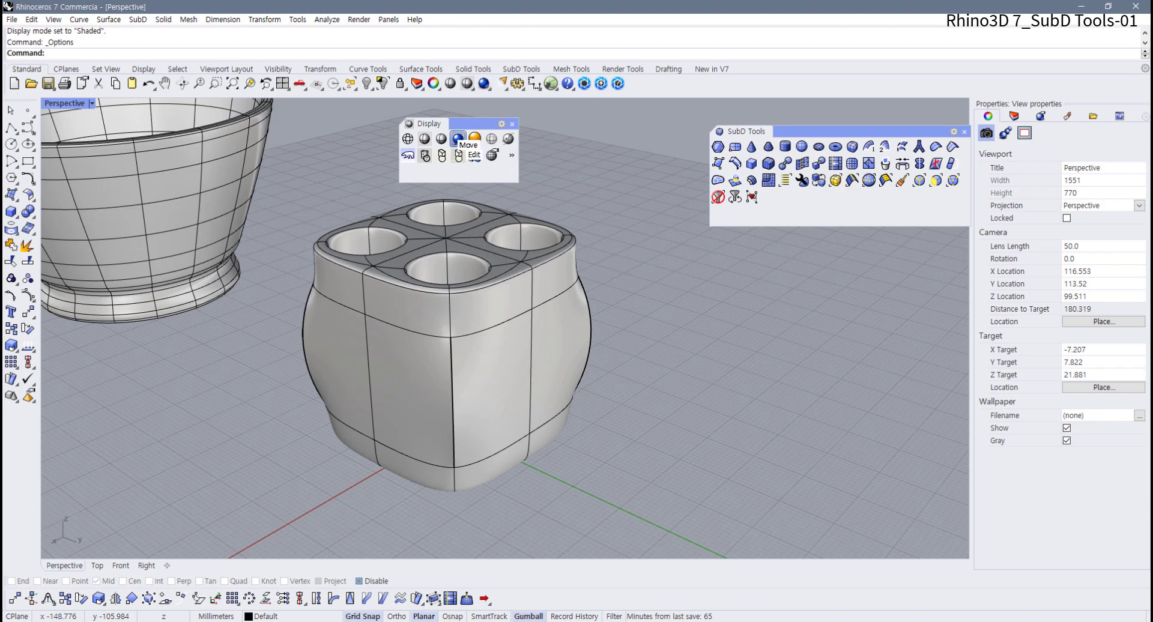
pyautogui.moveTo(553, 358); pyautogui.dragTo(337, 358)
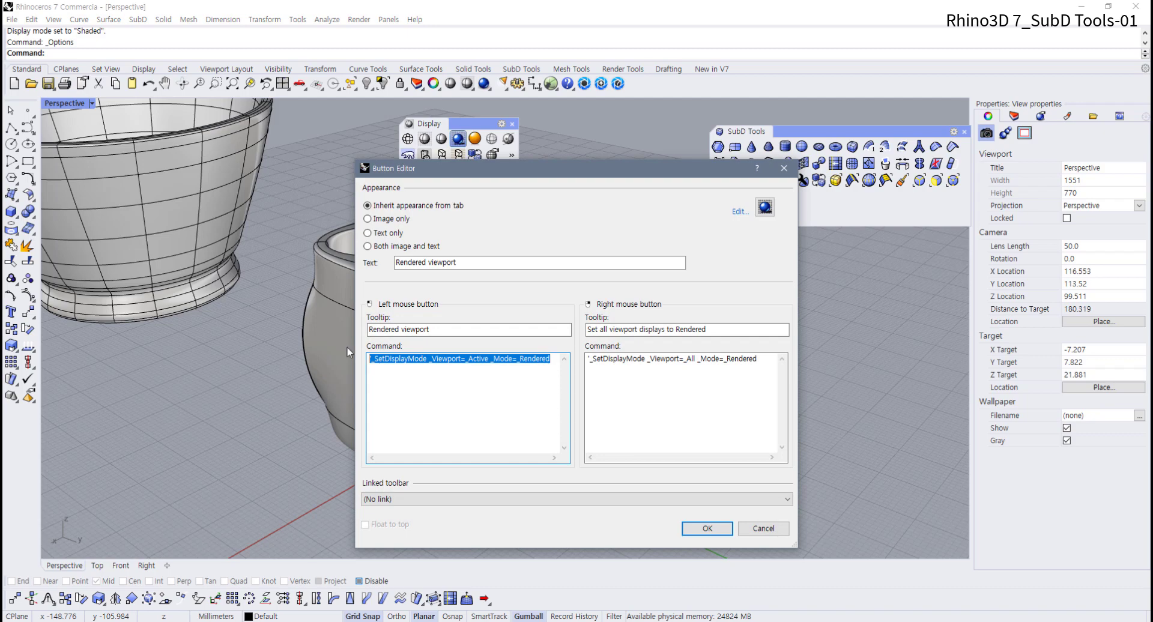
pyautogui.click(764, 528)
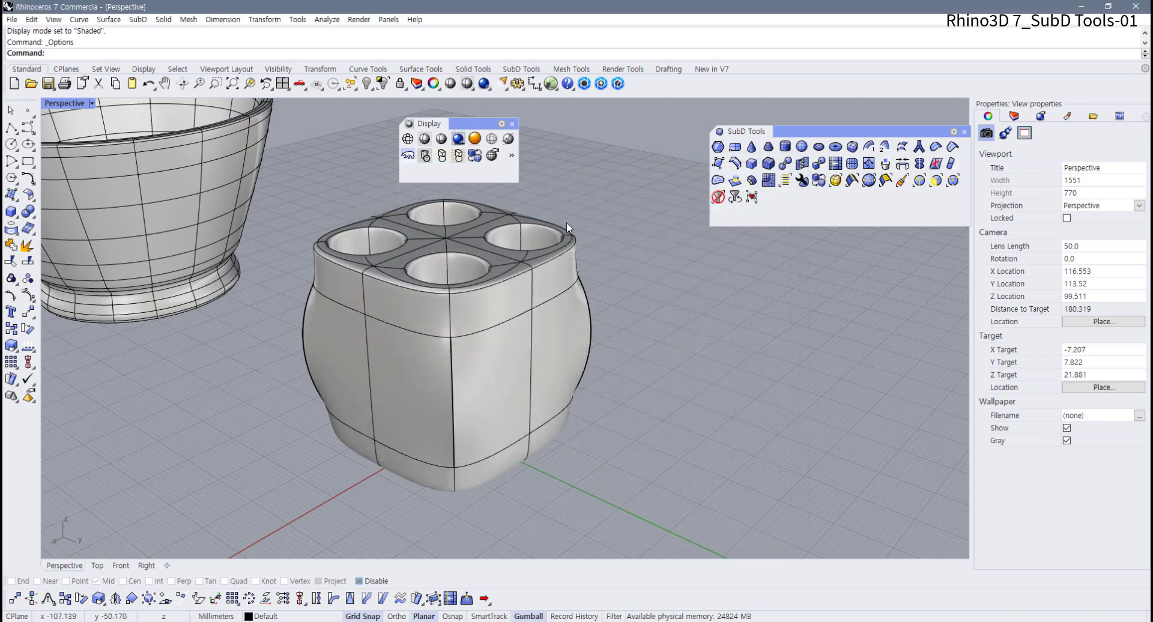
pyautogui.click(517, 83)
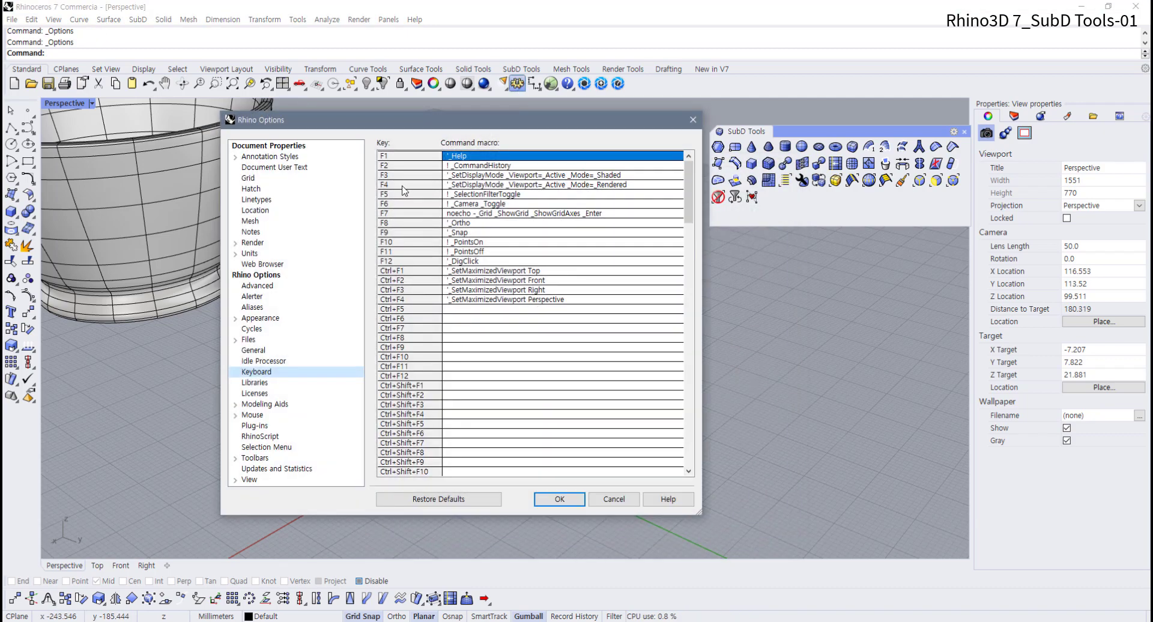
pyautogui.click(395, 185)
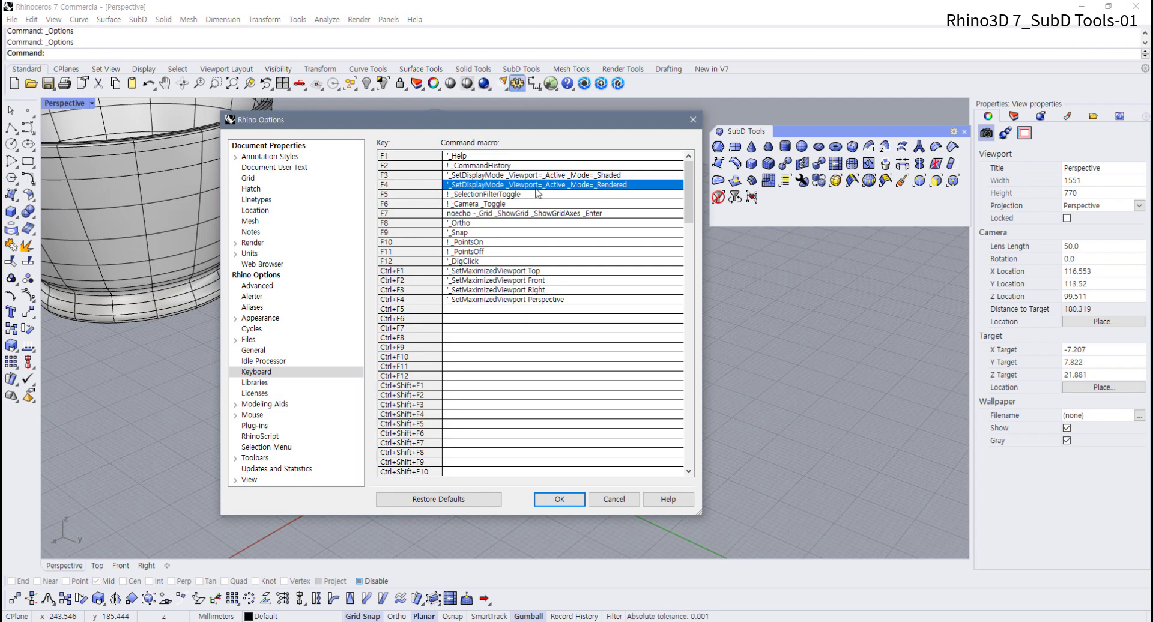
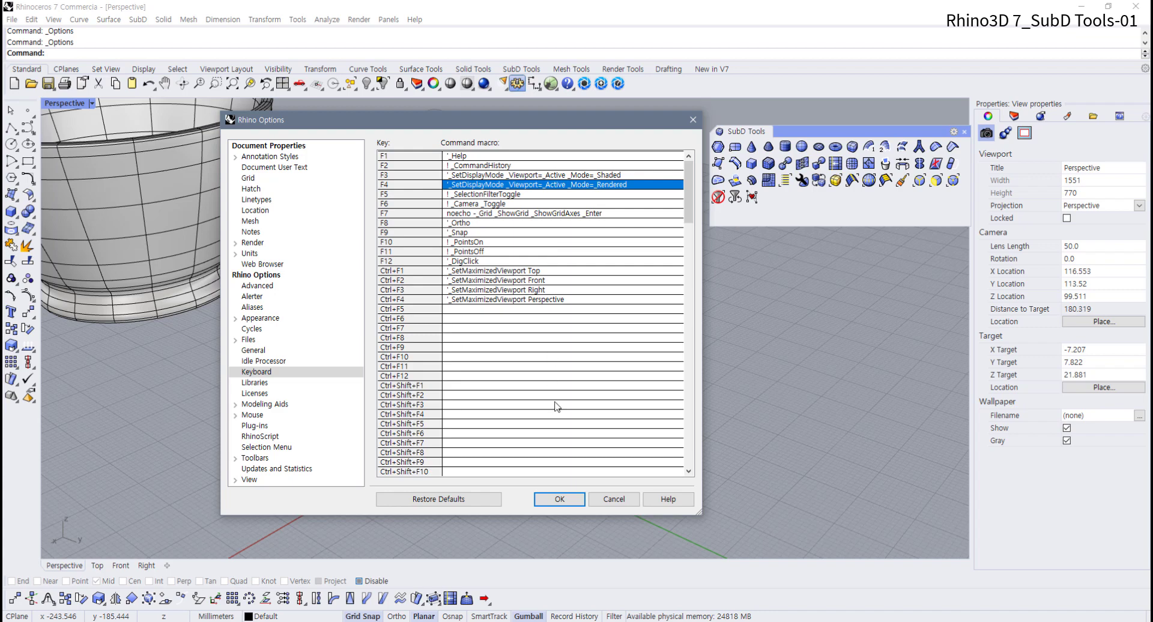
pyautogui.click(574, 506)
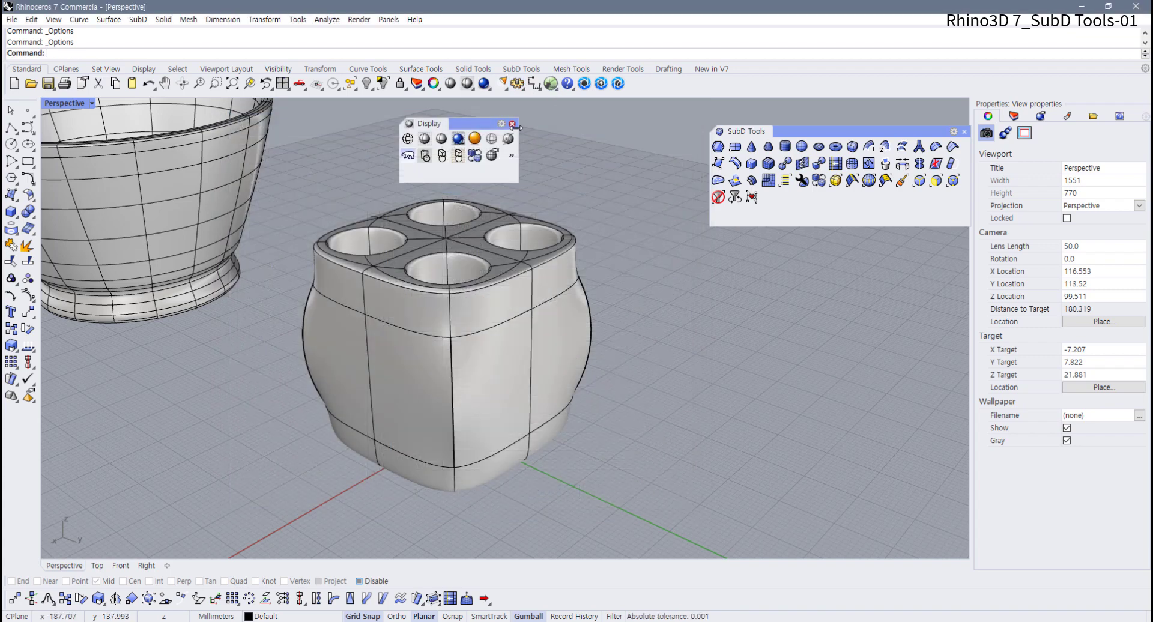
# - Close the Display toolbar and compare the creased box in shaded and rendered display, ending in shaded
pyautogui.click(512, 125)
pyautogui.moveTo(667, 377); pyautogui.dragTo(670, 374, button='right')
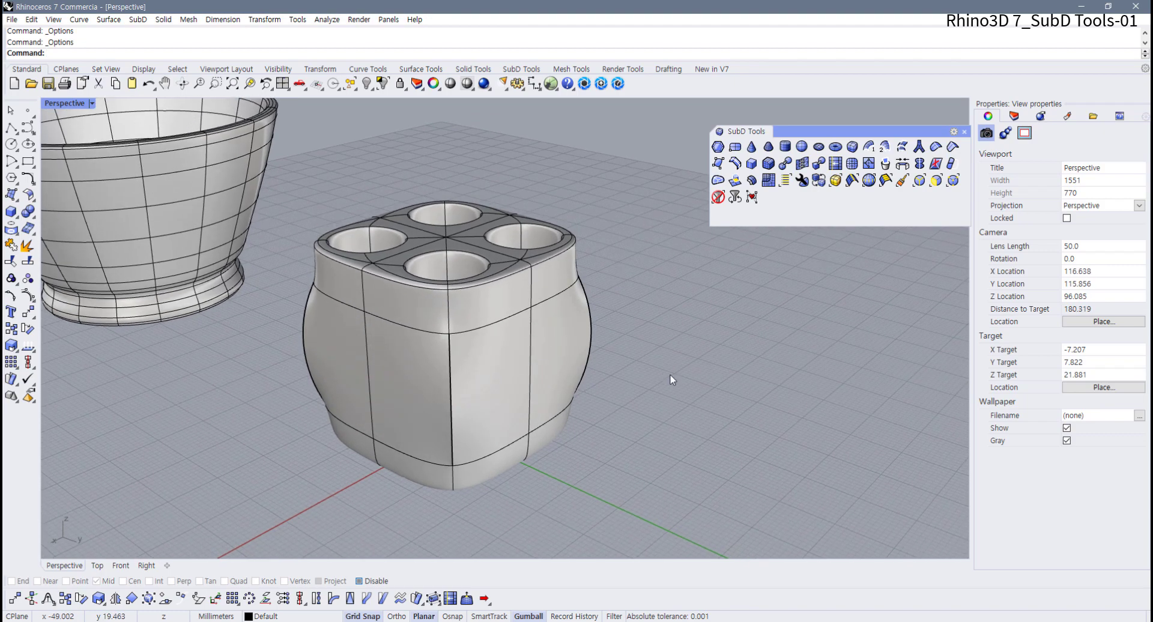
pyautogui.hotkey('ctrl', 'alt', 's')
pyautogui.hotkey('ctrl', 'alt', 'r')
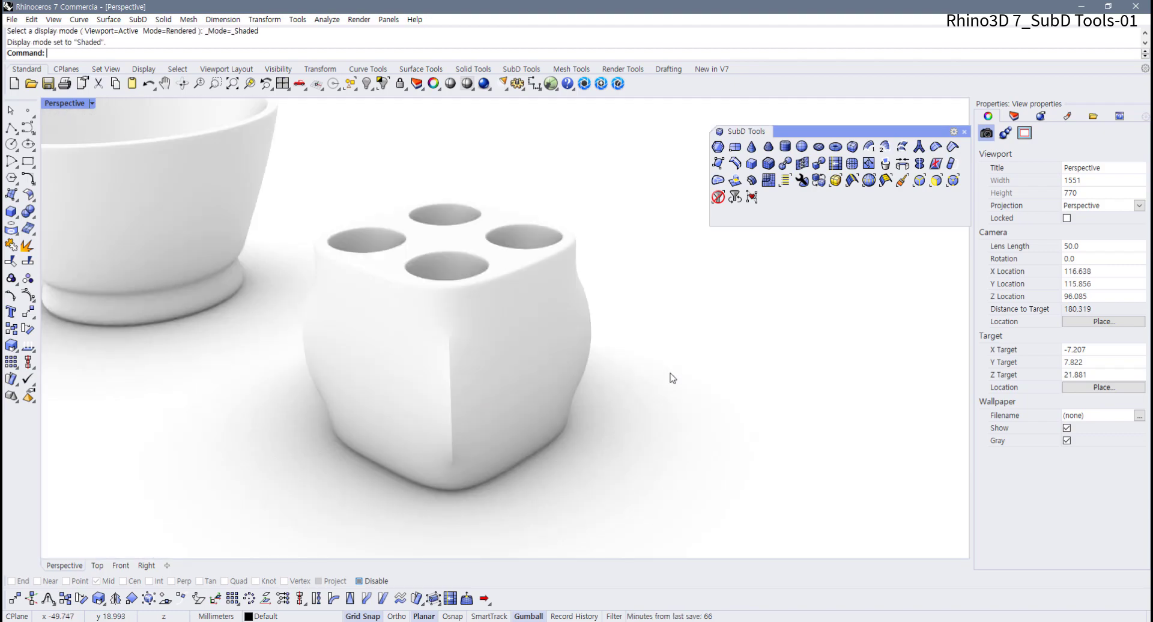
pyautogui.hotkey('ctrl', 'alt', 's')
pyautogui.hotkey('ctrl', 'alt', 'r')
pyautogui.hotkey('ctrl', 'alt', 's')
pyautogui.hotkey('ctrl', 'alt', 'r')
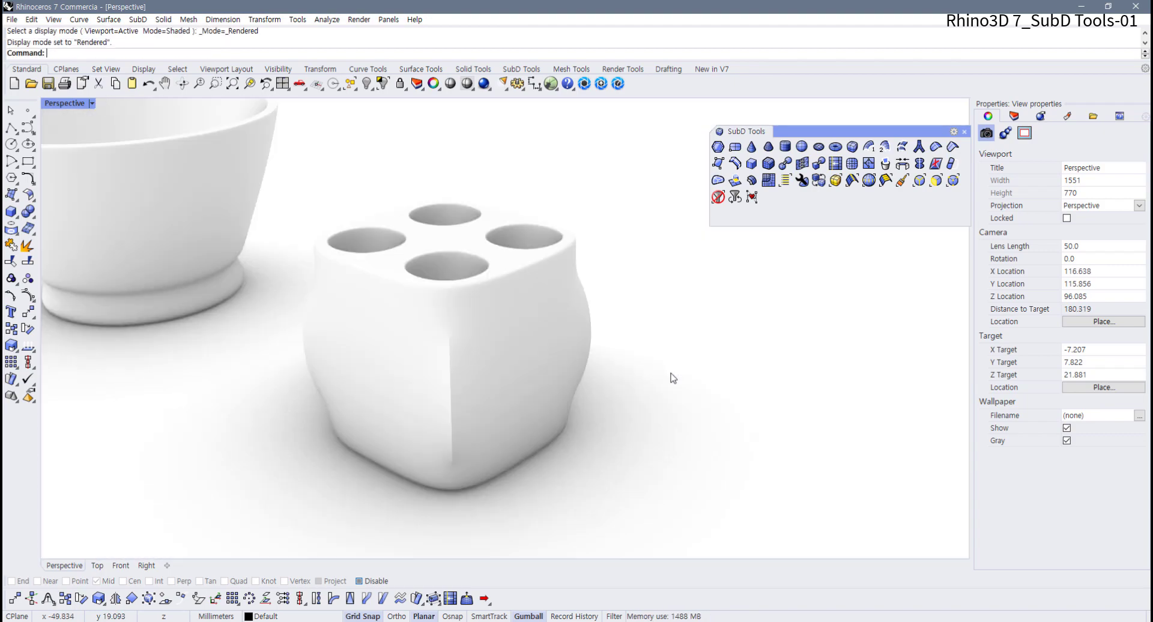
pyautogui.hotkey('ctrl', 'alt', 's')
# - Remove the creases from the box's vertical edges between the upper and lower edge loops
pyautogui.moveTo(669, 372); pyautogui.dragTo(654, 351, button='right')
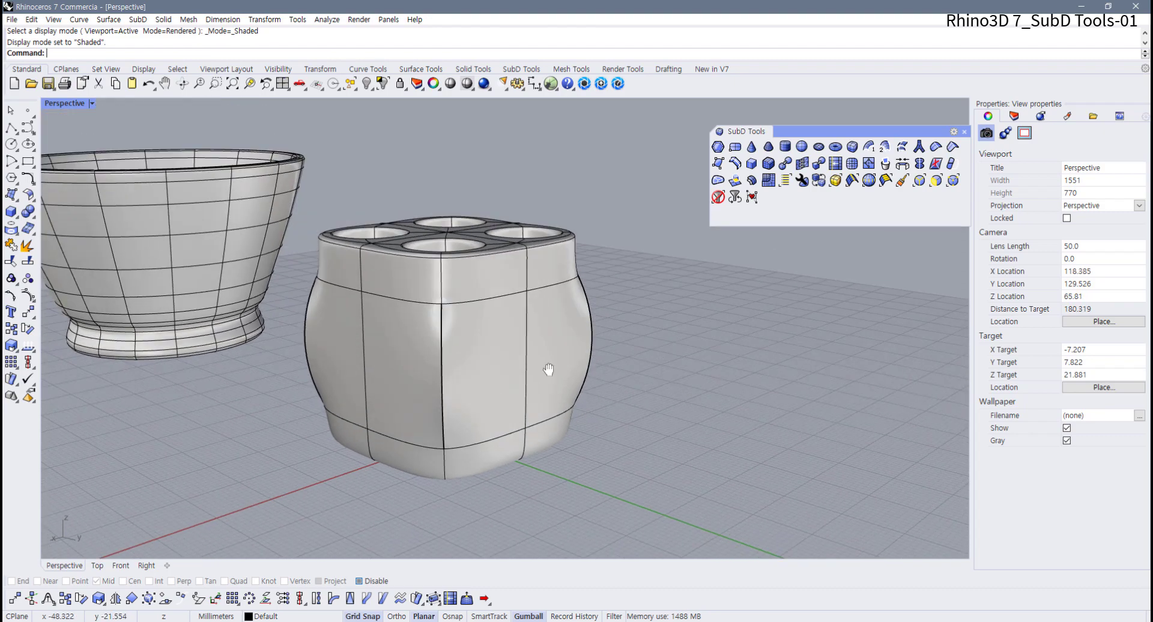
pyautogui.moveTo(548, 370); pyautogui.dragTo(572, 343, button='right')
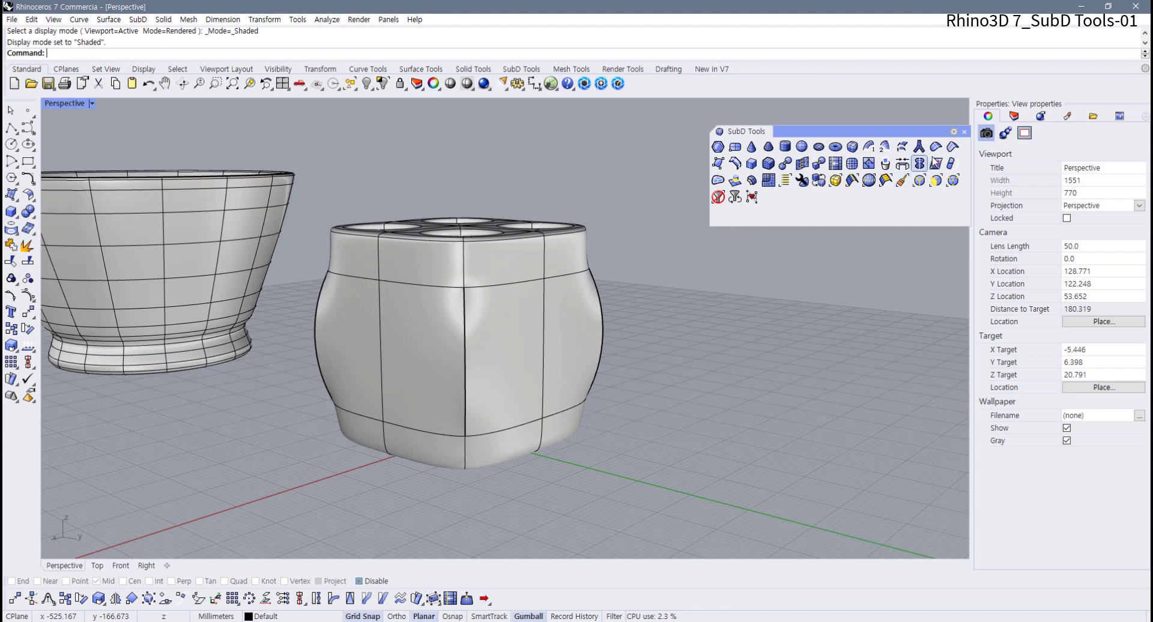
pyautogui.click(936, 147)
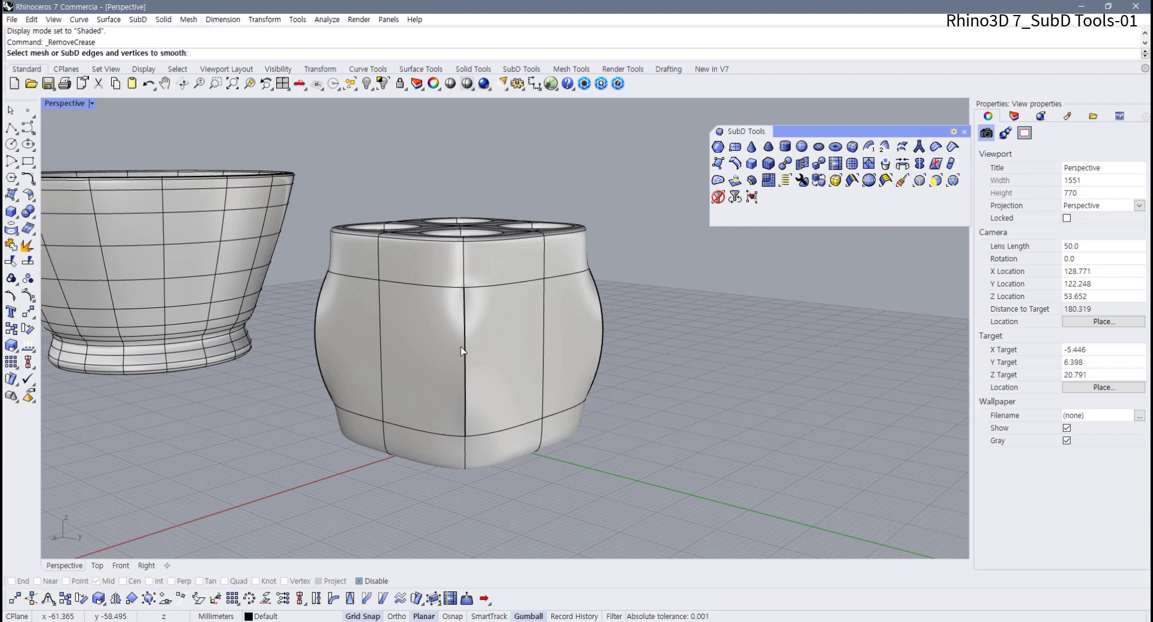
pyautogui.click(463, 324)
pyautogui.moveTo(703, 300); pyautogui.dragTo(313, 364)
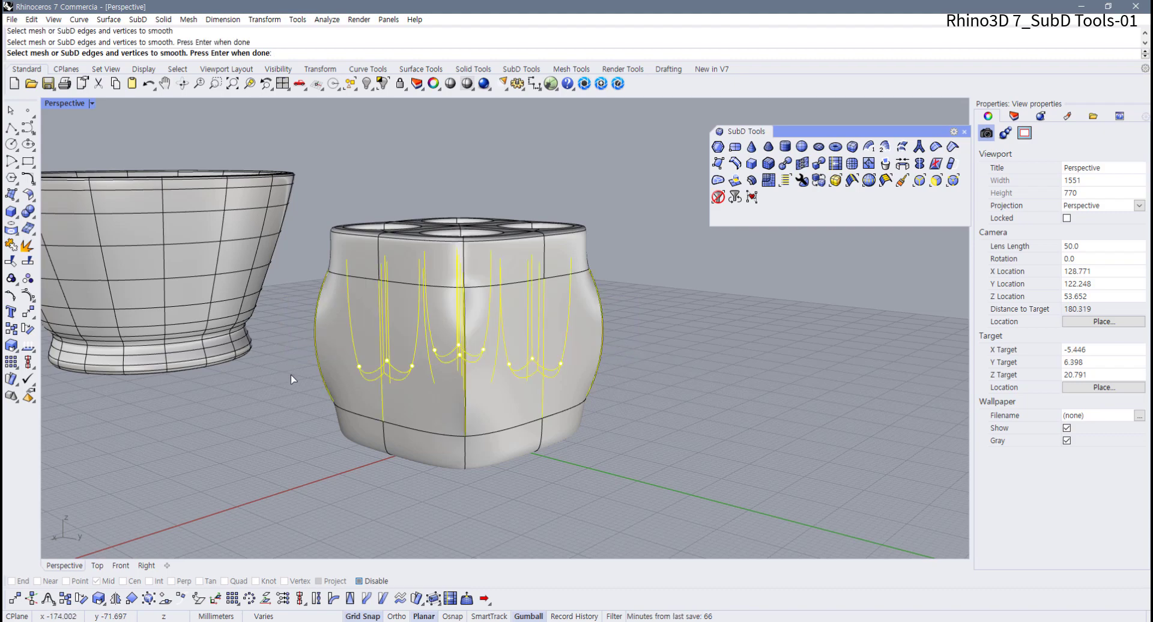
pyautogui.press('Return')
pyautogui.moveTo(485, 369); pyautogui.dragTo(564, 344, button='right')
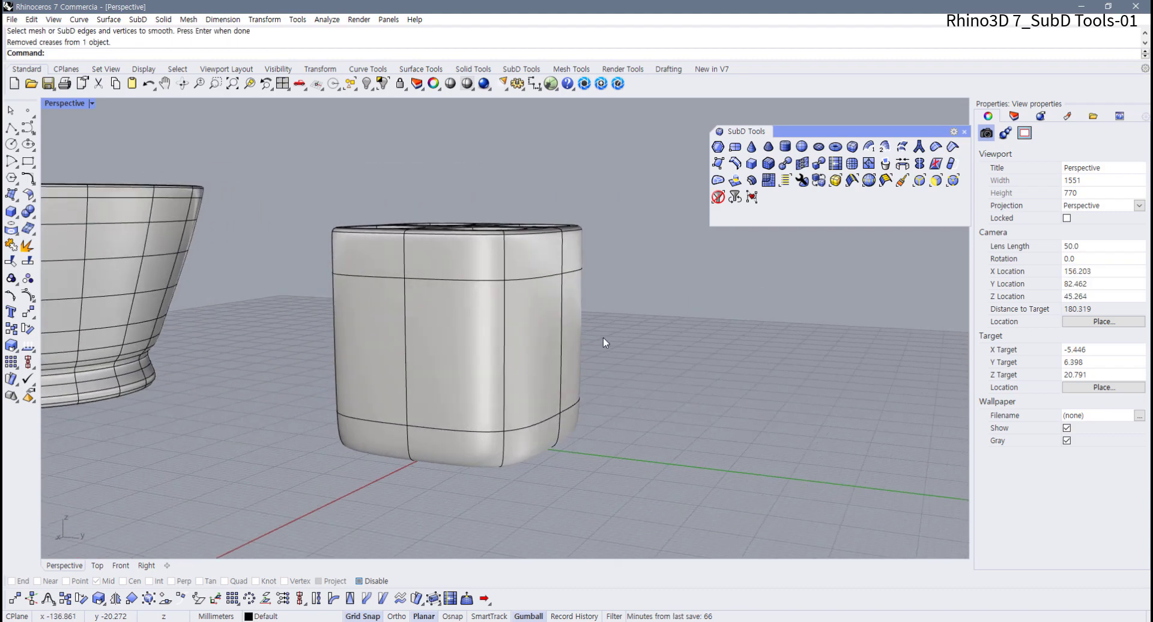
# - Switch the SubD display from smooth to flat and view the four pockets from above
pyautogui.moveTo(603, 336); pyautogui.dragTo(324, 377)
pyautogui.click(625, 381)
pyautogui.moveTo(625, 381); pyautogui.dragTo(479, 443, button='right')
pyautogui.scroll(10, 479, 443)
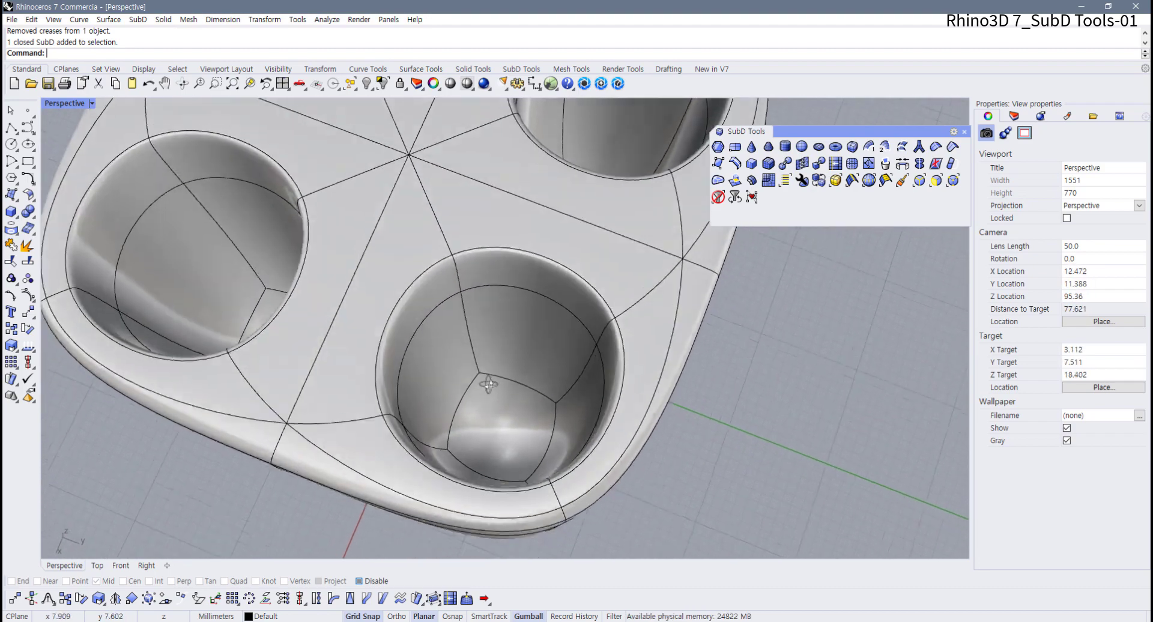
pyautogui.moveTo(489, 385); pyautogui.dragTo(510, 396, button='right')
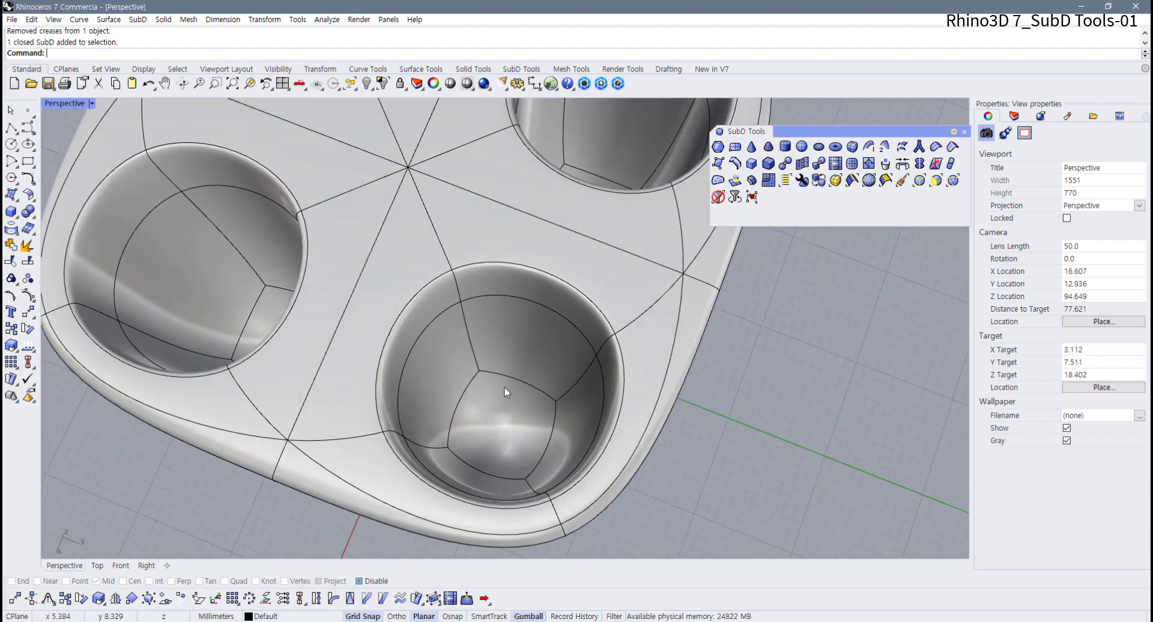
pyautogui.click(92, 104)
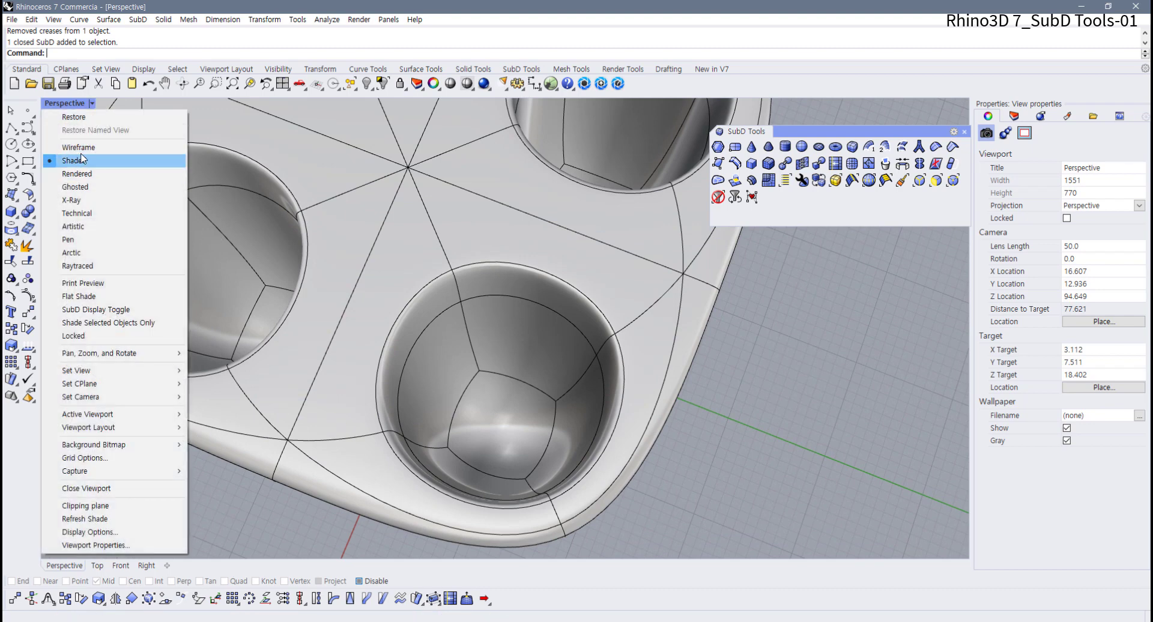
pyautogui.press('Tab')
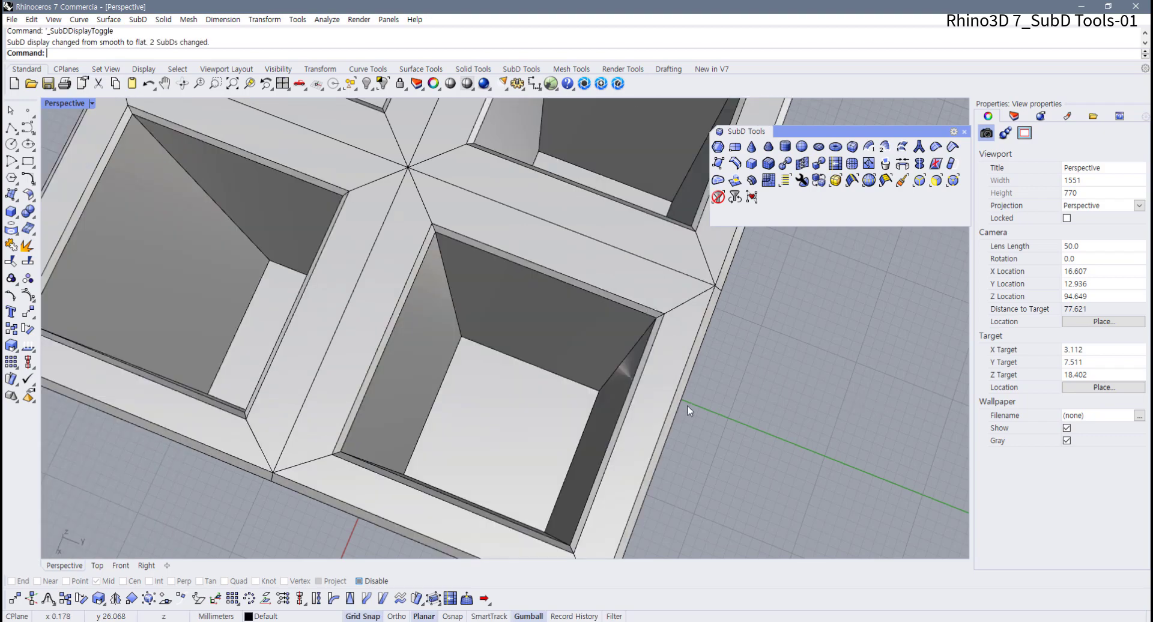
pyautogui.moveTo(688, 405); pyautogui.dragTo(741, 251, button='right')
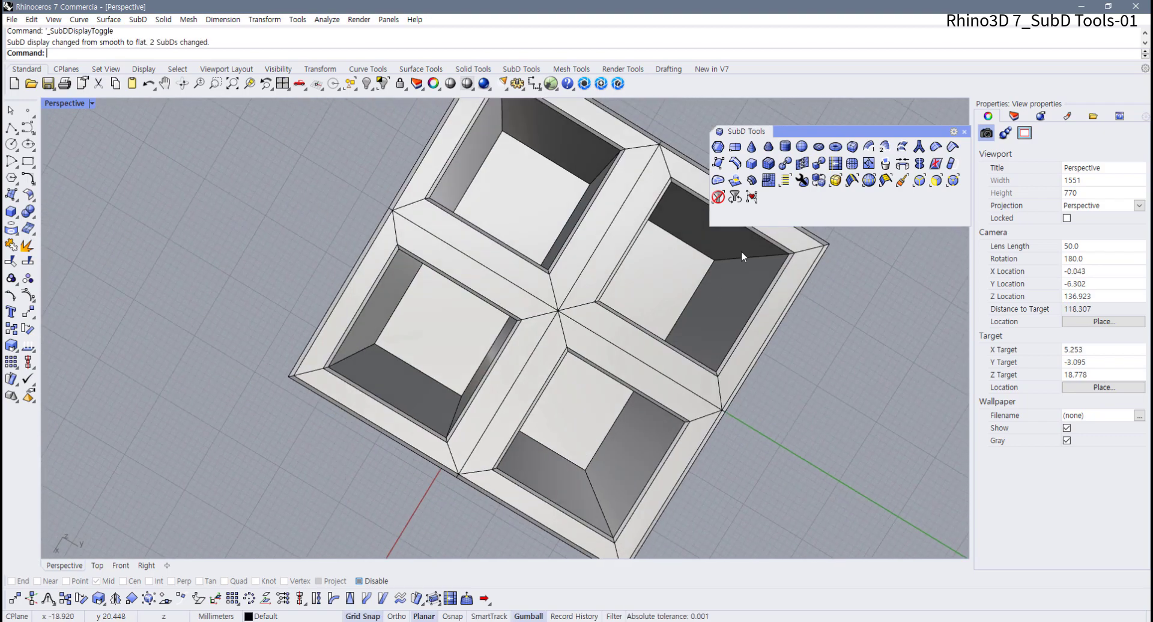
pyautogui.moveTo(686, 322); pyautogui.dragTo(492, 222, button='right')
pyautogui.click(769, 163)
pyautogui.click(677, 338)
pyautogui.click(624, 416)
pyautogui.click(326, 377)
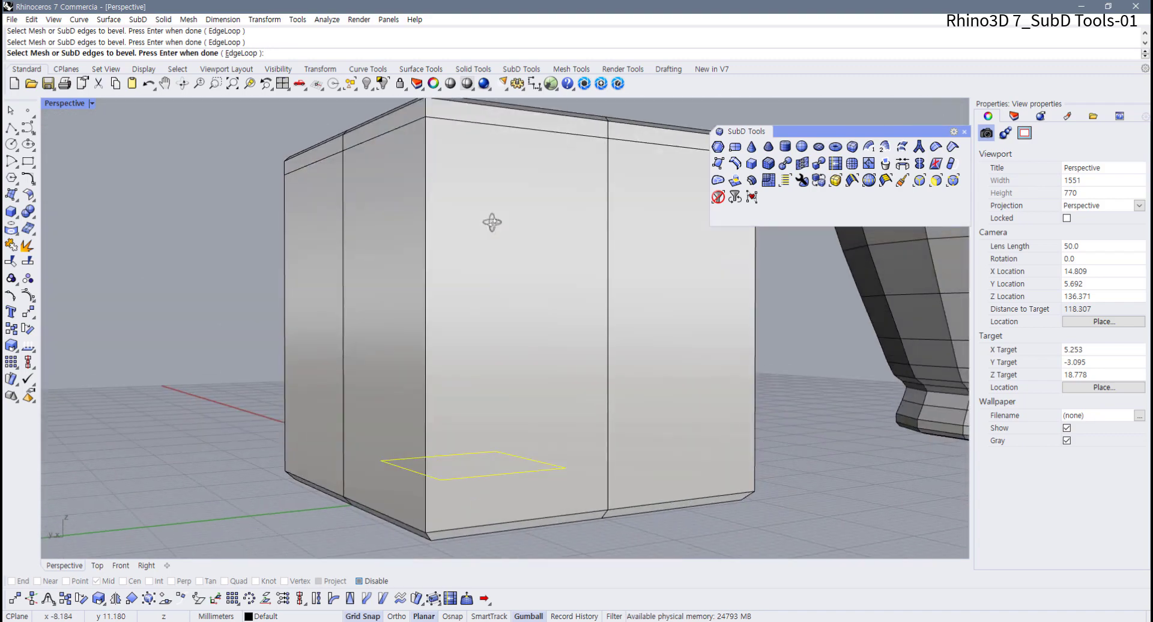
pyautogui.press('Escape')
# - Maximize the Right viewport and frame the four-pocket box in it
pyautogui.scroll(-2, 537, 306)
pyautogui.moveTo(548, 304); pyautogui.dragTo(464, 316, button='right')
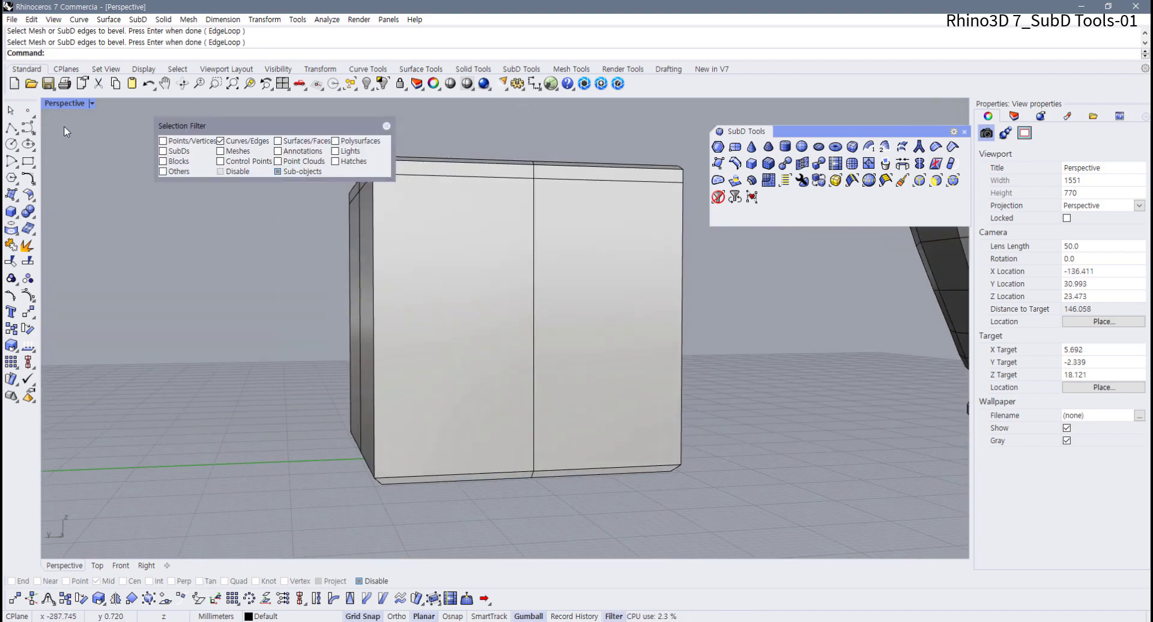
pyautogui.doubleClick(81, 104)
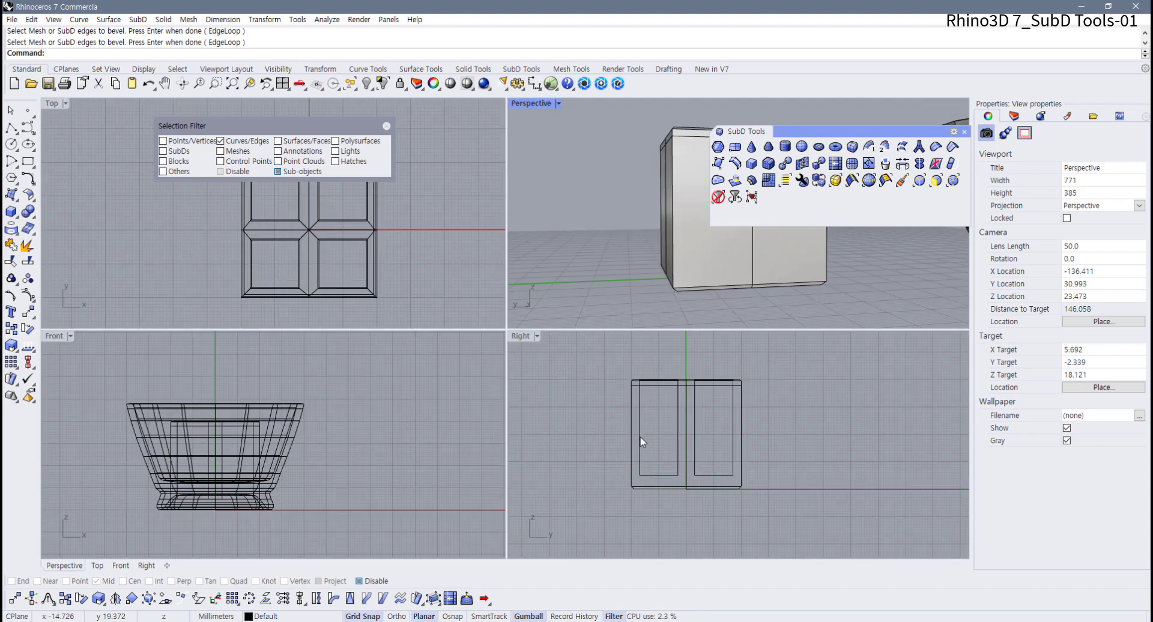
pyautogui.click(537, 338)
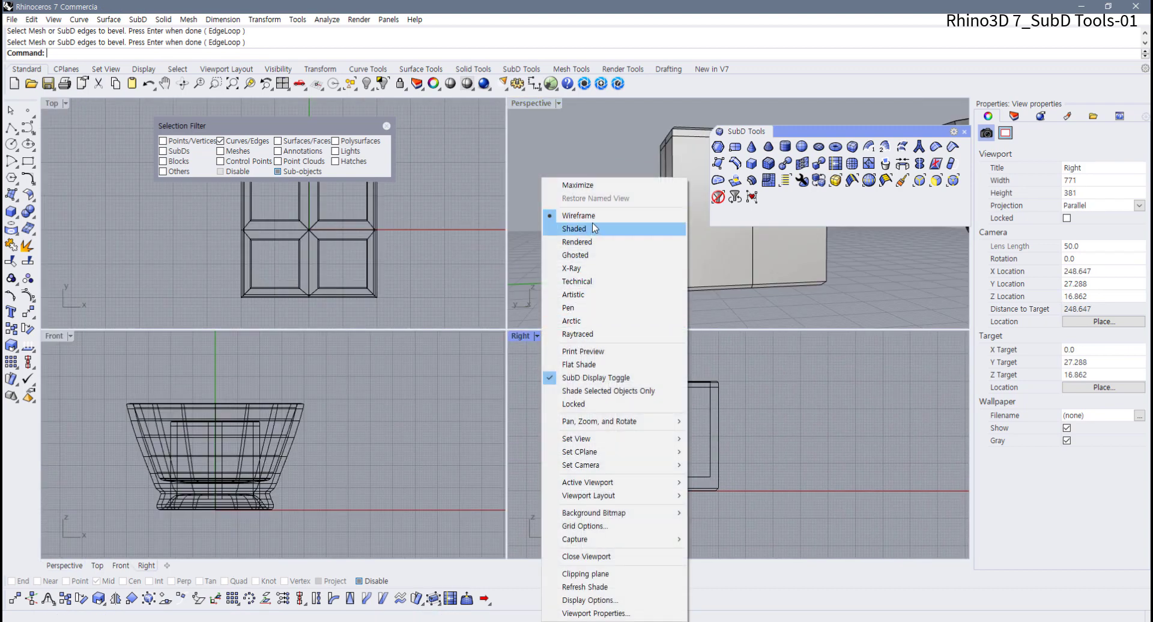
pyautogui.click(594, 228)
pyautogui.doubleClick(524, 335)
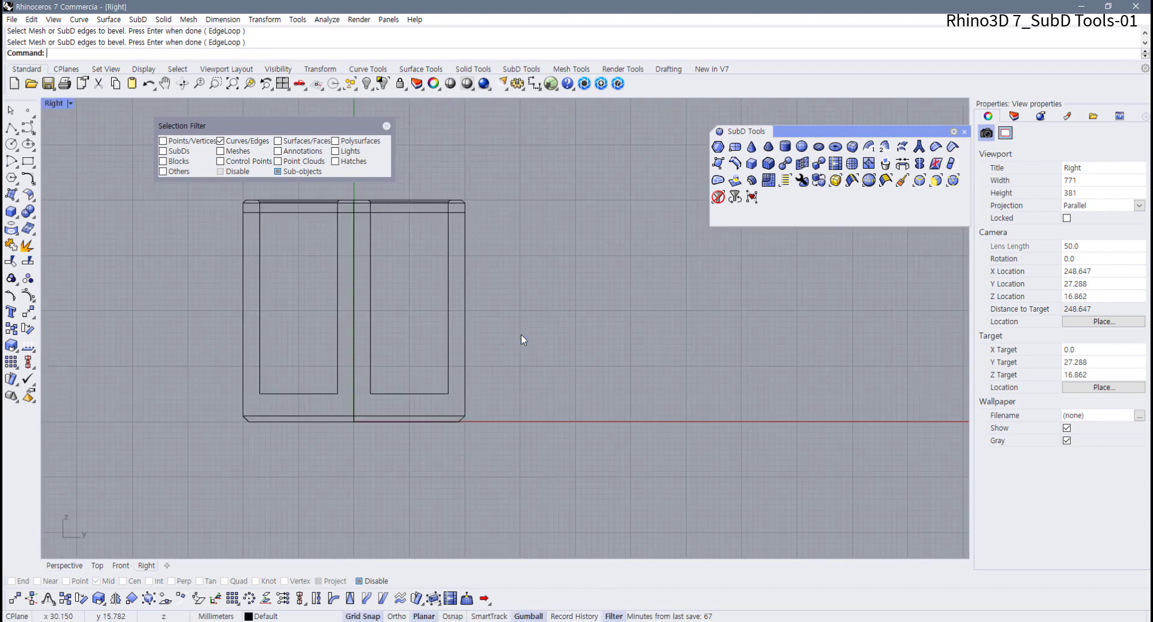
pyautogui.scroll(4, 507, 337)
pyautogui.moveTo(605, 368); pyautogui.dragTo(632, 372, button='right')
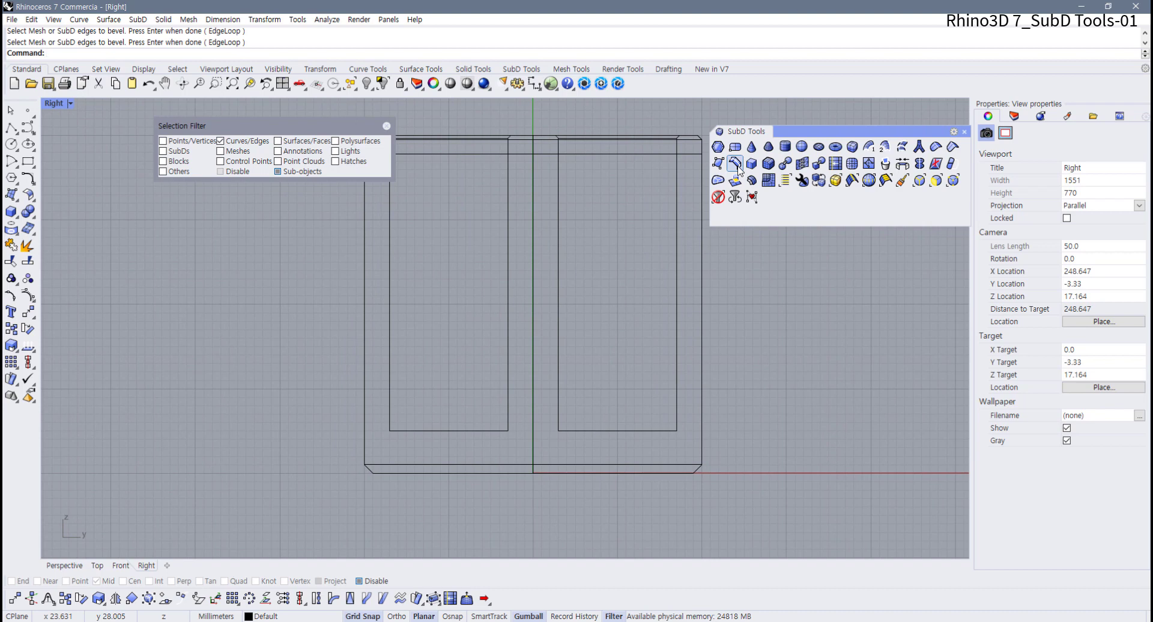
# - Insert edges across the full ring of vertical edges, slightly above the pocket floors and the box's lower bevel
pyautogui.rightClick(736, 165)
pyautogui.click(412, 360)
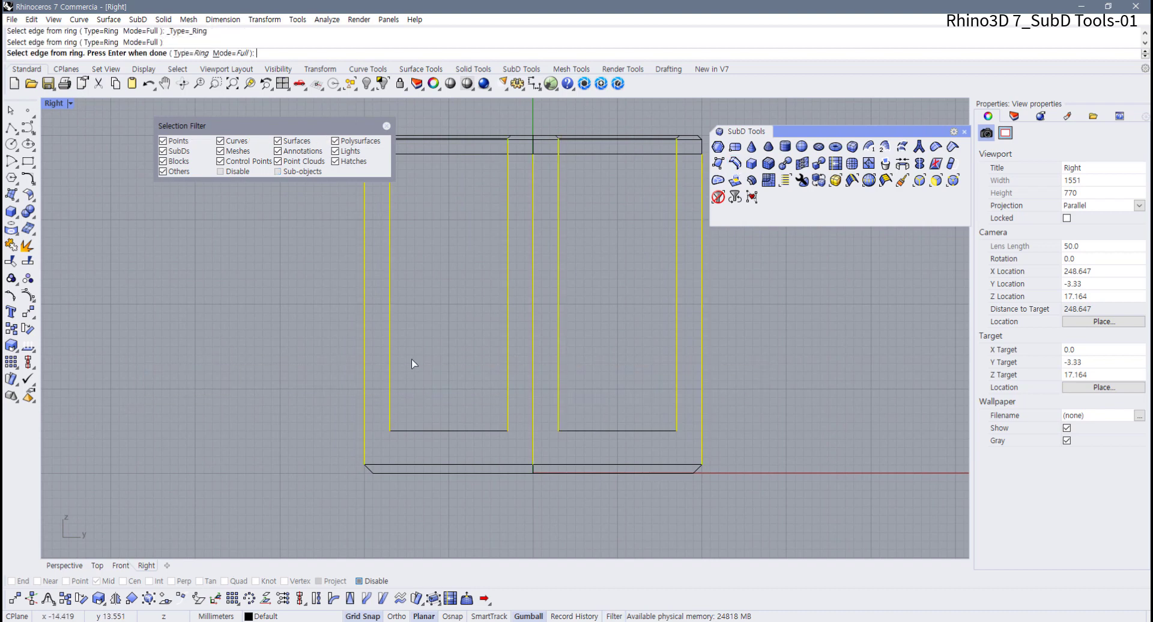
pyautogui.press('Return')
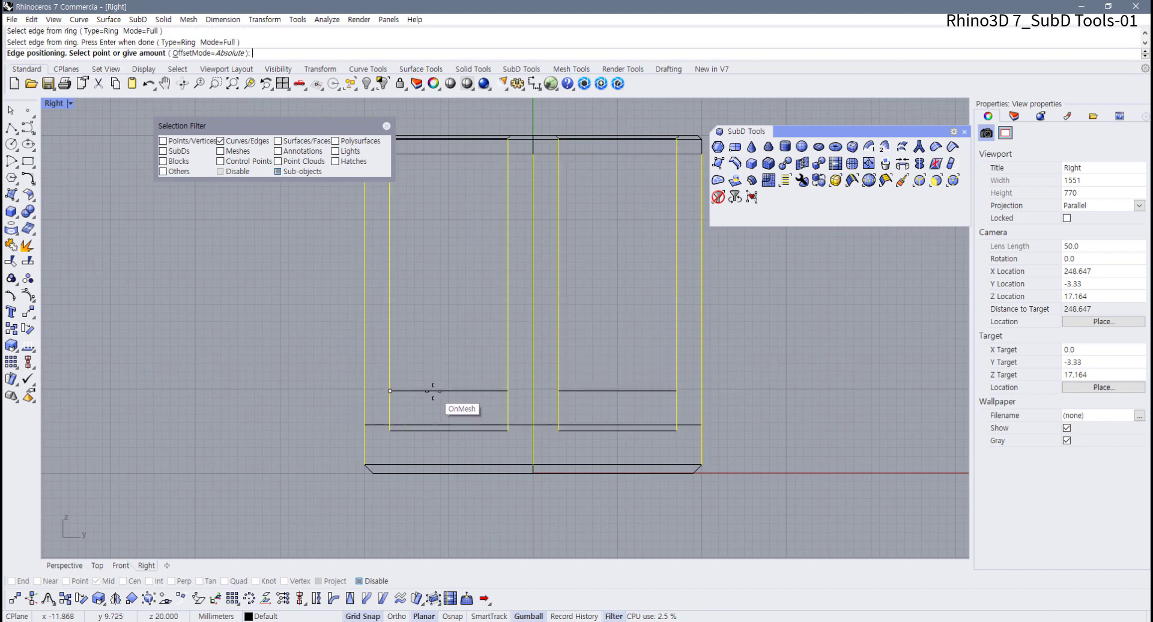
pyautogui.click(437, 425)
pyautogui.scroll(4, 405, 446)
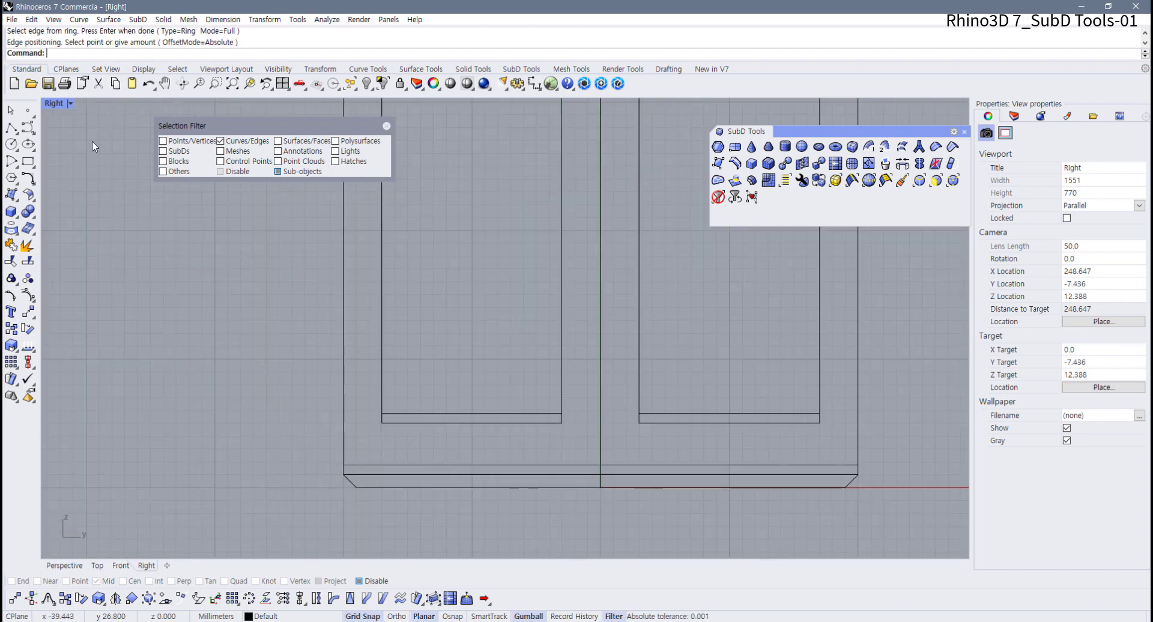
# - Return to the maximized Perspective viewport and inspect the inserted edges inside a pocket and around the box's base
pyautogui.doubleClick(59, 107)
pyautogui.click(574, 175)
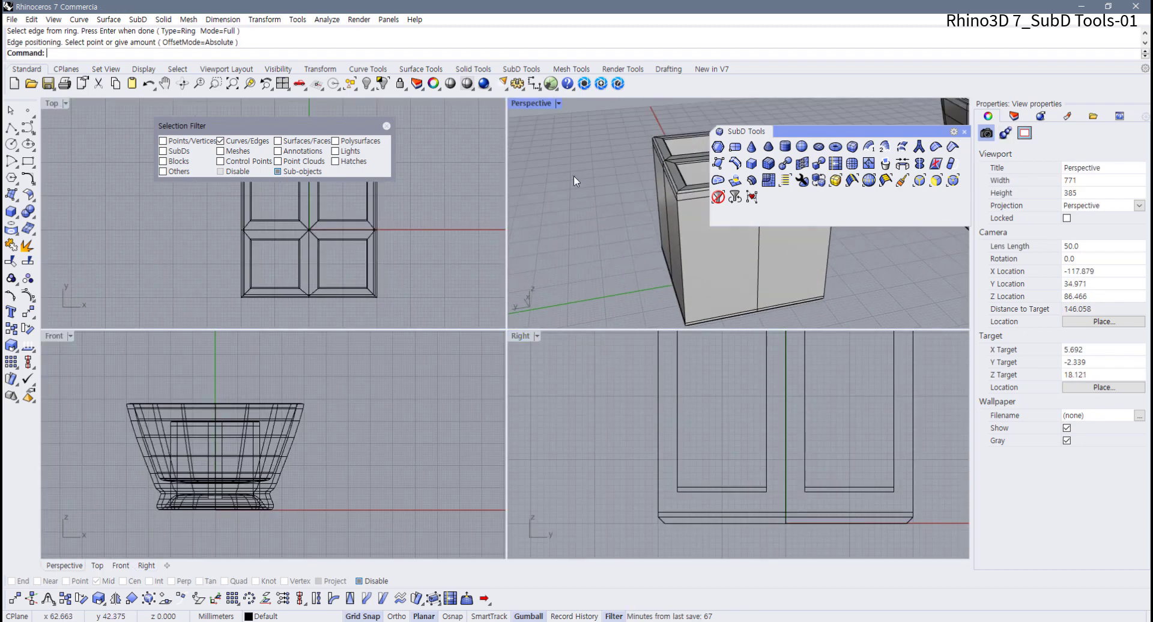
pyautogui.doubleClick(535, 107)
pyautogui.scroll(8, 427, 405)
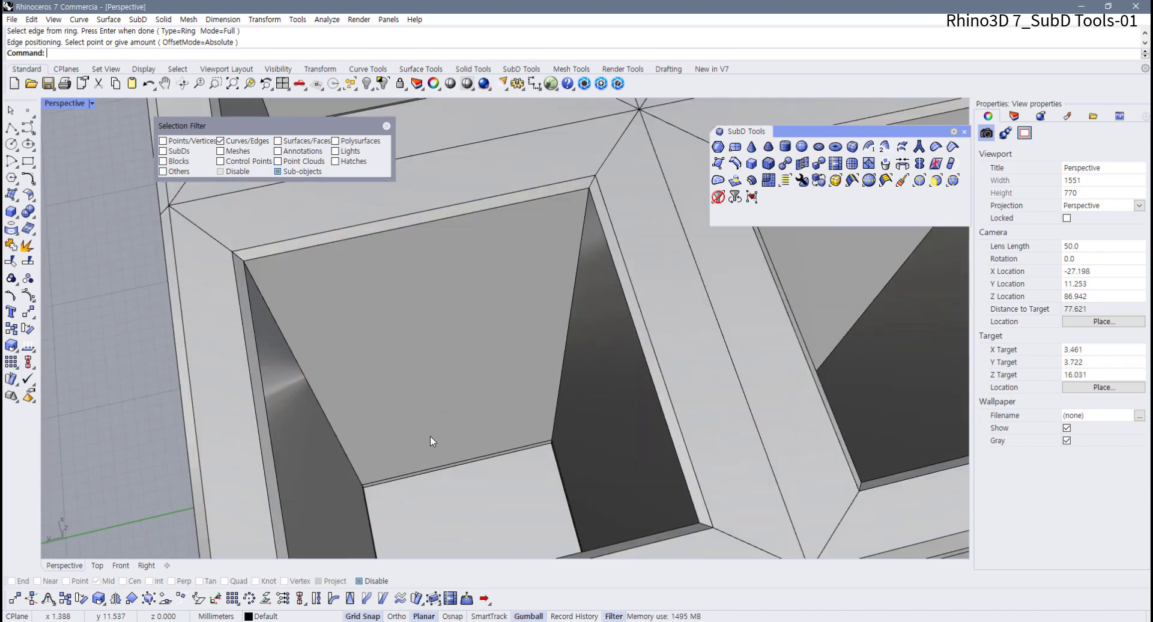
pyautogui.moveTo(430, 436); pyautogui.dragTo(466, 366, button='right')
pyautogui.scroll(-6, 389, 477)
pyautogui.moveTo(417, 474); pyautogui.dragTo(479, 444, button='right')
pyautogui.scroll(4, 507, 426)
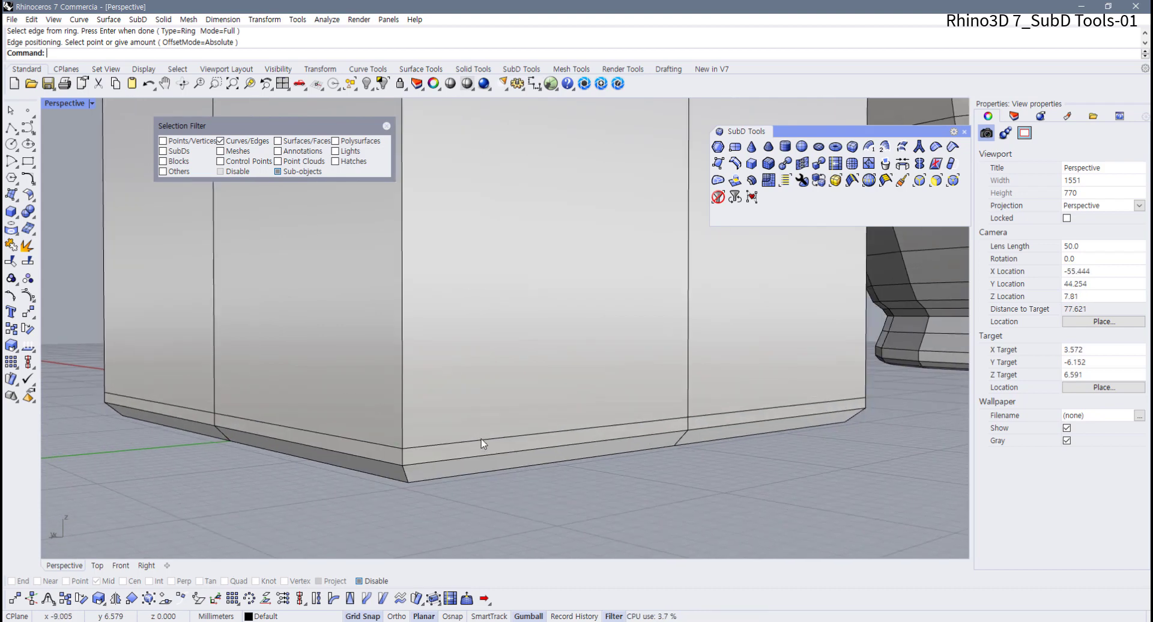
# - Close the Selection Filter and delete the inserted edge loop around the outside of the box's base
pyautogui.click(387, 127)
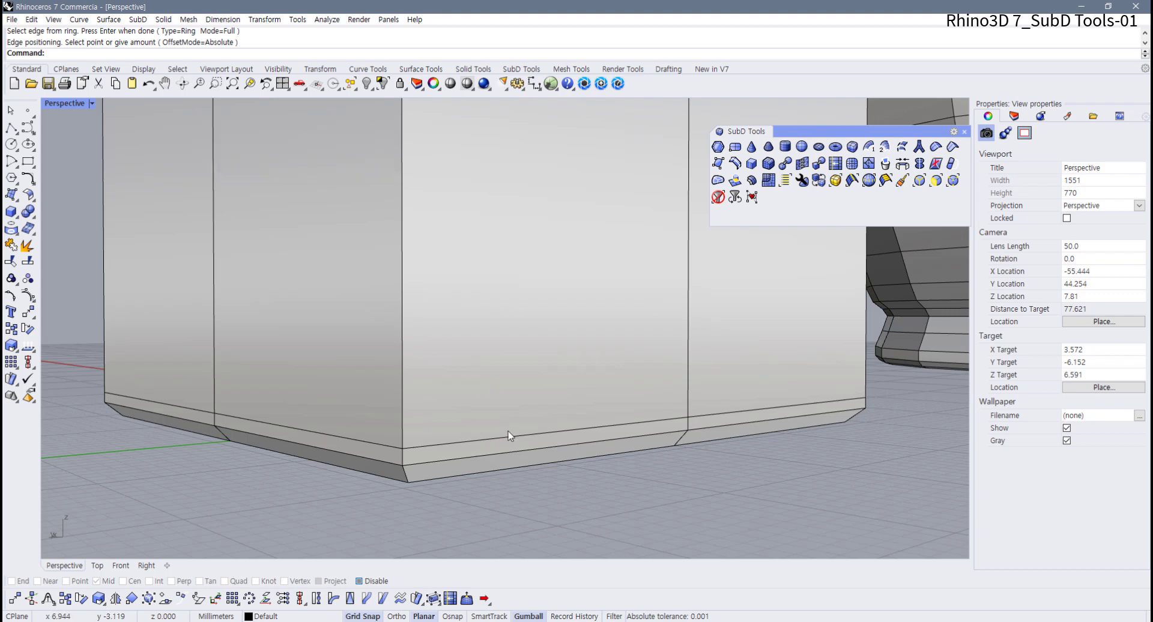
pyautogui.click(519, 436)
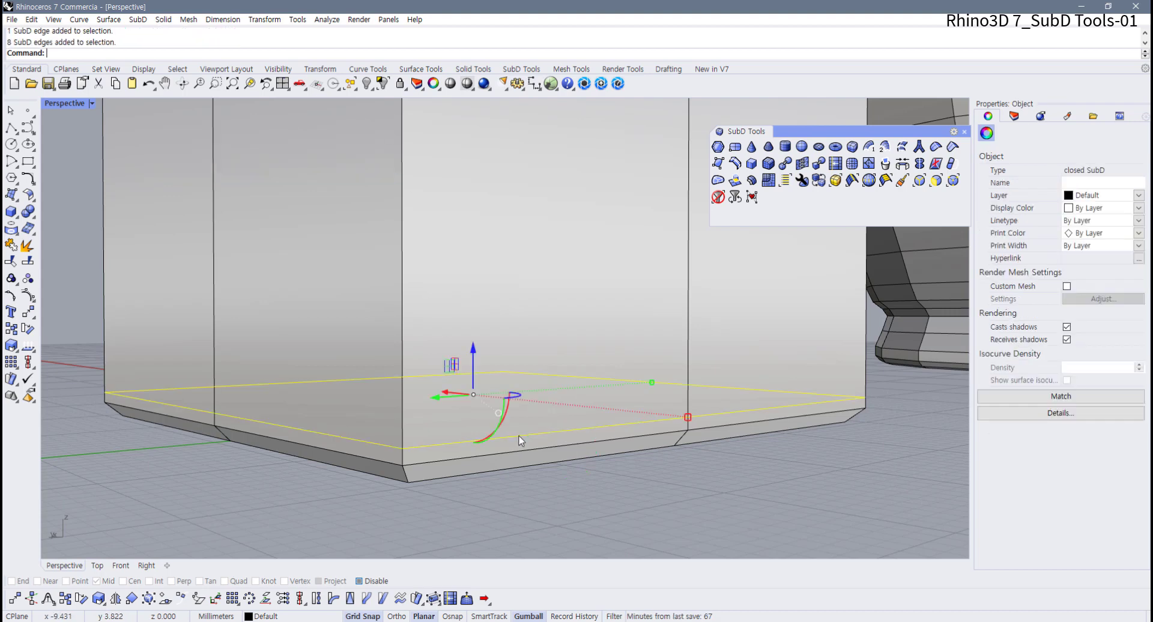
pyautogui.press('Delete')
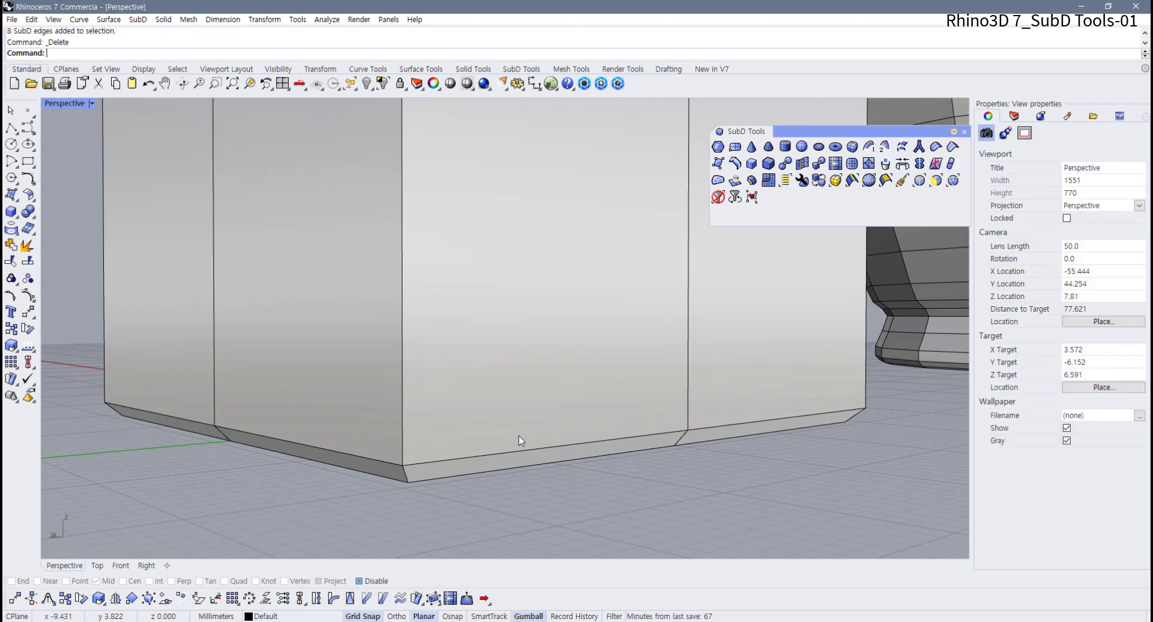
# - Switch the SubD display to smooth and examine the shape of the pocket bottoms up close
pyautogui.scroll(-8, 518, 399)
pyautogui.moveTo(489, 337); pyautogui.dragTo(399, 445, button='right')
pyautogui.scroll(5, 421, 478)
pyautogui.press('Tab')
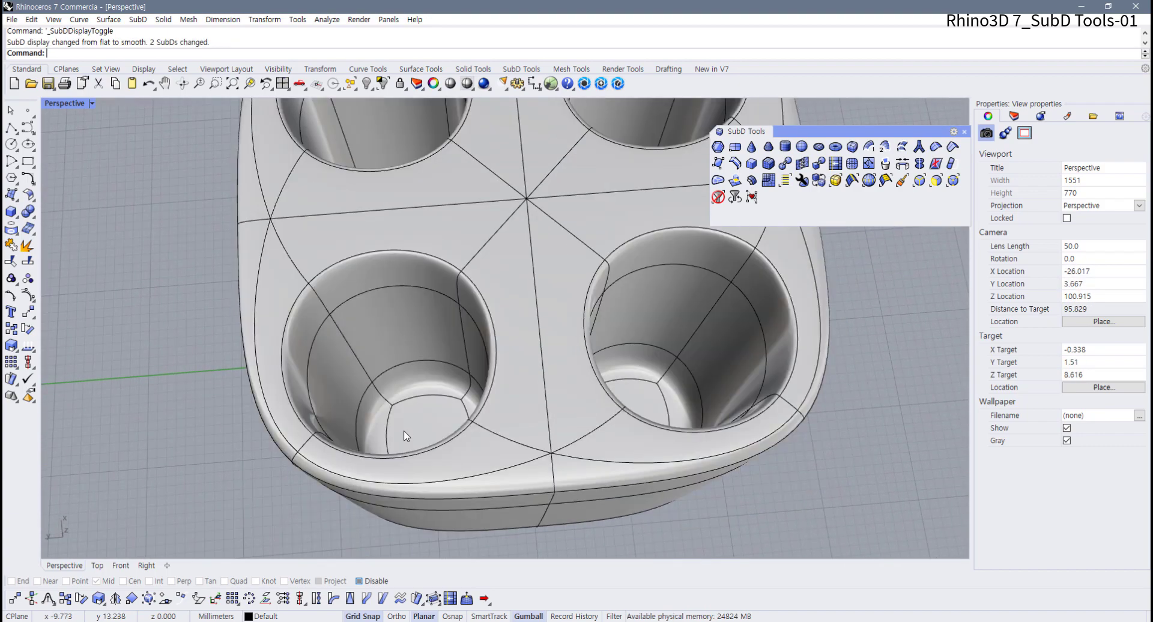
pyautogui.scroll(8, 406, 436)
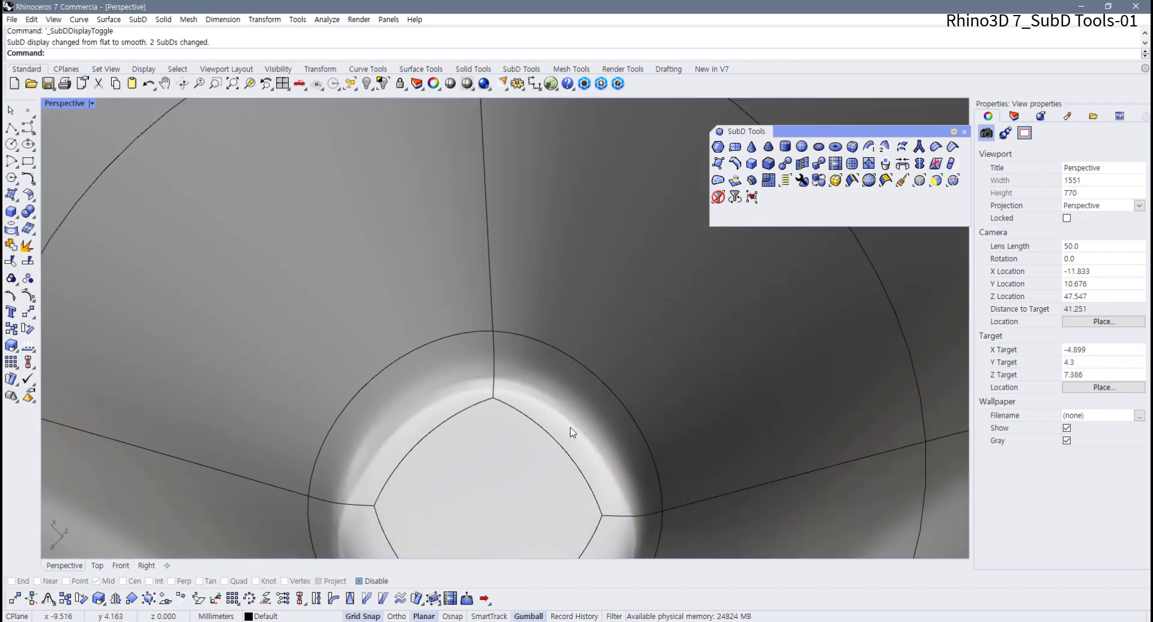
pyautogui.scroll(-4, 505, 433)
pyautogui.moveTo(504, 433); pyautogui.dragTo(585, 430, button='right')
pyautogui.scroll(-4, 619, 424)
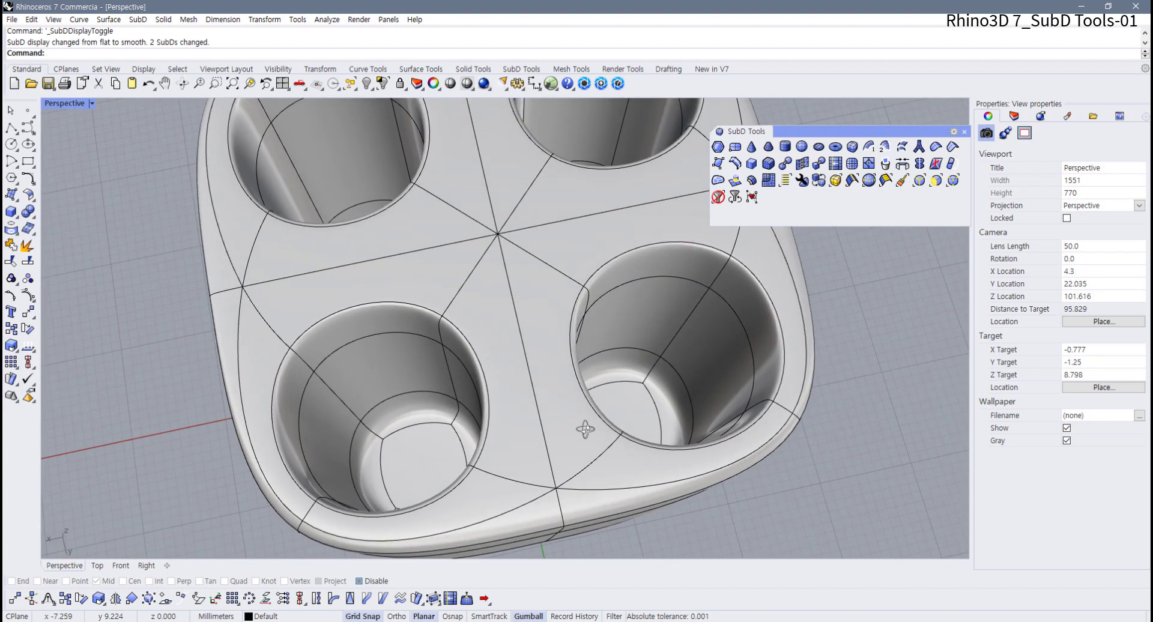
# - Switch the SubD display back to flat and undo the loop deletion and the edge insertion
pyautogui.press('Tab')
pyautogui.moveTo(497, 436); pyautogui.dragTo(462, 354, button='right')
pyautogui.hotkey('ctrl', 'z')
pyautogui.scroll(2, 467, 451)
pyautogui.moveTo(455, 375); pyautogui.dragTo(467, 387, button='right')
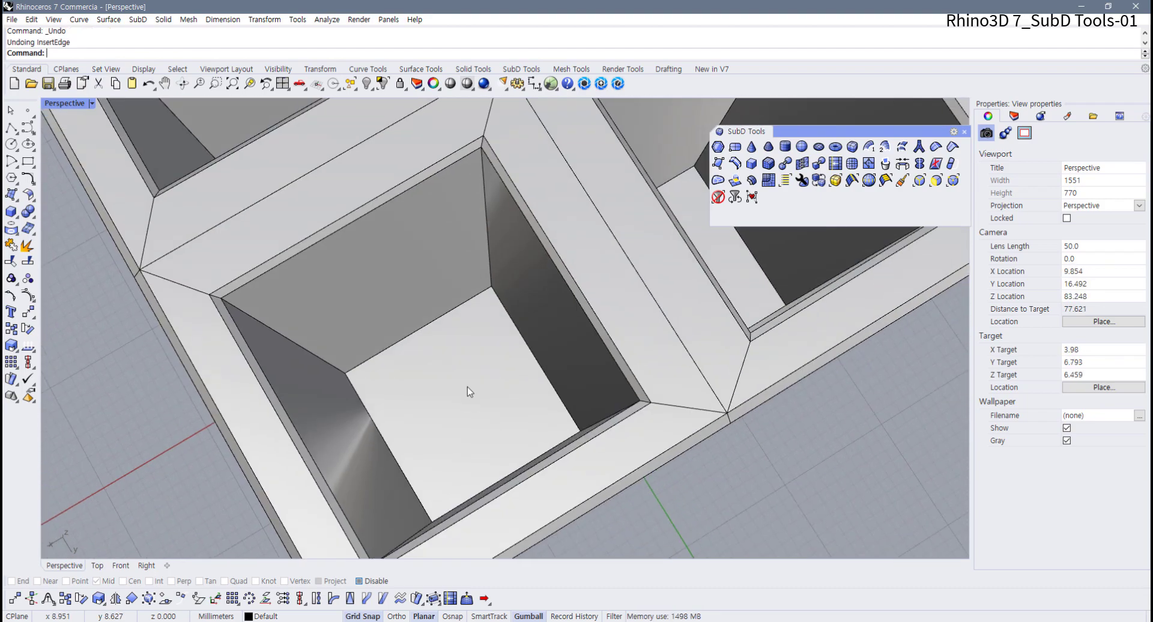
# - Inset the floor faces of all four pockets, setting the distance freehand at about 1 mm
pyautogui.click(718, 151)
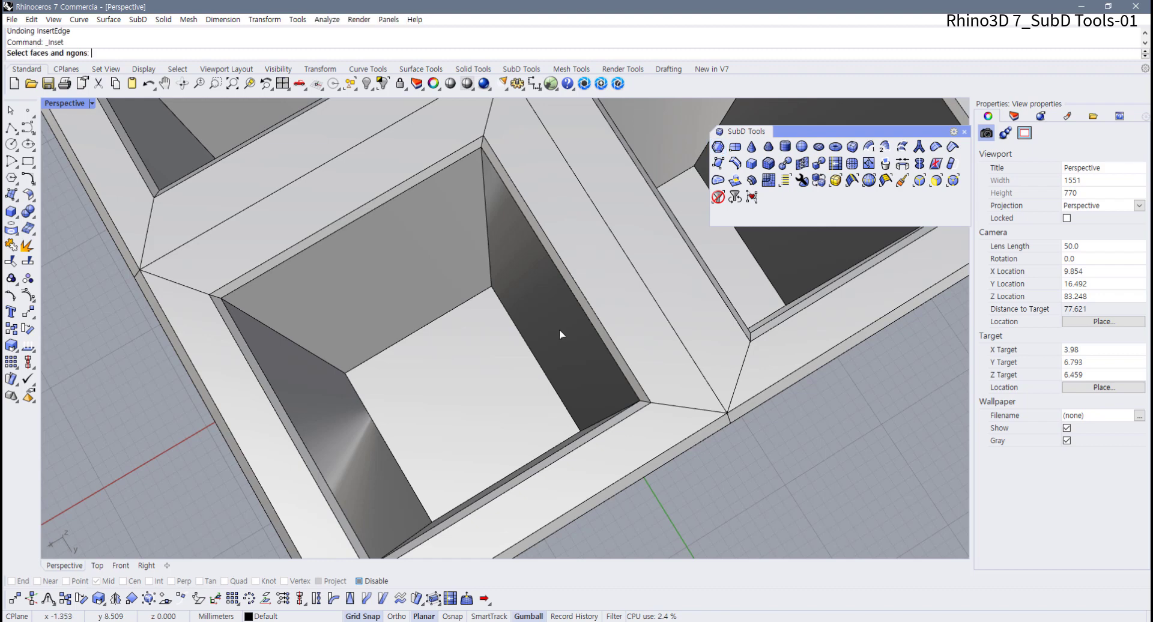
pyautogui.click(473, 385)
pyautogui.scroll(-3, 500, 362)
pyautogui.keyDown('shift'); pyautogui.moveTo(502, 363); pyautogui.dragTo(464, 474, button='right'); pyautogui.keyUp('shift')
pyautogui.click(615, 408)
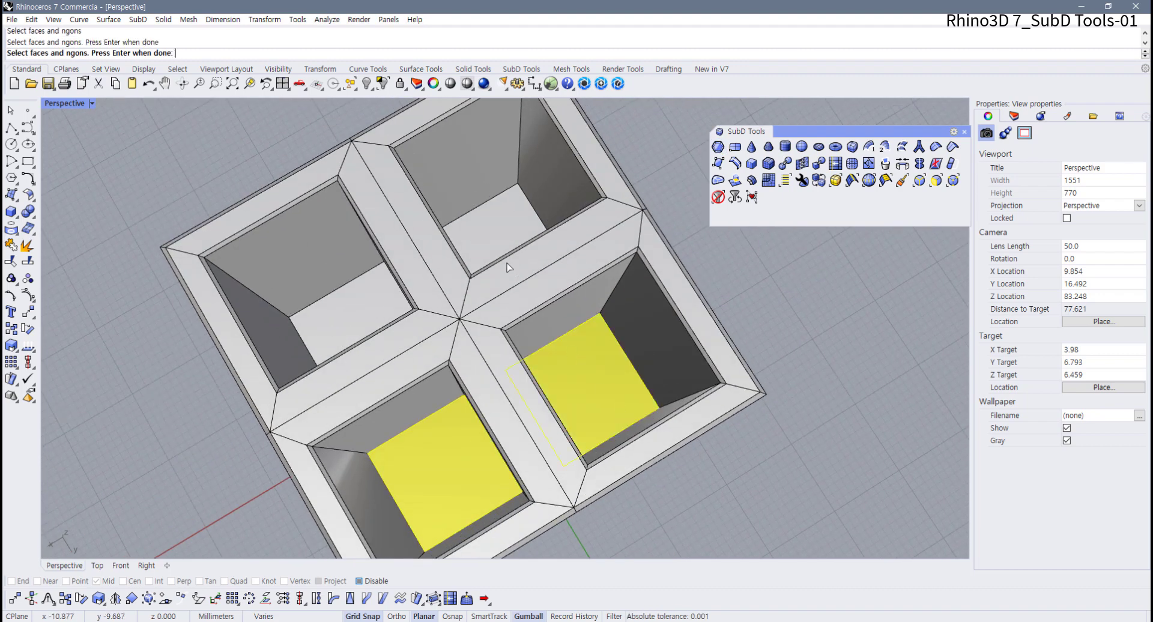
pyautogui.click(496, 231)
pyautogui.click(375, 316)
pyautogui.moveTo(375, 317); pyautogui.dragTo(459, 374, button='right')
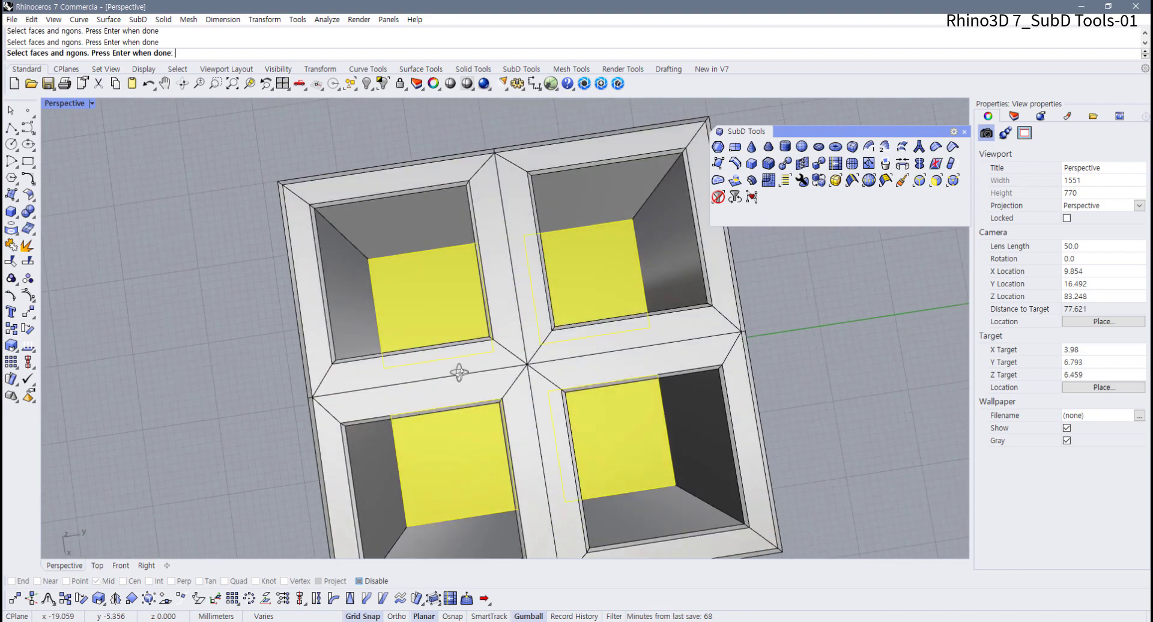
pyautogui.press('Return')
pyautogui.scroll(4, 440, 319)
pyautogui.scroll(3, 371, 274)
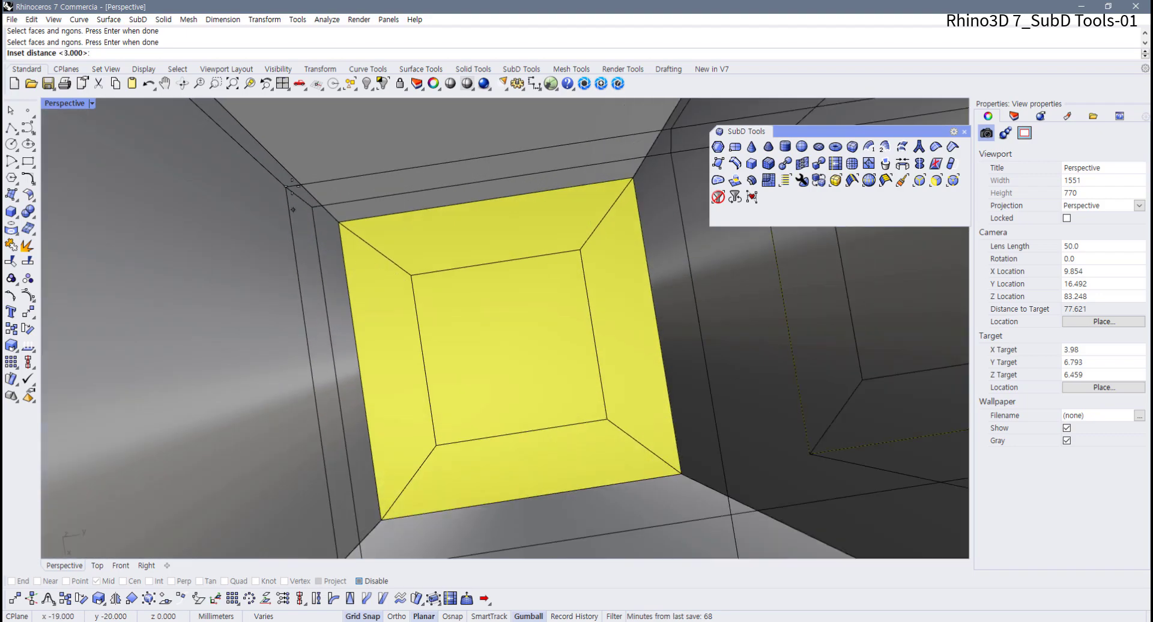
pyautogui.click(380, 273)
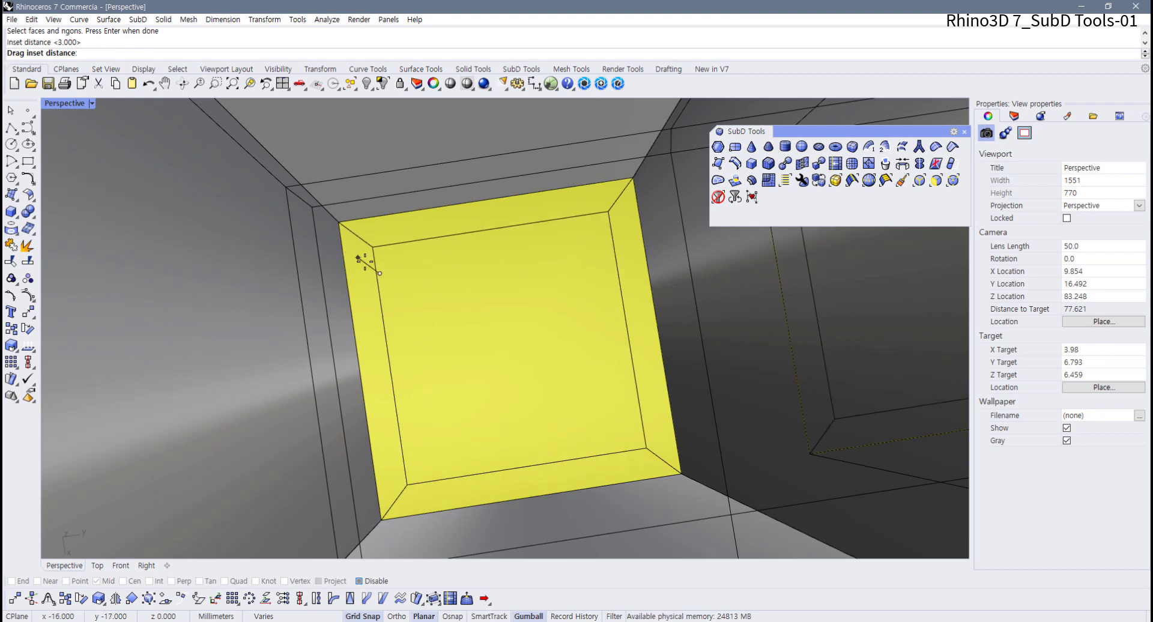
pyautogui.click(387, 281)
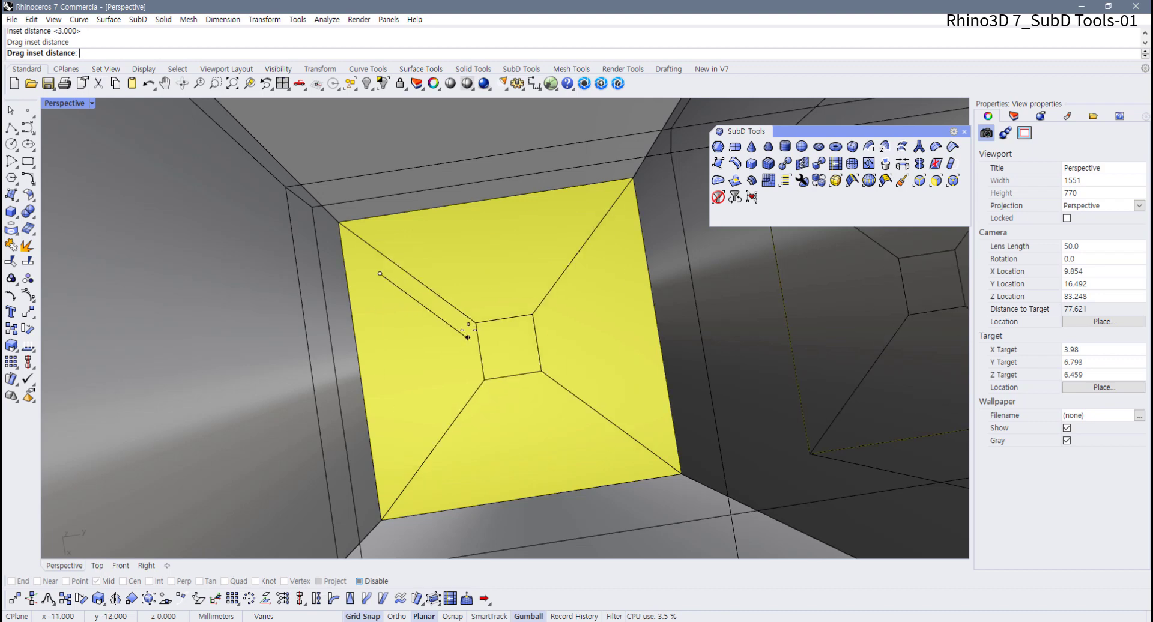
pyautogui.click(382, 293)
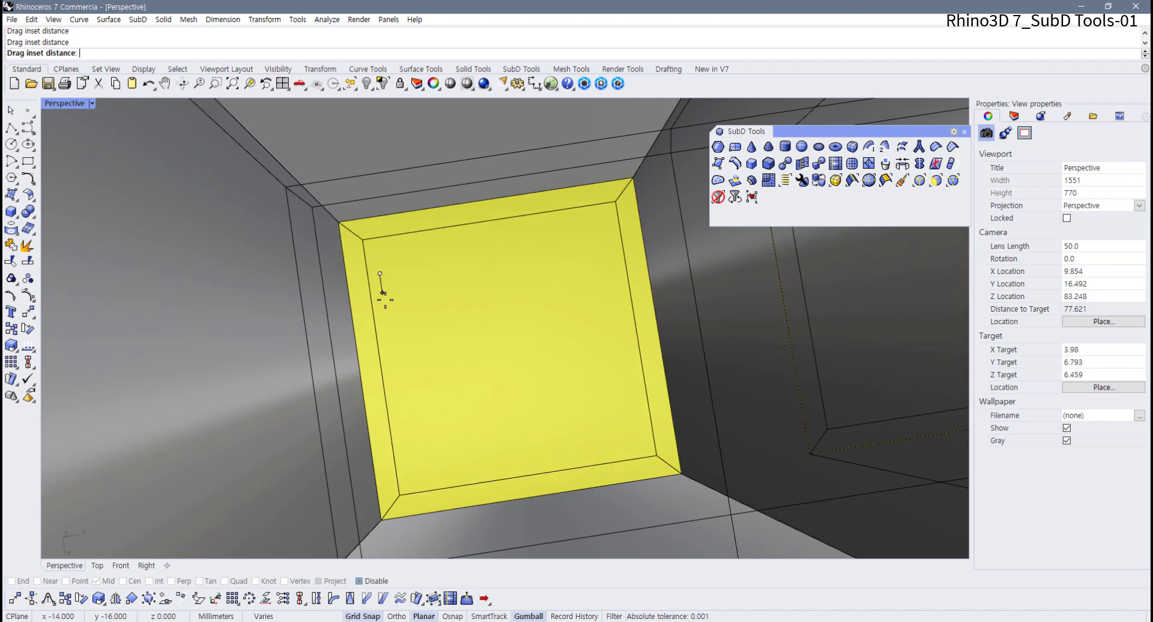
pyautogui.click(383, 293)
# - Undo the freehand inset of the pocket floors
pyautogui.moveTo(405, 316); pyautogui.dragTo(449, 334, button='right')
pyautogui.scroll(-5, 412, 284)
pyautogui.hotkey('ctrl', 'z')
# - Inset the floor faces of all four pockets by 0.5 mm
pyautogui.press('Return')
pyautogui.click(448, 335)
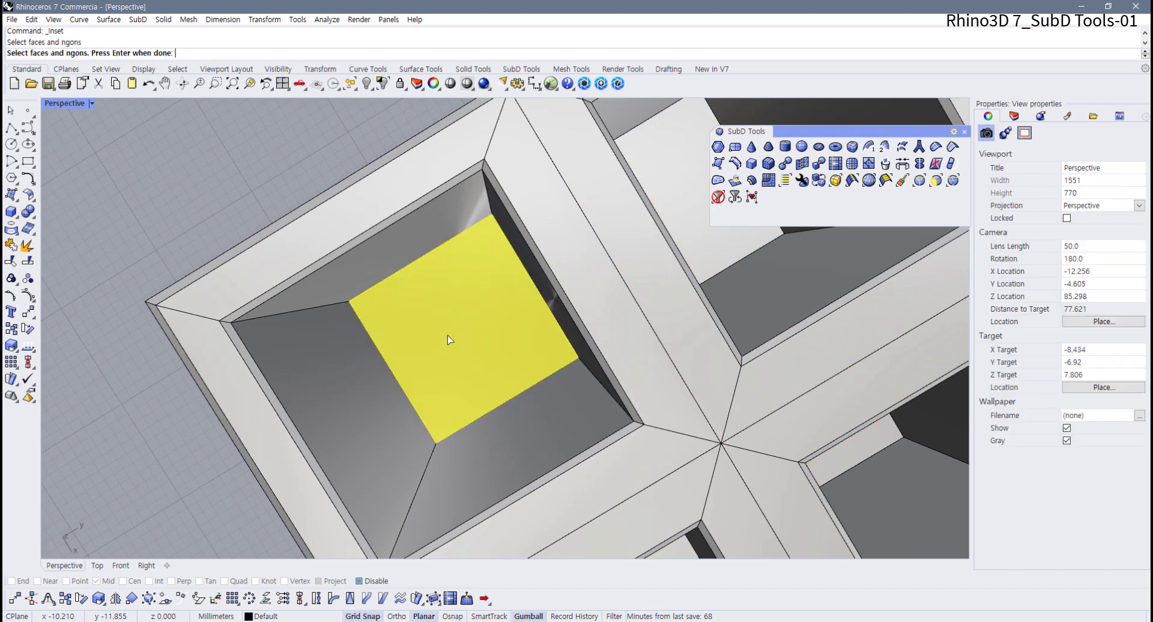
pyautogui.scroll(-3, 457, 334)
pyautogui.click(598, 281)
pyautogui.click(697, 401)
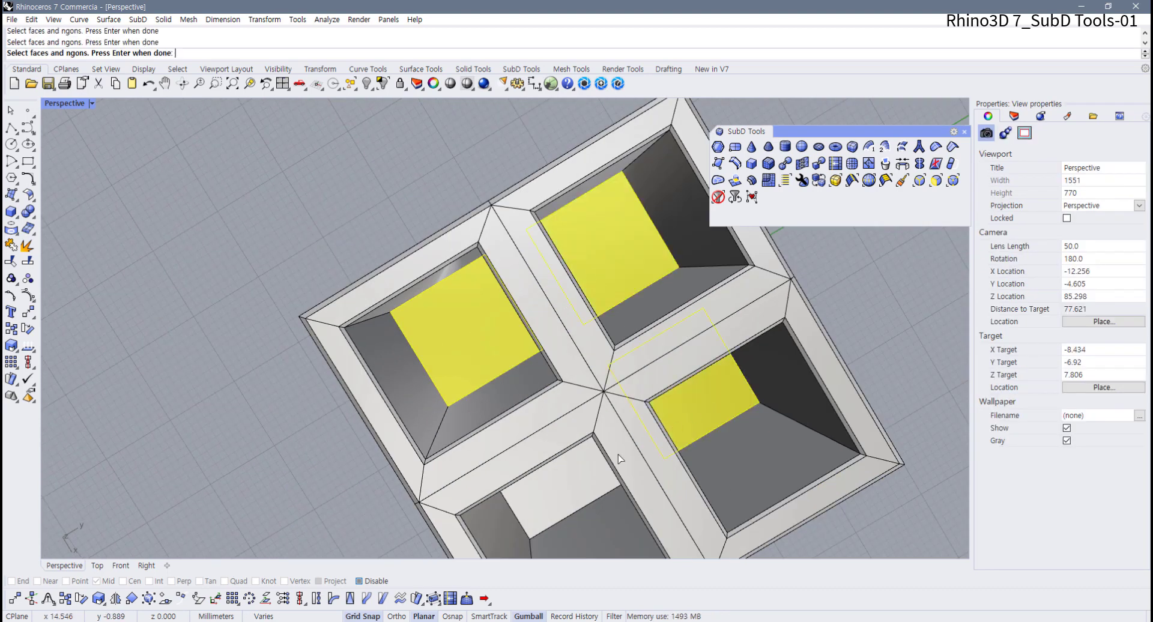
pyautogui.click(578, 476)
pyautogui.press('Return')
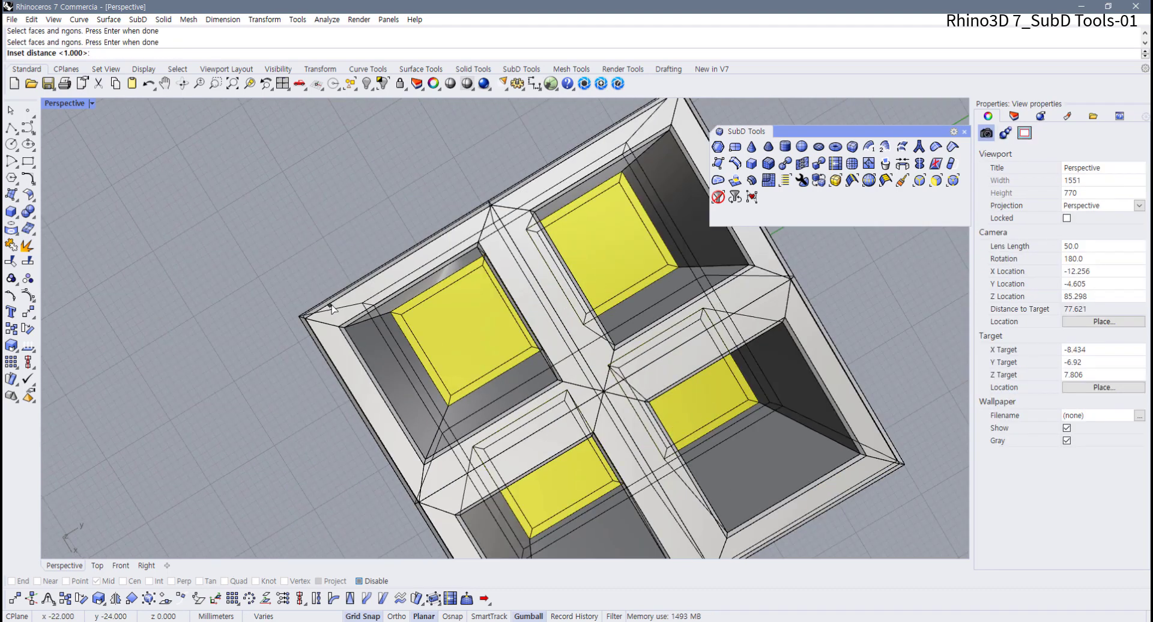
pyautogui.write('0.5')
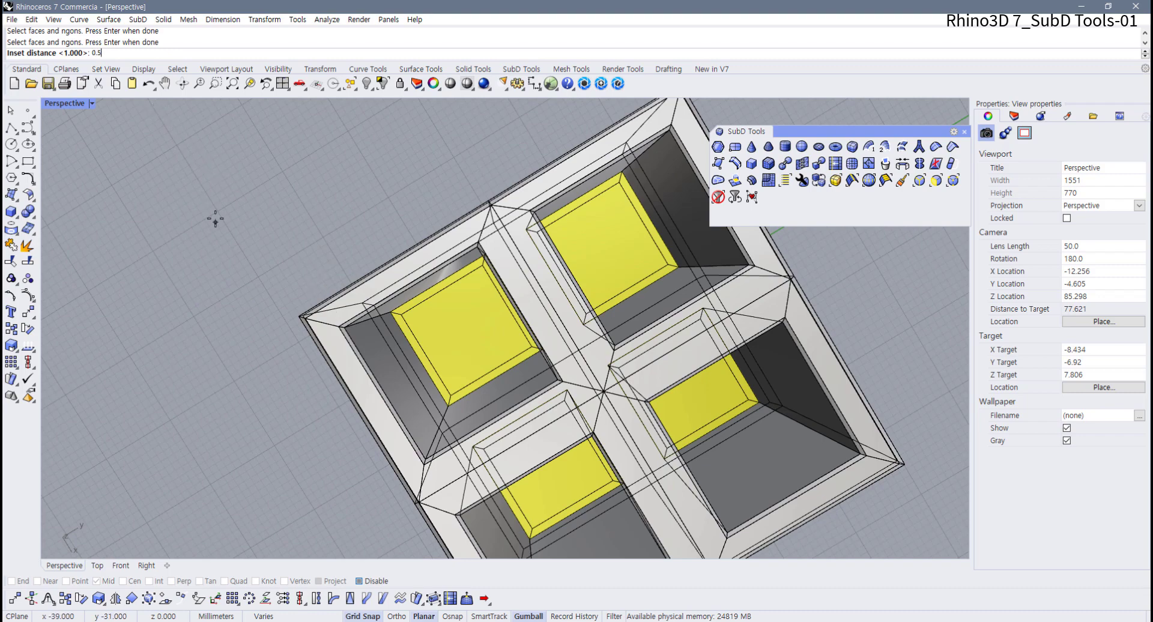
pyautogui.press('Return')
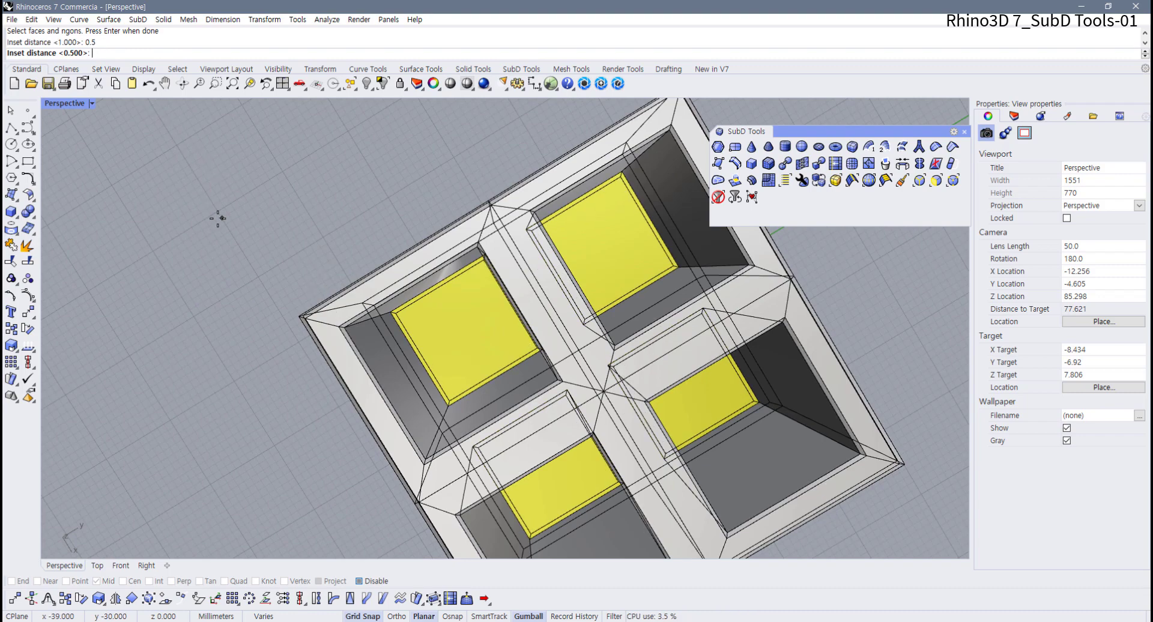
pyautogui.press('Return')
pyautogui.press('Escape')
# - Switch the SubD display to smooth and examine a pocket's bottom up close and the whole box from several angles
pyautogui.press('Tab')
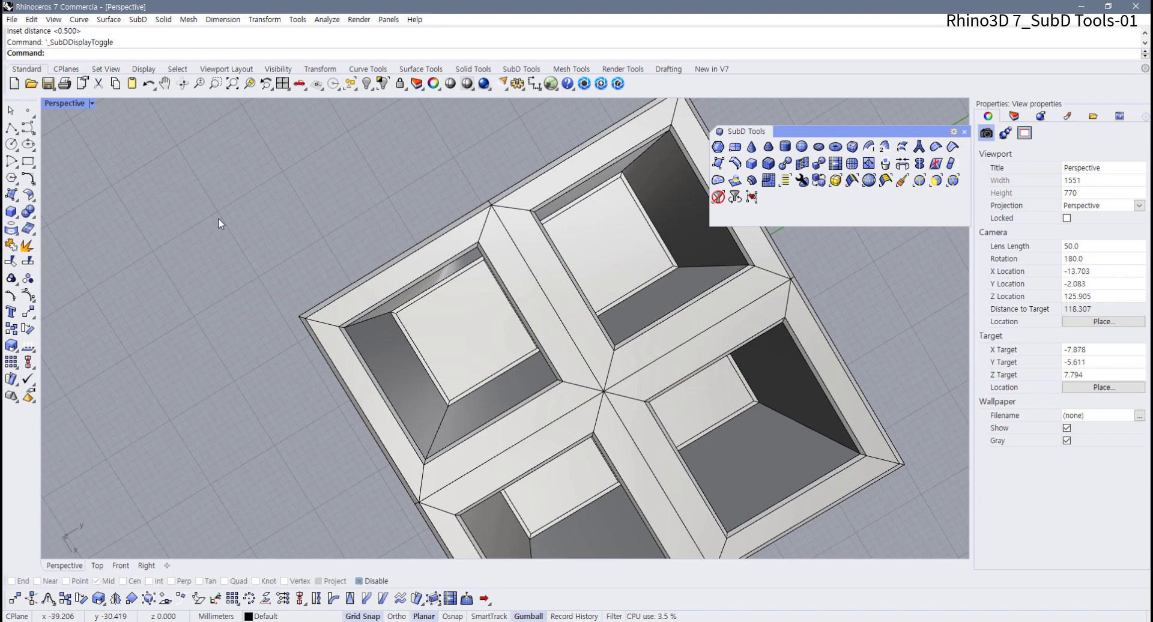
pyautogui.scroll(5, 442, 295)
pyautogui.scroll(2, 442, 295)
pyautogui.keyDown('shift'); pyautogui.moveTo(443, 296); pyautogui.dragTo(420, 391, button='right'); pyautogui.keyUp('shift')
pyautogui.scroll(2, 355, 376)
pyautogui.scroll(2, 401, 414)
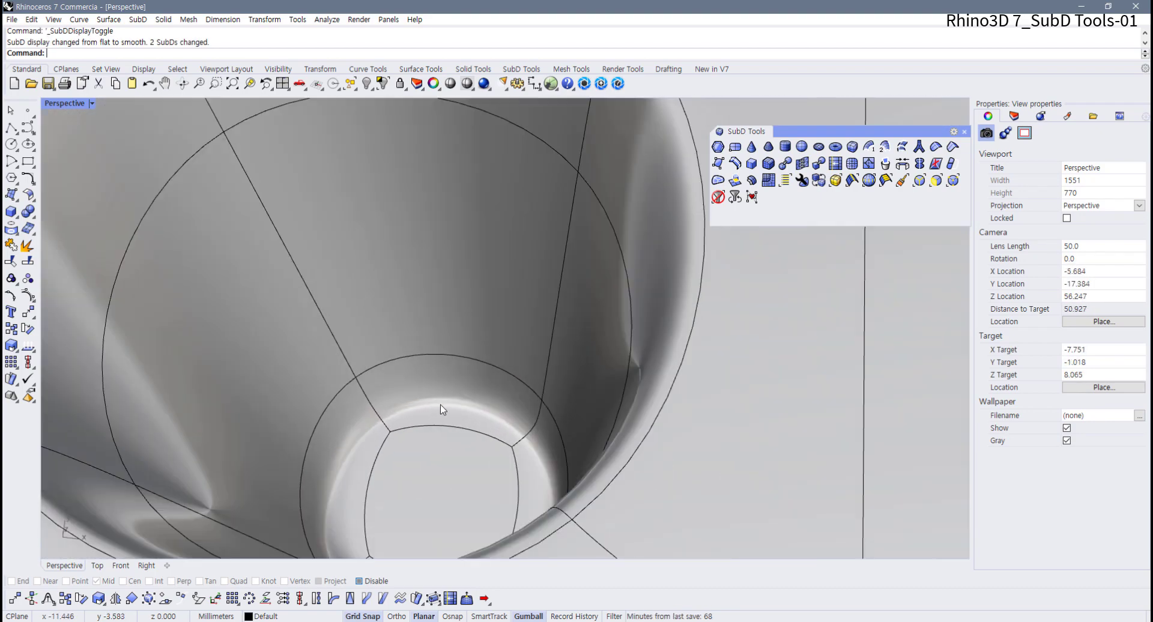
pyautogui.scroll(-10, 444, 410)
pyautogui.moveTo(450, 441); pyautogui.dragTo(740, 387, button='right')
pyautogui.scroll(-2, 586, 371)
pyautogui.keyDown('shift'); pyautogui.moveTo(564, 384); pyautogui.dragTo(399, 469, button='right'); pyautogui.keyUp('shift')
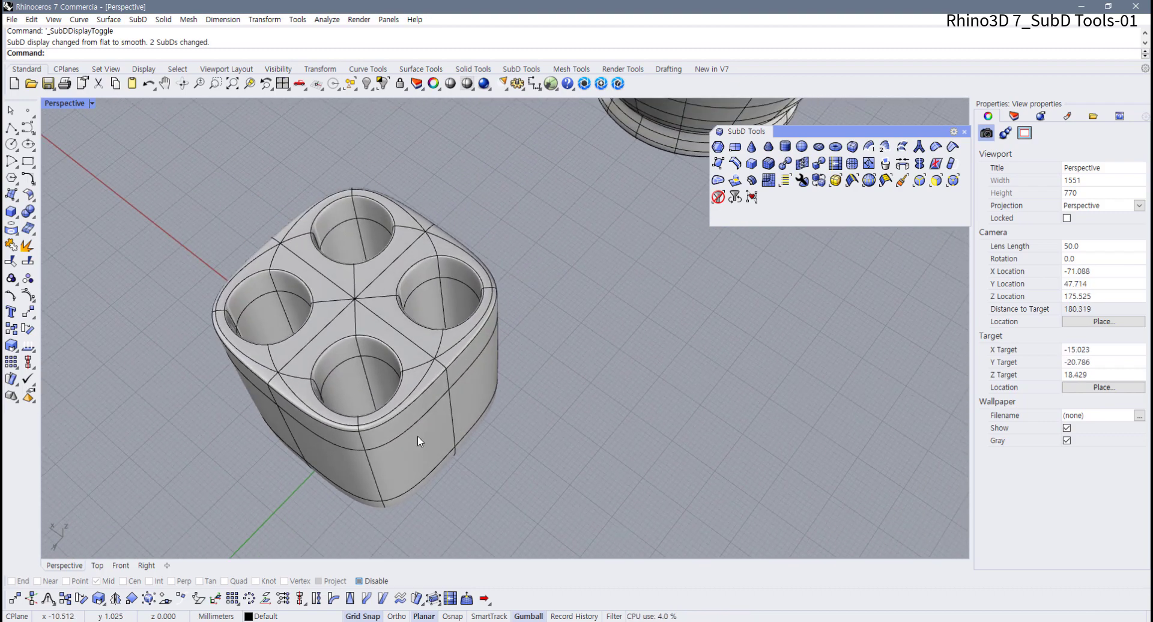
pyautogui.scroll(-4, 419, 431)
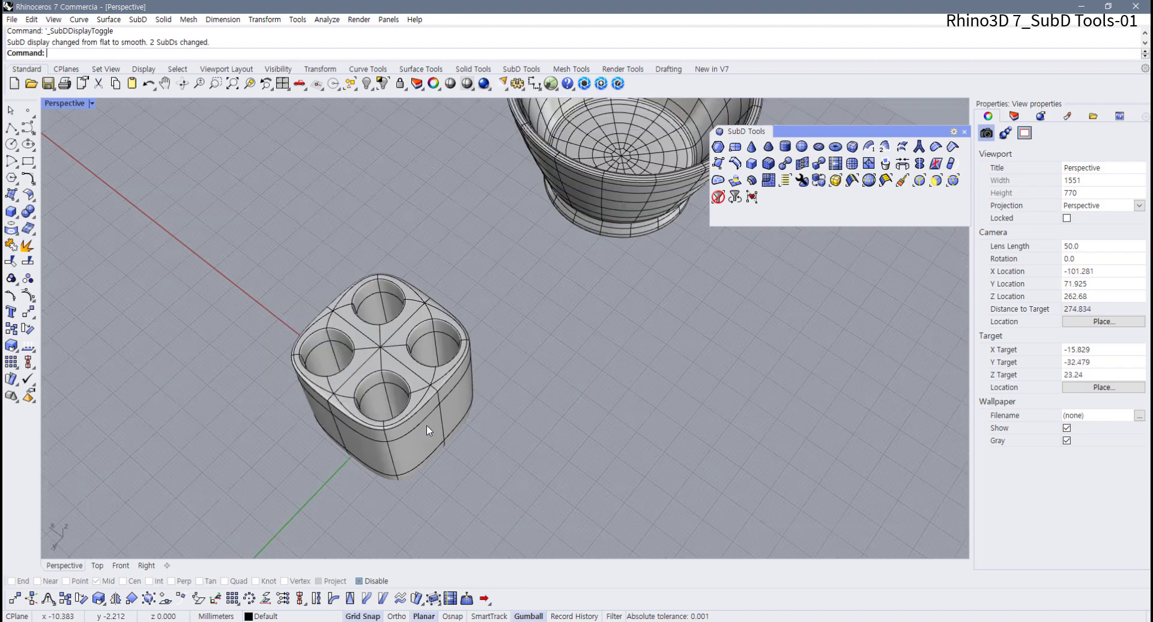
pyautogui.moveTo(427, 425); pyautogui.dragTo(478, 346, button='right')
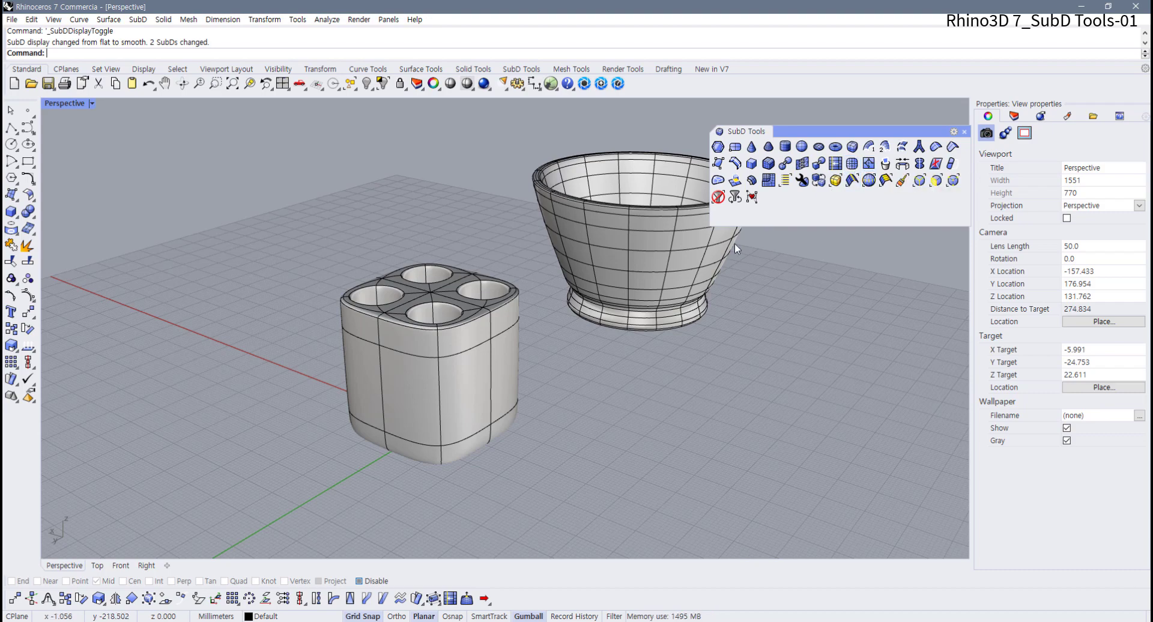
# - Delete one face from the bowl's inner wall, a little below the rim
pyautogui.scroll(6, 525, 316)
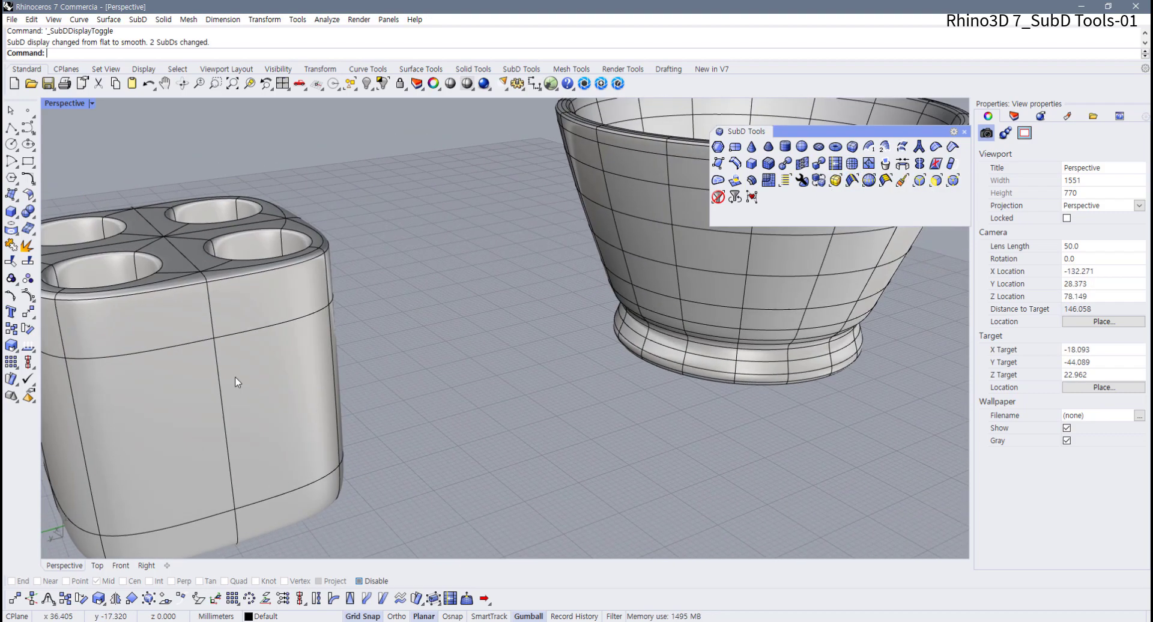
pyautogui.scroll(-6, 238, 383)
pyautogui.moveTo(414, 267); pyautogui.dragTo(385, 347, button='right')
pyautogui.keyDown('shift'); pyautogui.moveTo(569, 325); pyautogui.dragTo(342, 417, button='right'); pyautogui.keyUp('shift')
pyautogui.scroll(4, 340, 307)
pyautogui.keyDown('shift'); pyautogui.moveTo(372, 284); pyautogui.dragTo(388, 325, button='right'); pyautogui.keyUp('shift')
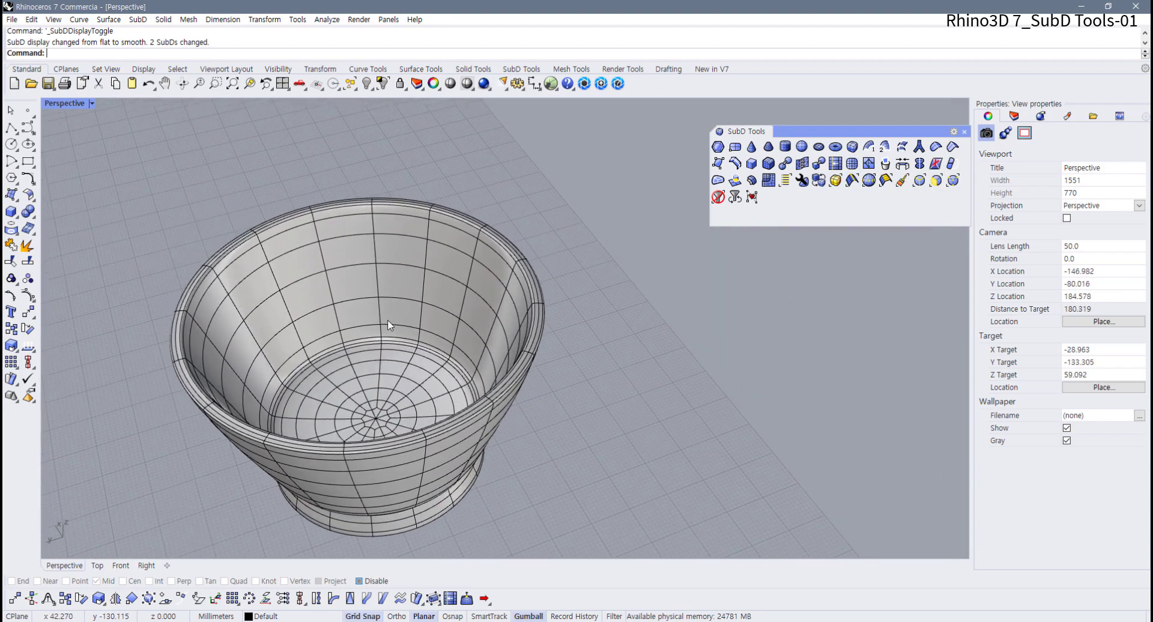
pyautogui.scroll(16, 388, 325)
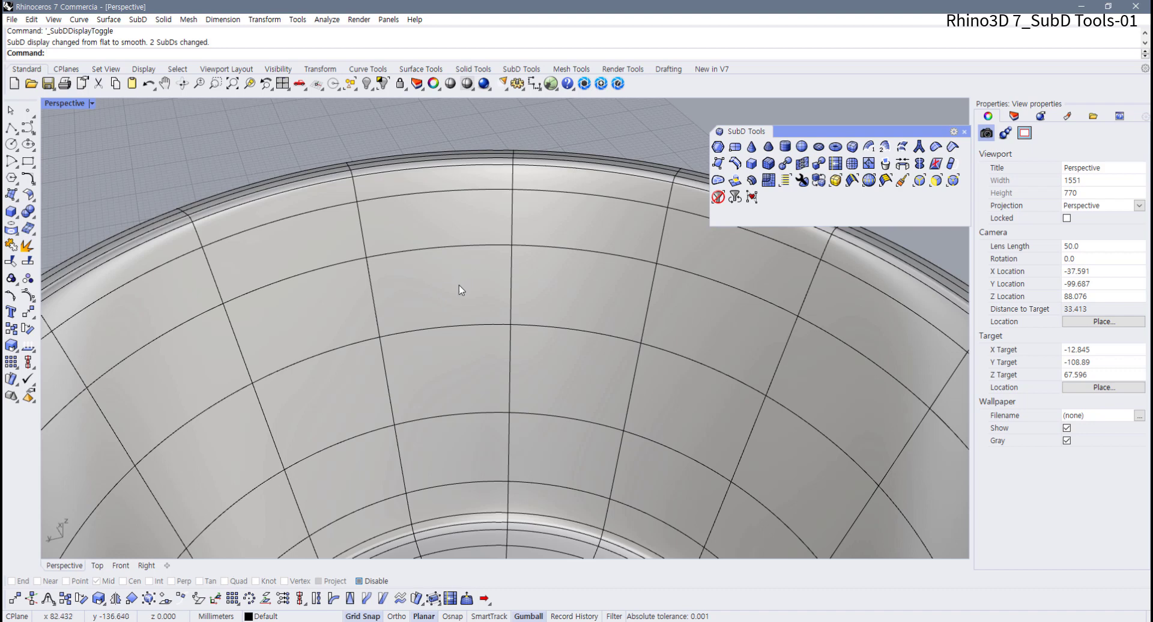
pyautogui.keyDown('shift'); pyautogui.moveTo(461, 291); pyautogui.dragTo(541, 303, button='right'); pyautogui.keyUp('shift')
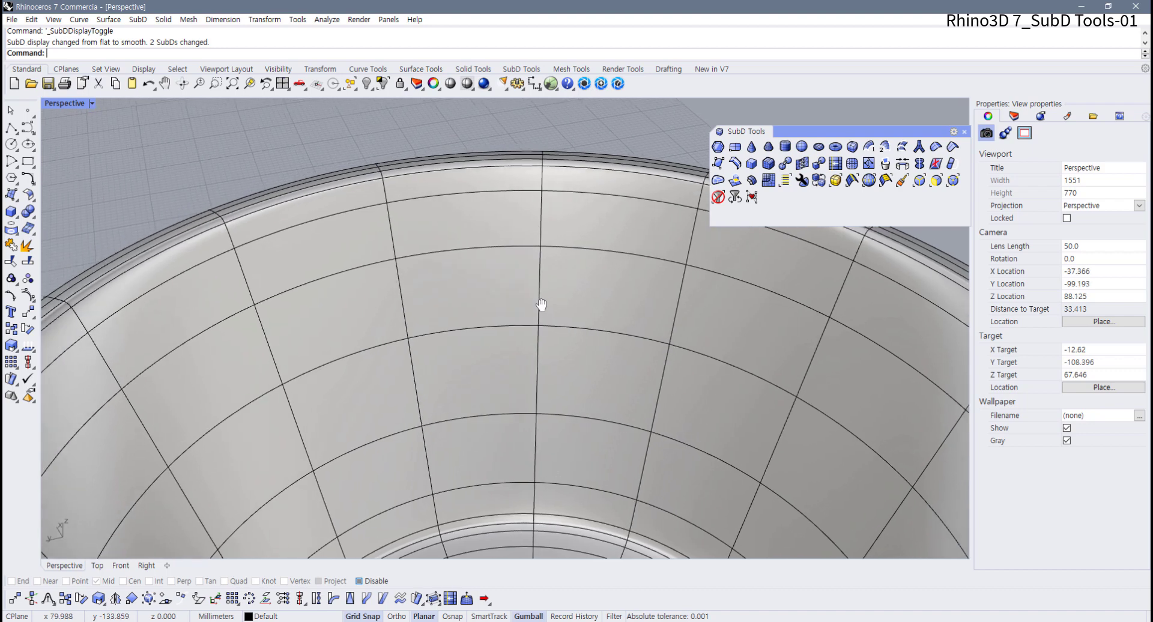
pyautogui.keyDown('ctrl'); pyautogui.keyDown('shift'); pyautogui.click(466, 290); pyautogui.keyUp('shift'); pyautogui.keyUp('ctrl')
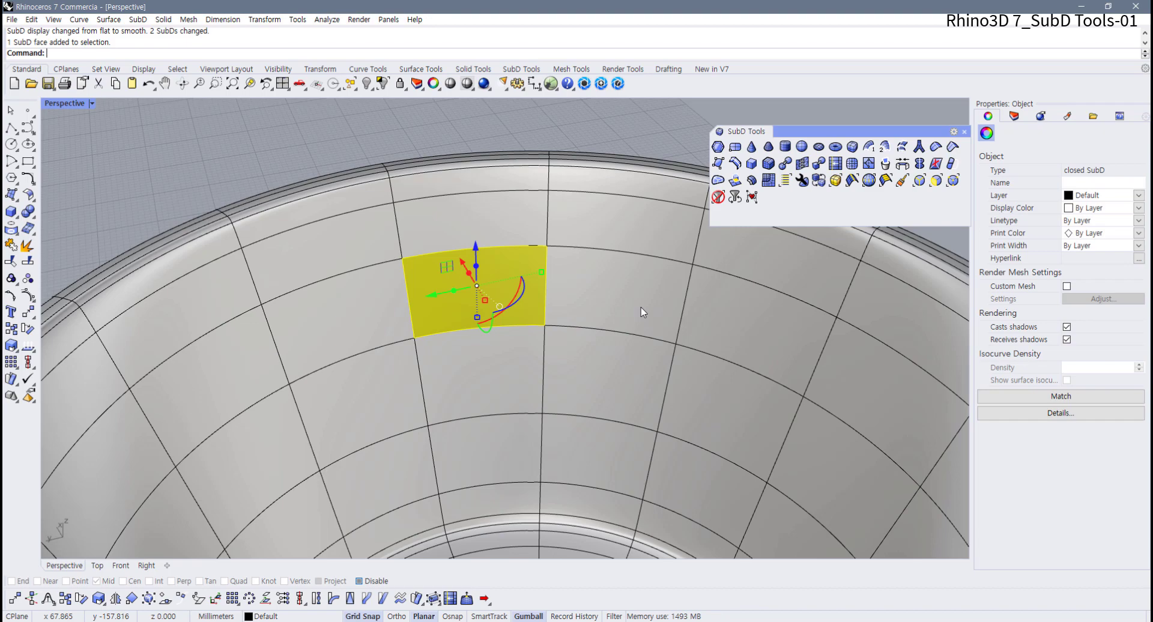
pyautogui.press('Delete')
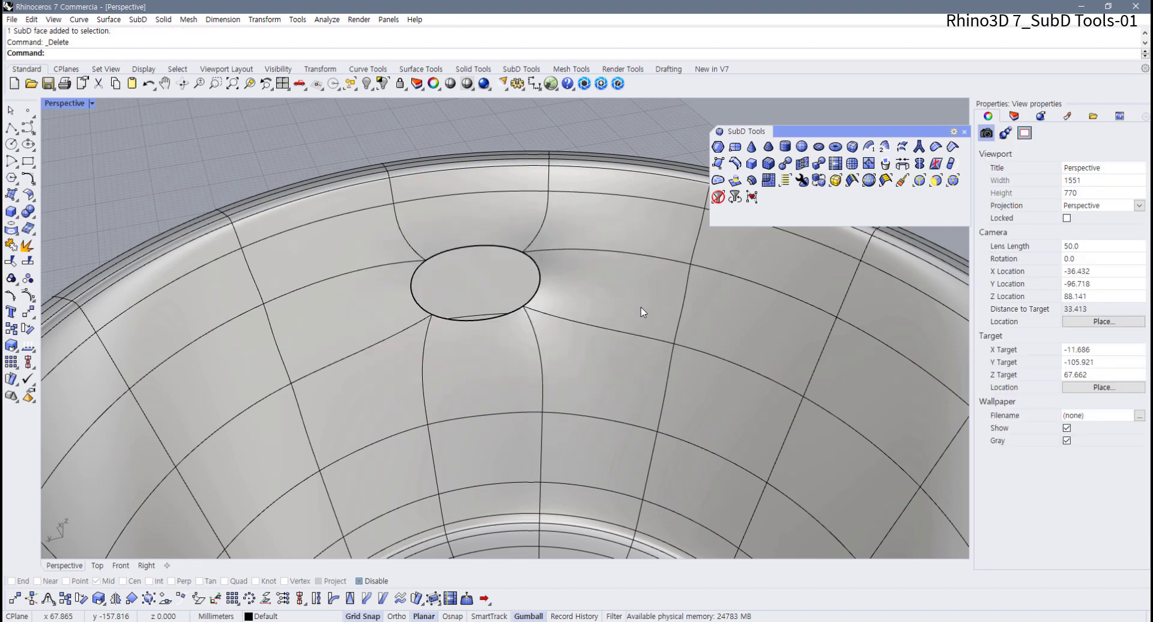
# - Switch the SubD display to flat with the hole in the bowl's inner wall in close view
pyautogui.press('Tab')
pyautogui.moveTo(536, 331); pyautogui.dragTo(337, 343, button='right')
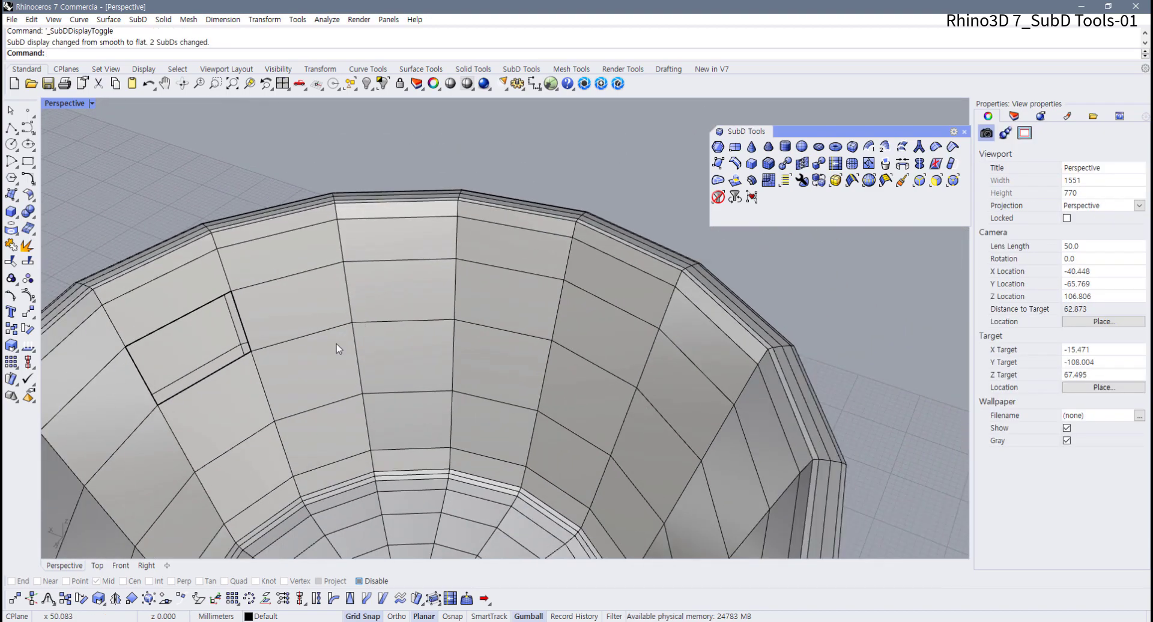
pyautogui.scroll(5, 336, 343)
pyautogui.keyDown('shift'); pyautogui.moveTo(407, 355); pyautogui.dragTo(599, 355, button='right'); pyautogui.keyUp('shift')
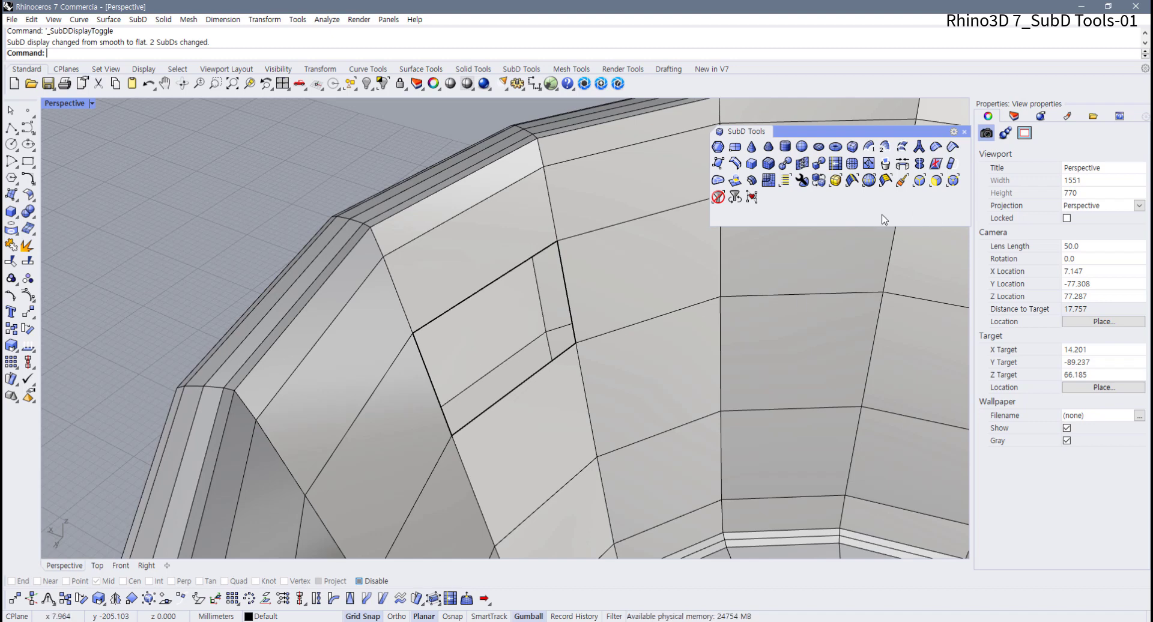
# - Try filling the hole in the bowl wall from its four boundary edges with the SingleFace patch style, then undo the fill
pyautogui.click(718, 180)
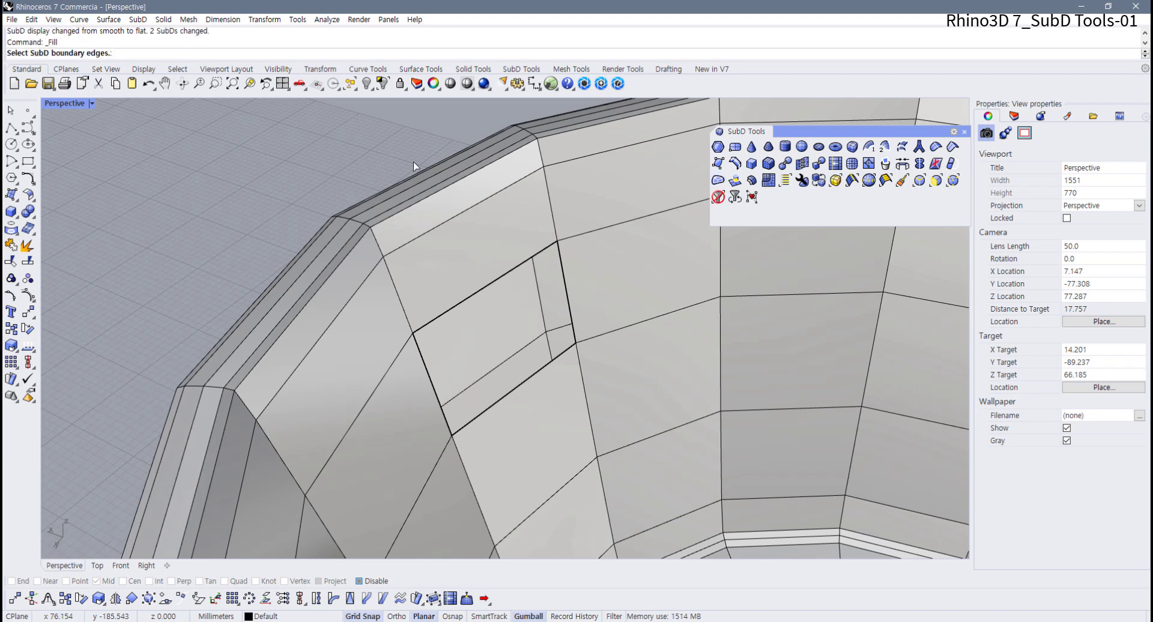
pyautogui.click(567, 276)
pyautogui.click(532, 256)
pyautogui.click(427, 367)
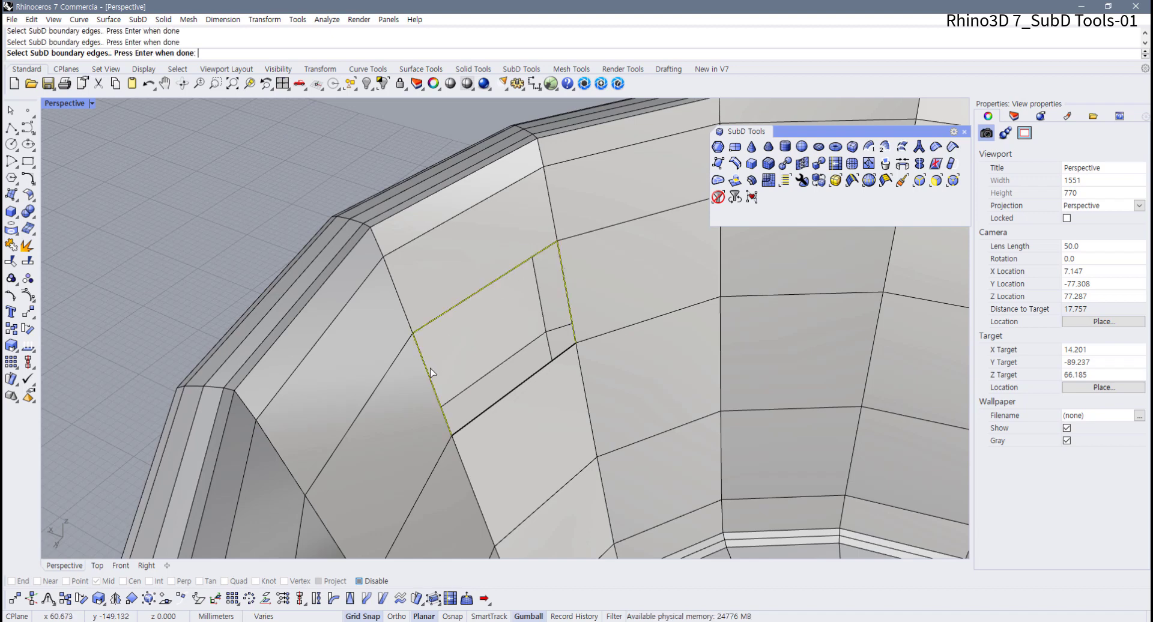
pyautogui.click(510, 391)
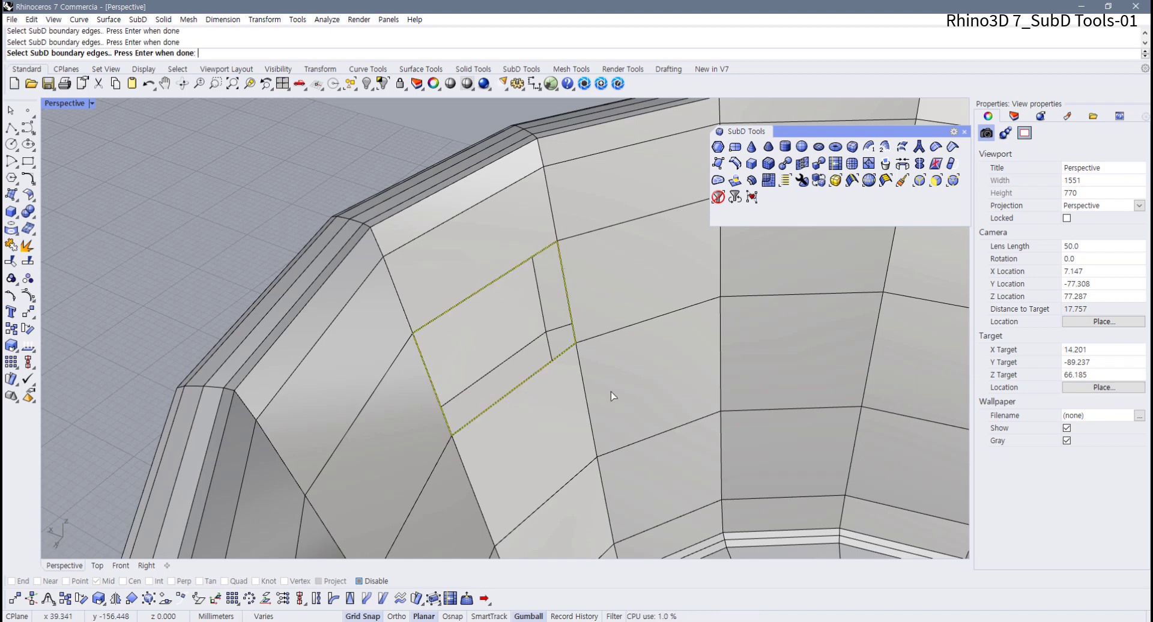
pyautogui.press('Return')
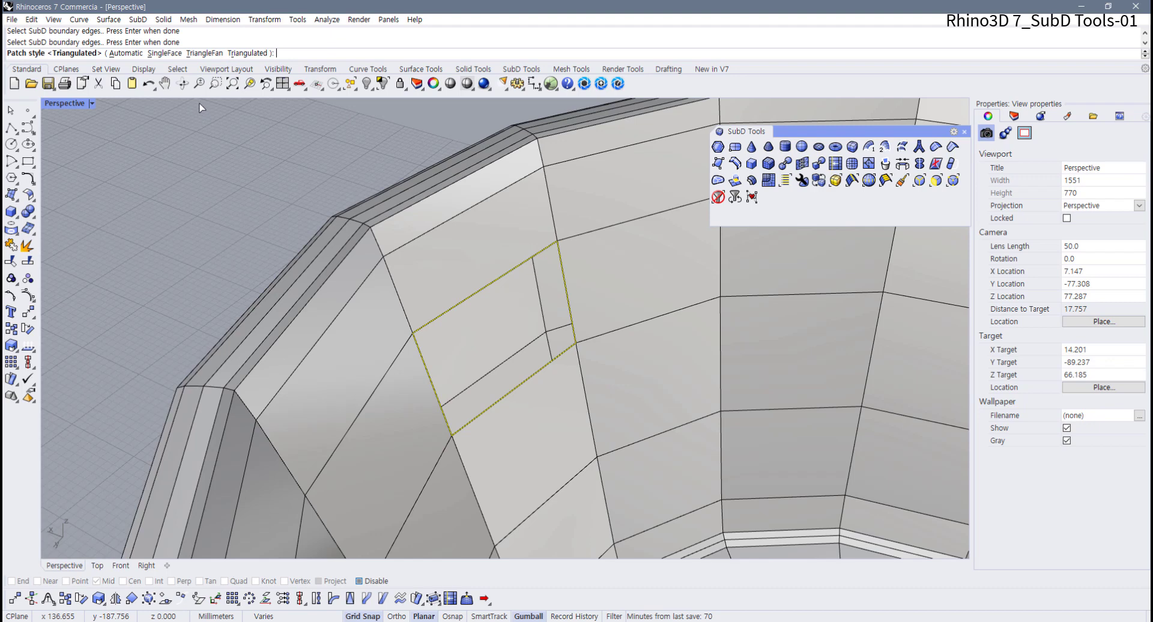
pyautogui.click(164, 57)
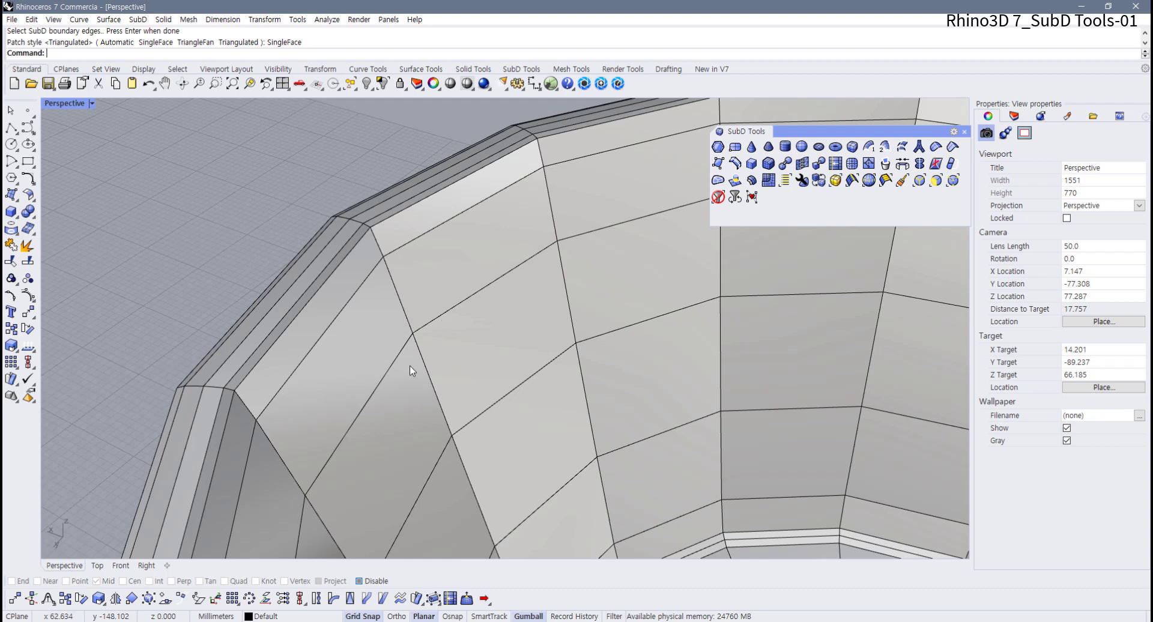
pyautogui.hotkey('ctrl', 'z')
# - Try filling the bowl wall's hole with the TriangleFan patch style, inspect the patch, and undo it
pyautogui.press('Return')
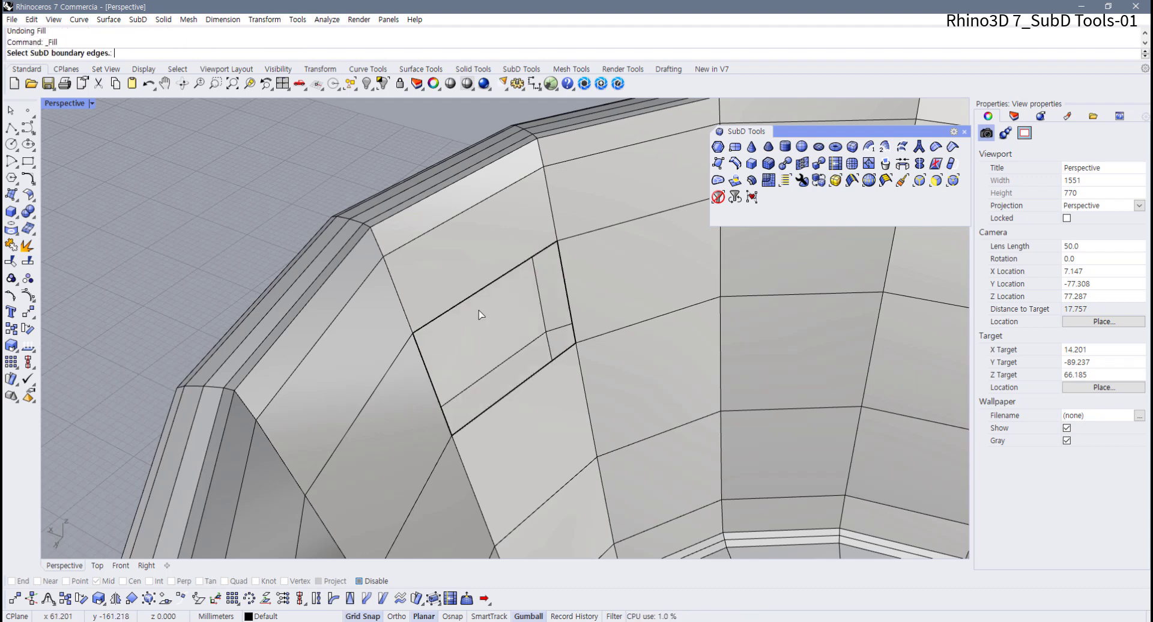
pyautogui.click(487, 286)
pyautogui.click(565, 287)
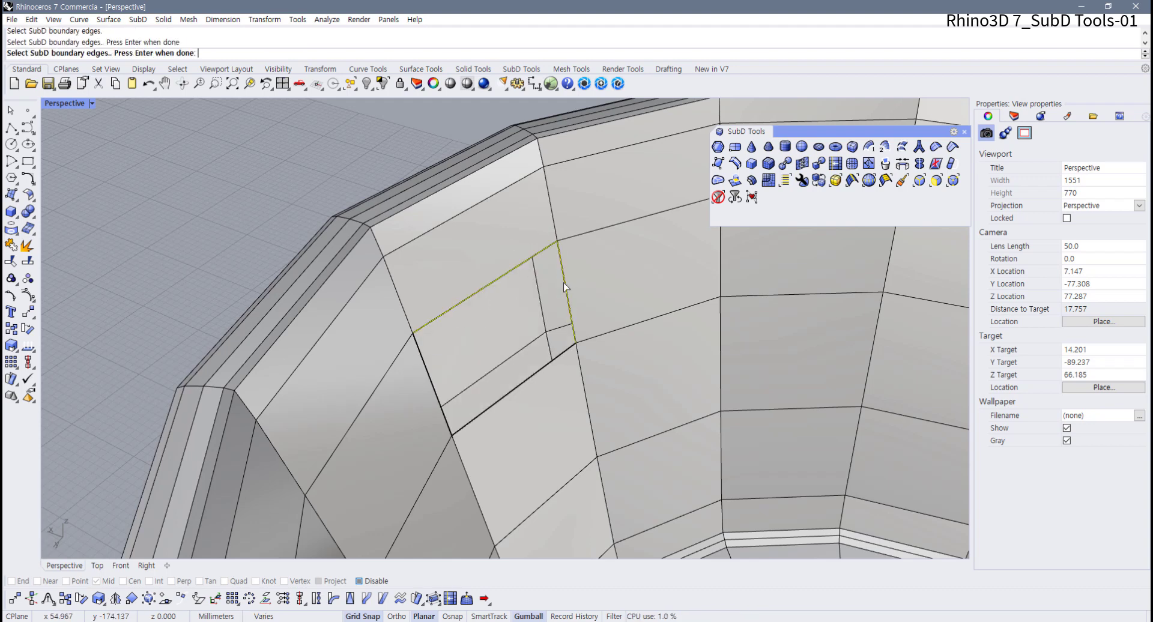
pyautogui.click(554, 360)
pyautogui.click(433, 386)
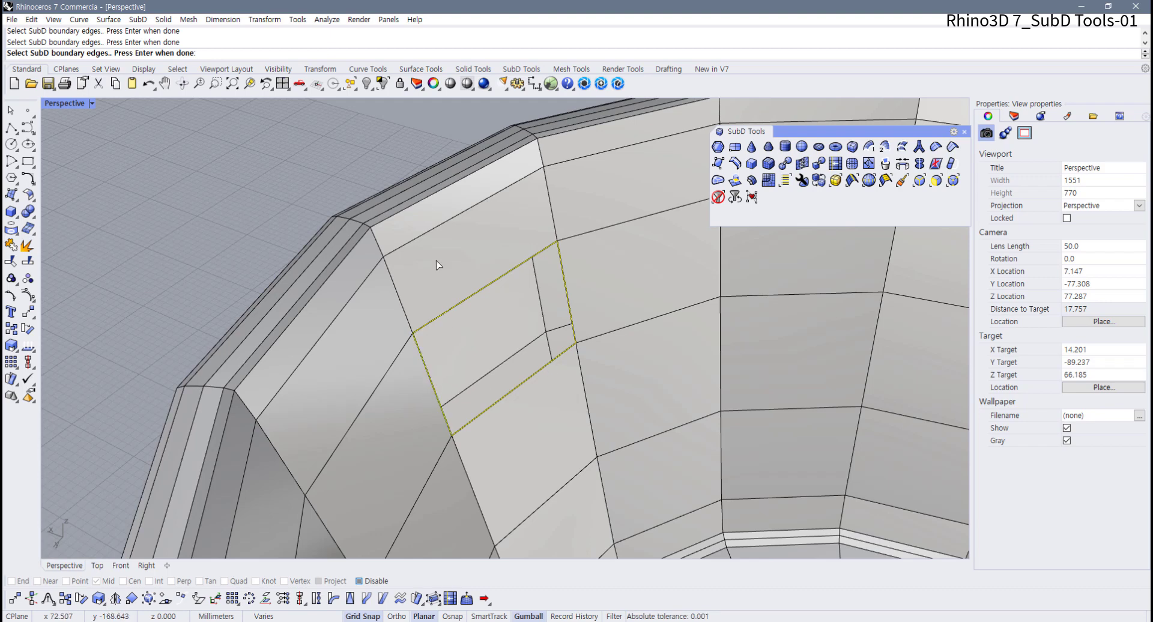
pyautogui.press('Return')
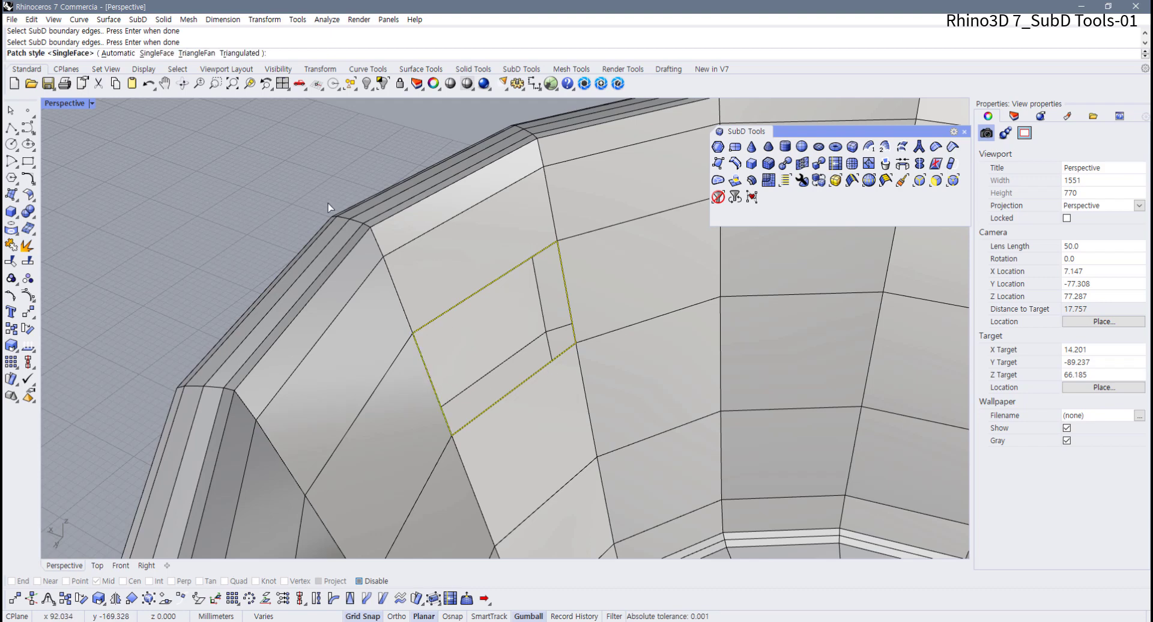
pyautogui.click(196, 52)
pyautogui.scroll(-3, 515, 368)
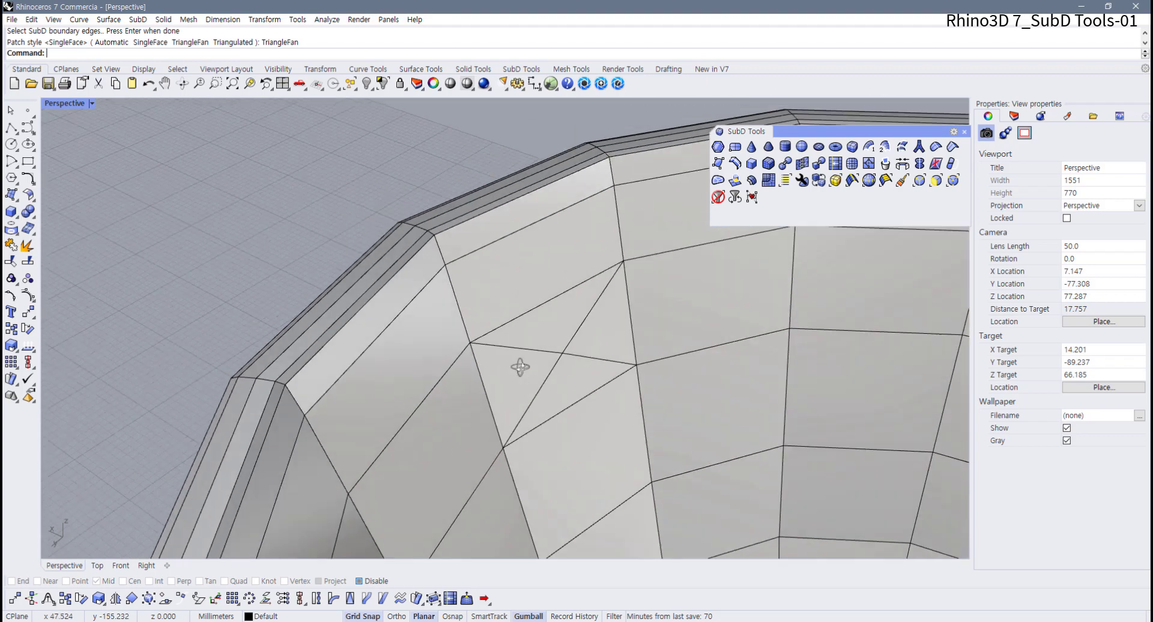
pyautogui.moveTo(515, 368); pyautogui.dragTo(628, 455, button='right')
pyautogui.scroll(4, 628, 455)
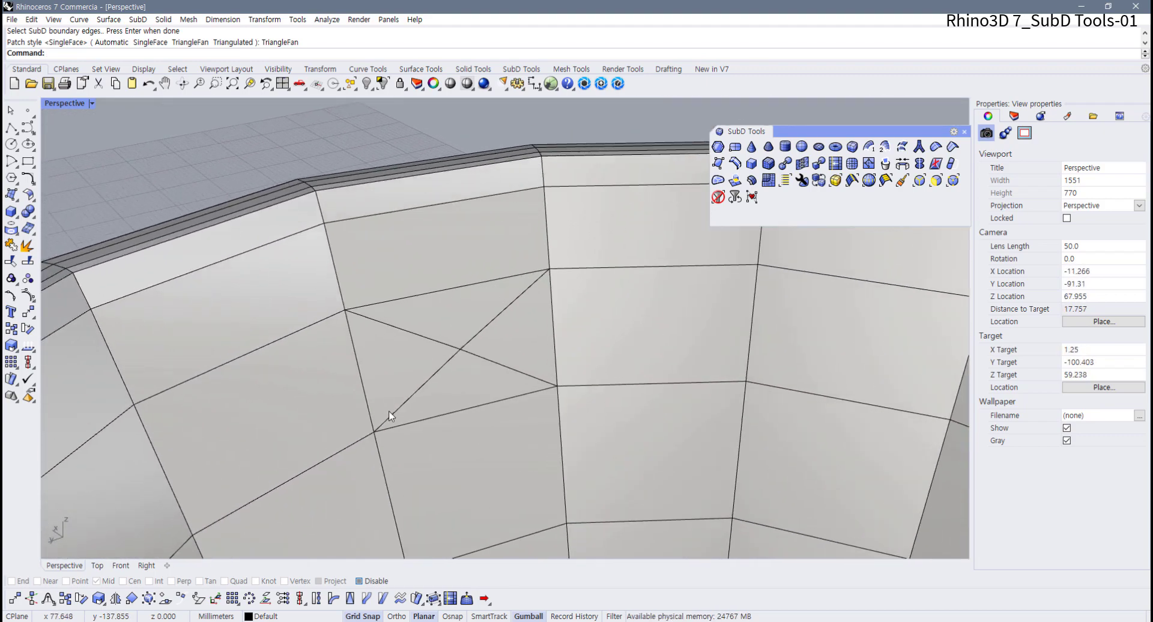
pyautogui.hotkey('ctrl', 'z')
# - Try filling the four-edged hole in the bowl wall with the Triangulated patch style, and undo it
pyautogui.press('Return')
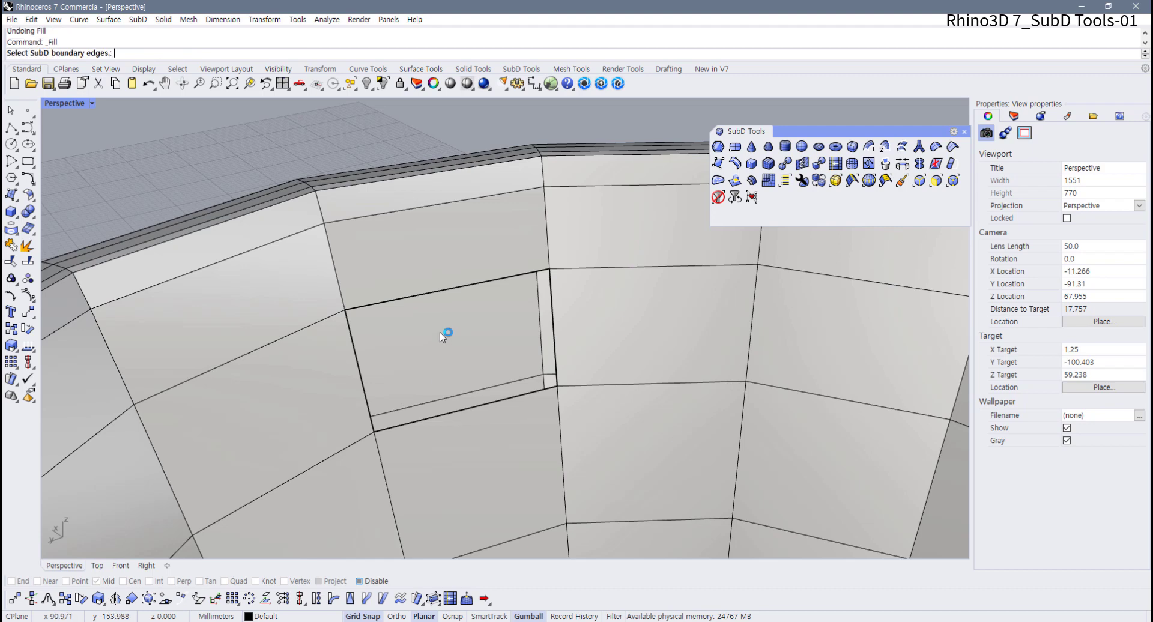
pyautogui.click(455, 288)
pyautogui.click(554, 329)
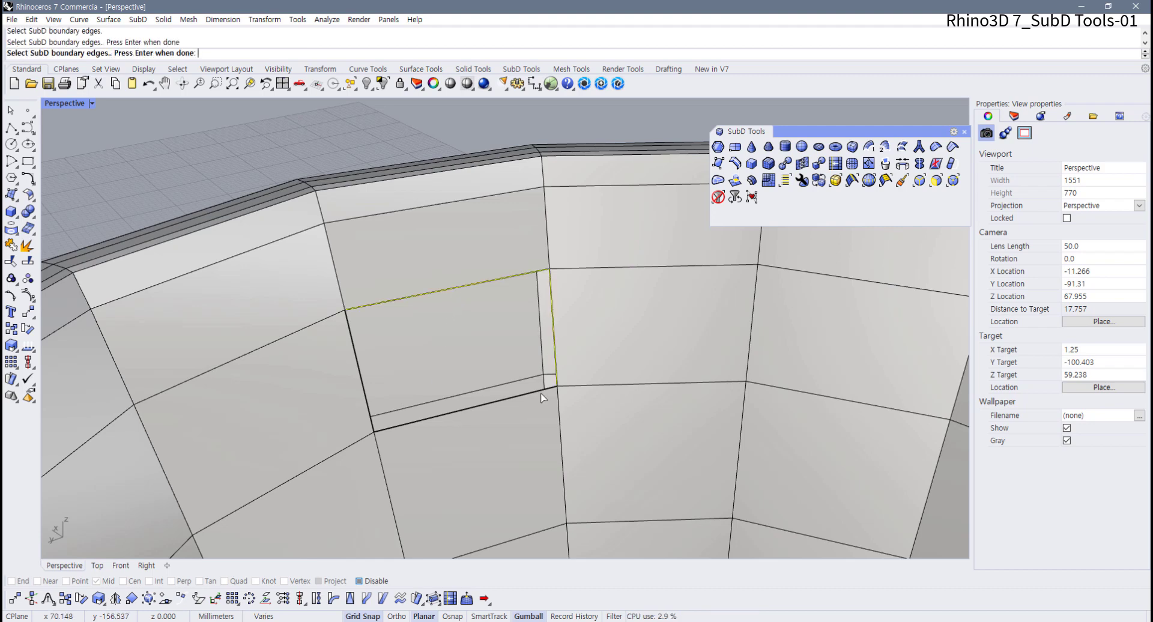
pyautogui.click(534, 393)
pyautogui.click(360, 374)
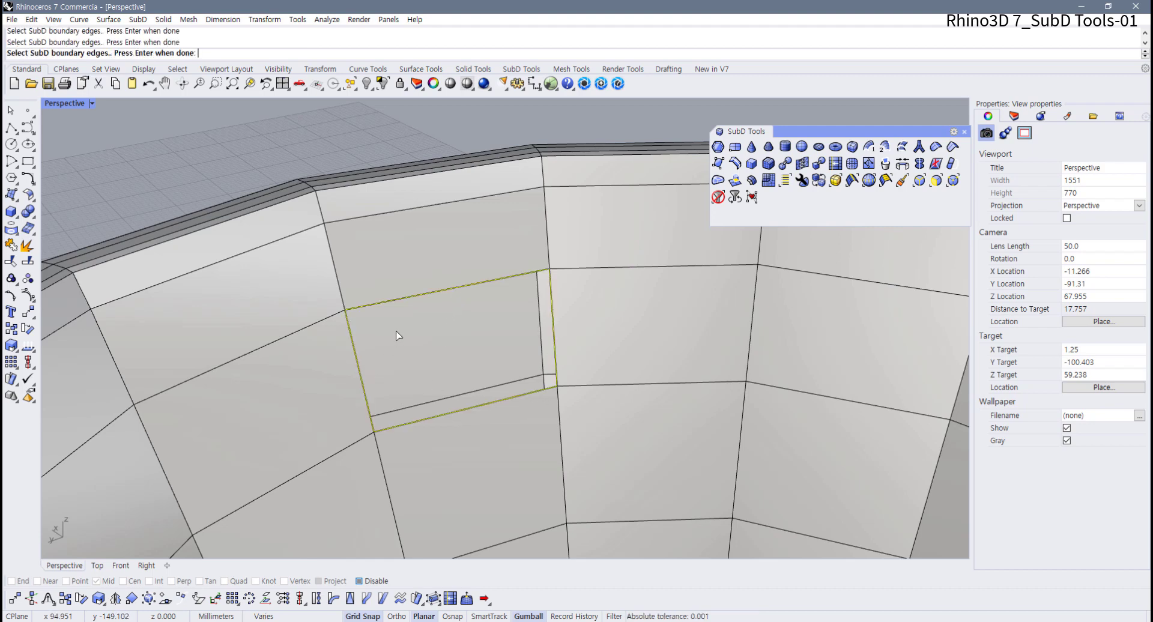
pyautogui.press('Return')
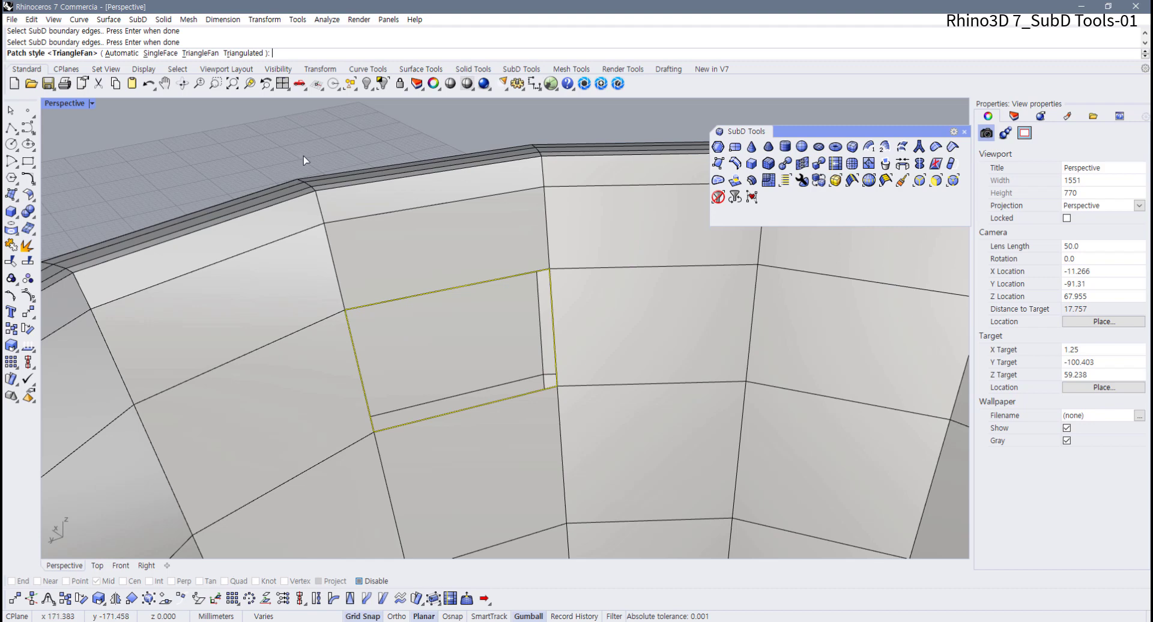
pyautogui.click(242, 53)
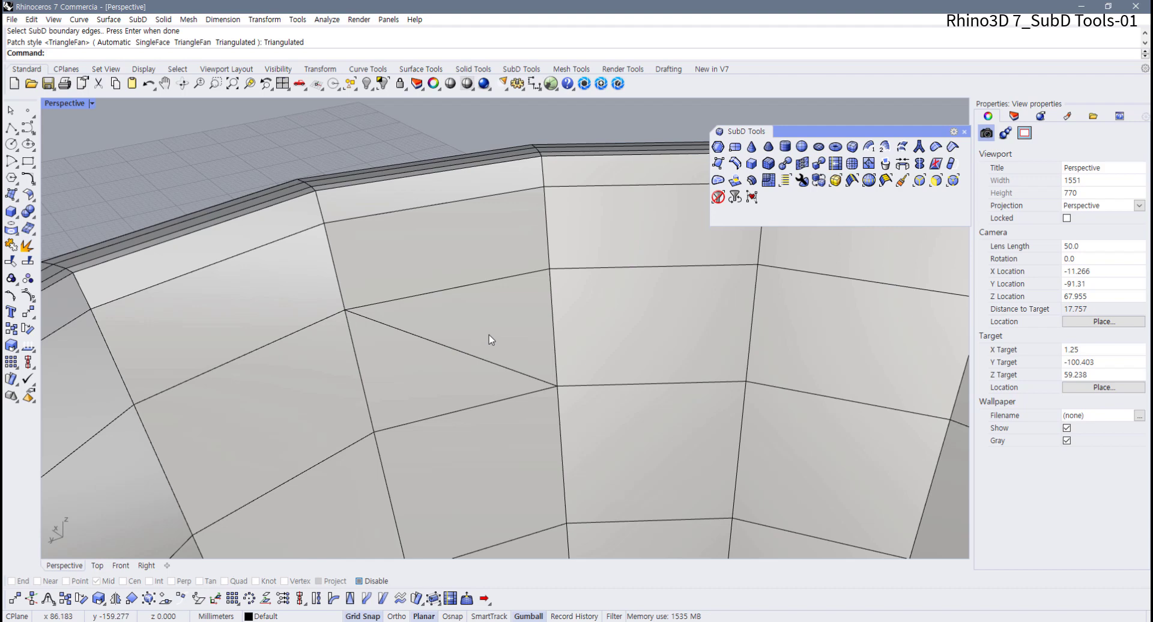
pyautogui.hotkey('ctrl', 'z')
# - Fill the hole in the bowl's inner wall from its four boundary edges, using the SingleFace patch style
pyautogui.keyDown('shift'); pyautogui.moveTo(456, 334); pyautogui.dragTo(476, 359, button='right'); pyautogui.keyUp('shift')
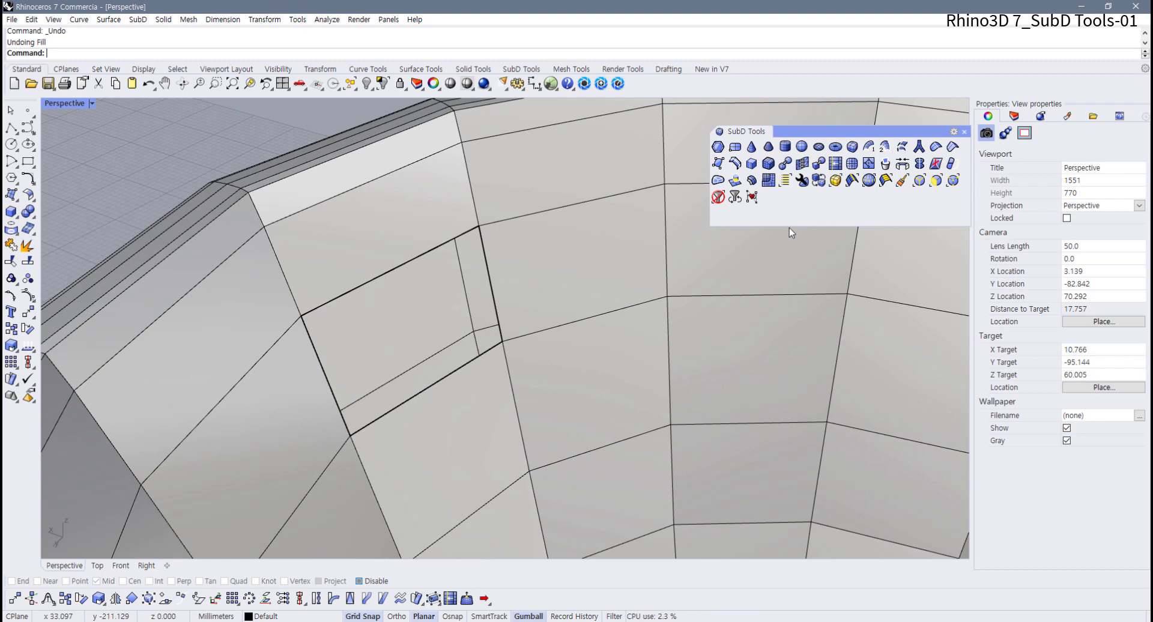
pyautogui.click(717, 180)
pyautogui.click(445, 243)
pyautogui.click(486, 259)
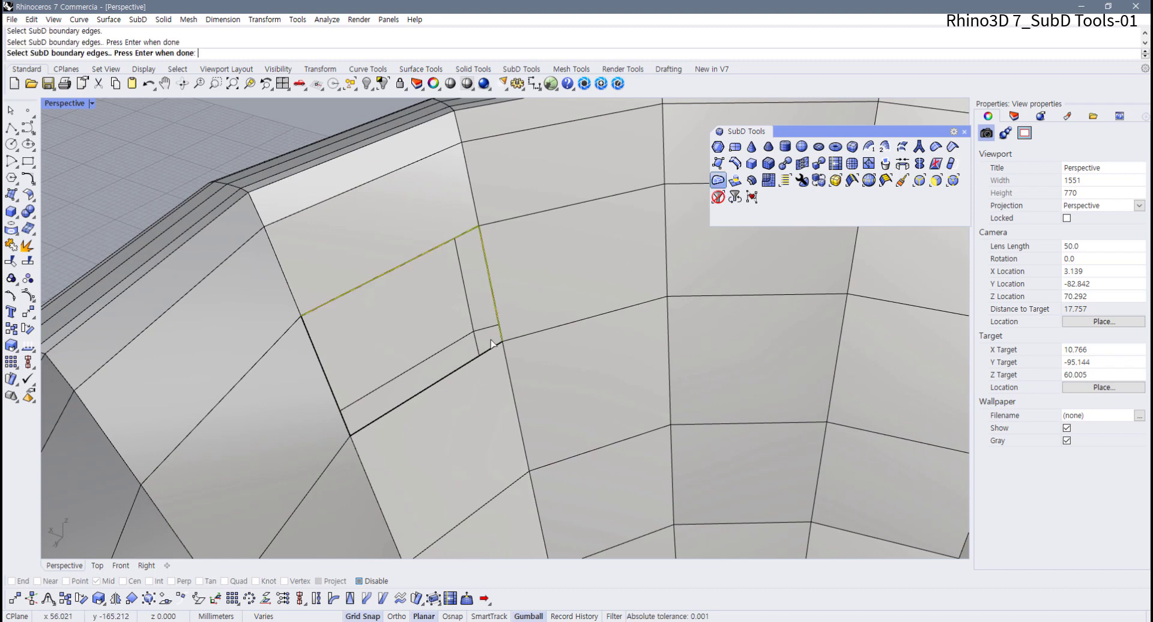
pyautogui.click(475, 359)
pyautogui.click(325, 361)
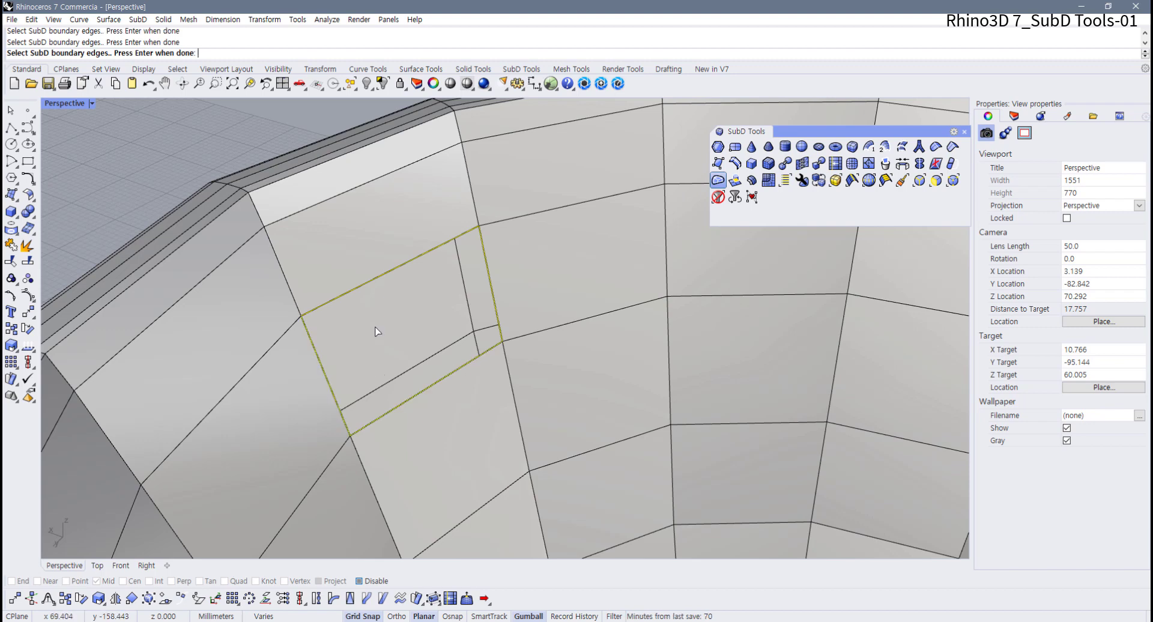
pyautogui.press('Return')
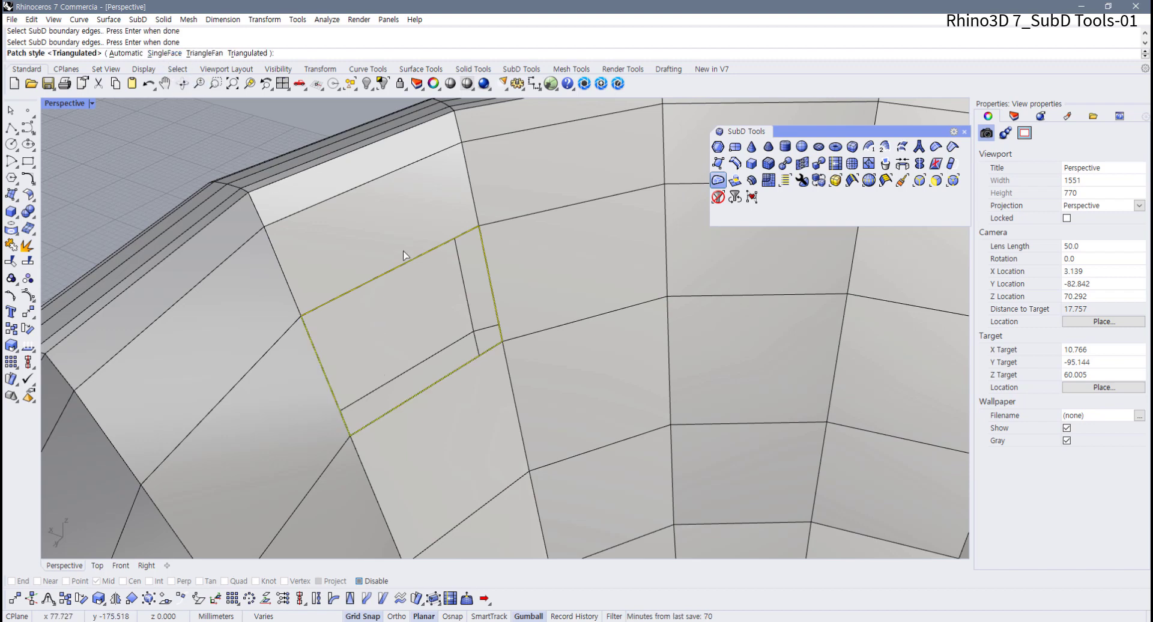
pyautogui.press('Return')
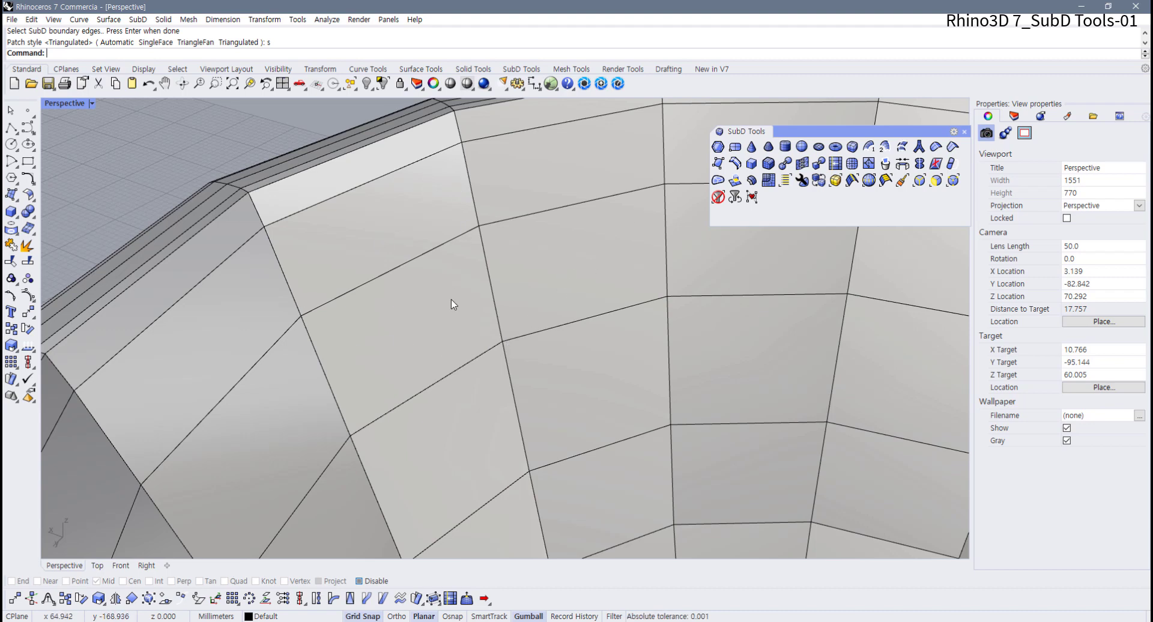
# - Try inserting a closed diamond of four points on the edges around one face of the bowl's inner wall, then cancel
pyautogui.scroll(-2, 452, 304)
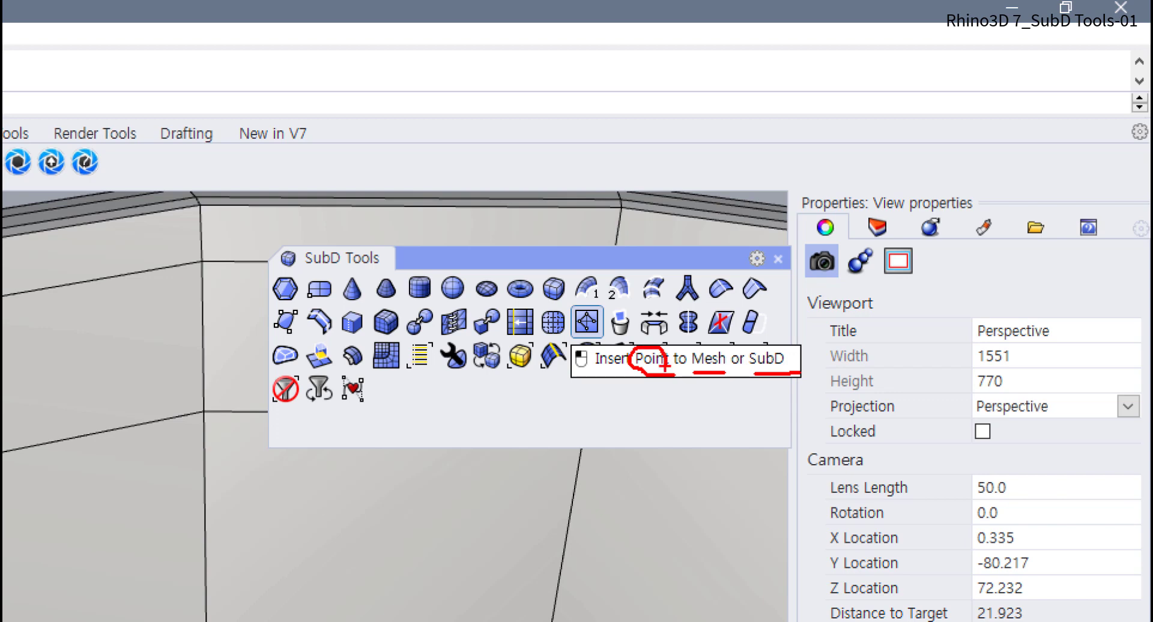
pyautogui.moveTo(575, 371); pyautogui.dragTo(630, 368)
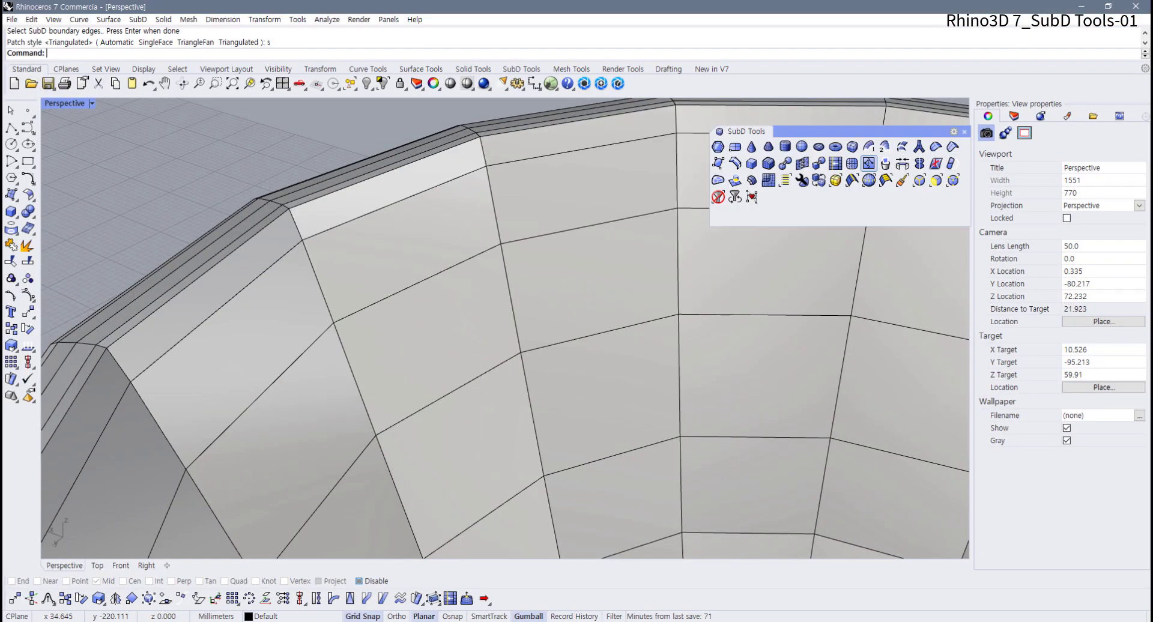
pyautogui.click(874, 167)
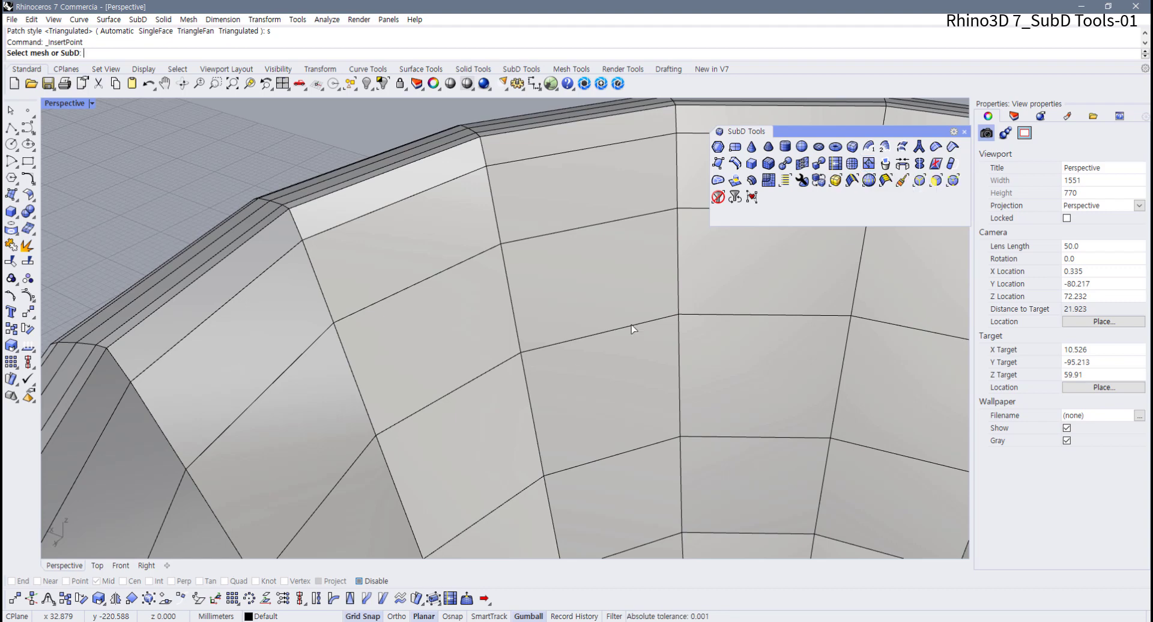
pyautogui.click(414, 383)
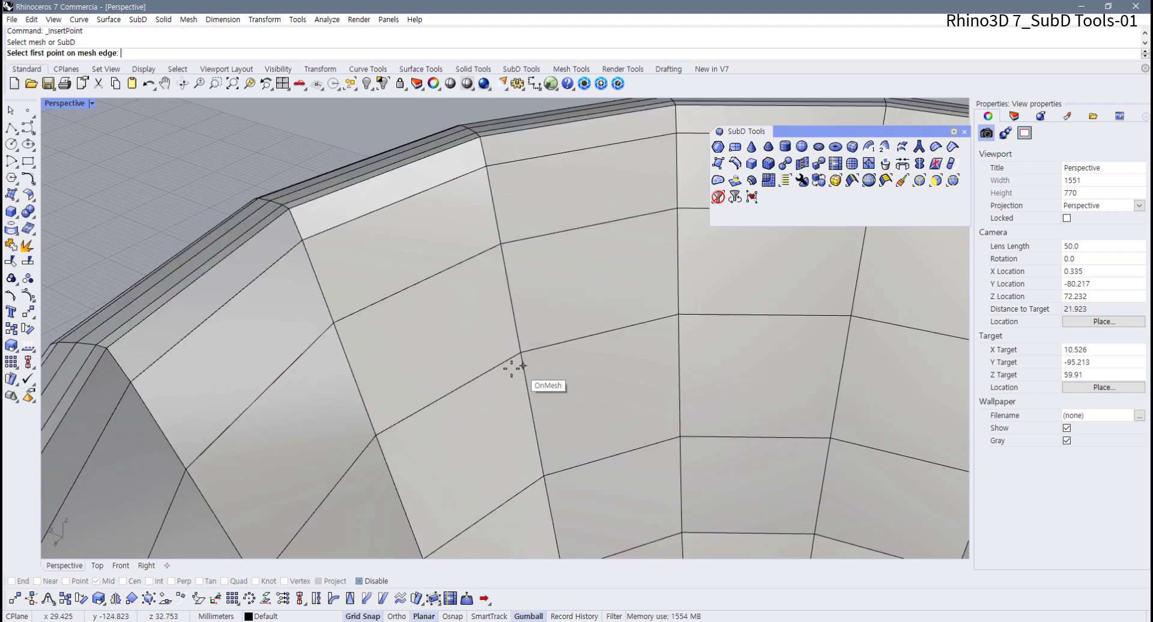
pyautogui.click(438, 400)
pyautogui.click(351, 382)
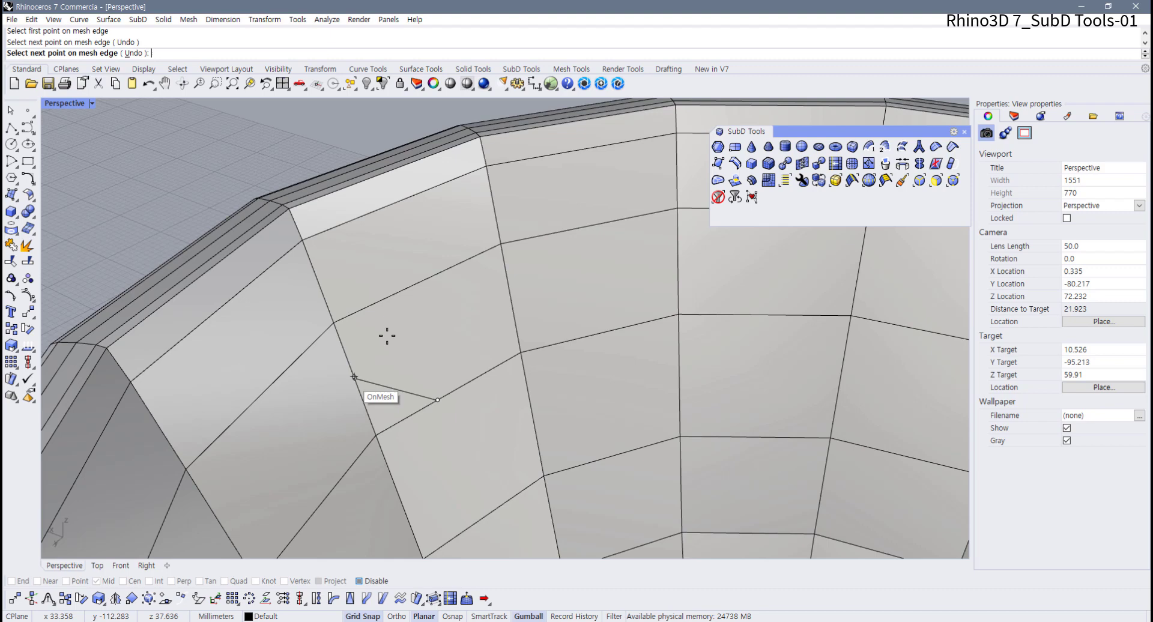
pyautogui.click(421, 282)
pyautogui.click(512, 302)
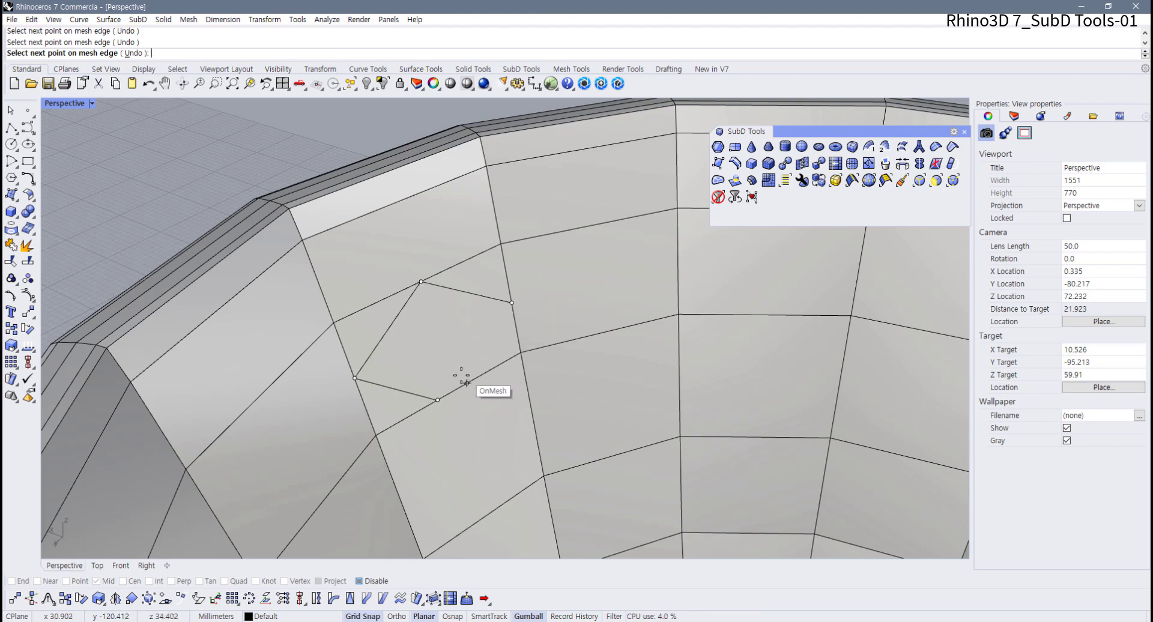
pyautogui.click(437, 400)
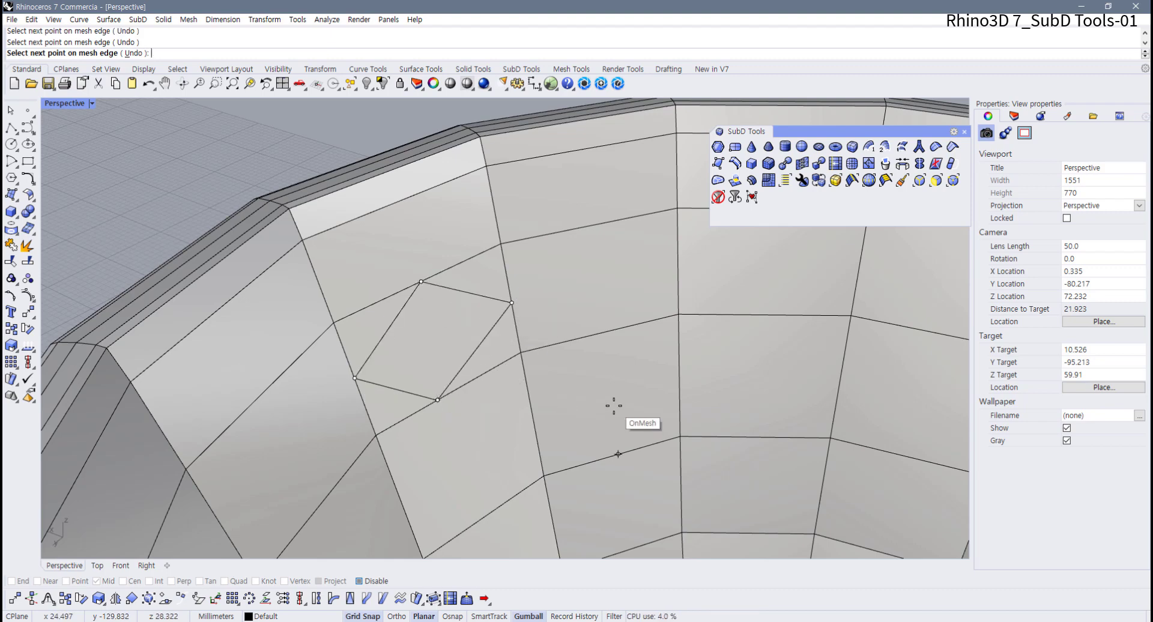
pyautogui.press('Escape')
# - Re-enable object snaps and add the Vertex snap alongside Mid
pyautogui.keyDown('shift'); pyautogui.moveTo(410, 444); pyautogui.dragTo(412, 404, button='right'); pyautogui.keyUp('shift')
pyautogui.click(360, 581)
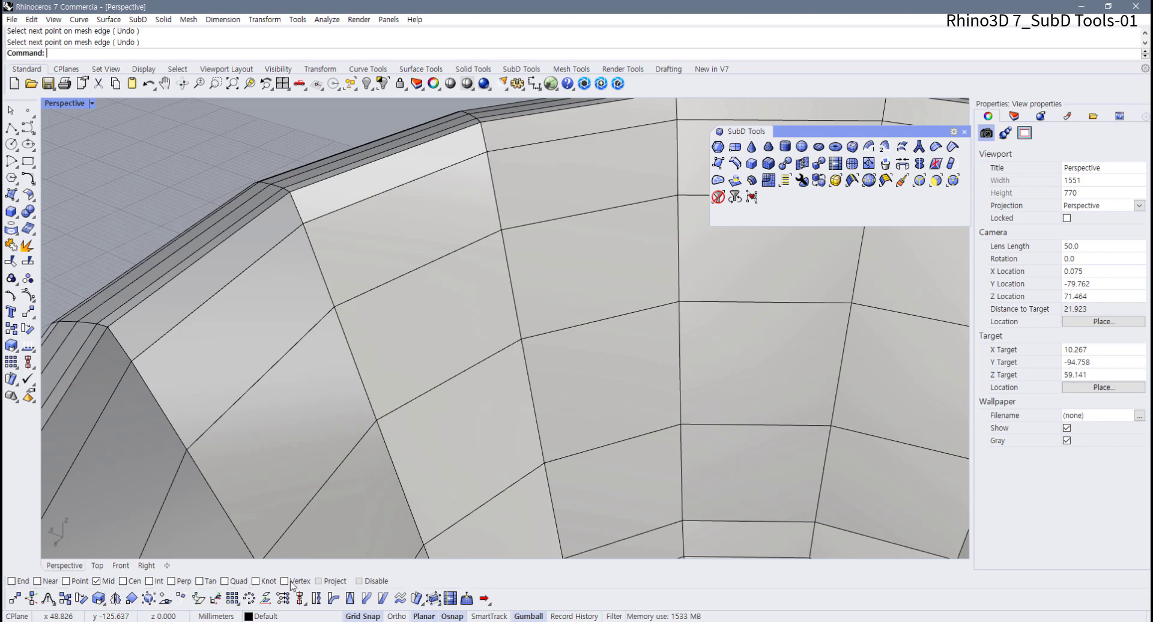
pyautogui.click(291, 582)
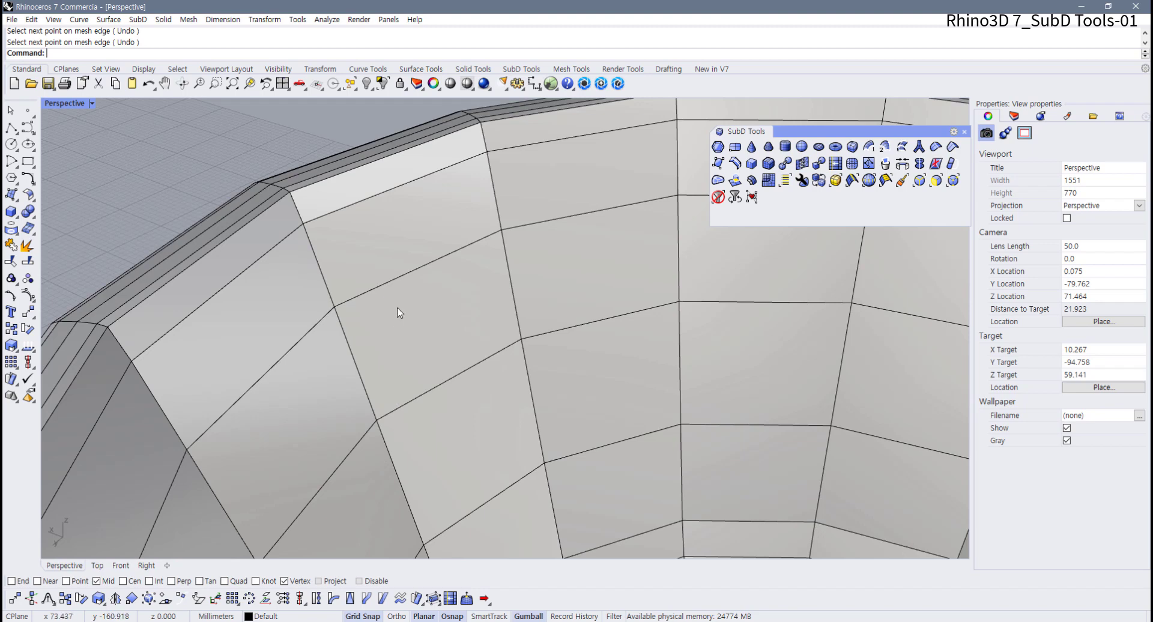
pyautogui.click(40, 584)
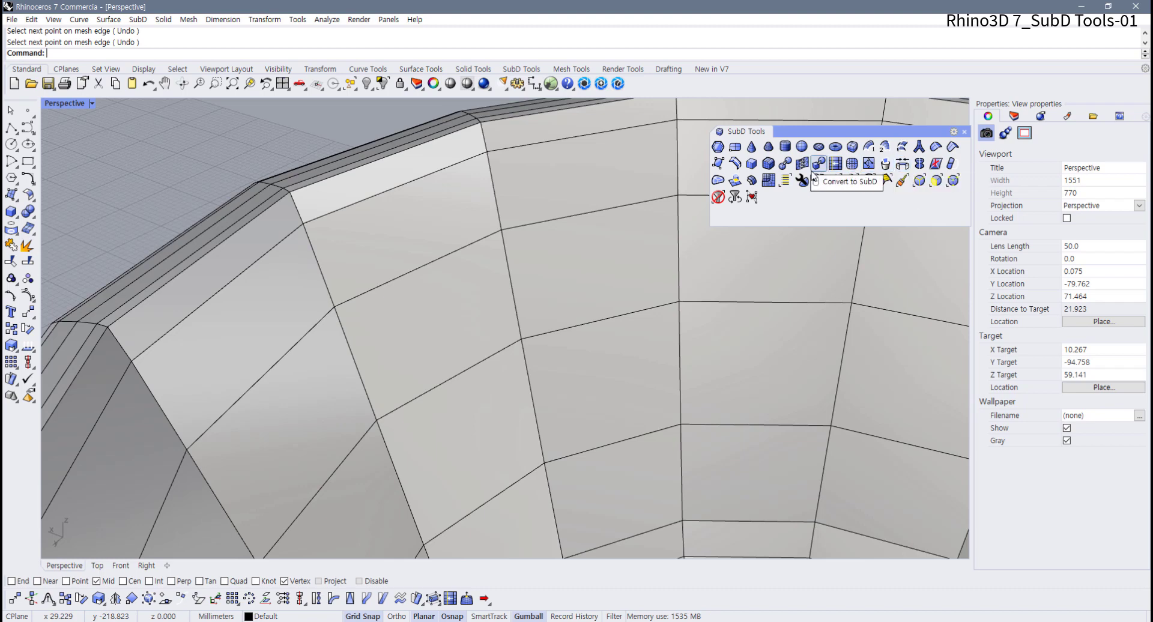
# - Insert points at four existing vertices of the bowl's inner wall, forming a closed diamond of edges around a central vertex
pyautogui.click(869, 163)
pyautogui.click(472, 262)
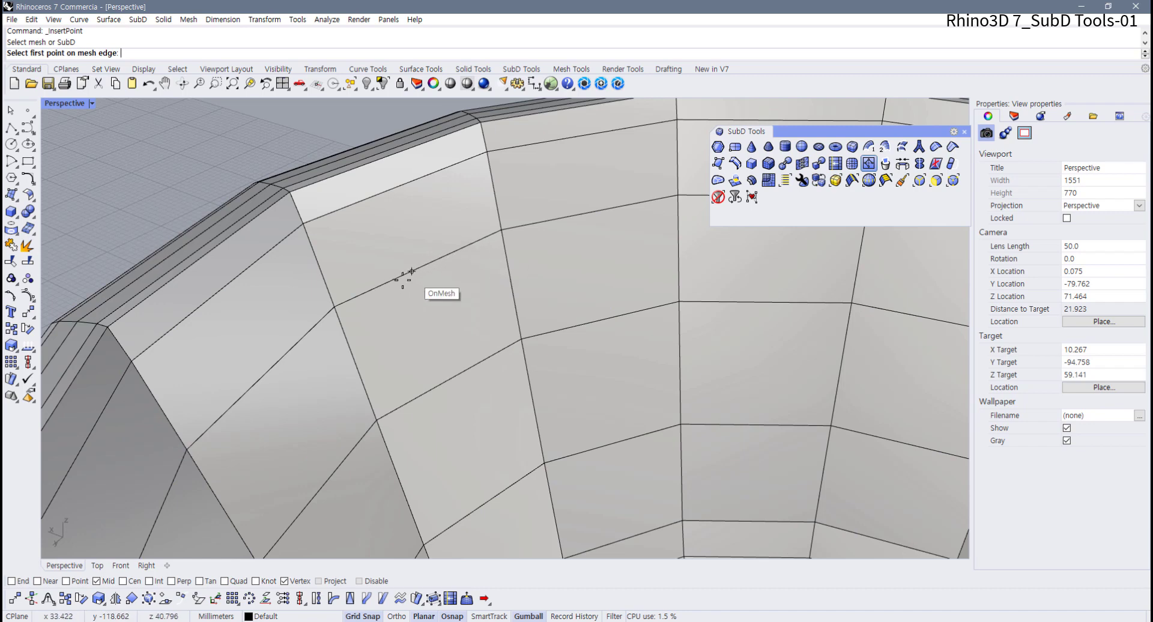
pyautogui.click(335, 308)
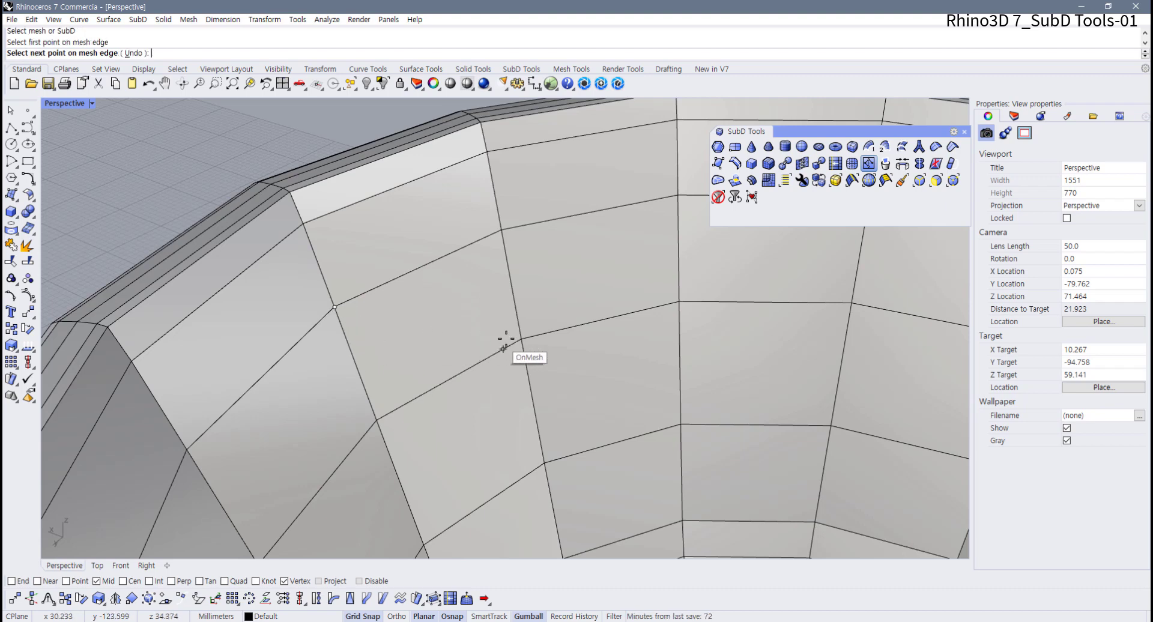
pyautogui.click(520, 338)
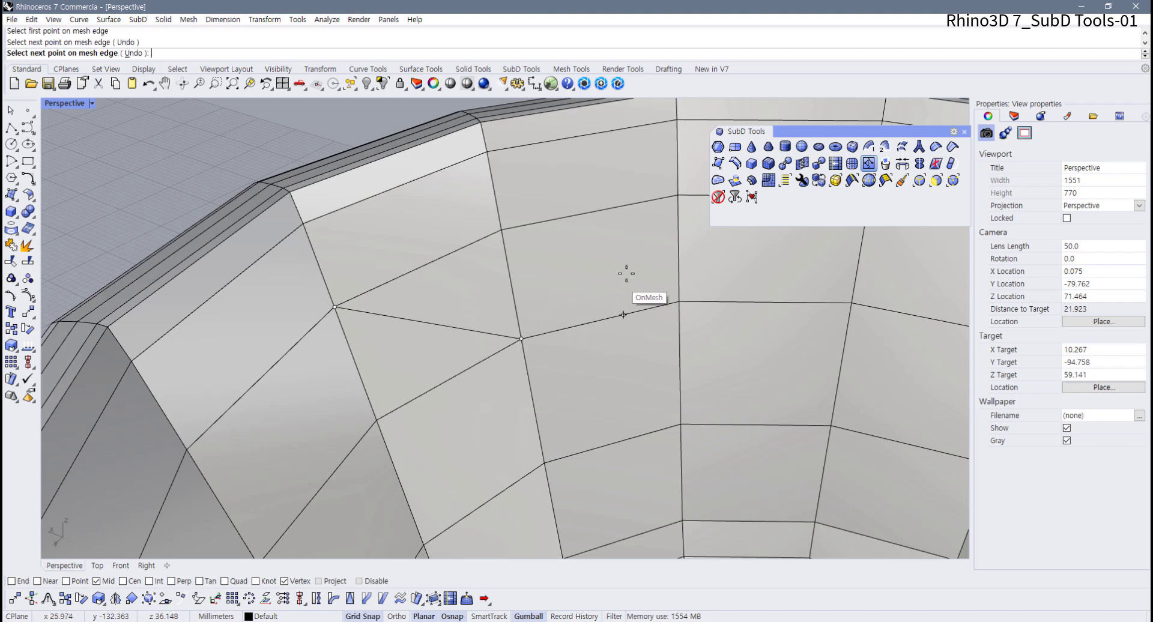
pyautogui.click(670, 201)
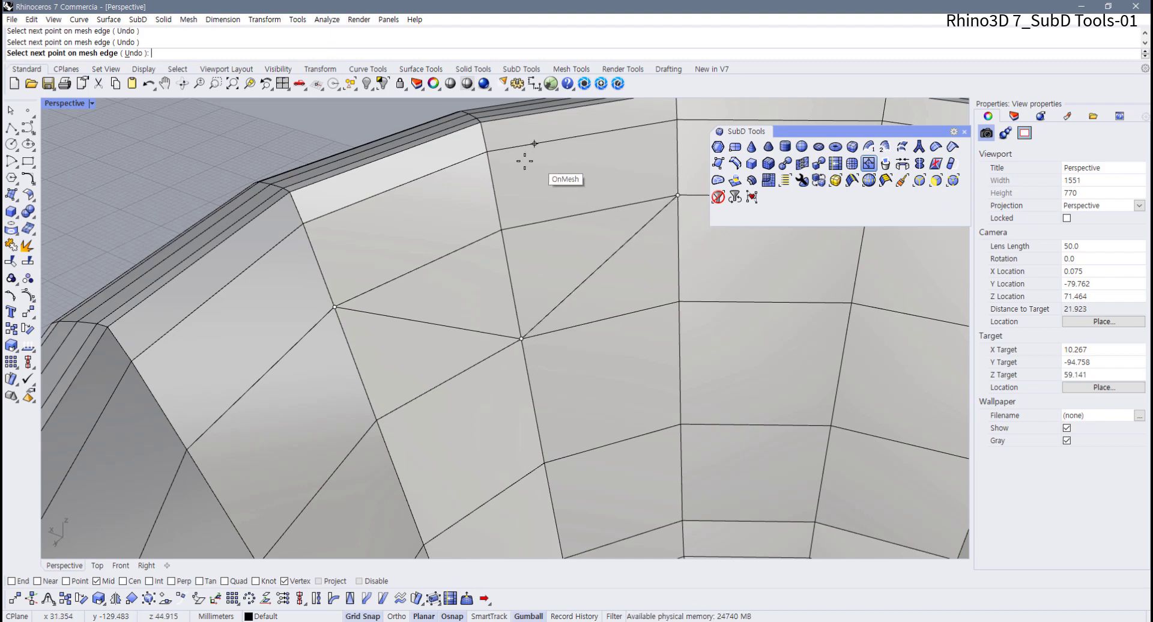
pyautogui.click(487, 152)
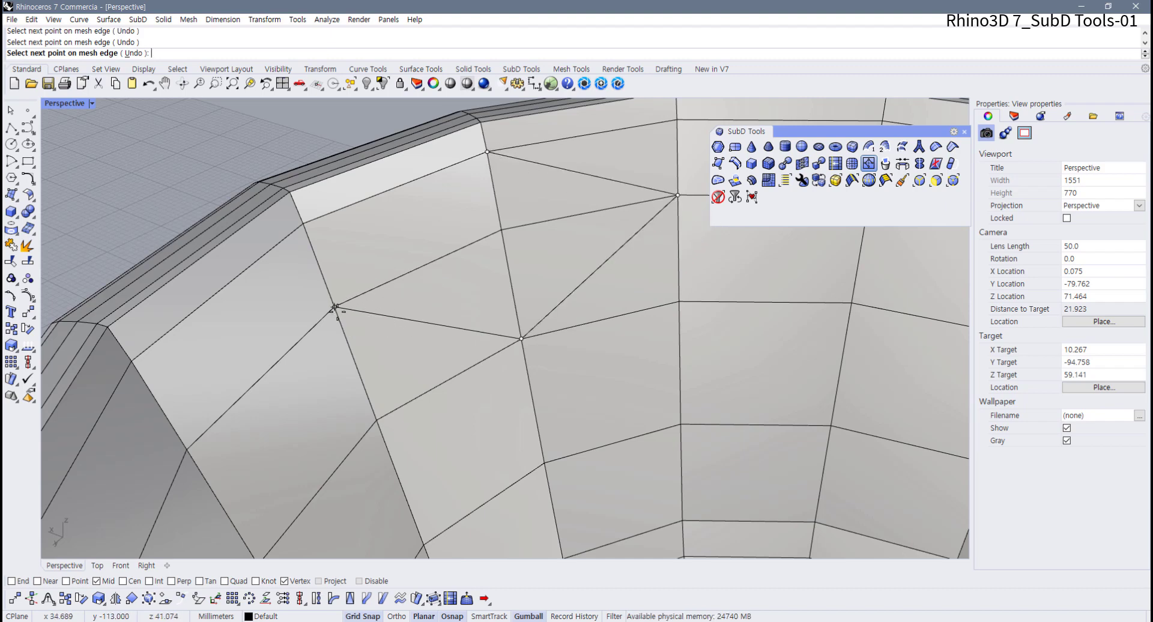
pyautogui.click(335, 307)
pyautogui.press('Return')
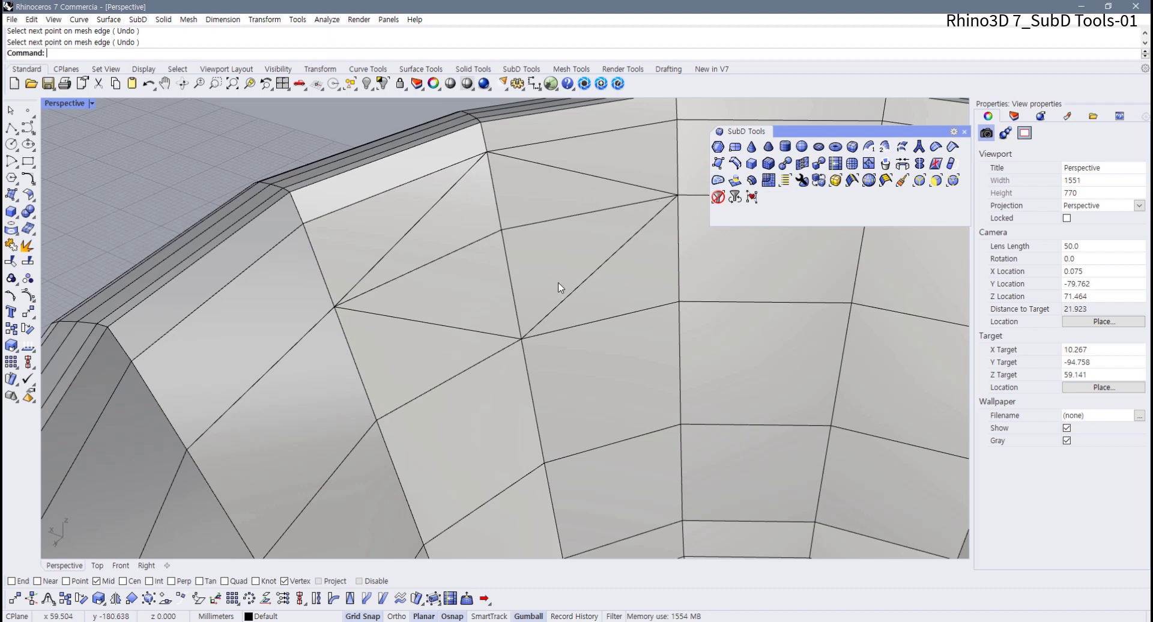
# - Try moving the diamond's central vertex toward the bowl's interior, and undo the move
pyautogui.scroll(-4, 540, 300)
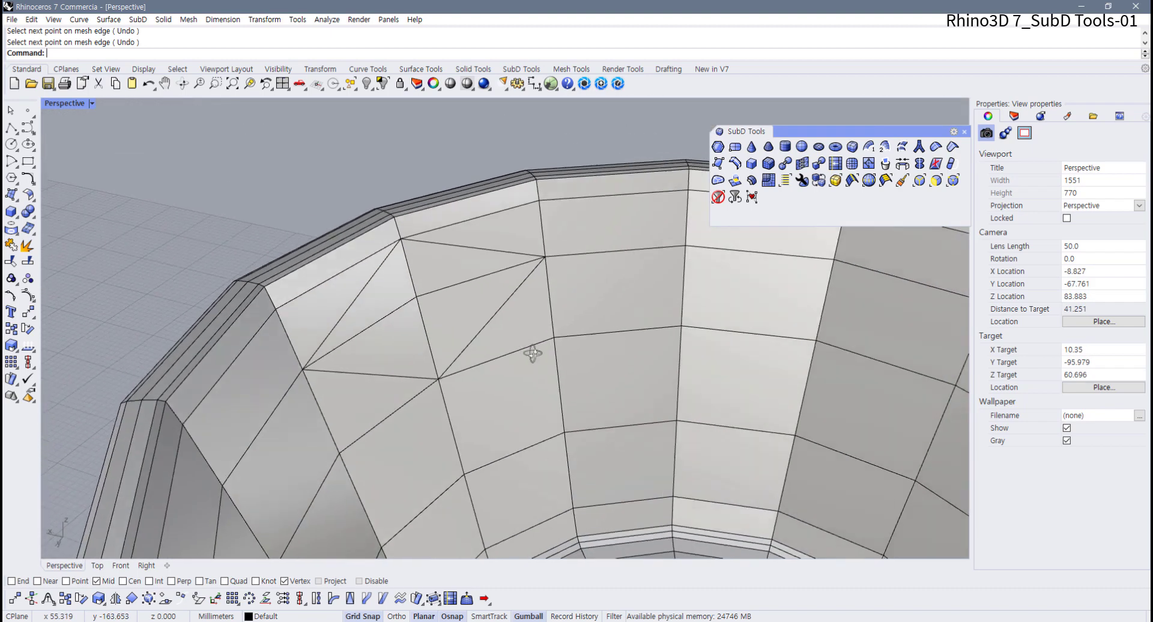
pyautogui.moveTo(533, 355); pyautogui.dragTo(456, 306, button='right')
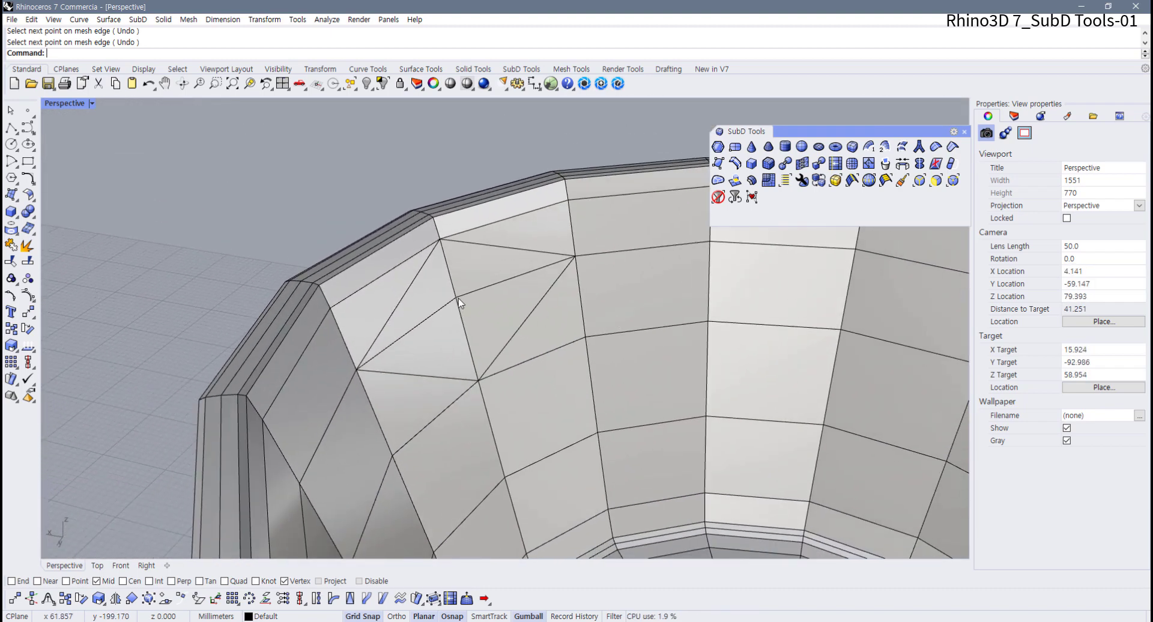
pyautogui.click(458, 299)
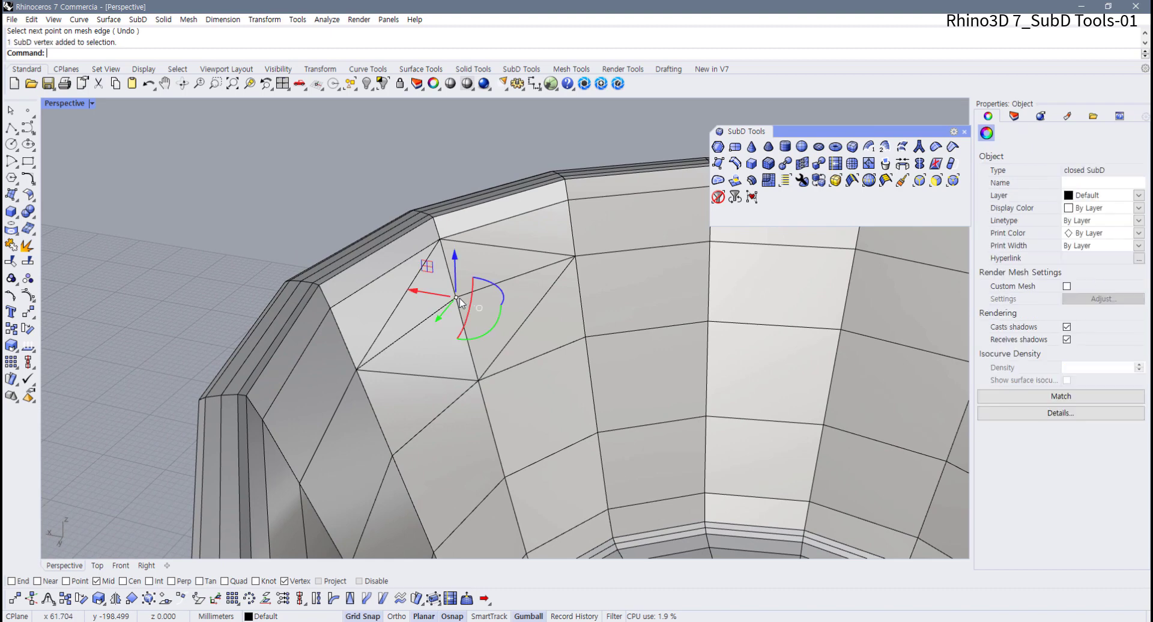
pyautogui.moveTo(430, 297); pyautogui.dragTo(480, 327)
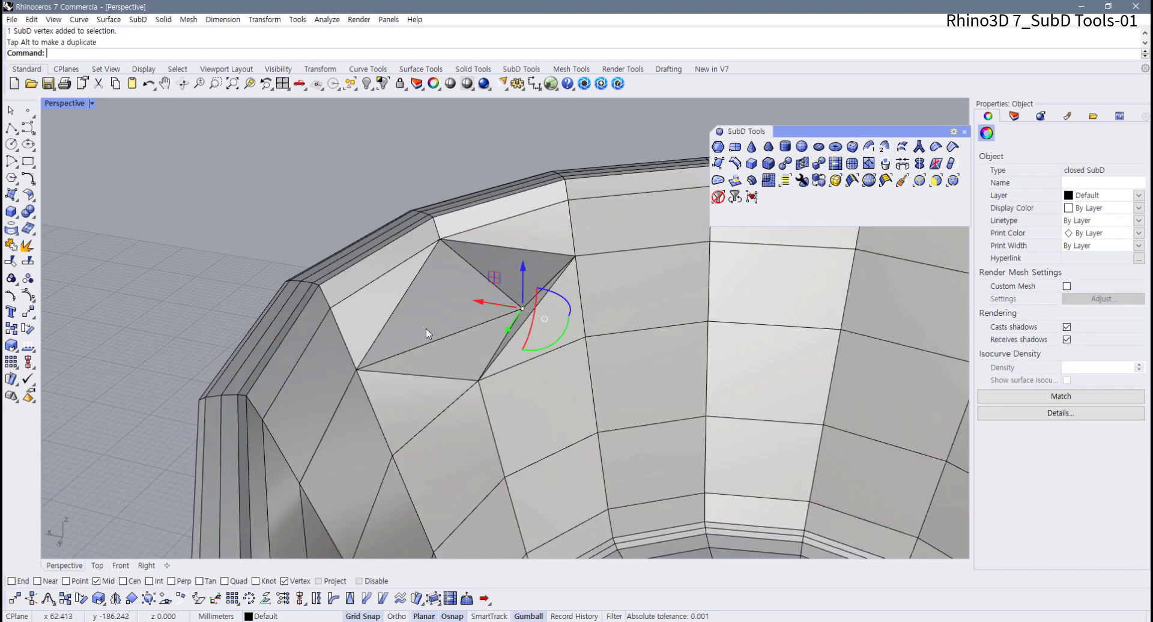
pyautogui.hotkey('ctrl', 'z')
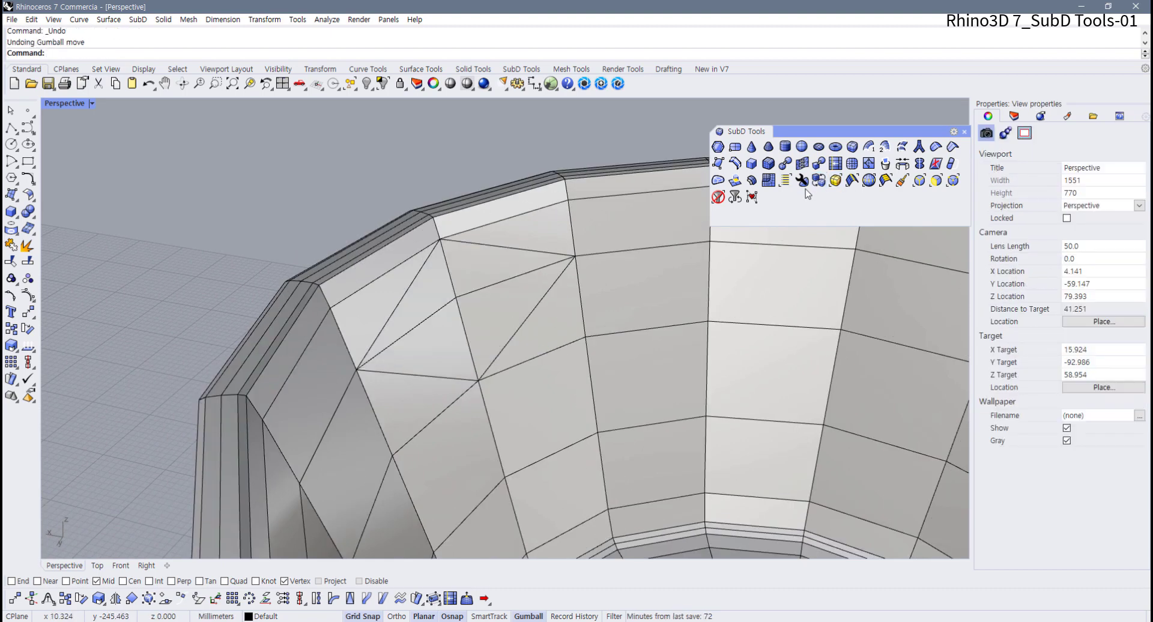
# - Extrude the diamond's four triangular faces toward the bowl's center with Direction=Free, setting the distance in the Top view with object snaps disabled
pyautogui.click(735, 180)
pyautogui.click(486, 300)
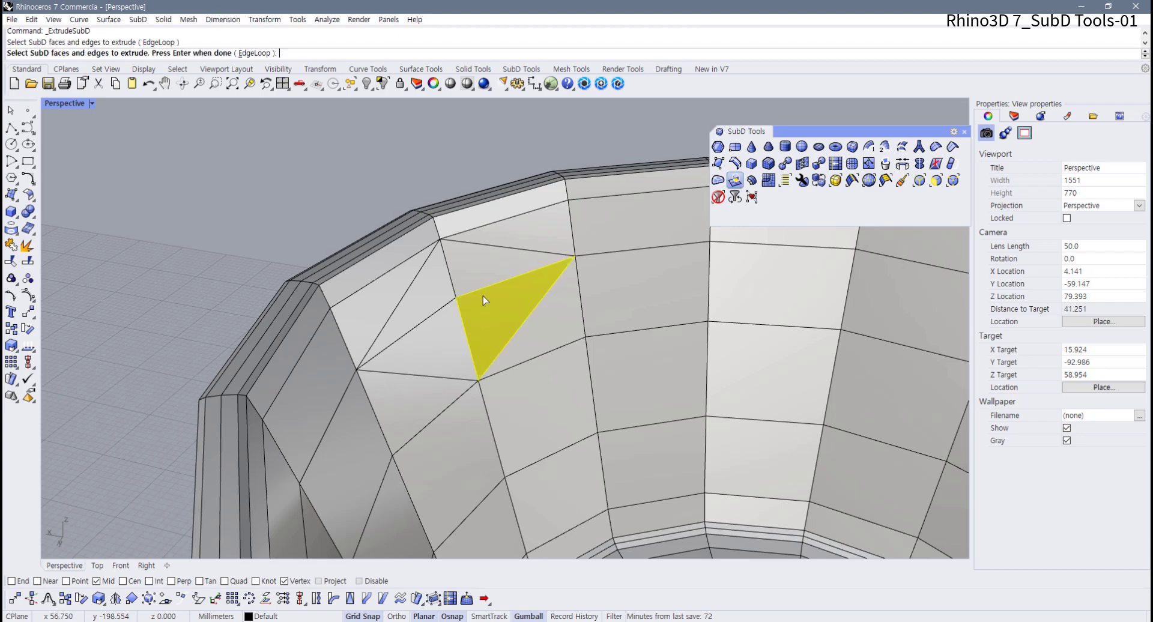
pyautogui.click(474, 278)
pyautogui.click(440, 306)
pyautogui.click(455, 347)
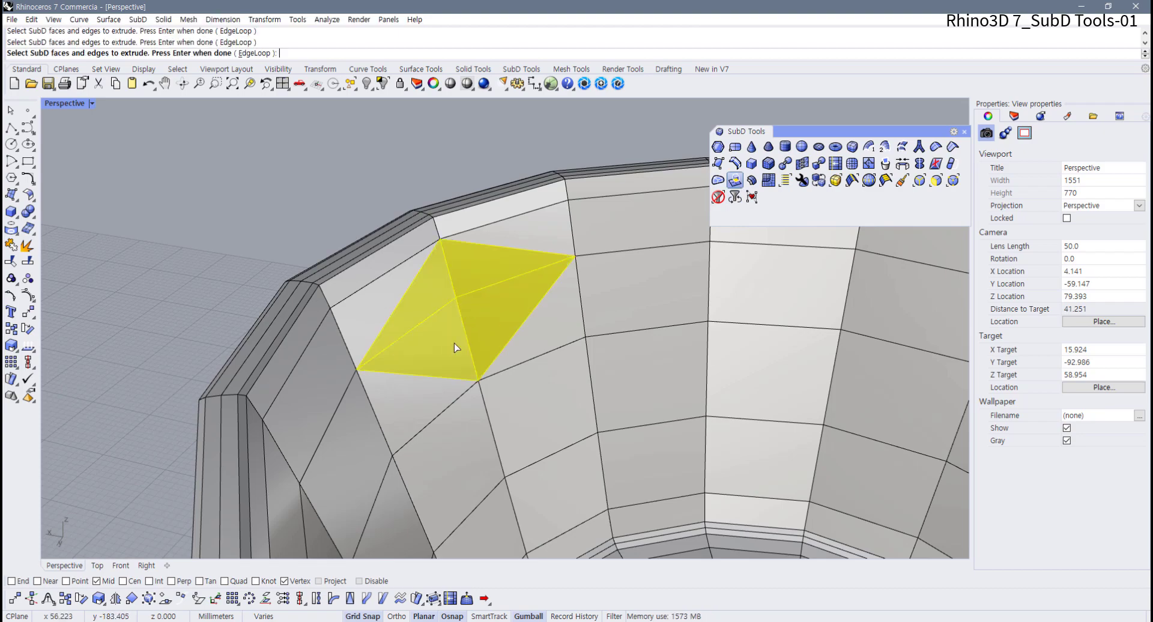
pyautogui.press('Return')
pyautogui.scroll(5, 502, 373)
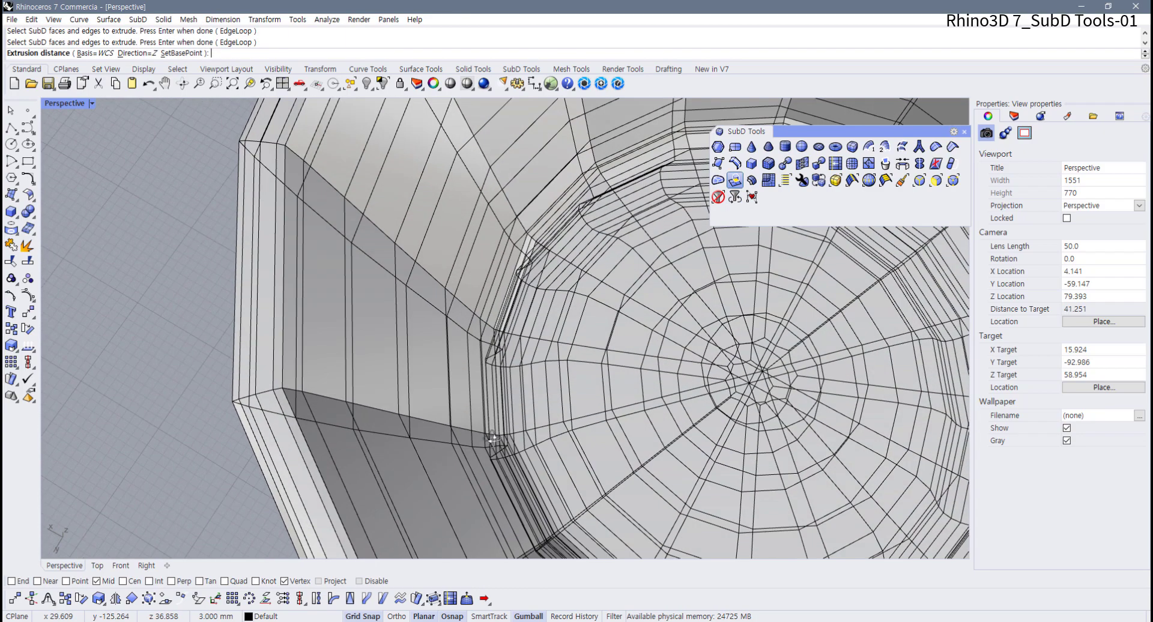
pyautogui.scroll(-5, 493, 440)
pyautogui.moveTo(493, 441); pyautogui.dragTo(373, 439, button='right')
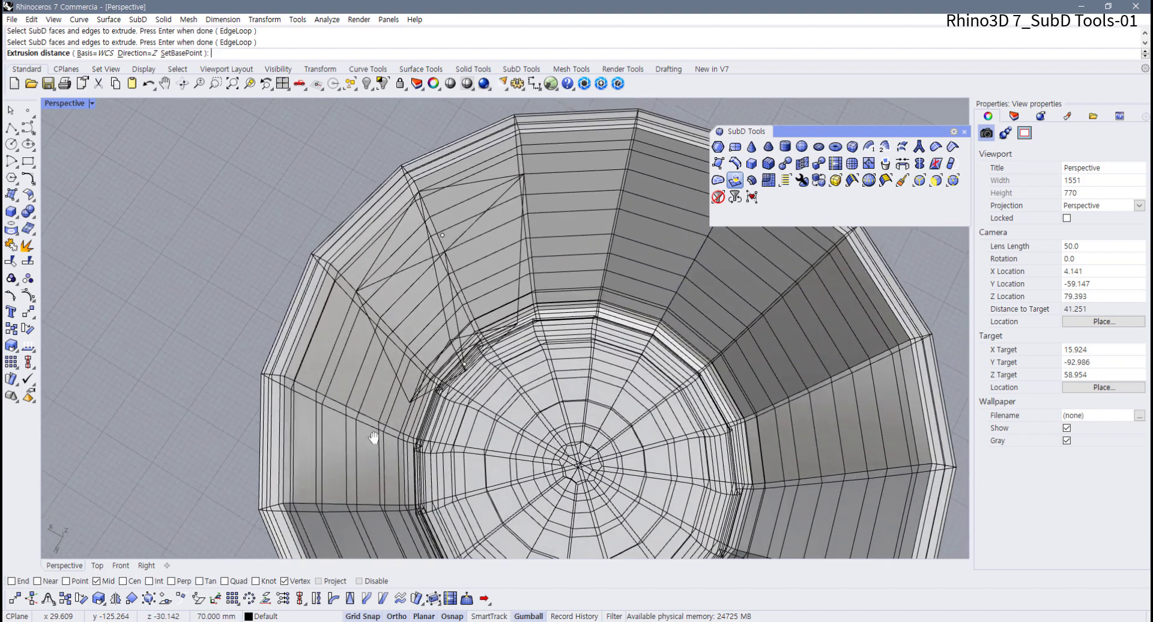
pyautogui.click(134, 52)
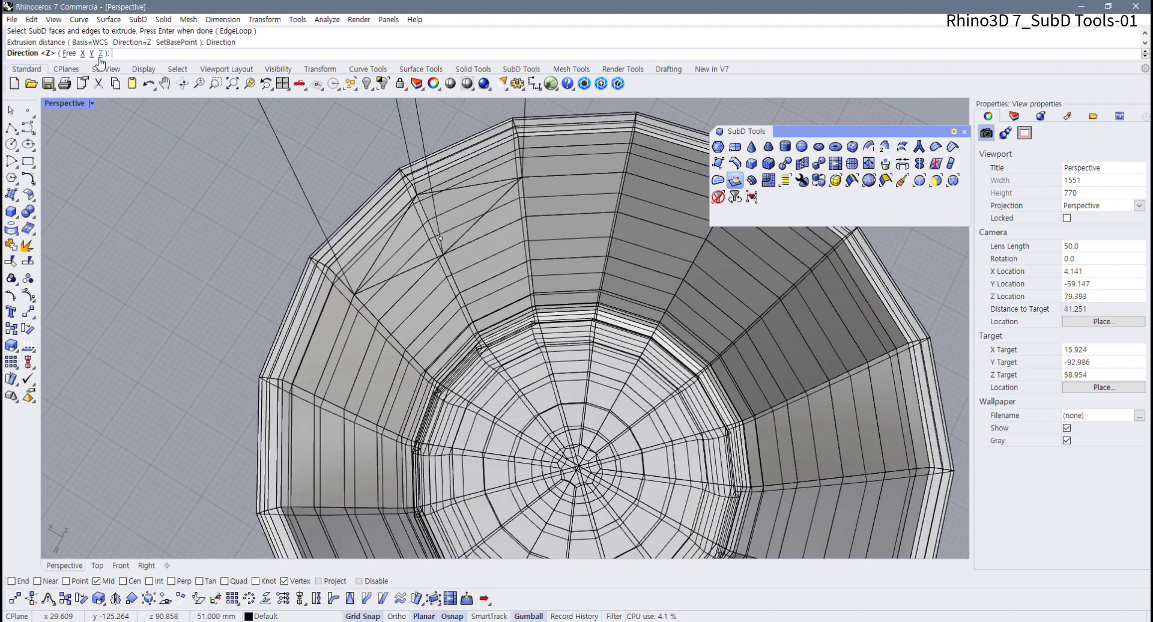
pyautogui.click(70, 52)
pyautogui.doubleClick(66, 106)
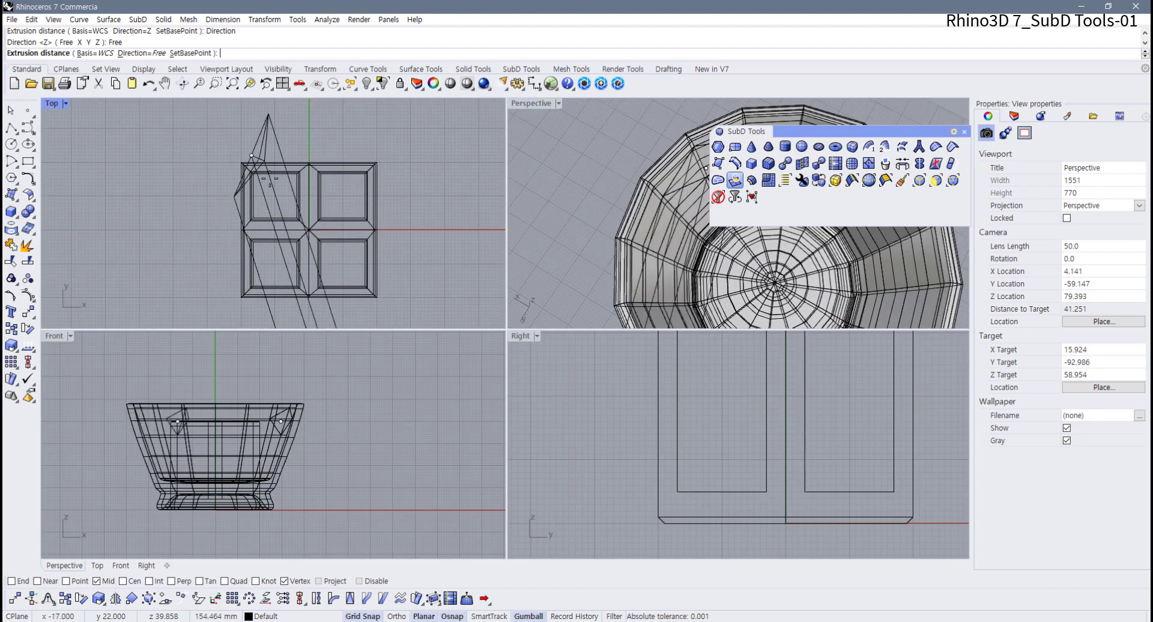
pyautogui.scroll(10, 362, 262)
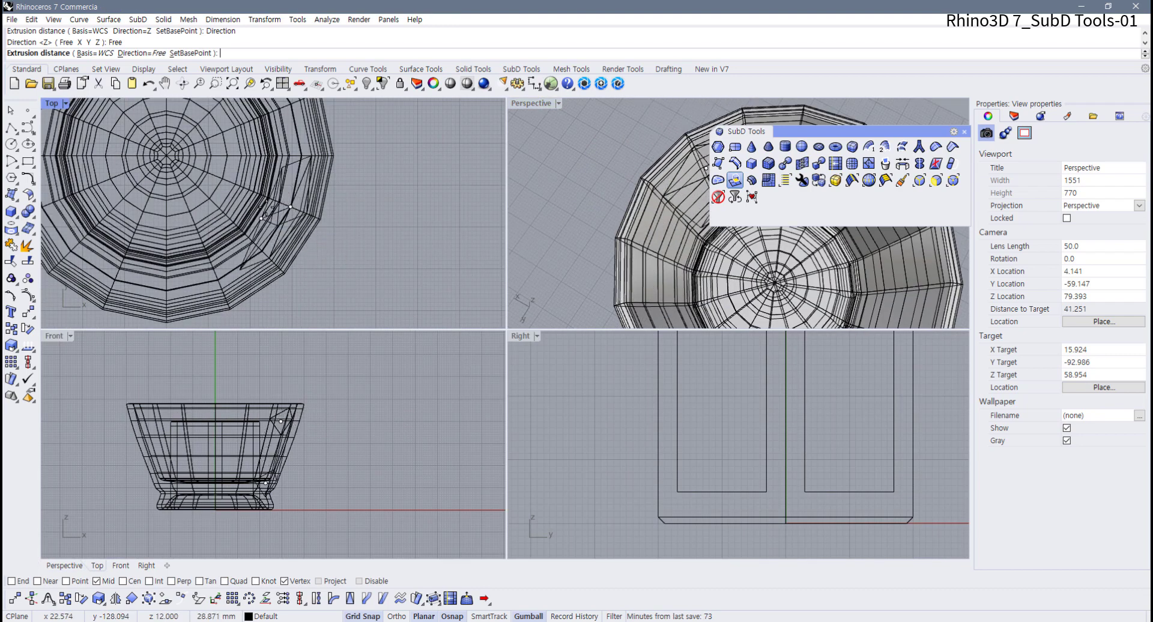
pyautogui.scroll(3, 282, 216)
pyautogui.click(359, 581)
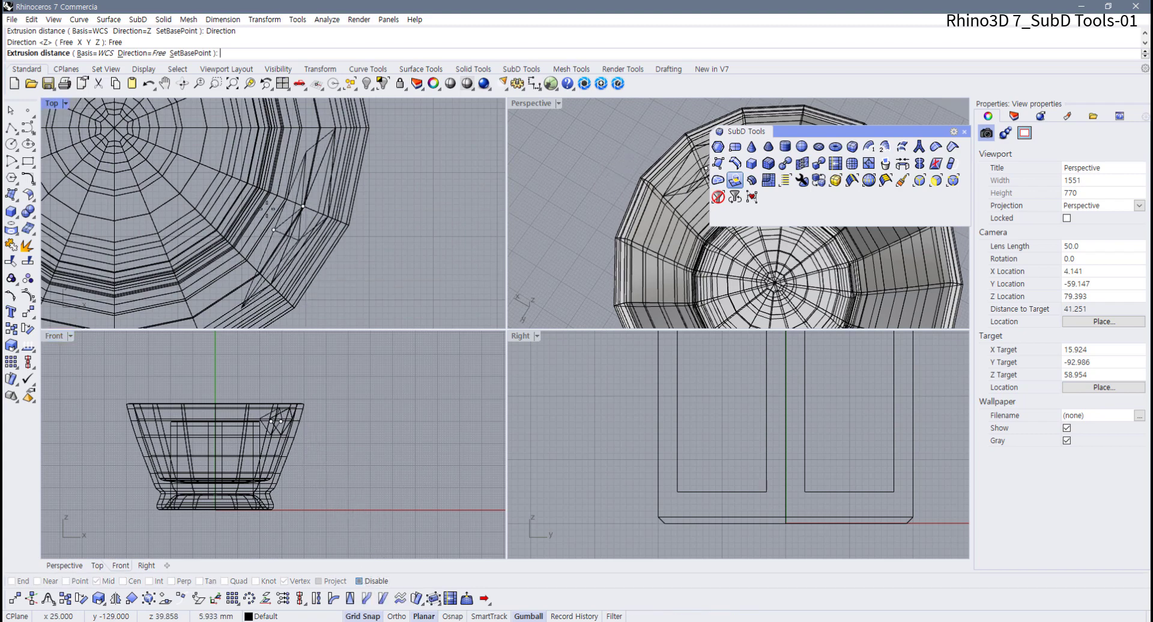
pyautogui.click(259, 181)
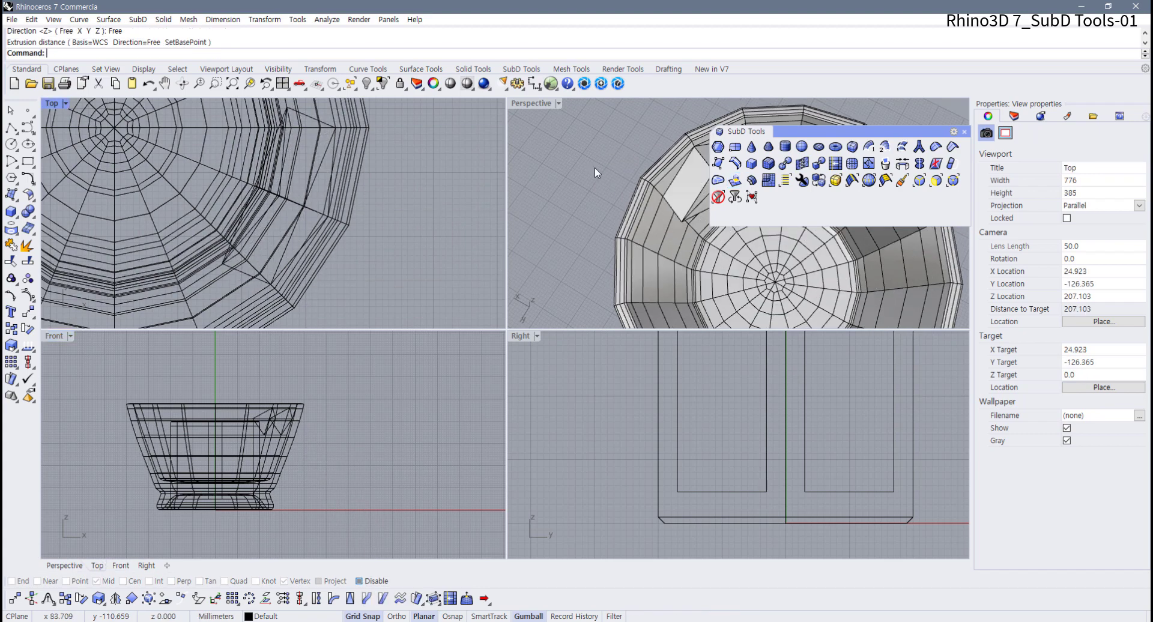
# - Maximize the Perspective view, switch the SubD display from flat to smooth, and inspect the extruded diamond on the inner wall
pyautogui.doubleClick(550, 106)
pyautogui.moveTo(463, 299); pyautogui.dragTo(466, 283, button='right')
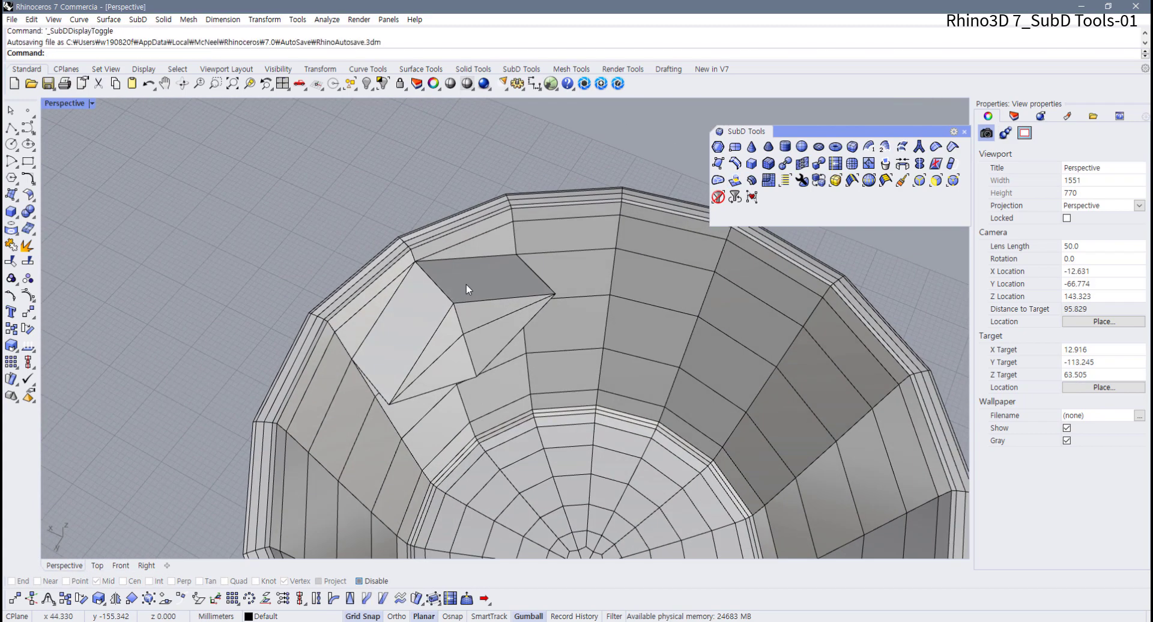
pyautogui.press('Tab')
pyautogui.moveTo(508, 334); pyautogui.dragTo(522, 319, button='right')
pyautogui.scroll(-6, 504, 360)
pyautogui.keyDown('shift'); pyautogui.moveTo(476, 411); pyautogui.dragTo(462, 373, button='right'); pyautogui.keyUp('shift')
pyautogui.scroll(2, 473, 419)
pyautogui.scroll(4, 465, 394)
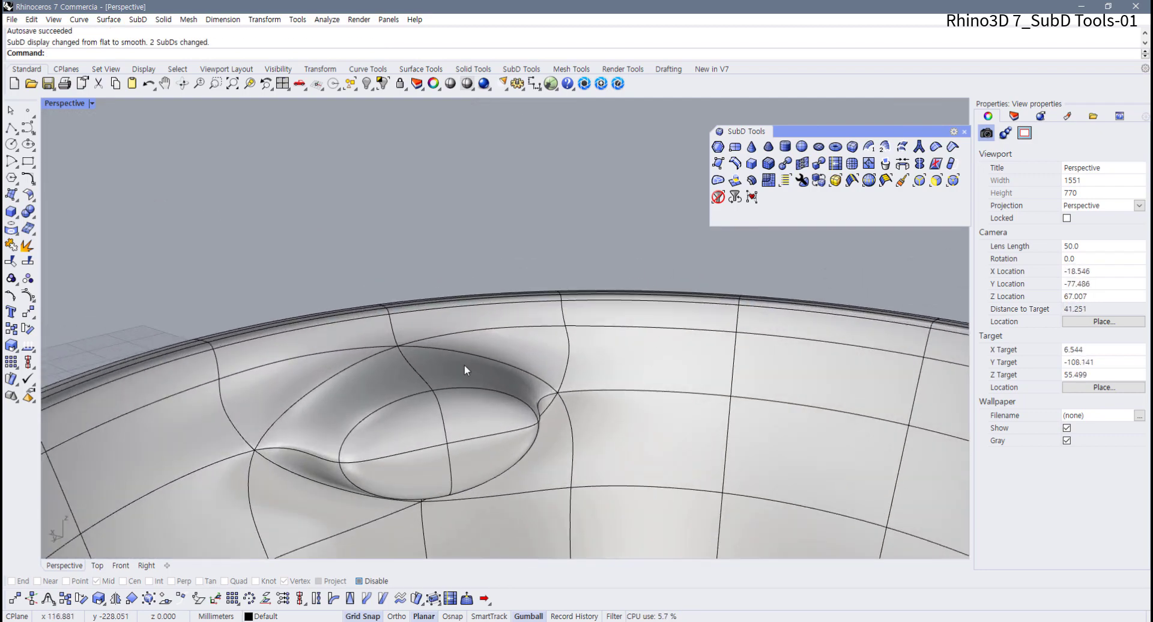
pyautogui.scroll(4, 509, 387)
# - Undo the face extrusion and the inserted points on the bowl's inner wall, and bring the whole bowl into view
pyautogui.hotkey('ctrl', 'z')
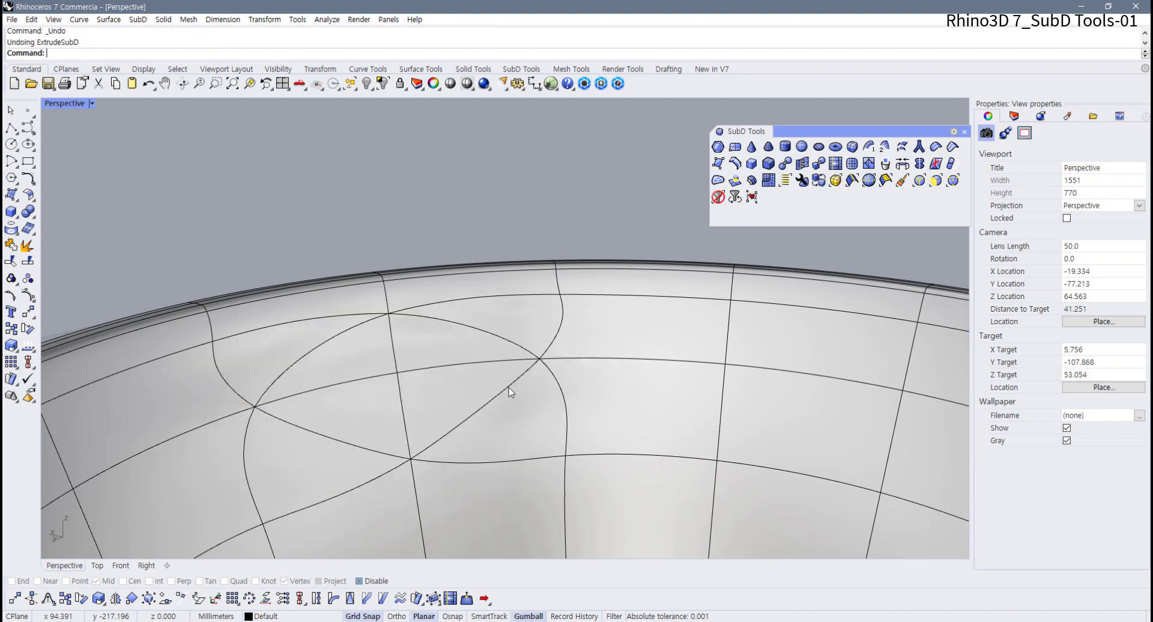
pyautogui.scroll(-4, 482, 432)
pyautogui.moveTo(482, 432); pyautogui.dragTo(442, 375, button='right')
pyautogui.scroll(-6, 509, 321)
pyautogui.moveTo(442, 374); pyautogui.dragTo(494, 389, button='right')
pyautogui.keyDown('shift'); pyautogui.moveTo(494, 389); pyautogui.dragTo(510, 352, button='right'); pyautogui.keyUp('shift')
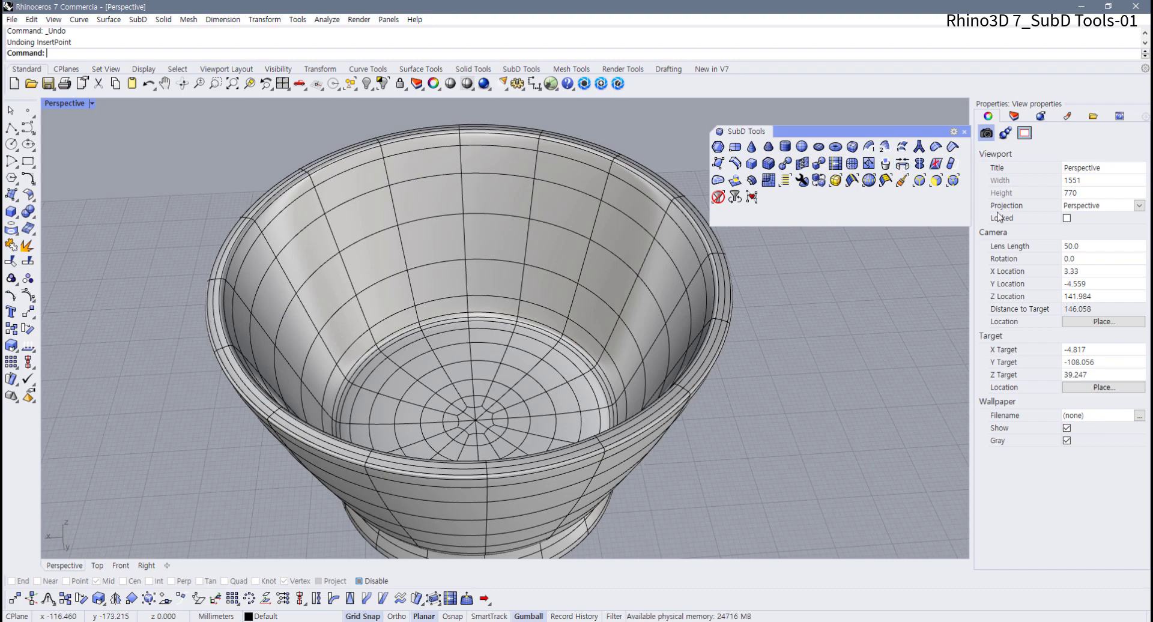
pyautogui.click(901, 163)
pyautogui.moveTo(347, 295); pyautogui.dragTo(460, 225, button='right')
pyautogui.click(493, 167)
pyautogui.moveTo(499, 187); pyautogui.dragTo(700, 276, button='right')
pyautogui.moveTo(547, 341); pyautogui.dragTo(408, 316, button='right')
pyautogui.click(538, 286)
pyautogui.press('Return')
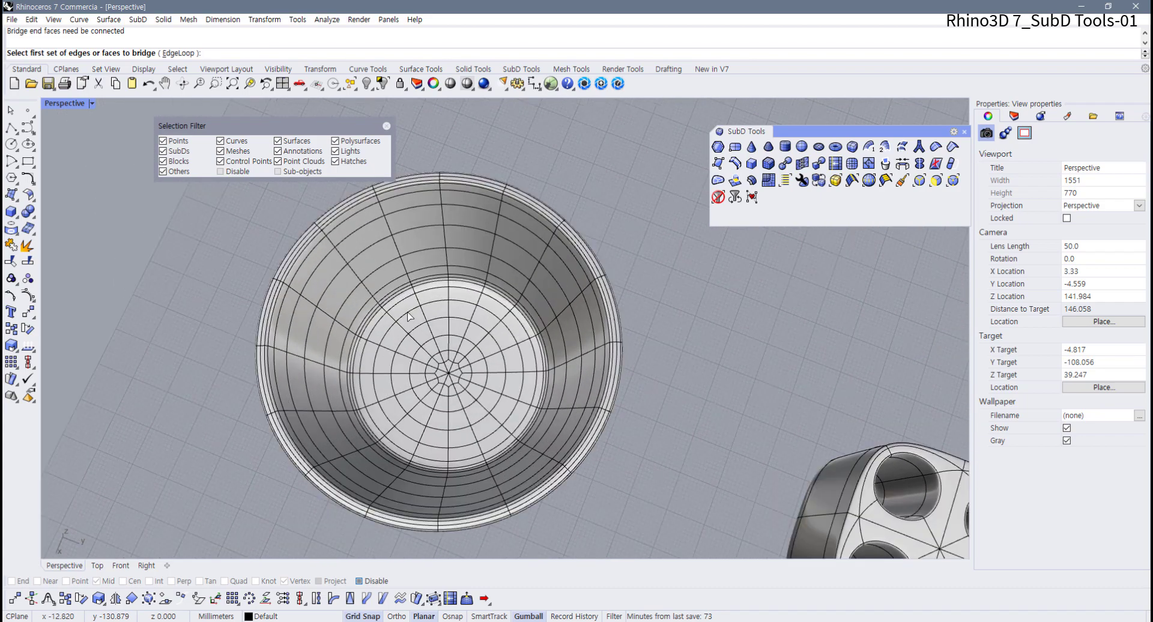
pyautogui.press('Escape')
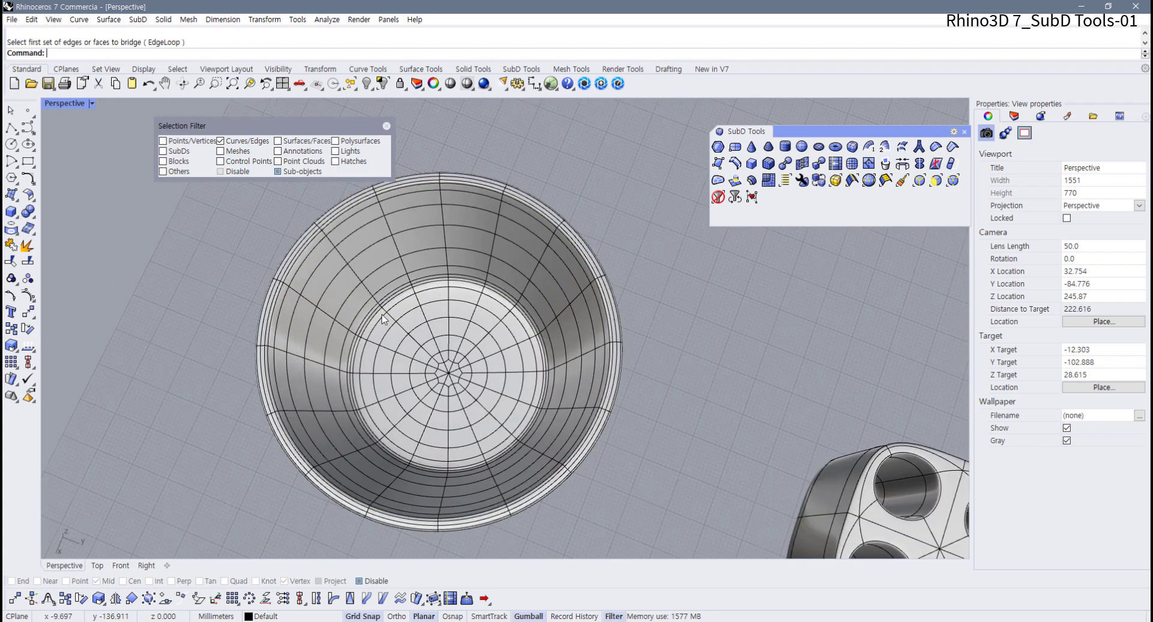
pyautogui.click(296, 331)
# - Start a Bridge between one face on the bowl's inner wall and the face opposite it
pyautogui.moveTo(354, 352); pyautogui.dragTo(281, 332, button='right')
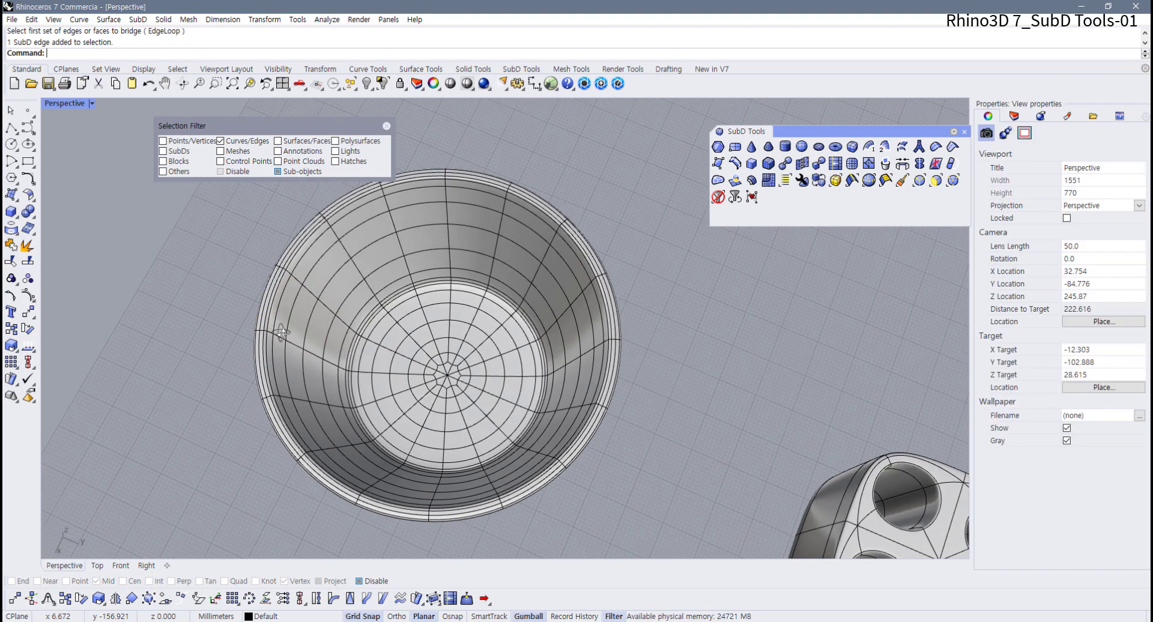
pyautogui.scroll(3, 281, 332)
pyautogui.press('Return')
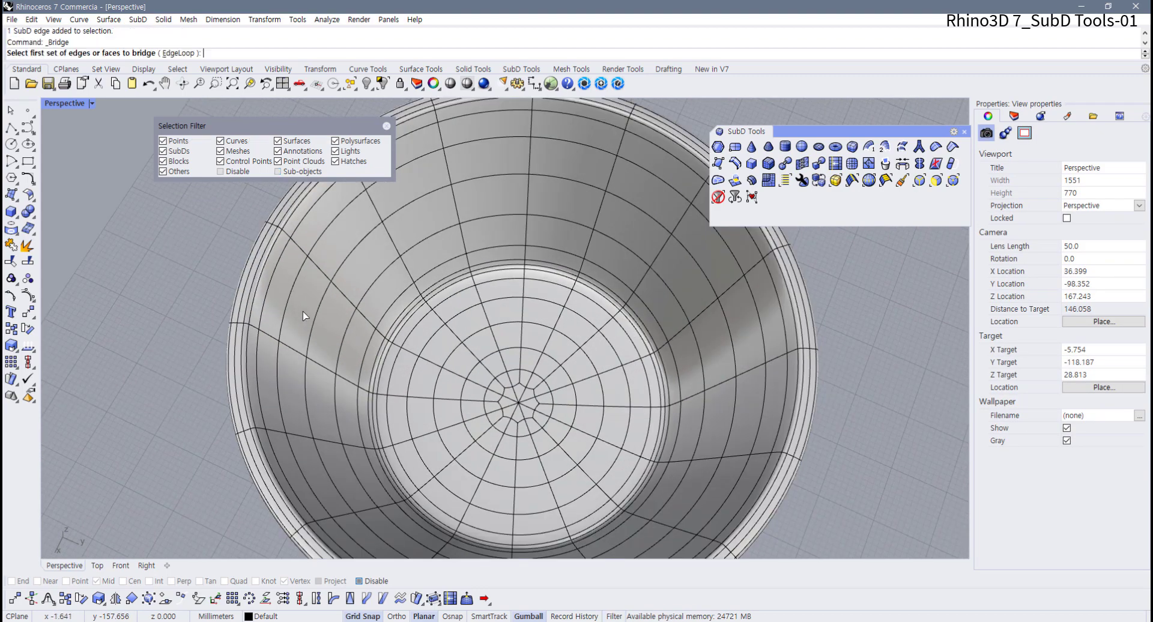
pyautogui.click(304, 315)
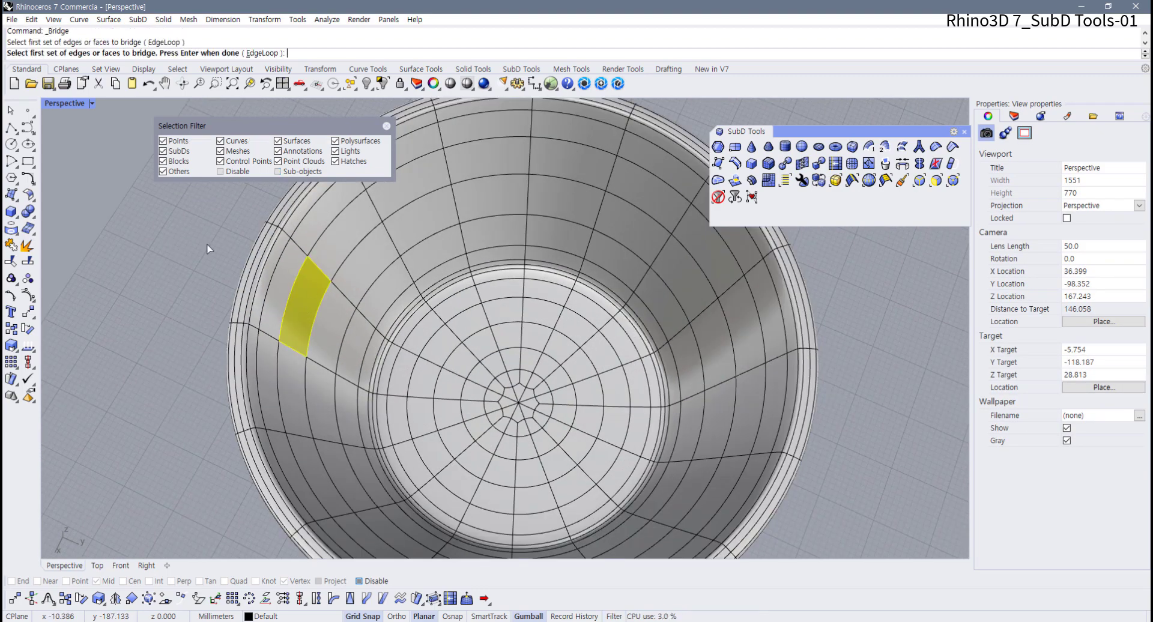
pyautogui.press('Return')
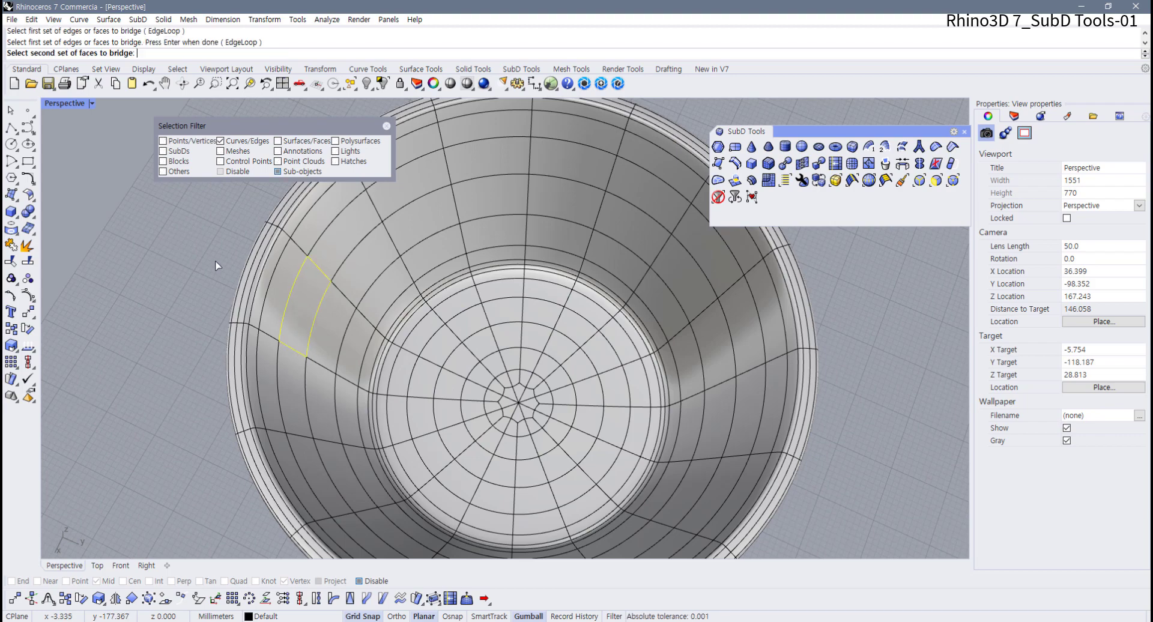
pyautogui.moveTo(275, 295); pyautogui.dragTo(576, 283, button='right')
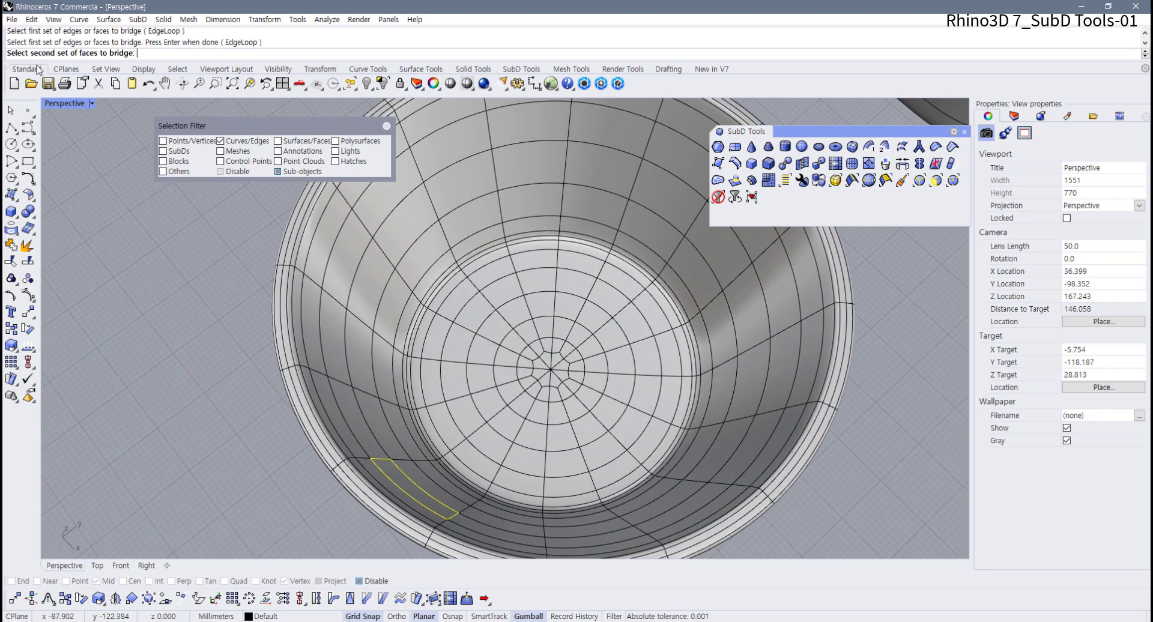
pyautogui.moveTo(589, 370); pyautogui.dragTo(625, 241, button='right')
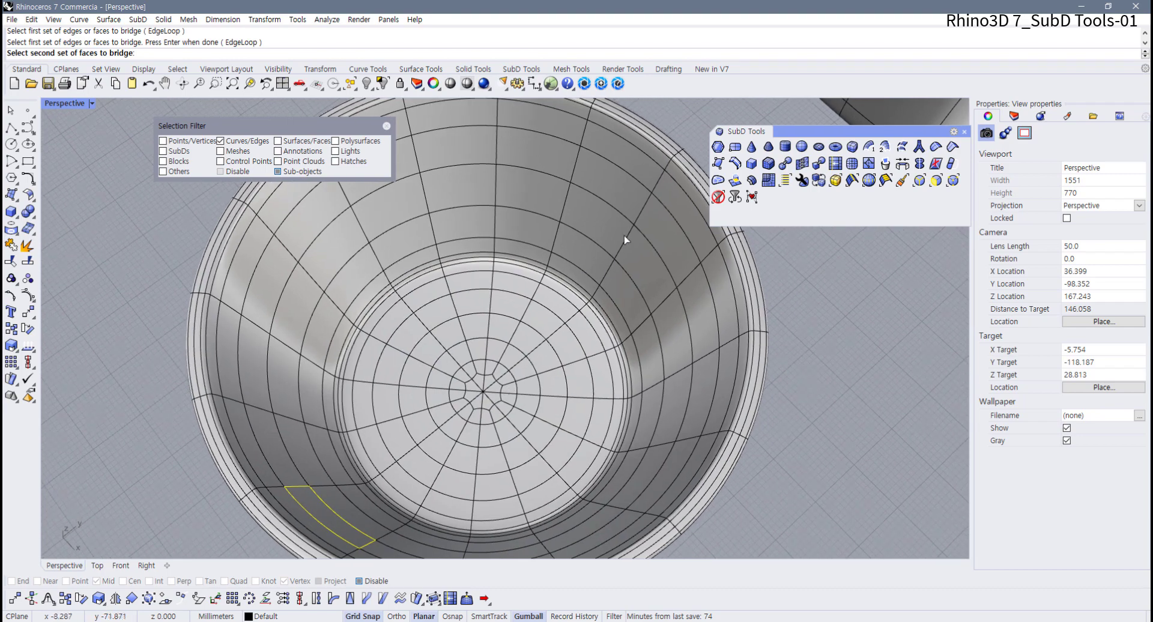
pyautogui.click(622, 197)
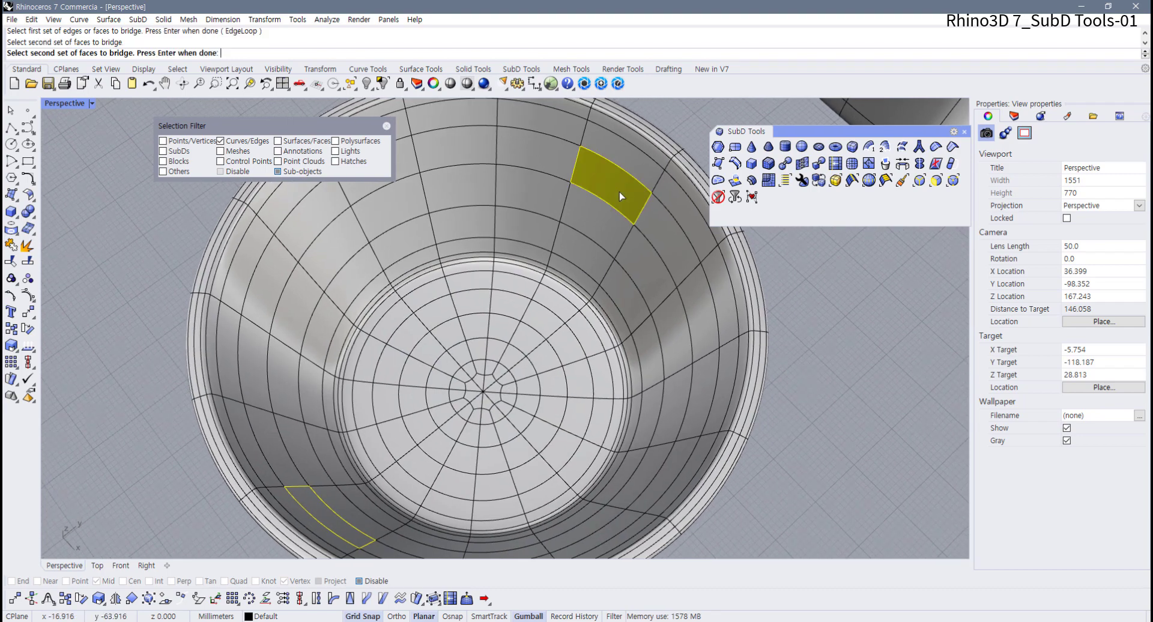
pyautogui.press('Return')
# - Set the bridge to 6 segments and lower its straightness to about 34%
pyautogui.moveTo(565, 458); pyautogui.dragTo(448, 394, button='right')
pyautogui.scroll(-3, 508, 404)
pyautogui.scroll(6, 513, 399)
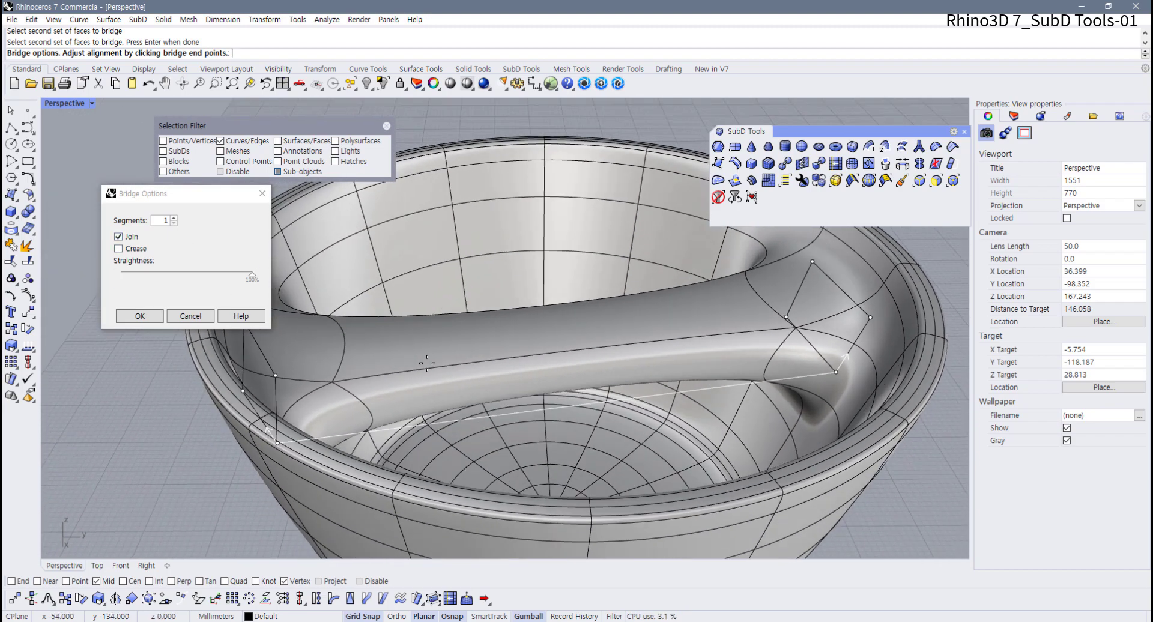
pyautogui.click(174, 218)
pyautogui.click(174, 219)
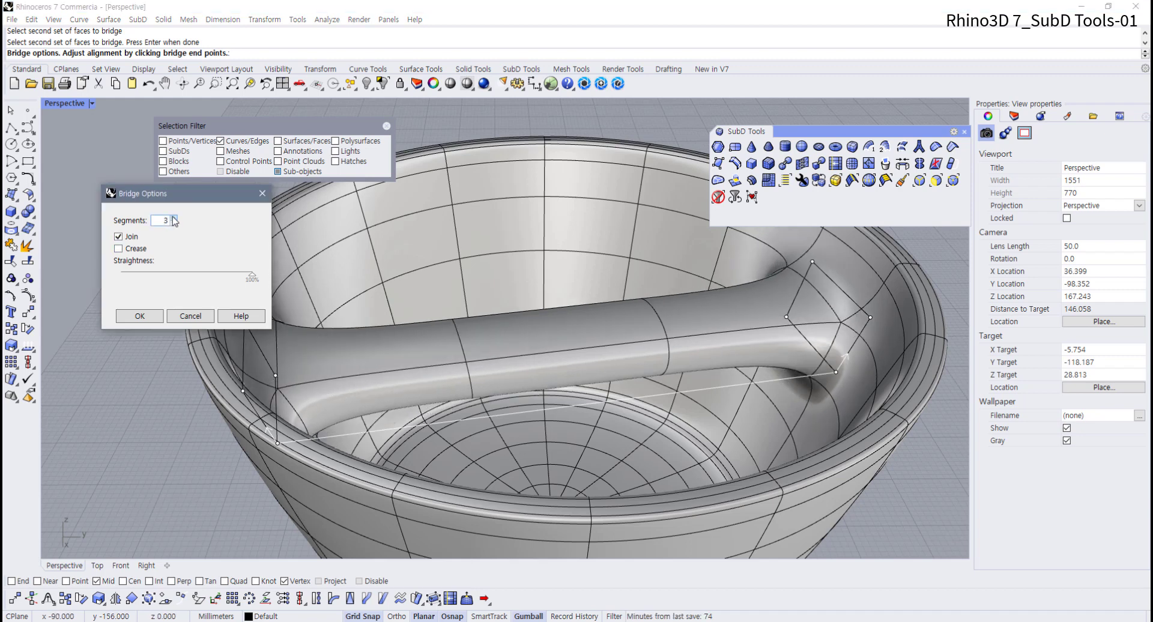
pyautogui.click(174, 219)
pyautogui.click(174, 219)
pyautogui.click(174, 219)
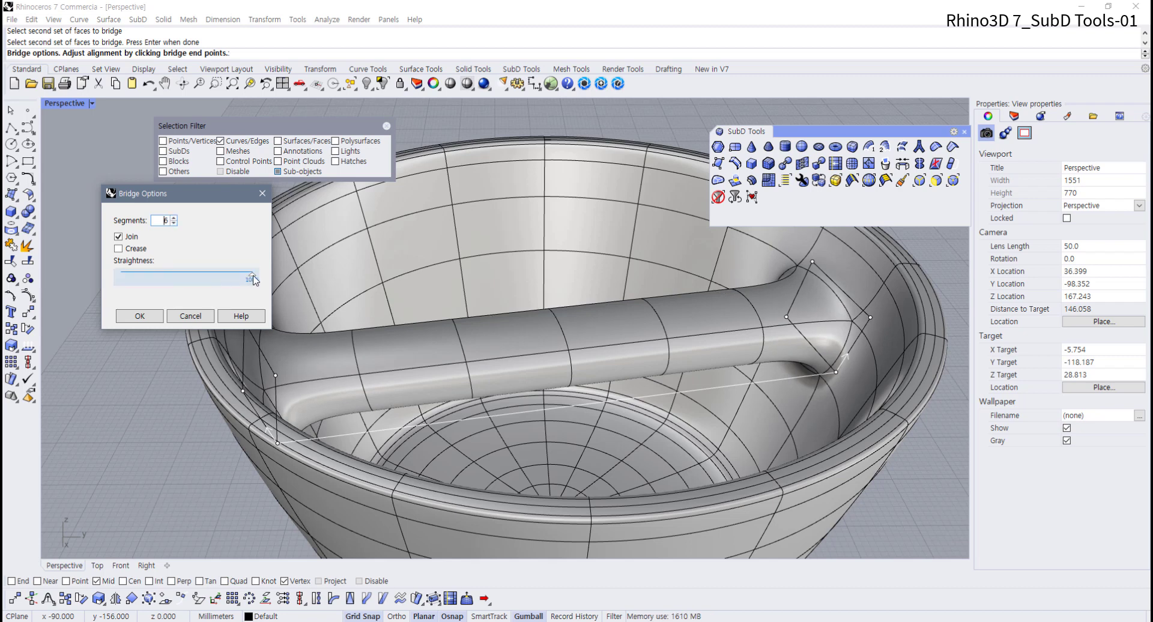
pyautogui.moveTo(253, 280); pyautogui.dragTo(168, 290)
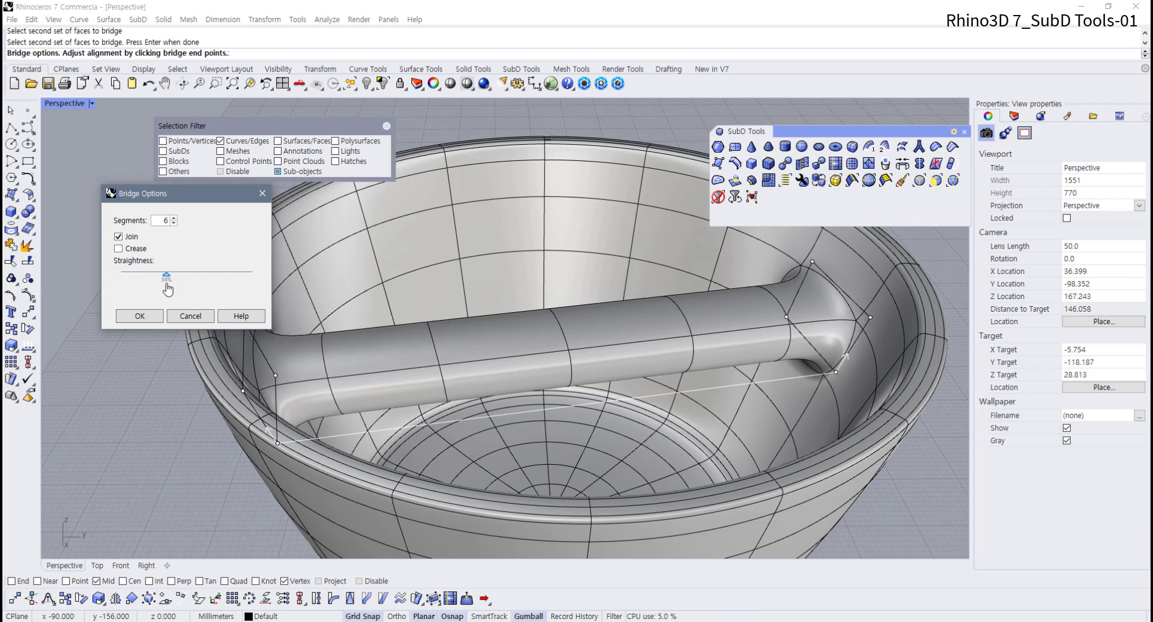
# - Preview the bridge with Crease enabled and try disabling Join, restoring both options to their original states
pyautogui.click(118, 248)
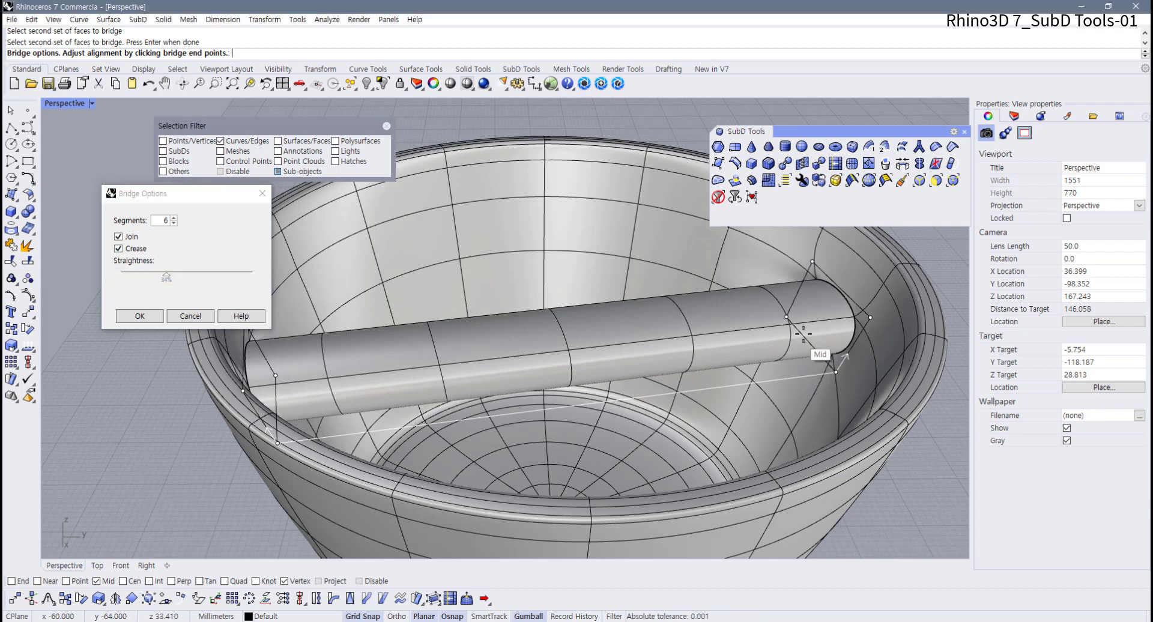
pyautogui.moveTo(820, 354); pyautogui.dragTo(830, 277, button='right')
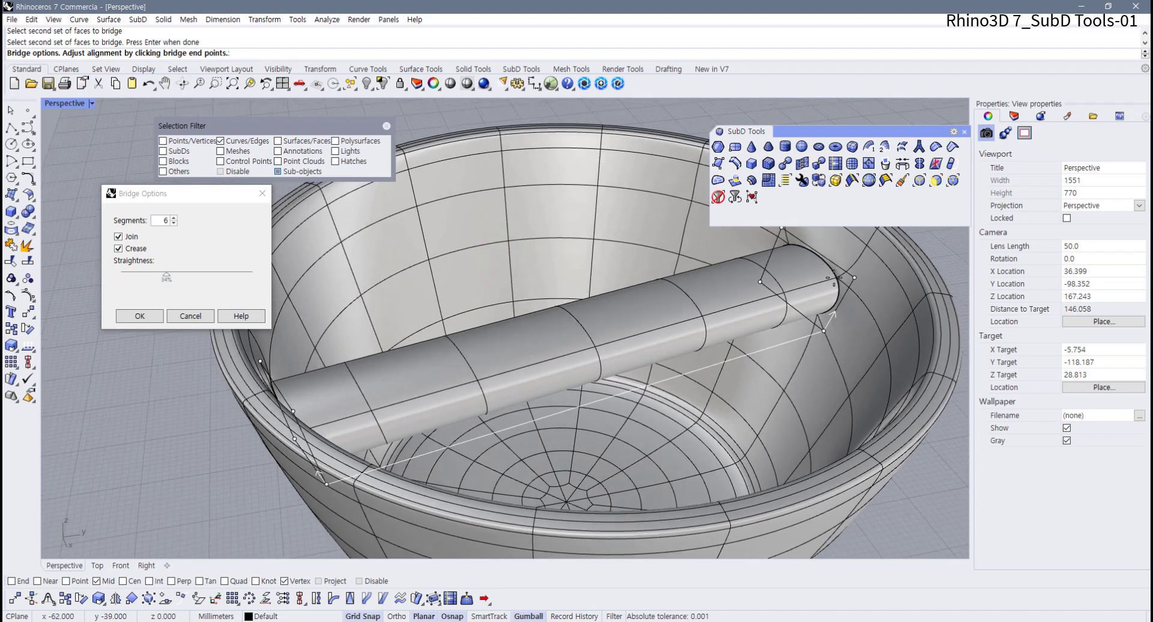
pyautogui.click(130, 251)
pyautogui.click(119, 237)
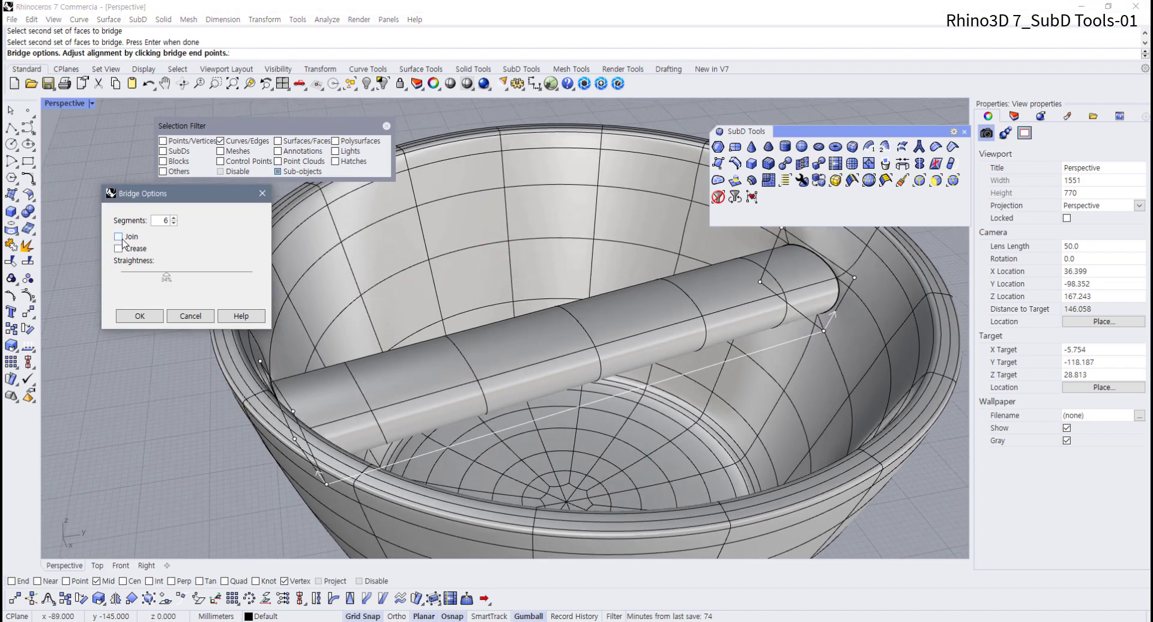
pyautogui.click(119, 236)
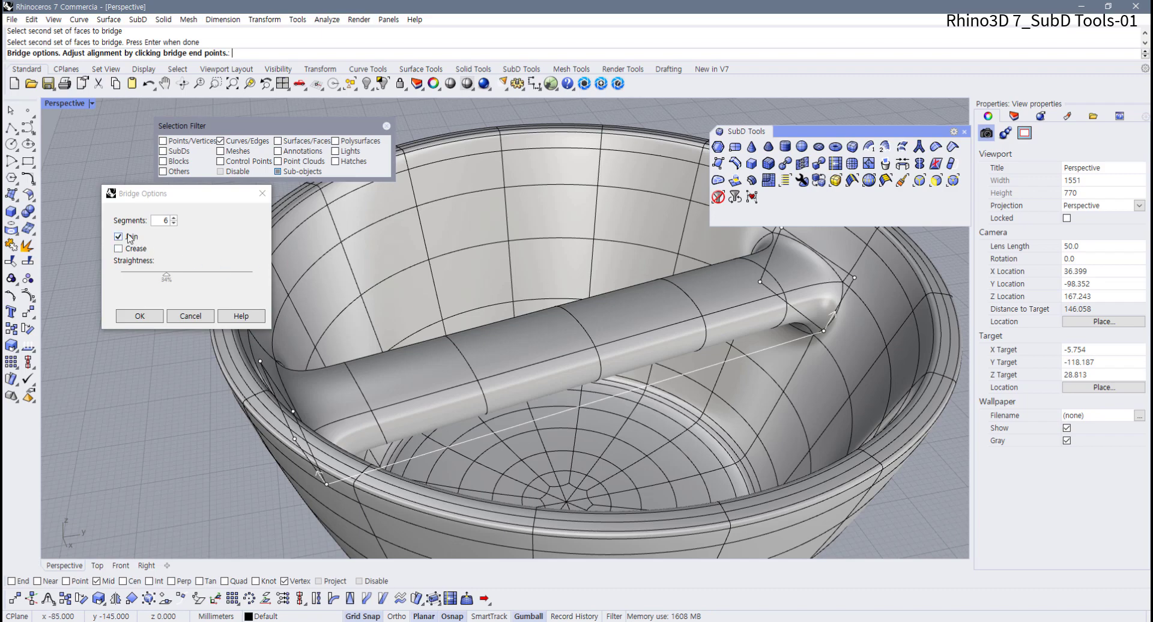
# - Create the bridge across the bowl and switch the SubD display from smooth to flat
pyautogui.click(143, 322)
pyautogui.moveTo(288, 360); pyautogui.dragTo(577, 371, button='right')
pyautogui.scroll(-4, 574, 369)
pyautogui.keyDown('shift'); pyautogui.moveTo(513, 342); pyautogui.dragTo(517, 380, button='right'); pyautogui.keyUp('shift')
pyautogui.scroll(3, 493, 422)
pyautogui.press('Tab')
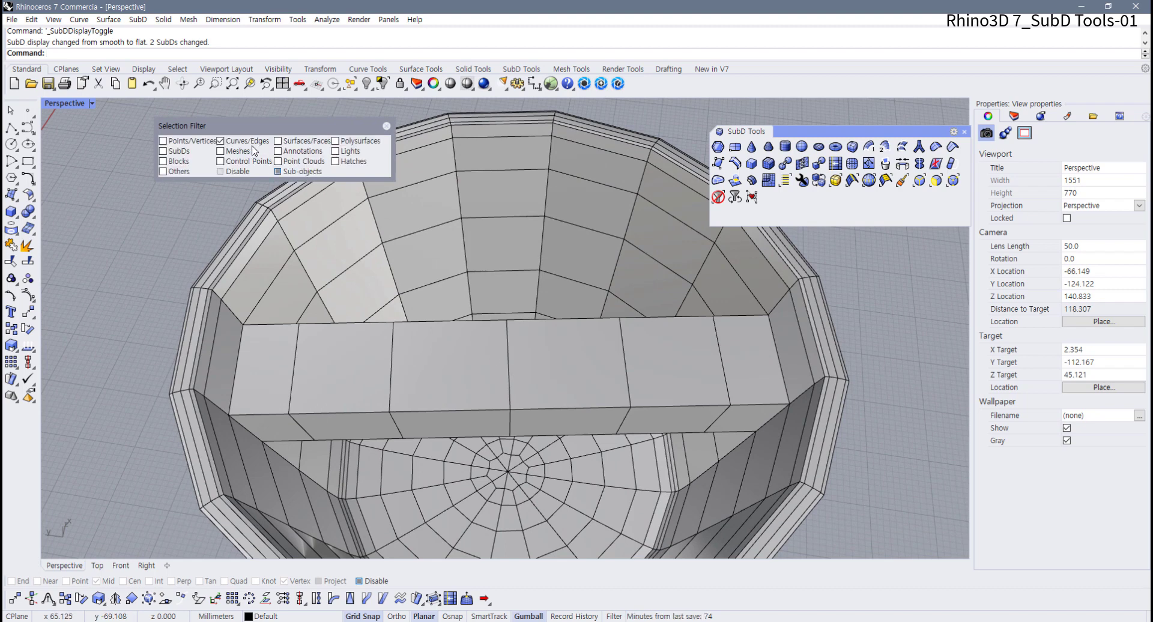
pyautogui.moveTo(240, 124); pyautogui.dragTo(145, 136)
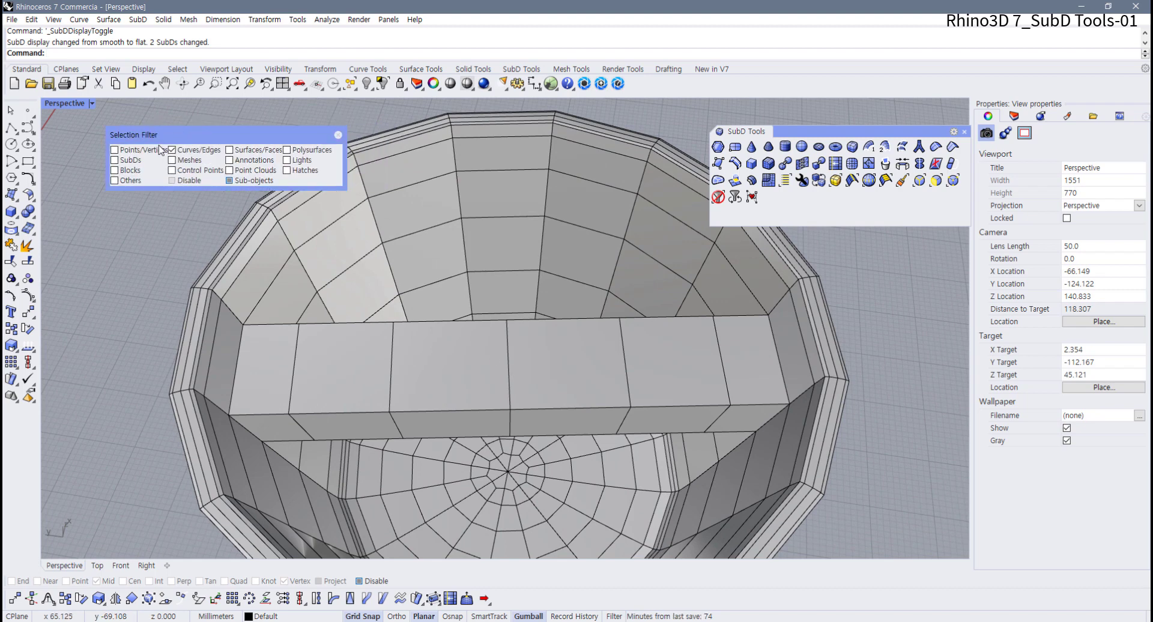
# - Select the edge loop around the middle of the bridge and move it straight up toward the bowl's rim
pyautogui.doubleClick(510, 370)
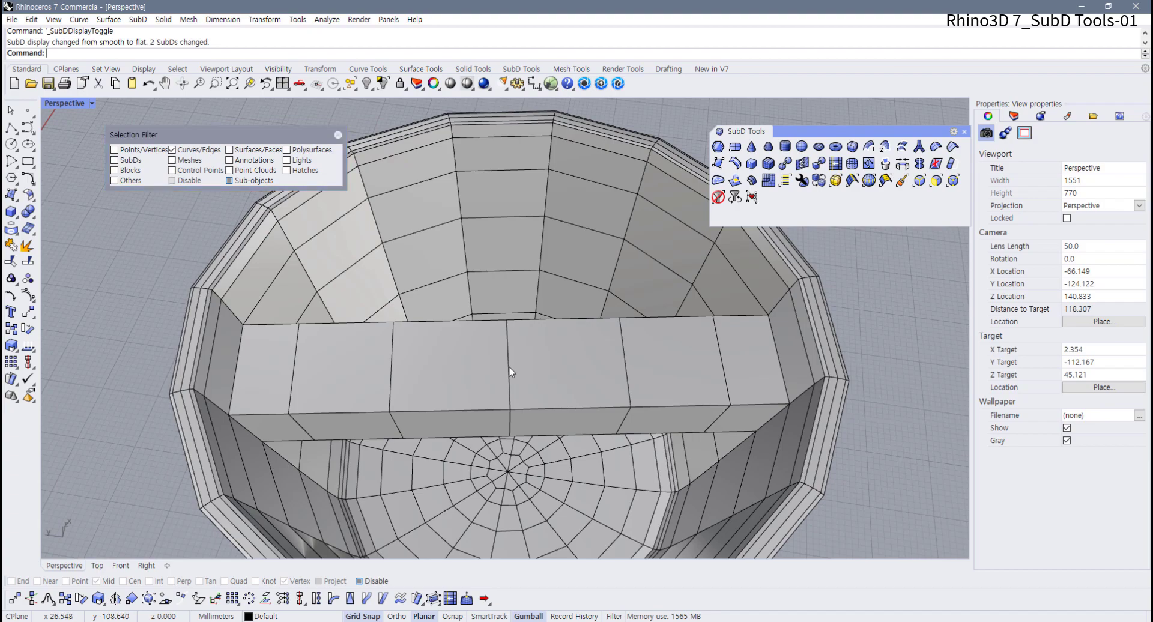
pyautogui.moveTo(516, 381); pyautogui.dragTo(529, 350, button='right')
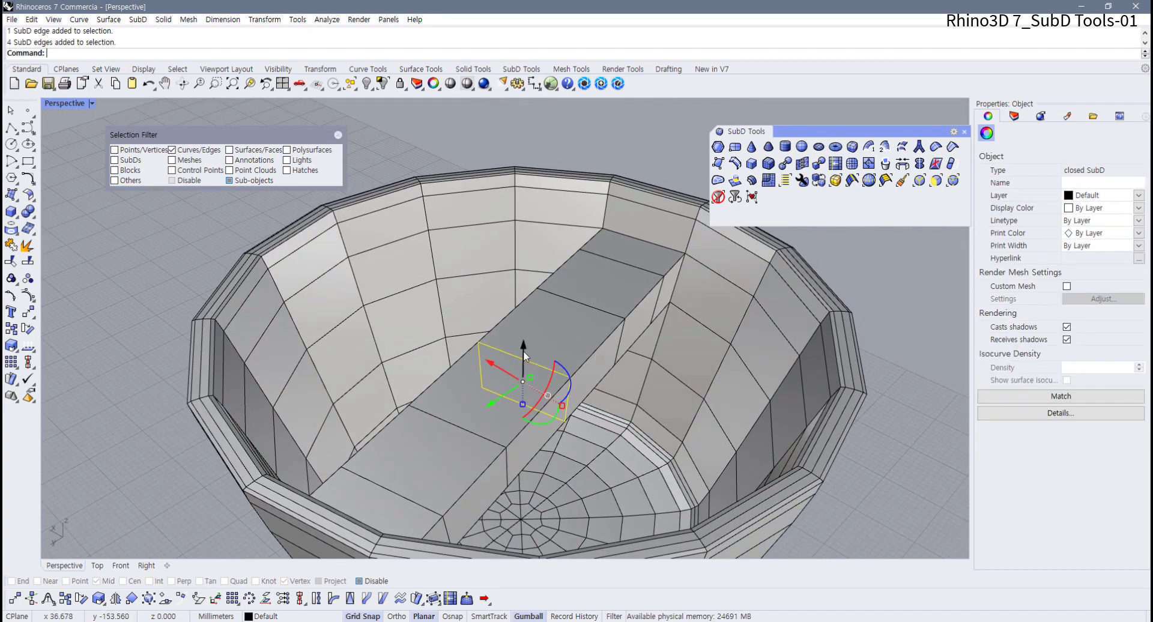
pyautogui.moveTo(524, 351); pyautogui.dragTo(522, 280)
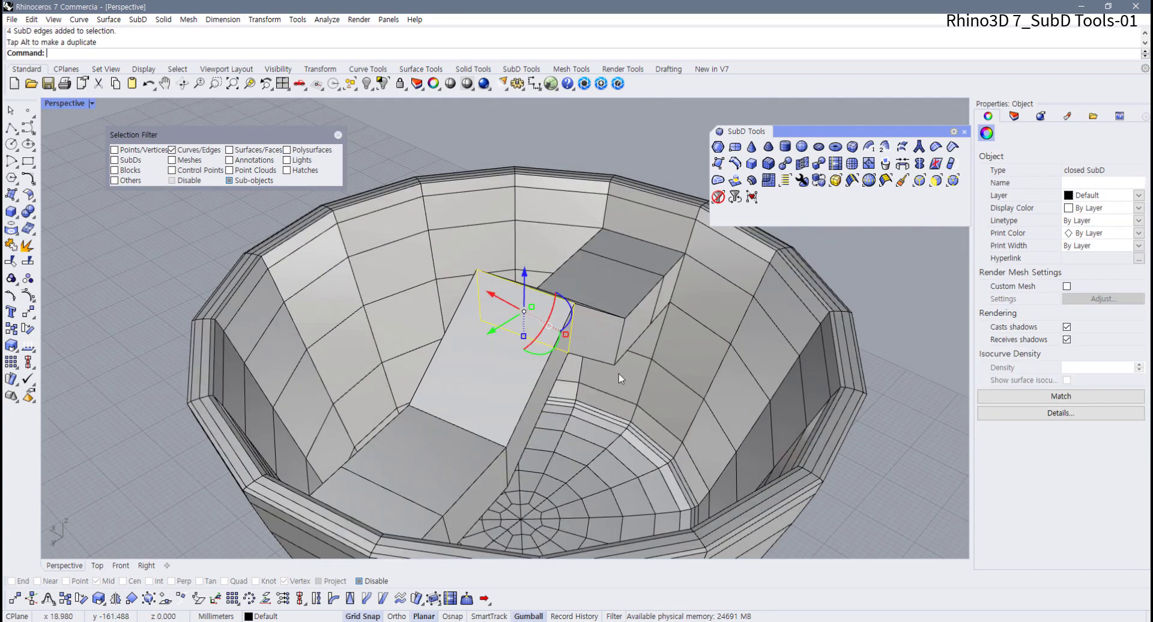
pyautogui.moveTo(620, 378); pyautogui.dragTo(526, 373, button='right')
pyautogui.doubleClick(398, 400)
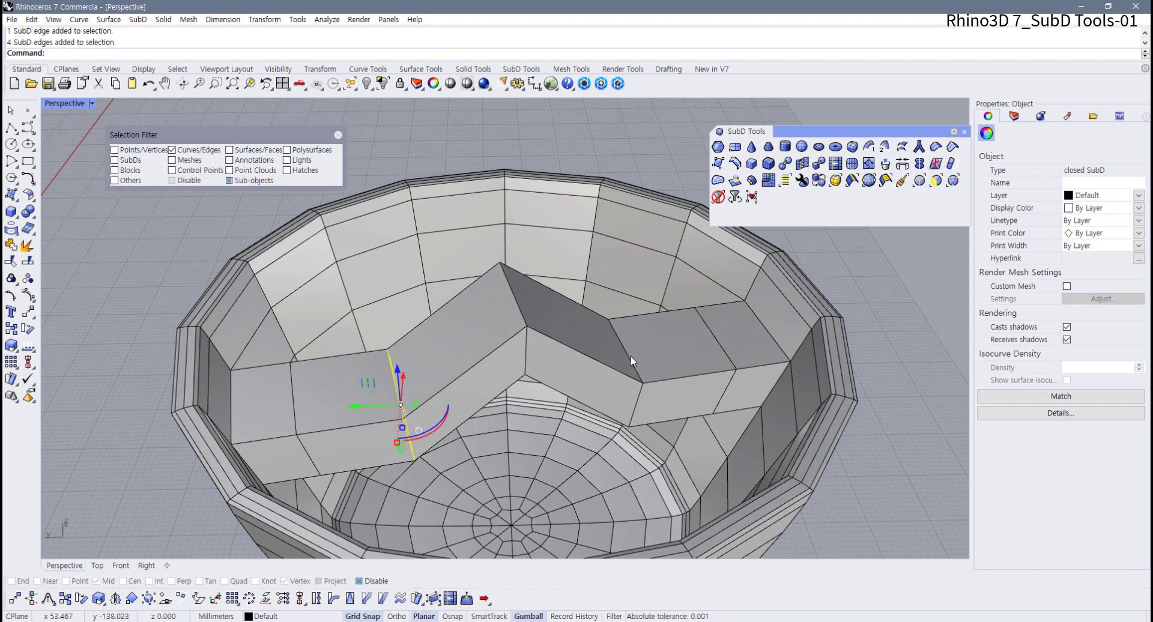
pyautogui.doubleClick(631, 355)
pyautogui.doubleClick(394, 397)
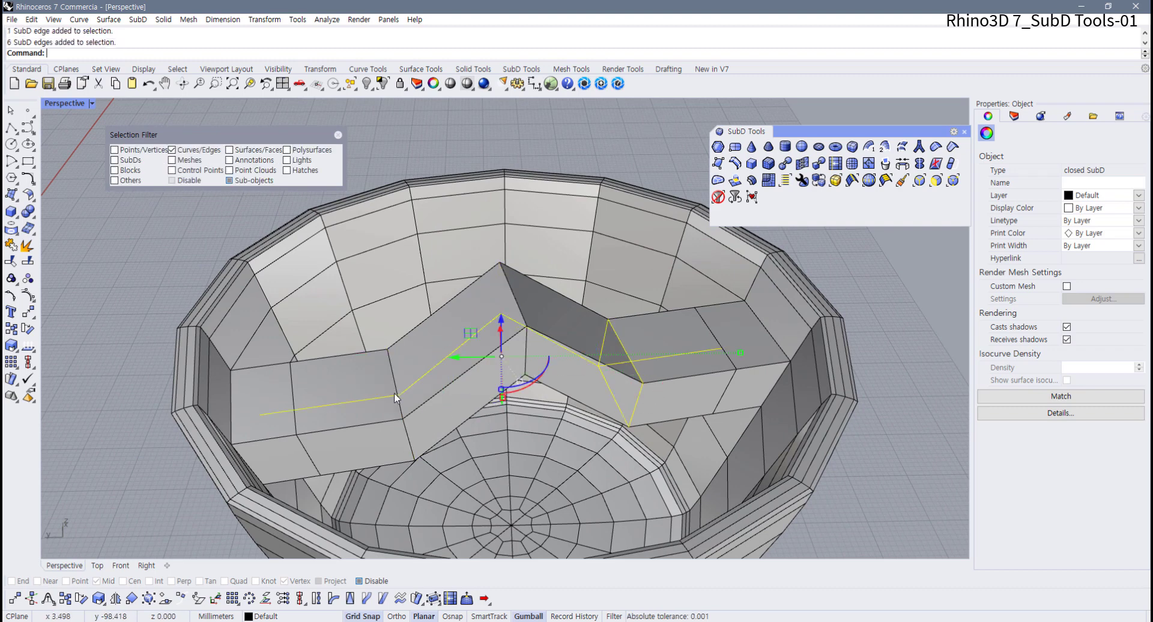
pyautogui.click(403, 411)
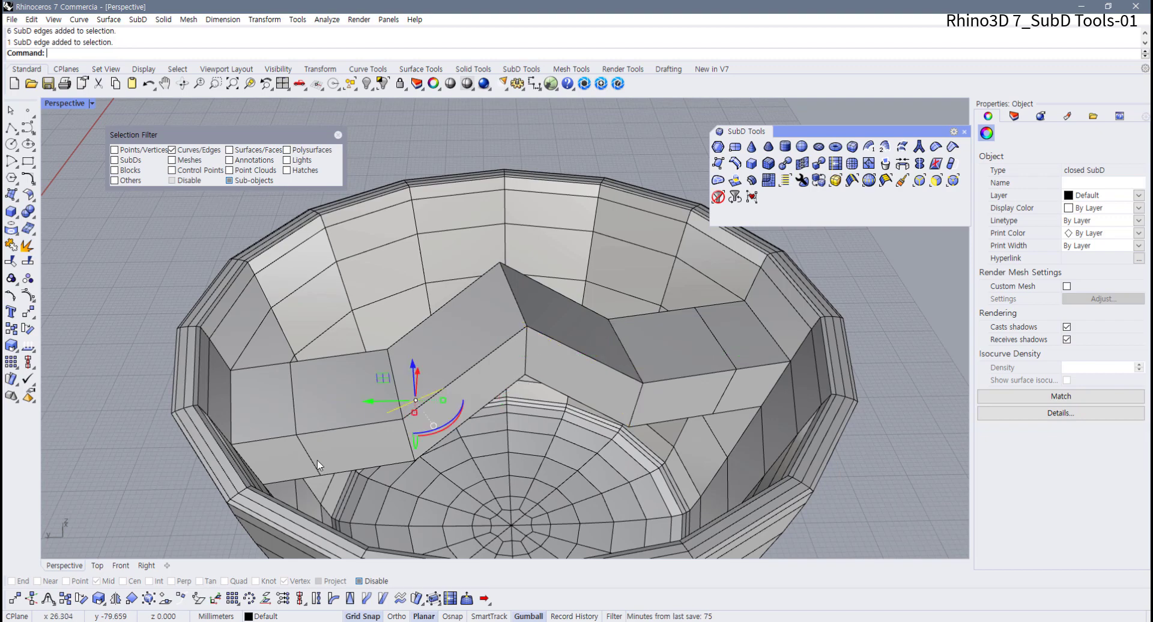
pyautogui.doubleClick(401, 410)
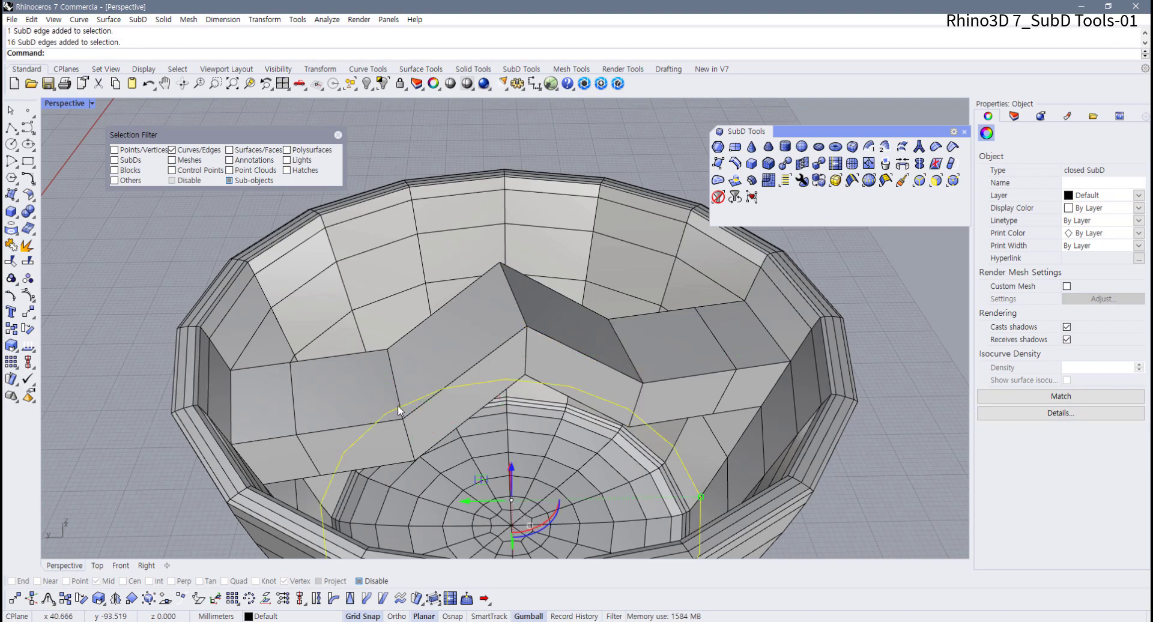
pyautogui.keyDown('ctrl'); pyautogui.click(401, 411); pyautogui.keyUp('ctrl')
pyautogui.click(432, 418)
pyautogui.moveTo(403, 381); pyautogui.dragTo(452, 391, button='right')
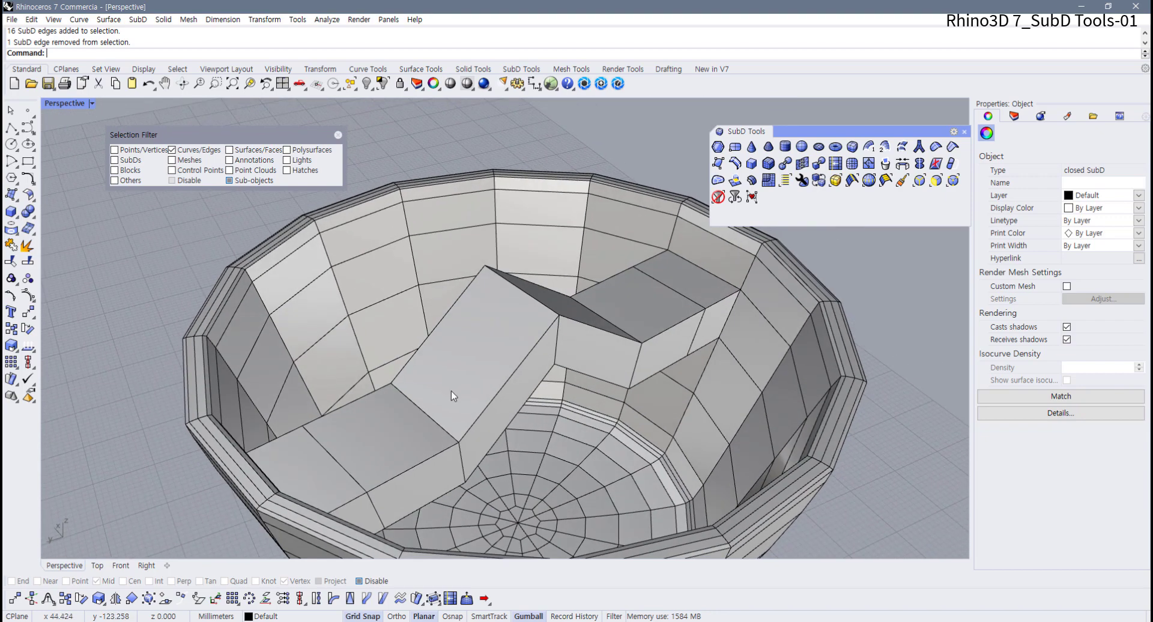
# - Select the two edge loops on either side of the raised middle and move them up to form an arch
pyautogui.doubleClick(430, 417)
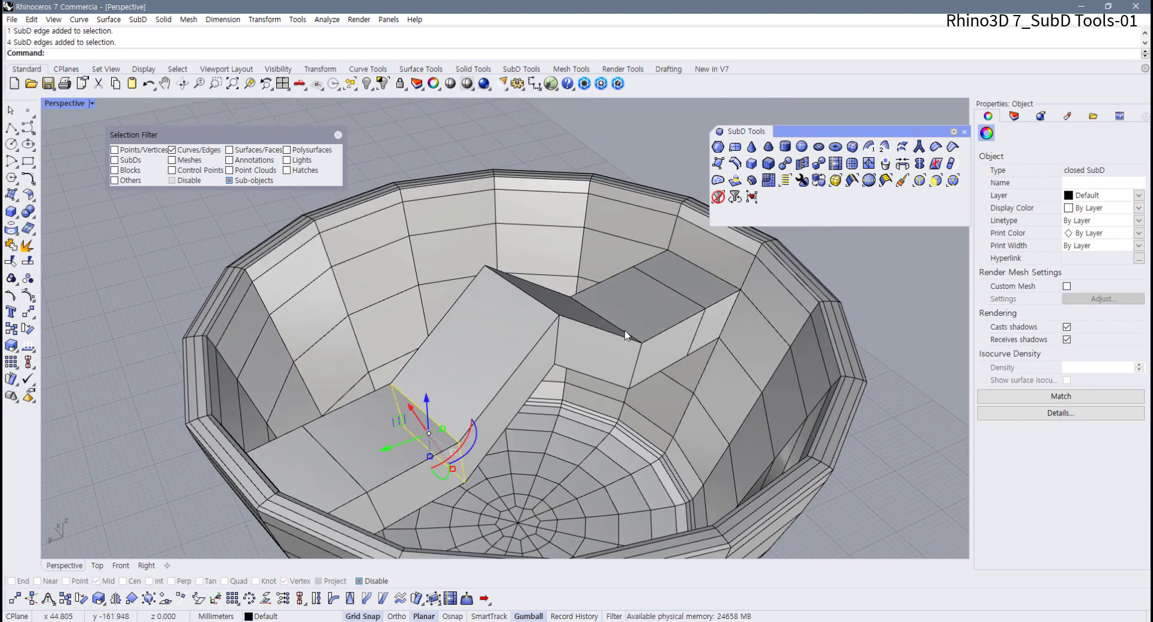
pyautogui.moveTo(625, 337); pyautogui.dragTo(602, 344, button='right')
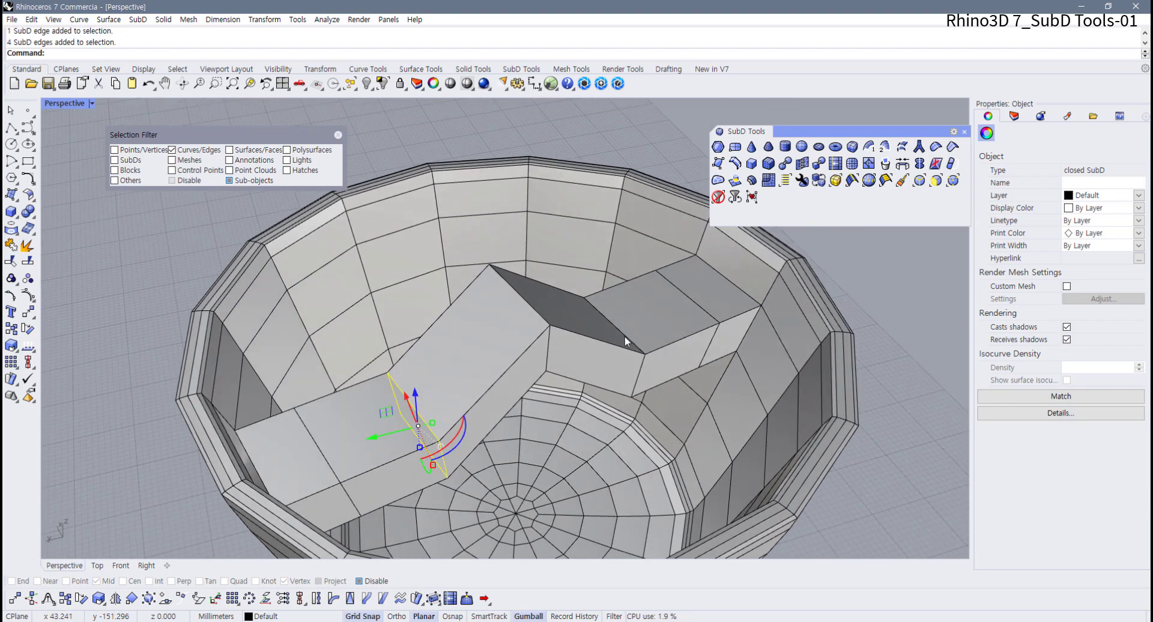
pyautogui.keyDown('shift'); pyautogui.doubleClick(626, 337); pyautogui.keyUp('shift')
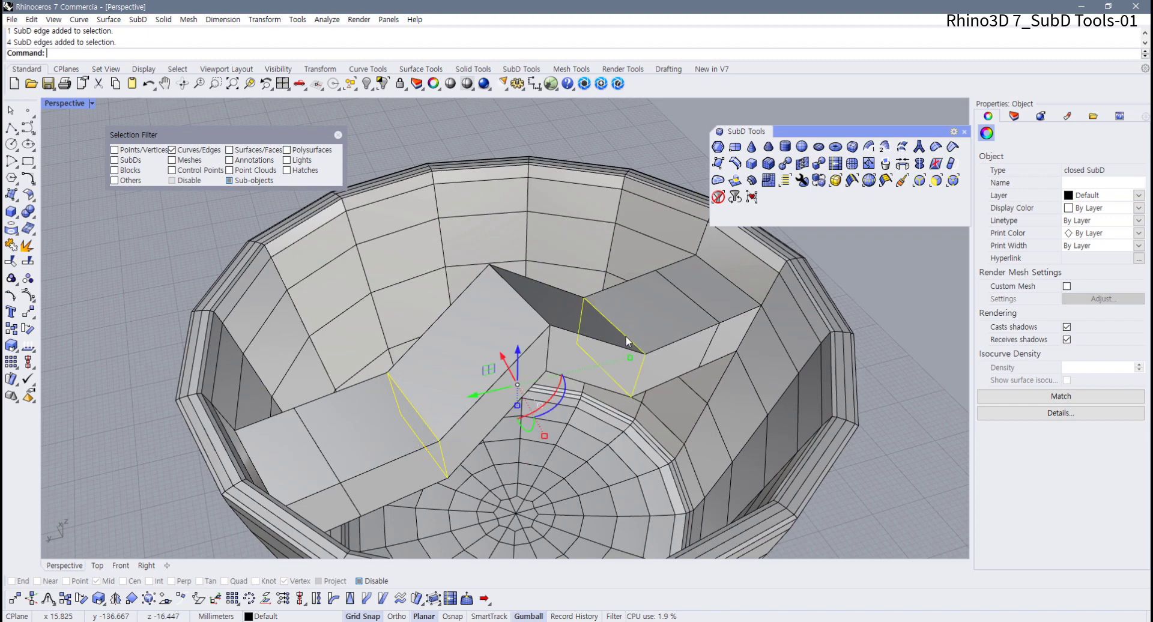
pyautogui.moveTo(619, 341); pyautogui.dragTo(517, 344, button='right')
pyautogui.moveTo(513, 358); pyautogui.dragTo(513, 302)
# - Switch the SubD display from flat to smooth and inspect the arched bridge inside the bowl from several angles
pyautogui.moveTo(553, 360); pyautogui.dragTo(759, 413, button='right')
pyautogui.press('Tab')
pyautogui.scroll(-6, 563, 358)
pyautogui.click(759, 413)
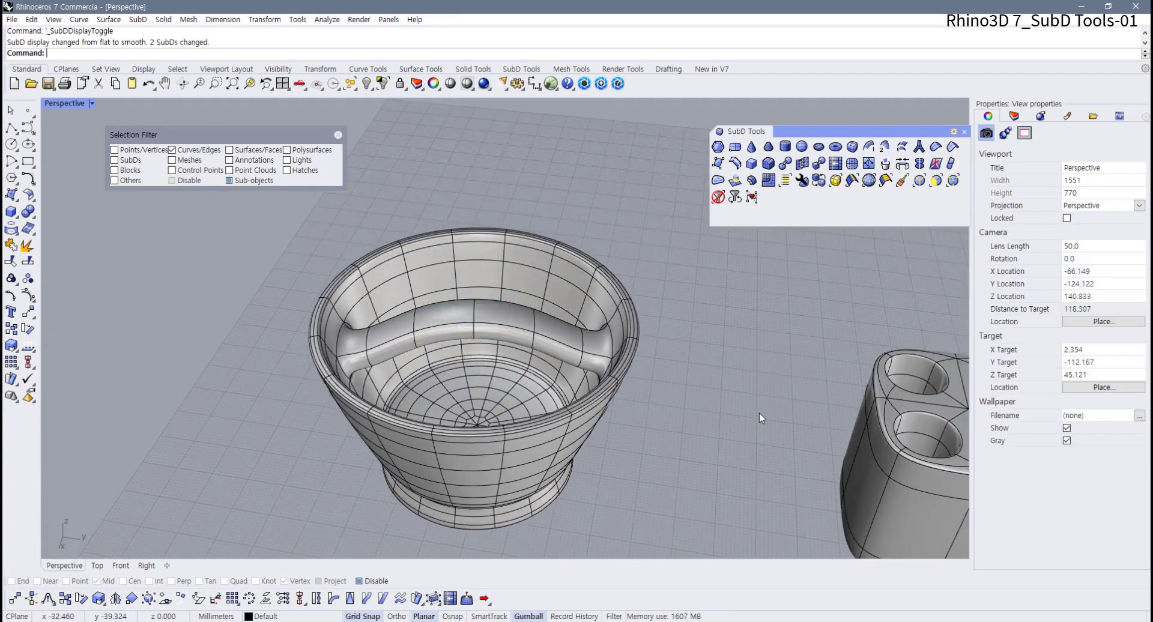
pyautogui.moveTo(602, 412); pyautogui.dragTo(641, 436, button='right')
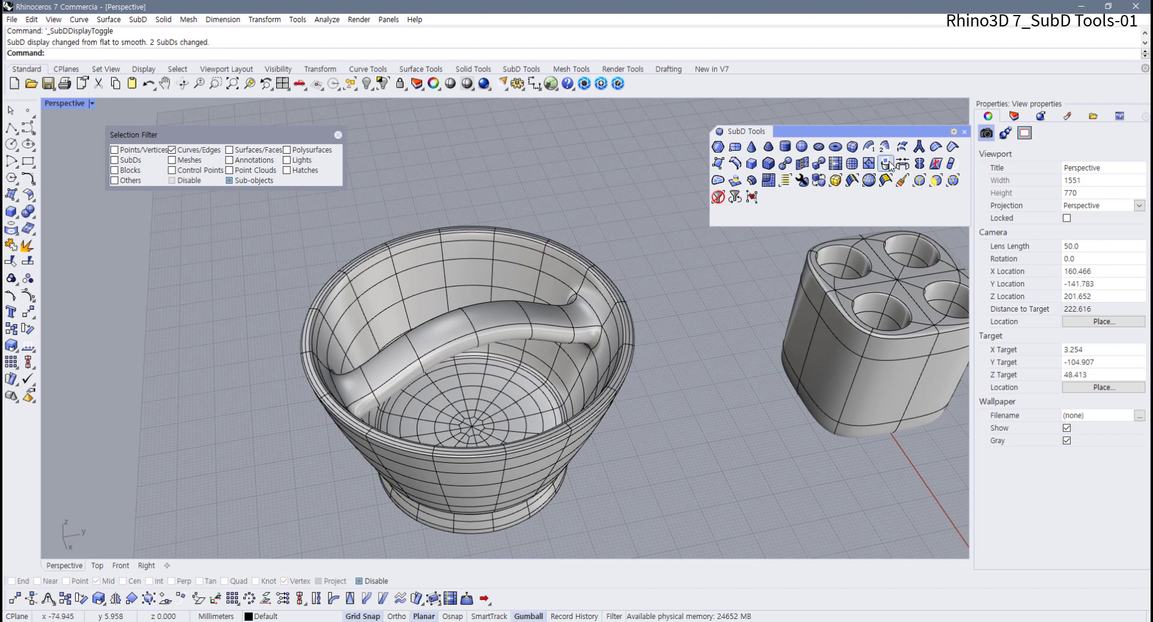
pyautogui.moveTo(755, 240); pyautogui.dragTo(615, 311, button='right')
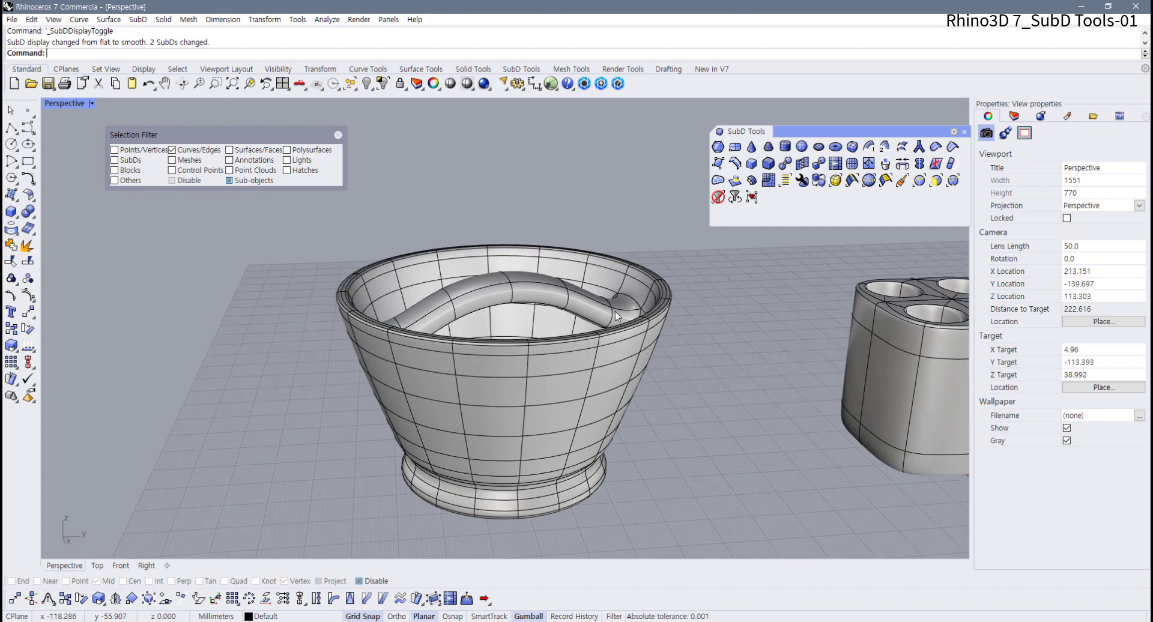
pyautogui.keyDown('shift'); pyautogui.moveTo(610, 376); pyautogui.dragTo(644, 351, button='right'); pyautogui.keyUp('shift')
pyautogui.moveTo(438, 403); pyautogui.dragTo(480, 438, button='right')
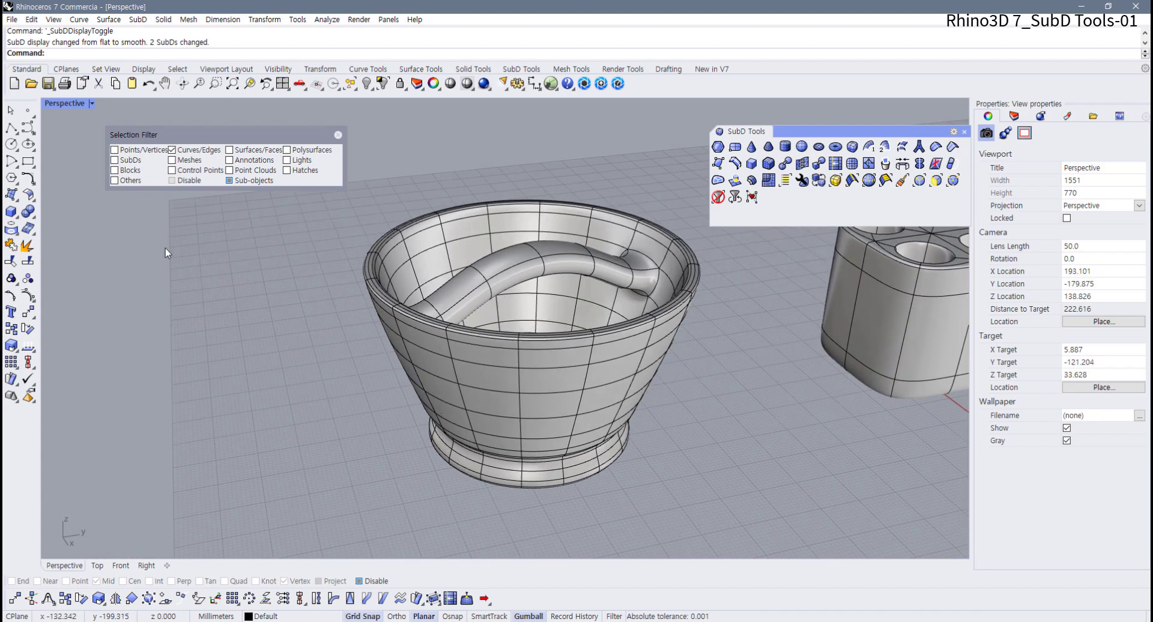
# - Restore the four-viewport layout and reframe the bowl in the Top view
pyautogui.doubleClick(62, 106)
pyautogui.scroll(-3, 210, 269)
pyautogui.moveTo(274, 313); pyautogui.dragTo(397, 246, button='right')
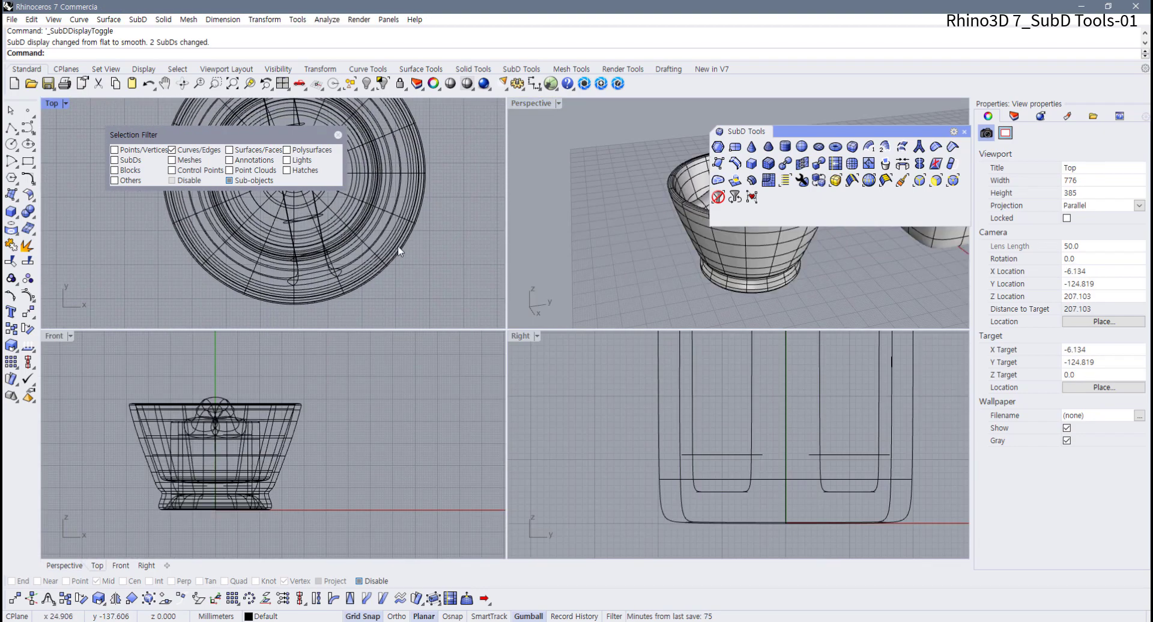
# - Turn off the selection filter, maximize the Perspective view and frame the bowl's rim from above
pyautogui.moveTo(119, 184); pyautogui.dragTo(145, 226, button='right')
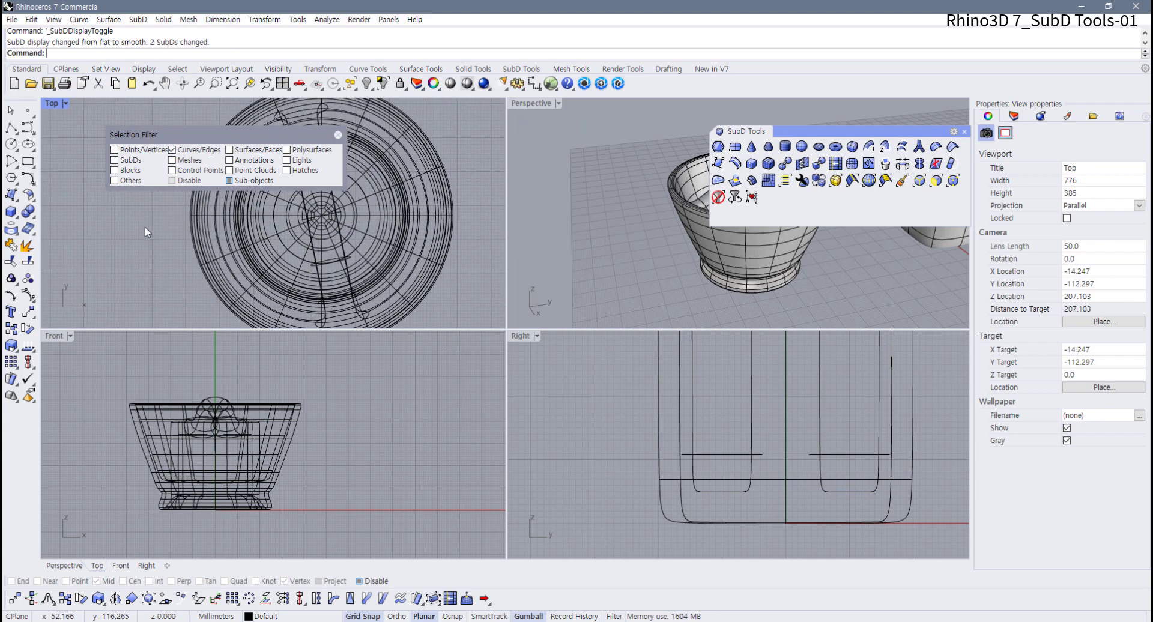
pyautogui.click(338, 136)
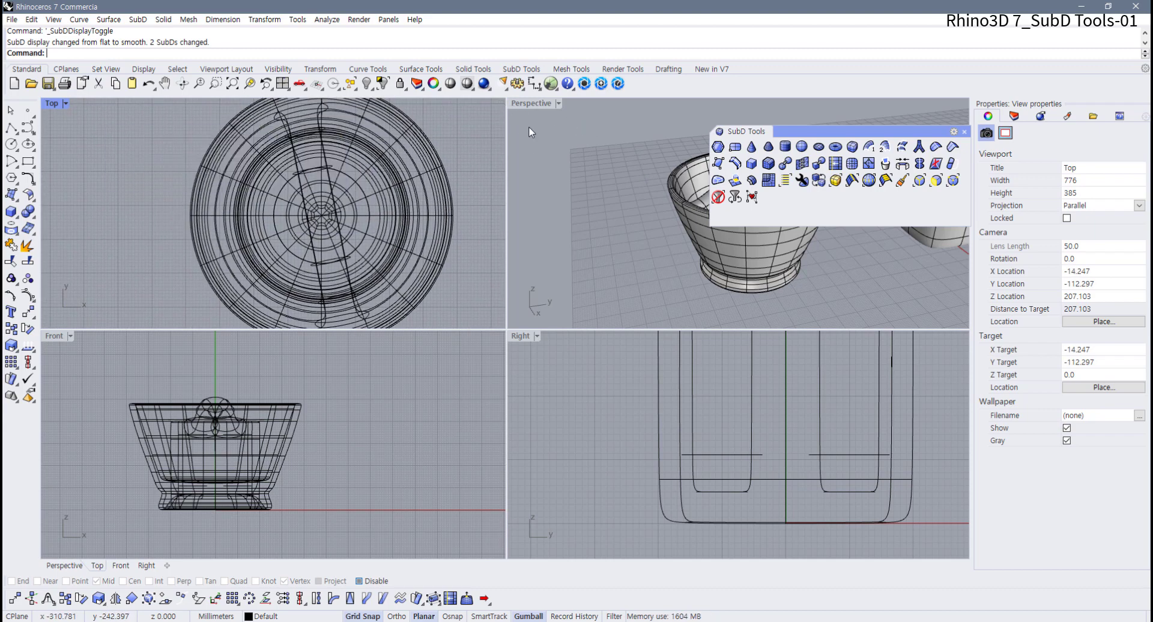
pyautogui.moveTo(528, 127); pyautogui.dragTo(540, 143, button='right')
pyautogui.doubleClick(535, 103)
pyautogui.moveTo(477, 200); pyautogui.dragTo(472, 303, button='right')
pyautogui.scroll(10, 553, 354)
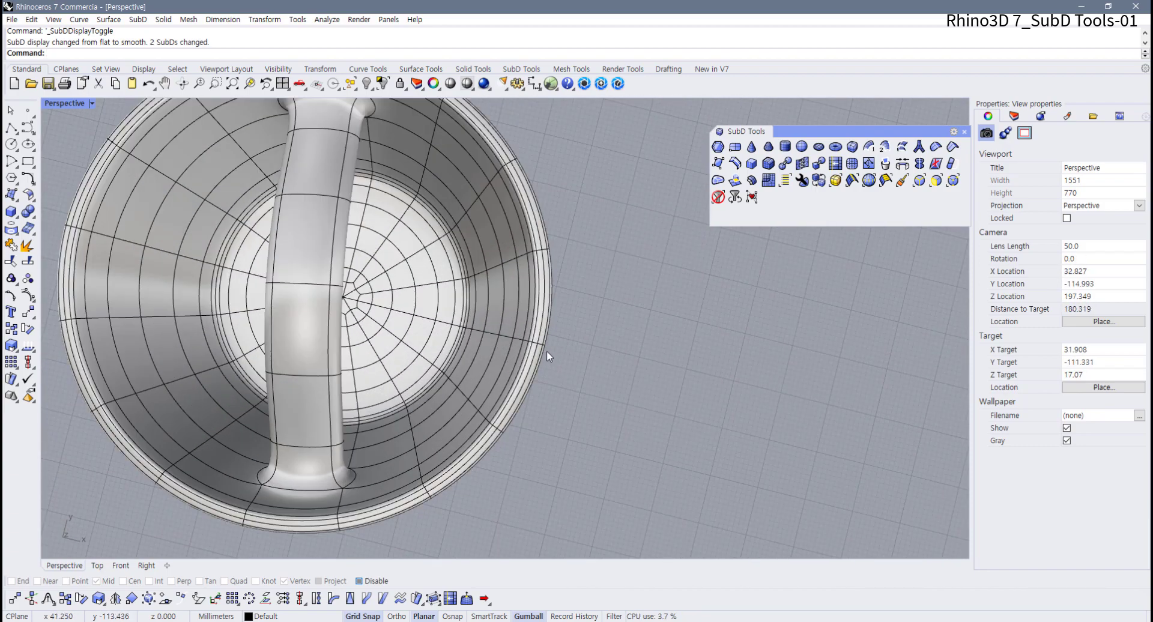
pyautogui.scroll(3, 230, 325)
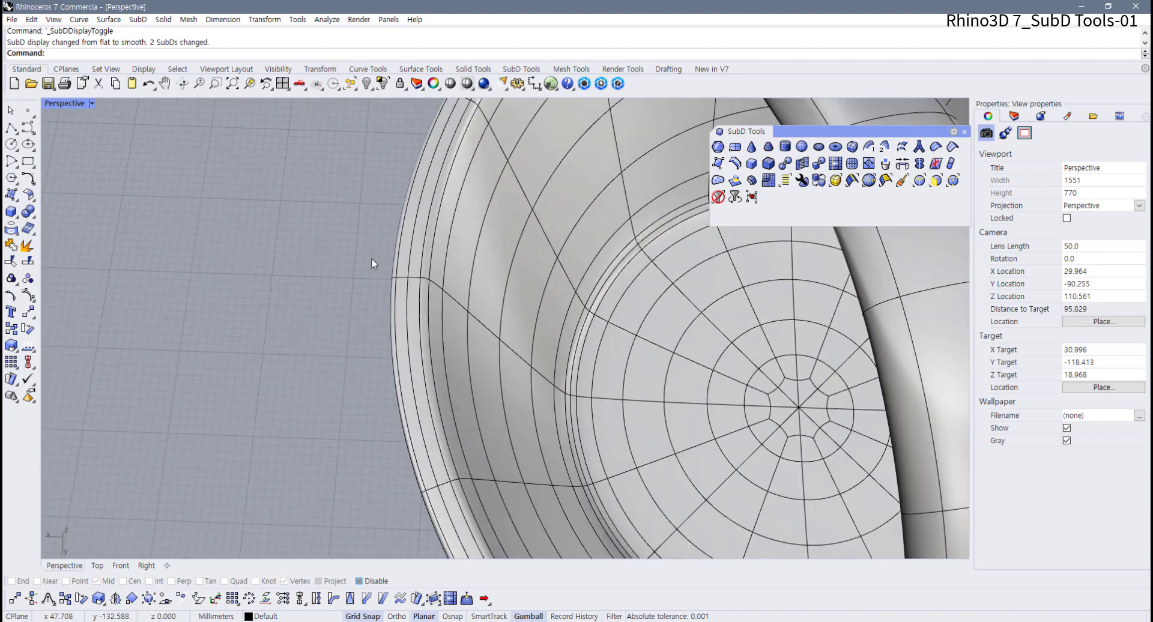
# - Try pulling the edges and vertices at one point of the bowl's rim outward, and undo the move
pyautogui.moveTo(361, 258); pyautogui.dragTo(441, 298)
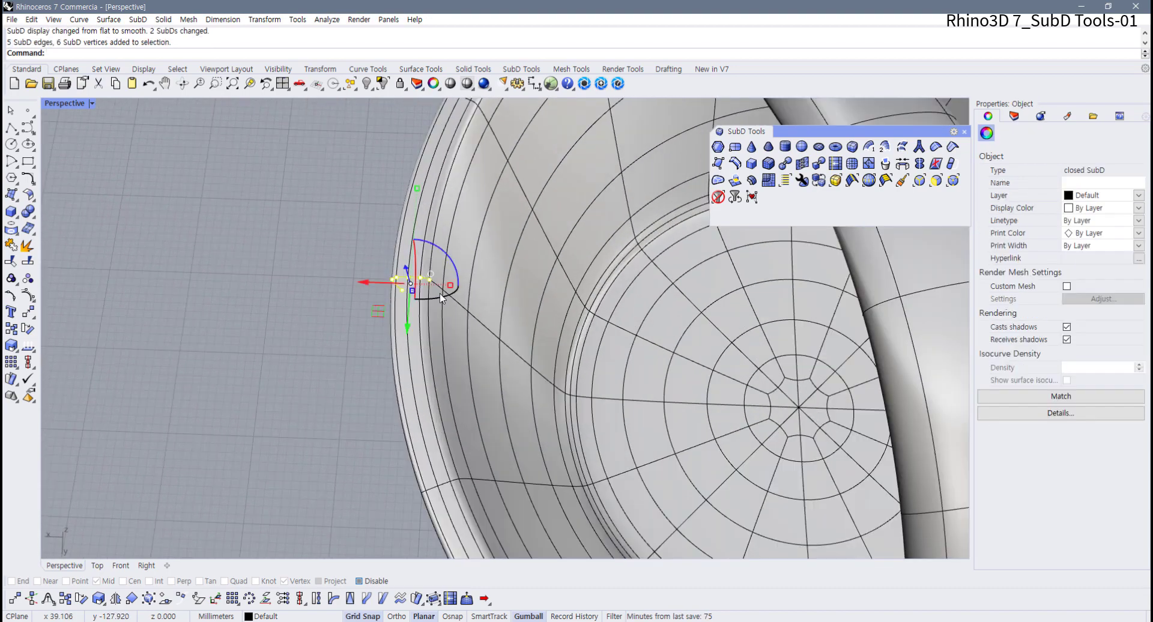
pyautogui.moveTo(373, 286); pyautogui.dragTo(233, 278)
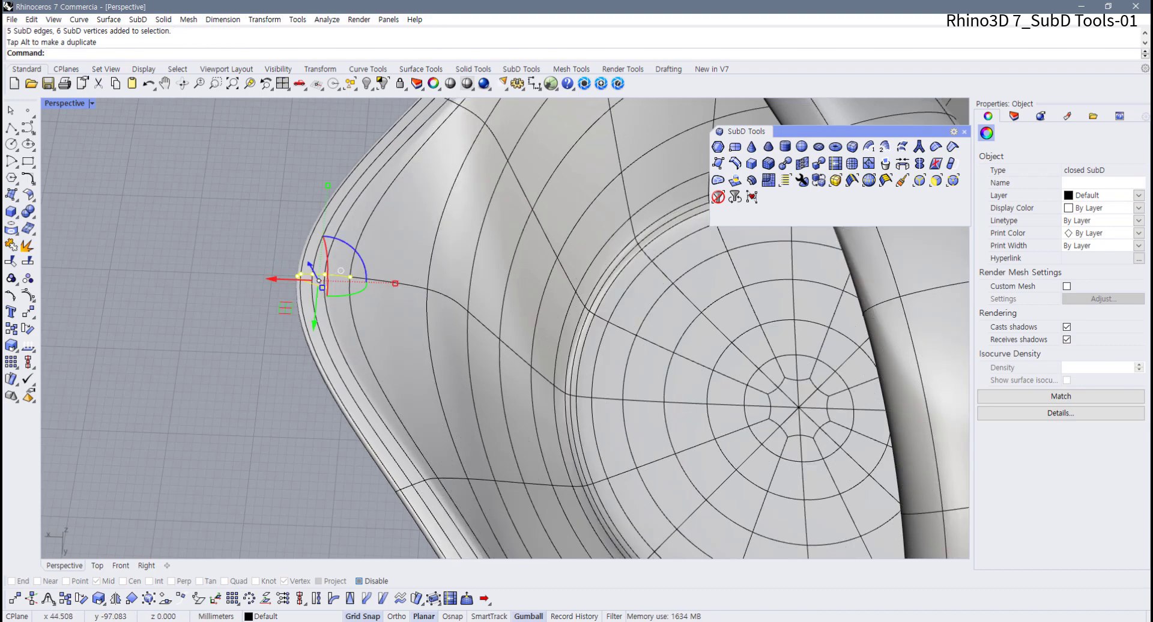
pyautogui.hotkey('ctrl', 'z')
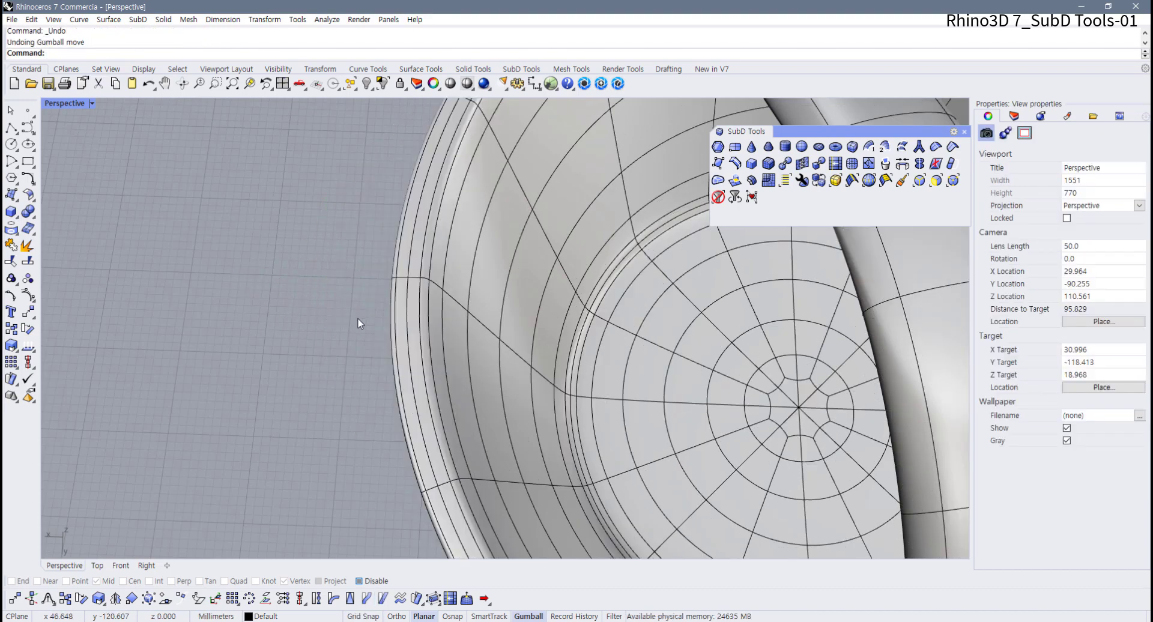
# - Clear the rim selection and restrict the selection filter to vertices and control points
pyautogui.keyDown('ctrl'); pyautogui.keyDown('shift'); pyautogui.moveTo(370, 257); pyautogui.dragTo(452, 297); pyautogui.keyUp('shift'); pyautogui.keyUp('ctrl')
pyautogui.moveTo(454, 297); pyautogui.dragTo(328, 366, button='right')
pyautogui.click(327, 367)
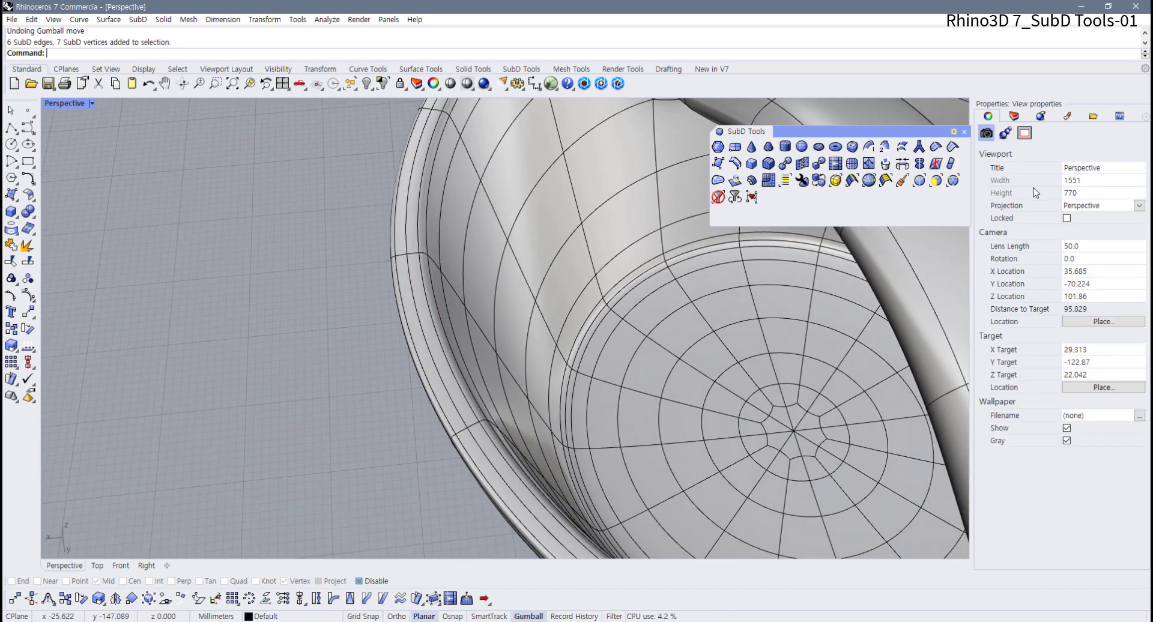
pyautogui.click(955, 181)
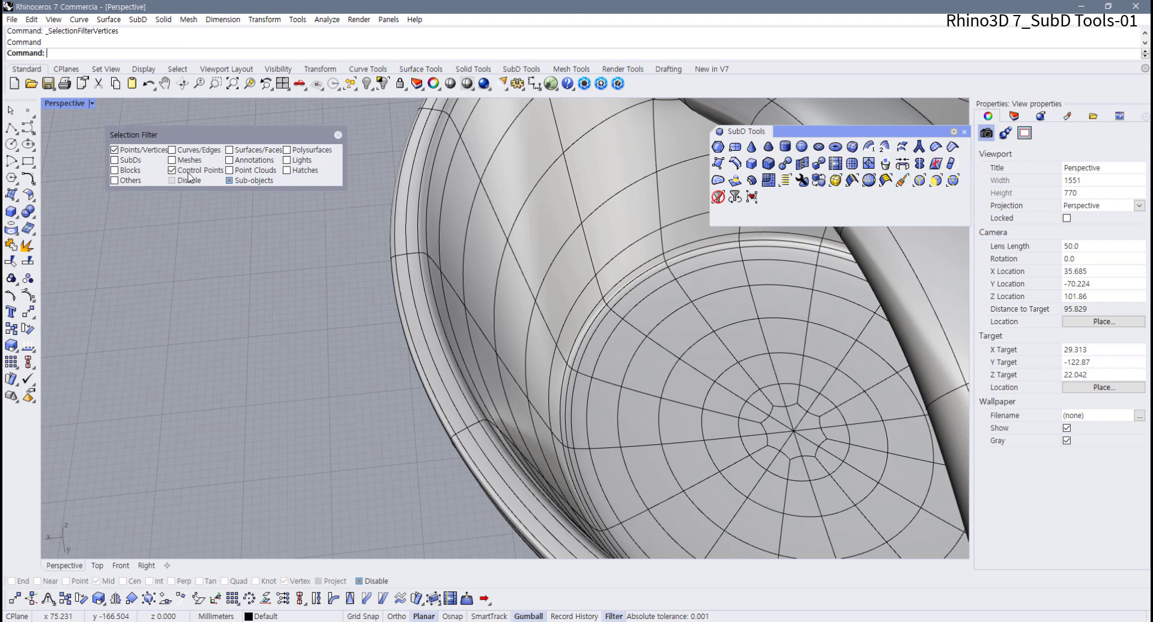
pyautogui.moveTo(298, 248); pyautogui.dragTo(329, 289, button='right')
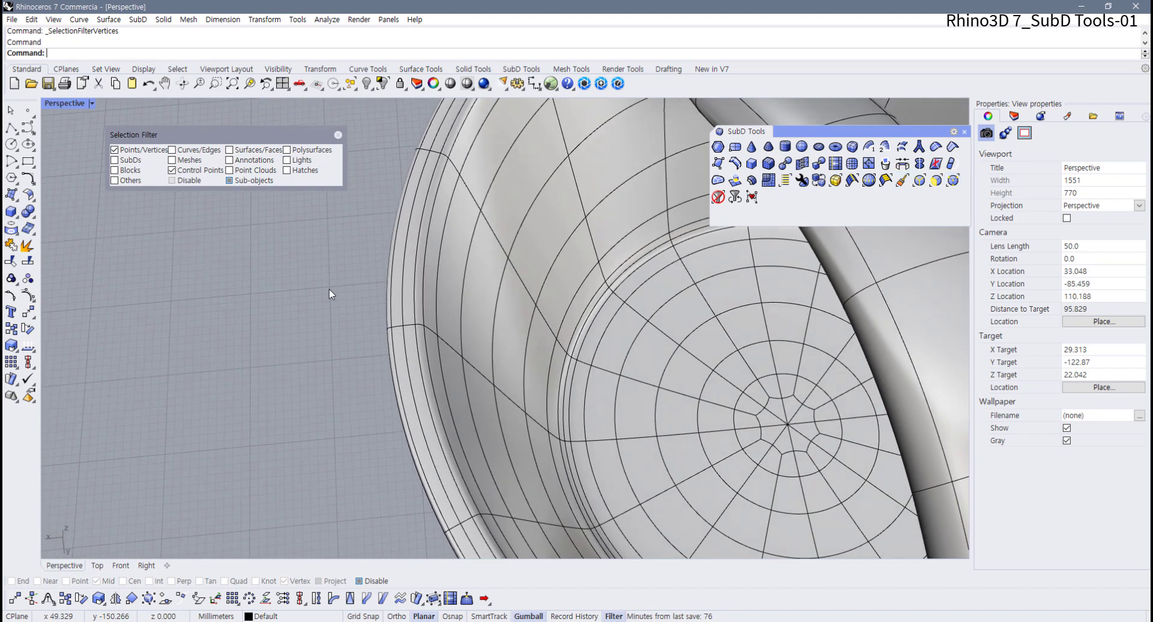
# - Select the vertices at one point of the bowl's rim and pull them outward into a spout
pyautogui.moveTo(423, 344); pyautogui.dragTo(445, 349)
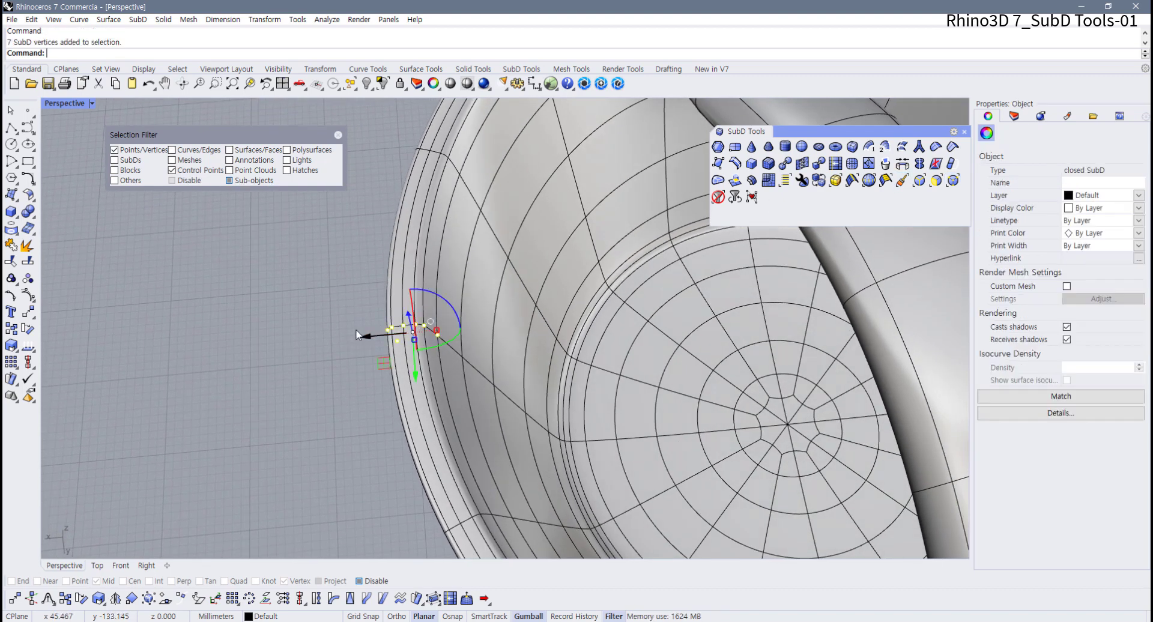
pyautogui.moveTo(336, 301); pyautogui.dragTo(449, 359)
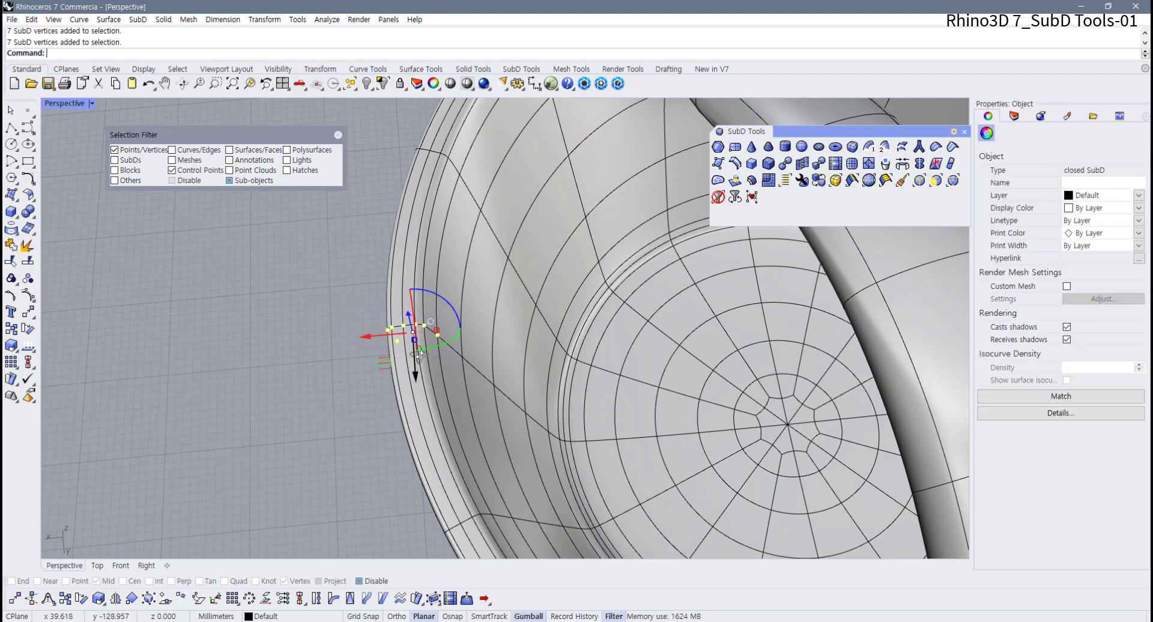
pyautogui.moveTo(449, 359); pyautogui.dragTo(387, 305, button='right')
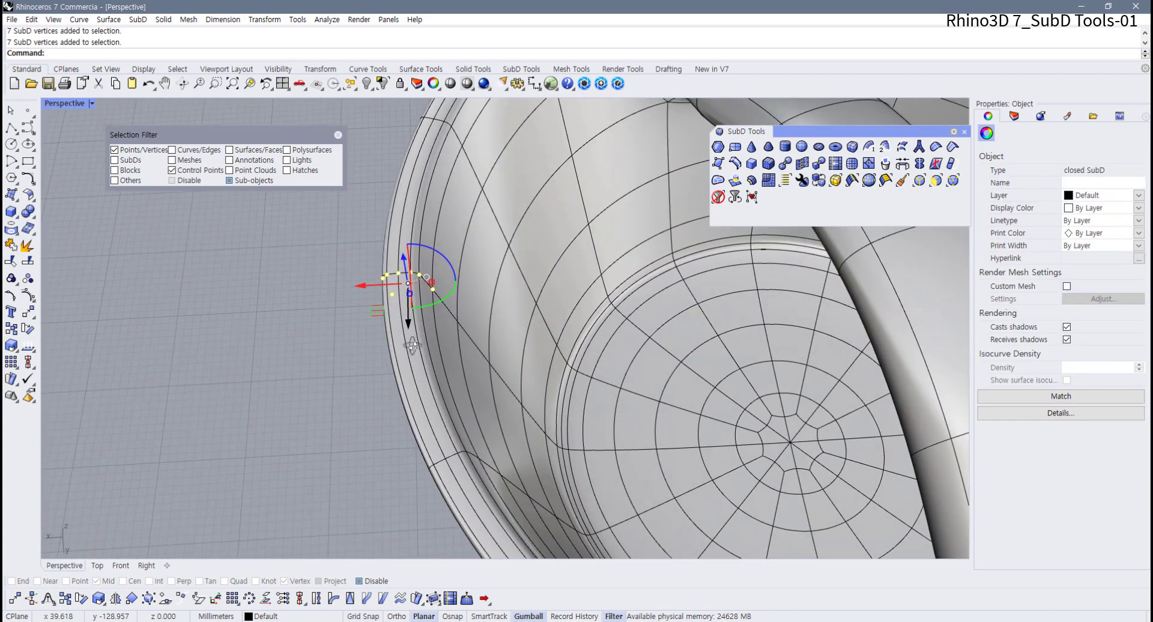
pyautogui.moveTo(370, 287); pyautogui.dragTo(128, 295)
pyautogui.scroll(-5, 244, 341)
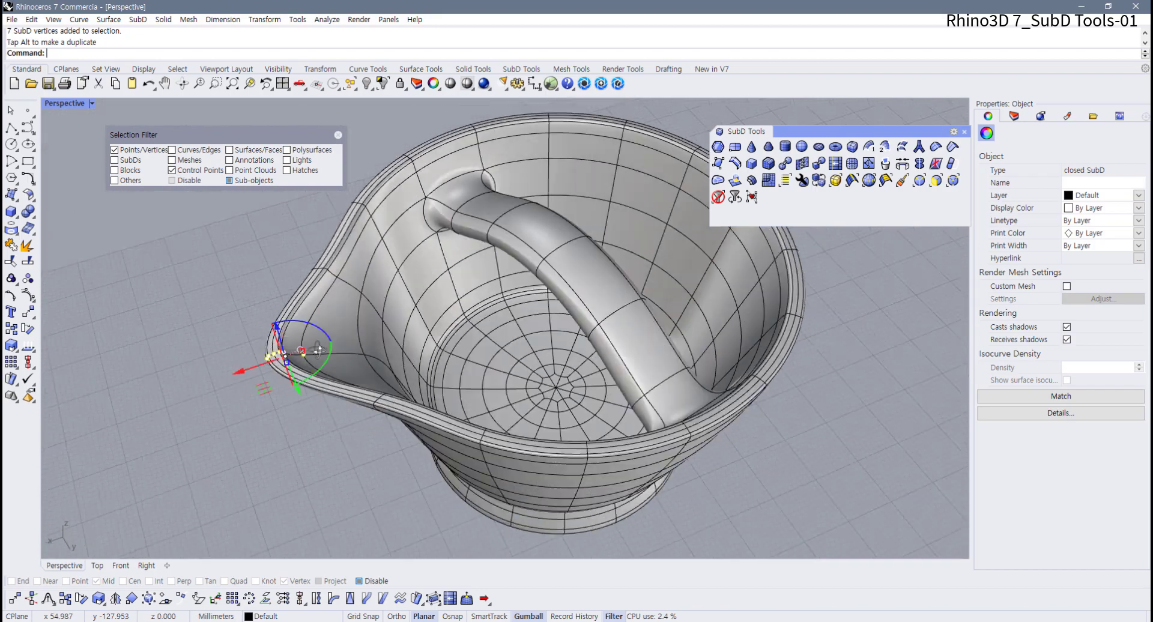
# - Inspect the pulled-out spout from above, deselect its vertices and undo the move
pyautogui.moveTo(244, 341); pyautogui.dragTo(321, 421, button='right')
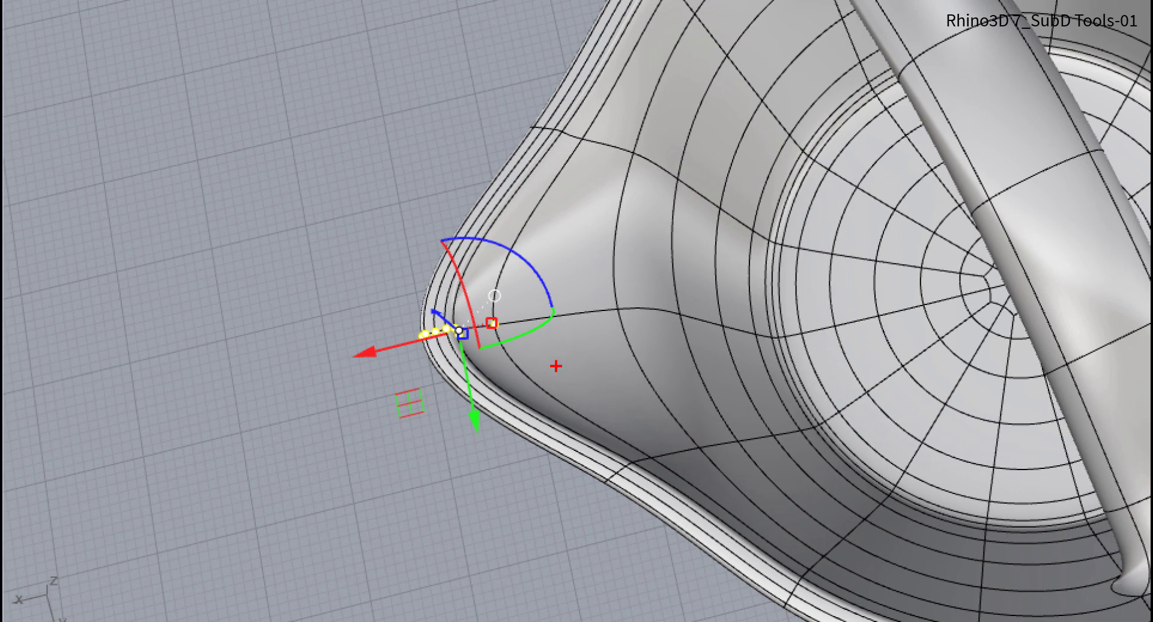
pyautogui.moveTo(399, 459)
pyautogui.mouseDown()
pyautogui.moveTo(335, 377)
pyautogui.moveTo(481, 147)
pyautogui.moveTo(664, 379)
pyautogui.moveTo(482, 481)
pyautogui.mouseUp()
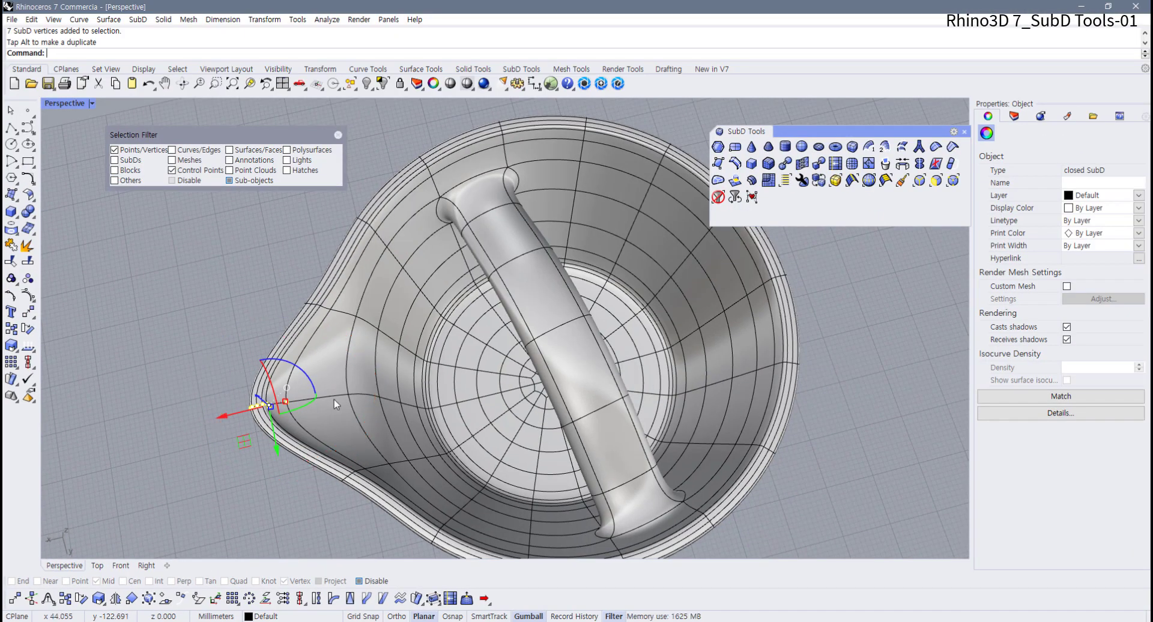
pyautogui.scroll(-5, 337, 391)
pyautogui.click(268, 464)
pyautogui.hotkey('ctrl', 'z')
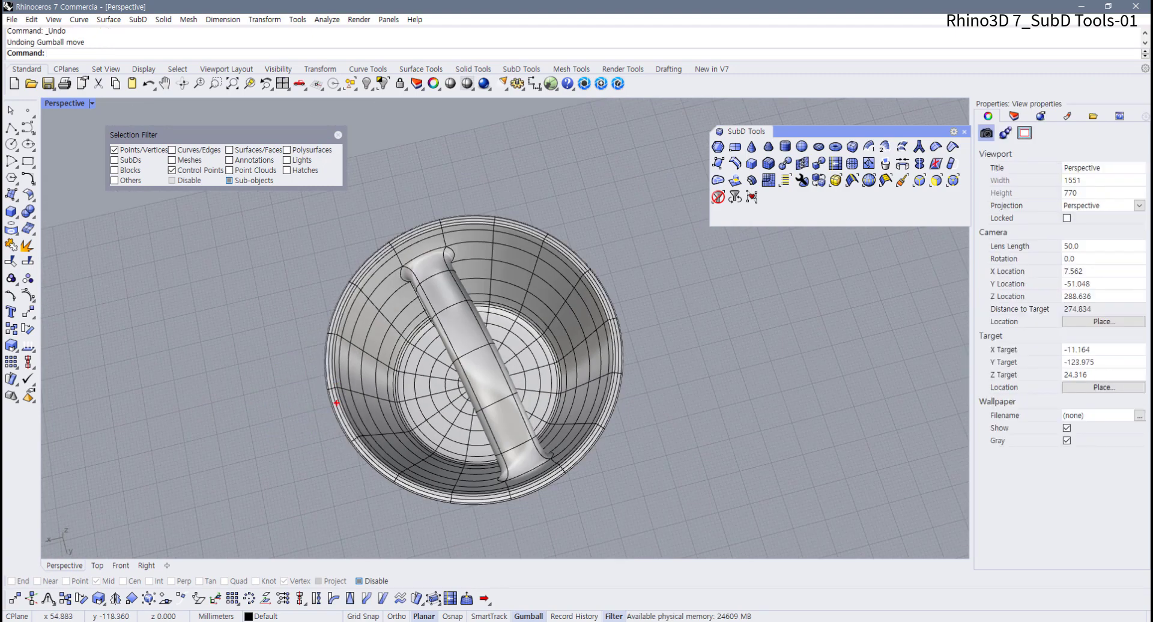
pyautogui.moveTo(329, 397); pyautogui.dragTo(258, 403)
pyautogui.moveTo(354, 286)
pyautogui.mouseDown()
pyautogui.moveTo(330, 316)
pyautogui.moveTo(334, 406)
pyautogui.moveTo(388, 472)
pyautogui.mouseUp()
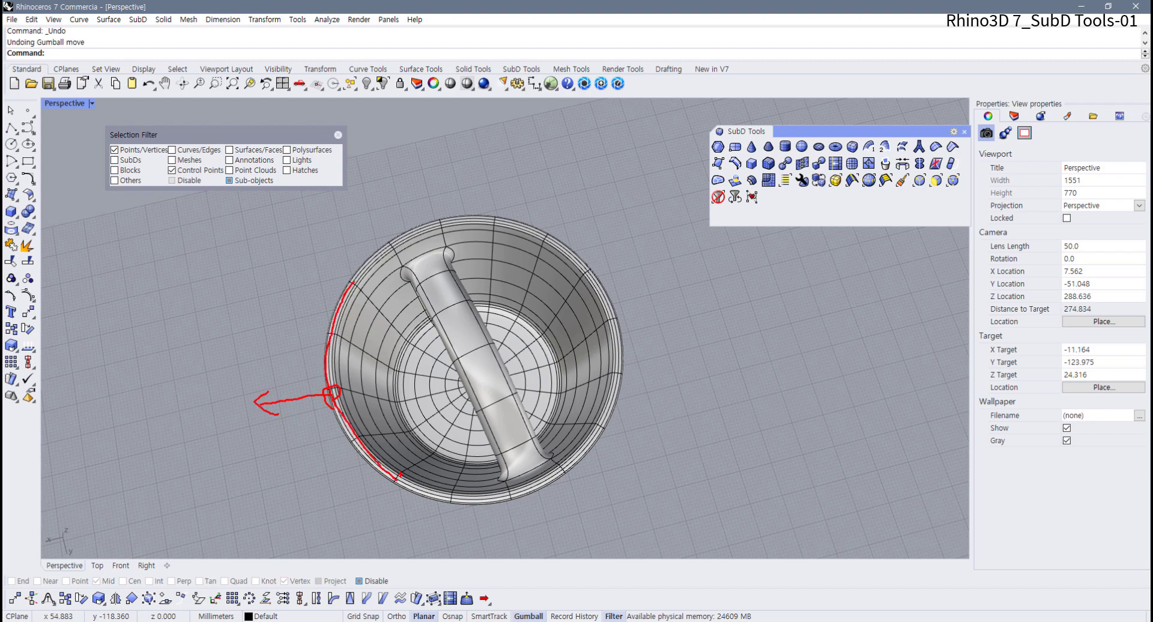
pyautogui.moveTo(350, 282); pyautogui.dragTo(389, 308)
pyautogui.press('Escape')
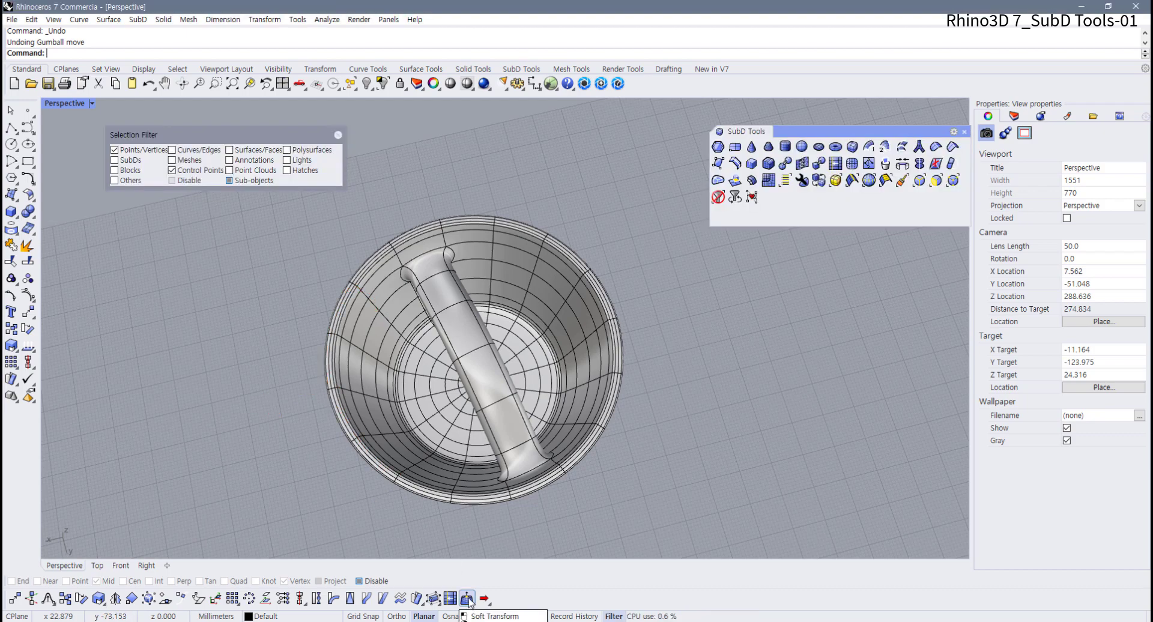
# - Bring up the Transform tools, start Soft Transform and set its radius to 50
pyautogui.click(315, 73)
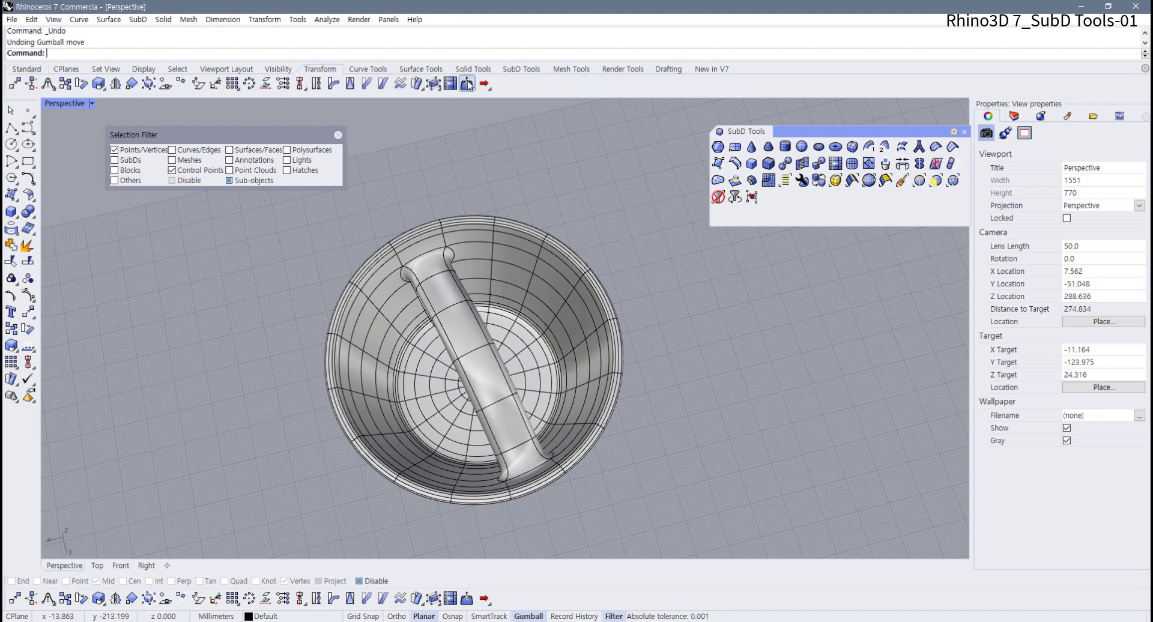
pyautogui.click(33, 319)
pyautogui.moveTo(76, 308); pyautogui.dragTo(215, 575)
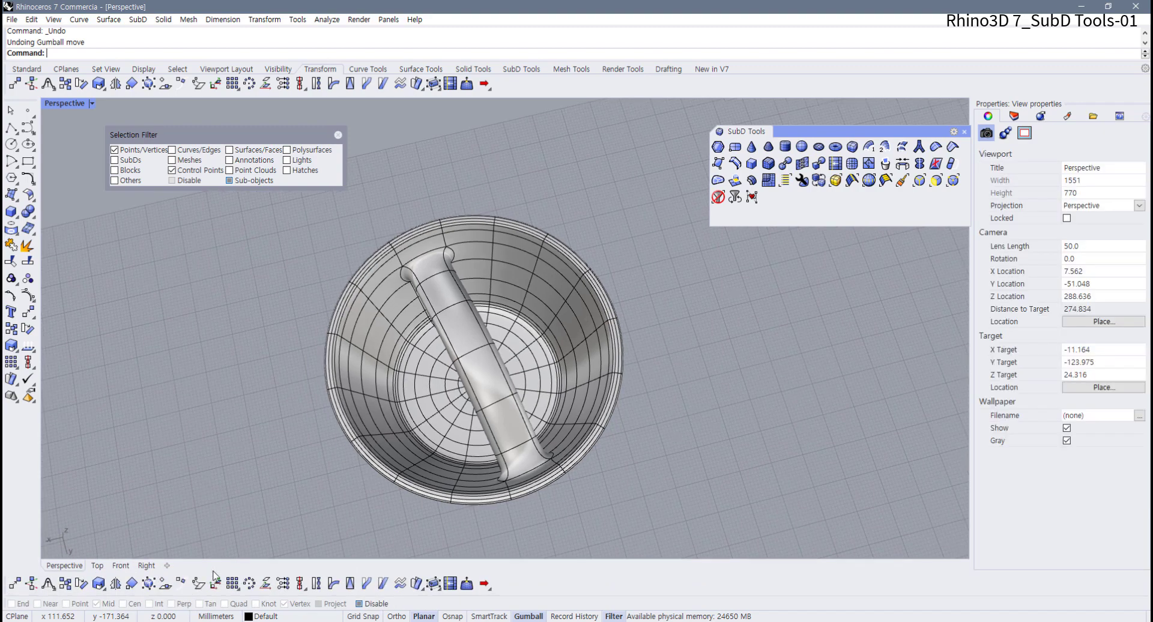
pyautogui.click(468, 584)
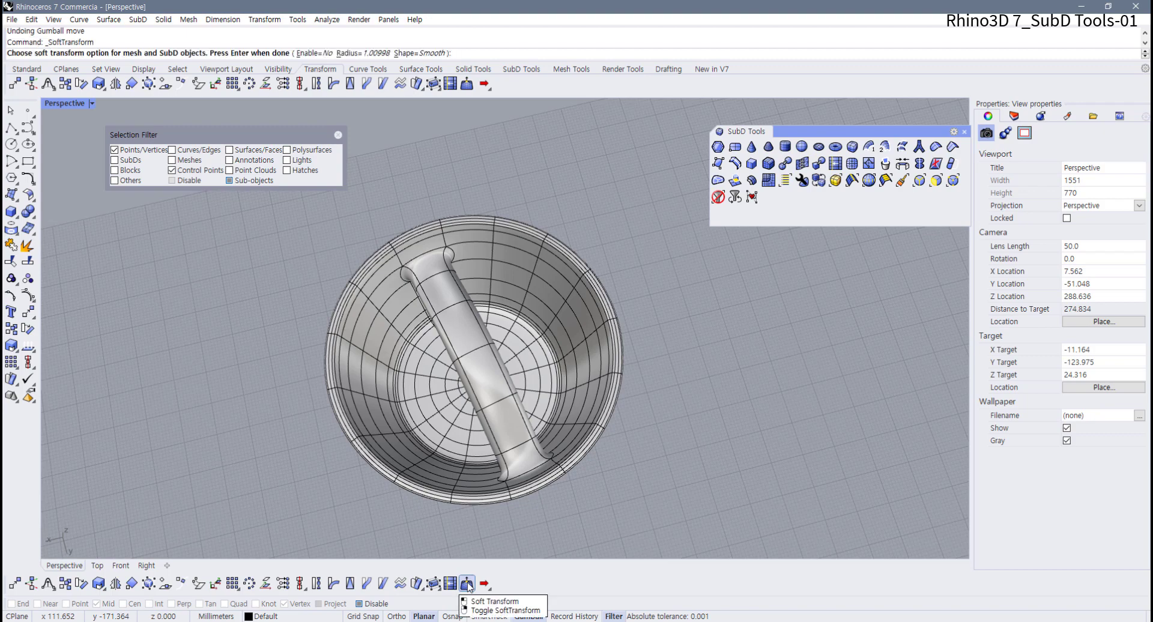
pyautogui.click(360, 54)
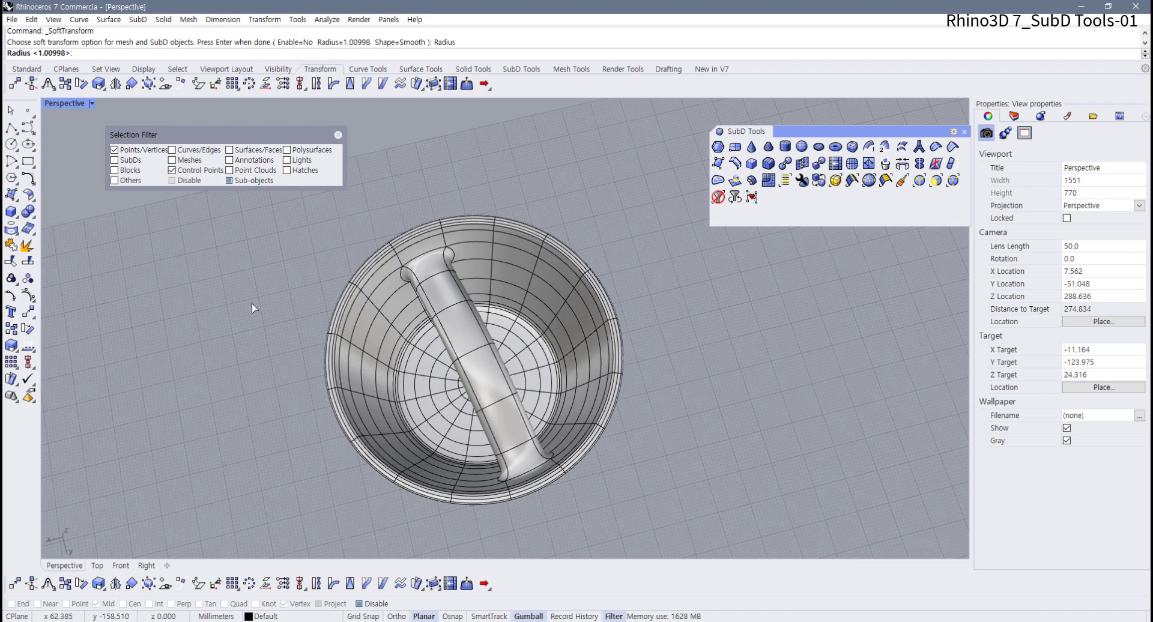
pyautogui.press('Return')
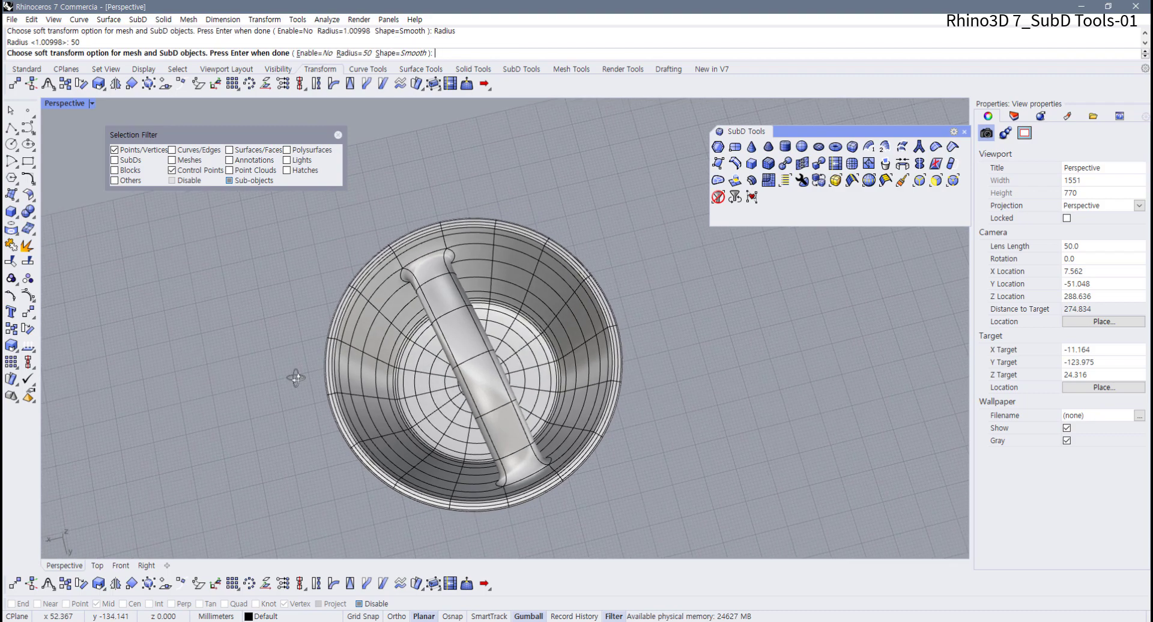
# - Enable Soft Transform and finish the command with the bowl reframed from above
pyautogui.scroll(8, 576, 247)
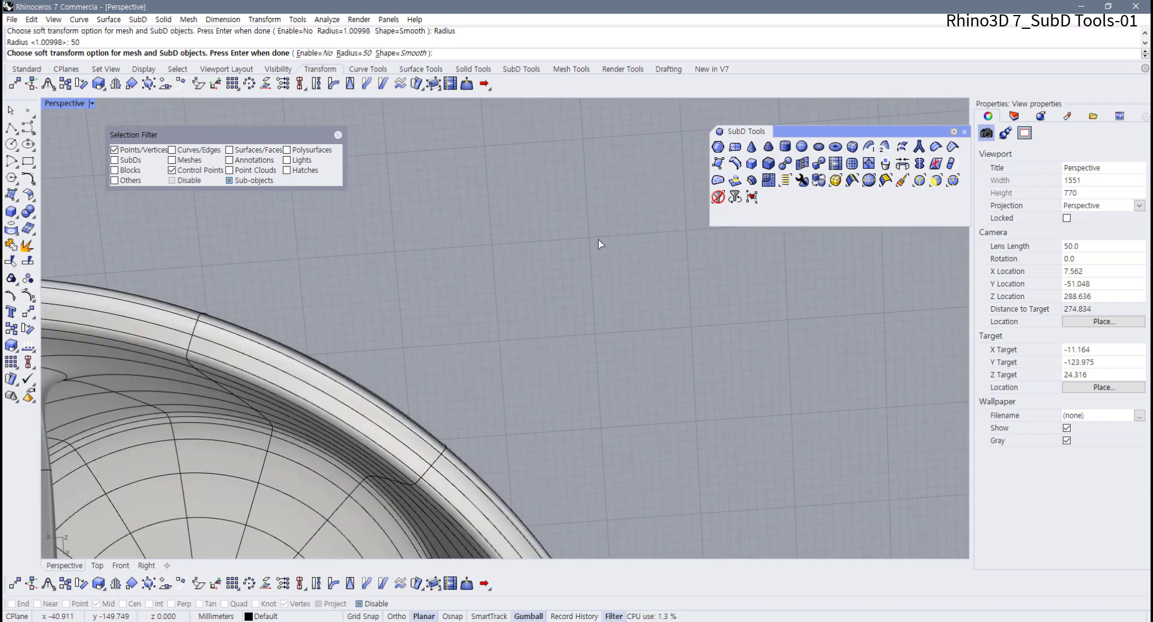
pyautogui.scroll(-10, 595, 249)
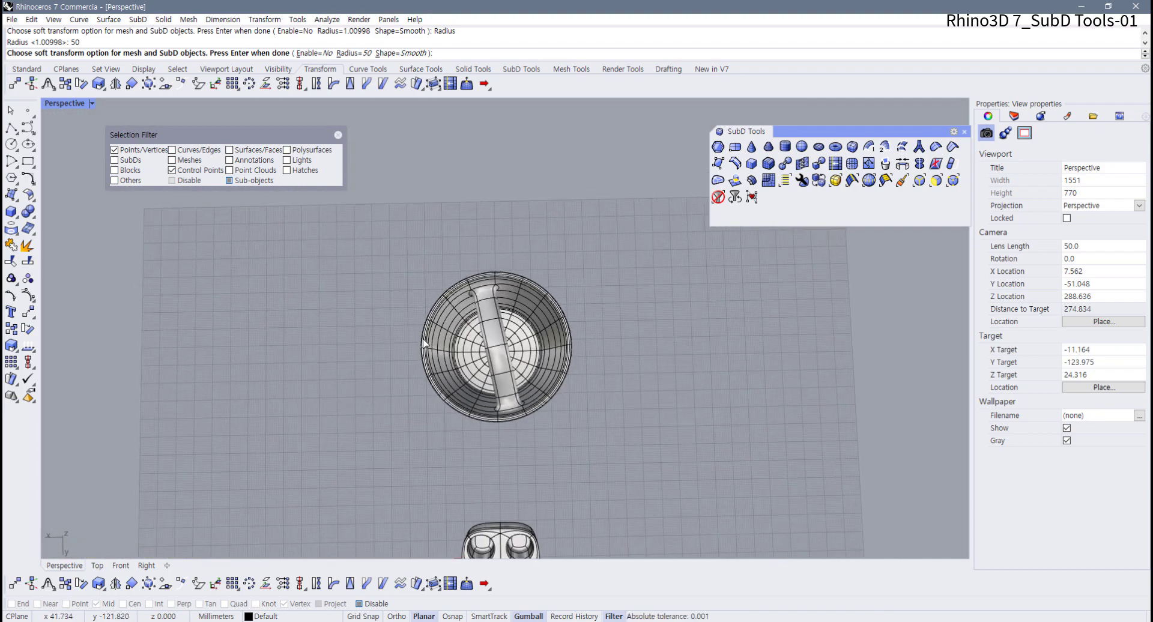
pyautogui.scroll(5, 424, 344)
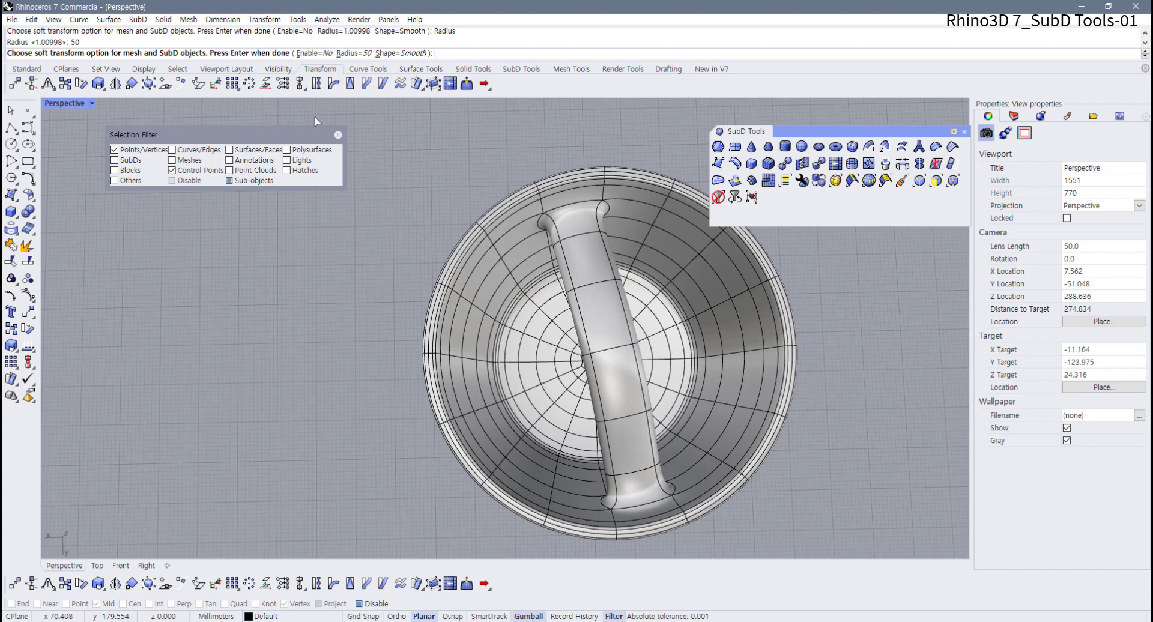
pyautogui.click(324, 54)
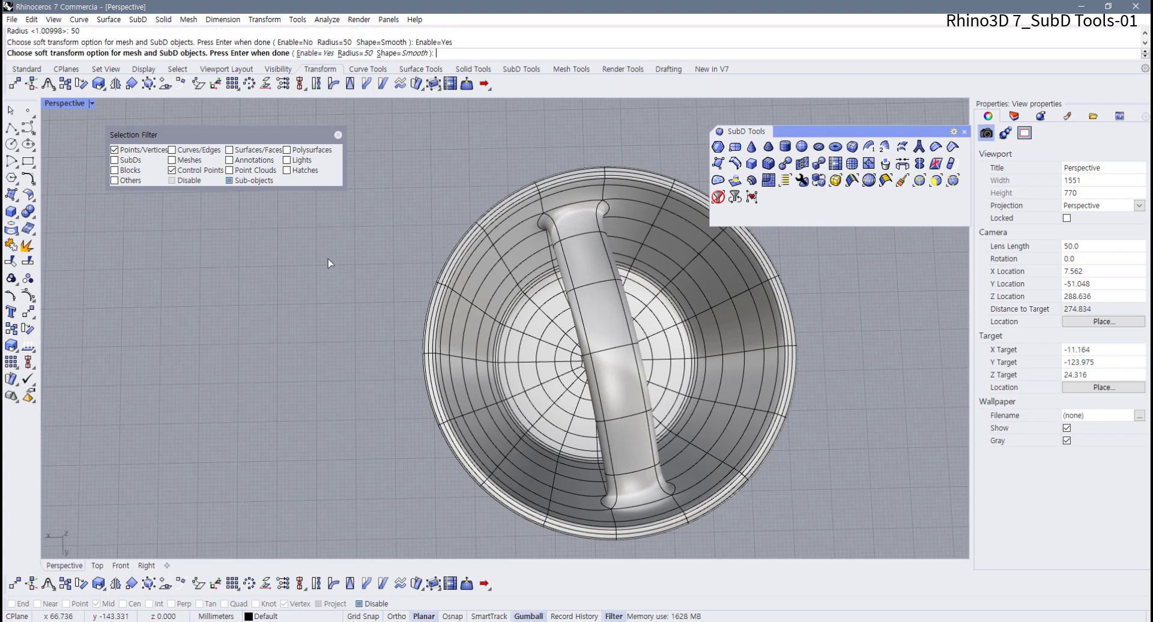
pyautogui.press('Return')
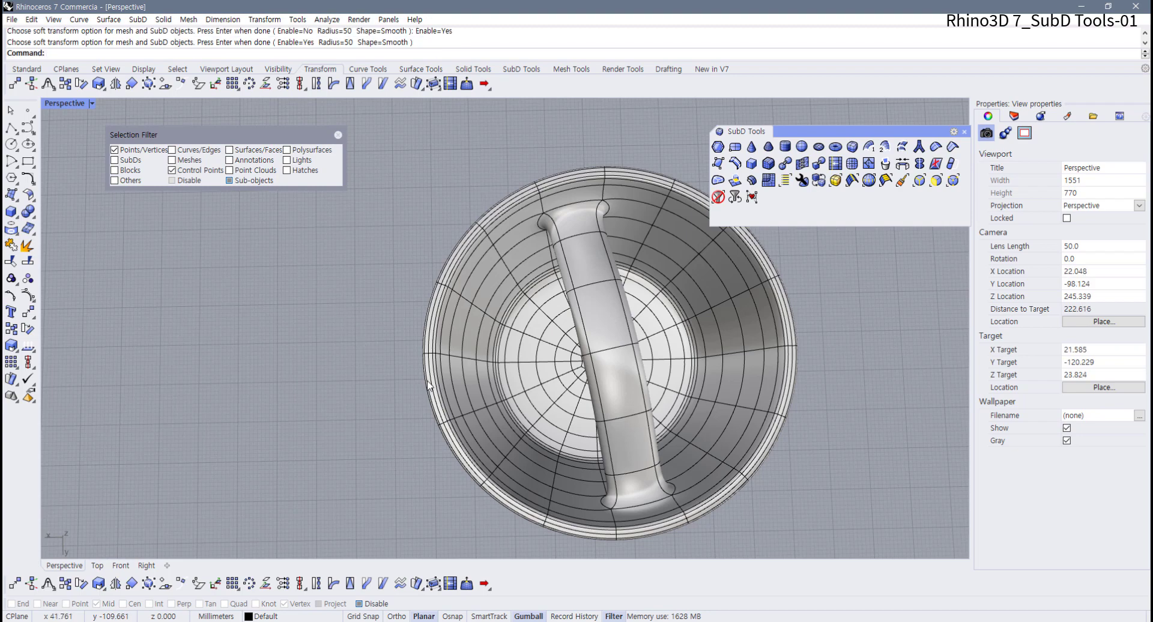
# - Try pulling the vertices at one point of the rim far outward with Soft Transform, and undo the move
pyautogui.moveTo(430, 356); pyautogui.dragTo(122, 372)
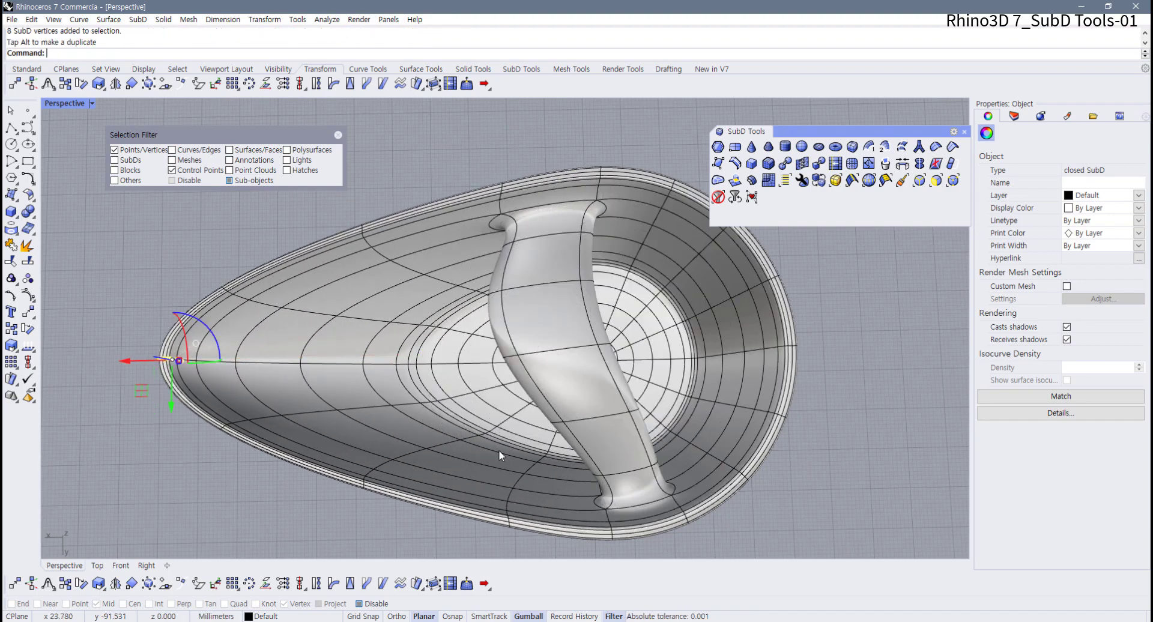
pyautogui.hotkey('ctrl', 'z')
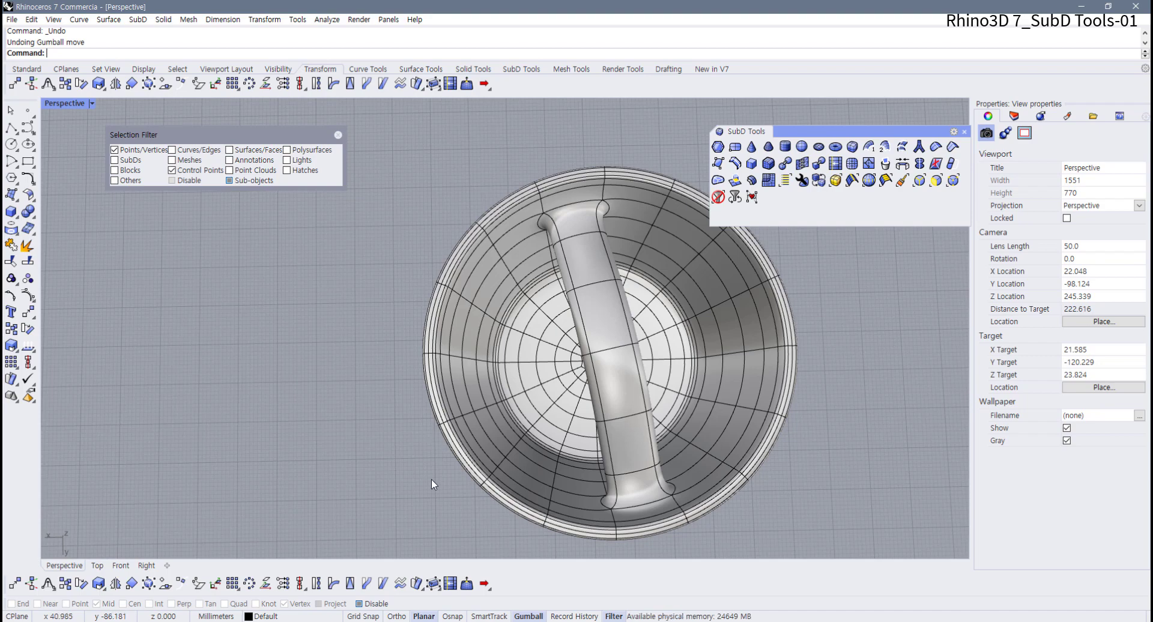
# - Reselect the vertices at that point of the rim and pick a new Soft Transform radius around them
pyautogui.moveTo(417, 340); pyautogui.dragTo(459, 374)
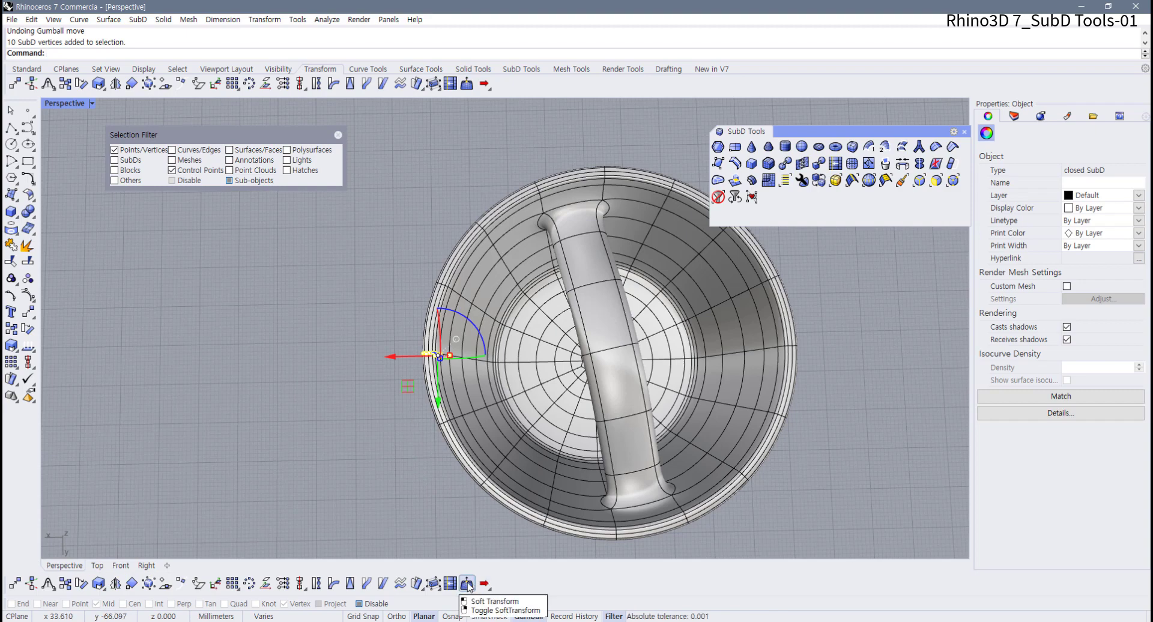
pyautogui.click(468, 583)
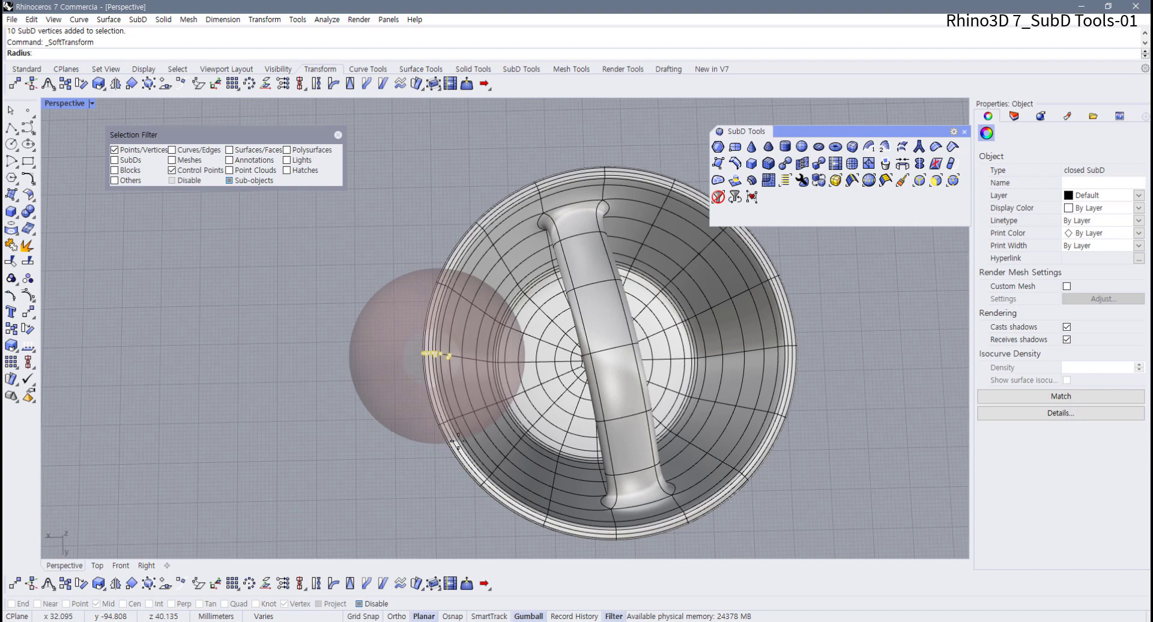
pyautogui.moveTo(459, 444); pyautogui.dragTo(454, 453, button='right')
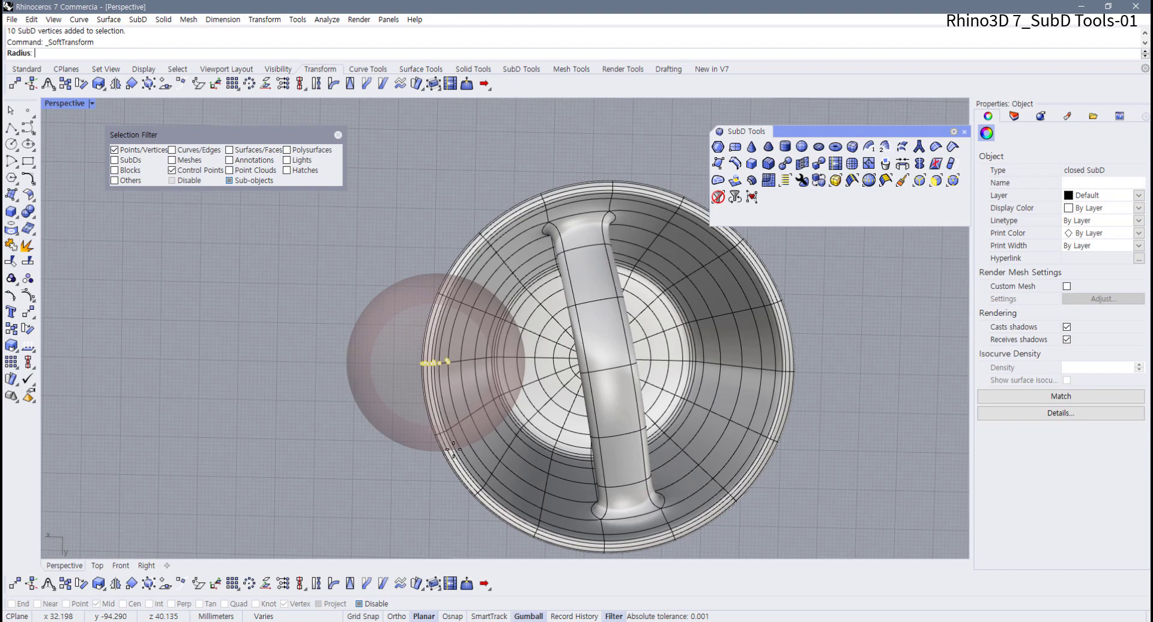
pyautogui.click(454, 449)
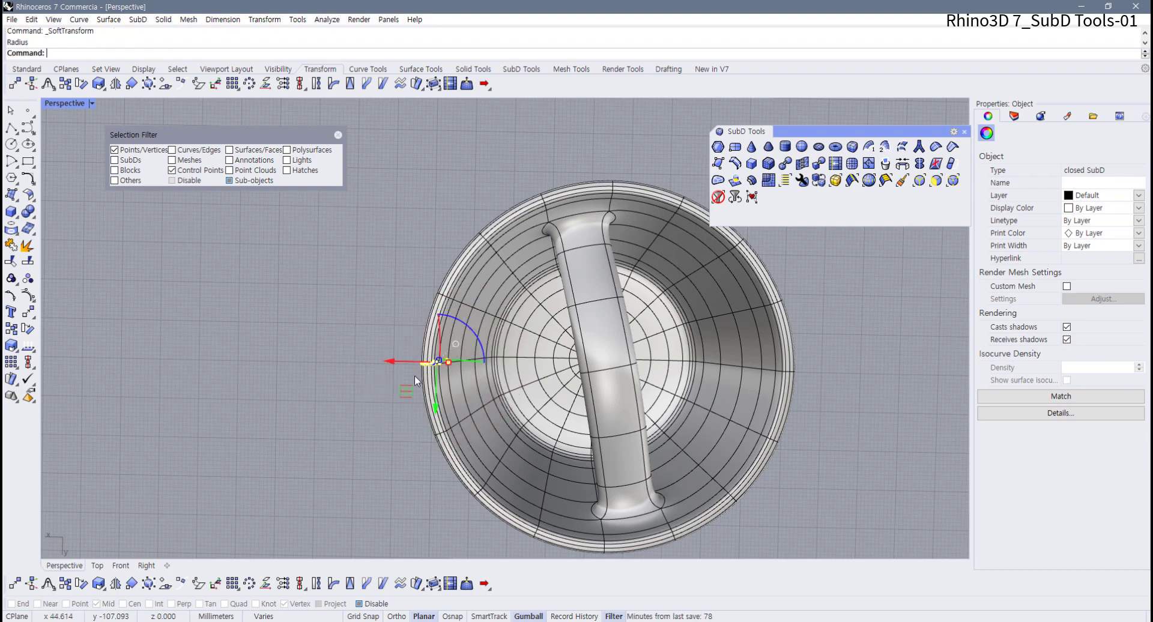
# - Try pulling the selected rim vertices outward into a pointed spout with Soft Transform, and undo the move
pyautogui.moveTo(401, 361)
pyautogui.mouseDown()
pyautogui.moveTo(297, 376)
pyautogui.moveTo(330, 387)
pyautogui.mouseUp()
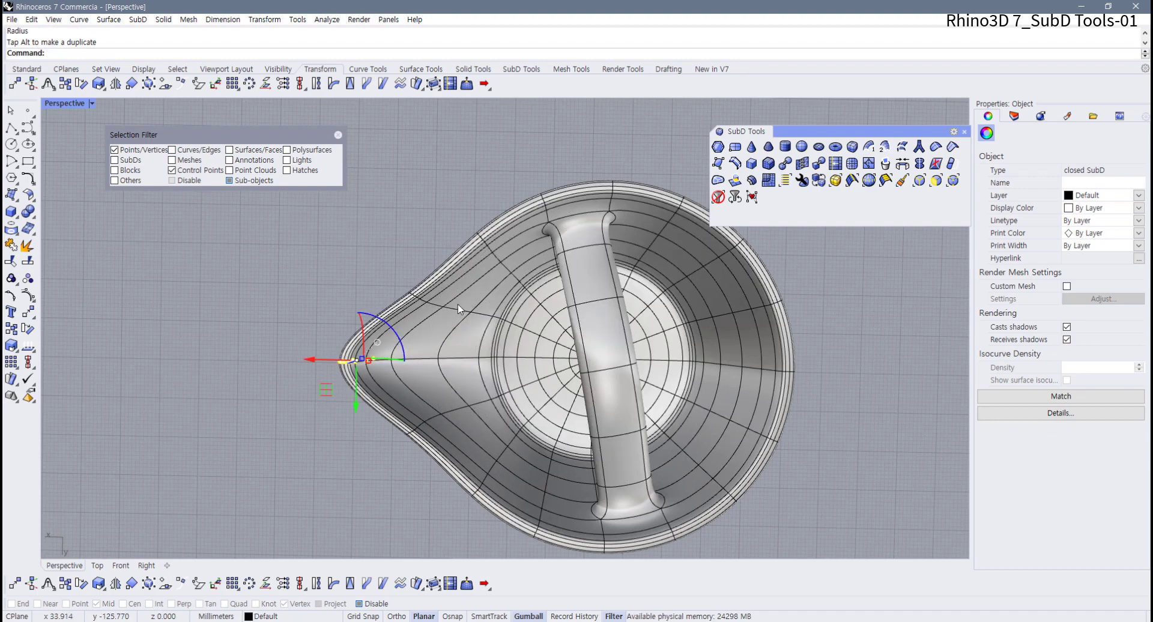
pyautogui.hotkey('ctrl', 'z')
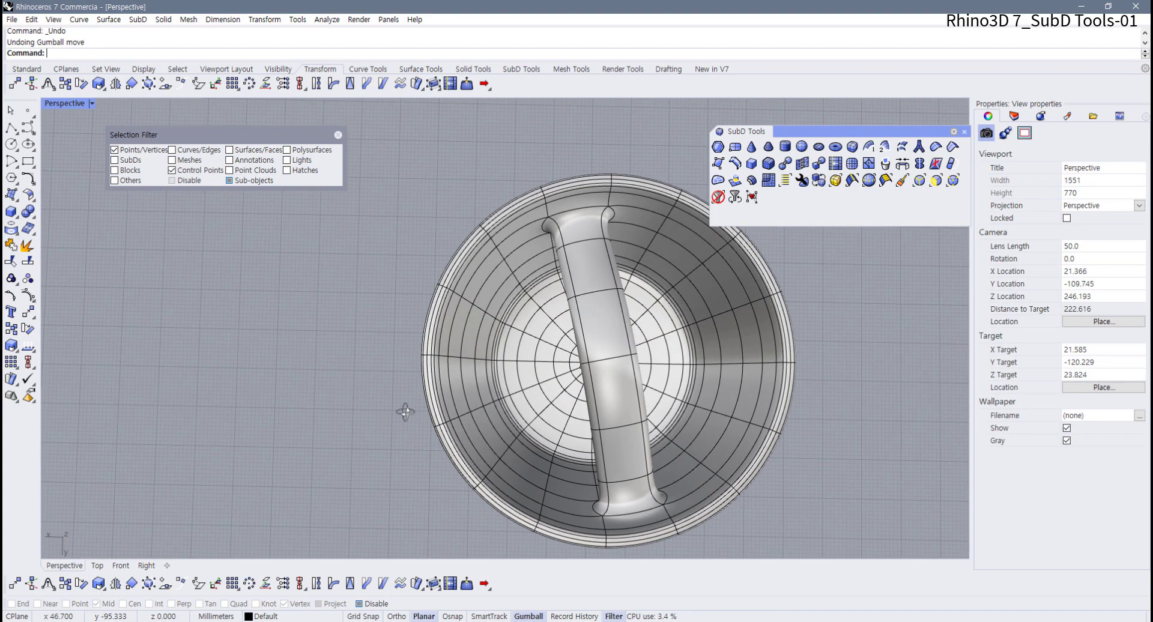
# - Reselect the vertices at that point of the rim, set a larger Soft Transform radius around them and pull them outward into a spout
pyautogui.moveTo(405, 350); pyautogui.dragTo(455, 373)
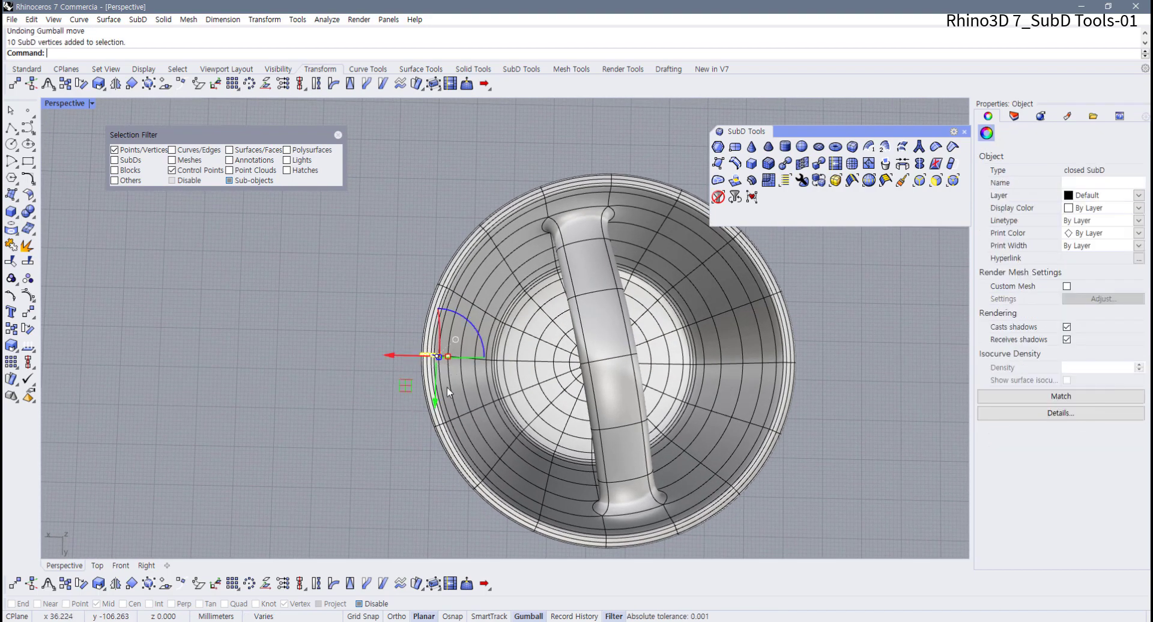
pyautogui.click(467, 586)
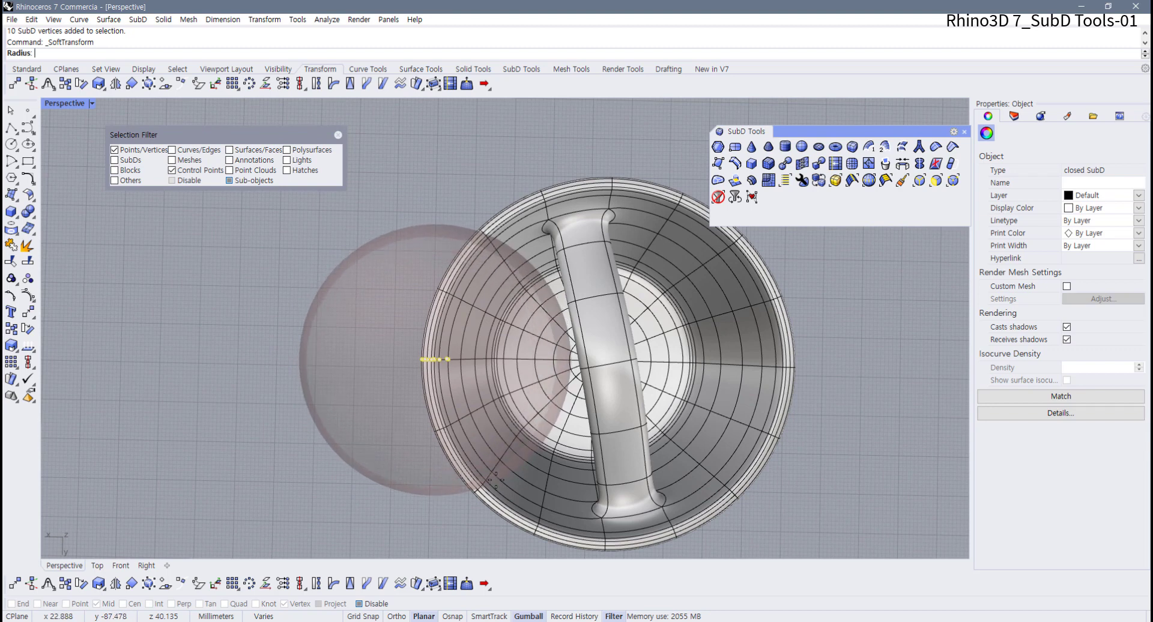
pyautogui.click(494, 480)
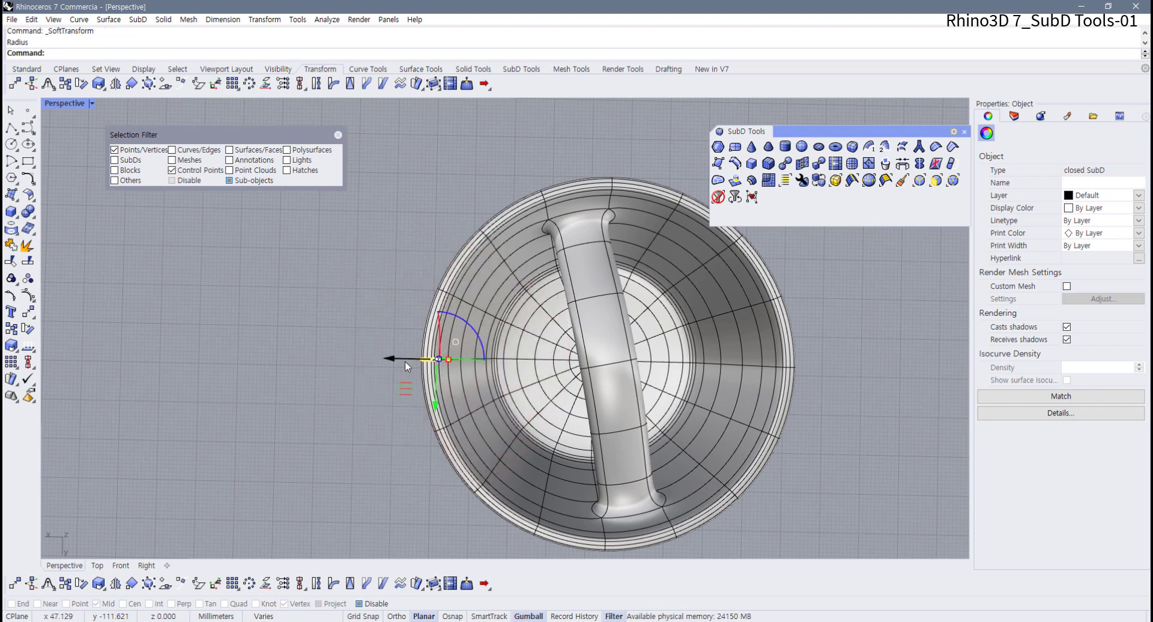
pyautogui.moveTo(405, 362); pyautogui.dragTo(317, 366)
pyautogui.moveTo(434, 407); pyautogui.dragTo(402, 257, button='right')
pyautogui.scroll(3, 403, 259)
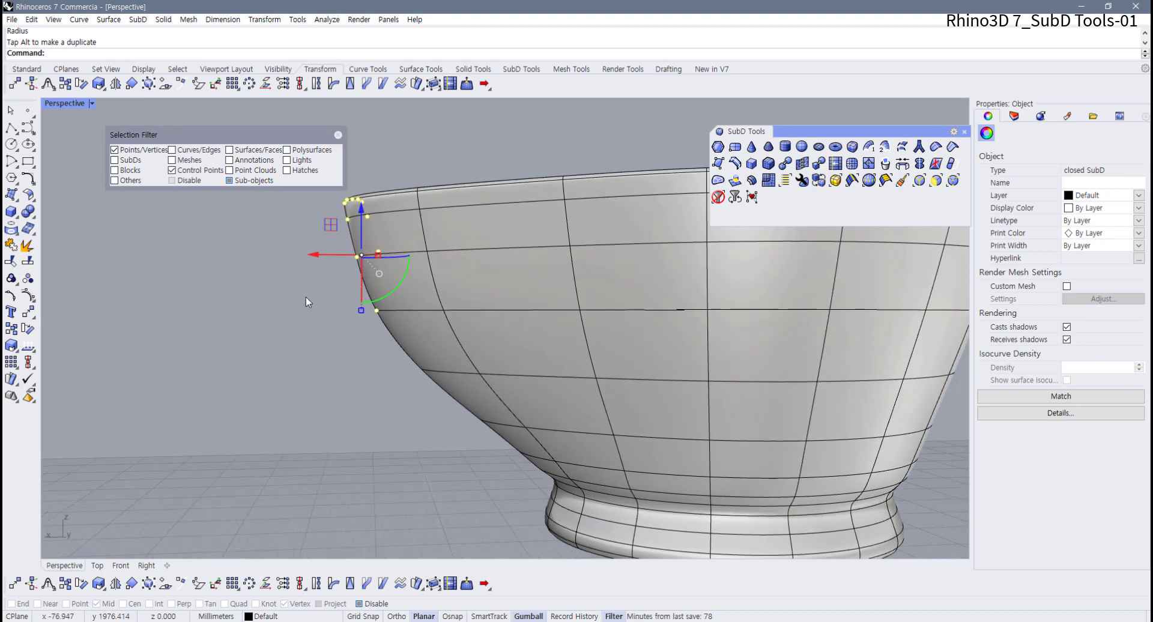
# - Try pushing the two wall vertices below the spout toward the inside of the bowl, and undo the move
pyautogui.moveTo(305, 295); pyautogui.dragTo(386, 339)
pyautogui.moveTo(335, 311)
pyautogui.mouseDown()
pyautogui.moveTo(384, 307)
pyautogui.moveTo(340, 294)
pyautogui.moveTo(406, 334)
pyautogui.moveTo(437, 307)
pyautogui.moveTo(424, 308)
pyautogui.moveTo(510, 308)
pyautogui.moveTo(371, 308)
pyautogui.moveTo(359, 335)
pyautogui.mouseUp()
pyautogui.scroll(-1, 373, 384)
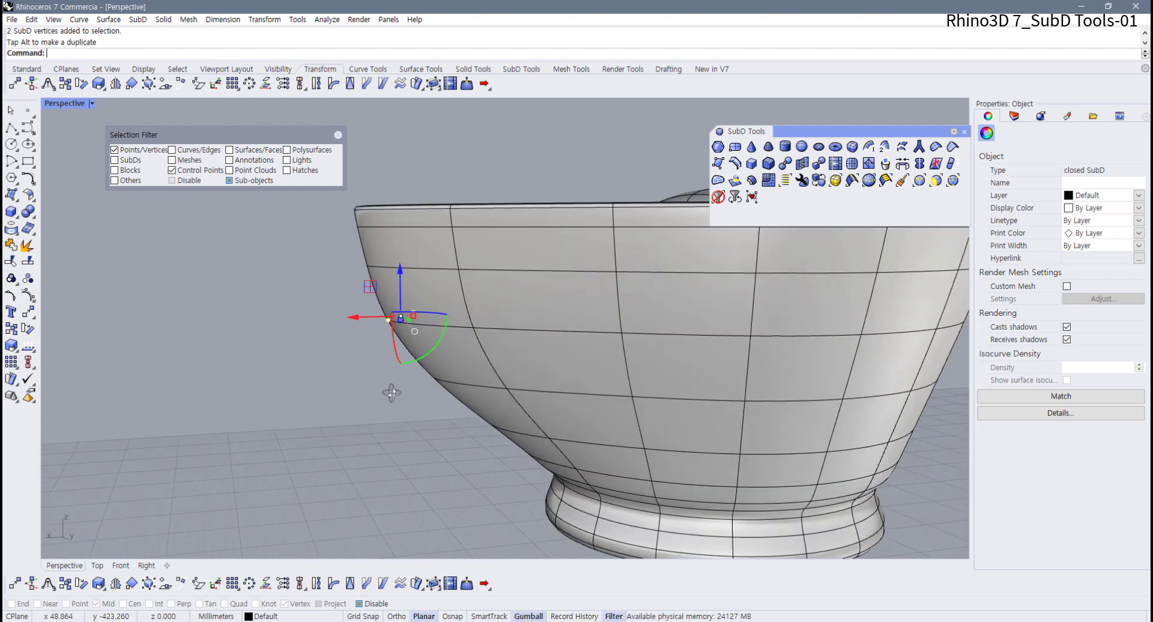
pyautogui.hotkey('ctrl', 'z')
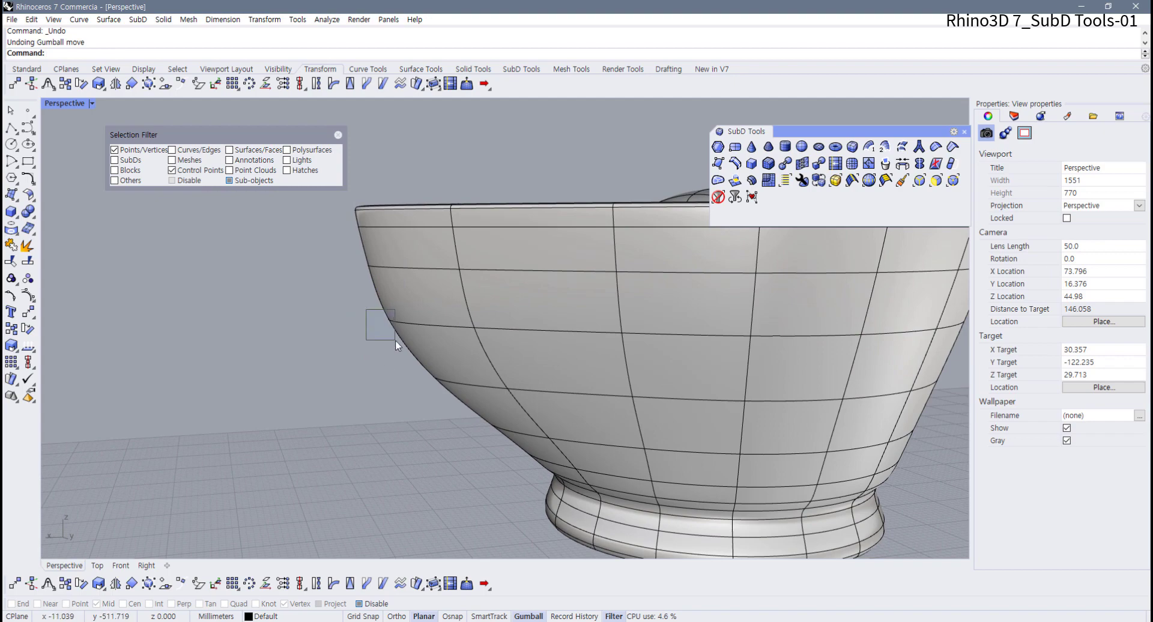
# - Select the single outer-wall vertex below the spout, pick a small Soft Transform radius around it and push it inward
pyautogui.moveTo(395, 340); pyautogui.dragTo(396, 341)
pyautogui.scroll(-3, 417, 364)
pyautogui.scroll(4, 415, 364)
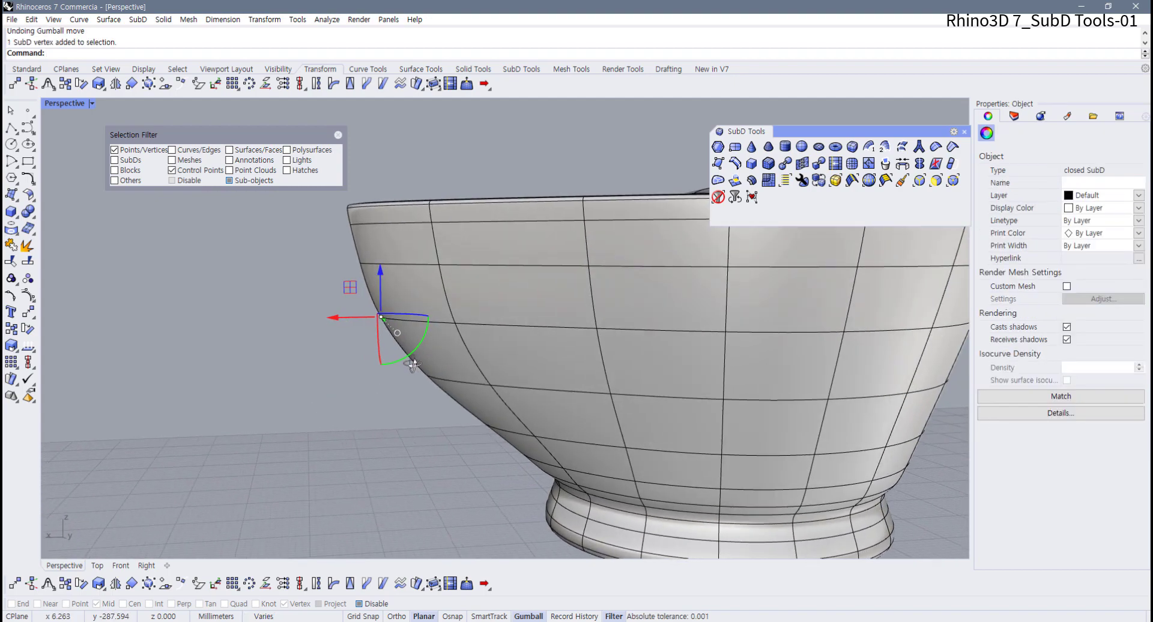
pyautogui.click(467, 584)
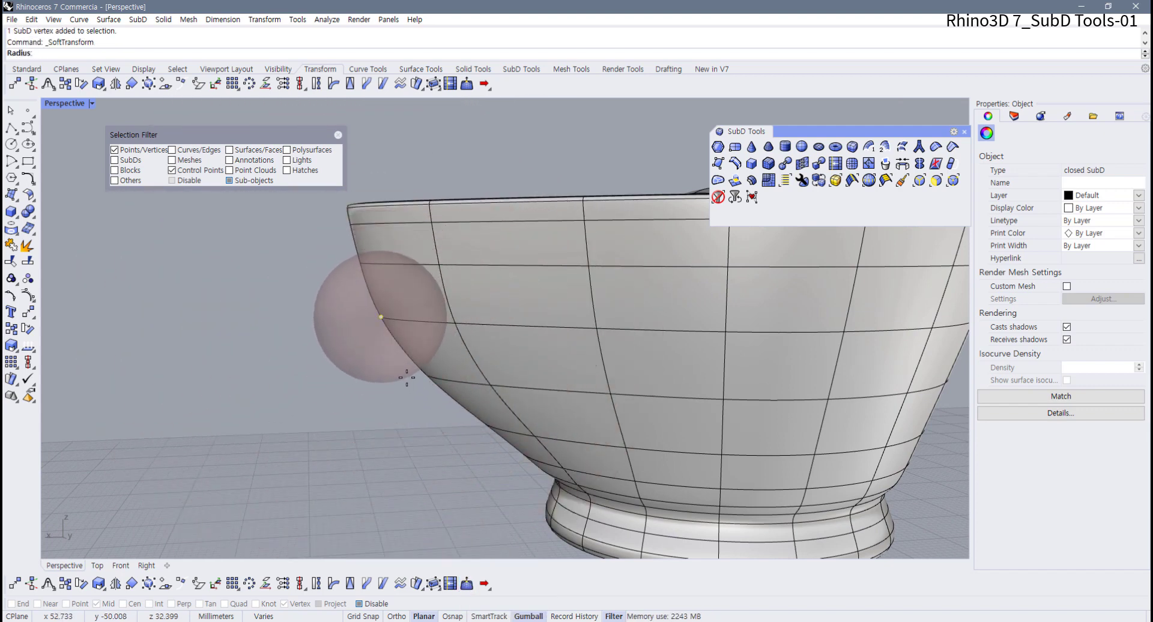
pyautogui.click(407, 378)
pyautogui.moveTo(358, 317); pyautogui.dragTo(394, 323)
pyautogui.moveTo(385, 382); pyautogui.dragTo(456, 439, button='right')
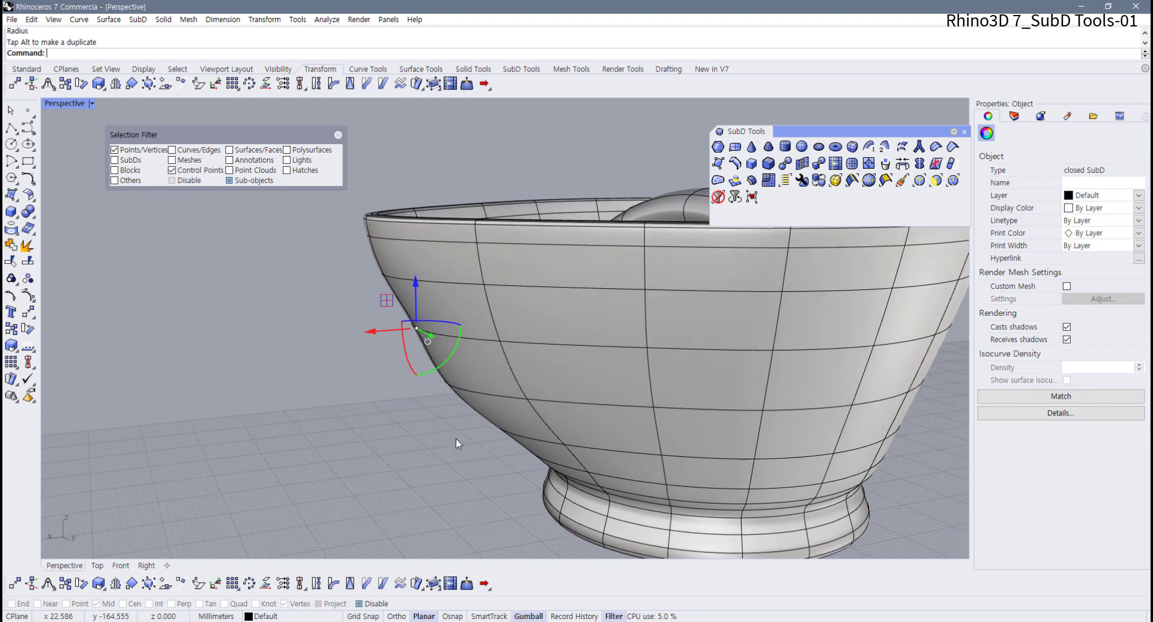
# - Pick a Soft Transform radius of about 21.55 around the selected wall vertex, and clear the selection
pyautogui.click(468, 584)
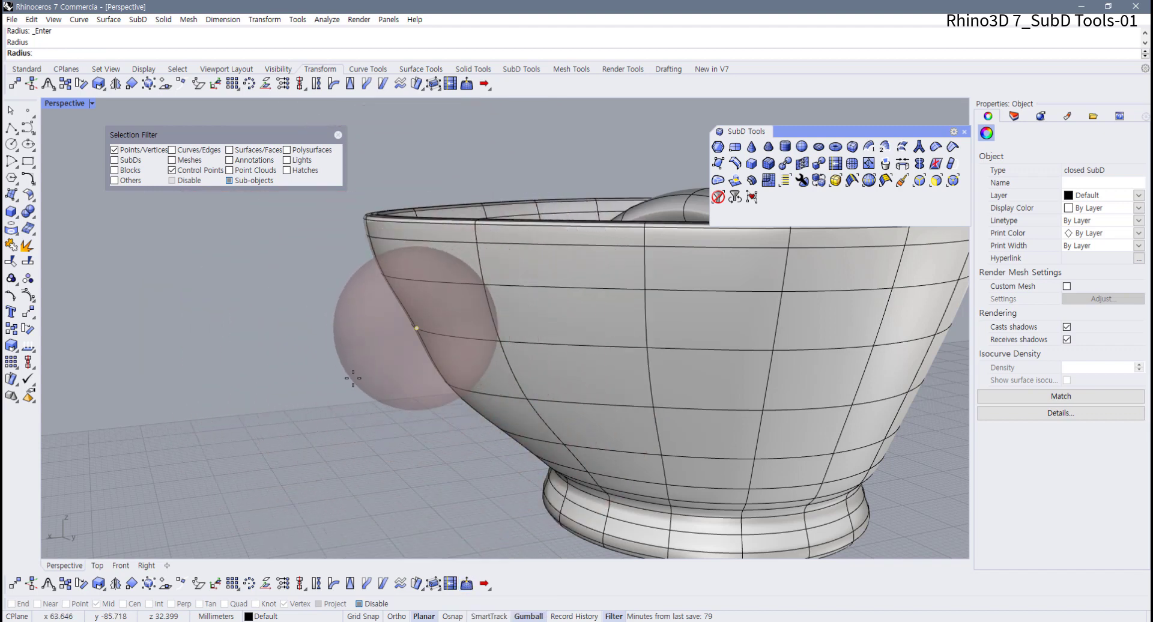
pyautogui.click(406, 397)
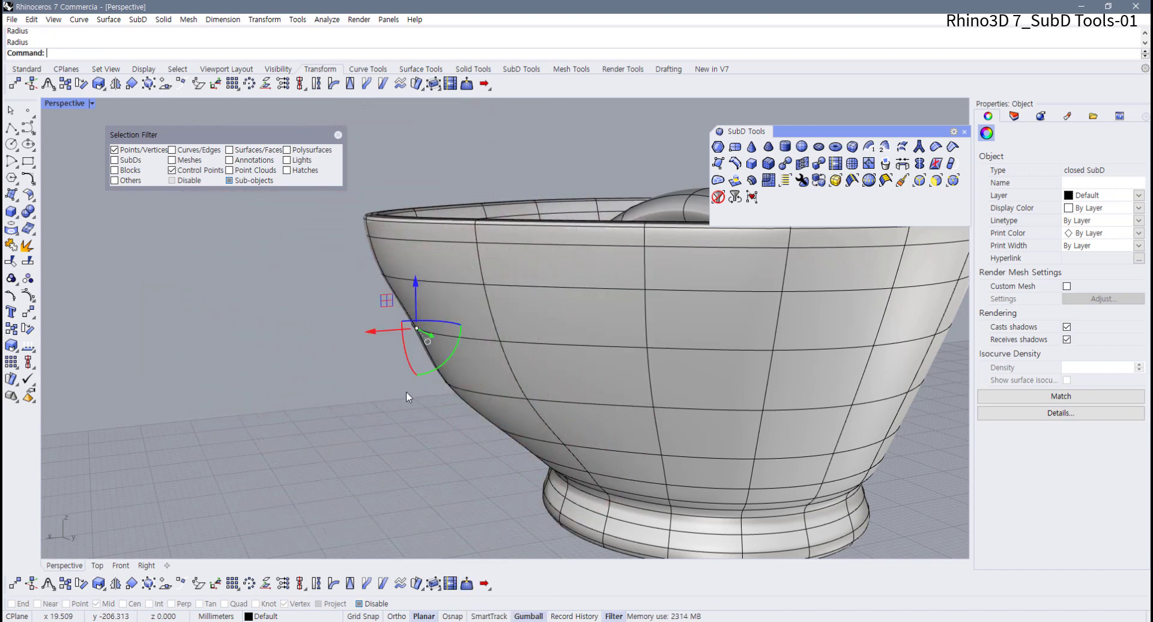
pyautogui.click(467, 584)
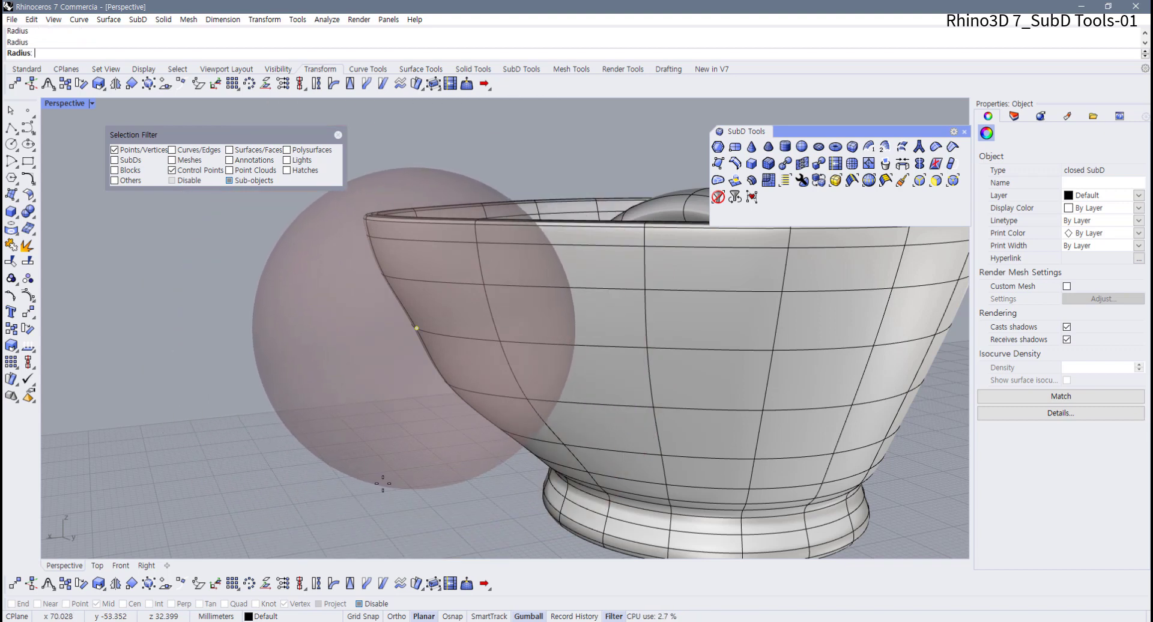
pyautogui.press('Escape')
pyautogui.press('Escape')
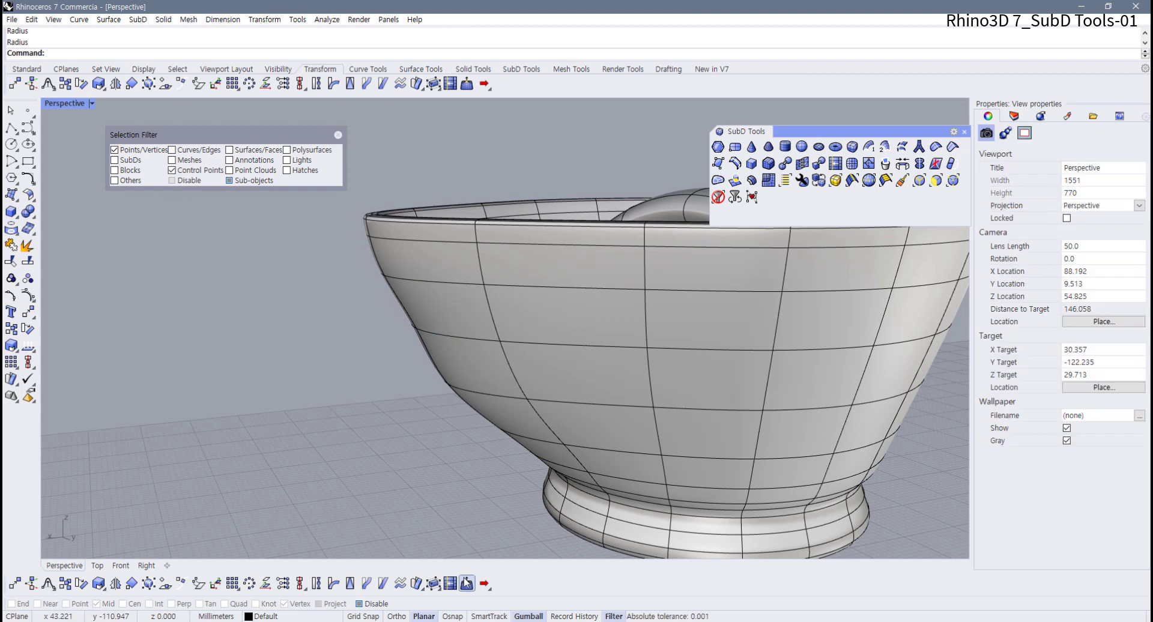
# - Check the Soft Transform options, and toggle Soft Transform on and off until it is disabled
pyautogui.click(466, 586)
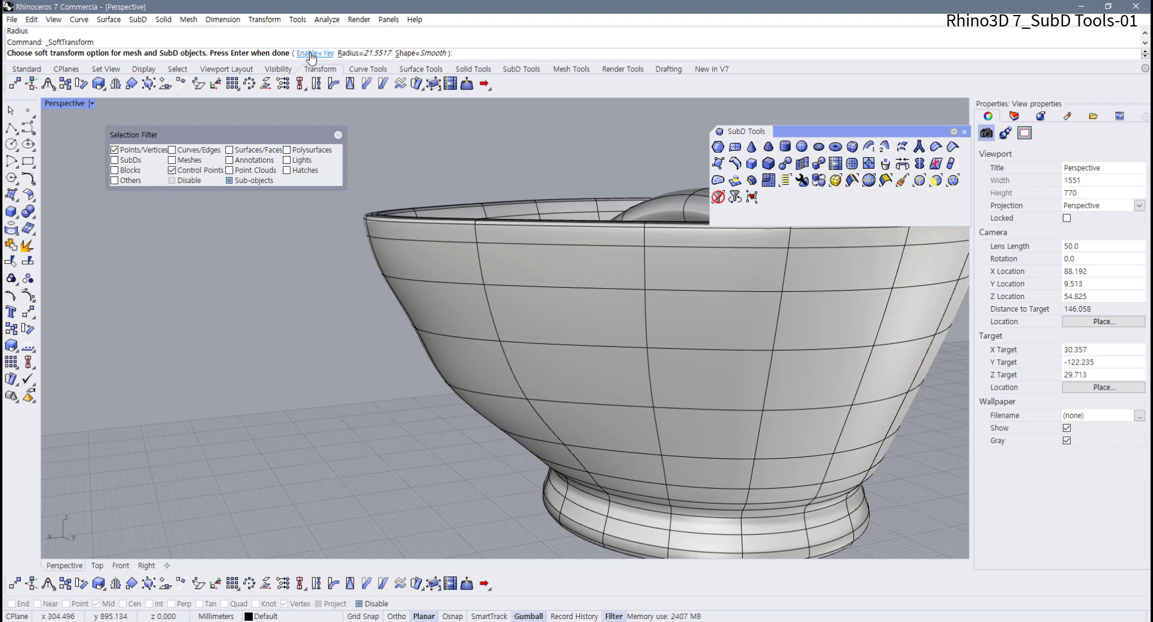
pyautogui.press('Return')
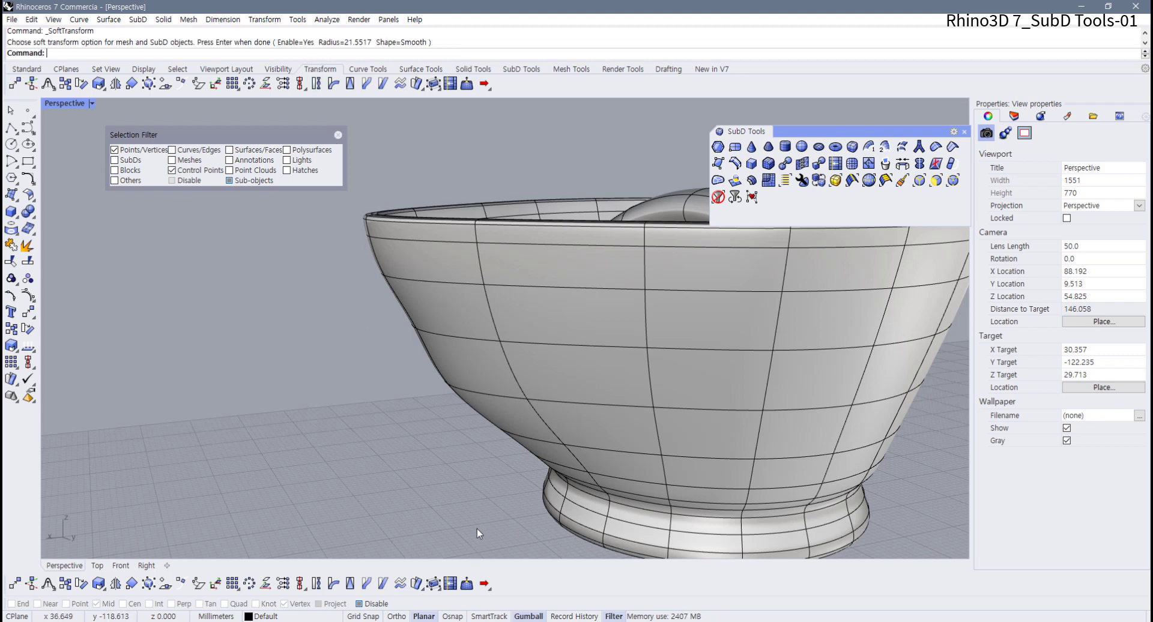
pyautogui.rightClick(468, 586)
pyautogui.rightClick(470, 588)
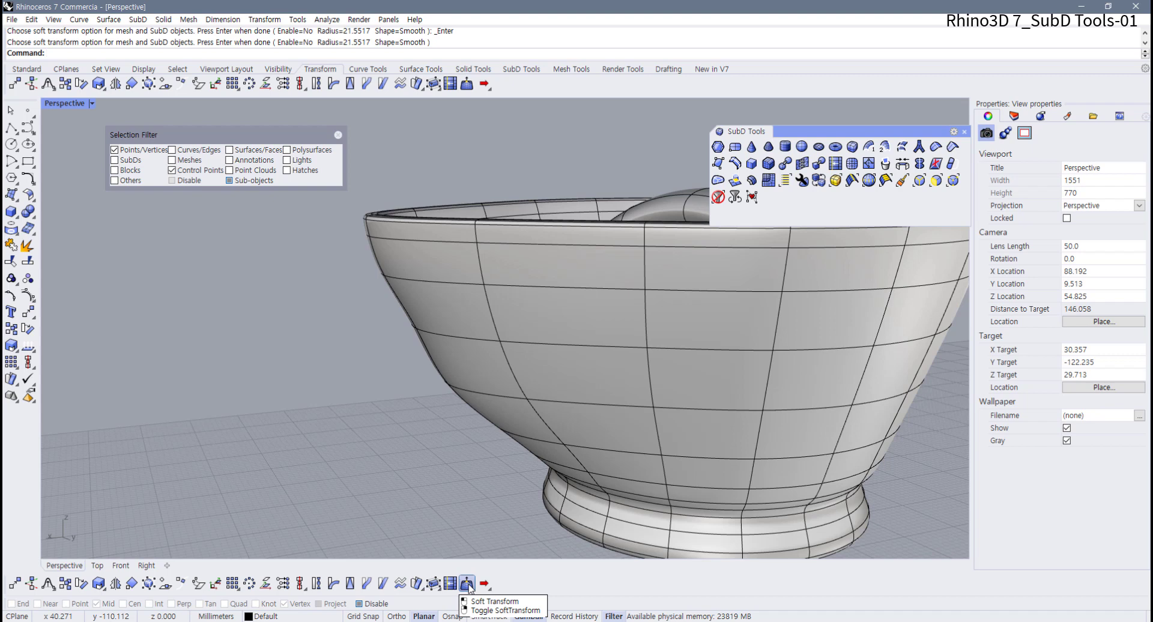
pyautogui.rightClick(470, 588)
pyautogui.rightClick(469, 588)
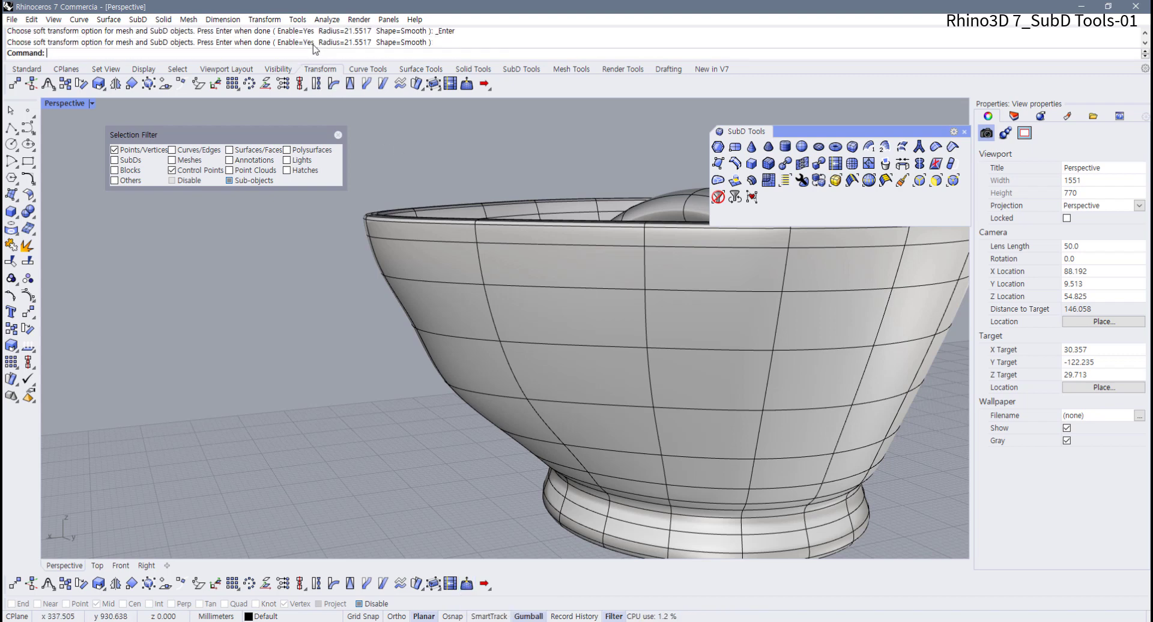
pyautogui.rightClick(468, 586)
pyautogui.rightClick(469, 589)
pyautogui.rightClick(470, 588)
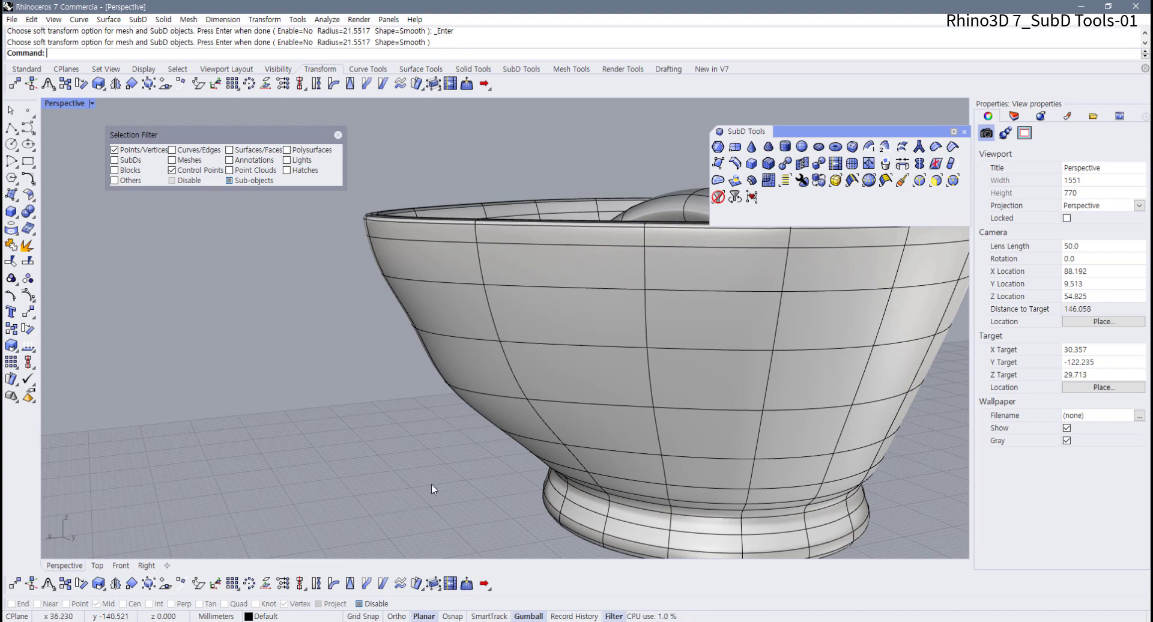
# - Undo the wall push and the spout pull on the bowl, and bring both models into view
pyautogui.moveTo(432, 485)
pyautogui.mouseDown(button='right')
pyautogui.moveTo(462, 481)
pyautogui.moveTo(435, 476)
pyautogui.mouseUp(button='right')
pyautogui.hotkey('ctrl', 'z')
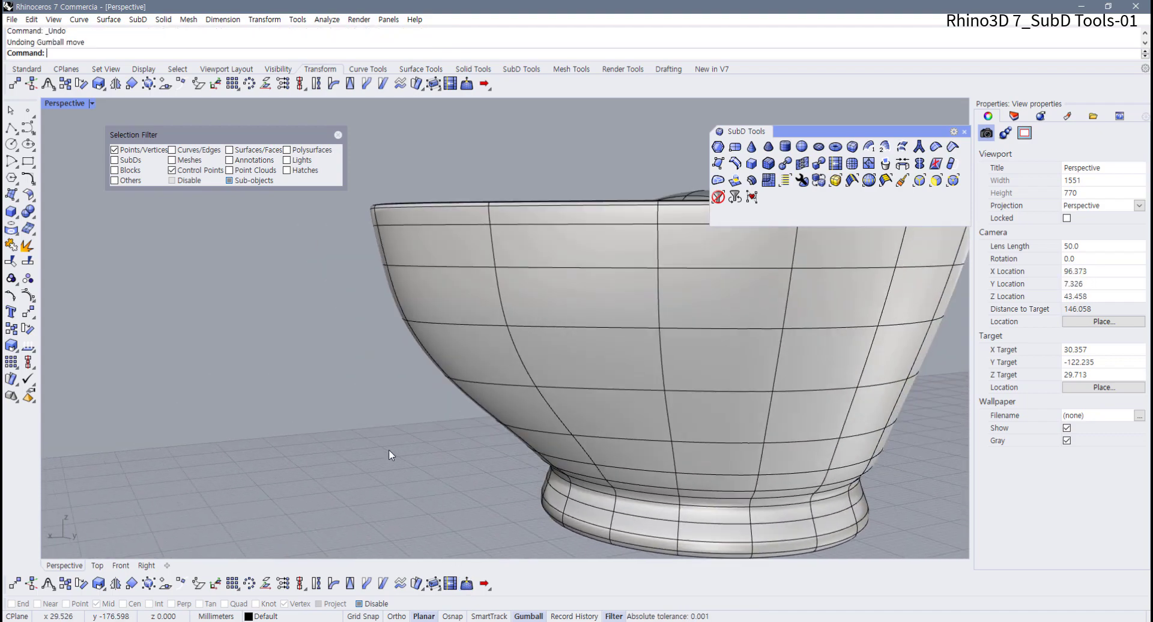
pyautogui.scroll(-6, 367, 477)
pyautogui.moveTo(362, 481); pyautogui.dragTo(439, 429, button='right')
pyautogui.hotkey('ctrl', 'z')
pyautogui.scroll(-4, 403, 475)
pyautogui.moveTo(540, 411); pyautogui.dragTo(525, 369, button='right')
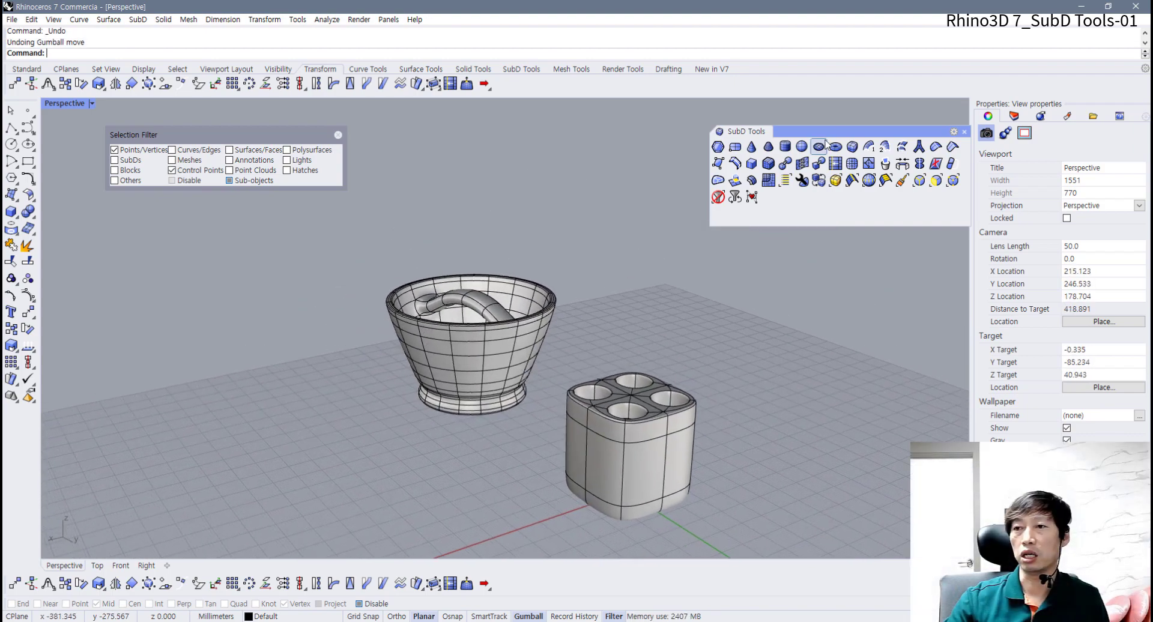